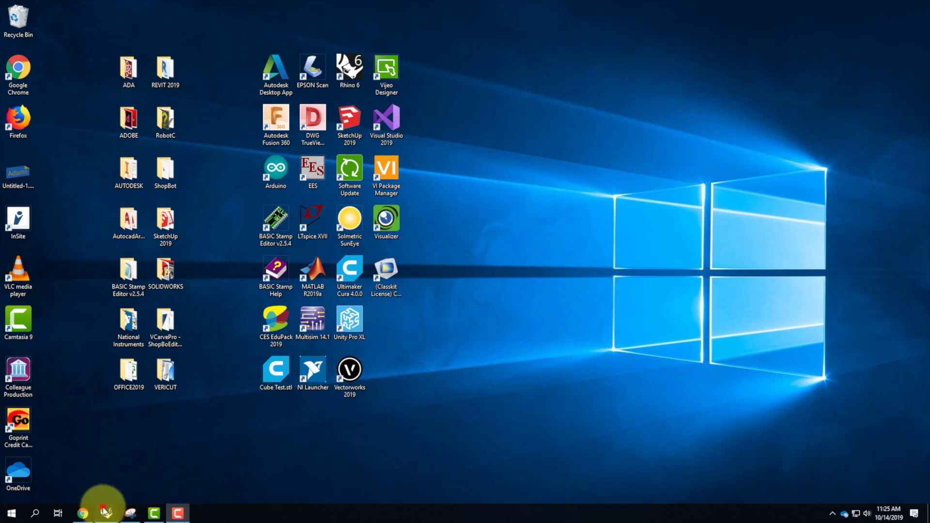
# Switch to the open Rhinoceros window and maximize the Perspective viewport.
pyautogui.moveTo(103, 509)
pyautogui.click(246, 470)
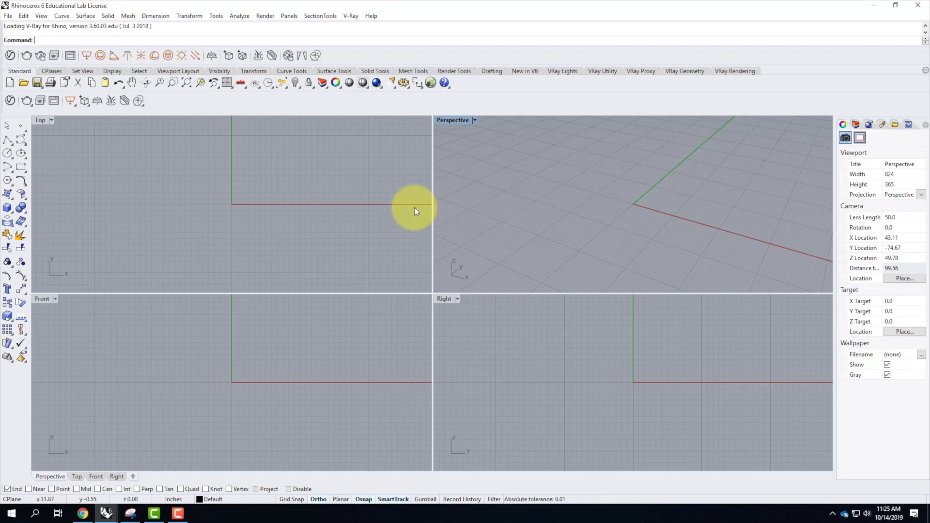
pyautogui.doubleClick(453, 121)
# Create a box tower from the origin 0,0 with a 100' by 200' base and a height of 600'.
pyautogui.scroll(-10, 151, 302)
pyautogui.moveTo(174, 349); pyautogui.dragTo(225, 355, button='right')
pyautogui.scroll(-8, 246, 307)
pyautogui.scroll(4, 264, 317)
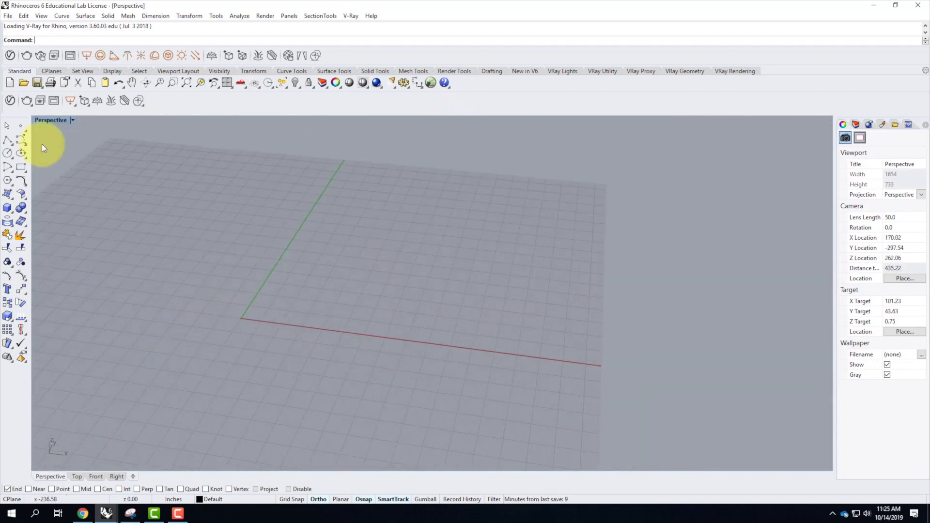
pyautogui.click(8, 208)
pyautogui.write('0,0')
pyautogui.press('Return')
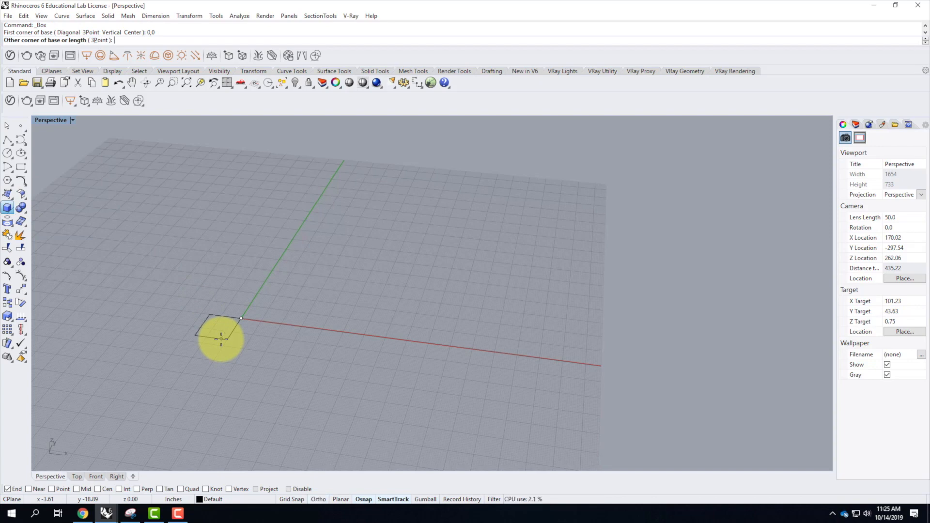
pyautogui.write('@100,200,')
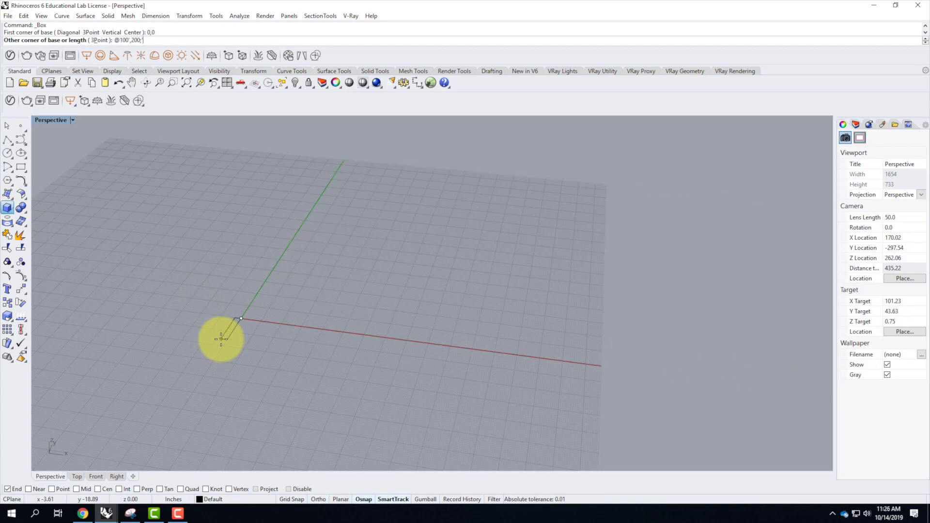
pyautogui.press('Return')
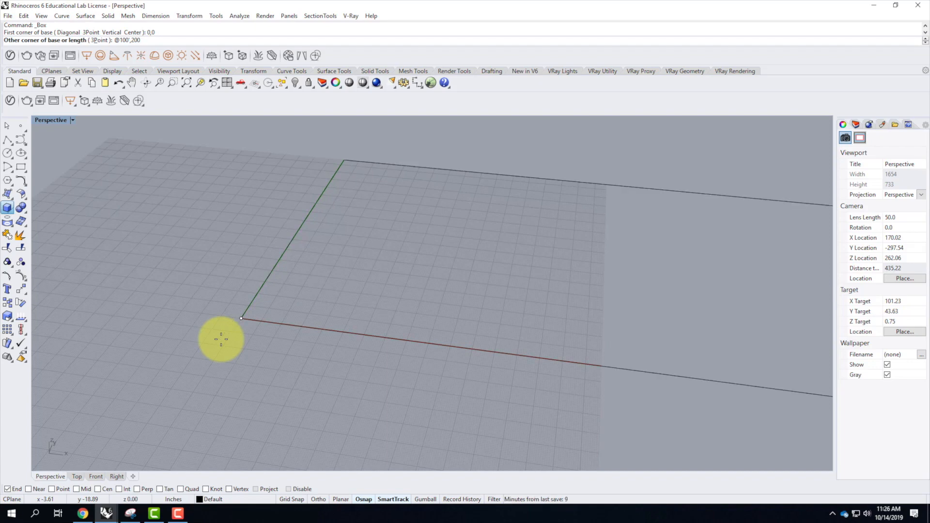
pyautogui.scroll(-8, 221, 339)
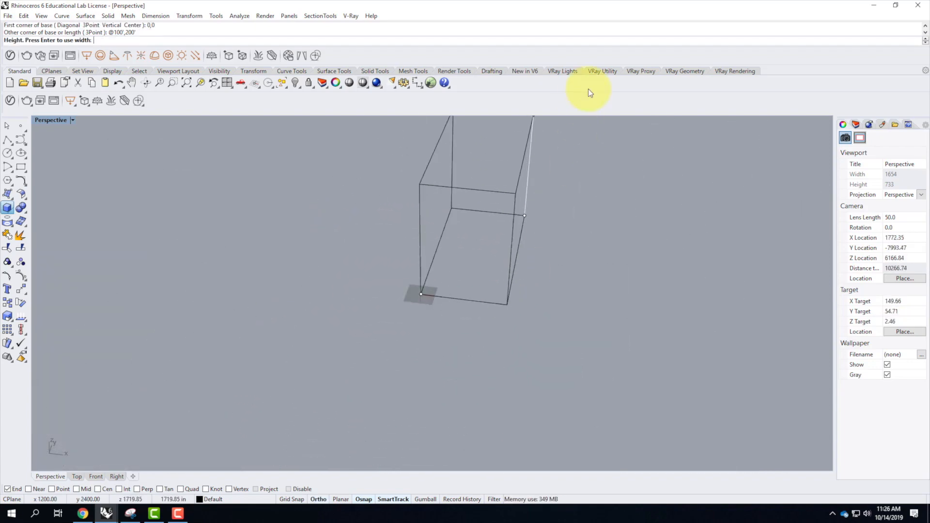
pyautogui.write("600'")
pyautogui.press('Return')
# Set the Perspective viewport's display mode to Shaded.
pyautogui.scroll(-4, 330, 298)
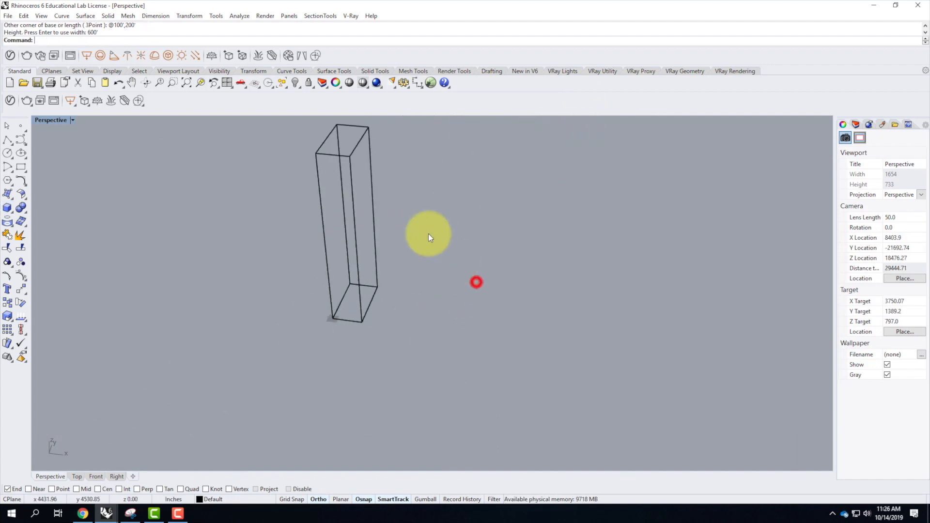
pyautogui.click(72, 119)
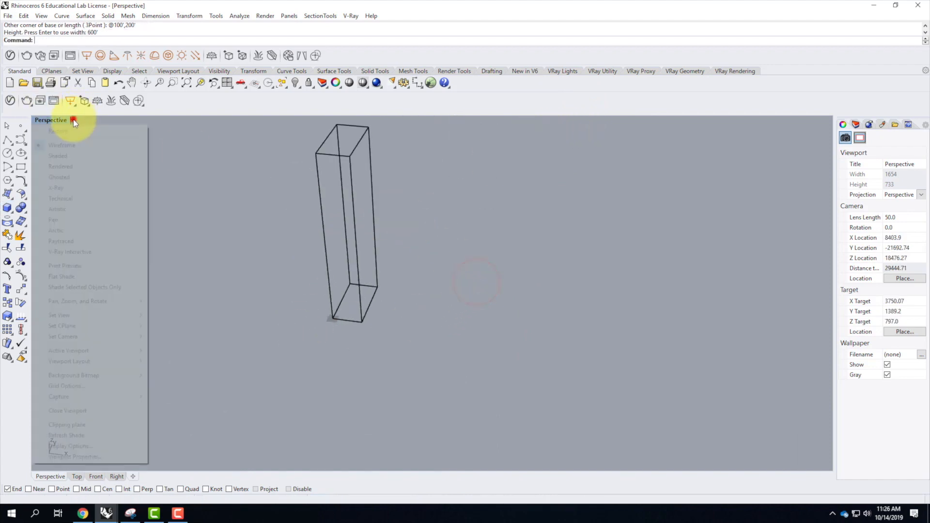
pyautogui.click(80, 155)
pyautogui.moveTo(443, 347)
pyautogui.mouseDown(button='right')
pyautogui.moveTo(415, 288)
pyautogui.moveTo(440, 326)
pyautogui.mouseUp(button='right')
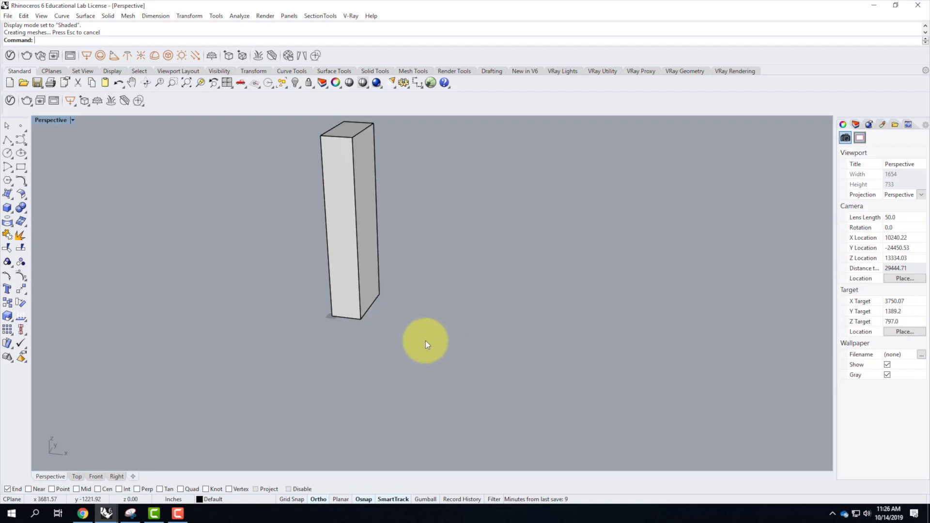
pyautogui.keyDown('shift'); pyautogui.moveTo(342, 314); pyautogui.dragTo(307, 276, button='right'); pyautogui.keyUp('shift')
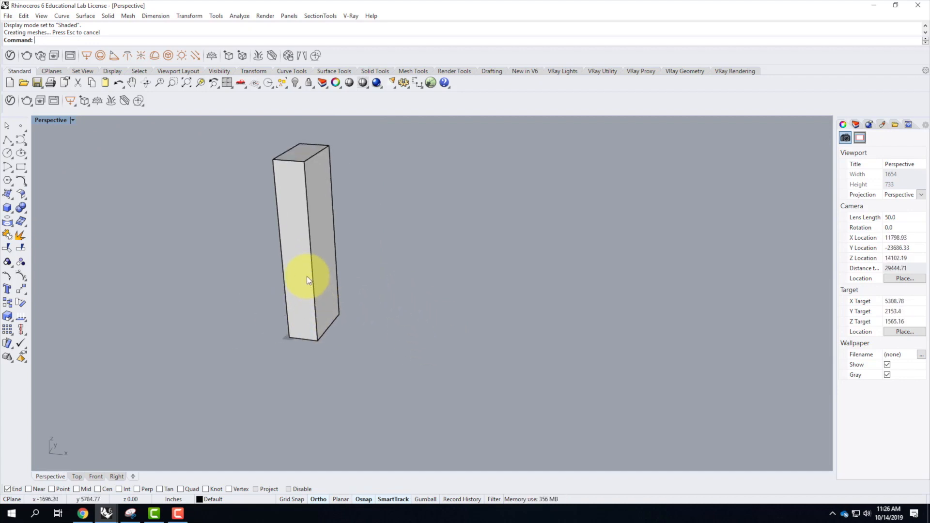
# Draw a 100' by 200' rectangle on the ground plane, starting 100' along the x-axis from the tower's nearest front base corner.
pyautogui.click(297, 258)
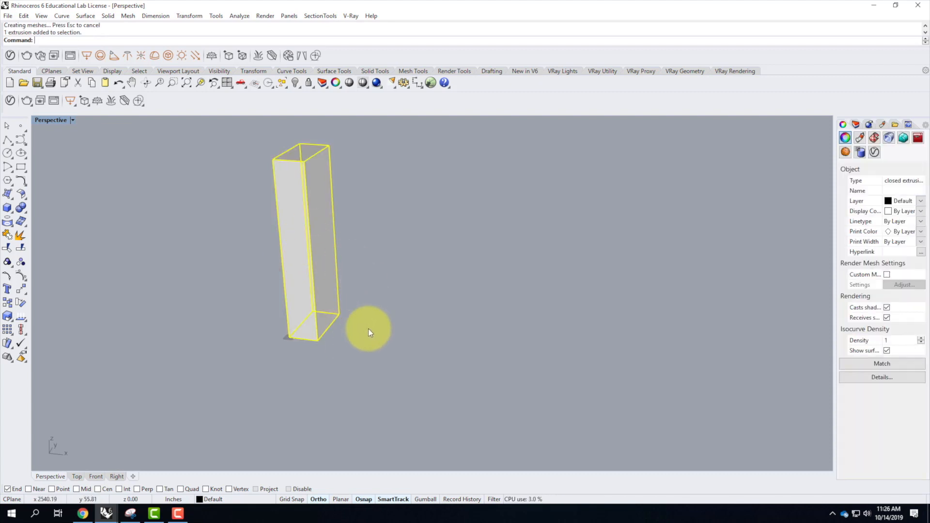
pyautogui.click(20, 168)
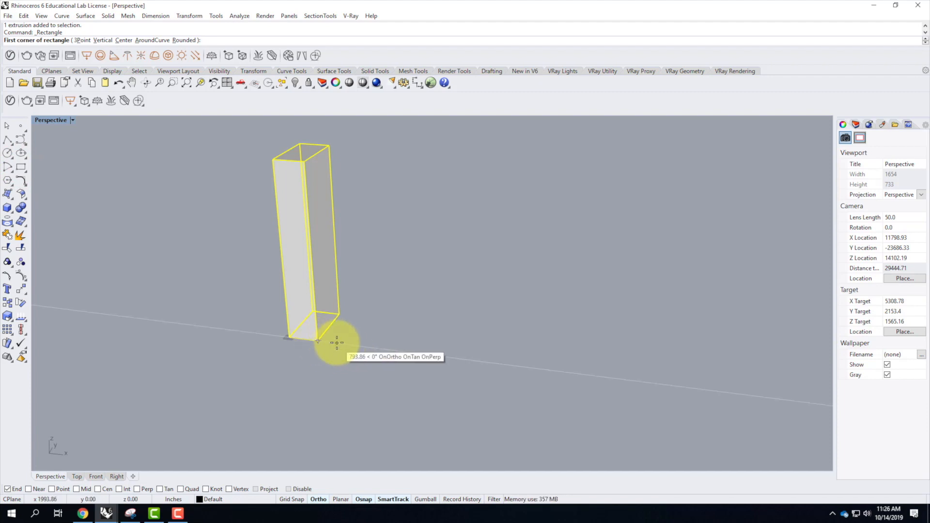
pyautogui.write("100'")
pyautogui.press('Return')
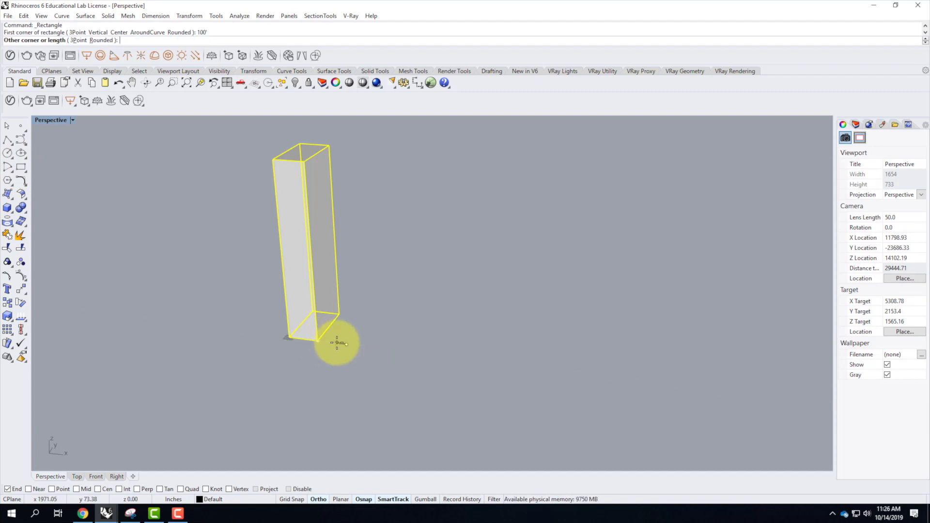
pyautogui.write('@')
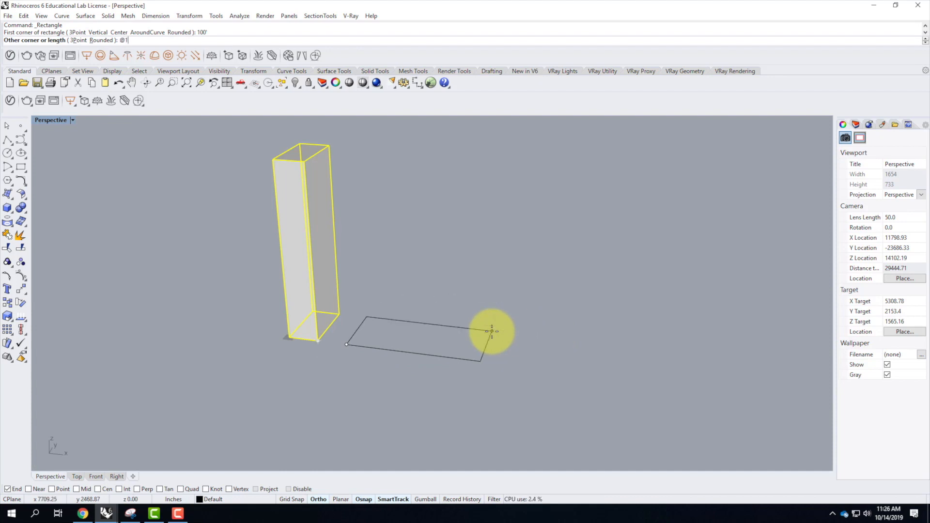
pyautogui.write("100'200'")
pyautogui.press('Return')
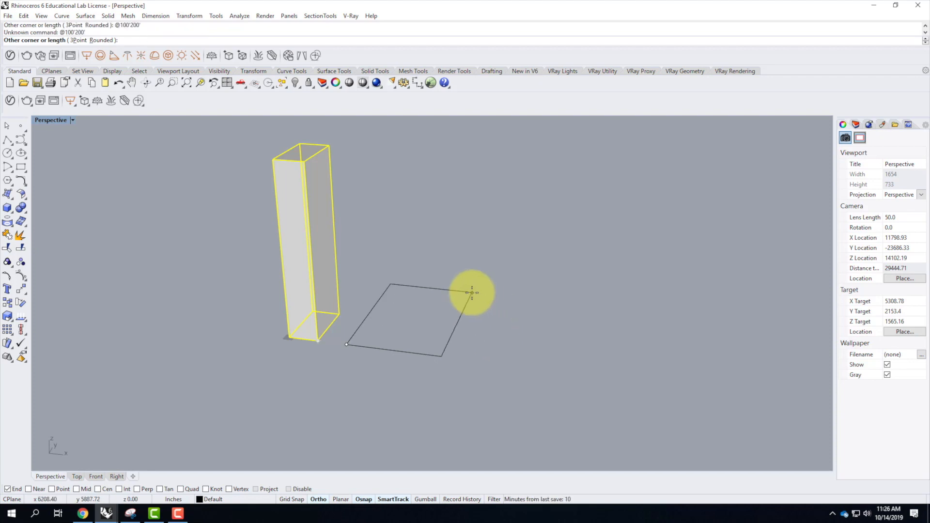
pyautogui.write("@100',200'")
pyautogui.press('Return')
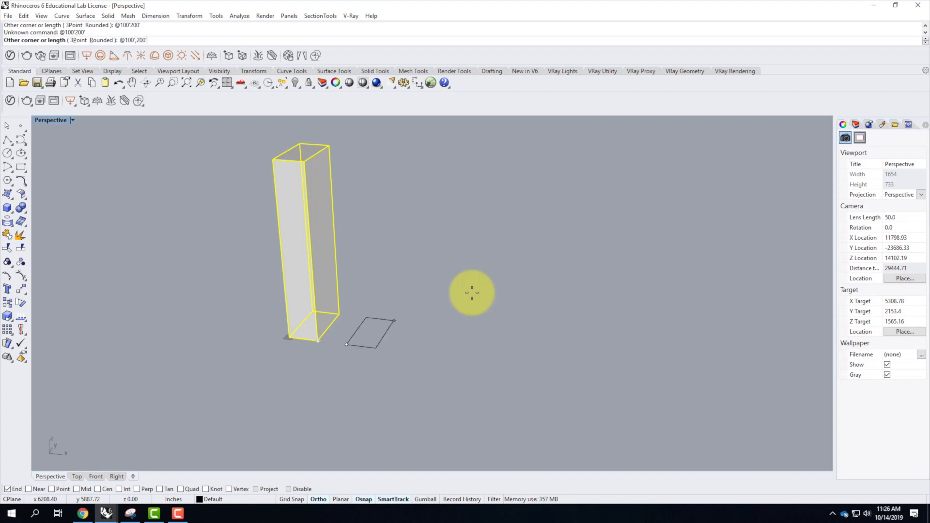
# Enable midpoint snapping and draw a diagonal polyline between the midpoints of the rectangle's front edge and the long edge farthest from the tower.
pyautogui.click(365, 345)
pyautogui.scroll(5, 374, 323)
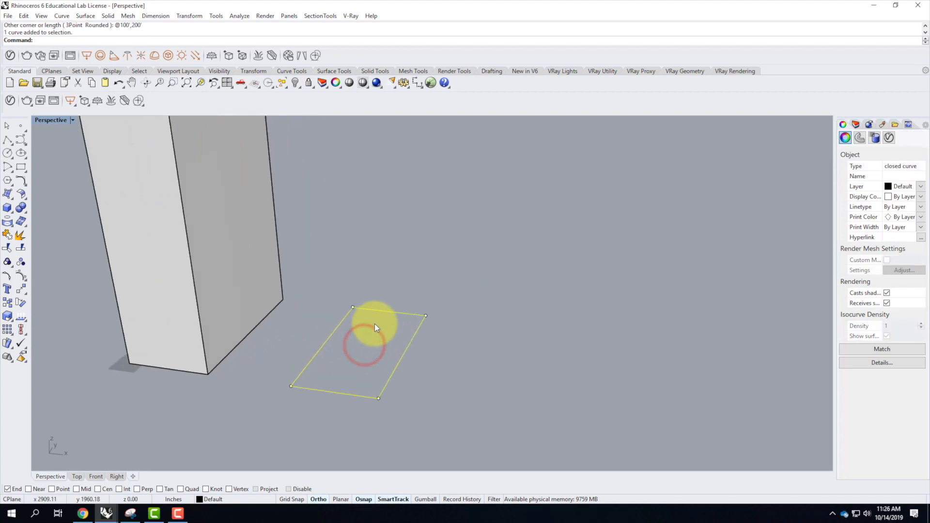
pyautogui.click(7, 140)
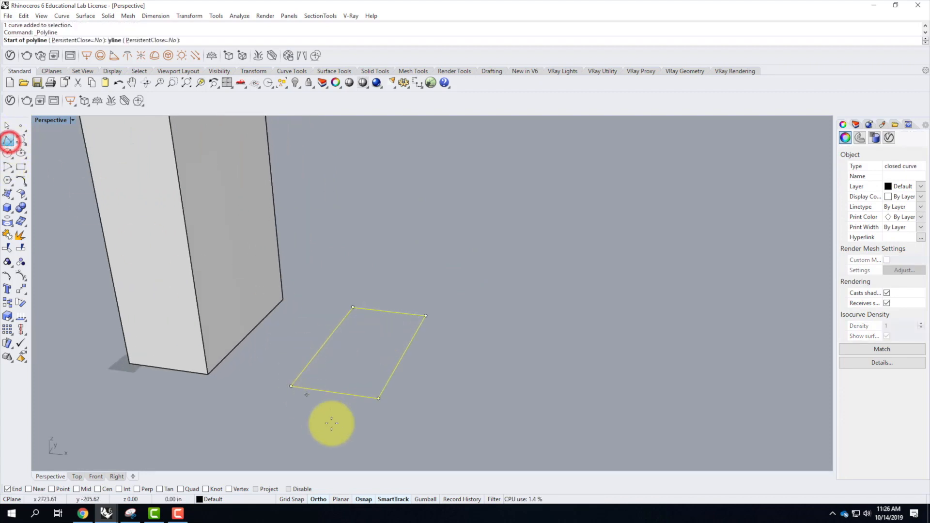
pyautogui.click(77, 489)
pyautogui.click(336, 396)
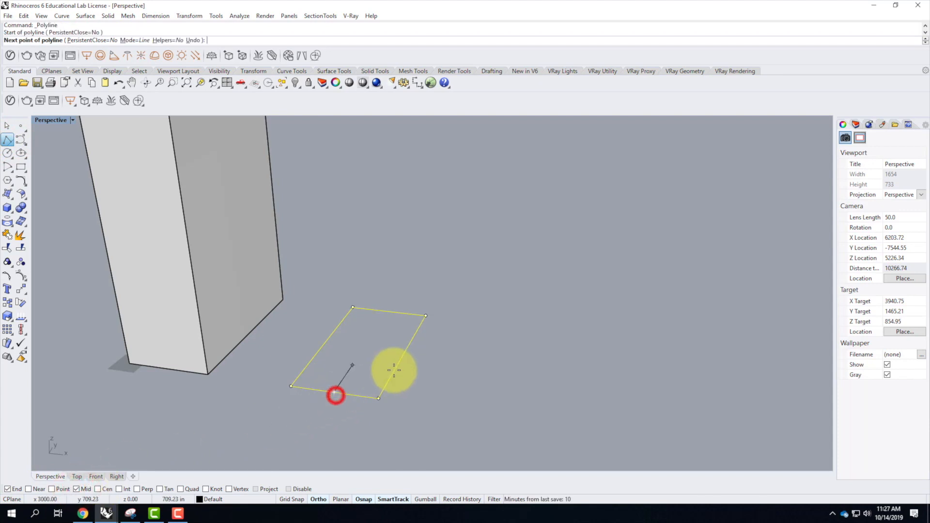
pyautogui.click(405, 354)
pyautogui.press('Return')
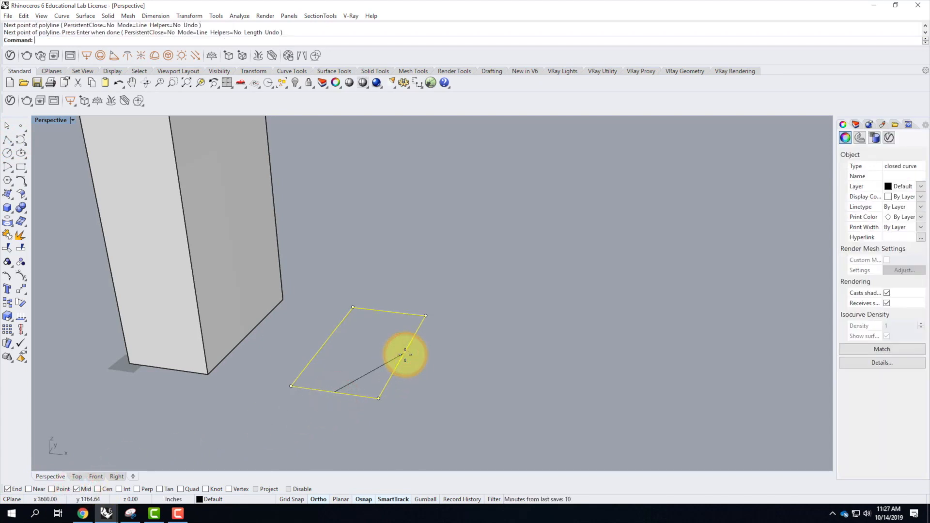
# Trim the rectangle's front corner at the diagonal line and join the remaining curves into one closed outline.
pyautogui.click(415, 411)
pyautogui.click(383, 367)
pyautogui.write('Trim')
pyautogui.press('Return')
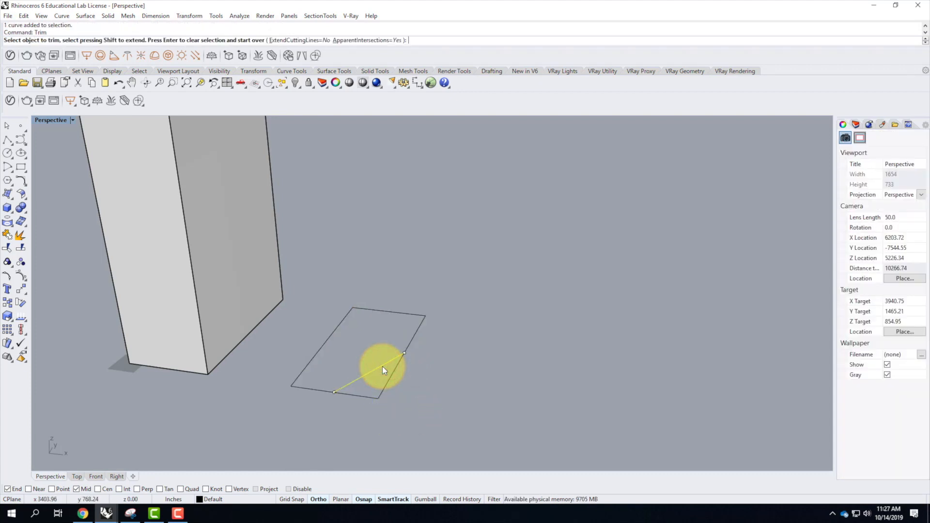
pyautogui.click(393, 377)
pyautogui.press('Return')
pyautogui.moveTo(441, 423); pyautogui.dragTo(305, 302)
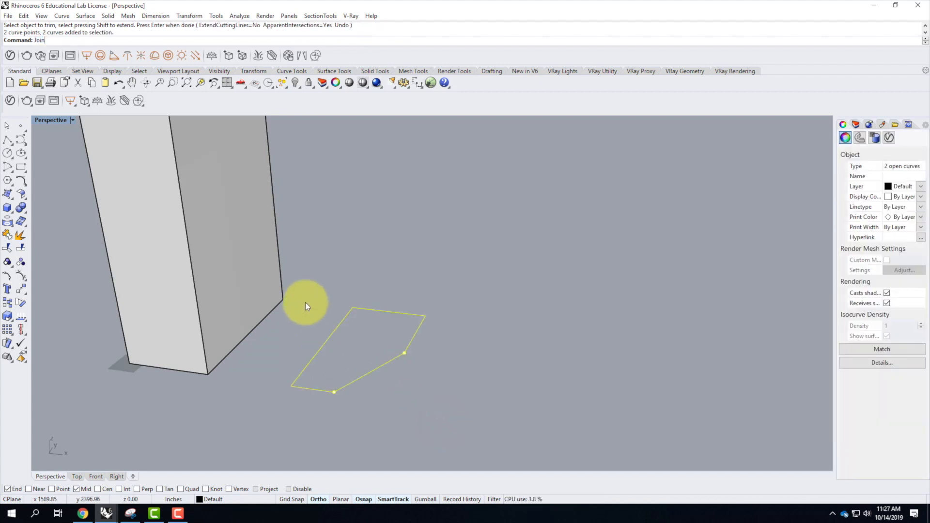
pyautogui.press('Return')
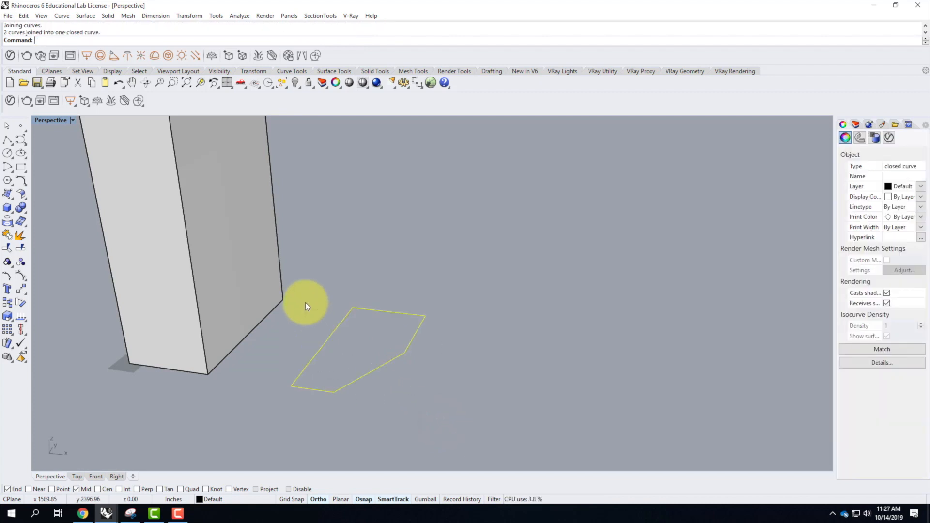
# Draw a full rectangle over the clipped outline, from its front corner nearest the tower to the opposite back corner.
pyautogui.click(21, 166)
pyautogui.click(289, 382)
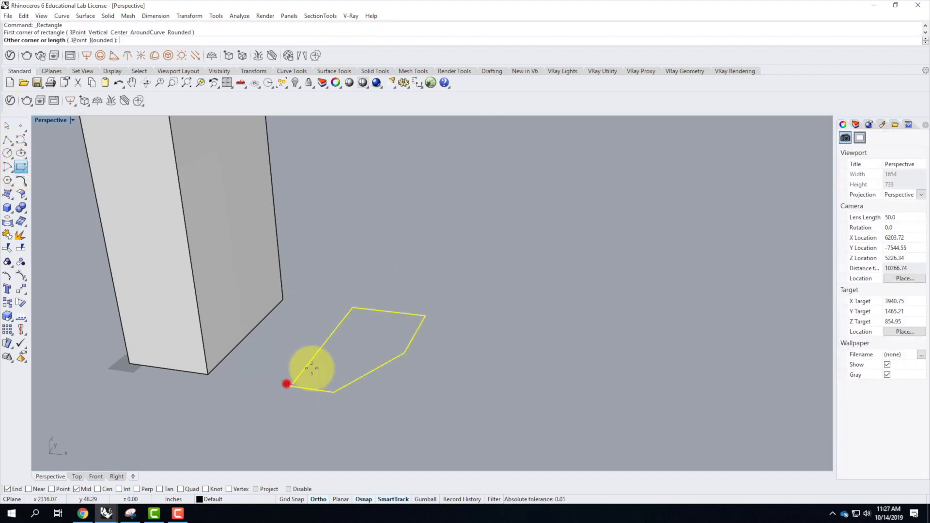
pyautogui.click(426, 315)
# Move the full rectangle vertically upward by 300'.
pyautogui.click(376, 396)
pyautogui.write('Move')
pyautogui.press('Return')
pyautogui.write('v')
pyautogui.press('Return')
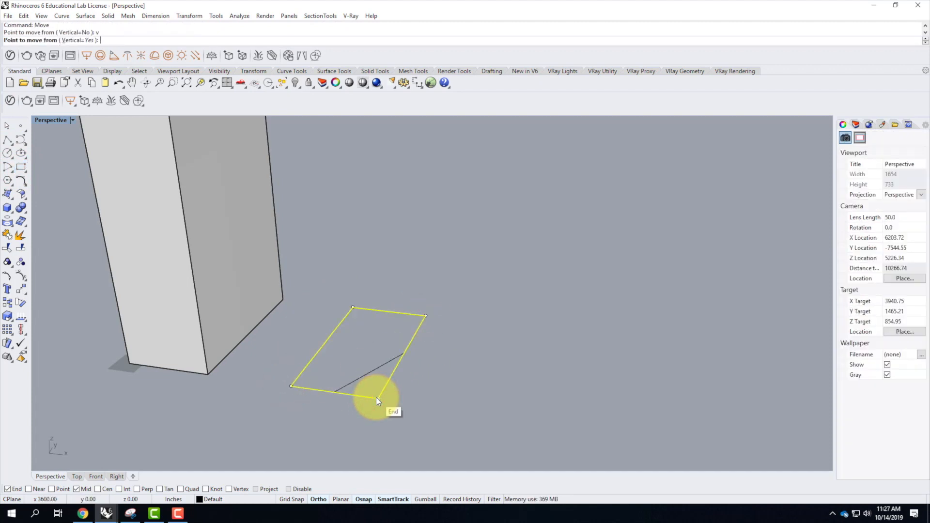
pyautogui.click(293, 389)
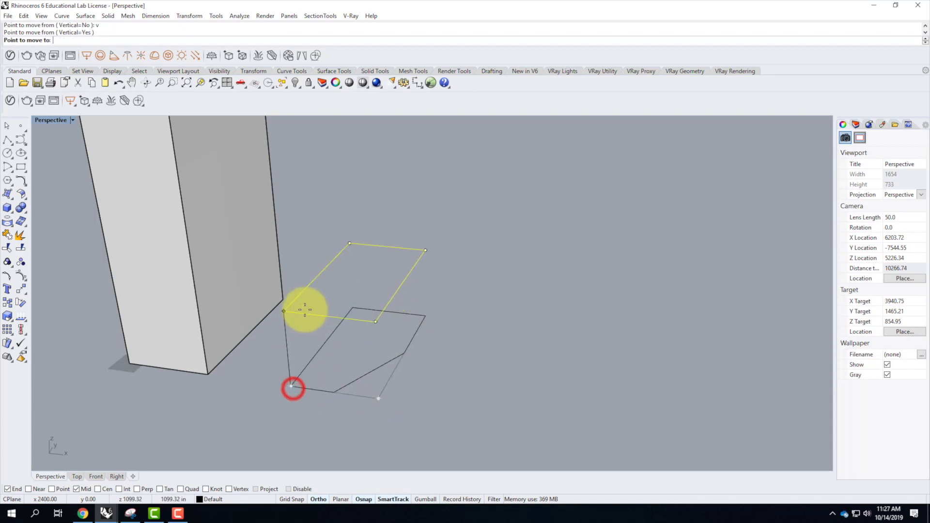
pyautogui.write("300'")
pyautogui.press('Return')
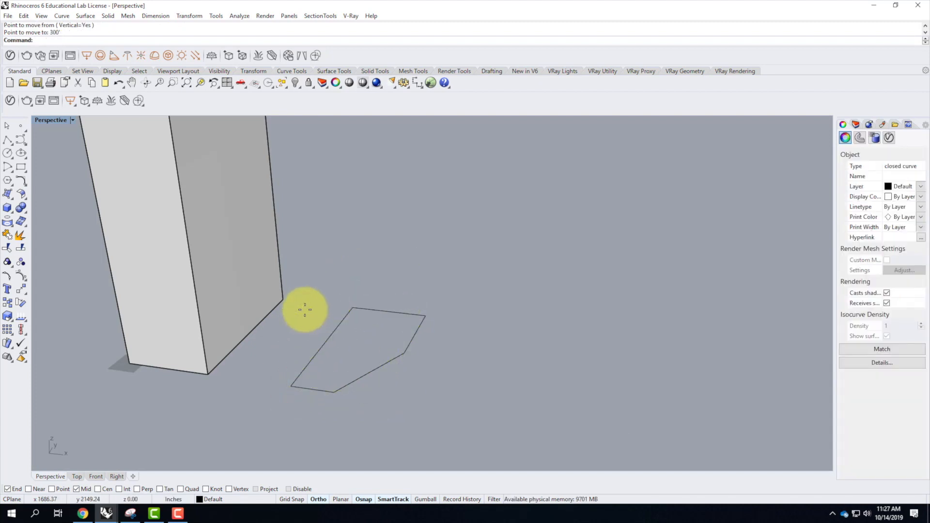
# Copy the clipped outline vertically upward by 600' and delete the stray extra copy below the raised rectangle.
pyautogui.scroll(-3, 312, 388)
pyautogui.scroll(4, 342, 310)
pyautogui.click(355, 325)
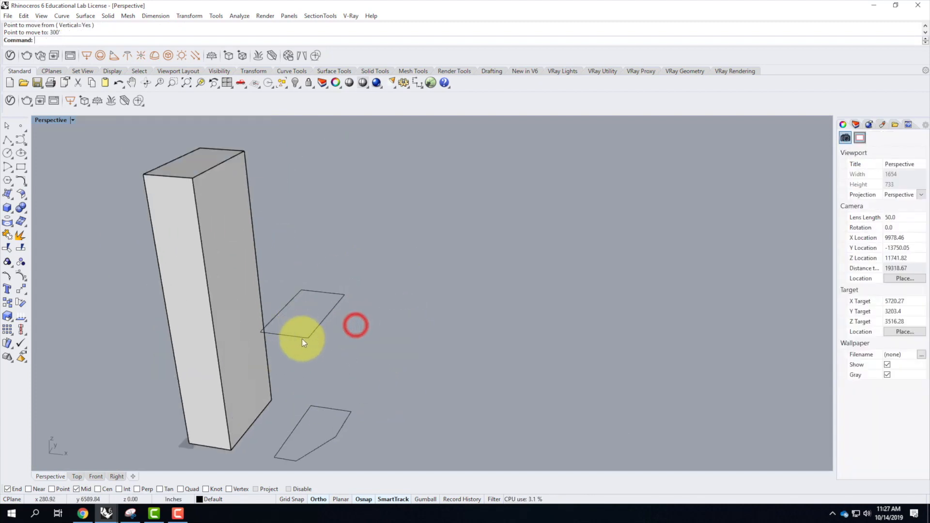
pyautogui.click(330, 445)
pyautogui.write('Copy')
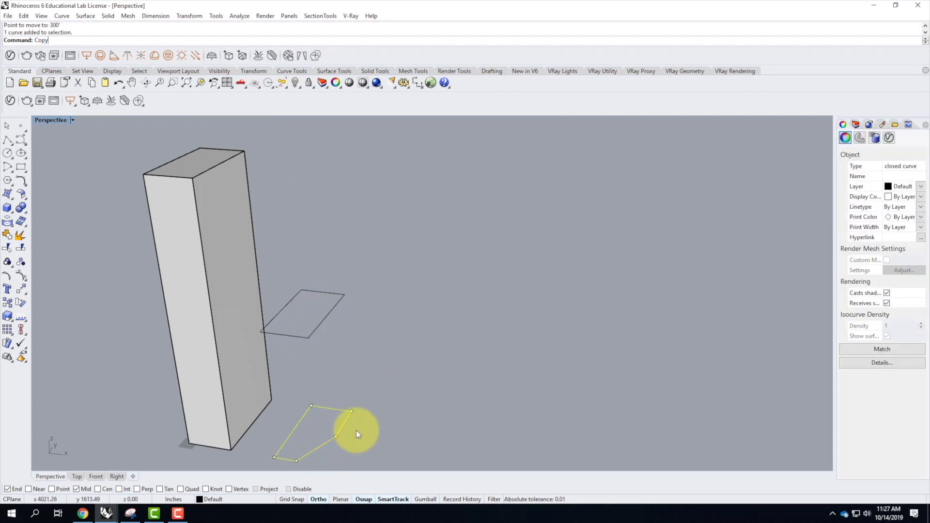
pyautogui.press('Return')
pyautogui.write('v')
pyautogui.press('Return')
pyautogui.click(354, 413)
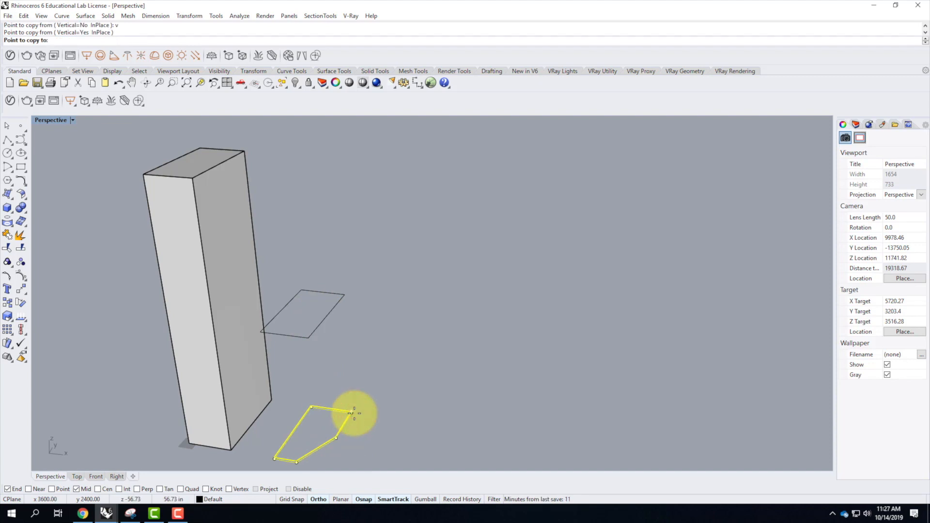
pyautogui.write("600'")
pyautogui.press('Return')
pyautogui.click(410, 343)
pyautogui.press('Return')
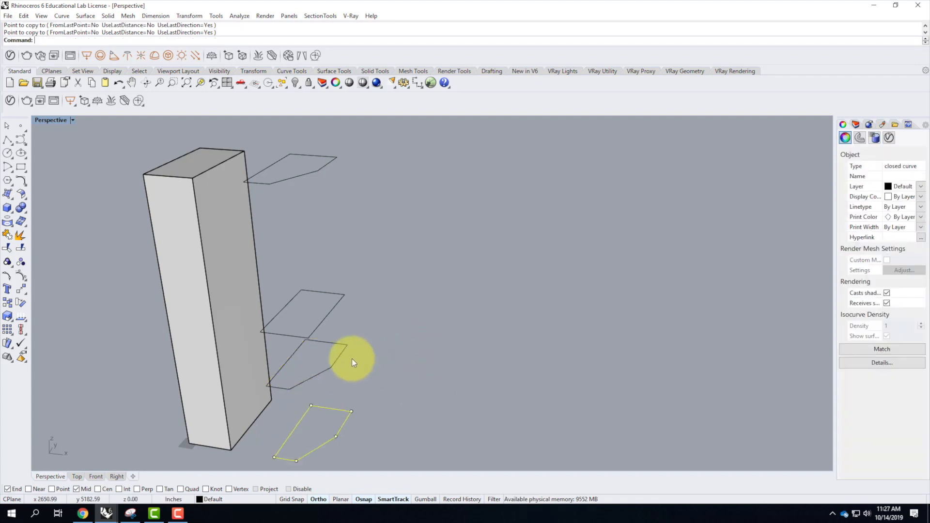
pyautogui.click(341, 353)
pyautogui.press('Delete')
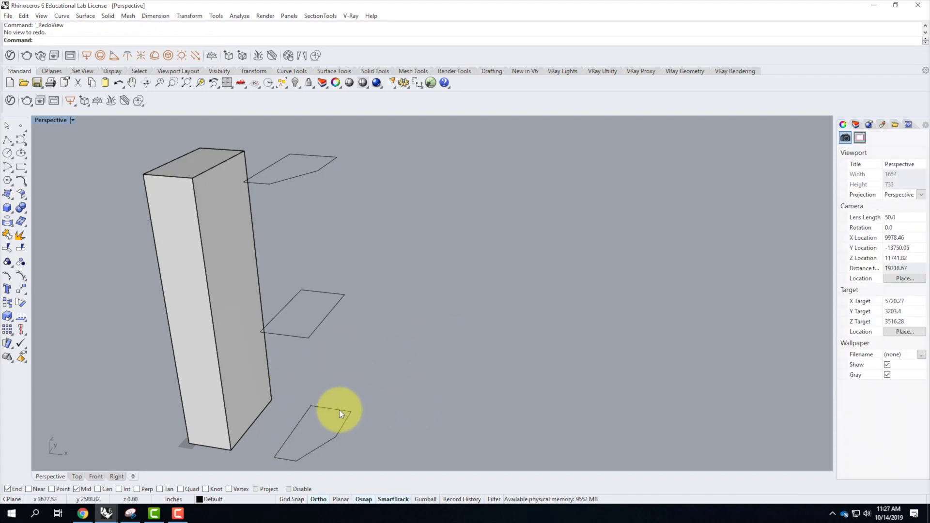
# Try to loft the ground-level clipped outline to the raised rectangle, moving the rectangle's seam point to its front corner above the clipped side.
pyautogui.click(344, 427)
pyautogui.keyDown('shift'); pyautogui.click(329, 318); pyautogui.keyUp('shift')
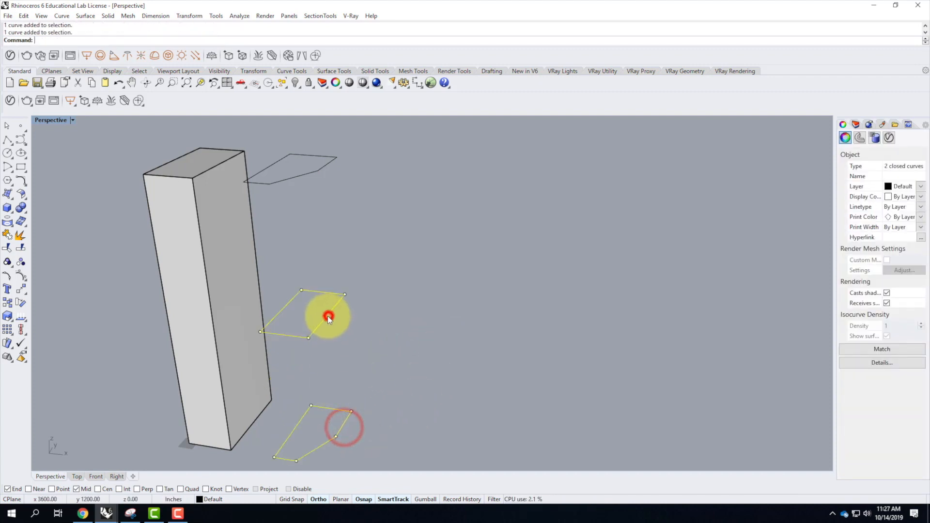
pyautogui.write('r')
pyautogui.press('Return')
pyautogui.write('Loft')
pyautogui.press('Return')
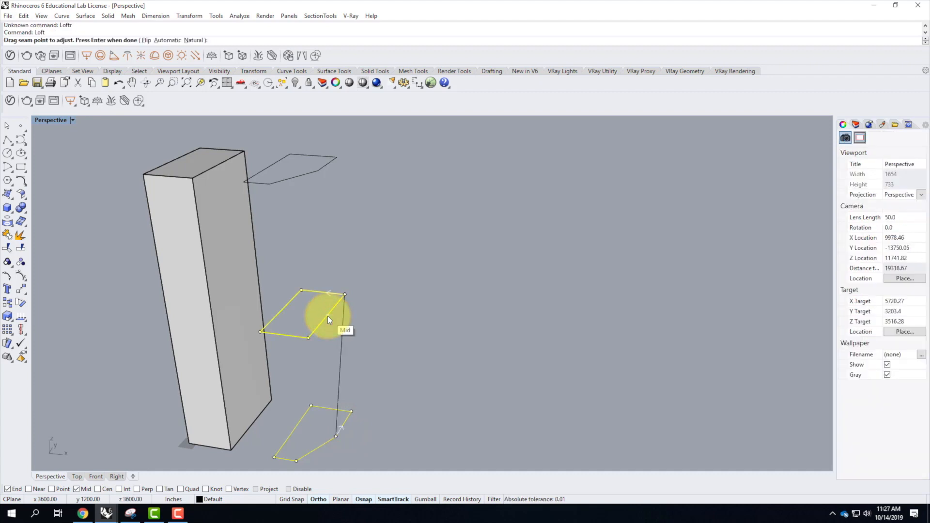
pyautogui.click(327, 316)
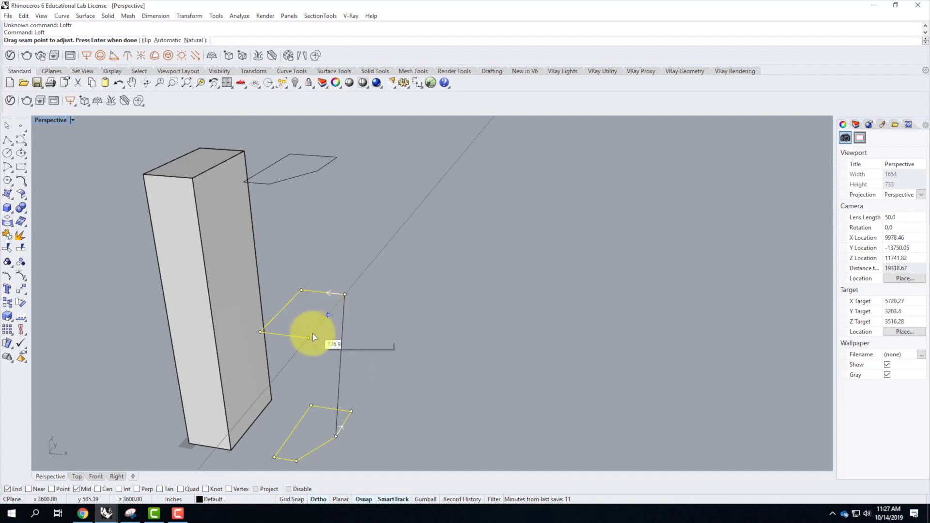
pyautogui.click(346, 294)
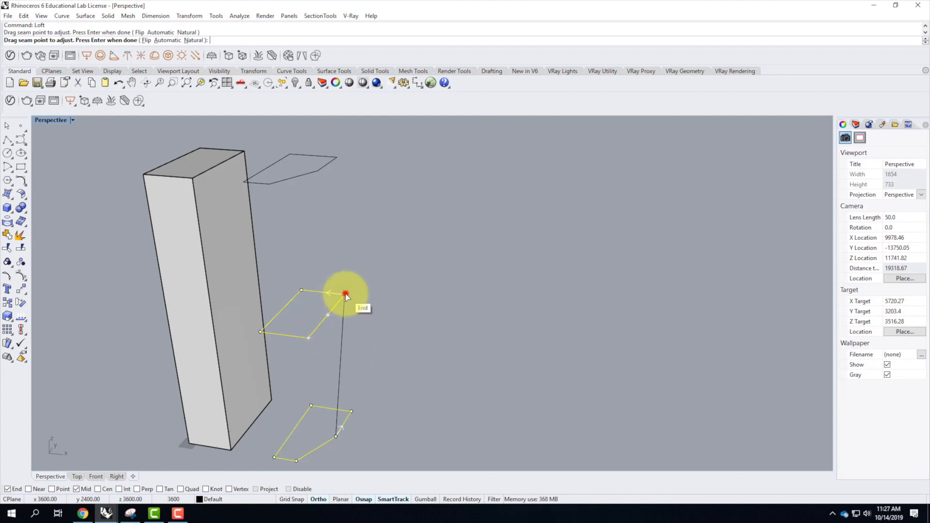
pyautogui.click(308, 338)
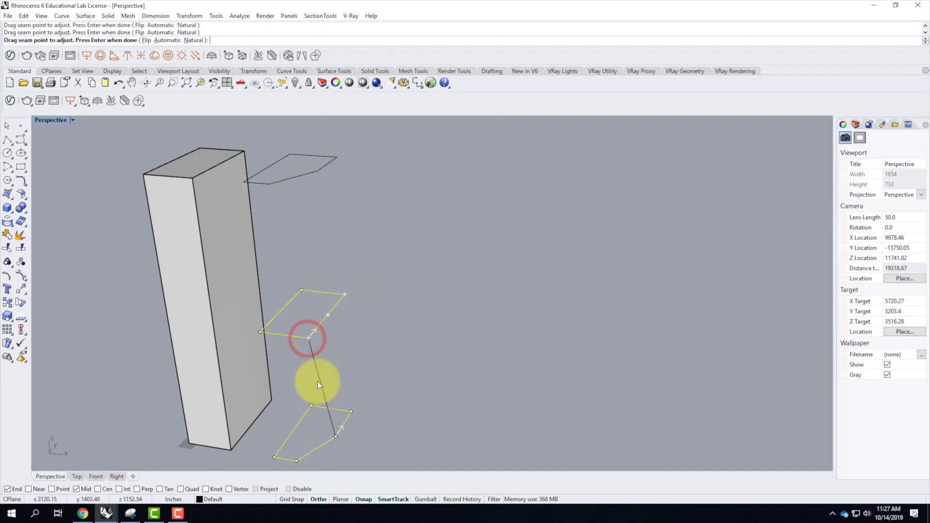
pyautogui.press('Return')
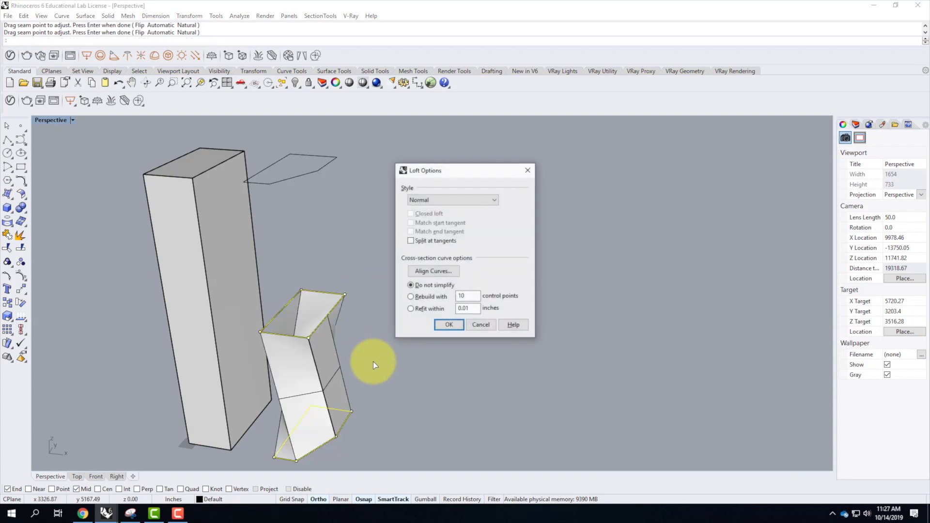
pyautogui.click(449, 328)
pyautogui.moveTo(482, 422)
pyautogui.mouseDown(button='right')
pyautogui.moveTo(310, 407)
pyautogui.moveTo(440, 404)
pyautogui.moveTo(544, 376)
pyautogui.moveTo(414, 405)
pyautogui.moveTo(471, 427)
pyautogui.mouseUp(button='right')
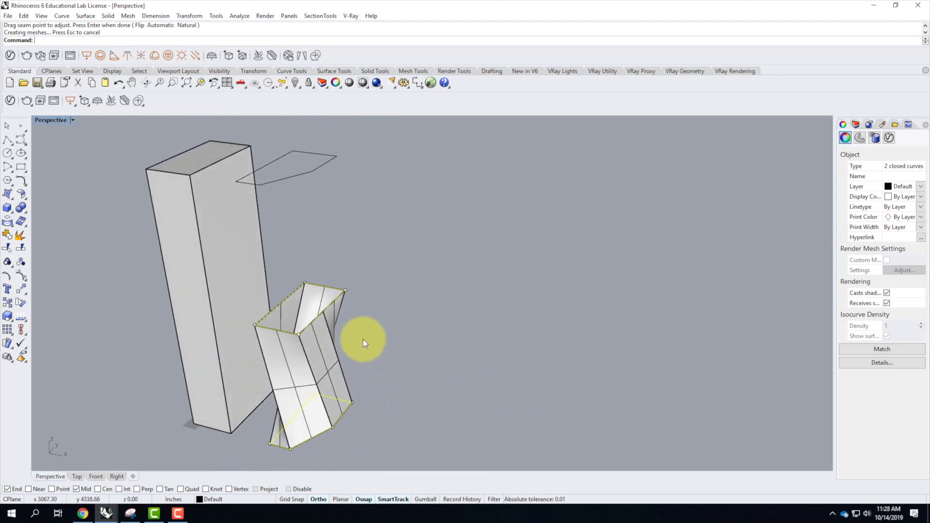
# Undo the loft between the ground outline and the raised rectangle and clear the selection.
pyautogui.scroll(6, 296, 339)
pyautogui.moveTo(306, 341); pyautogui.dragTo(308, 348, button='right')
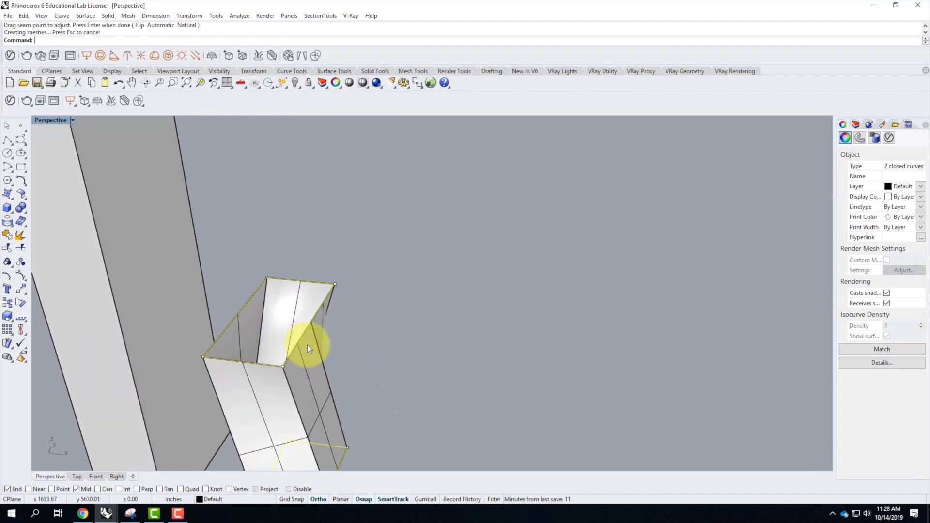
pyautogui.hotkey('ctrl', 'z')
pyautogui.scroll(-7, 310, 283)
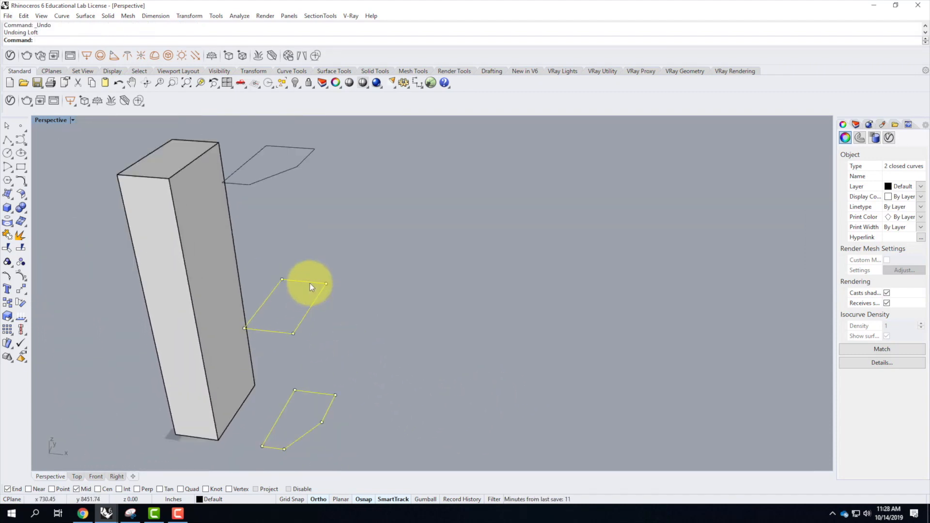
pyautogui.click(337, 347)
# Draw a short helper line inside the raised rectangle, starting 10' along its front edge from the front corner farthest from the box tower.
pyautogui.scroll(5, 286, 322)
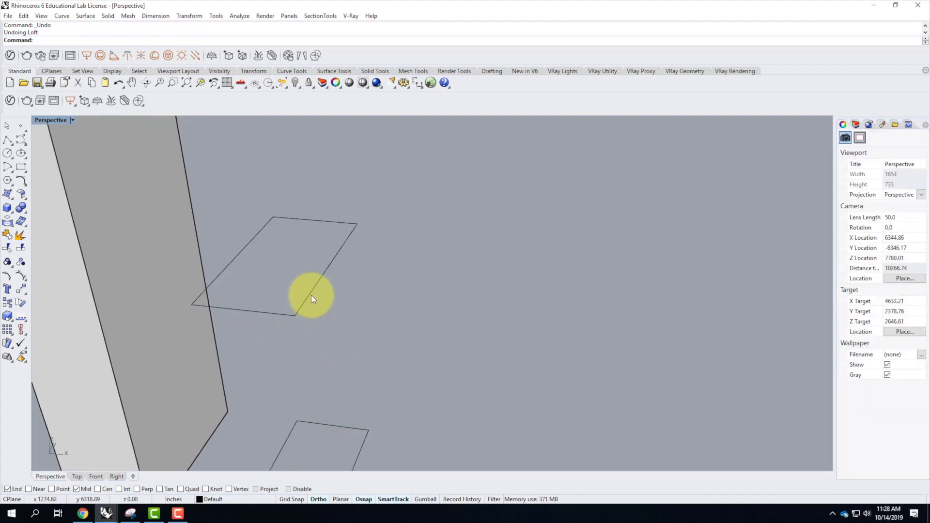
pyautogui.scroll(-4, 260, 267)
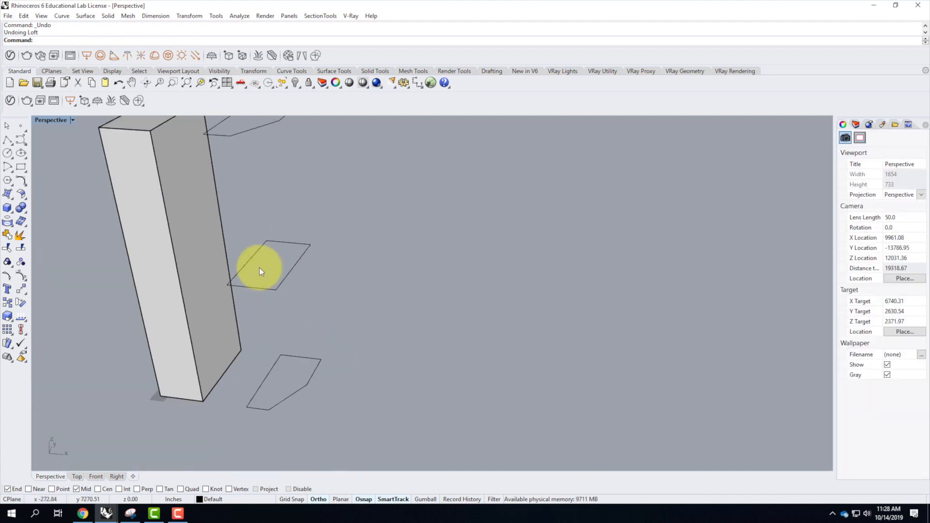
pyautogui.click(10, 142)
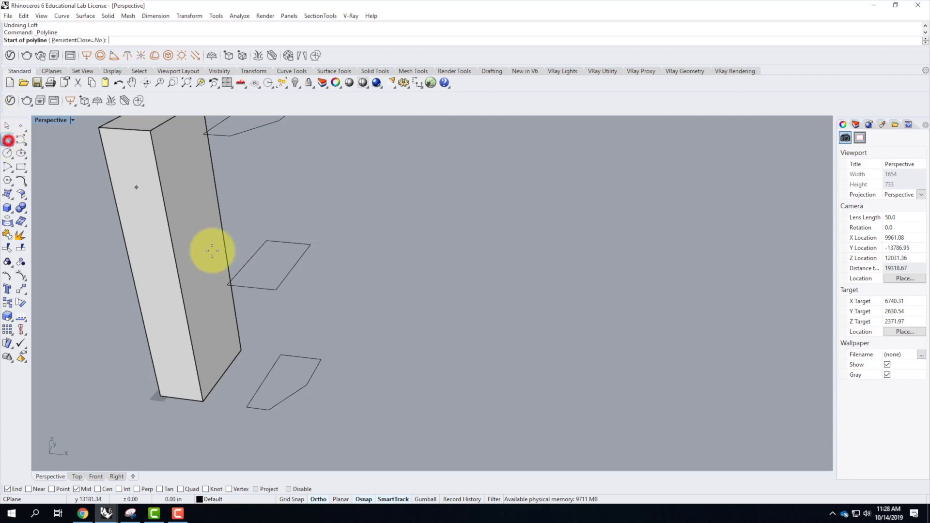
pyautogui.scroll(8, 272, 288)
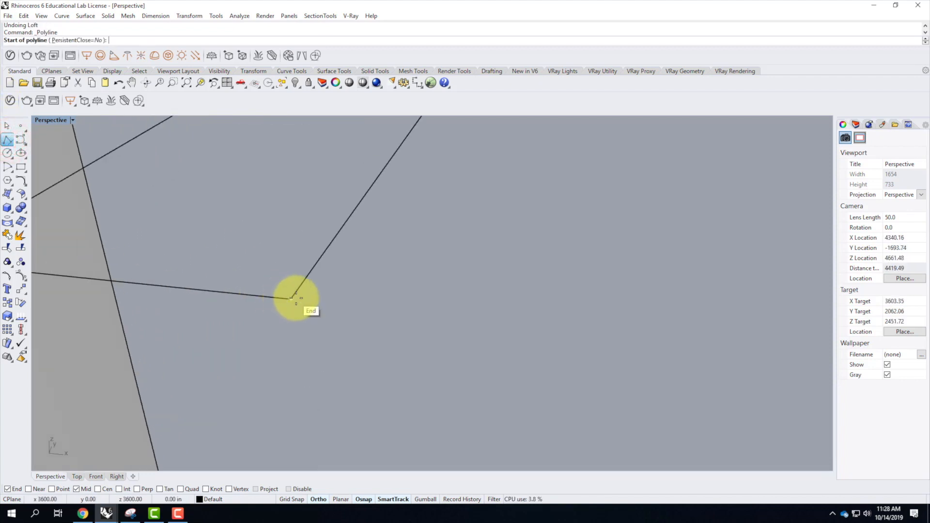
pyautogui.scroll(-6, 291, 302)
pyautogui.scroll(3, 307, 310)
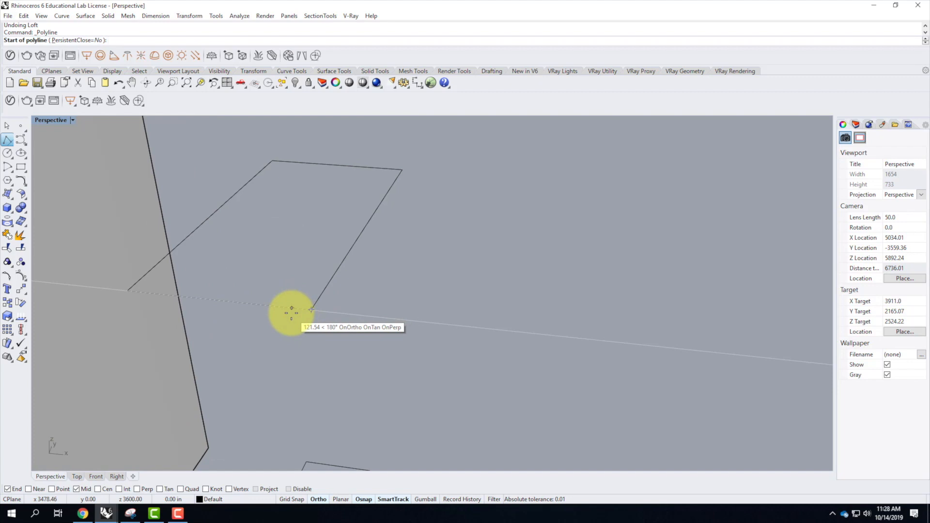
pyautogui.write("10'")
pyautogui.press('Return')
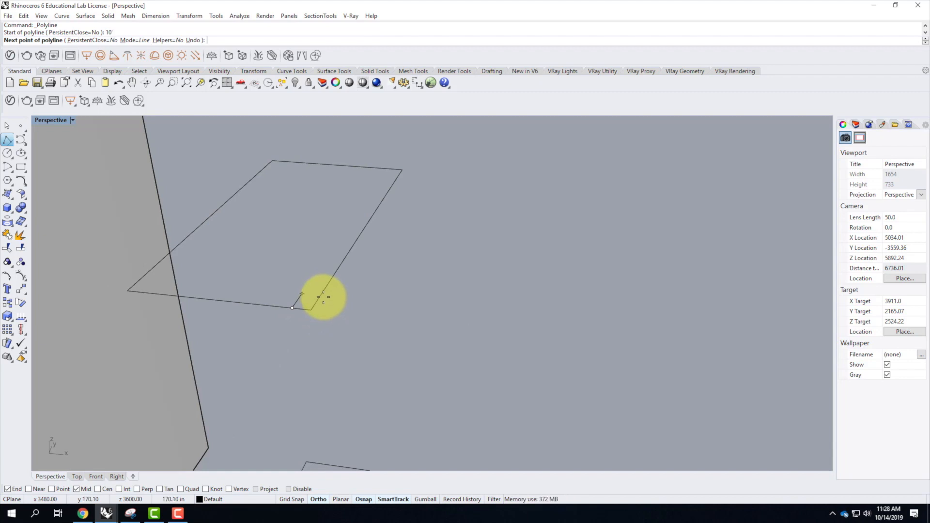
pyautogui.click(314, 277)
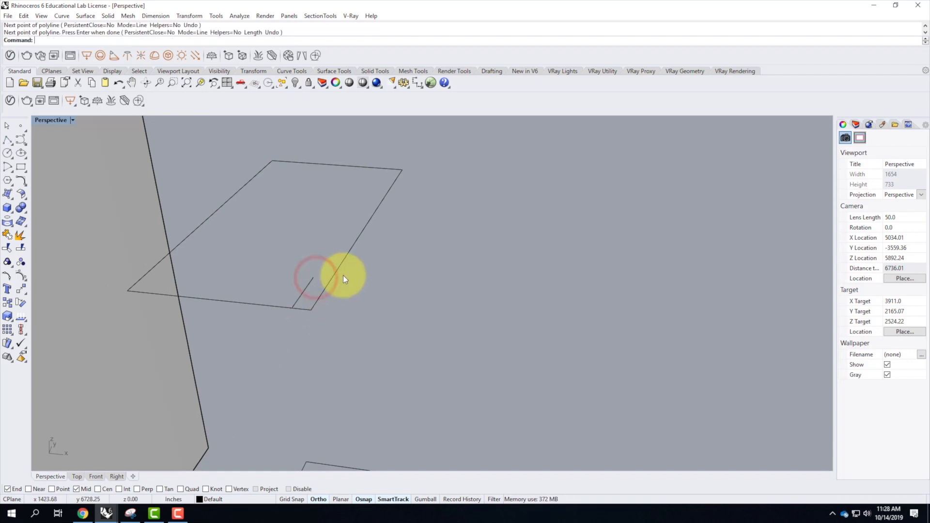
# Draw a diagonal from 20' along the raised rectangle's side edge to the helper line's start point, and delete the helper line.
pyautogui.rightClick(337, 333)
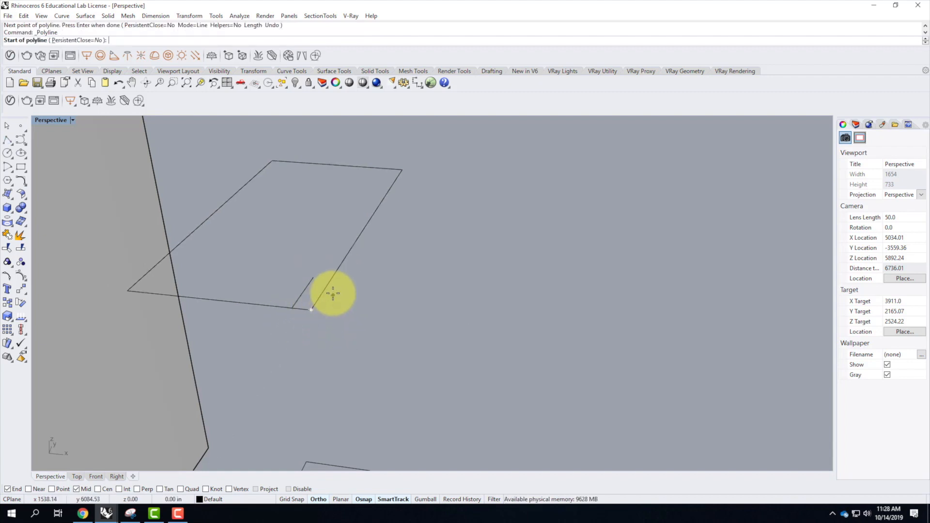
pyautogui.write("20'")
pyautogui.press('Return')
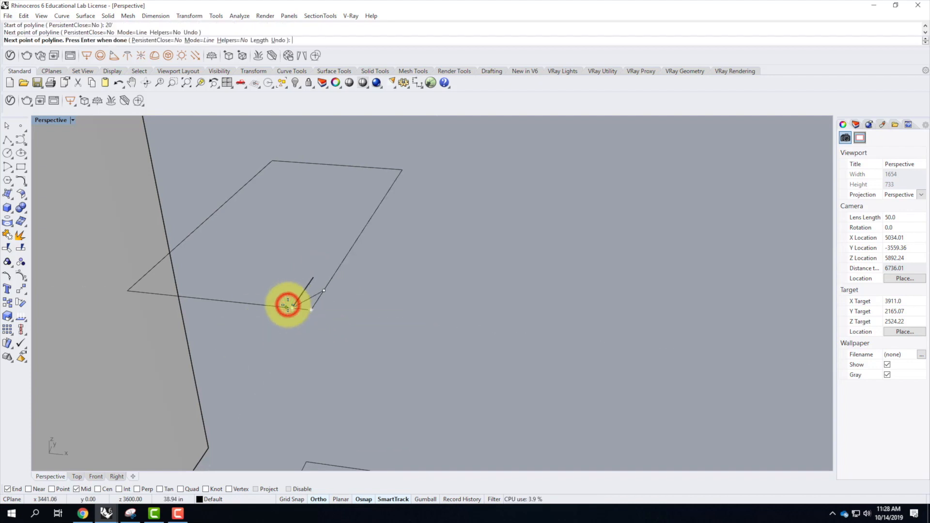
pyautogui.rightClick(286, 307)
pyautogui.click(310, 286)
pyautogui.press('Delete')
# Trim the raised rectangle's corner at the diagonal and join the remaining curves into one closed outline.
pyautogui.write('T')
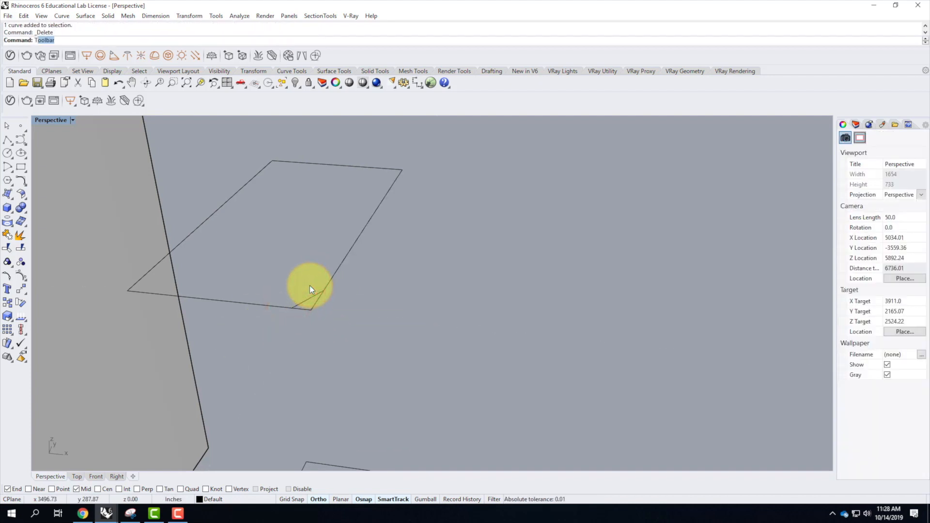
pyautogui.write('rim')
pyautogui.press('Return')
pyautogui.hotkey('ctrl', 'a')
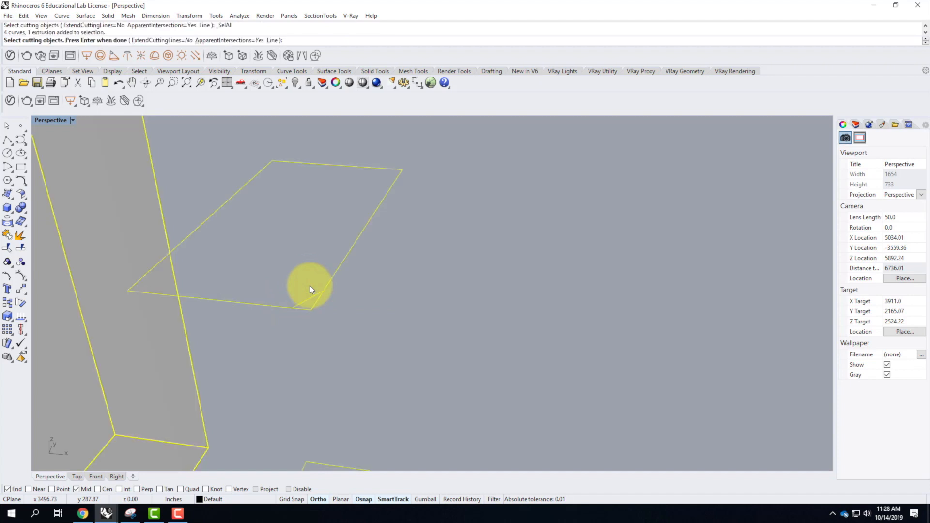
pyautogui.rightClick(311, 312)
pyautogui.click(311, 312)
pyautogui.press('Return')
pyautogui.moveTo(353, 329); pyautogui.dragTo(234, 266)
pyautogui.write('Join')
pyautogui.press('Return')
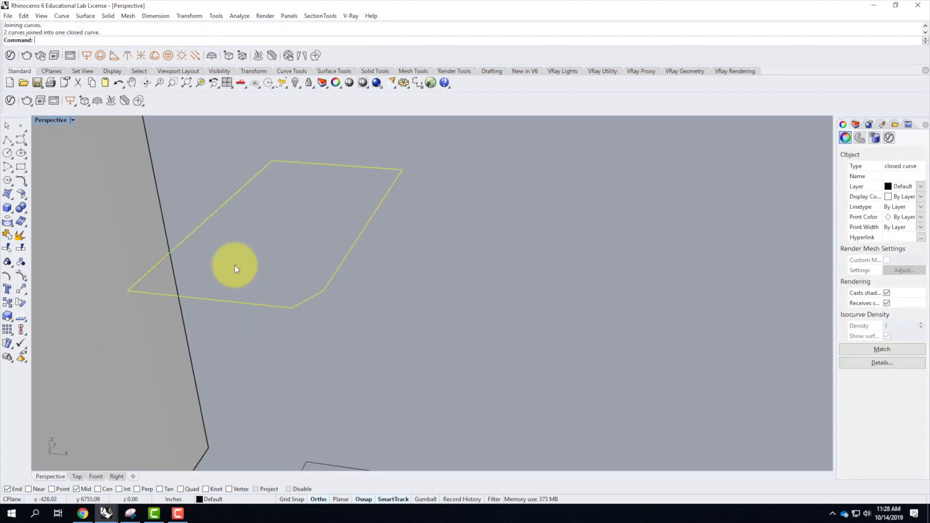
# Loft the ground-level outline to the clipped middle outline with the Normal style and without simplifying.
pyautogui.scroll(-5, 235, 266)
pyautogui.click(343, 376)
pyautogui.moveTo(319, 397); pyautogui.dragTo(235, 191)
pyautogui.write('Loft')
pyautogui.press('Return')
pyautogui.press('Return')
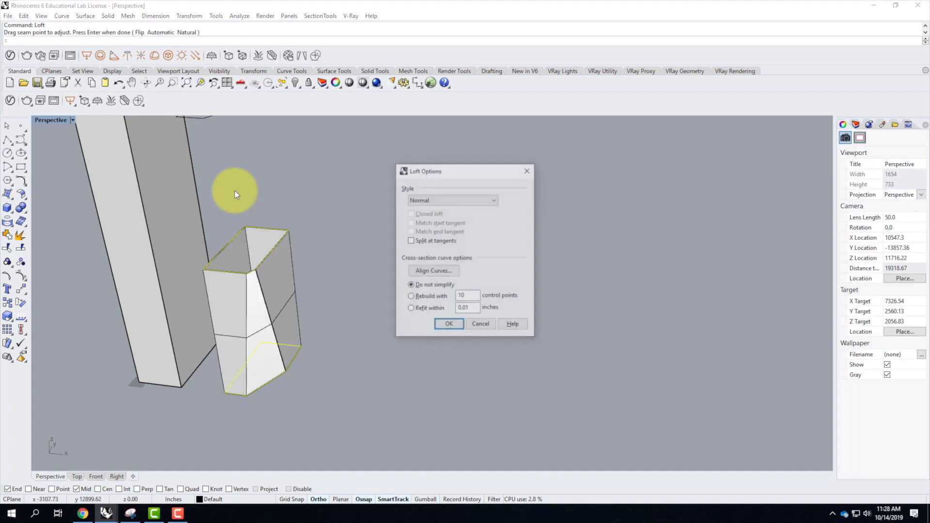
pyautogui.moveTo(403, 341); pyautogui.dragTo(258, 207, button='right')
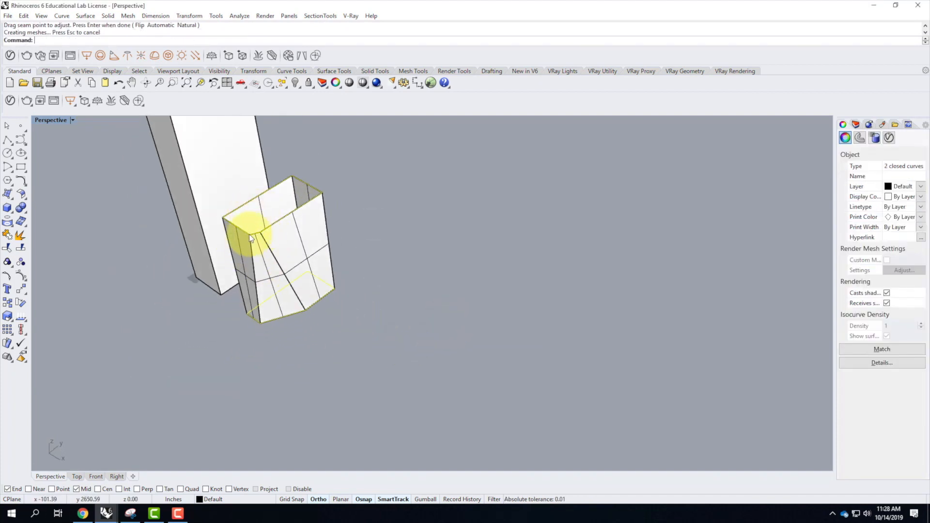
pyautogui.scroll(-6, 359, 335)
pyautogui.scroll(8, 364, 281)
pyautogui.click(362, 251)
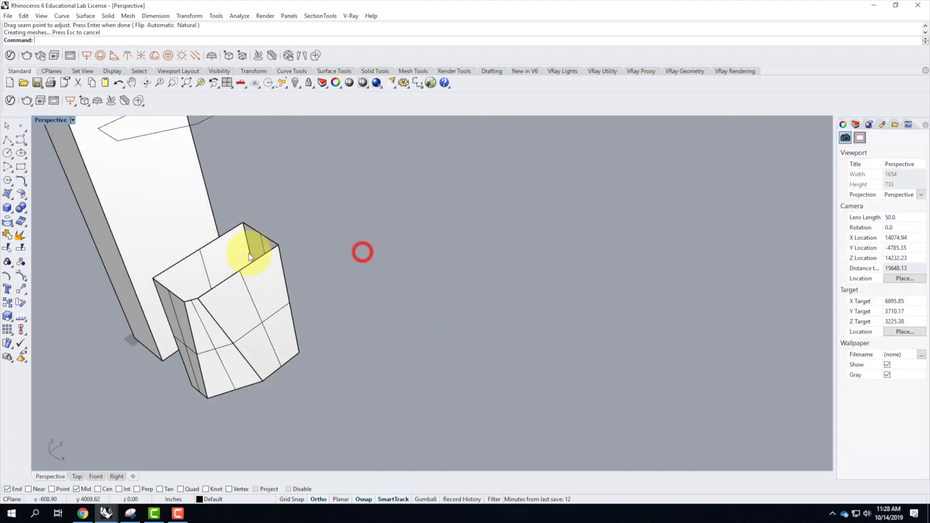
# Loft the middle outline to the top outline, moving the top seam point to the clipped corner directly above the middle seam.
pyautogui.click(253, 262)
pyautogui.click(285, 287)
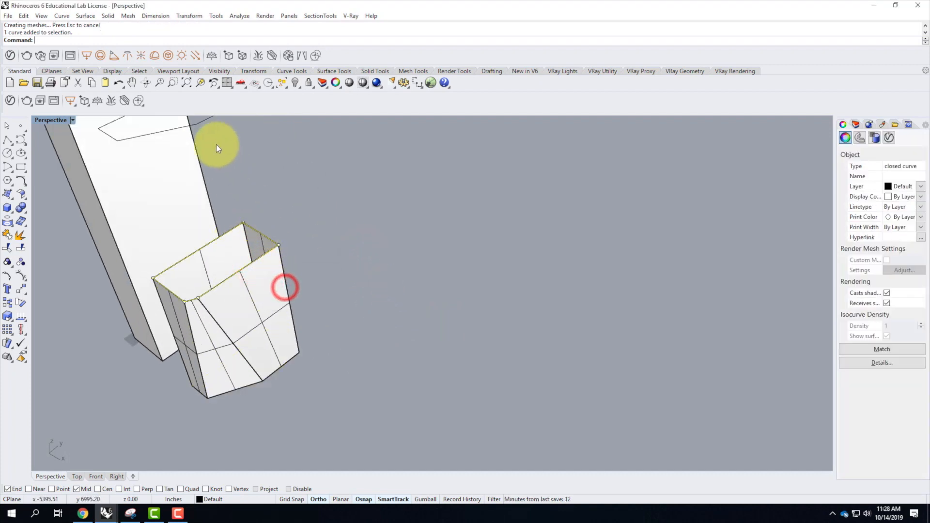
pyautogui.click(195, 126)
pyautogui.press('Return')
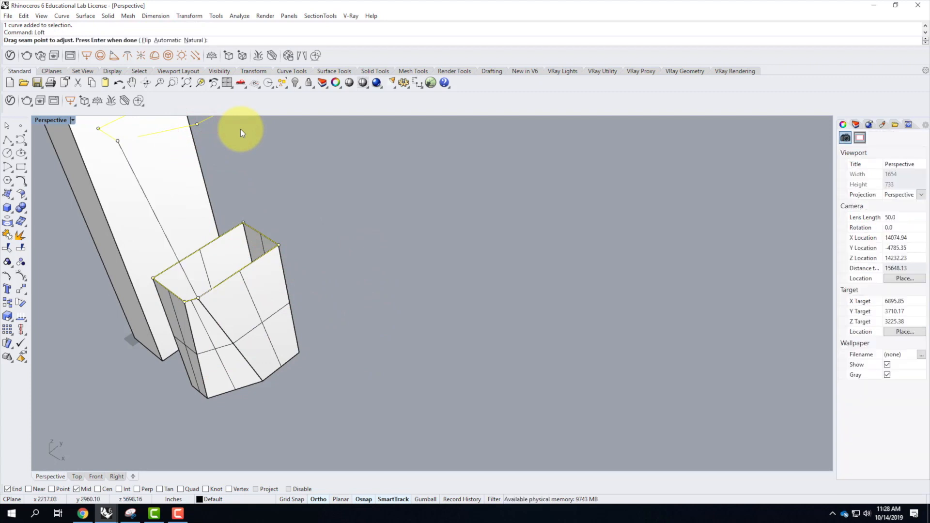
pyautogui.scroll(-3, 198, 251)
pyautogui.scroll(2, 167, 187)
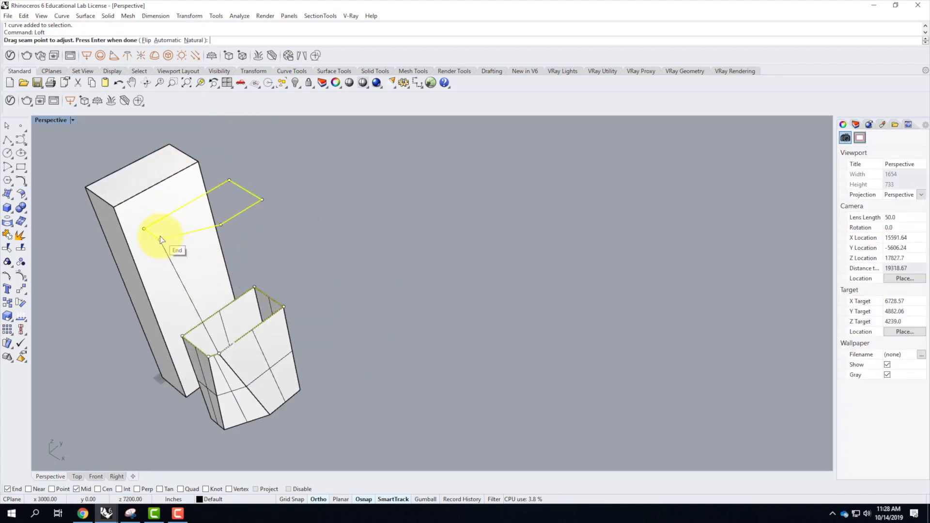
pyautogui.moveTo(160, 239); pyautogui.dragTo(219, 224)
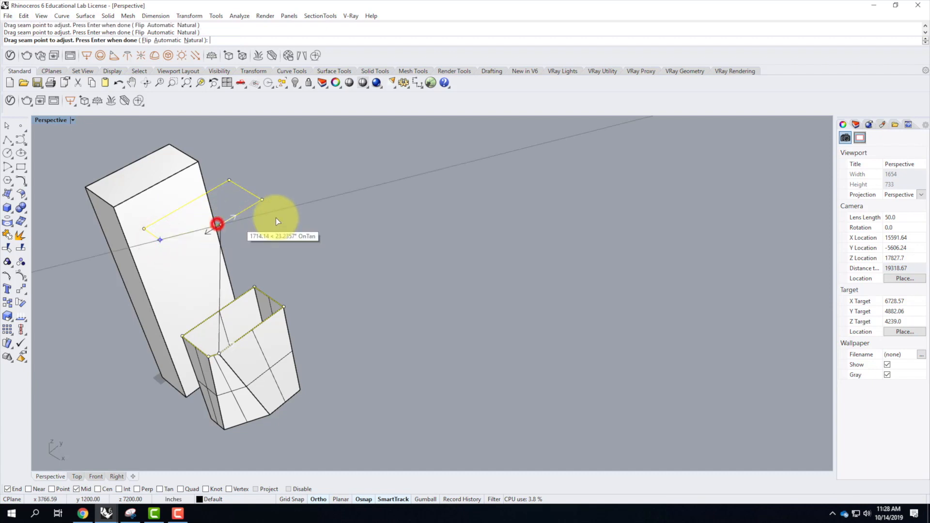
pyautogui.press('Return')
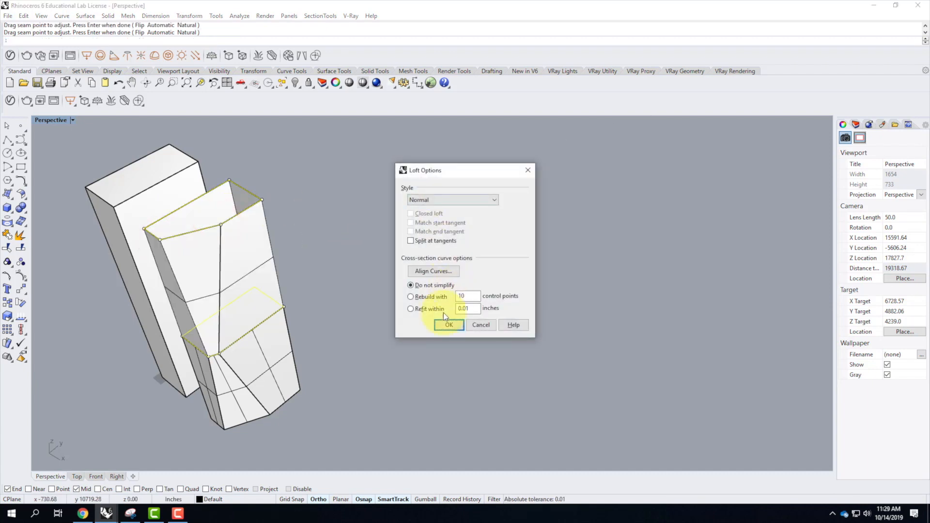
pyautogui.click(449, 325)
# Cap the lofted tower's top outline with a Patch surface using 2 U spans and 2 V spans.
pyautogui.scroll(-8, 317, 347)
pyautogui.click(347, 345)
pyautogui.scroll(8, 278, 373)
pyautogui.moveTo(277, 367); pyautogui.dragTo(279, 411, button='right')
pyautogui.click(261, 279)
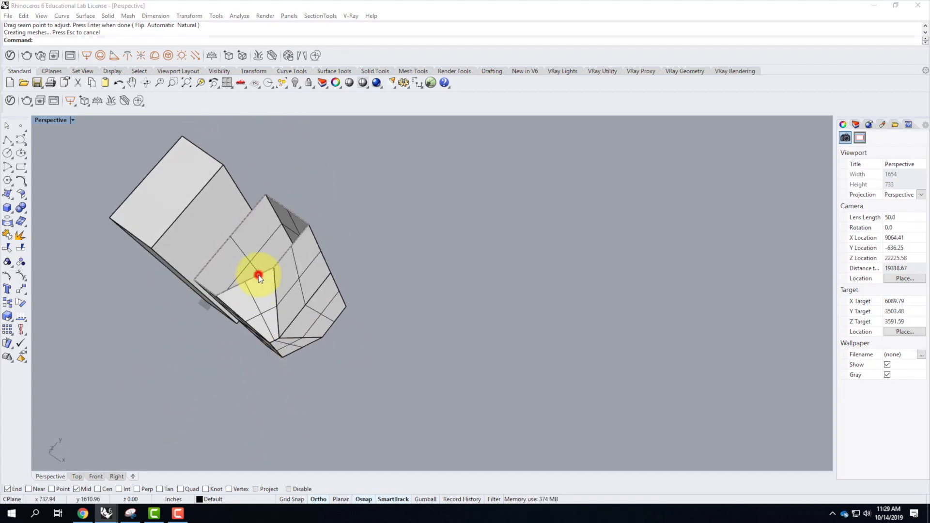
pyautogui.click(298, 303)
pyautogui.write('Patch')
pyautogui.press('Return')
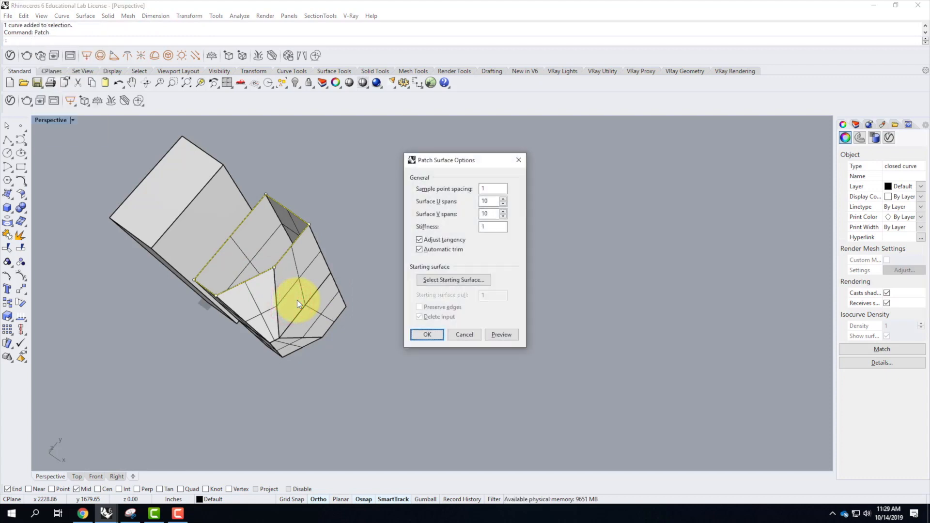
pyautogui.doubleClick(488, 203)
pyautogui.write('2')
pyautogui.press('Tab')
pyautogui.write('2')
pyautogui.press('Tab')
pyautogui.click(427, 334)
# Cap the lofted tower's bottom outline with a Patch surface using 2 U spans and 2 V spans.
pyautogui.moveTo(360, 400); pyautogui.dragTo(358, 271, button='right')
pyautogui.moveTo(268, 436); pyautogui.dragTo(271, 359, button='right')
pyautogui.click(264, 361)
pyautogui.click(301, 385)
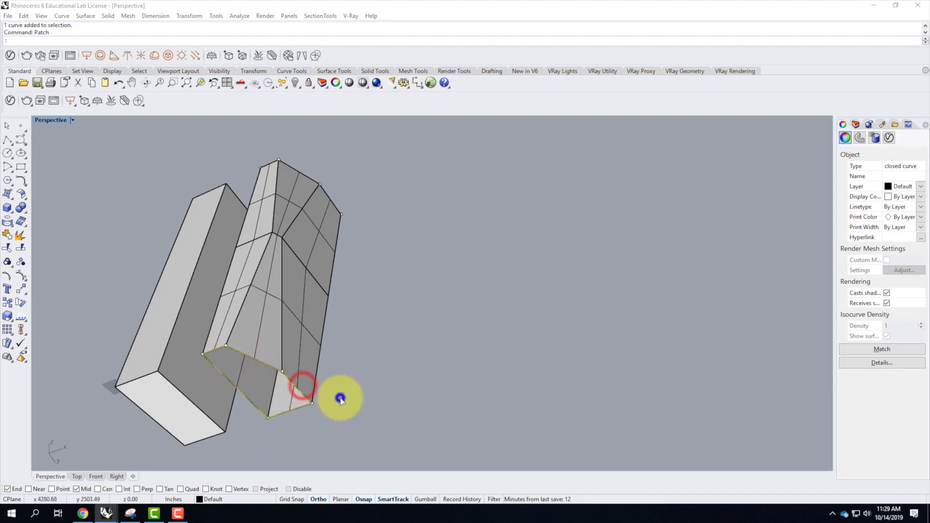
pyautogui.rightClick(341, 399)
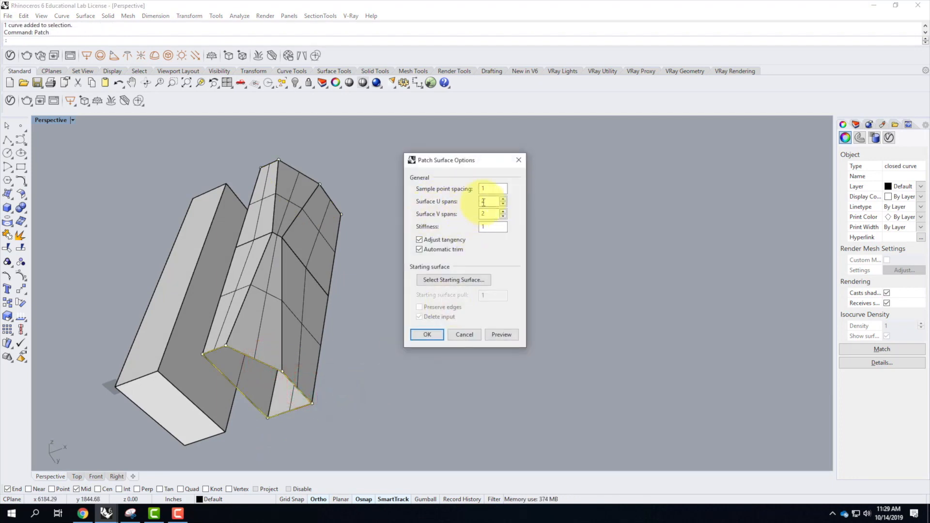
pyautogui.click(428, 334)
pyautogui.click(380, 343)
pyautogui.moveTo(342, 224)
pyautogui.mouseDown(button='right')
pyautogui.moveTo(364, 336)
pyautogui.moveTo(356, 394)
pyautogui.moveTo(332, 326)
pyautogui.moveTo(228, 277)
pyautogui.moveTo(326, 293)
pyautogui.moveTo(278, 293)
pyautogui.moveTo(272, 304)
pyautogui.mouseUp(button='right')
pyautogui.scroll(-6, 268, 313)
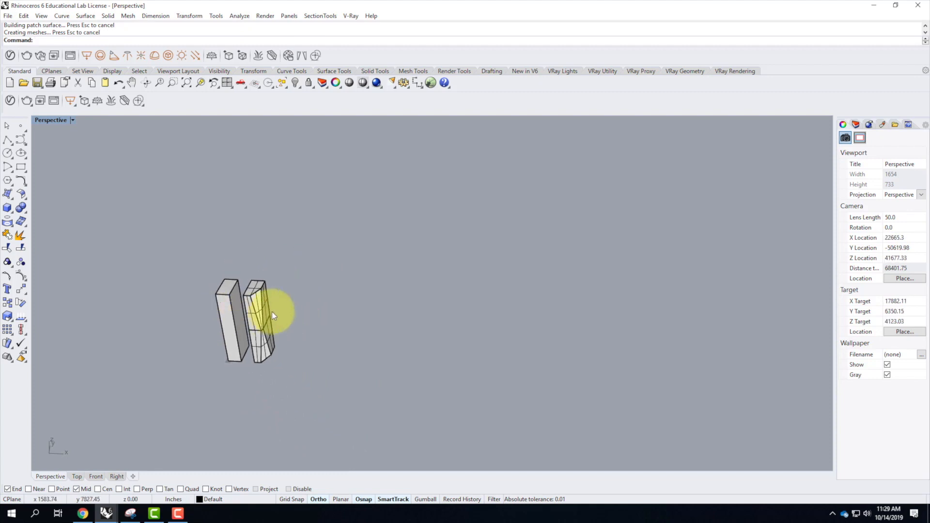
pyautogui.scroll(10, 268, 312)
pyautogui.scroll(-8, 176, 307)
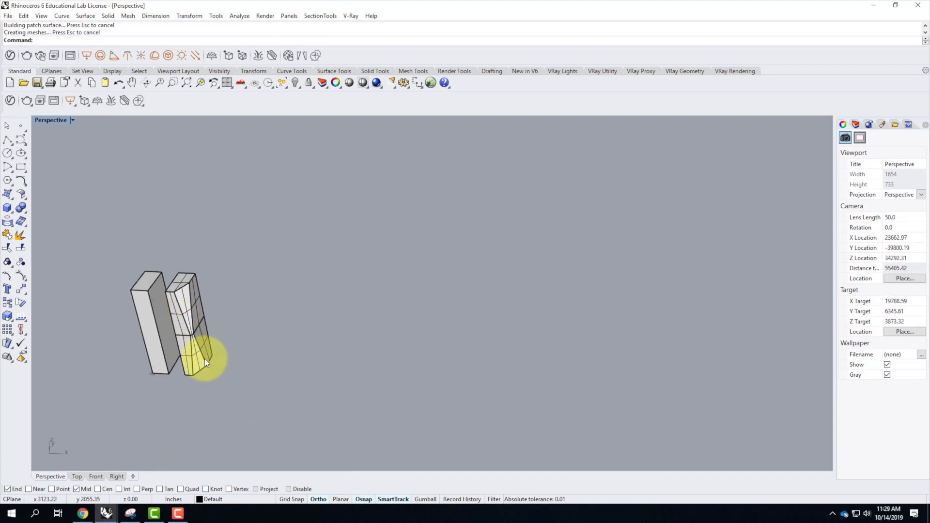
# Copy the lofted tower's bottom, middle and top outline curves together 200' along the X direction, using the bottom outline's unclipped front corner as base point.
pyautogui.click(205, 370)
pyautogui.click(228, 394)
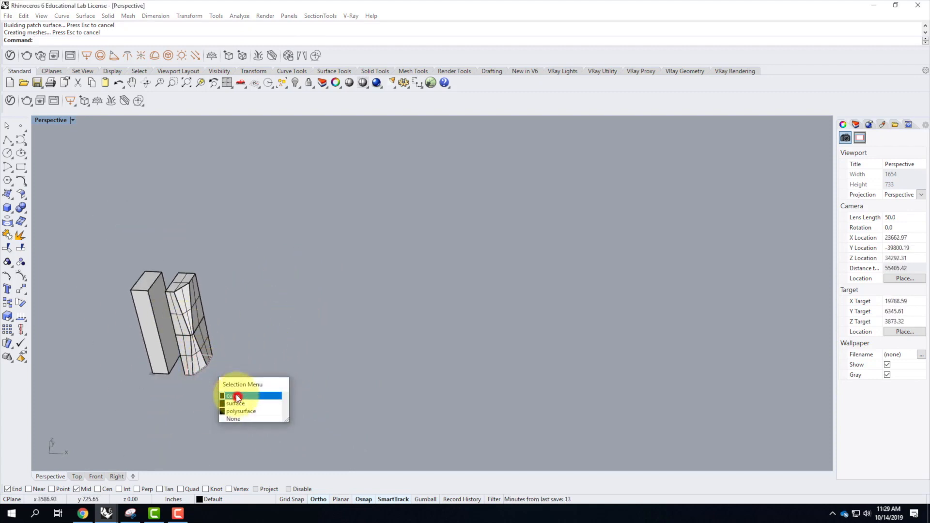
pyautogui.scroll(5, 190, 338)
pyautogui.click(186, 344)
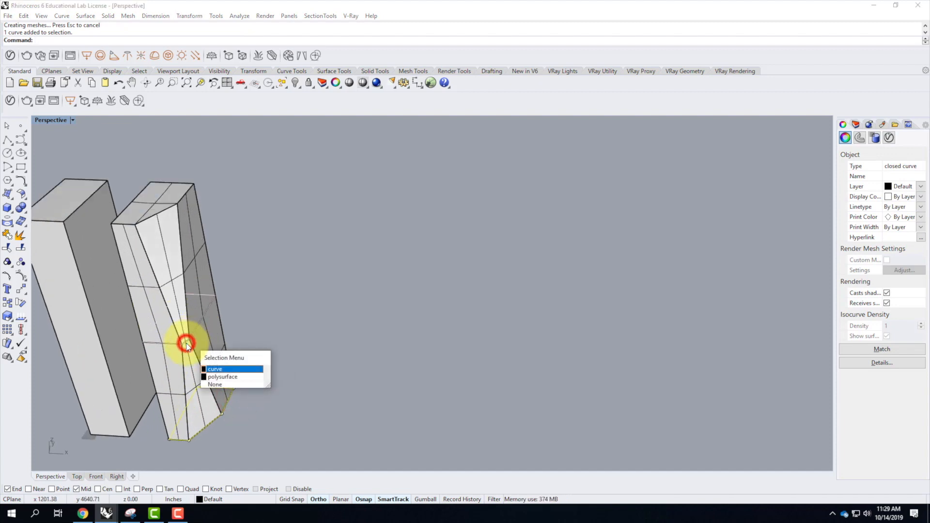
pyautogui.click(215, 369)
pyautogui.click(150, 216)
pyautogui.click(182, 244)
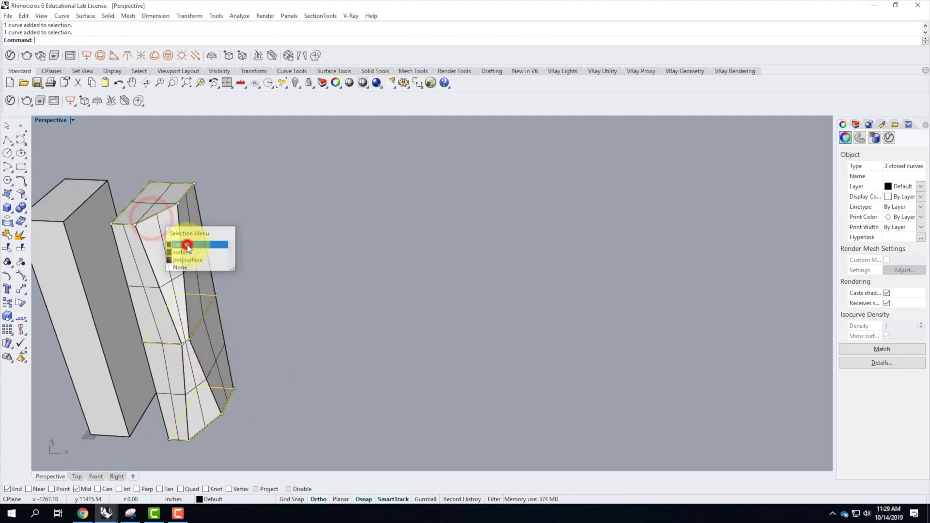
pyautogui.press('Return')
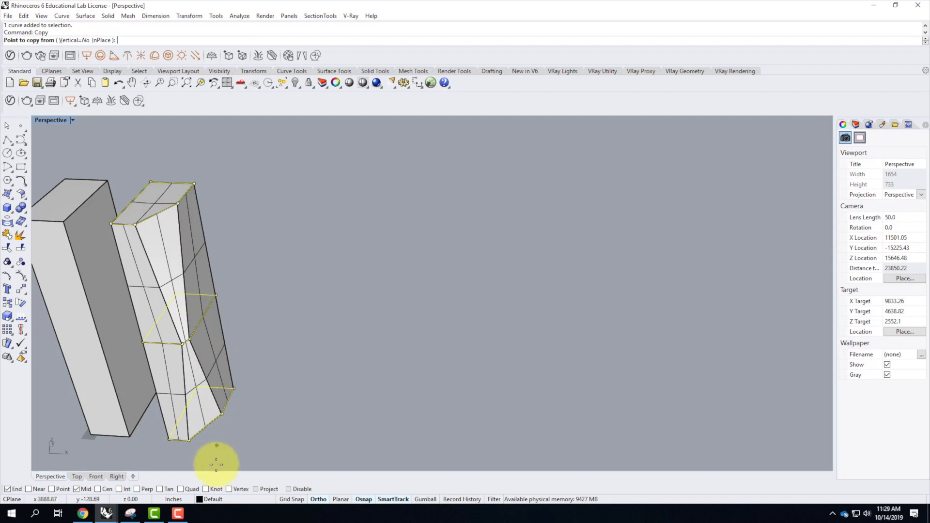
pyautogui.click(168, 440)
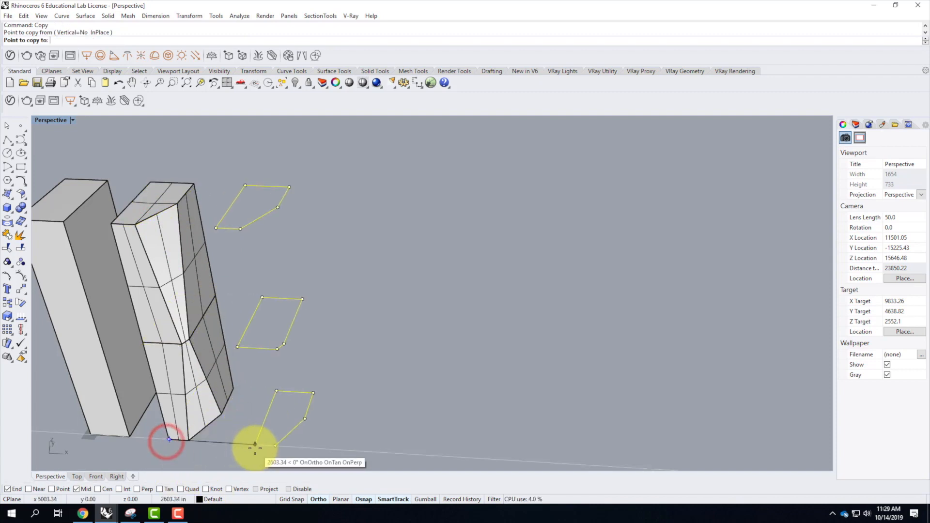
pyautogui.write('200')
pyautogui.press('Return')
pyautogui.click(255, 444)
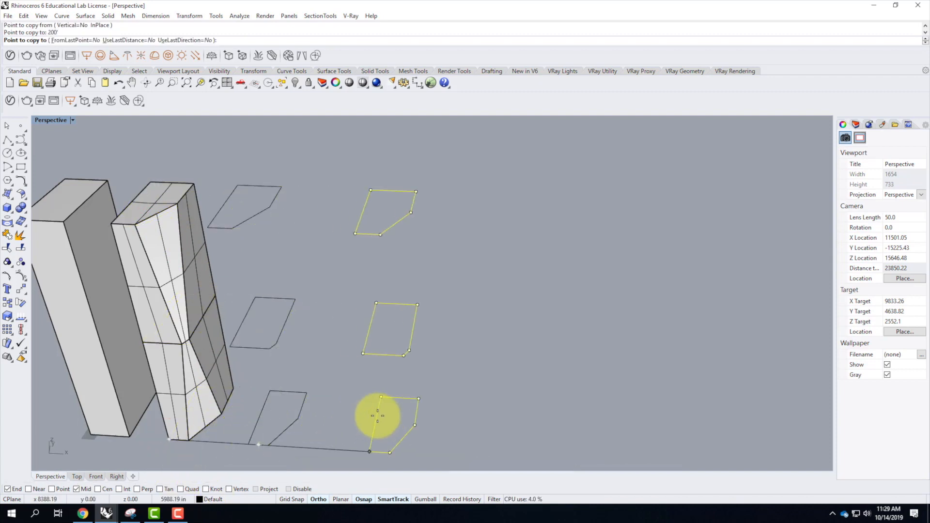
pyautogui.press('Return')
pyautogui.scroll(-5, 335, 254)
pyautogui.scroll(5, 309, 286)
pyautogui.moveTo(325, 342); pyautogui.dragTo(279, 295)
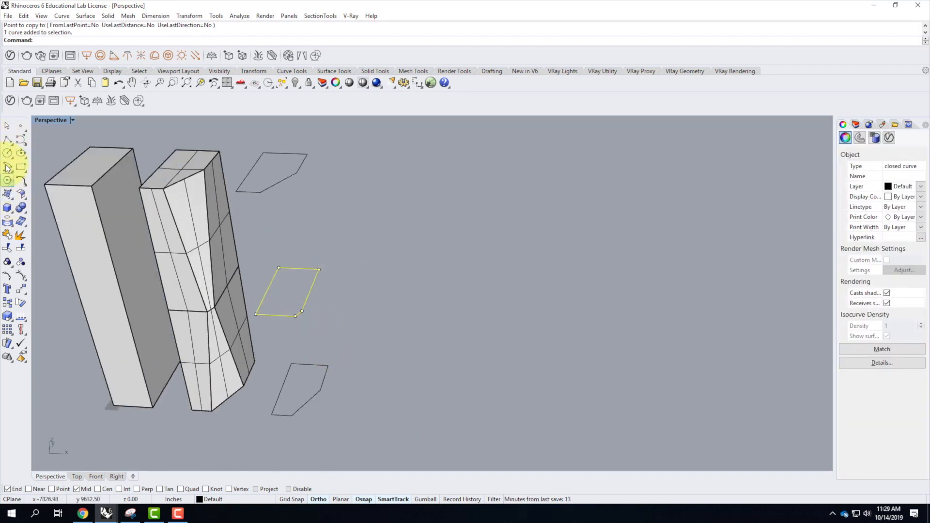
pyautogui.click(7, 140)
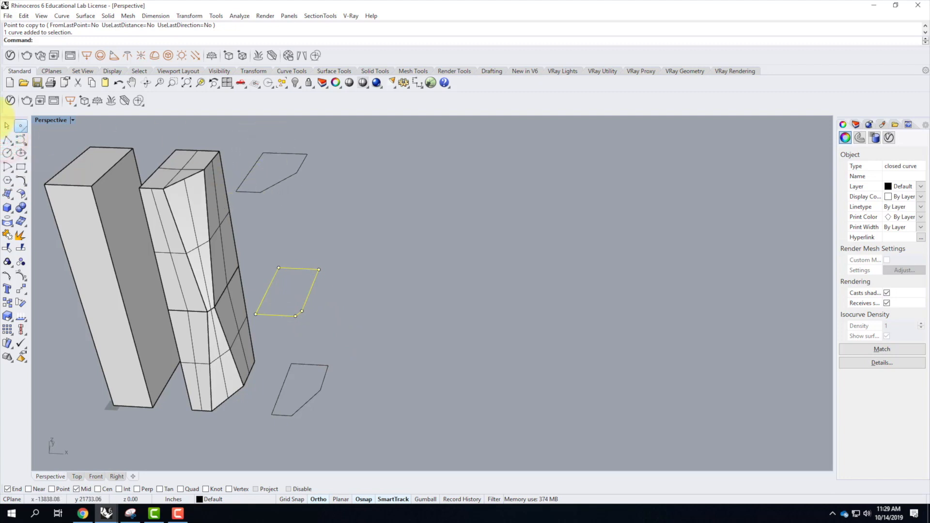
pyautogui.click(8, 136)
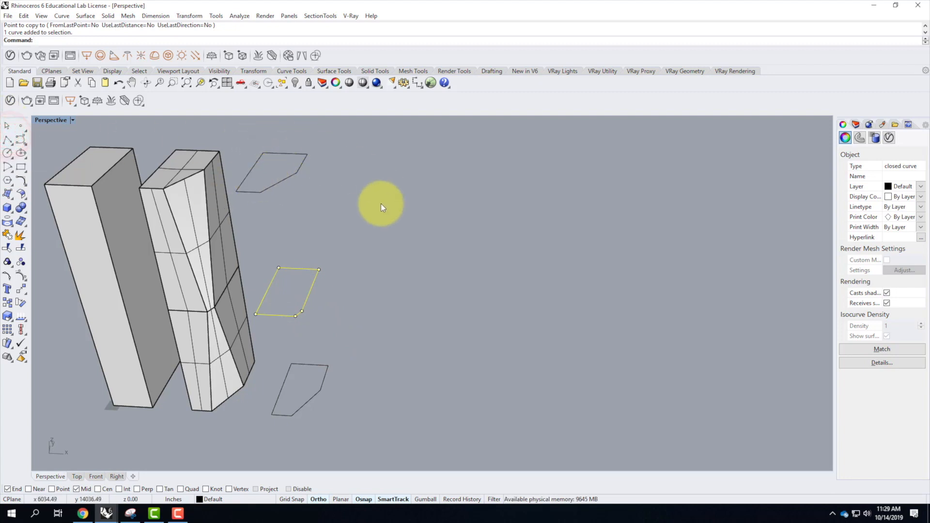
pyautogui.click(380, 203)
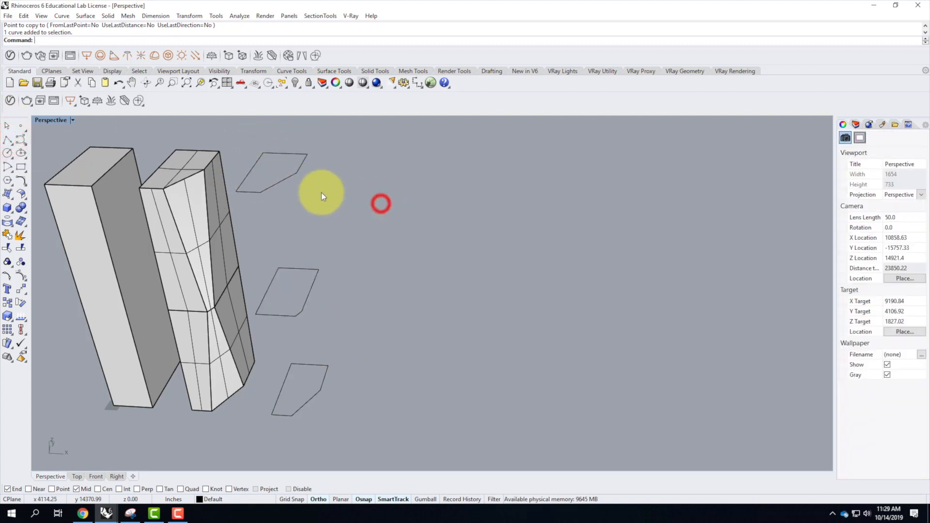
# Draw a polyline across the copied top outline, from the front end of its clipped edge to the midpoint of its left edge.
pyautogui.click(6, 141)
pyautogui.click(261, 192)
pyautogui.click(254, 166)
pyautogui.press('Return')
# Draw a polyline across the copied middle outline's front-left corner, from 10' along the front edge to 20' along the left edge.
pyautogui.scroll(6, 252, 320)
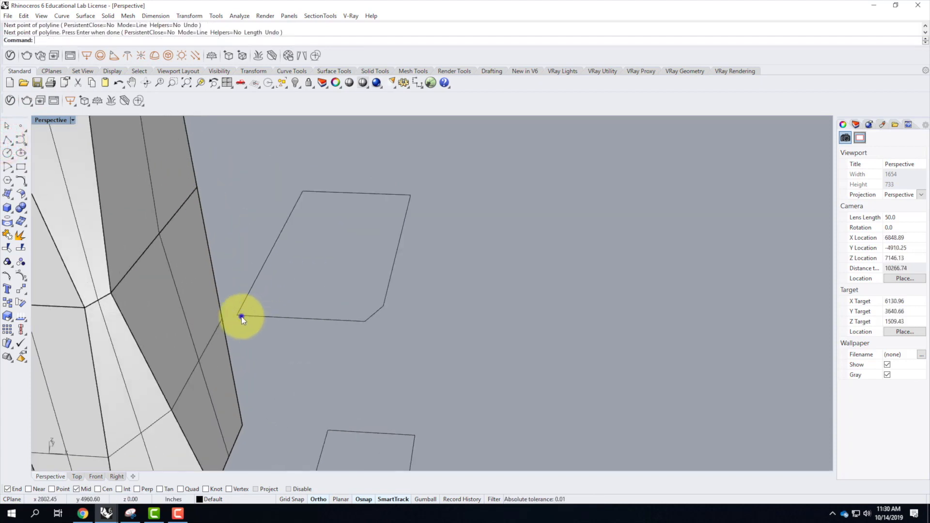
pyautogui.rightClick(241, 316)
pyautogui.write("10'")
pyautogui.press('Return')
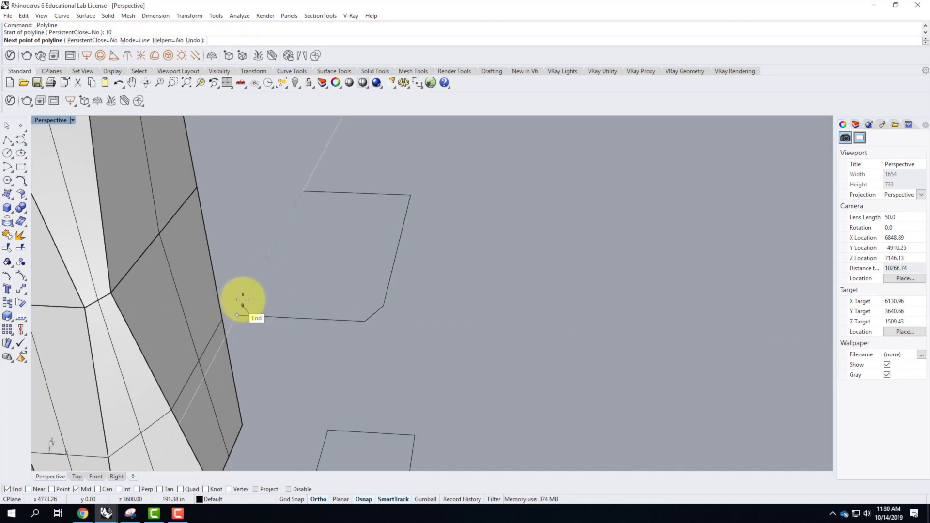
pyautogui.write("20'")
pyautogui.press('Return')
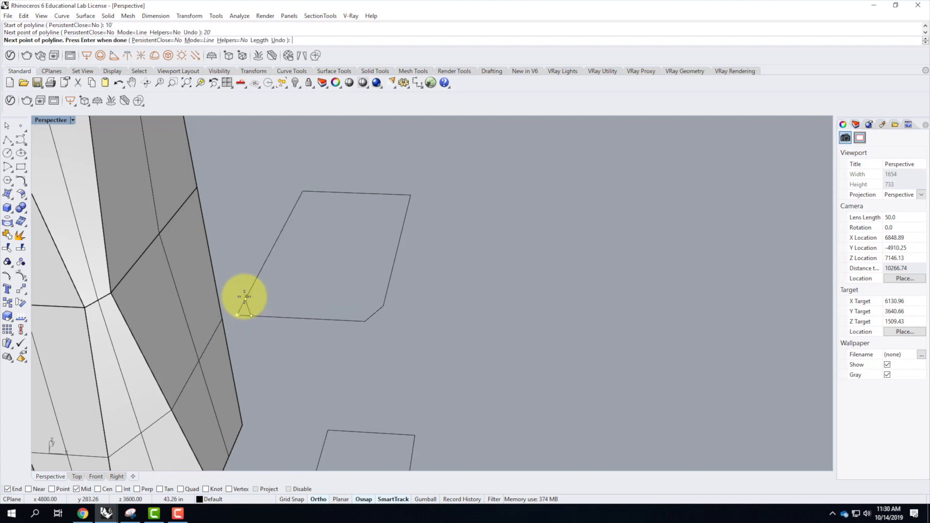
pyautogui.press('Return')
# Draw a polyline across the copied bottom outline, from the front end of its clipped edge to the midpoint of its left edge.
pyautogui.scroll(-5, 310, 373)
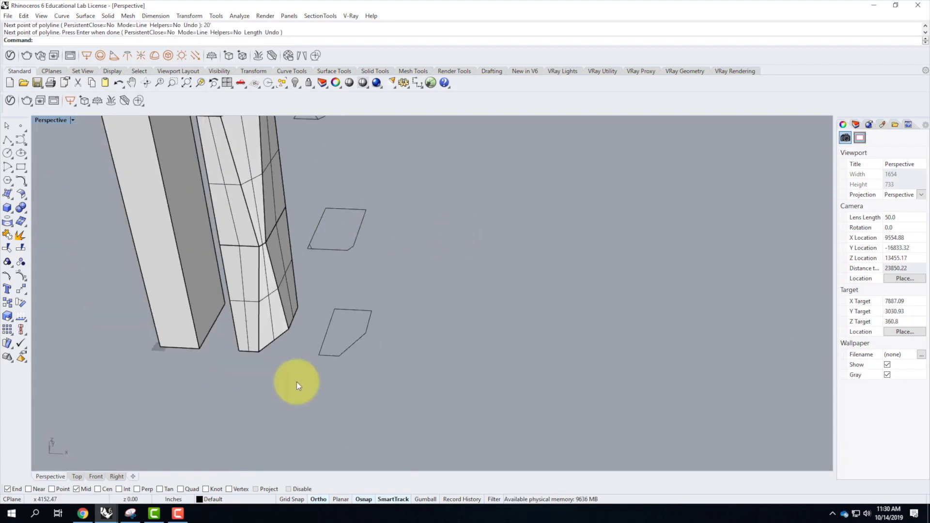
pyautogui.rightClick(339, 362)
pyautogui.click(341, 360)
pyautogui.click(328, 333)
pyautogui.press('Return')
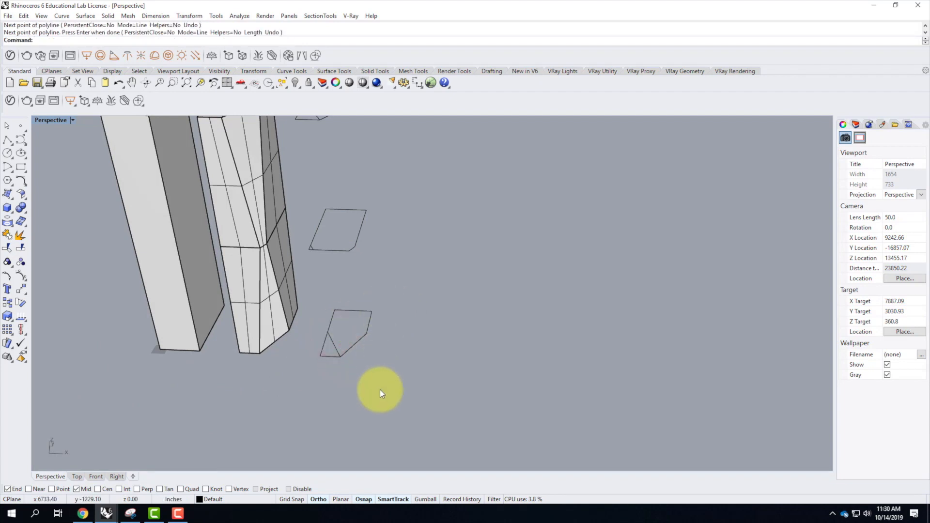
# Trim away the front-left corners of the three copied outlines outside the new polylines.
pyautogui.scroll(-3, 380, 389)
pyautogui.moveTo(387, 400); pyautogui.dragTo(319, 158)
pyautogui.write('trim')
pyautogui.press('Return')
pyautogui.click(320, 194)
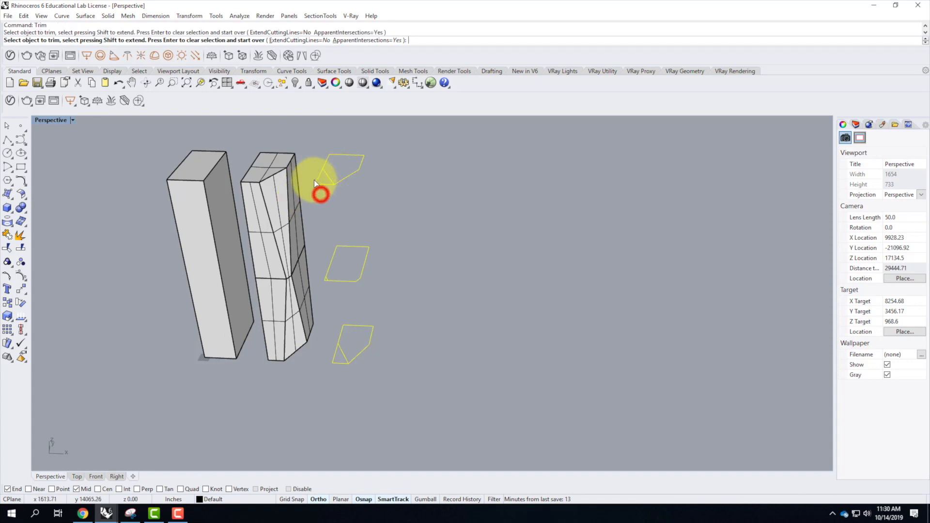
pyautogui.click(315, 183)
pyautogui.click(321, 277)
pyautogui.click(336, 365)
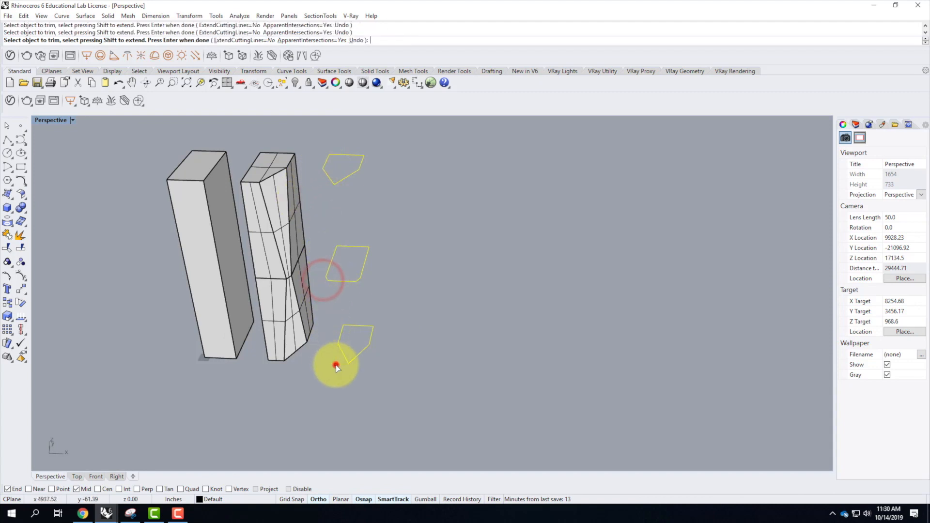
pyautogui.press('Return')
# Join each trimmed outline with its cut line into a closed curve, joining the middle outline's pieces in a separate pass.
pyautogui.moveTo(390, 383); pyautogui.dragTo(330, 165)
pyautogui.write('join')
pyautogui.press('Return')
pyautogui.click(415, 328)
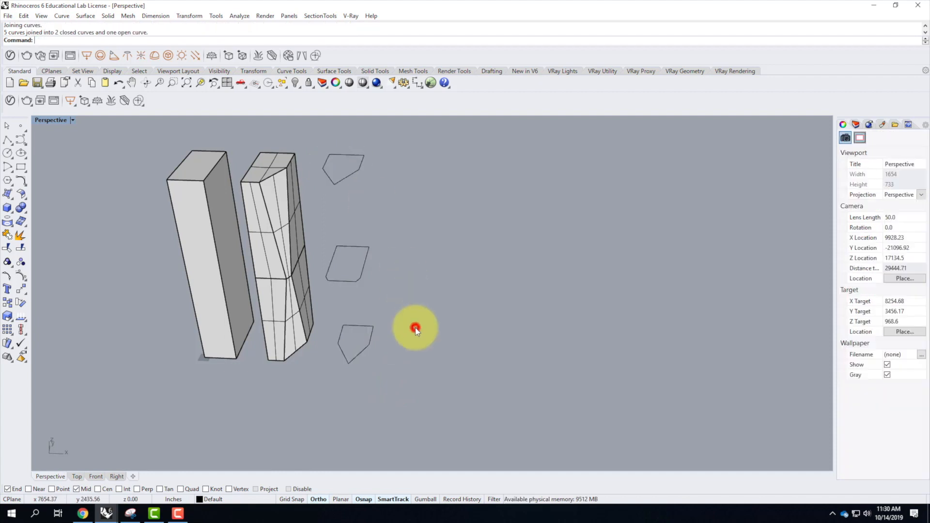
pyautogui.click(320, 255)
pyautogui.press('Up')
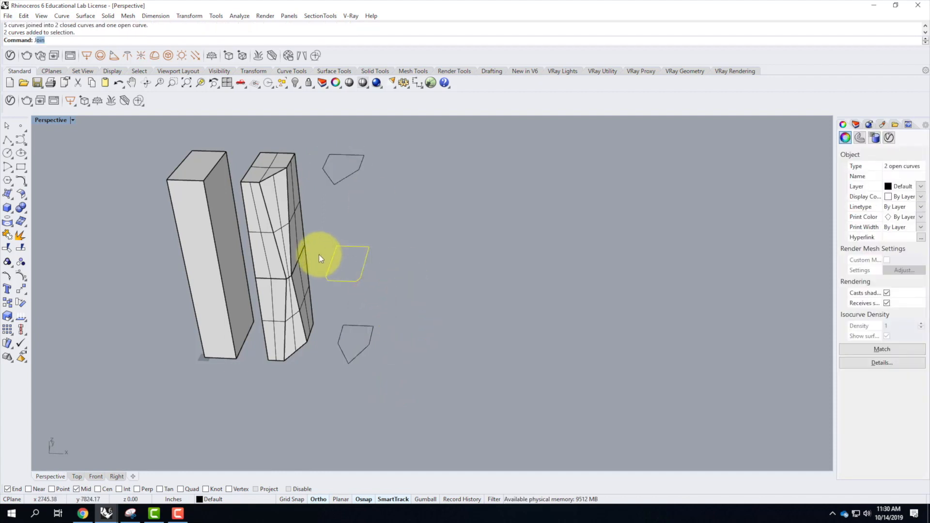
pyautogui.press('Return')
pyautogui.click(423, 297)
# Loft the third tower's bottom outline to its middle outline with the Normal style and without simplifying.
pyautogui.moveTo(384, 388); pyautogui.dragTo(353, 269)
pyautogui.write('loft')
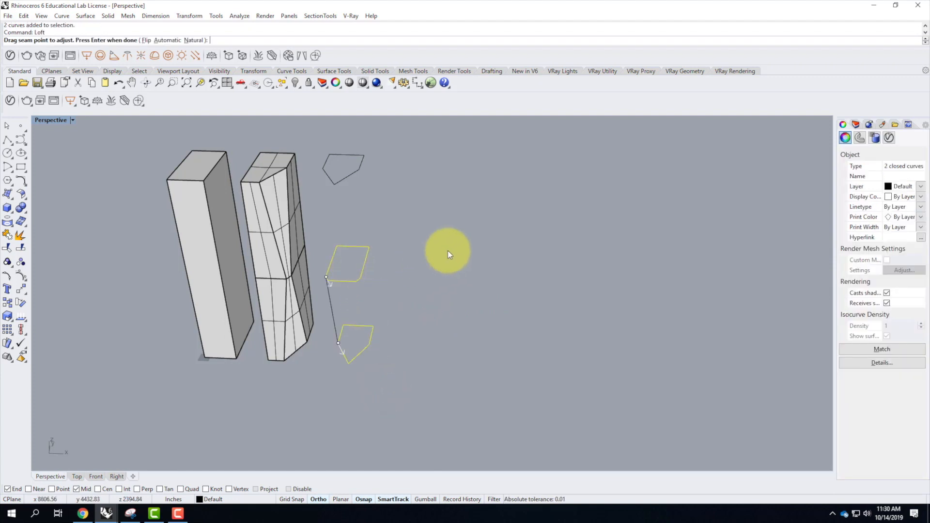
pyautogui.press('Return')
pyautogui.moveTo(364, 335); pyautogui.dragTo(381, 261, button='right')
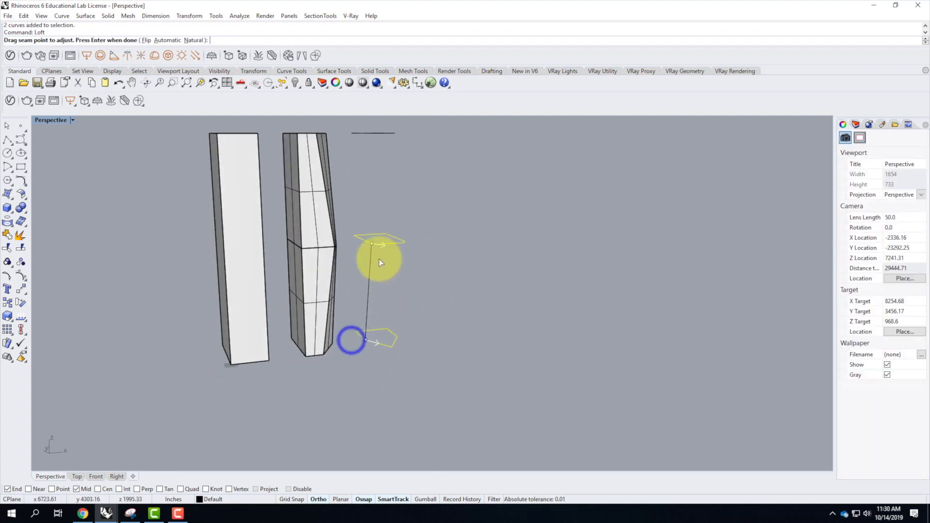
pyautogui.scroll(9, 380, 260)
pyautogui.scroll(-5, 336, 292)
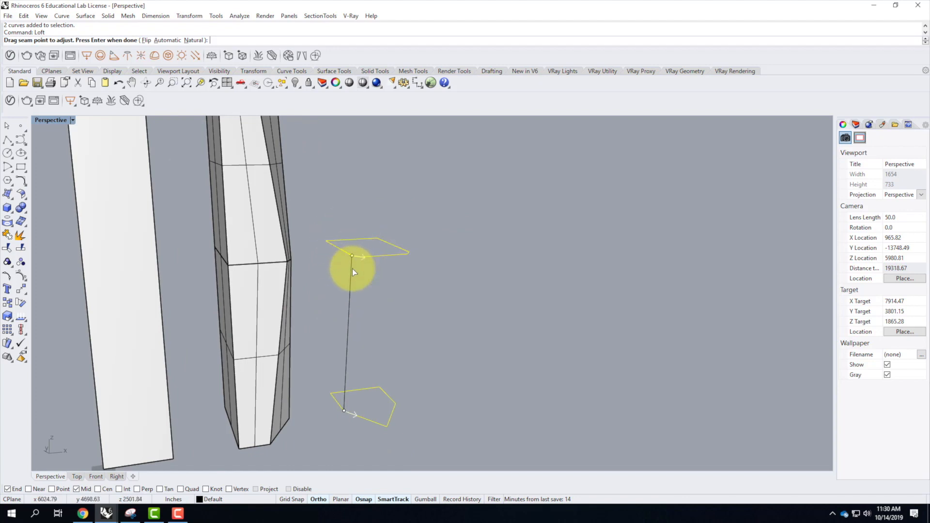
pyautogui.press('Return')
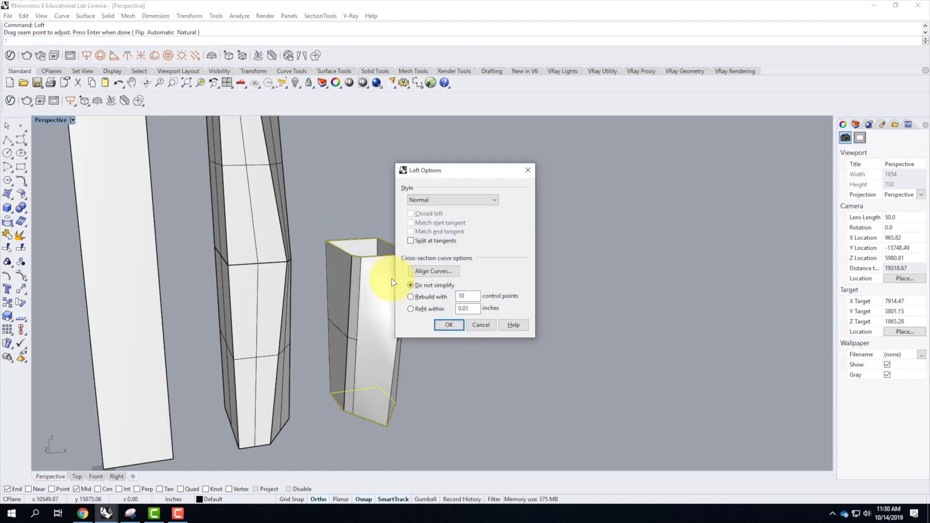
pyautogui.click(449, 326)
# Loft the third tower's middle outline to its top outline, moving the top seam point to the cut corner on the left edge.
pyautogui.moveTo(550, 318); pyautogui.dragTo(423, 251, button='right')
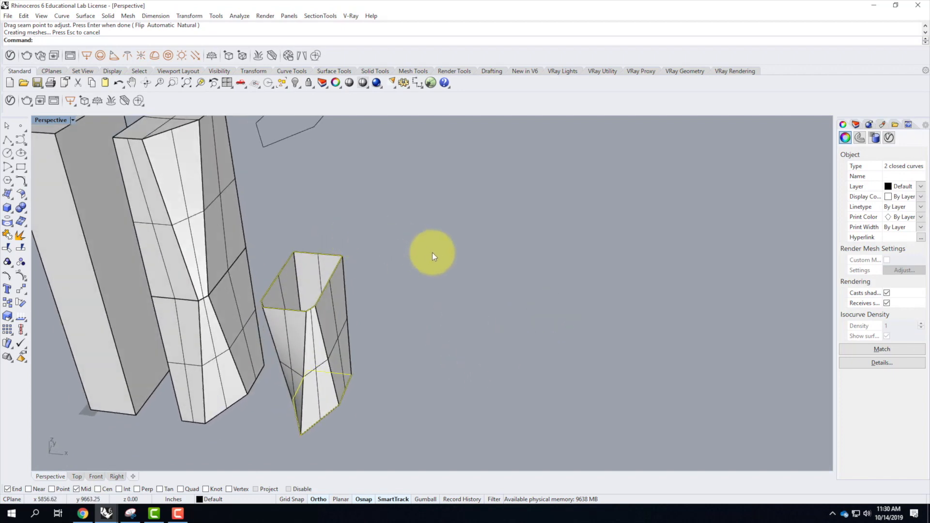
pyautogui.click(431, 251)
pyautogui.click(325, 287)
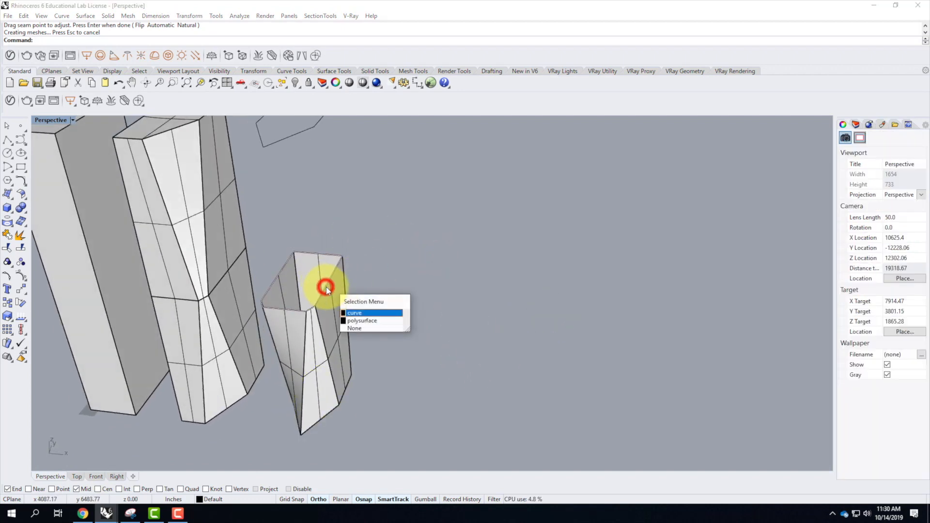
pyautogui.click(353, 313)
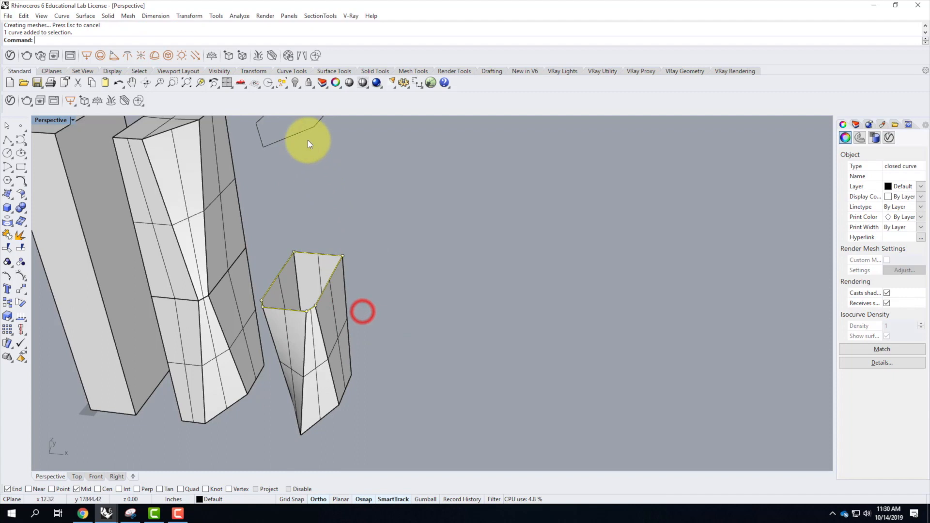
pyautogui.keyDown('shift'); pyautogui.click(299, 132); pyautogui.keyUp('shift')
pyautogui.write('loft')
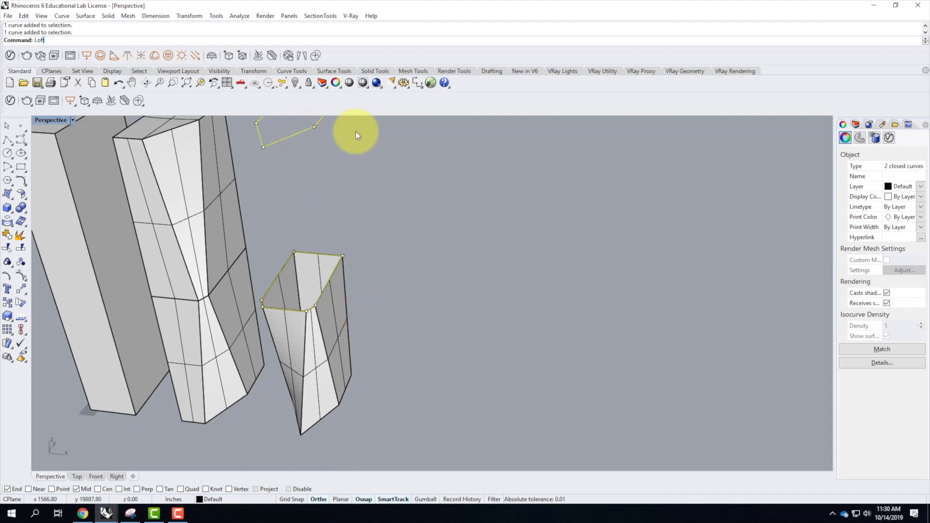
pyautogui.press('Return')
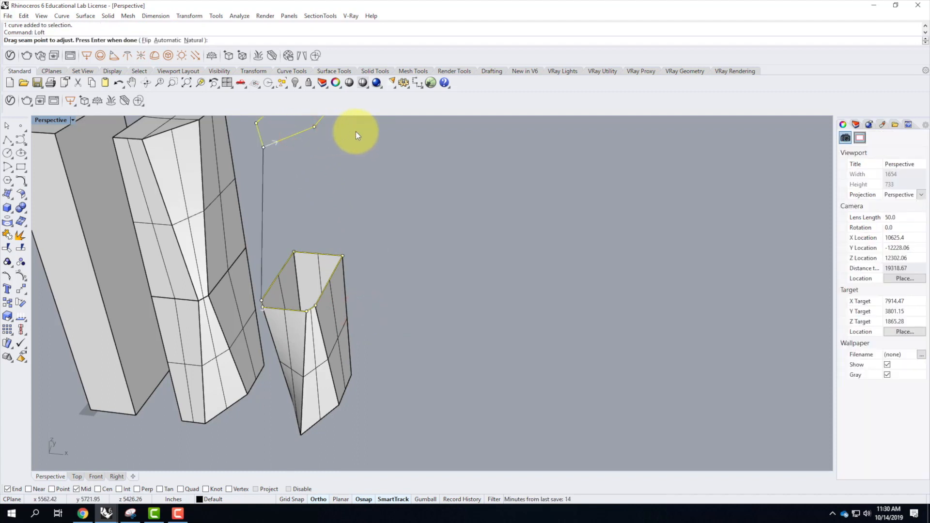
pyautogui.moveTo(260, 147); pyautogui.dragTo(257, 121)
pyautogui.press('Return')
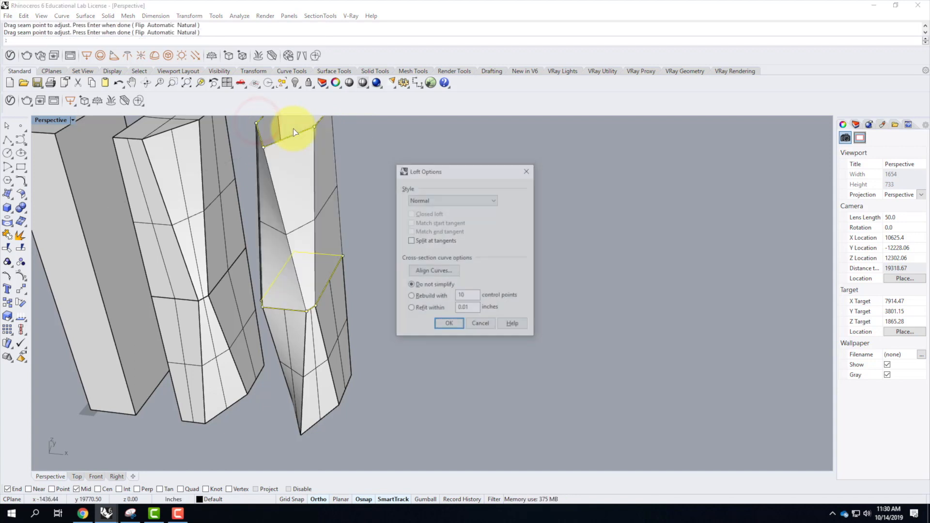
pyautogui.click(449, 325)
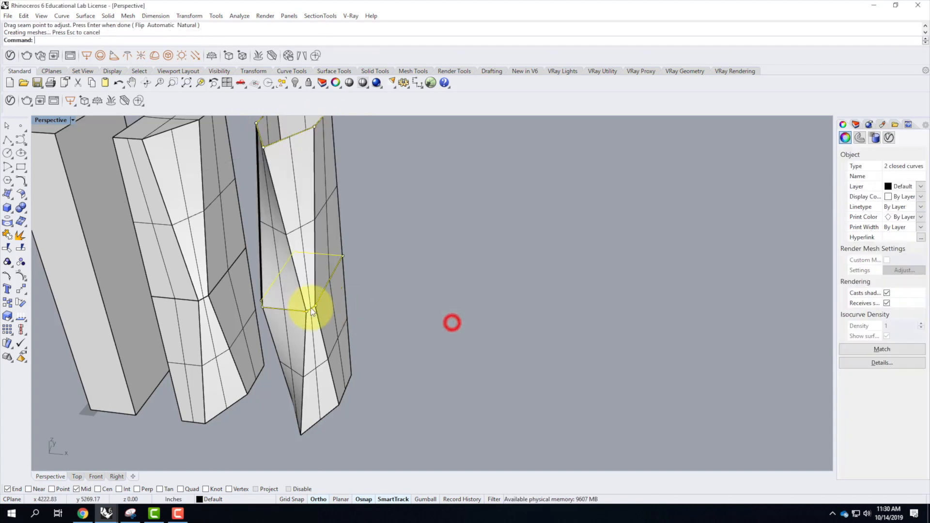
# Examine the lofted third tower from several sides next to the other two towers.
pyautogui.scroll(-3, 310, 306)
pyautogui.moveTo(319, 301); pyautogui.dragTo(416, 295, button='right')
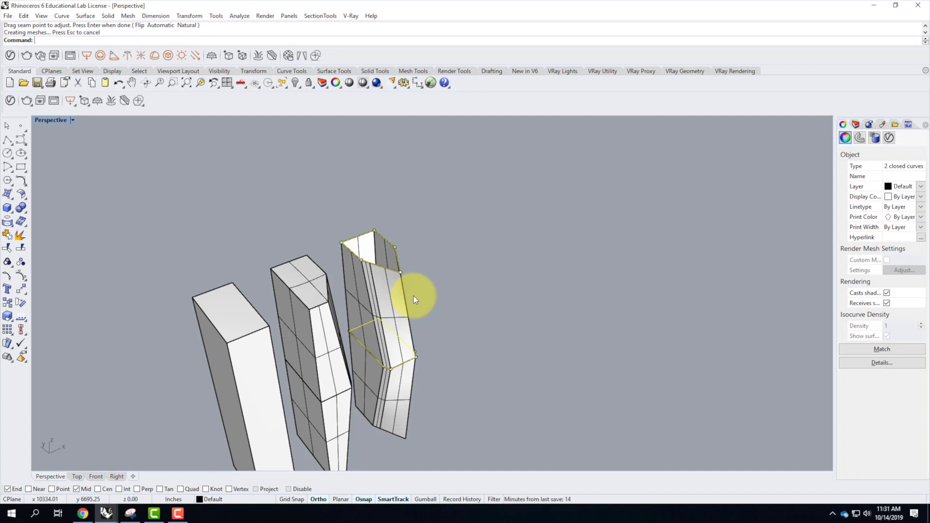
pyautogui.click(454, 286)
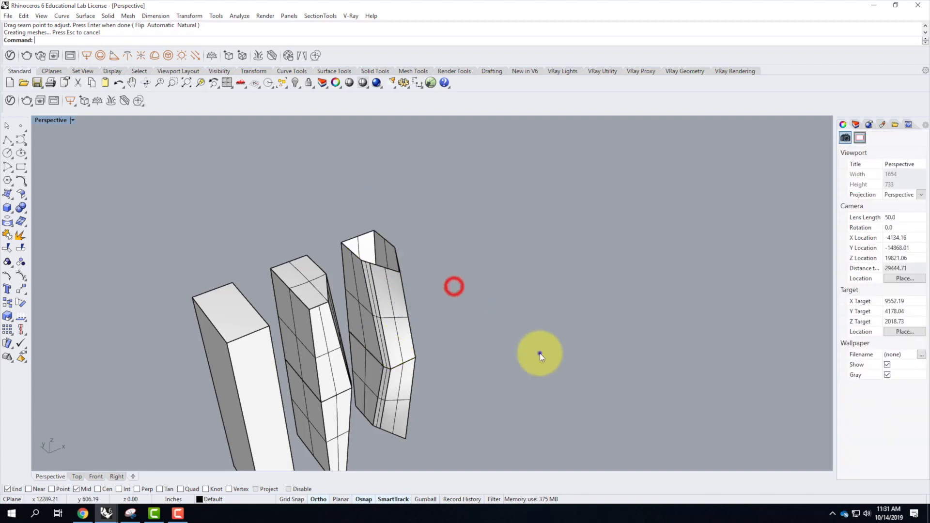
pyautogui.moveTo(539, 353); pyautogui.dragTo(445, 350, button='right')
pyautogui.scroll(4, 286, 299)
pyautogui.moveTo(344, 303); pyautogui.dragTo(310, 302, button='right')
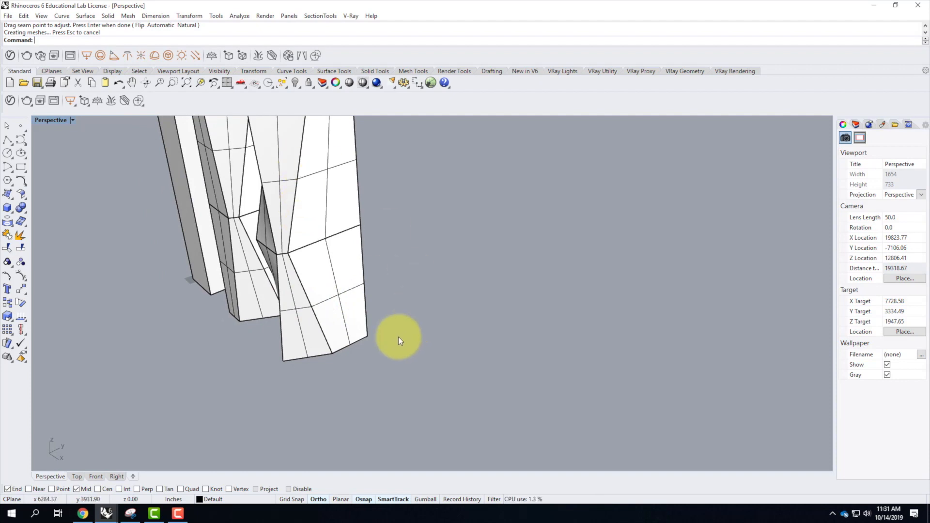
pyautogui.scroll(-3, 397, 336)
pyautogui.moveTo(266, 320); pyautogui.dragTo(354, 323, button='right')
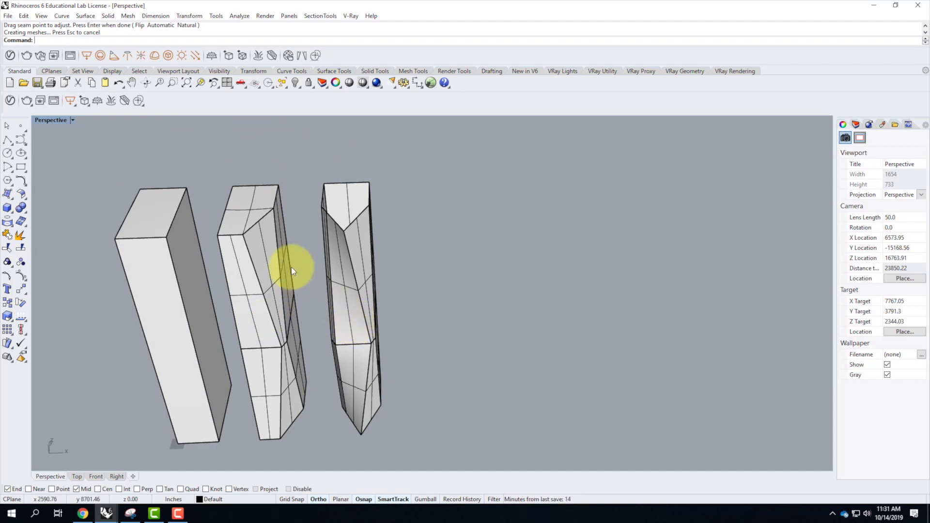
# Copy the plain box tower to the far side of the third tower, using a base point offset 100' from its bottom corner.
pyautogui.click(146, 255)
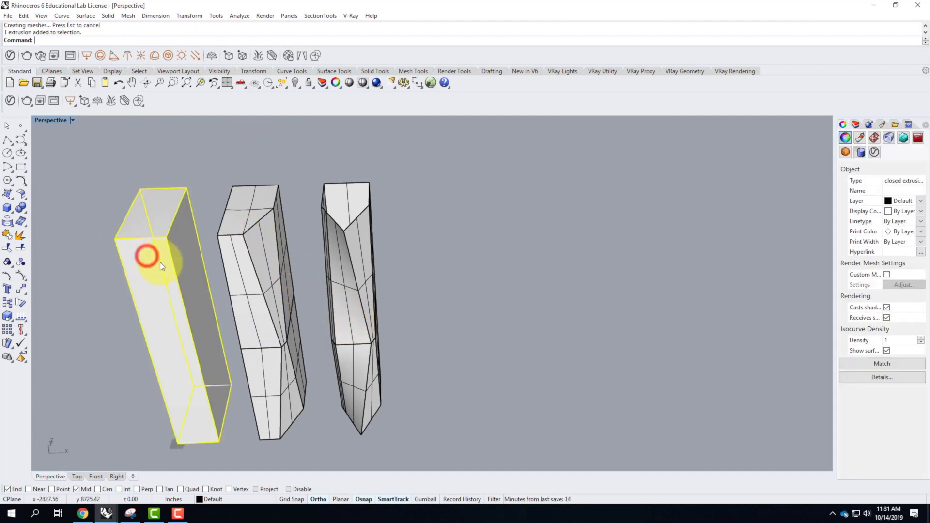
pyautogui.press('Return')
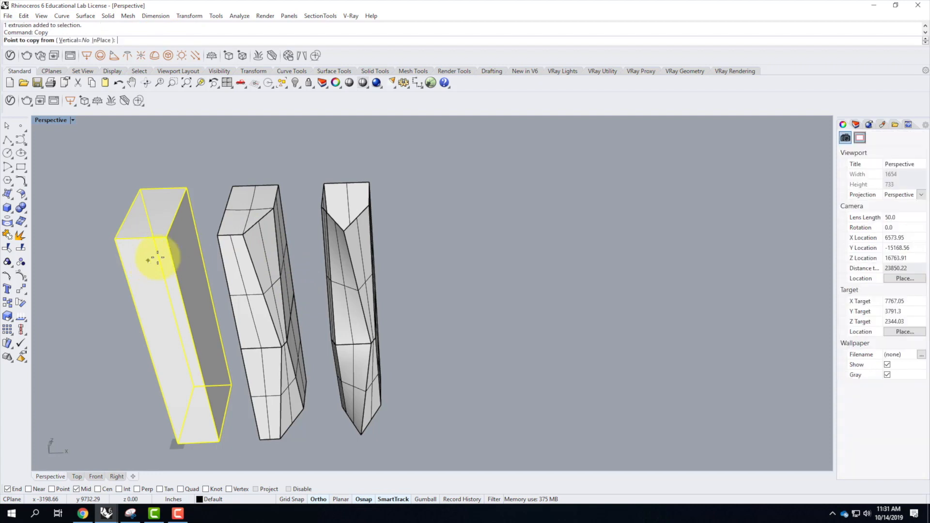
pyautogui.write("100'")
pyautogui.press('Return')
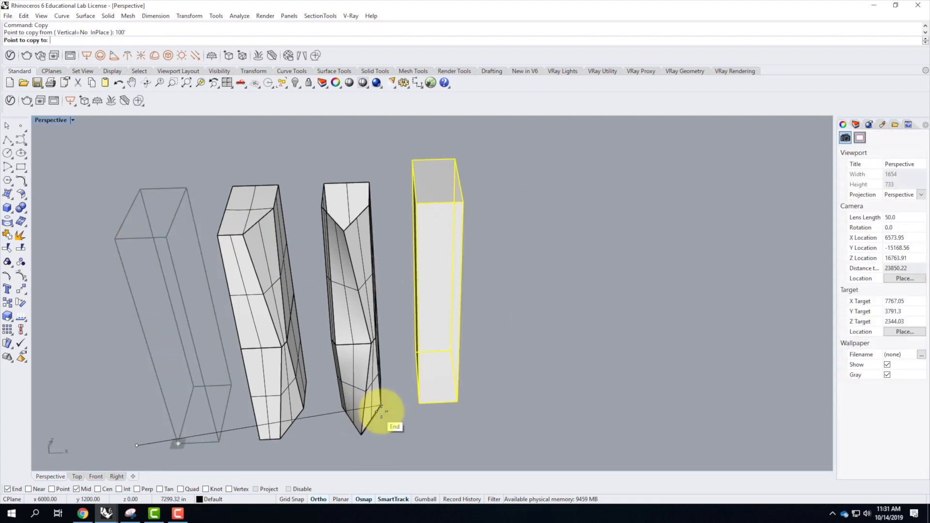
pyautogui.click(384, 434)
pyautogui.press('Return')
# Turn on the copied box tower's control points and select the one at its upper front corner.
pyautogui.moveTo(545, 403); pyautogui.dragTo(356, 310, button='right')
pyautogui.click(352, 307)
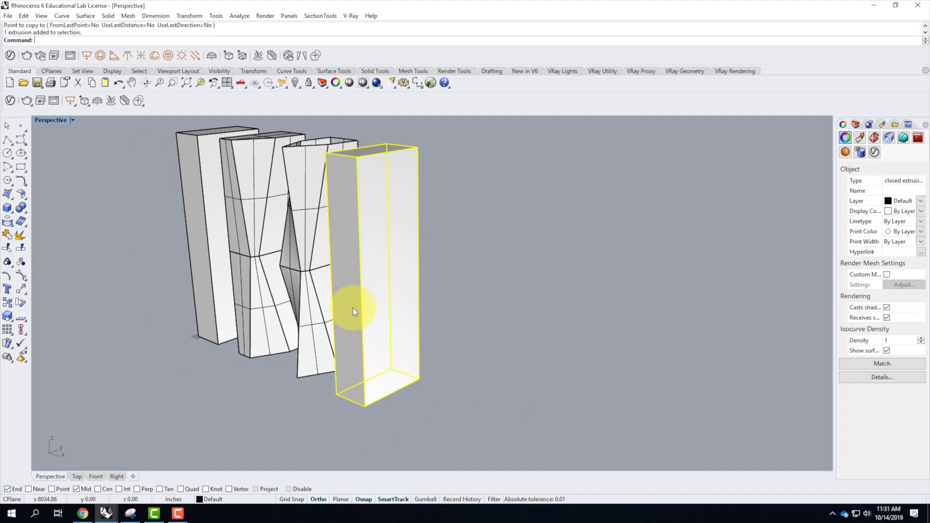
pyautogui.moveTo(352, 306); pyautogui.dragTo(390, 353, button='right')
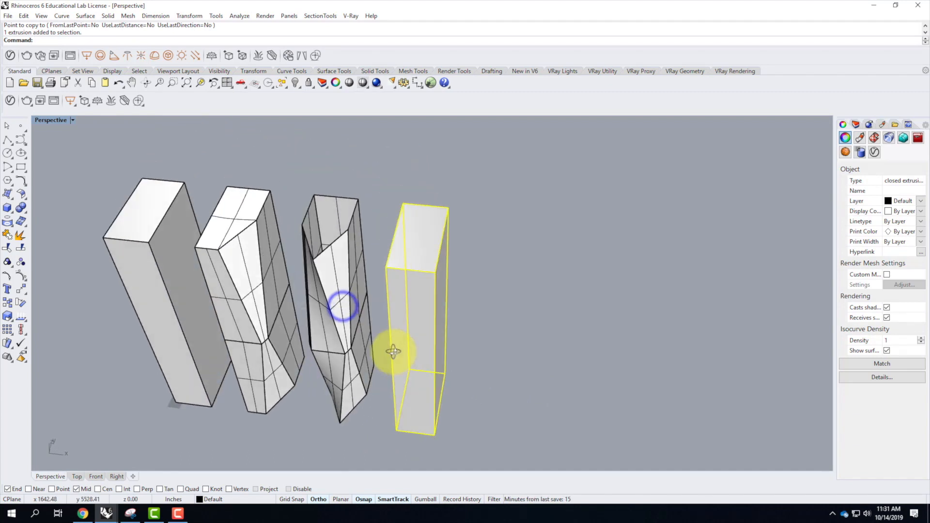
pyautogui.click(21, 277)
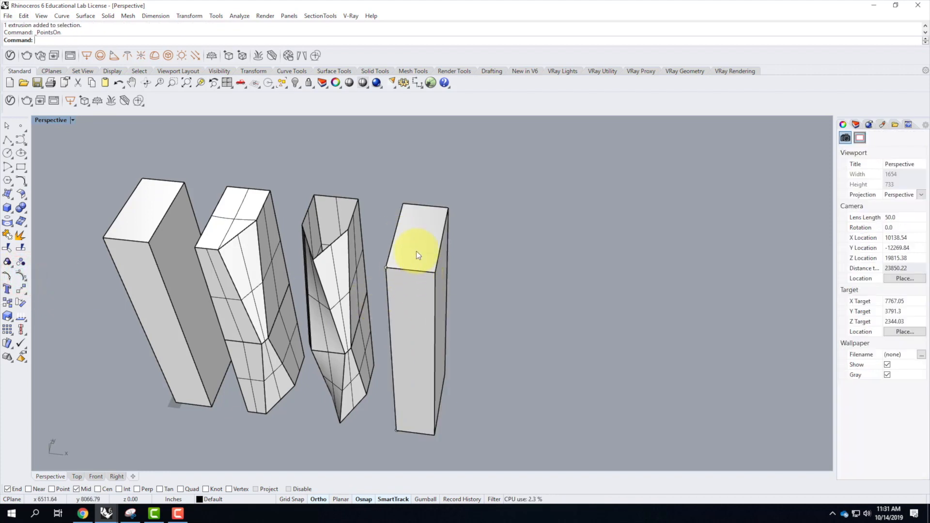
pyautogui.click(385, 268)
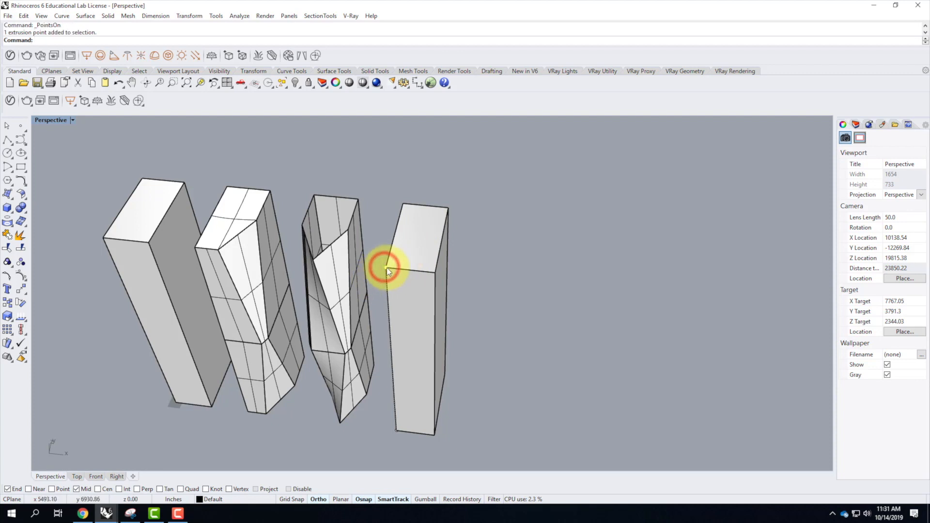
pyautogui.click(496, 254)
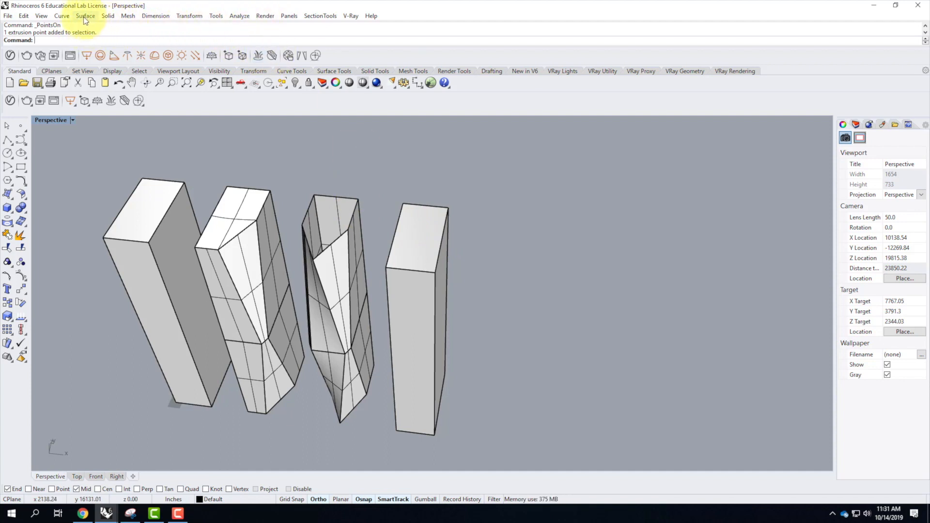
# Start a Cage Edit on the copied box tower with its bounding box as control object in World coordinates.
pyautogui.click(24, 15)
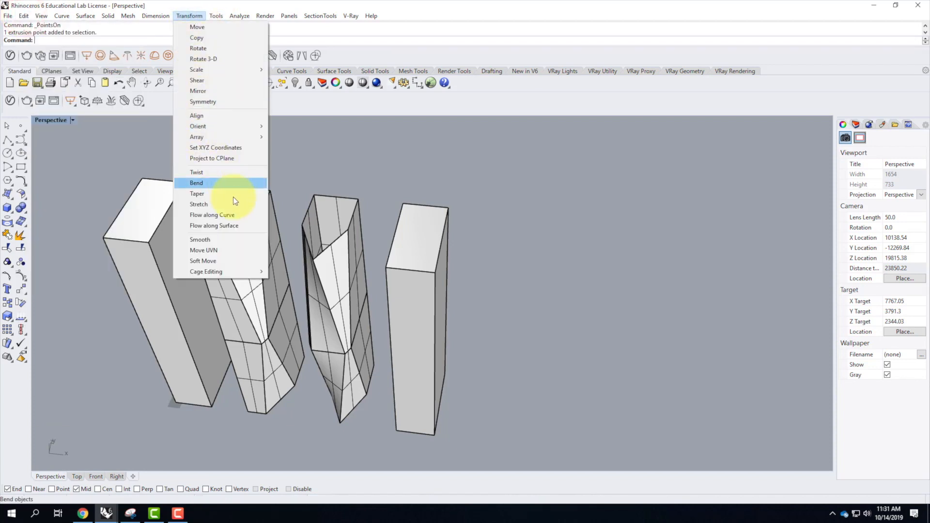
pyautogui.moveTo(226, 271)
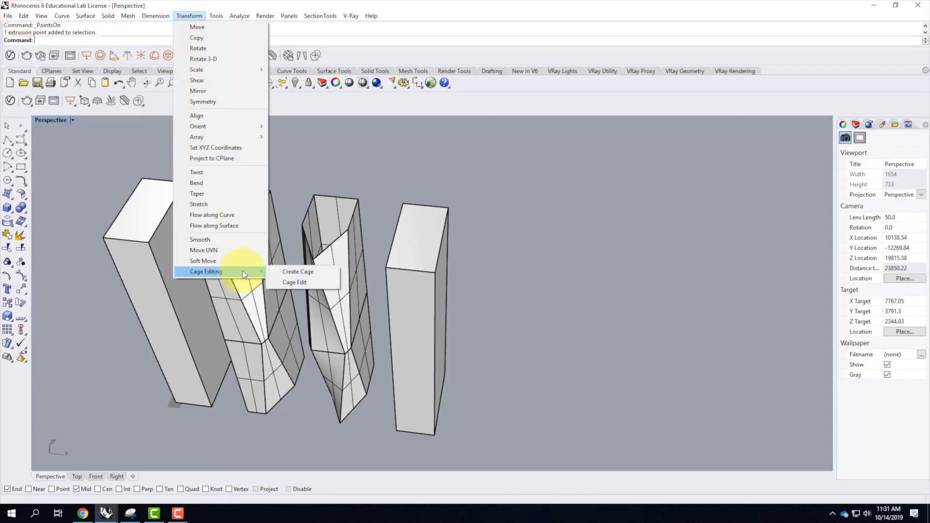
pyautogui.click(324, 282)
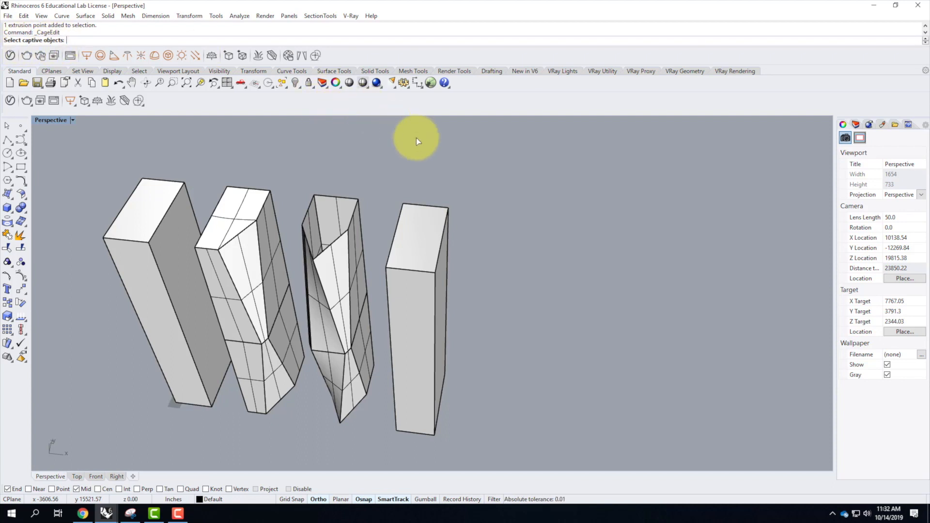
pyautogui.click(422, 235)
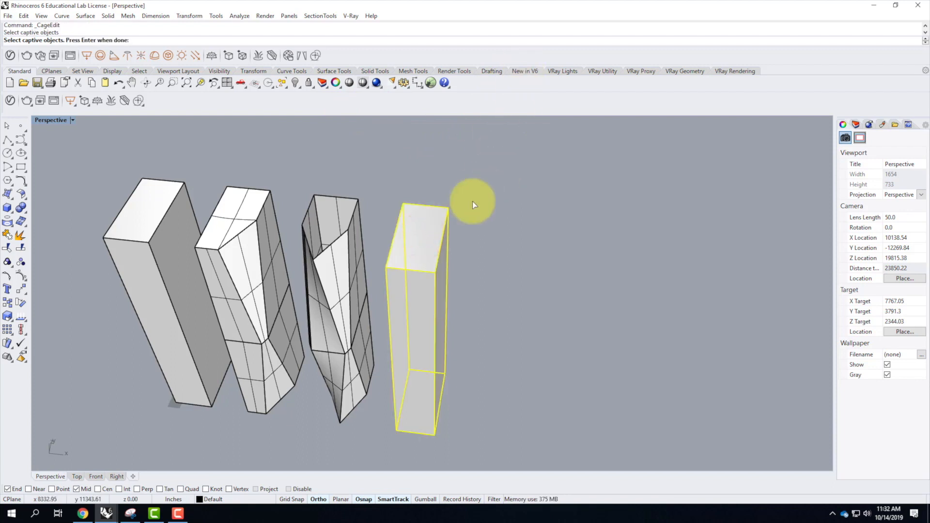
pyautogui.press('Return')
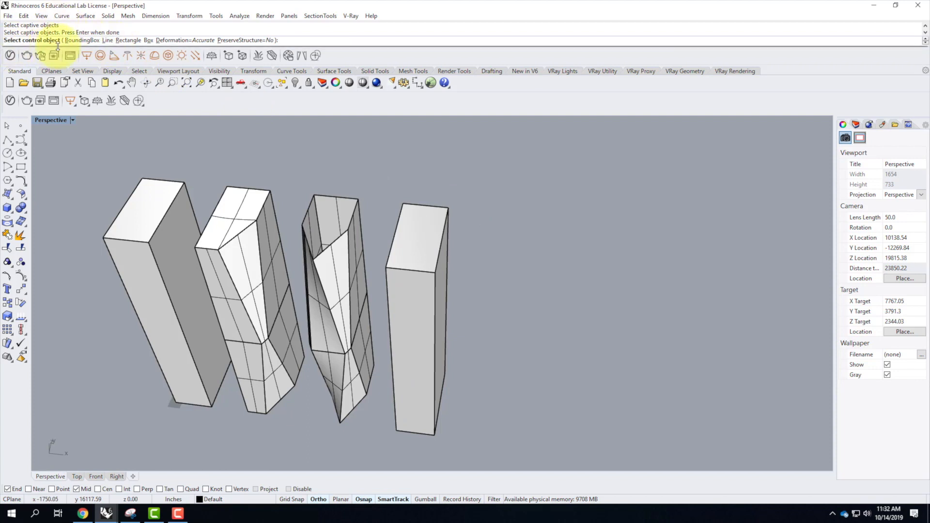
pyautogui.click(86, 42)
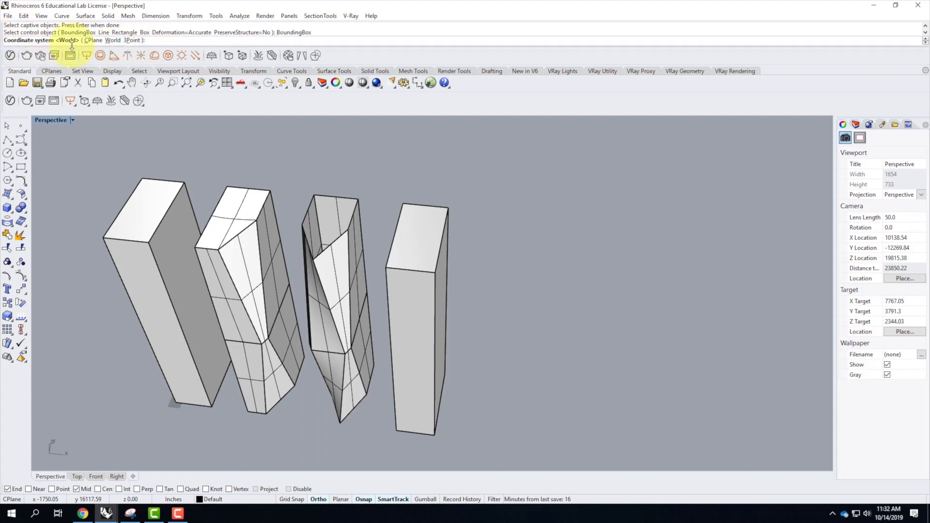
pyautogui.click(114, 40)
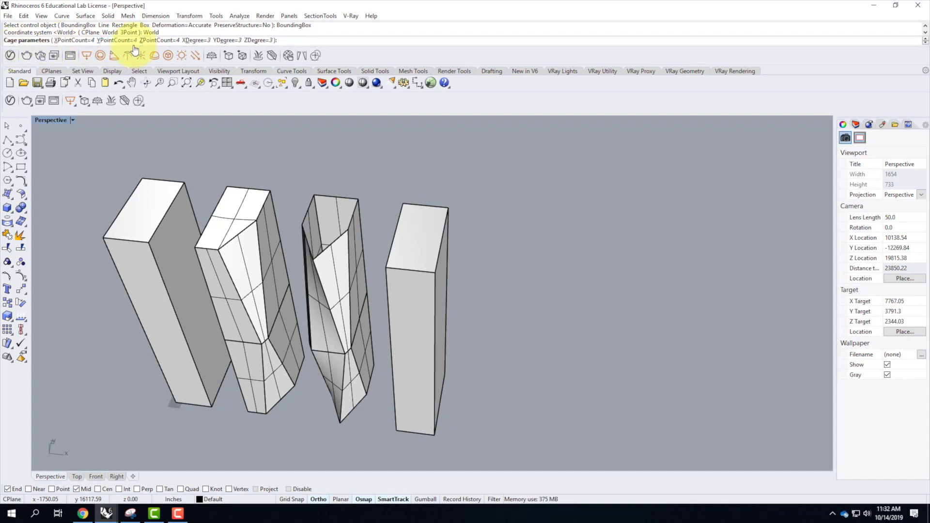
# Set the cage's X, Y and Z point counts to 2 and apply it to the Global region.
pyautogui.click(65, 41)
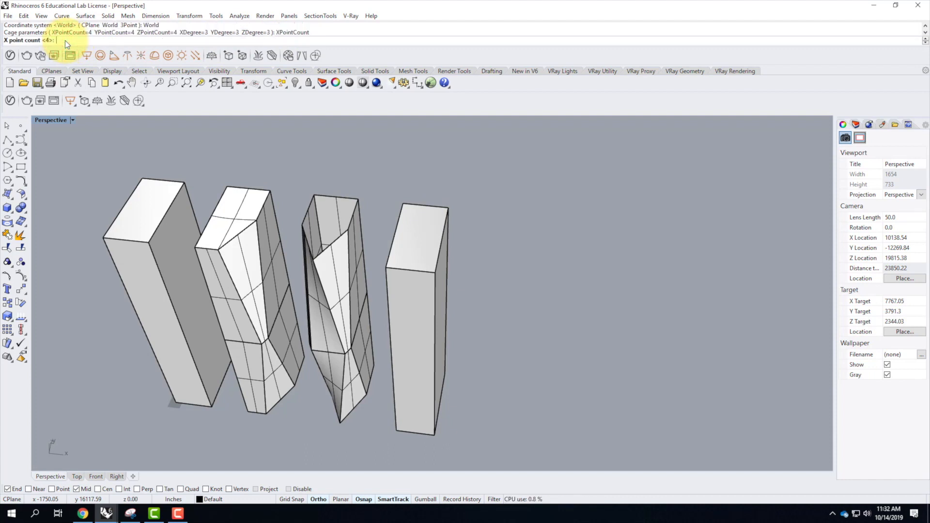
pyautogui.write('2')
pyautogui.press('Return')
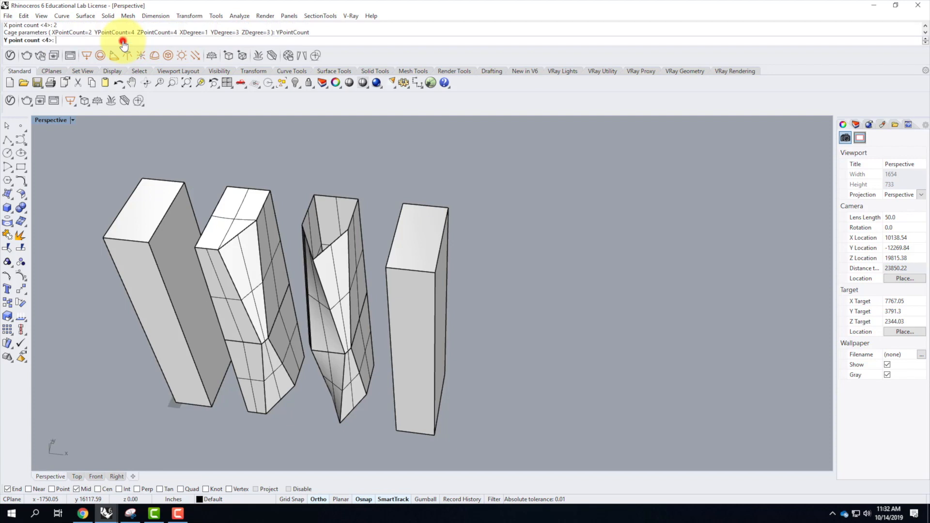
pyautogui.write('2')
pyautogui.press('Return')
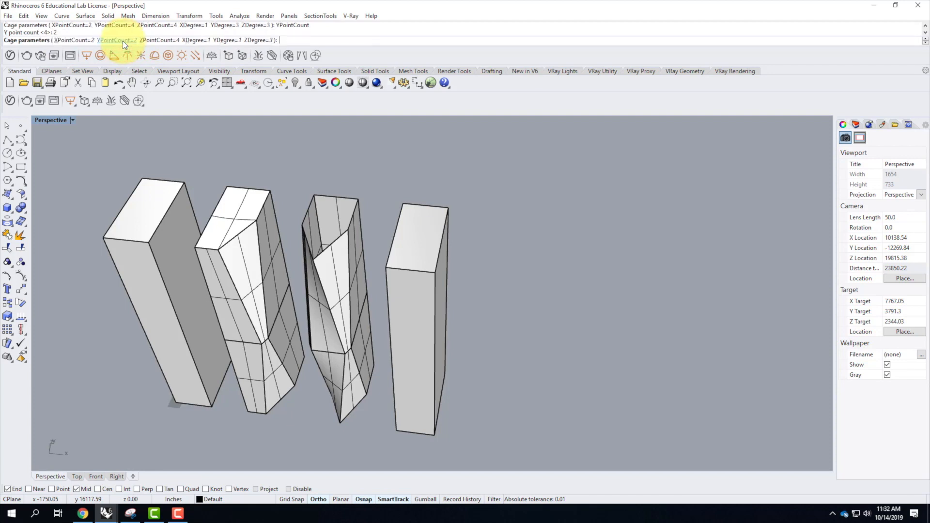
pyautogui.click(172, 41)
pyautogui.write('2')
pyautogui.press('Return')
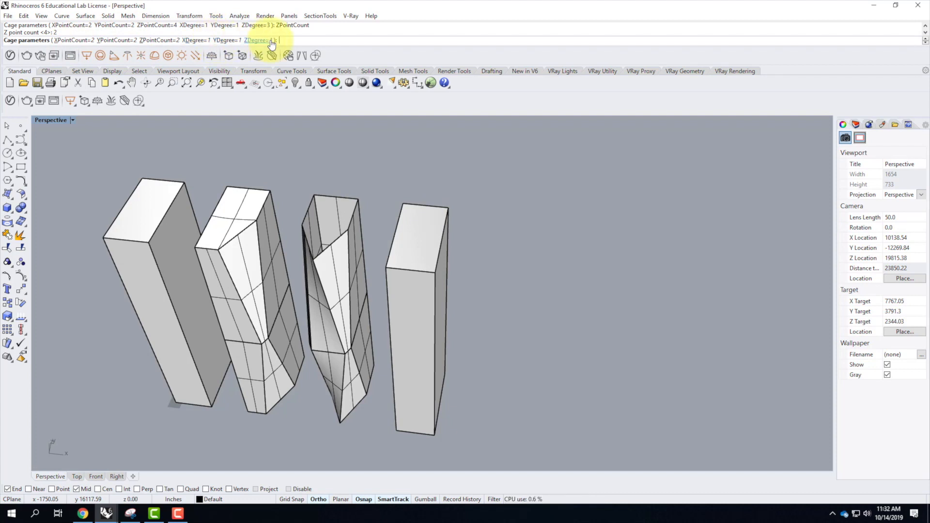
pyautogui.press('Return')
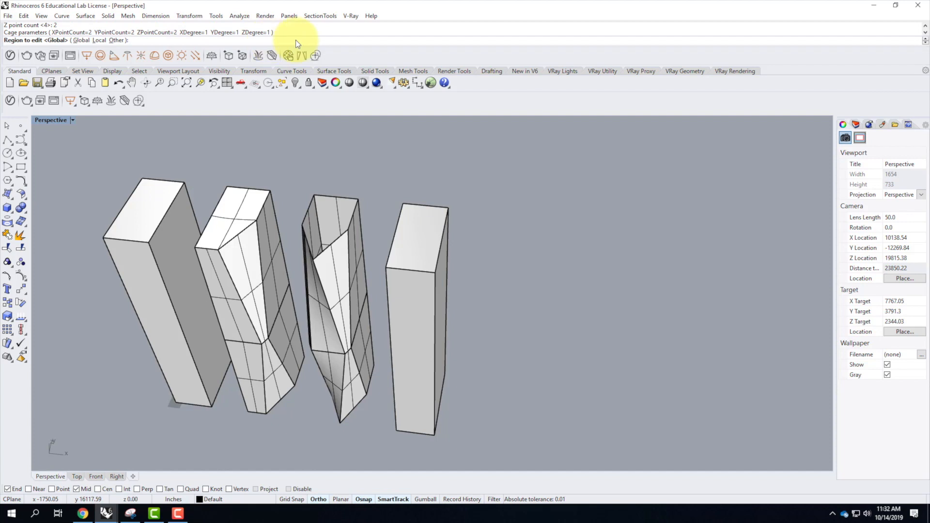
pyautogui.click(82, 40)
# Rotate the fourth tower's four top cage points 15 degrees about the top face's center, located 50' from its edge midpoint with Center snap enabled.
pyautogui.moveTo(443, 298); pyautogui.dragTo(387, 196, button='right')
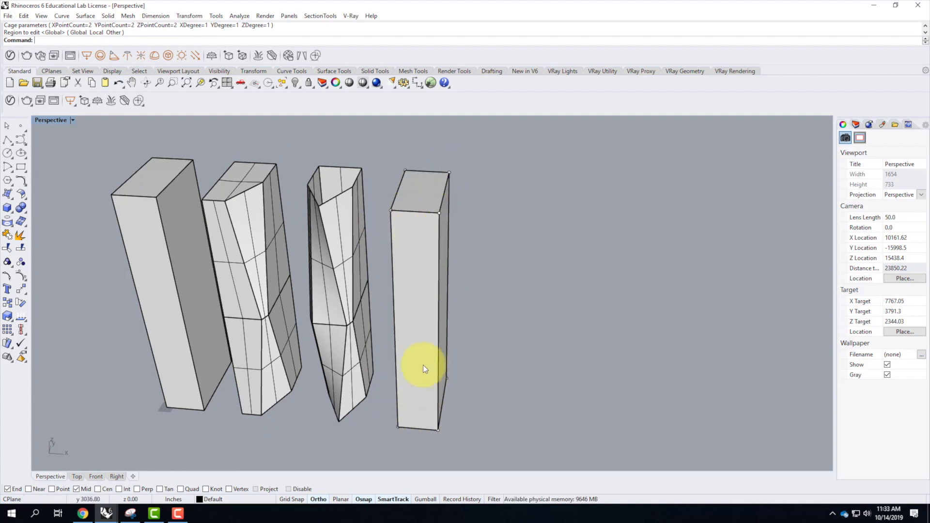
pyautogui.moveTo(373, 141); pyautogui.dragTo(502, 285)
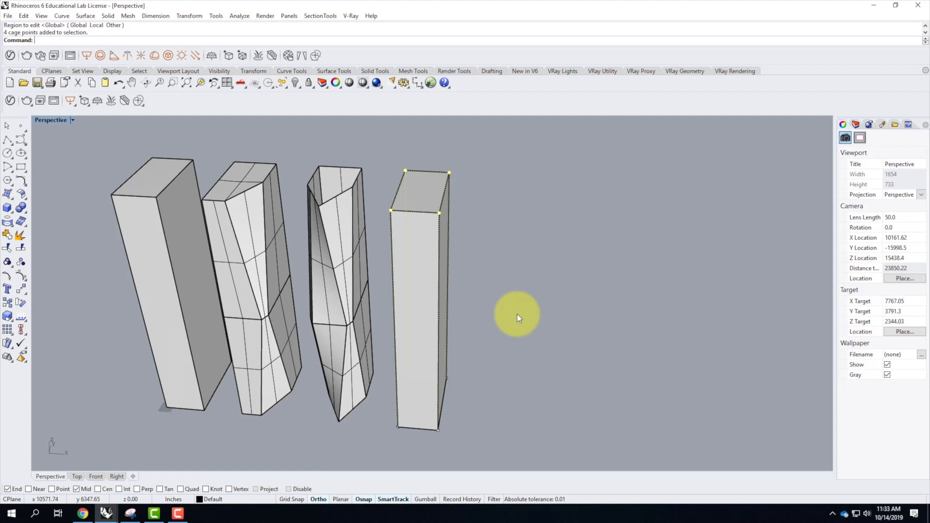
pyautogui.press('Return')
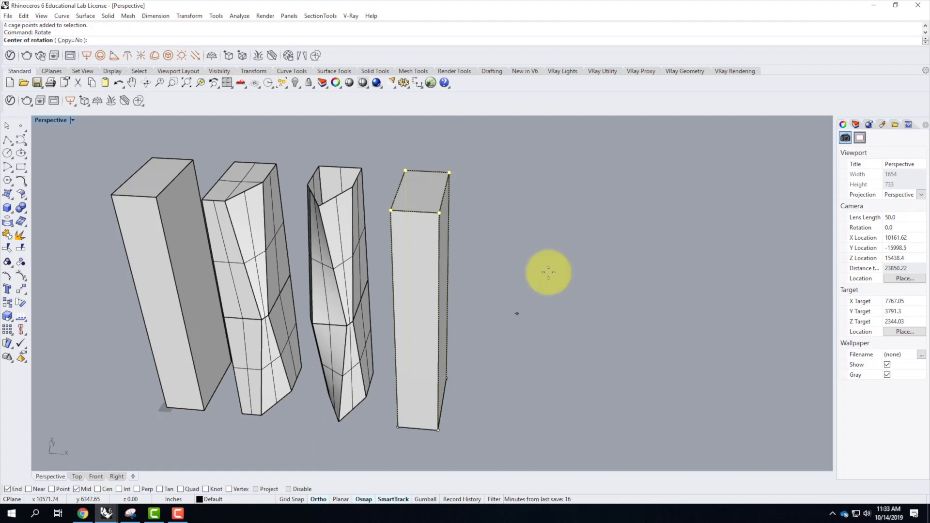
pyautogui.click(98, 489)
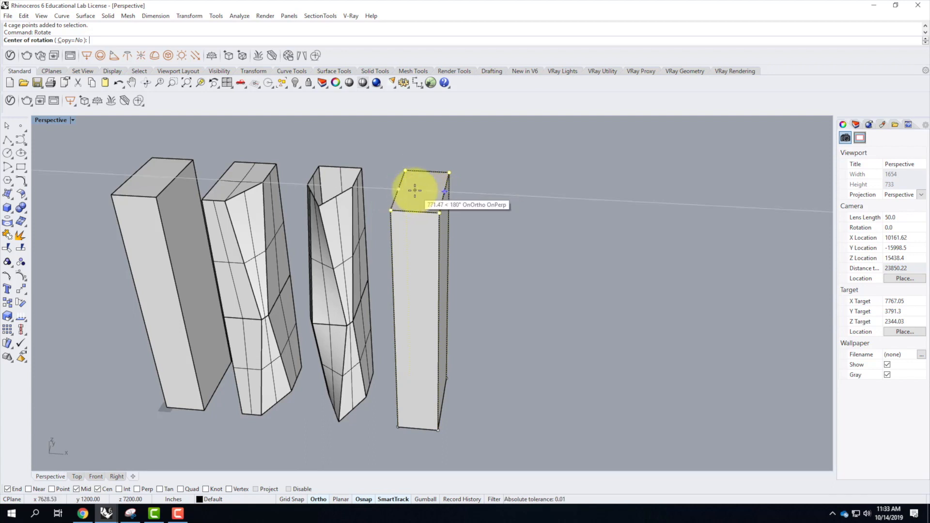
pyautogui.write("50'")
pyautogui.press('Return')
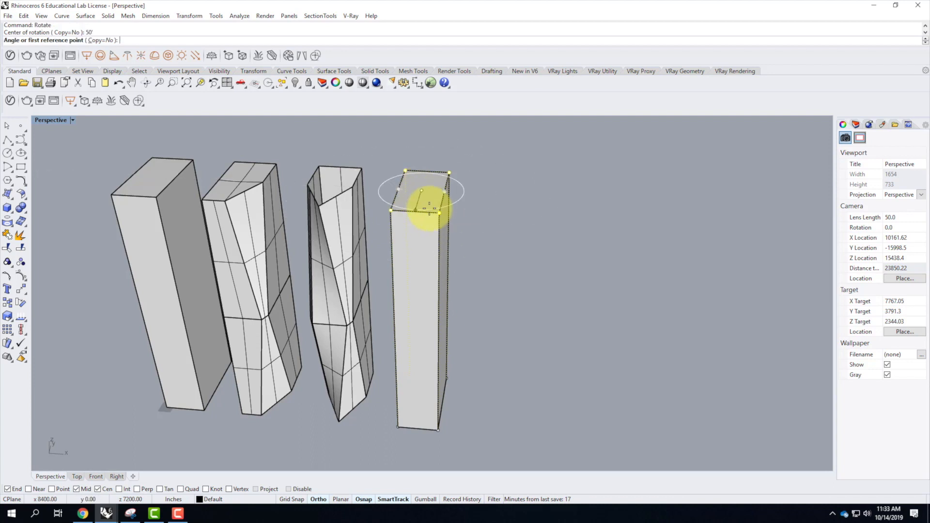
pyautogui.click(439, 212)
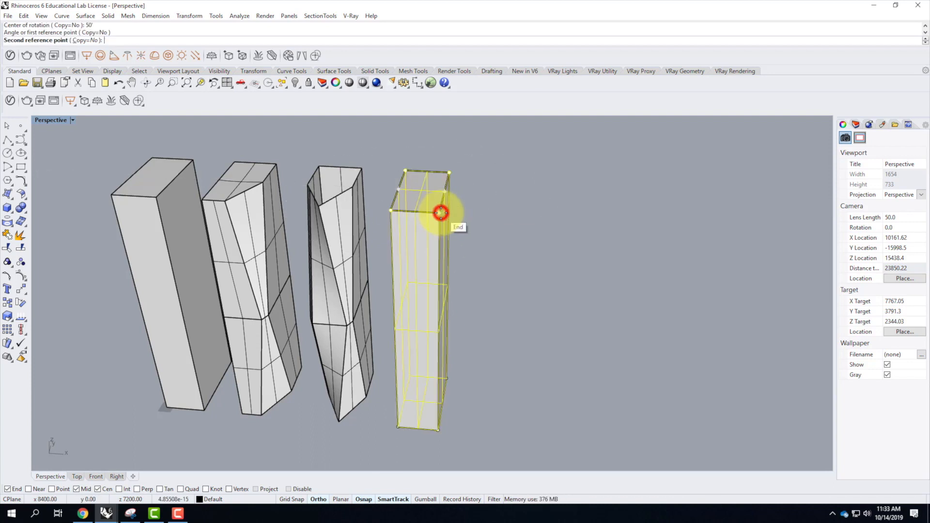
pyautogui.write('15')
pyautogui.press('Return')
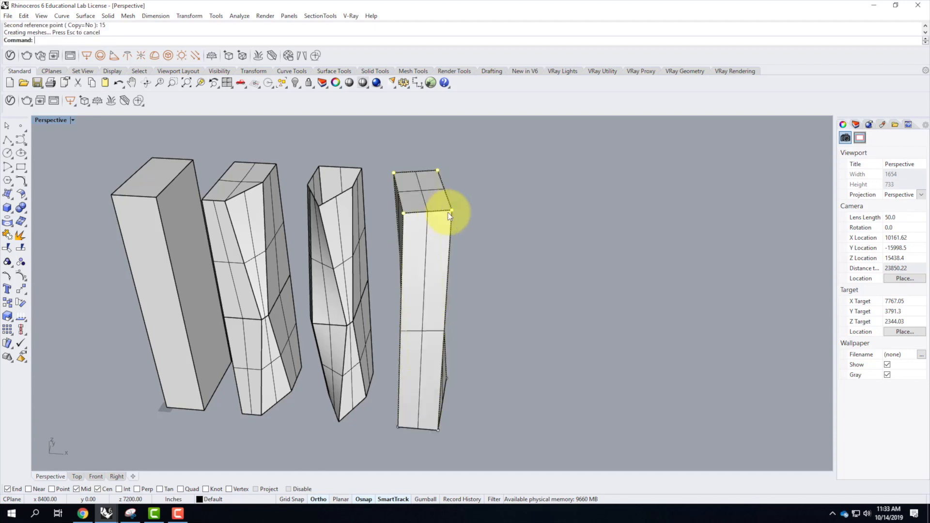
# Copy the plain box tower beyond the twisted fourth tower, using a base point offset 100' from its bottom corner.
pyautogui.moveTo(535, 281); pyautogui.dragTo(542, 263, button='right')
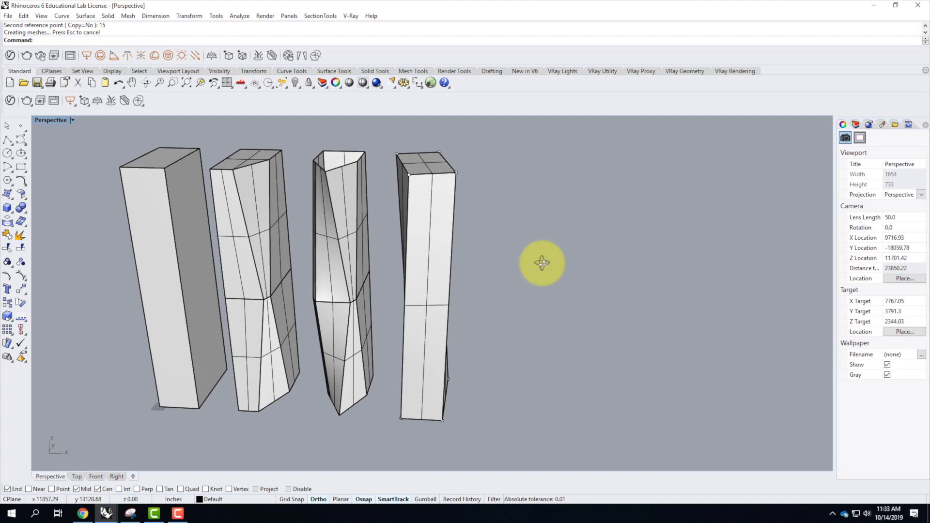
pyautogui.click(167, 243)
pyautogui.write('Copy')
pyautogui.press('Return')
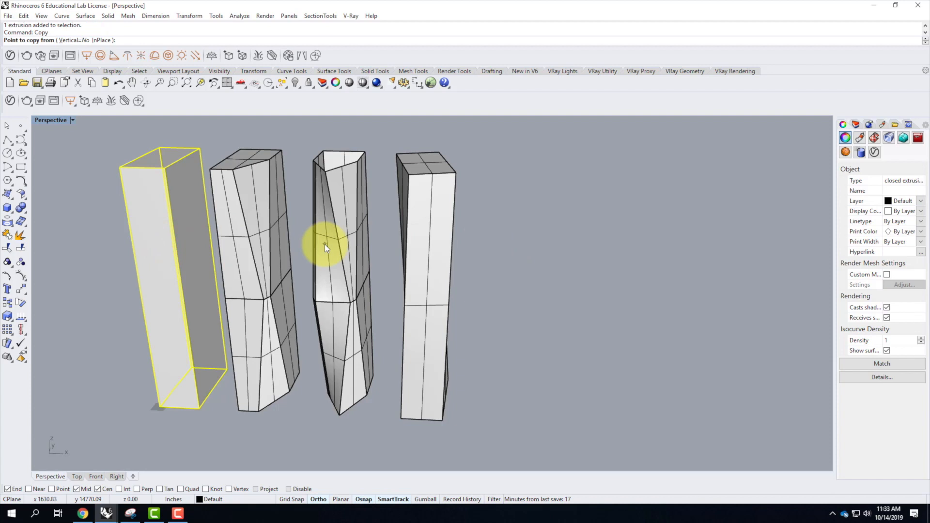
pyautogui.click(129, 407)
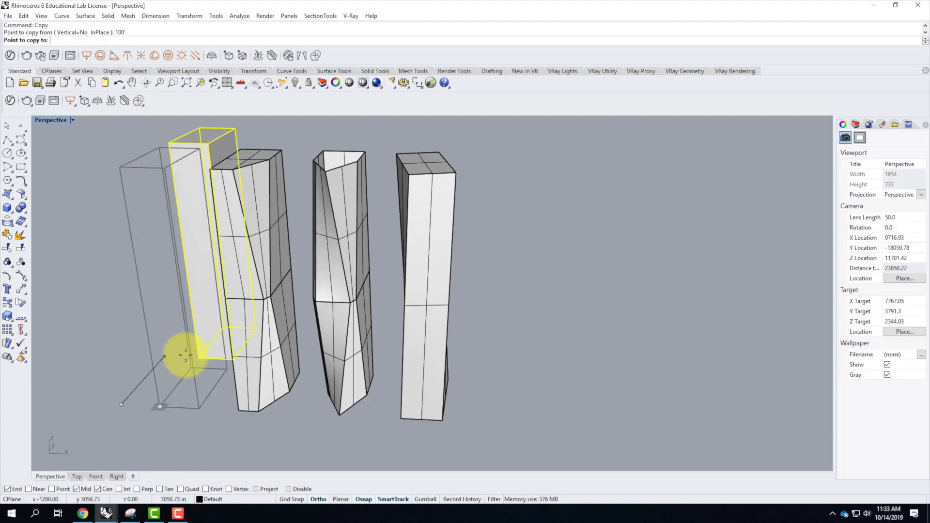
pyautogui.click(441, 417)
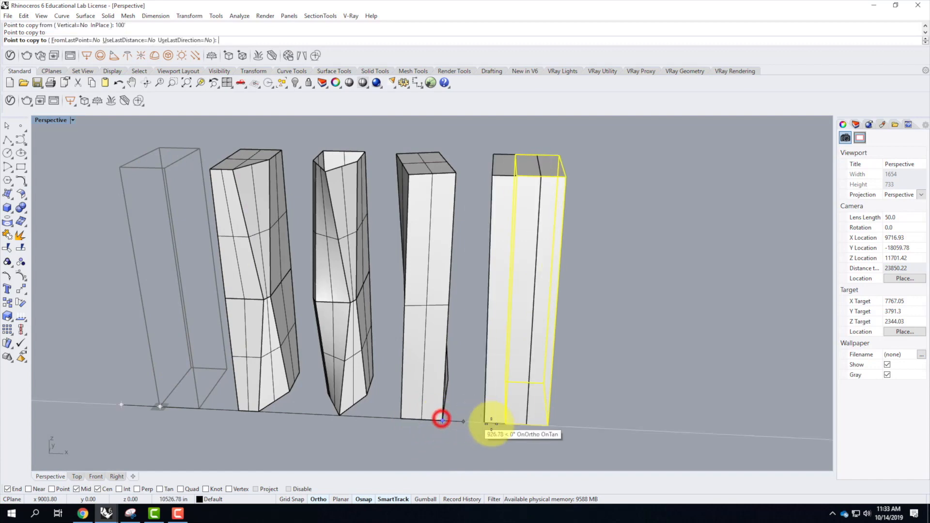
# Start a Cage Edit on the fifth tower with its bounding box as control object in World coordinates.
pyautogui.moveTo(547, 345); pyautogui.dragTo(509, 343, button='right')
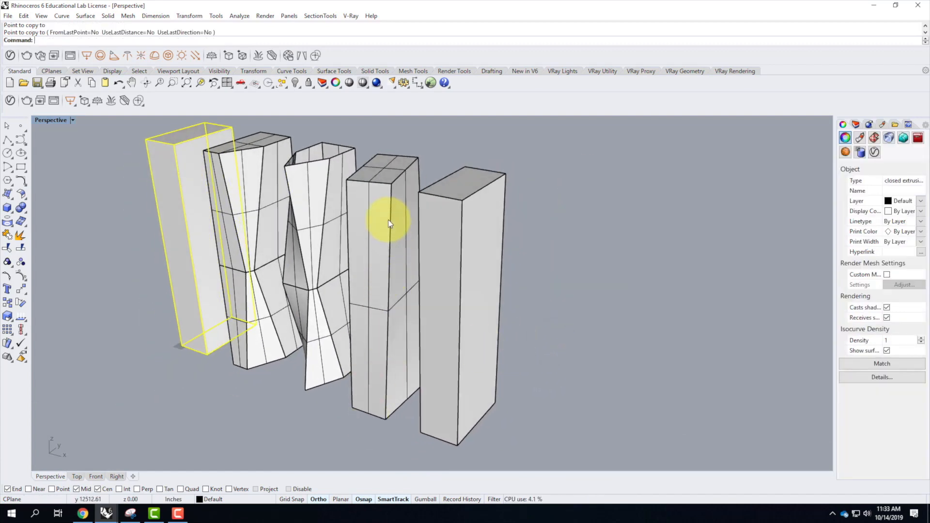
pyautogui.click(462, 241)
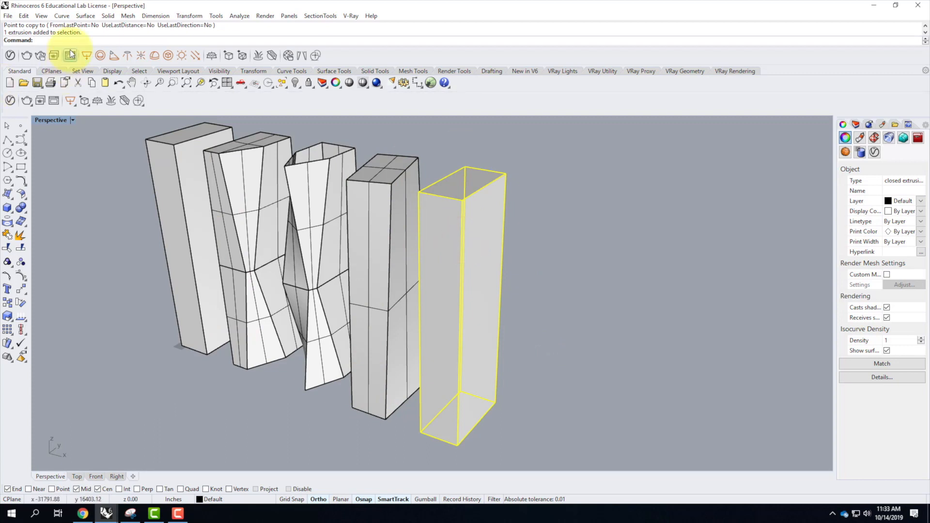
pyautogui.write('CageEdit')
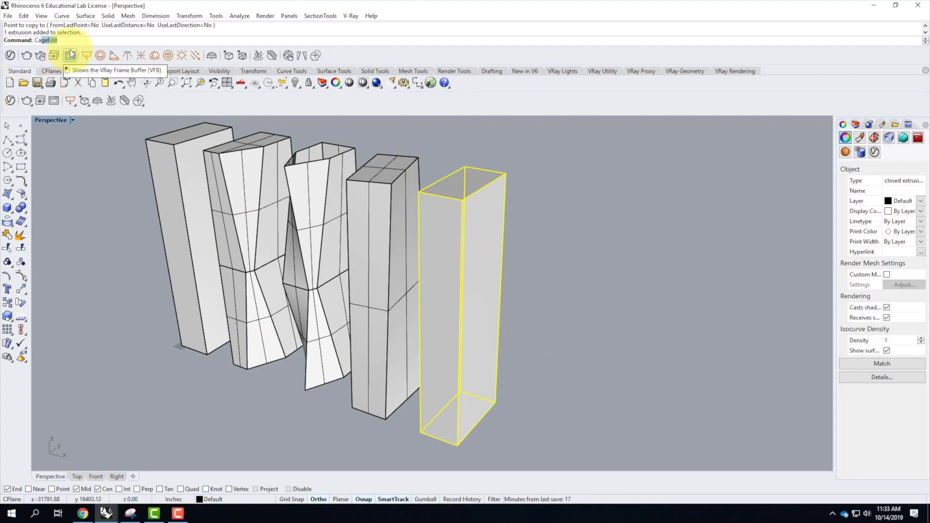
pyautogui.press('Return')
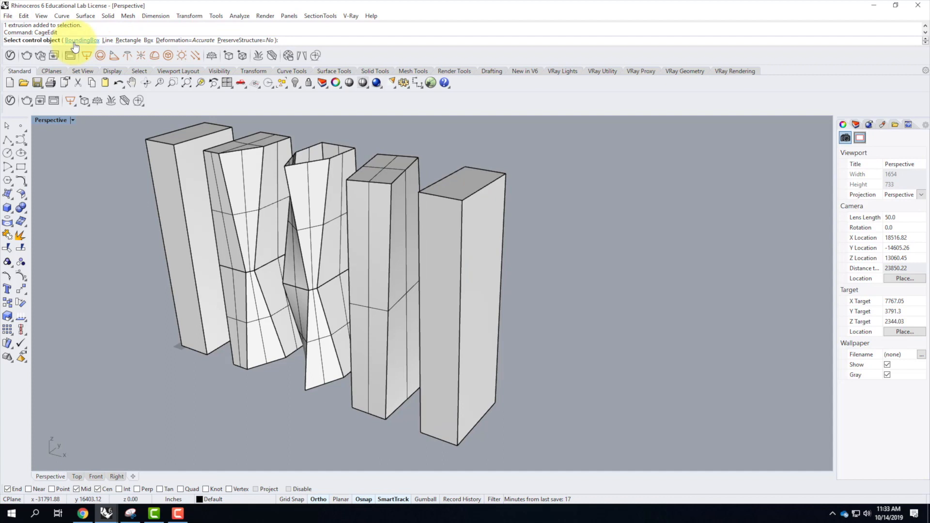
pyautogui.click(81, 41)
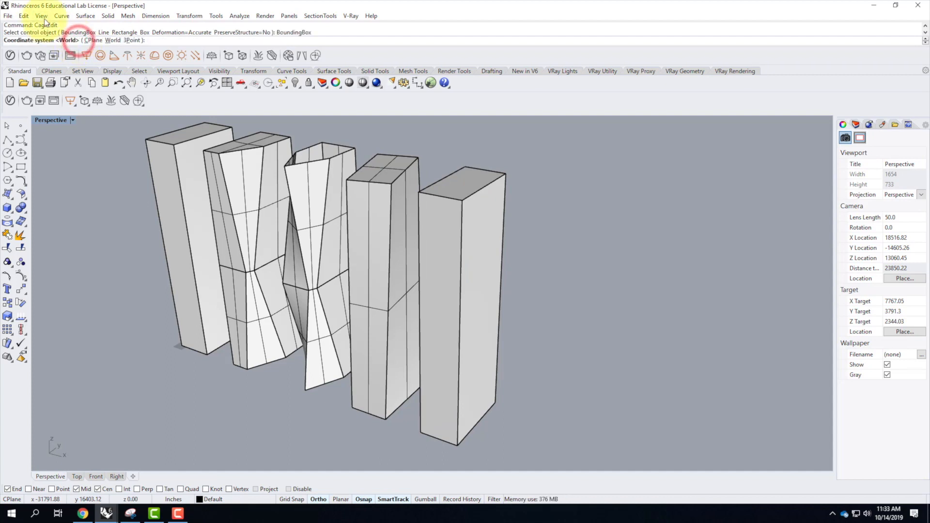
pyautogui.click(113, 41)
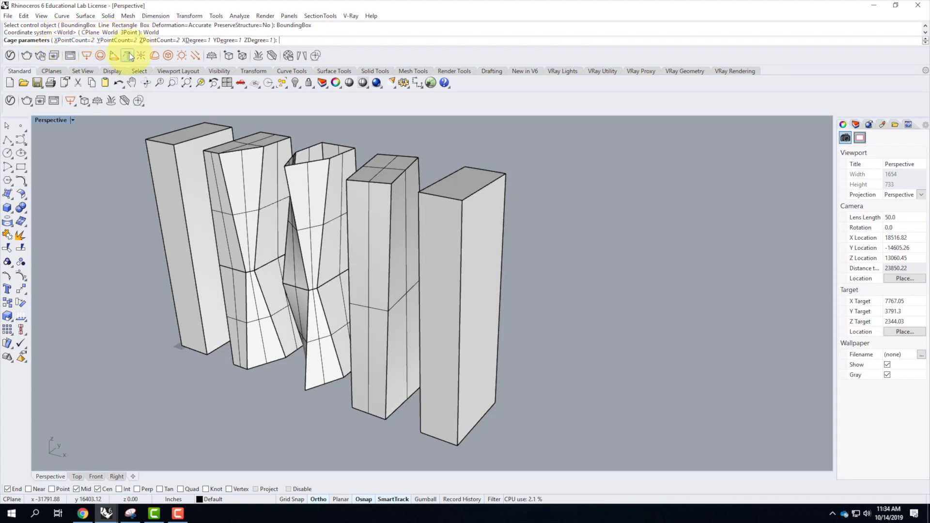
# Set the fifth tower's cage Z point count to 3 and apply the cage to the Global region.
pyautogui.click(168, 42)
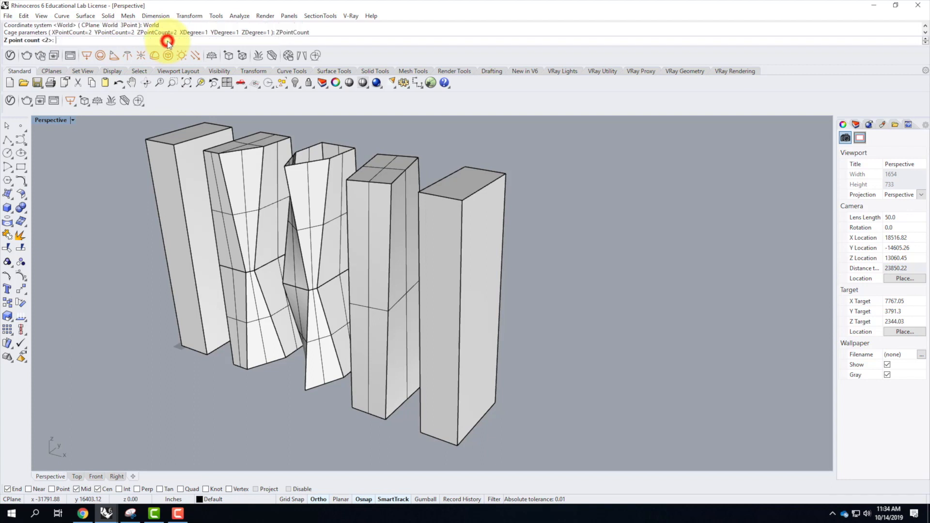
pyautogui.write('3')
pyautogui.press('Return')
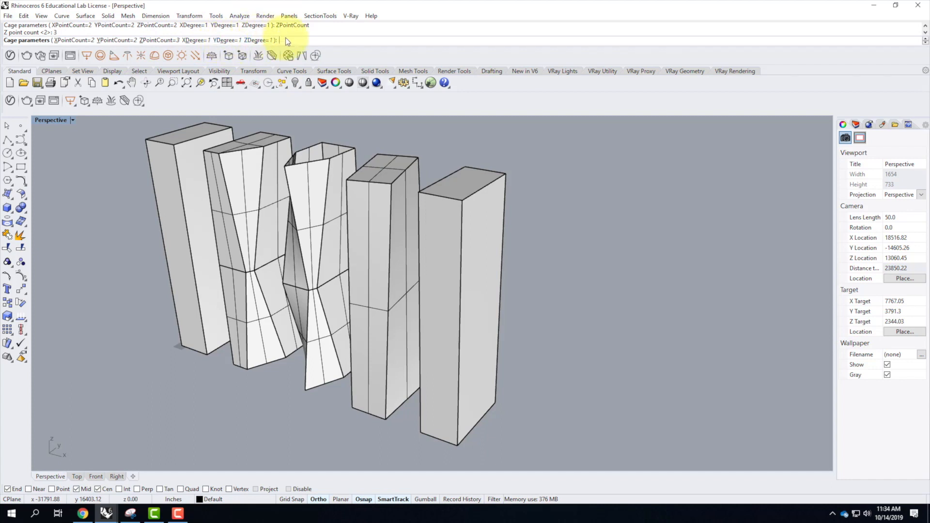
pyautogui.press('Return')
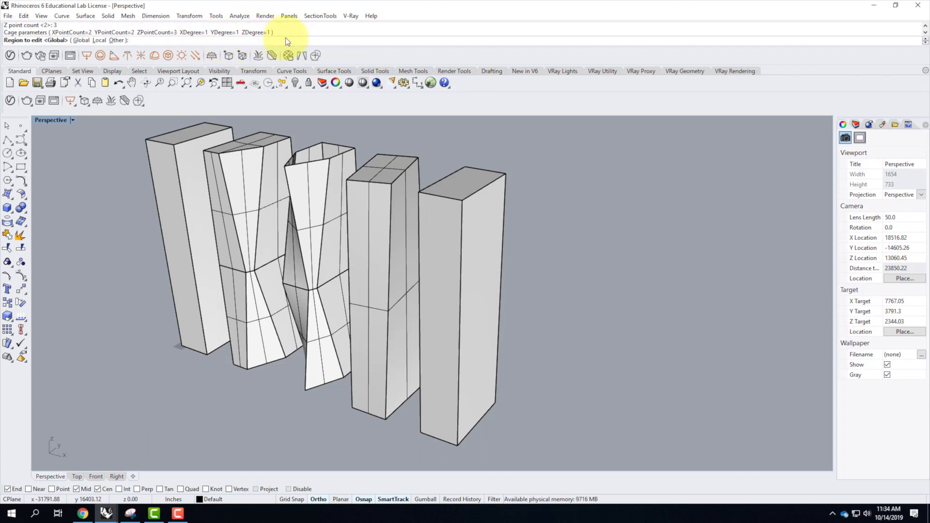
pyautogui.press('Return')
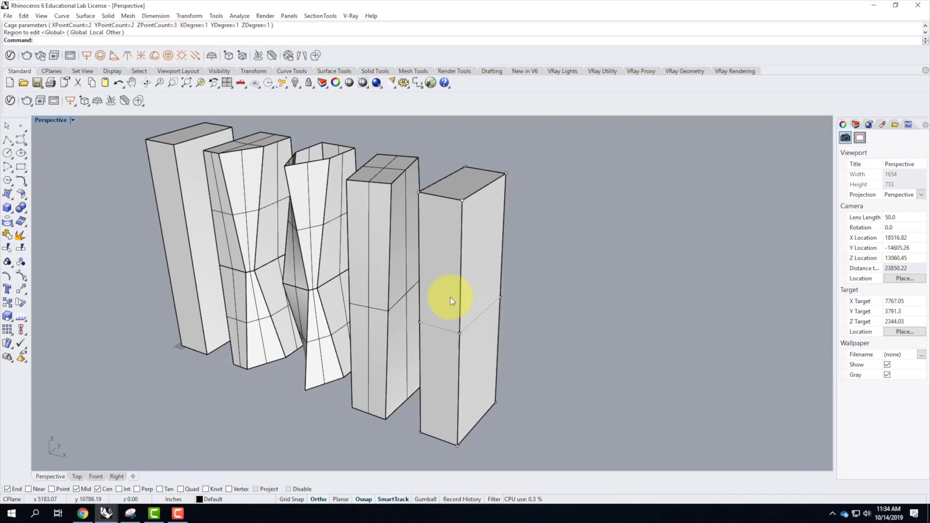
# Rotate the fifth tower's four mid-height cage points 15 degrees about the midpoint of its back vertical edge farthest from the fourth tower.
pyautogui.moveTo(453, 345); pyautogui.dragTo(473, 331, button='right')
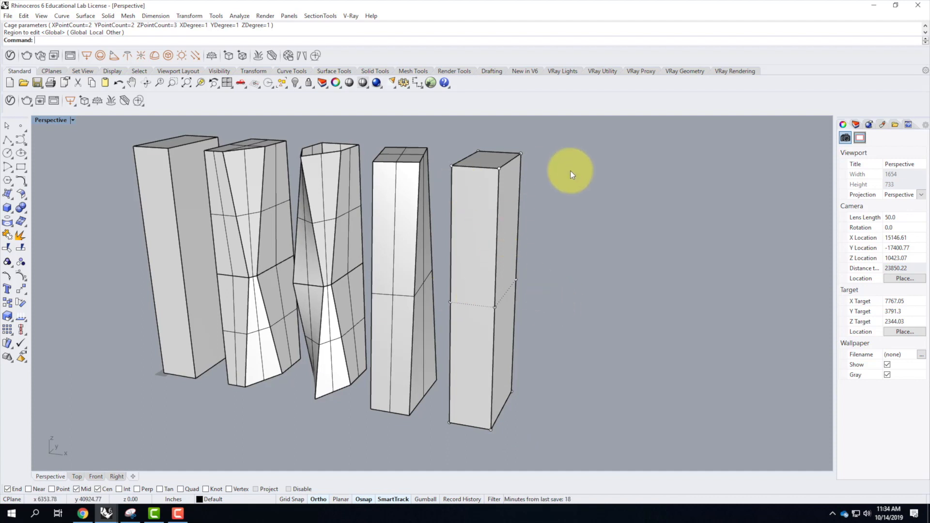
pyautogui.moveTo(537, 273); pyautogui.dragTo(555, 259, button='right')
pyautogui.moveTo(466, 238); pyautogui.dragTo(566, 307)
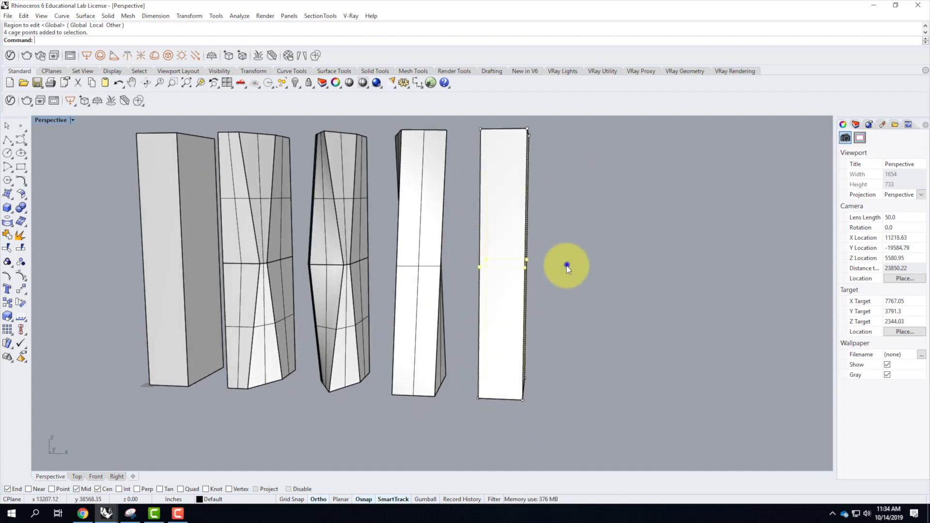
pyautogui.moveTo(567, 264); pyautogui.dragTo(536, 298, button='right')
pyautogui.write('R')
pyautogui.press('Return')
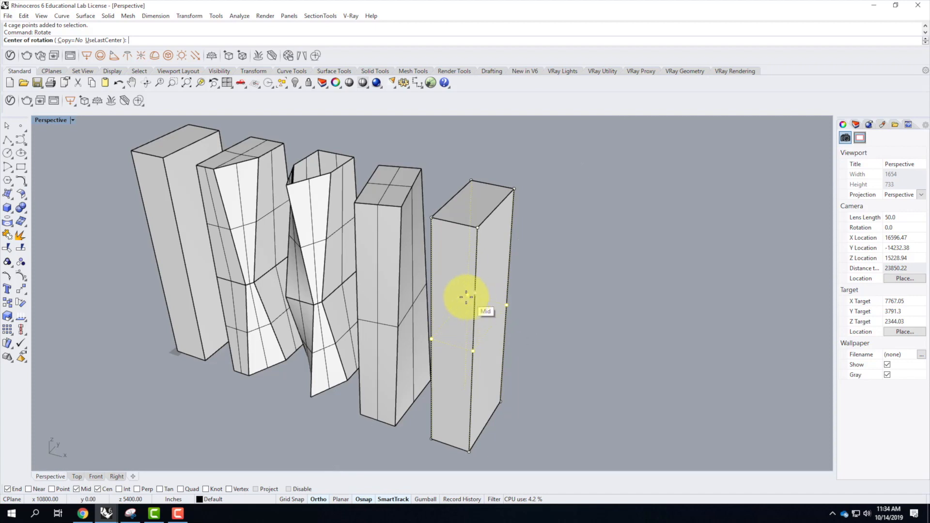
pyautogui.moveTo(443, 348); pyautogui.dragTo(471, 304, button='right')
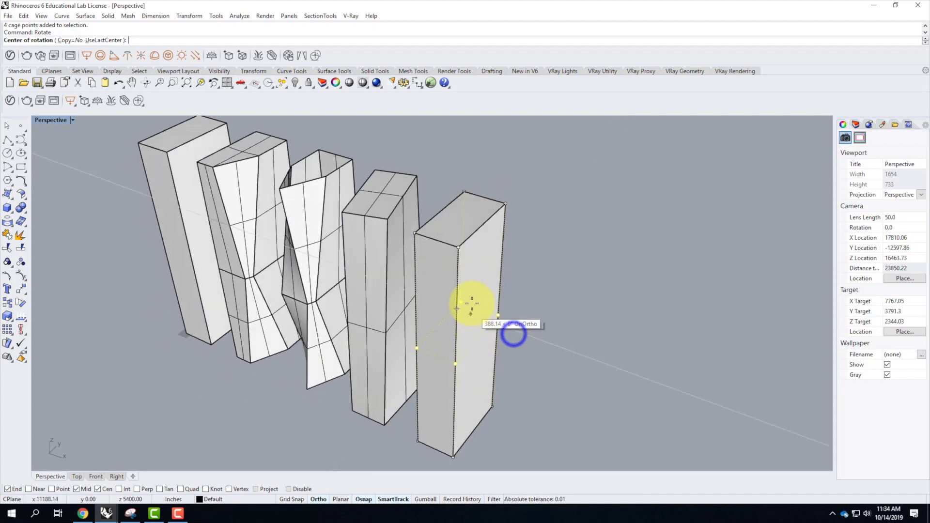
pyautogui.click(498, 316)
pyautogui.write('15')
pyautogui.press('Return')
pyautogui.moveTo(577, 399); pyautogui.dragTo(535, 387, button='right')
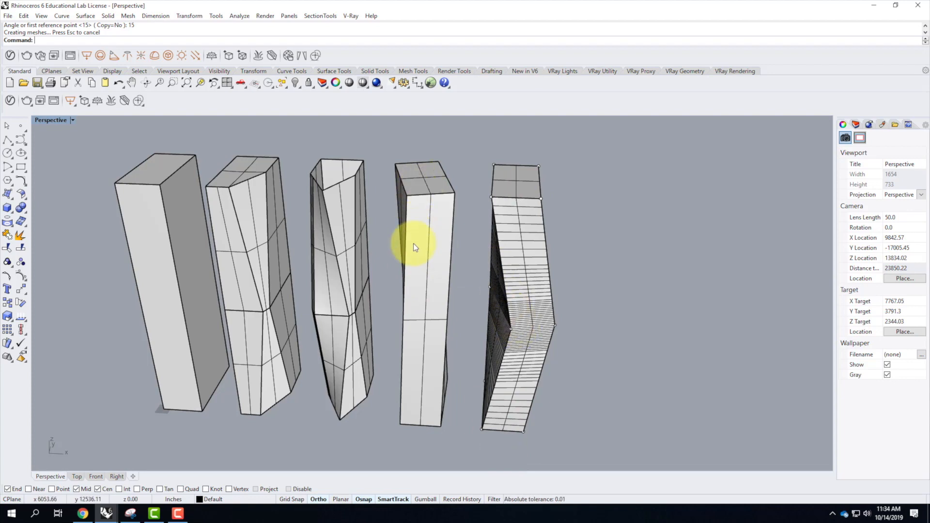
# Copy the plain box tower beyond the kinked fifth tower, using a base point offset 100' from its bottom corner.
pyautogui.click(132, 252)
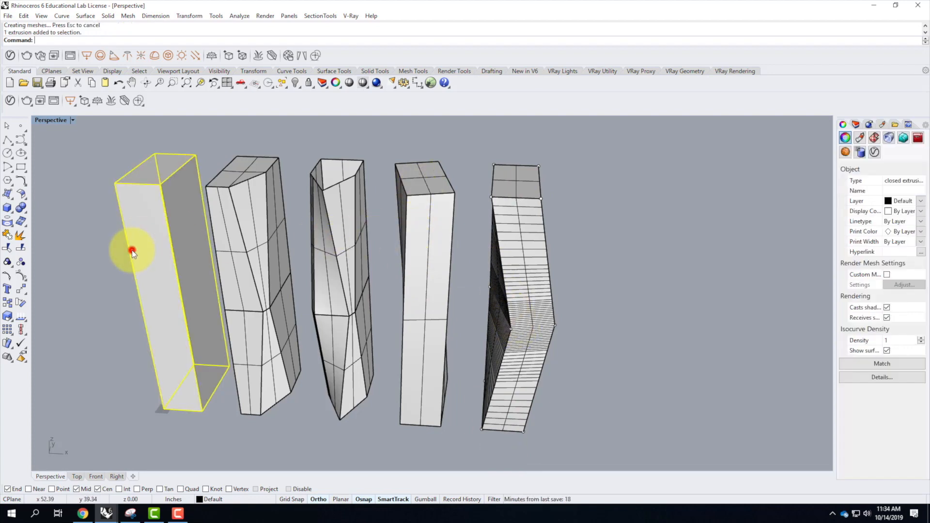
pyautogui.write('copy')
pyautogui.press('Return')
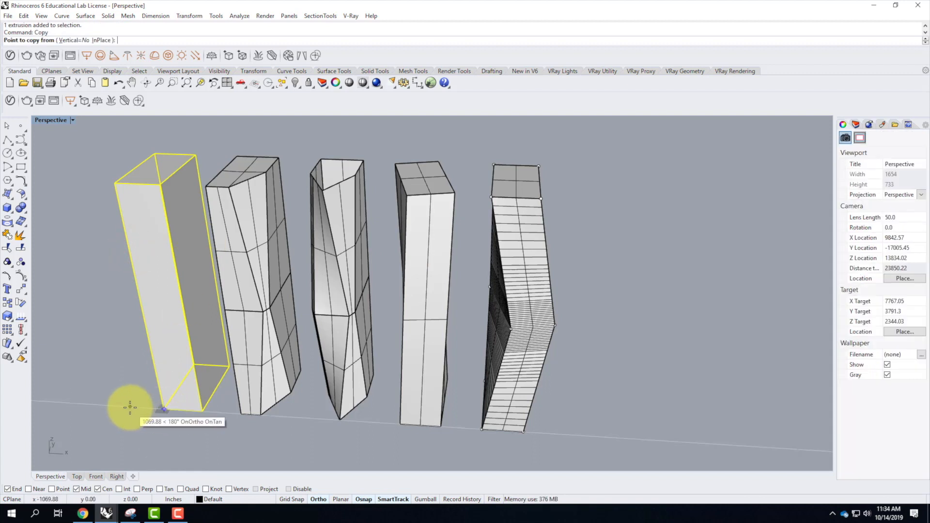
pyautogui.write("100'")
pyautogui.press('Return')
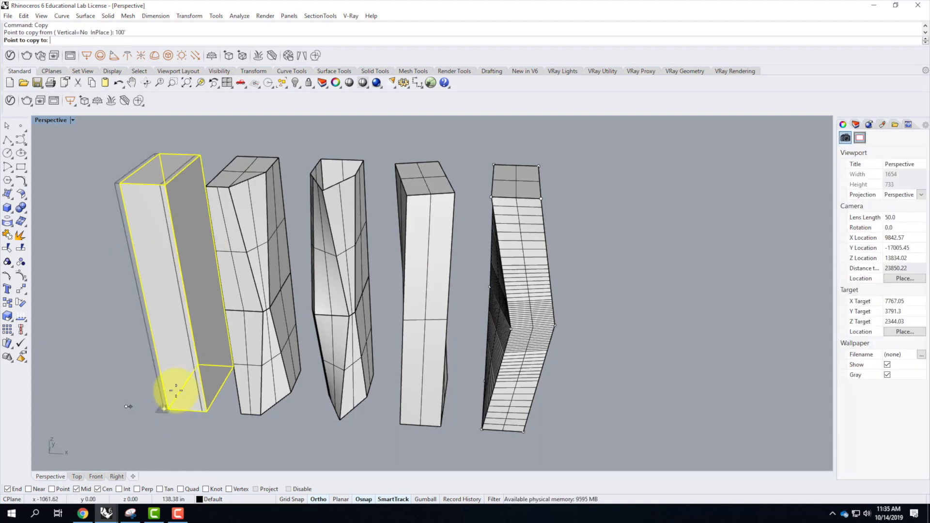
pyautogui.click(527, 428)
pyautogui.scroll(-8, 262, 283)
pyautogui.press('Return')
pyautogui.press('Escape')
pyautogui.scroll(6, 398, 267)
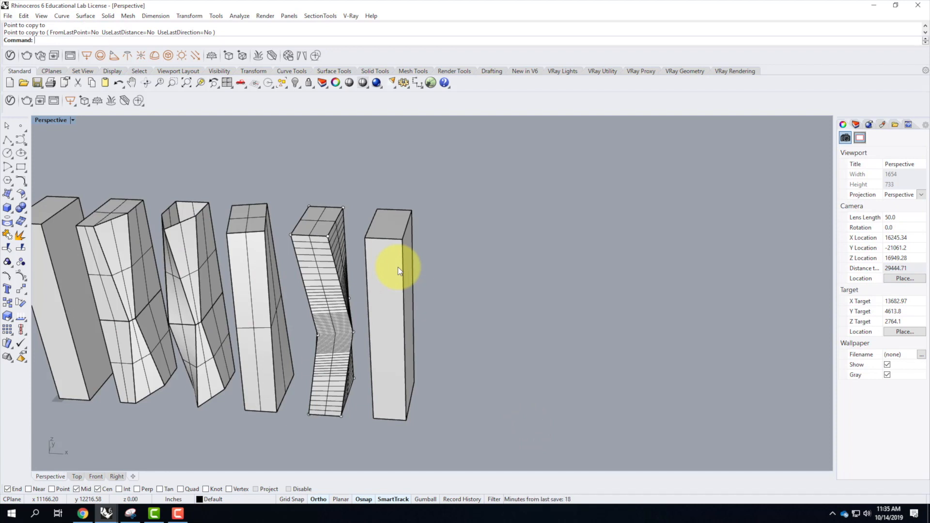
# Start a Cage Edit on the sixth tower with its bounding box as control object in World coordinates.
pyautogui.click(386, 330)
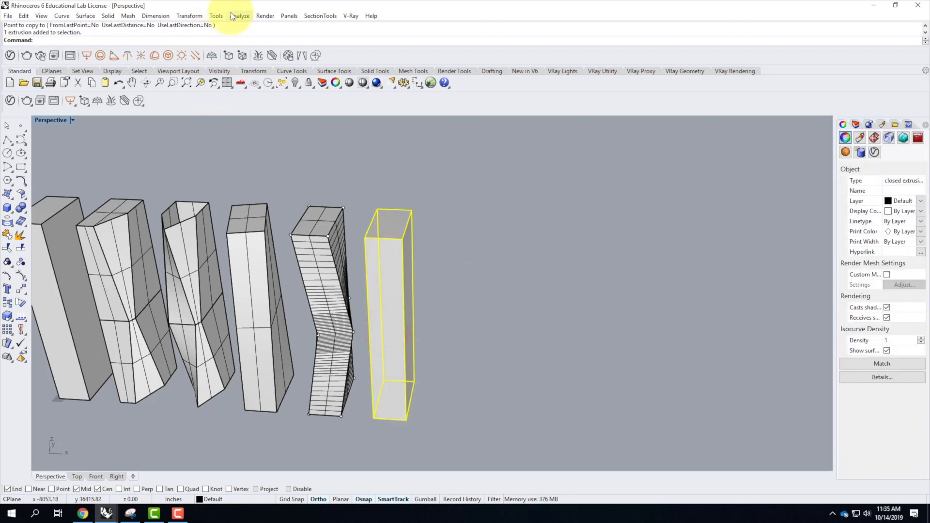
pyautogui.write('CageEdit')
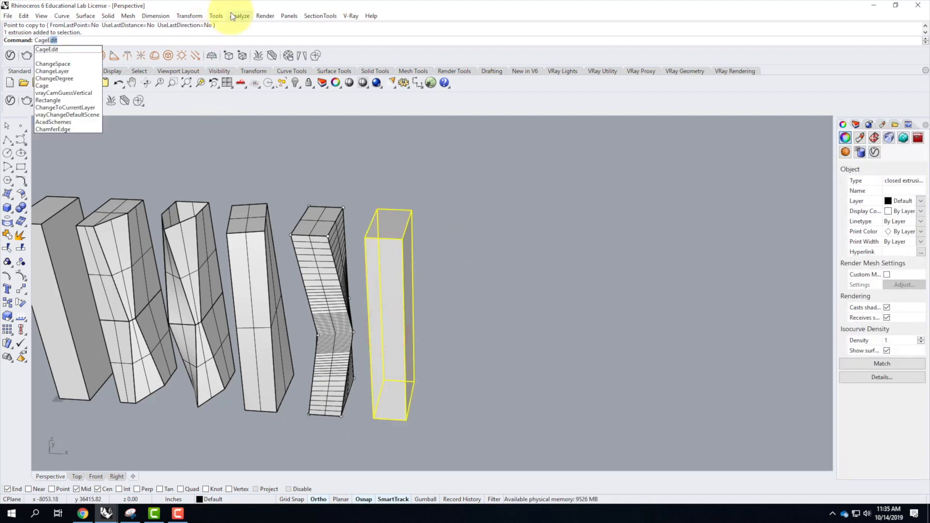
pyautogui.press('Return')
pyautogui.click(91, 39)
pyautogui.click(110, 40)
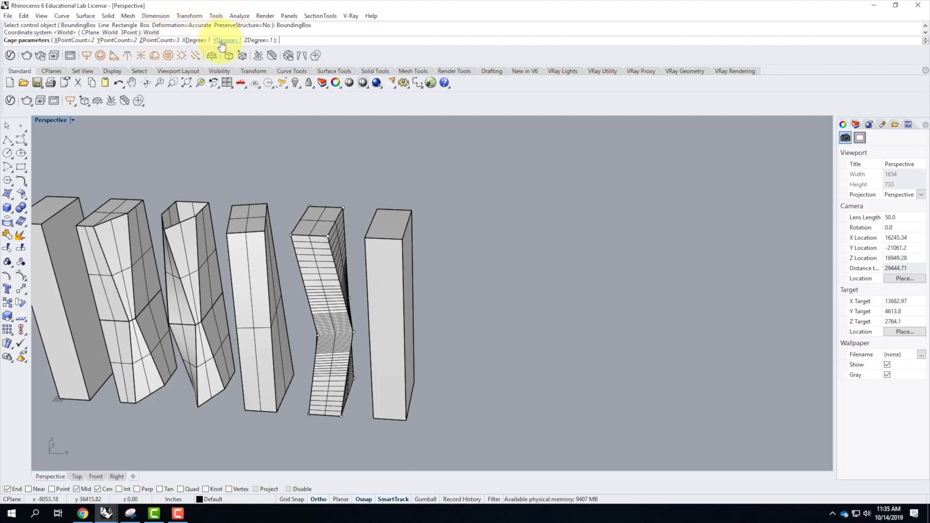
# Set the sixth tower's cage Z degree to 2 and apply the cage to the Global region.
pyautogui.click(257, 40)
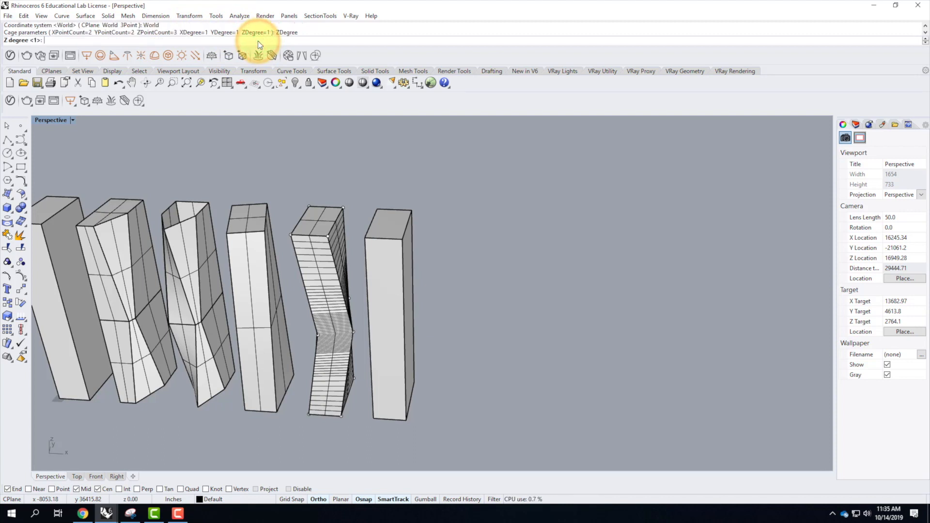
pyautogui.write('2')
pyautogui.press('Return')
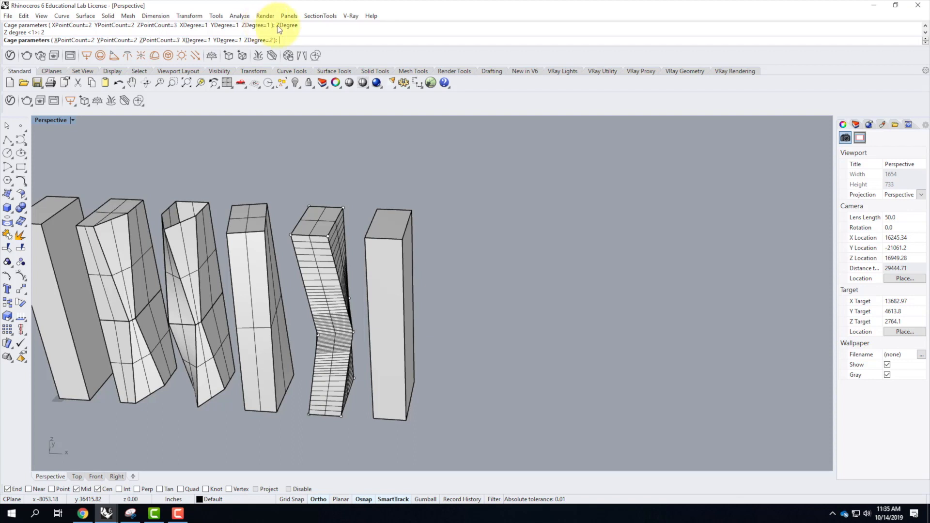
pyautogui.press('Return')
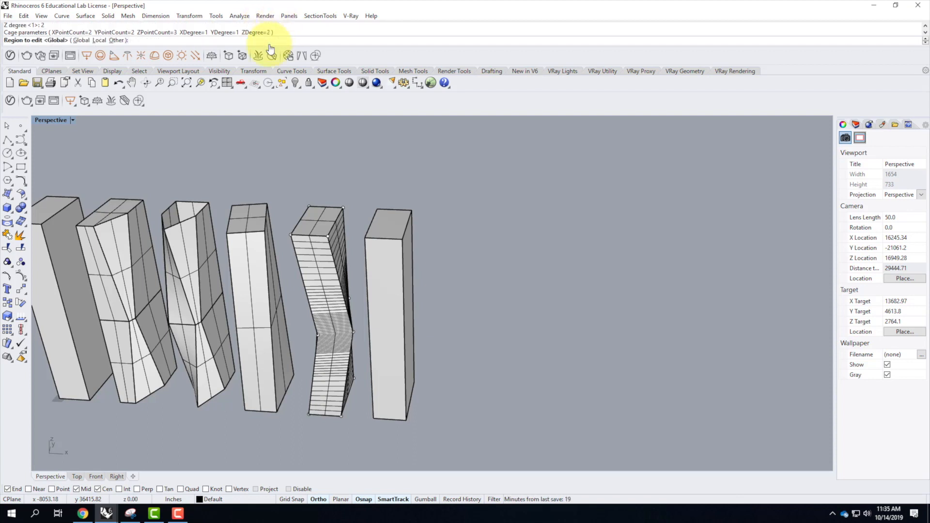
pyautogui.press('Return')
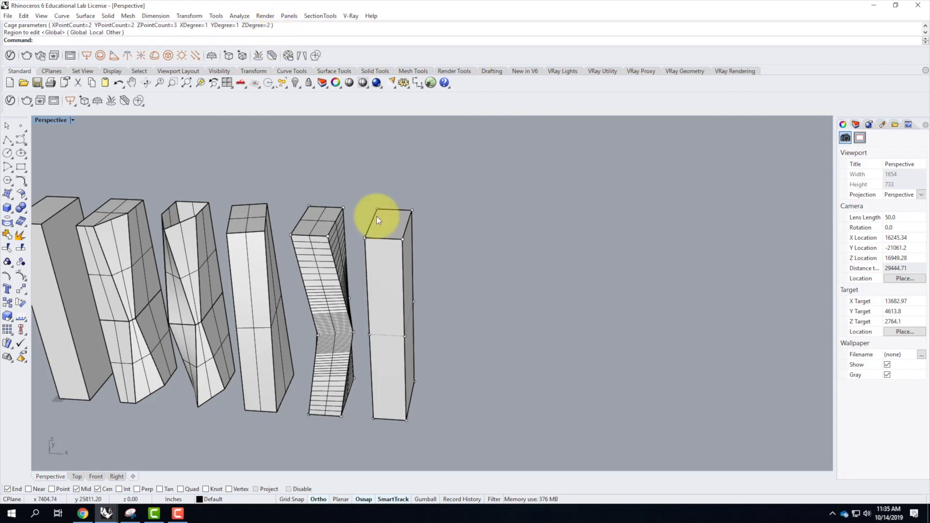
# Rotate the sixth tower's four mid-height cage points 15 degrees about the midpoint of its back vertical edge farthest from the fifth tower.
pyautogui.moveTo(384, 336); pyautogui.dragTo(391, 303, button='right')
pyautogui.moveTo(372, 257); pyautogui.dragTo(444, 305)
pyautogui.moveTo(506, 322); pyautogui.dragTo(498, 361, button='right')
pyautogui.write('rotate')
pyautogui.press('Return')
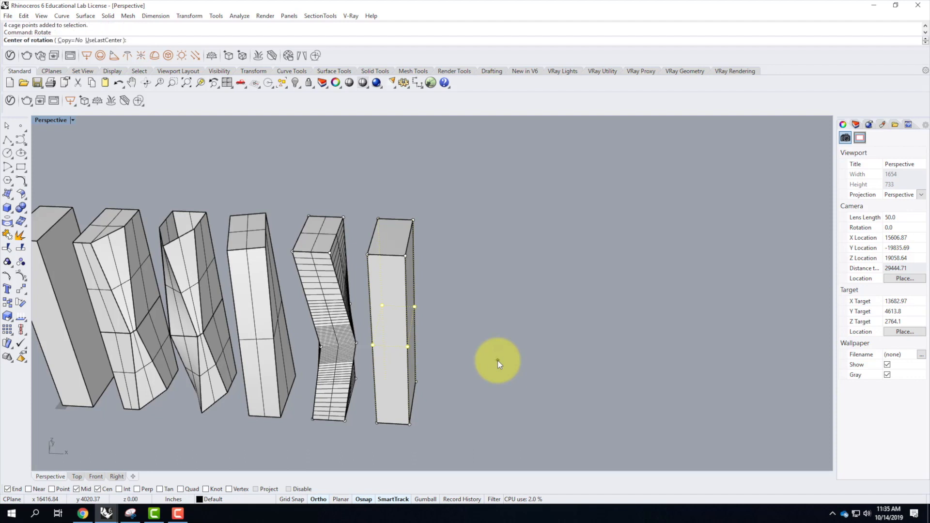
pyautogui.click(415, 306)
pyautogui.write('1')
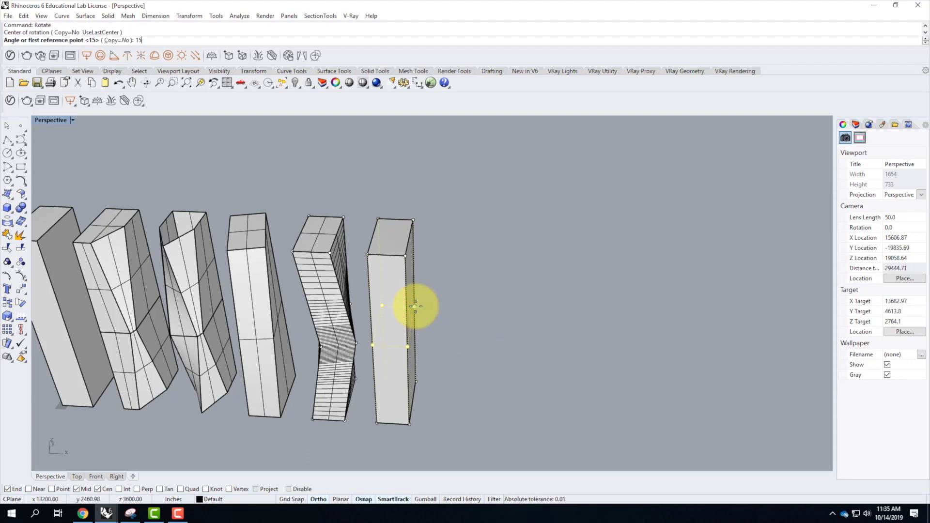
pyautogui.press('Return')
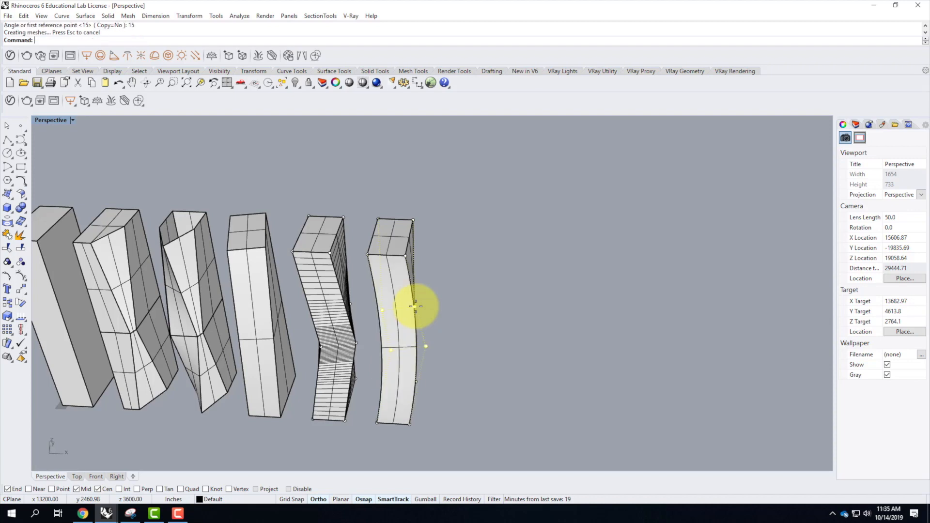
pyautogui.moveTo(460, 385); pyautogui.dragTo(504, 332, button='right')
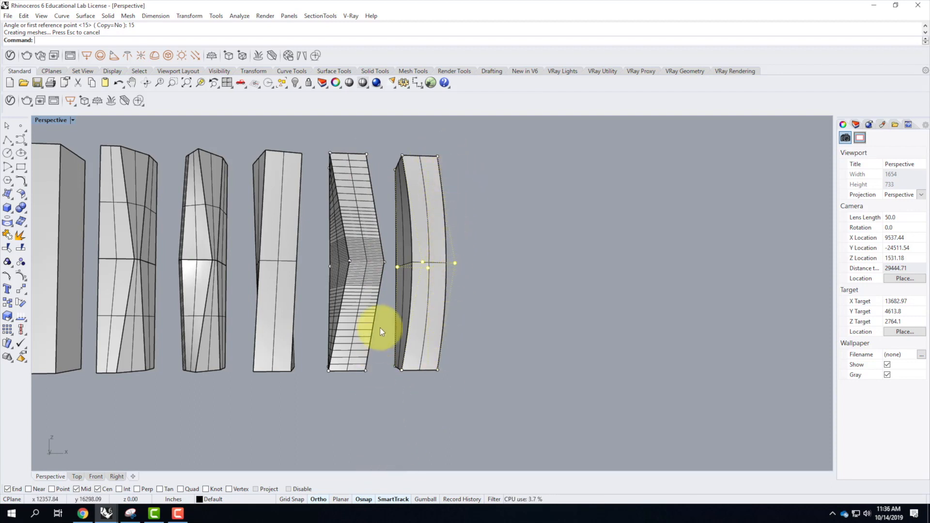
pyautogui.moveTo(322, 269)
pyautogui.mouseDown(button='right')
pyautogui.moveTo(321, 353)
pyautogui.moveTo(248, 318)
pyautogui.mouseUp(button='right')
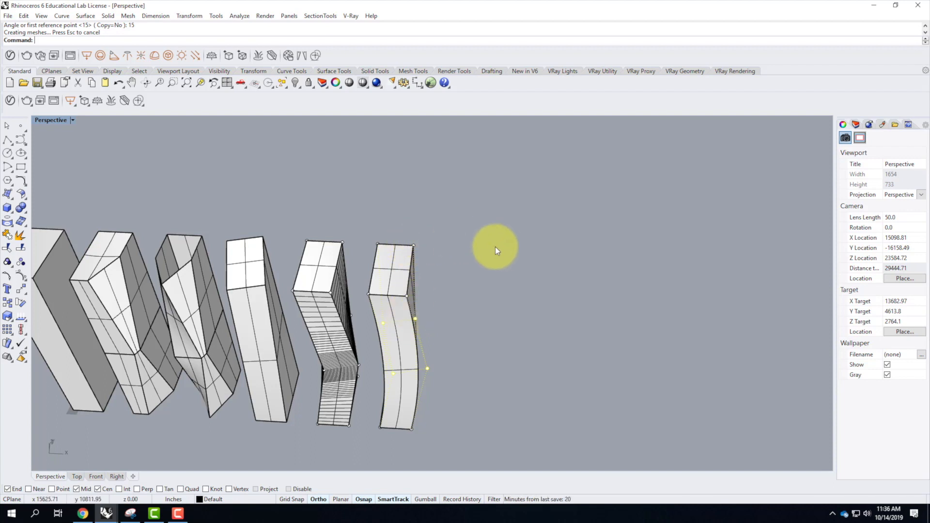
# Copy the plain box tower beyond the curved sixth tower with a base point offset 100' from its bottom corner, and select the new copy.
pyautogui.scroll(-3, 473, 334)
pyautogui.moveTo(479, 397); pyautogui.dragTo(393, 354, button='right')
pyautogui.click(222, 311)
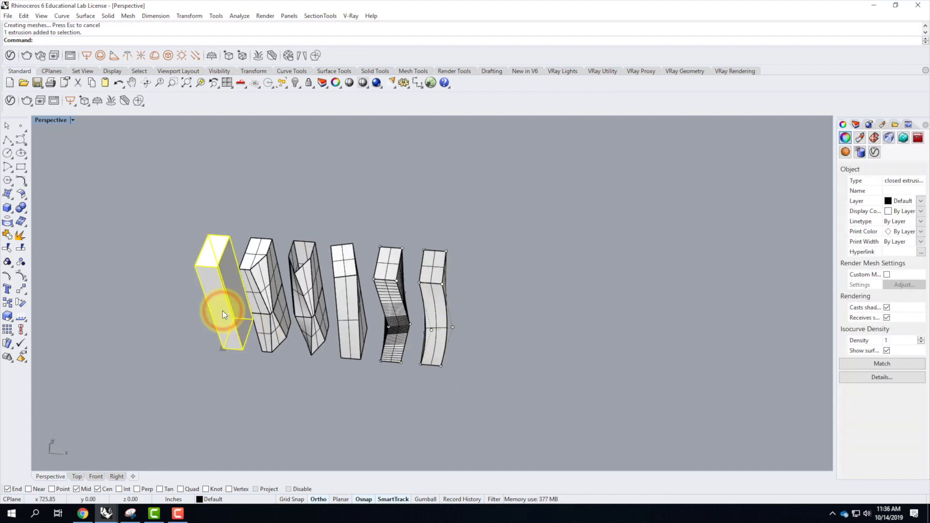
pyautogui.write('Copy')
pyautogui.press('Return')
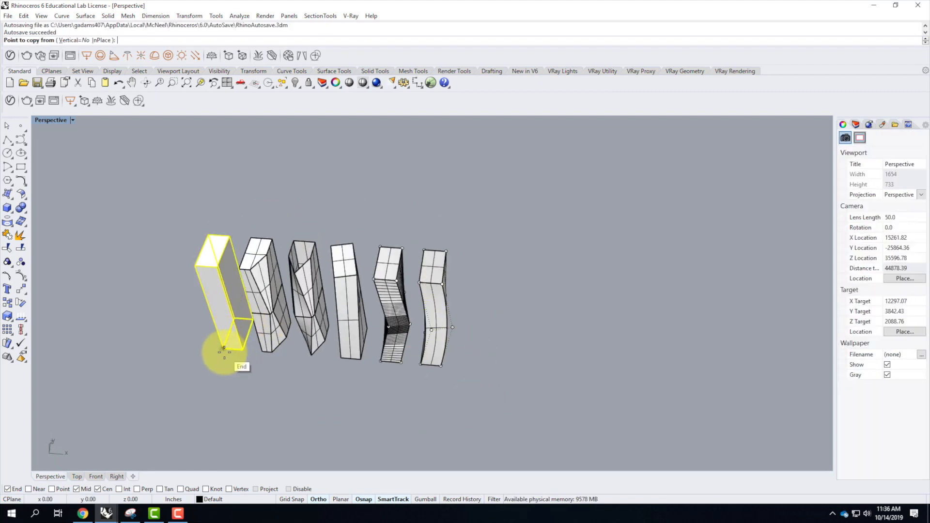
pyautogui.write("100'")
pyautogui.press('Return')
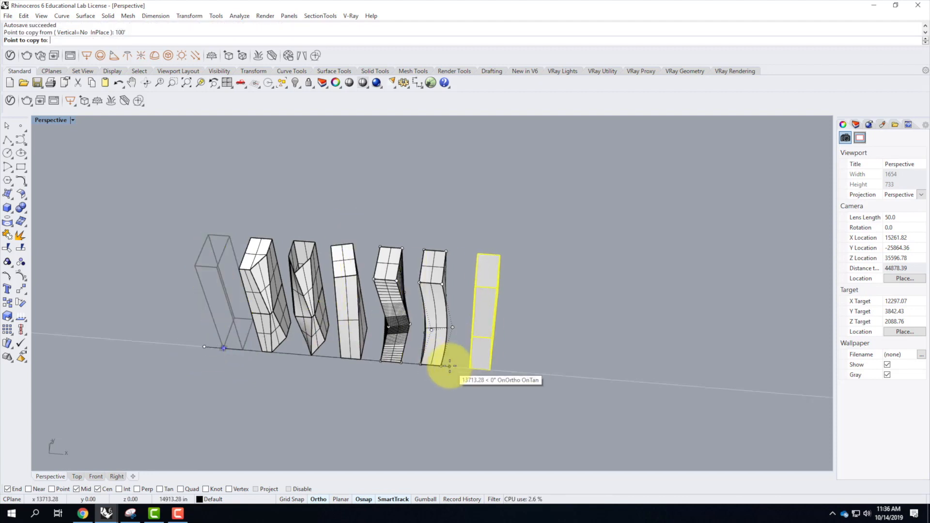
pyautogui.click(442, 365)
pyautogui.press('Return')
pyautogui.click(473, 296)
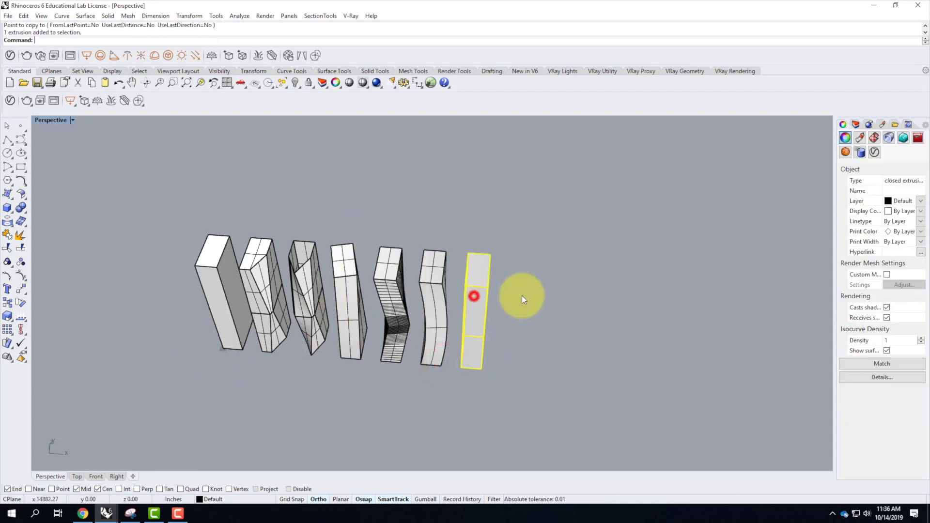
# Start a Cage Edit on the seventh tower with its bounding box as control object in World coordinates.
pyautogui.write('cageedit')
pyautogui.press('Return')
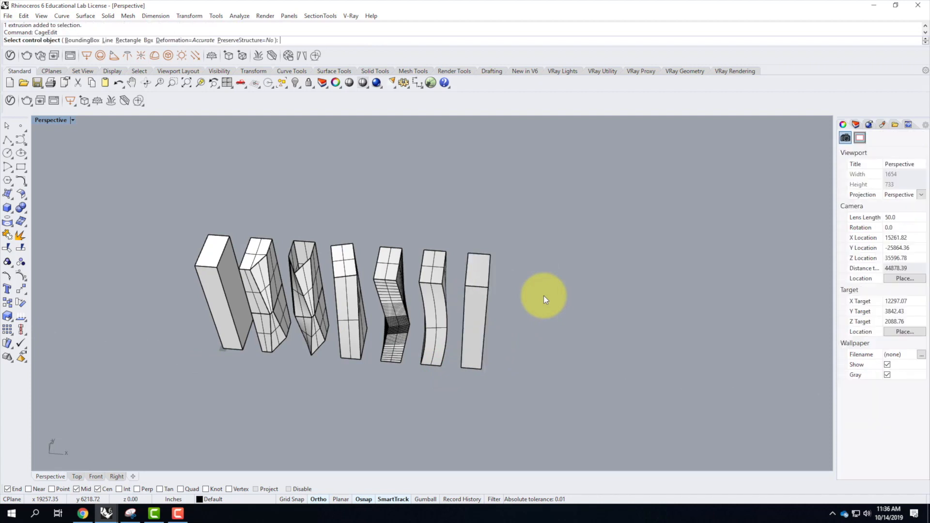
pyautogui.click(85, 40)
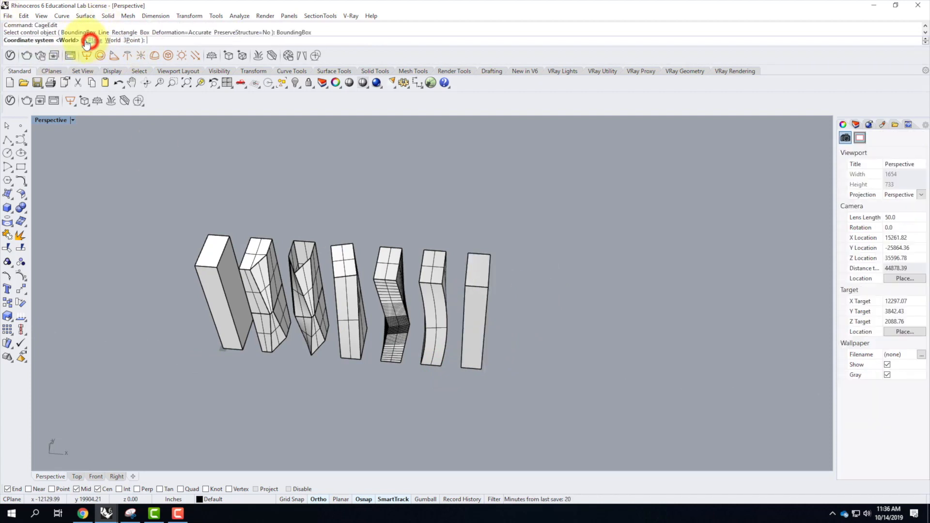
pyautogui.click(113, 41)
# Set the seventh tower's cage point counts to 3 in X, 3 in Y and 4 in Z.
pyautogui.click(80, 42)
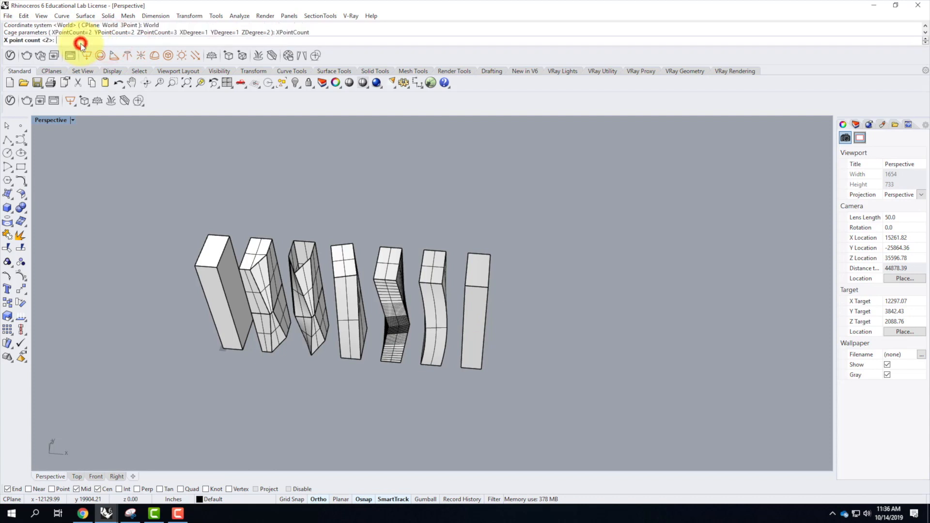
pyautogui.write('3')
pyautogui.press('Return')
pyautogui.click(110, 41)
pyautogui.write('3')
pyautogui.press('Return')
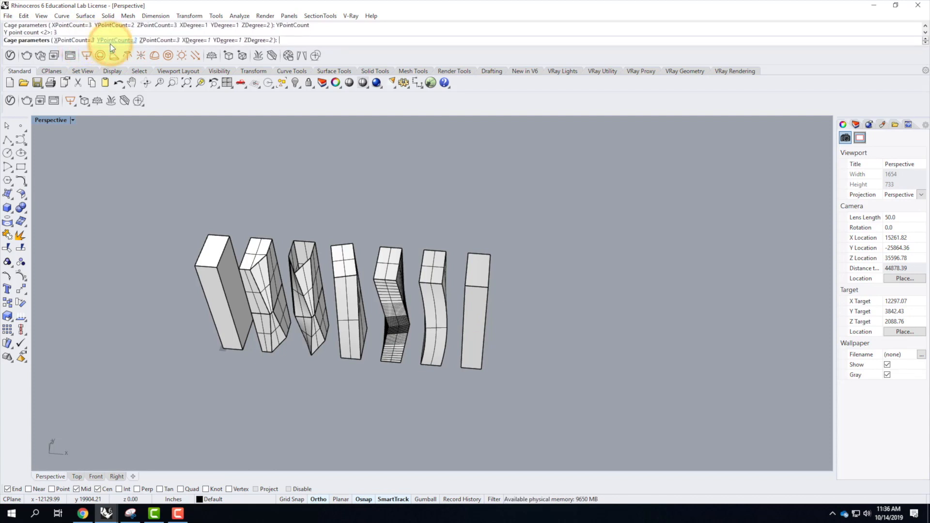
pyautogui.click(167, 42)
pyautogui.write('4')
pyautogui.press('Return')
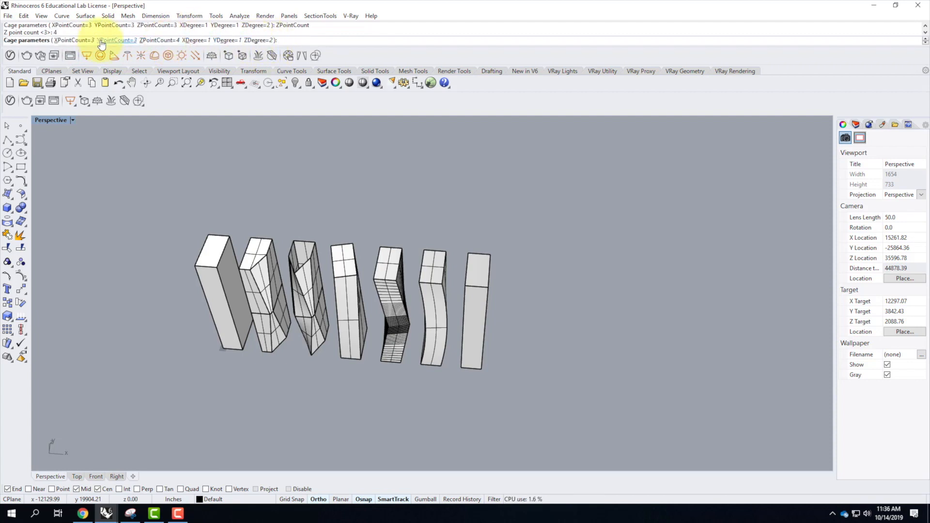
# Set the cage degrees to 2 in X, 2 in Y and 3 in Z, and apply the cage to the Global region.
pyautogui.click(194, 43)
pyautogui.write('2')
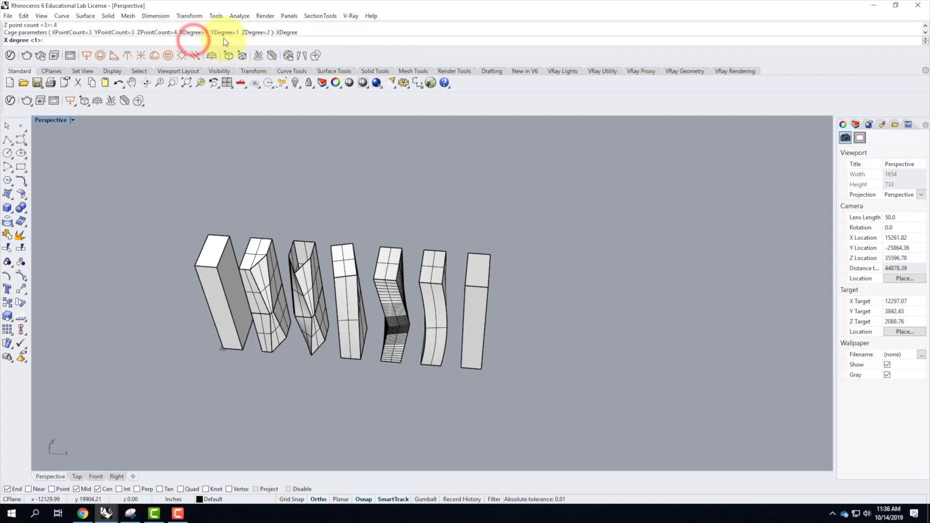
pyautogui.press('Return')
pyautogui.click(226, 41)
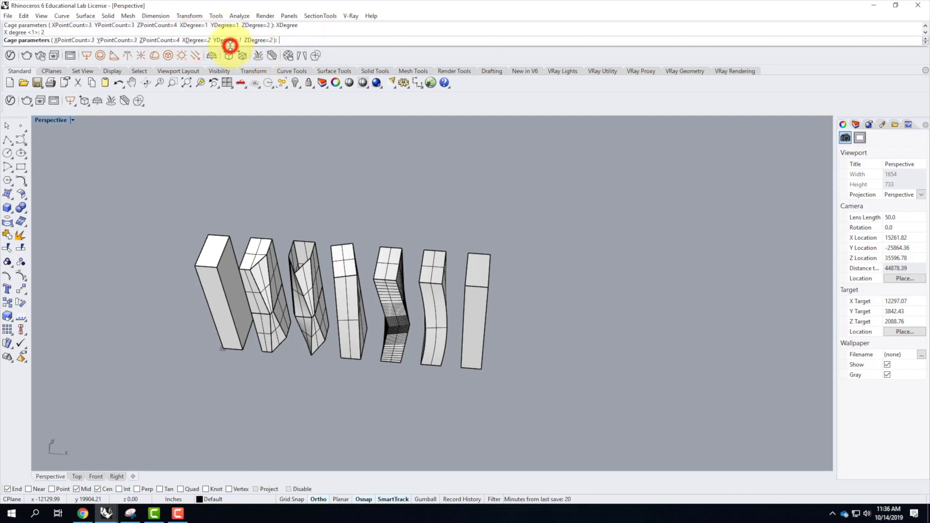
pyautogui.write('2')
pyautogui.press('Return')
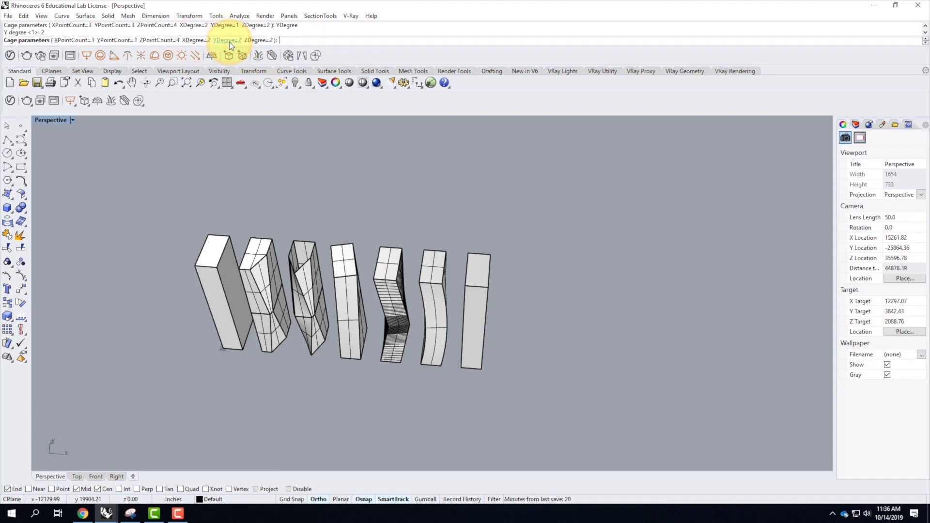
pyautogui.click(257, 40)
pyautogui.write('3')
pyautogui.press('Return')
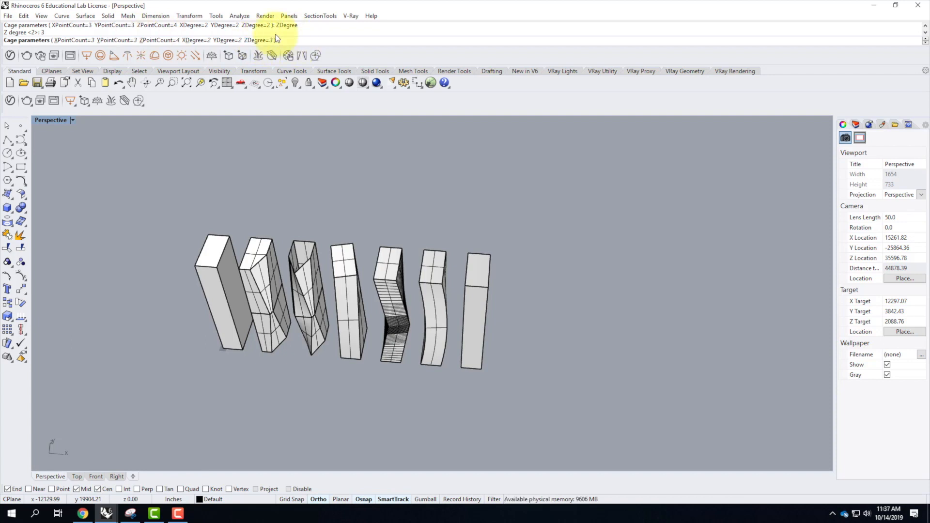
pyautogui.press('Return')
pyautogui.press('Return')
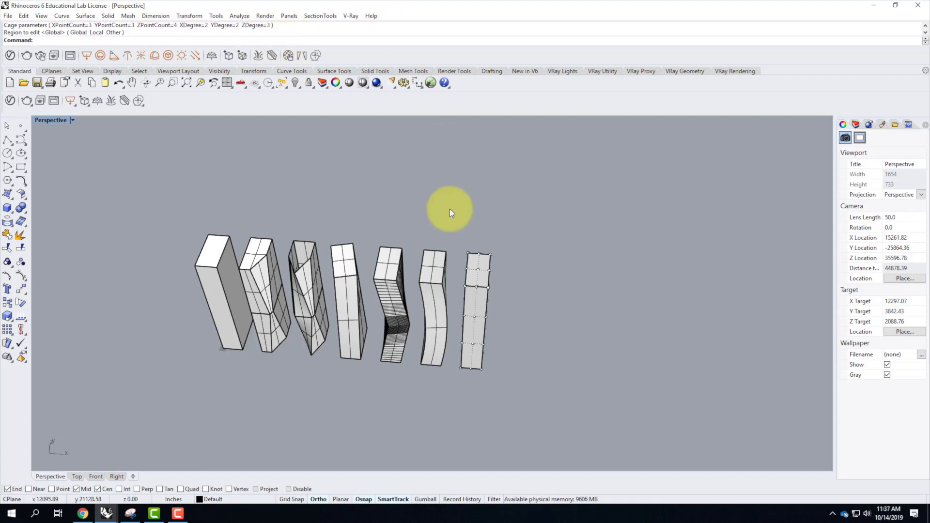
# Rotate the seventh tower's nine upper-intermediate cage points 10 degrees about their back corner point farthest from the sixth tower, using the Point snap.
pyautogui.moveTo(512, 374); pyautogui.dragTo(444, 325, button='right')
pyautogui.scroll(8, 444, 325)
pyautogui.scroll(-2, 441, 326)
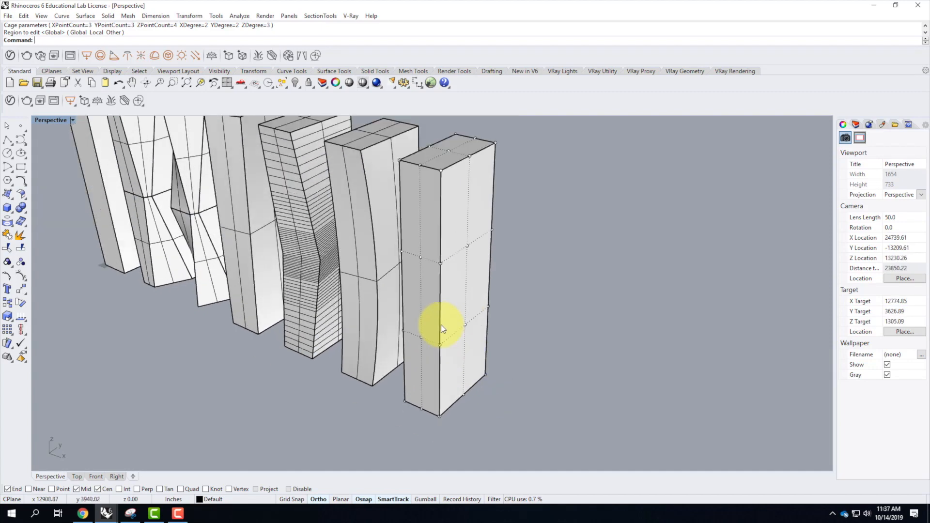
pyautogui.moveTo(444, 295); pyautogui.dragTo(484, 266, button='right')
pyautogui.moveTo(470, 170); pyautogui.dragTo(567, 245)
pyautogui.moveTo(571, 240); pyautogui.dragTo(534, 256, button='right')
pyautogui.write('Rot')
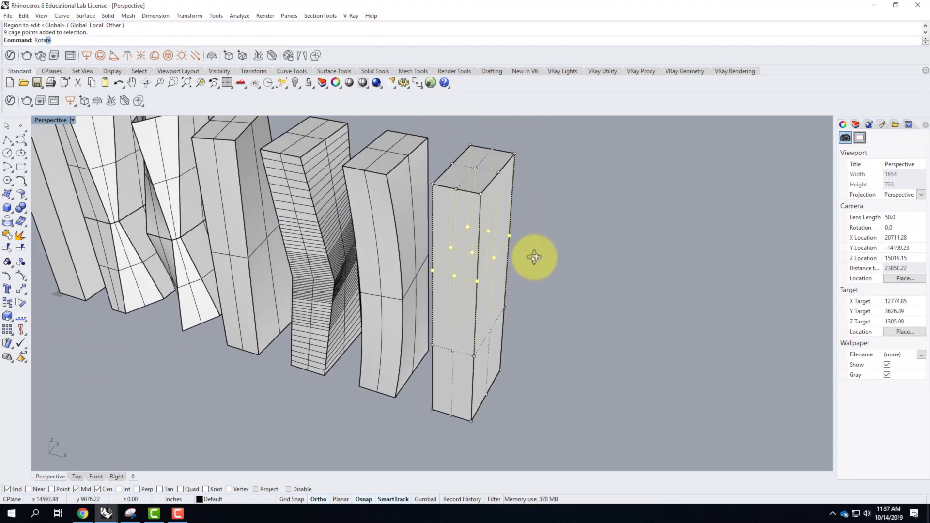
pyautogui.write('ate')
pyautogui.press('Return')
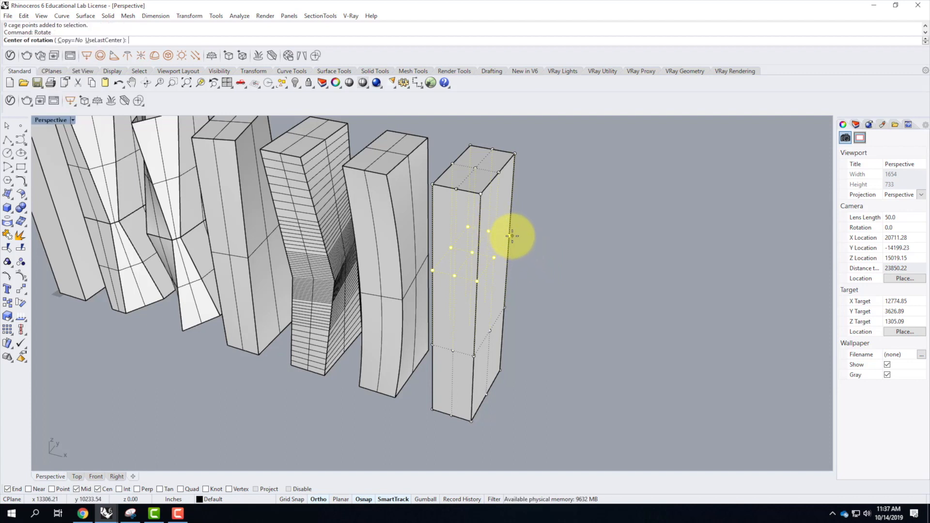
pyautogui.click(51, 489)
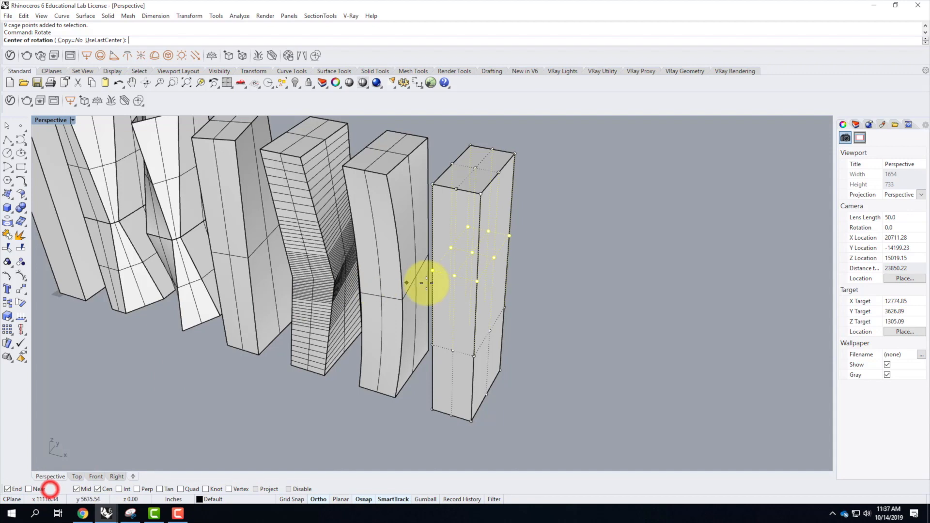
pyautogui.click(508, 238)
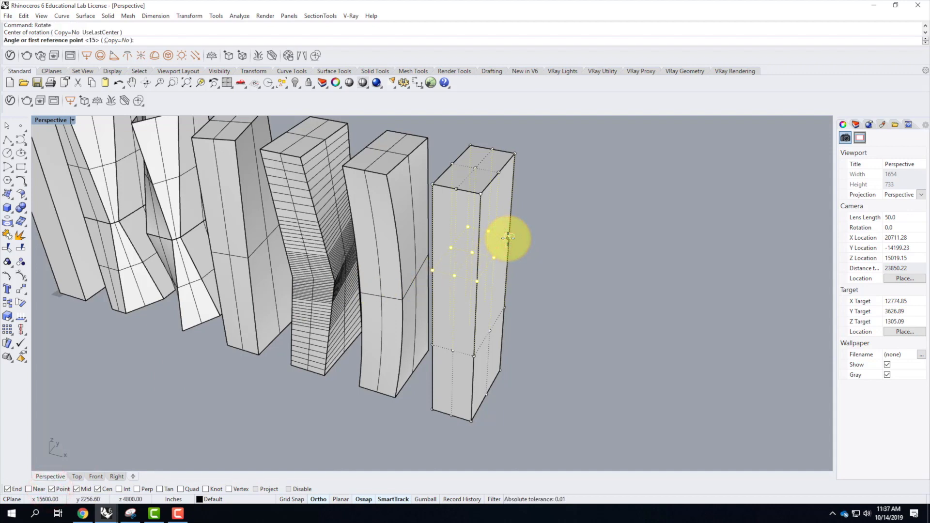
pyautogui.click(479, 284)
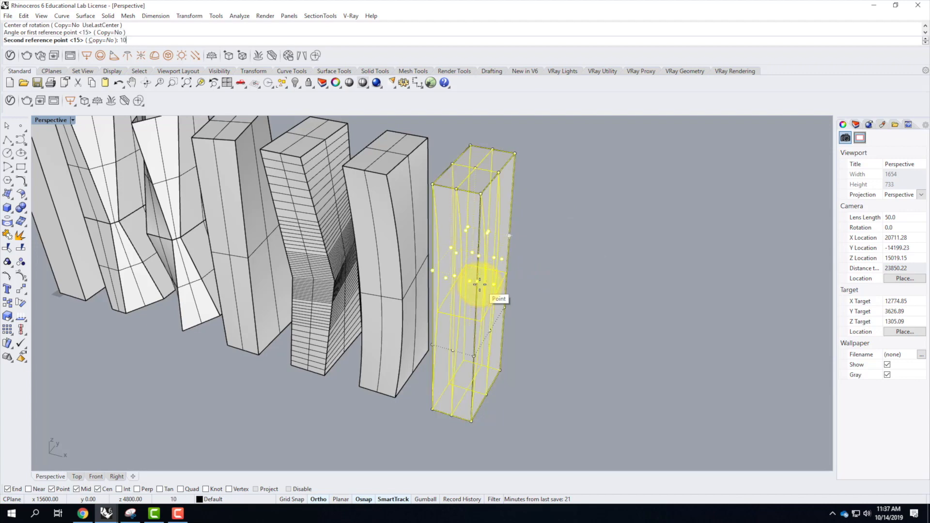
pyautogui.write('10')
pyautogui.press('Return')
# Rotate the seventh tower's lower-intermediate level of cage points -10 degrees about their back corner point farthest from the sixth tower.
pyautogui.moveTo(466, 306); pyautogui.dragTo(461, 330, button='right')
pyautogui.moveTo(456, 249); pyautogui.dragTo(560, 304)
pyautogui.press('Return')
pyautogui.click(517, 270)
pyautogui.write('-')
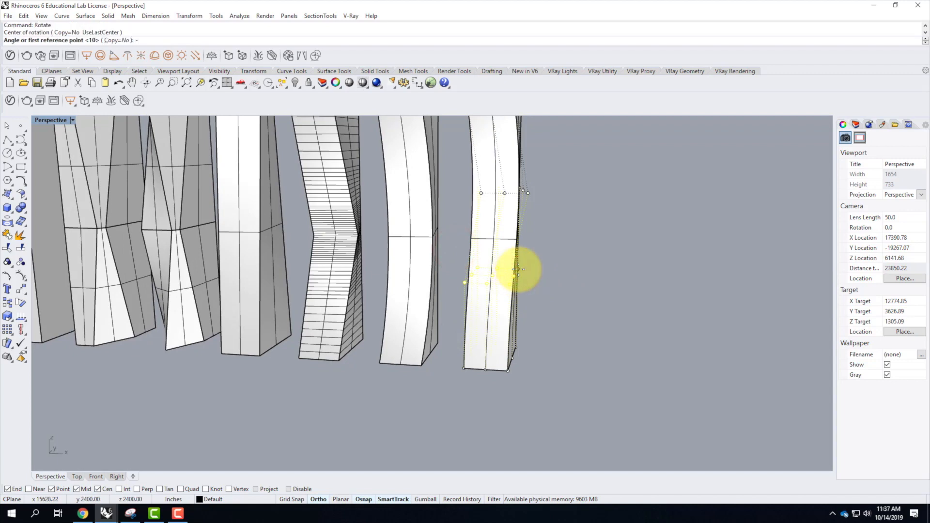
pyautogui.write('10')
pyautogui.press('Return')
# In Ghosted display, move the two intermediate cage points on the centerline of the seventh tower's outer side face outward, away from the row.
pyautogui.scroll(-5, 549, 256)
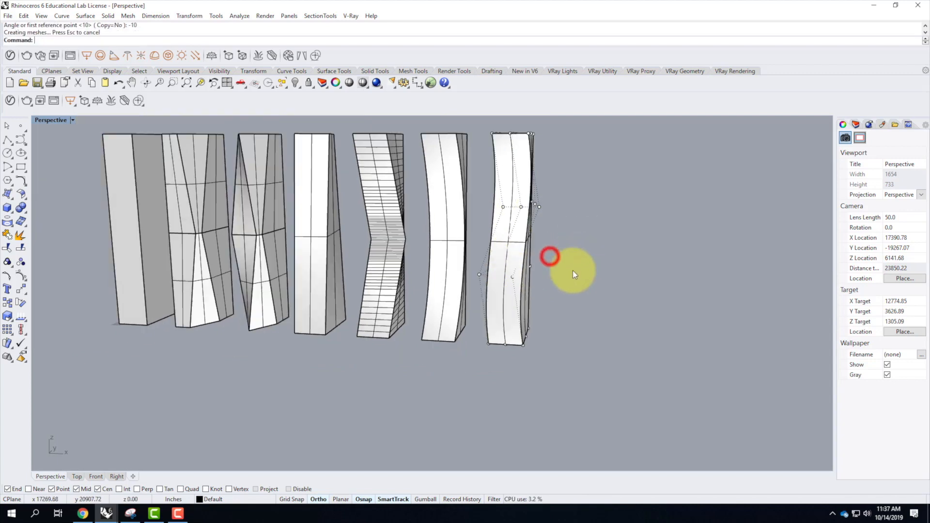
pyautogui.moveTo(553, 296); pyautogui.dragTo(546, 308, button='right')
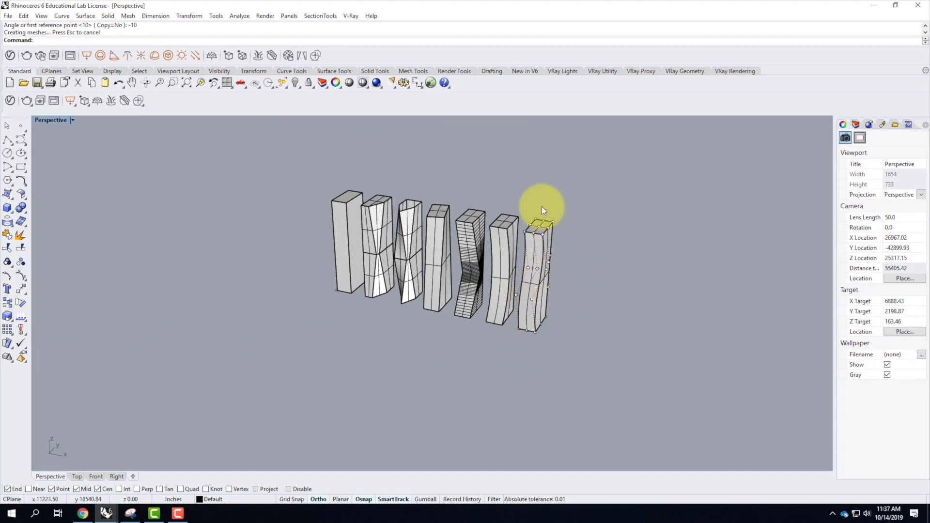
pyautogui.scroll(10, 604, 251)
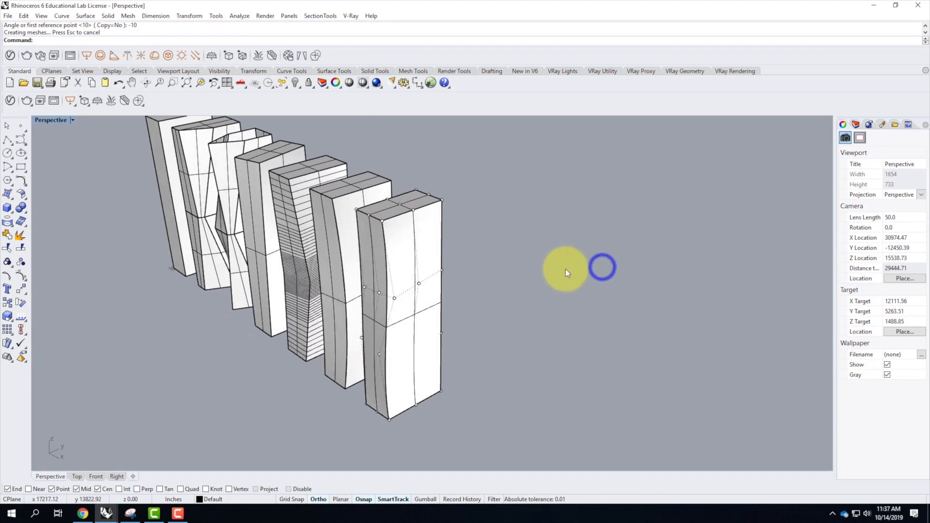
pyautogui.click(401, 288)
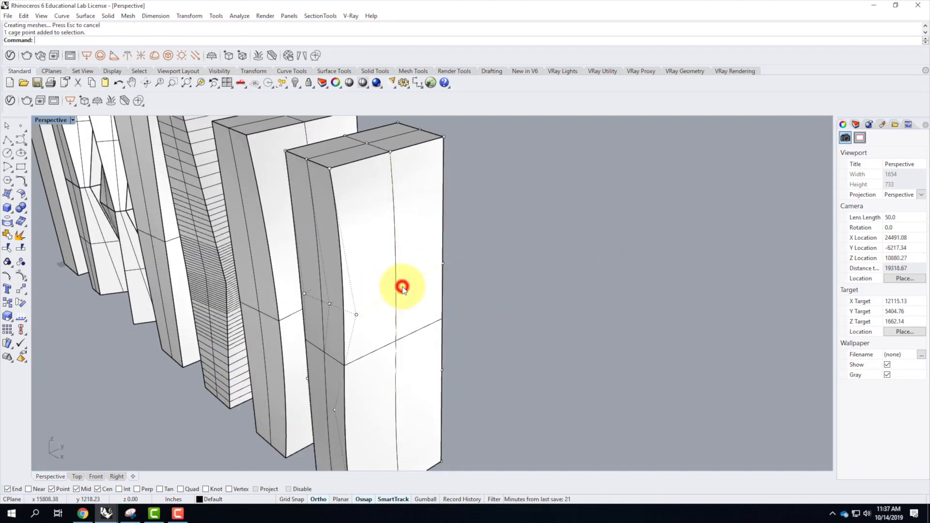
pyautogui.moveTo(397, 392); pyautogui.dragTo(469, 377, button='right')
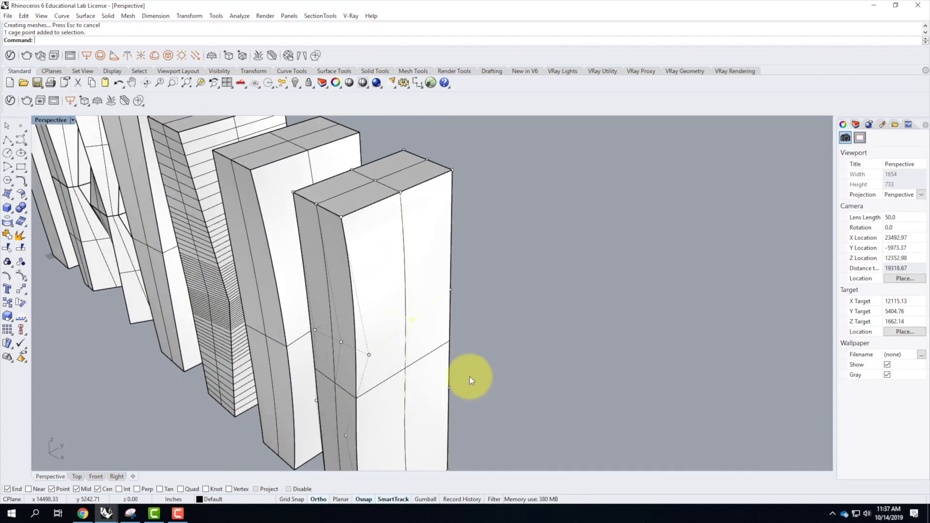
pyautogui.click(72, 120)
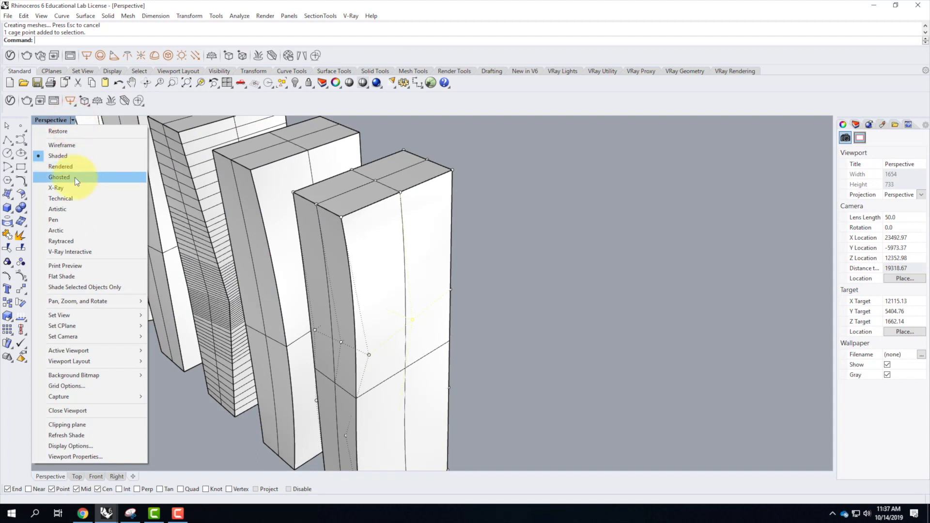
pyautogui.click(74, 177)
pyautogui.click(399, 411)
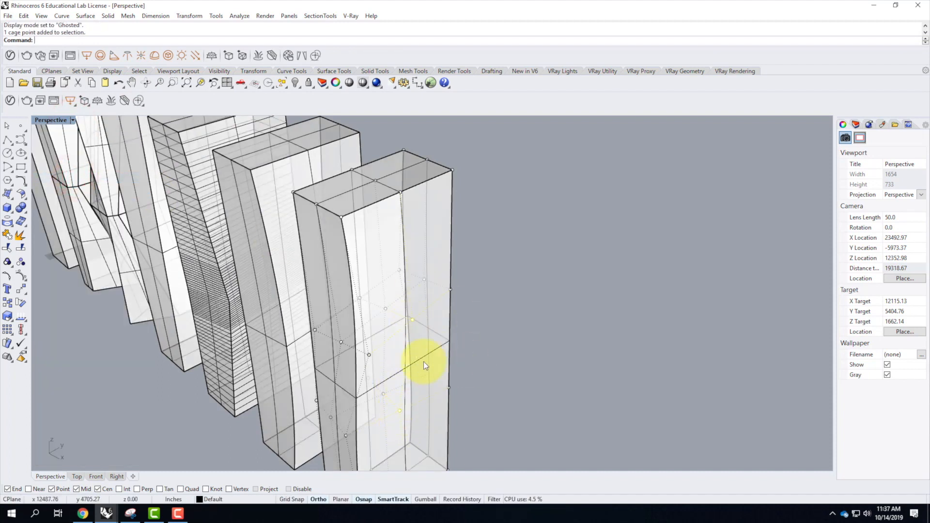
pyautogui.write('Move')
pyautogui.press('Return')
pyautogui.scroll(-8, 518, 213)
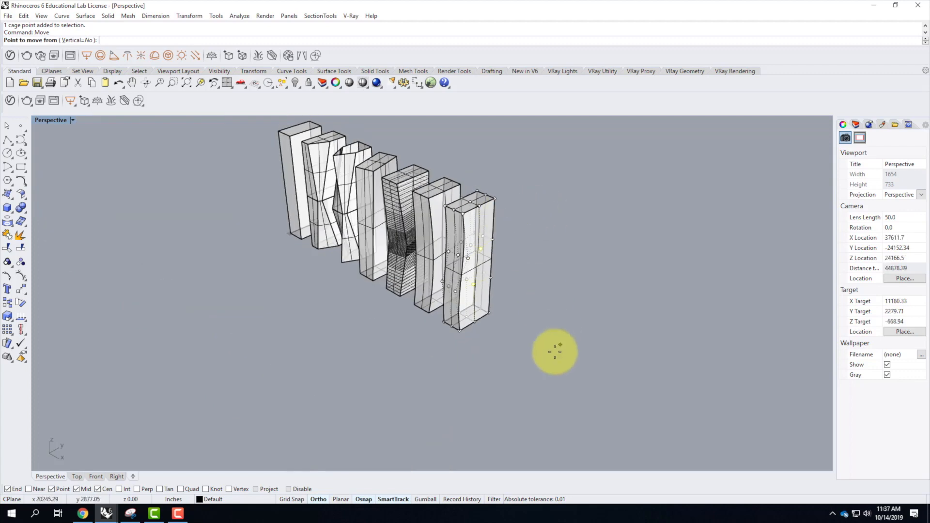
pyautogui.click(515, 344)
pyautogui.click(535, 354)
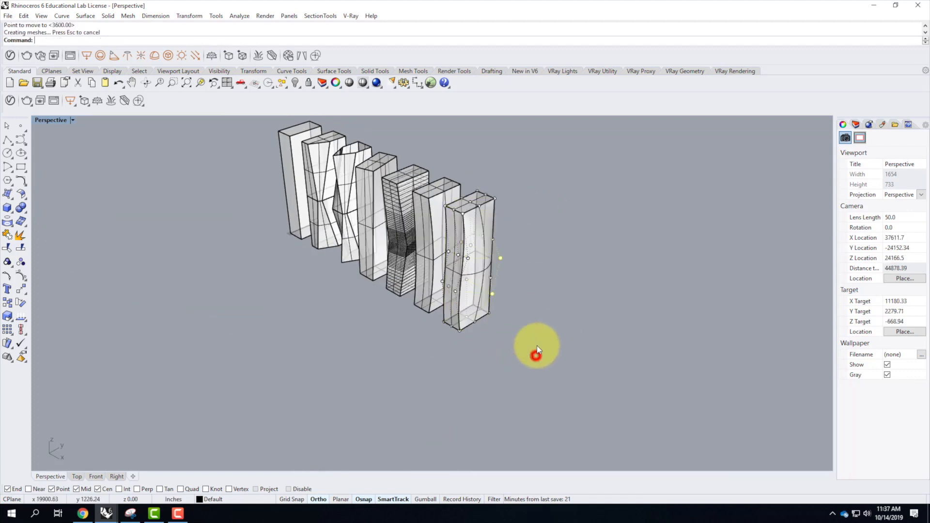
# Return the viewport to Shaded display and inspect the seventh tower's bulged outer face from several sides.
pyautogui.scroll(3, 504, 240)
pyautogui.scroll(3, 504, 239)
pyautogui.click(527, 259)
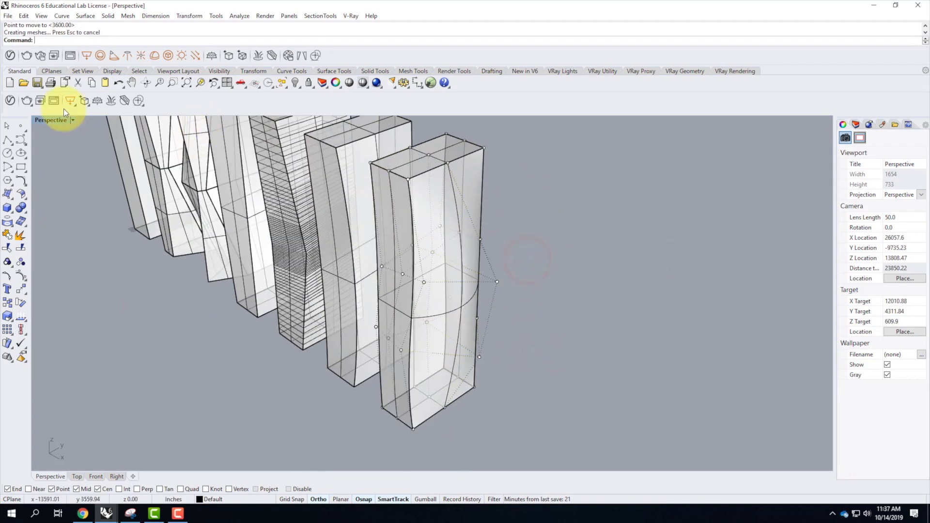
pyautogui.click(72, 121)
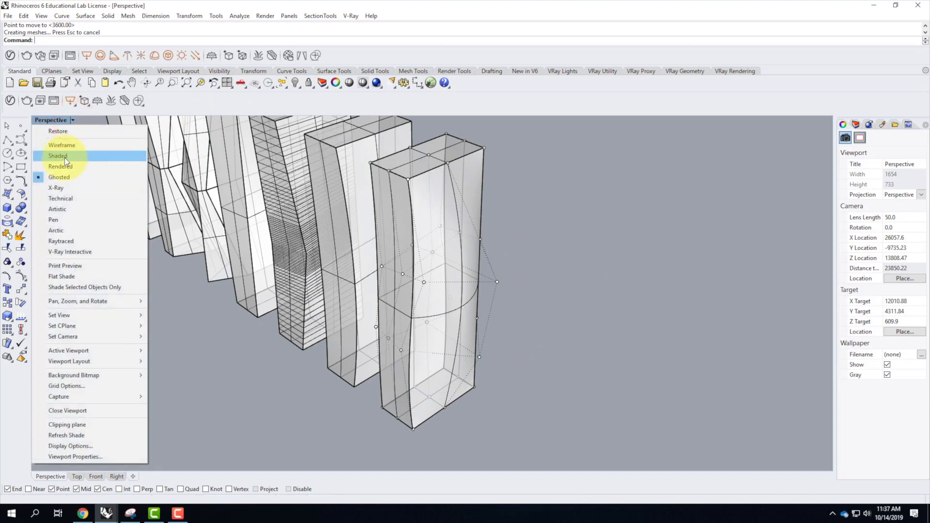
pyautogui.click(65, 157)
pyautogui.click(472, 308)
pyautogui.moveTo(588, 307); pyautogui.dragTo(344, 188, button='right')
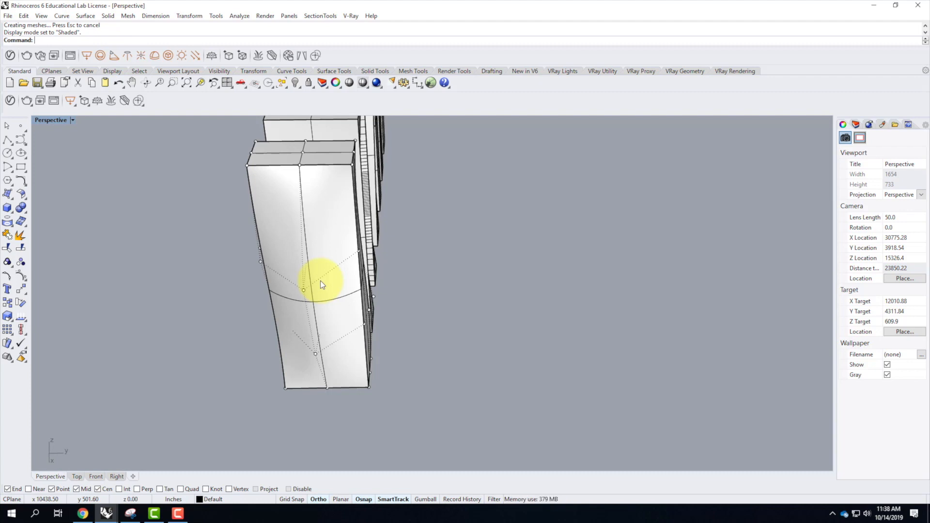
pyautogui.moveTo(293, 285); pyautogui.dragTo(376, 272, button='right')
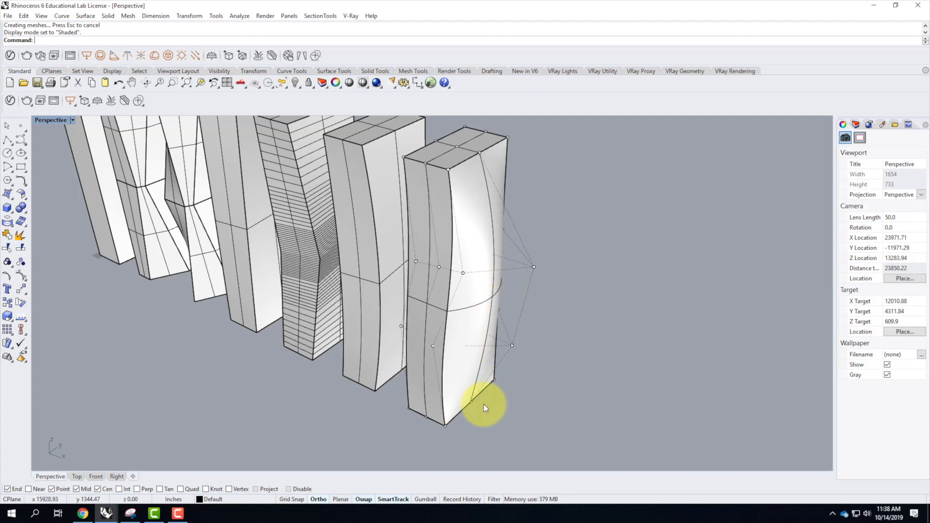
pyautogui.moveTo(426, 326)
pyautogui.mouseDown(button='right')
pyautogui.moveTo(379, 326)
pyautogui.moveTo(433, 333)
pyautogui.mouseUp(button='right')
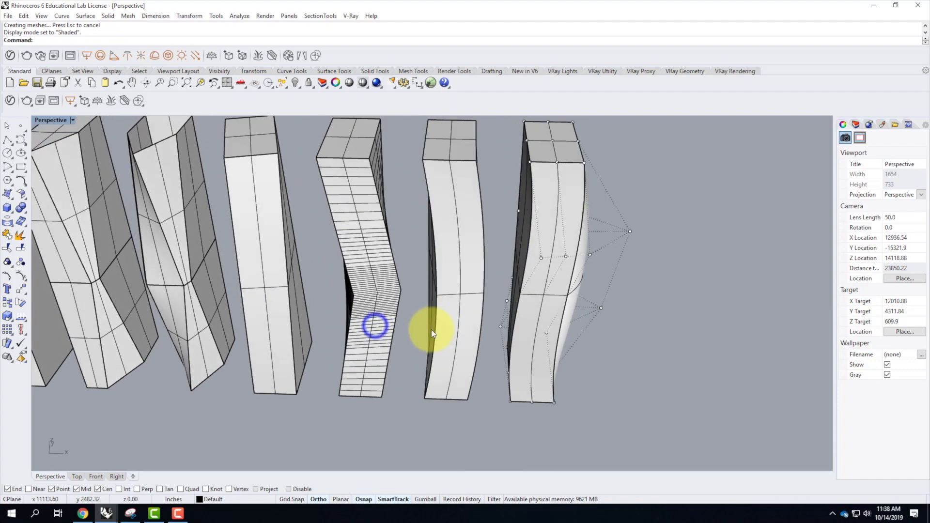
# In Ghosted display, move the six front cage points on the seventh tower's two intermediate levels forward, away from its front face.
pyautogui.scroll(4, 519, 249)
pyautogui.moveTo(602, 330); pyautogui.dragTo(581, 371, button='right')
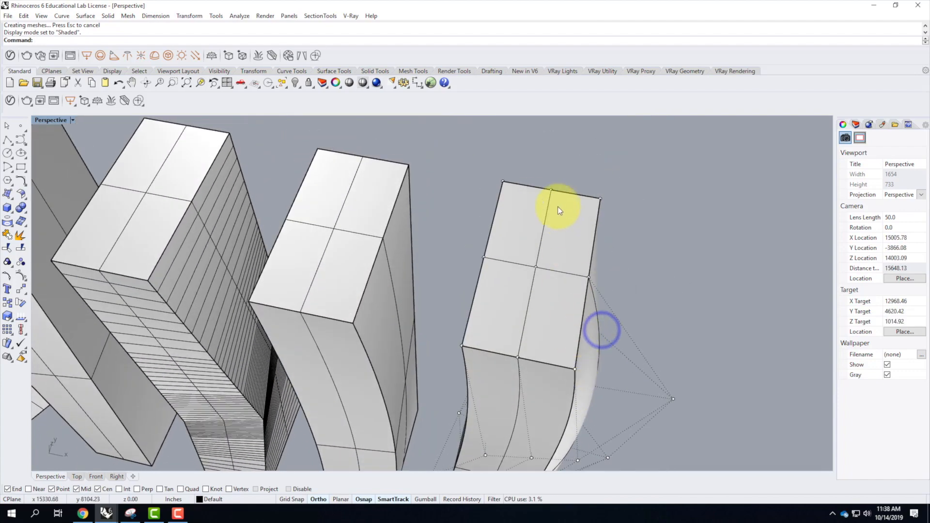
pyautogui.scroll(-8, 565, 331)
pyautogui.scroll(6, 542, 345)
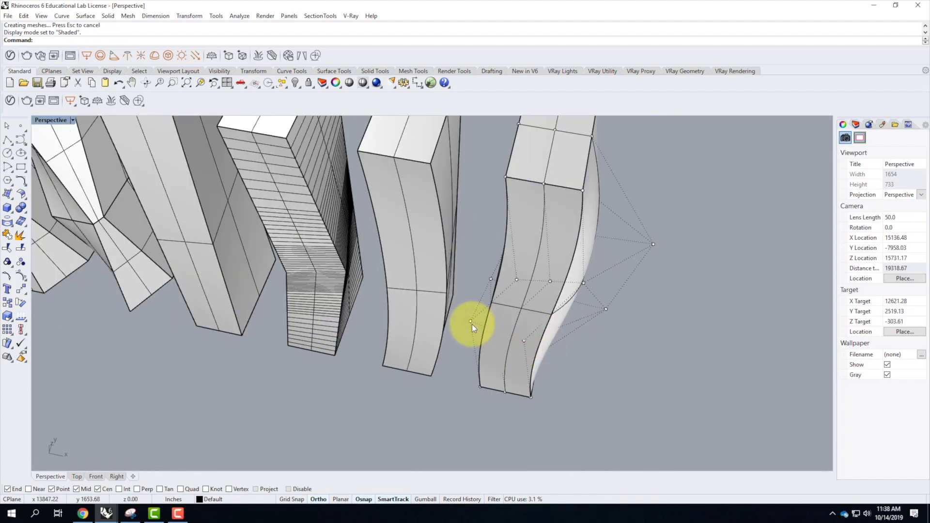
pyautogui.click(470, 322)
pyautogui.click(502, 333)
pyautogui.click(524, 341)
pyautogui.moveTo(580, 339); pyautogui.dragTo(562, 297, button='right')
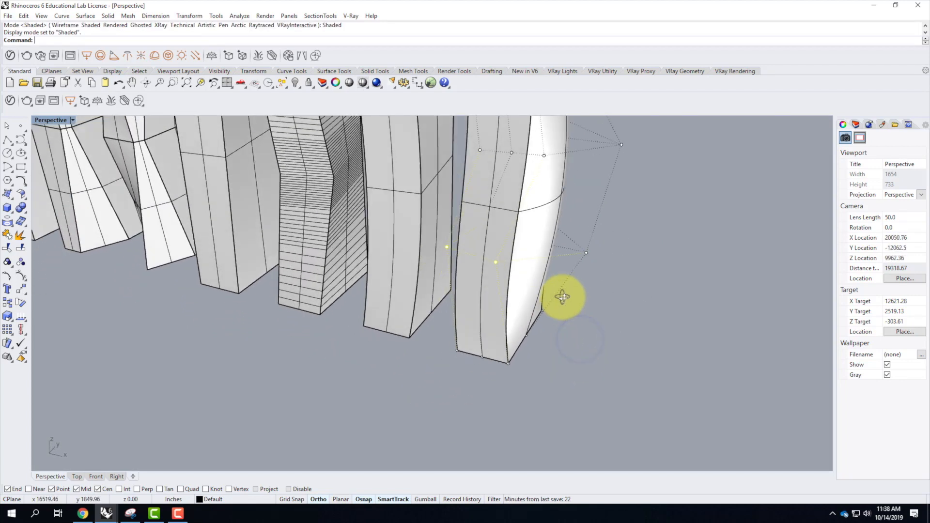
pyautogui.click(73, 119)
pyautogui.click(69, 178)
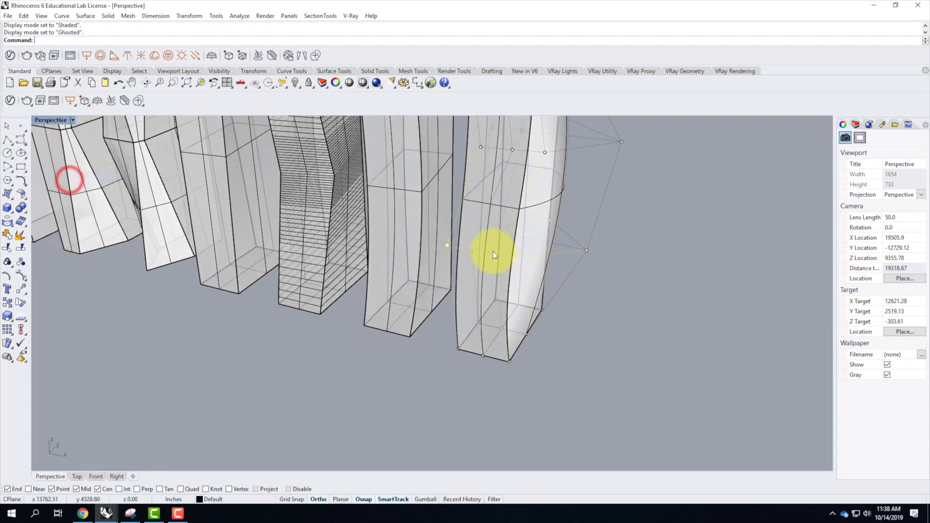
pyautogui.keyDown('shift'); pyautogui.click(472, 252); pyautogui.keyUp('shift')
pyautogui.keyDown('shift'); pyautogui.click(481, 146); pyautogui.keyUp('shift')
pyautogui.keyDown('shift'); pyautogui.click(512, 150); pyautogui.keyUp('shift')
pyautogui.keyDown('shift'); pyautogui.click(544, 152); pyautogui.keyUp('shift')
pyautogui.write('m')
pyautogui.press('Return')
pyautogui.click(622, 244)
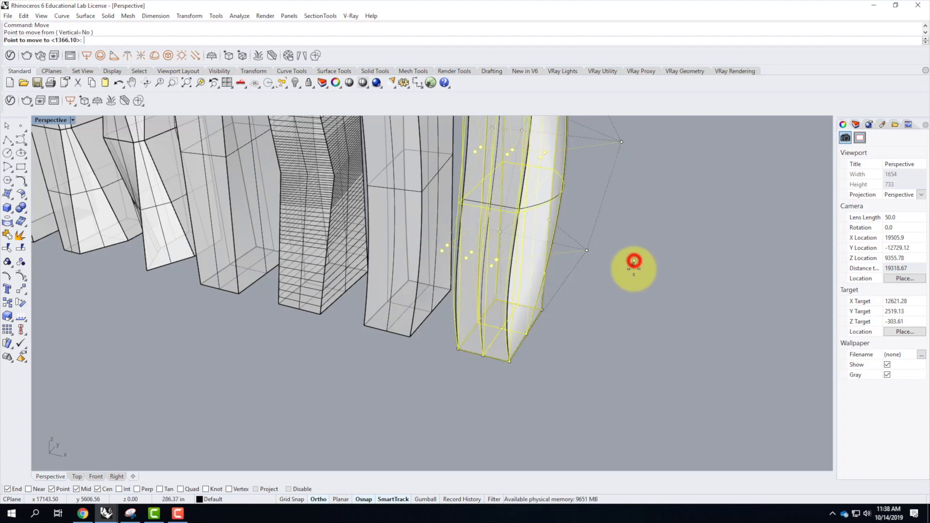
pyautogui.click(628, 279)
pyautogui.moveTo(643, 306); pyautogui.dragTo(586, 347, button='right')
pyautogui.click(588, 344)
pyautogui.moveTo(496, 363); pyautogui.dragTo(589, 327, button='right')
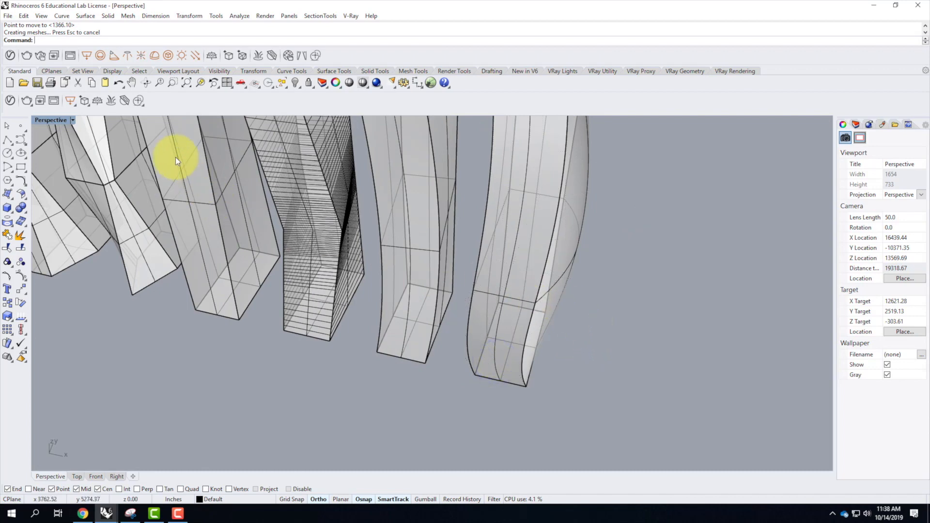
# Return the viewport to Shaded display and review the whole row of seven towers.
pyautogui.click(73, 120)
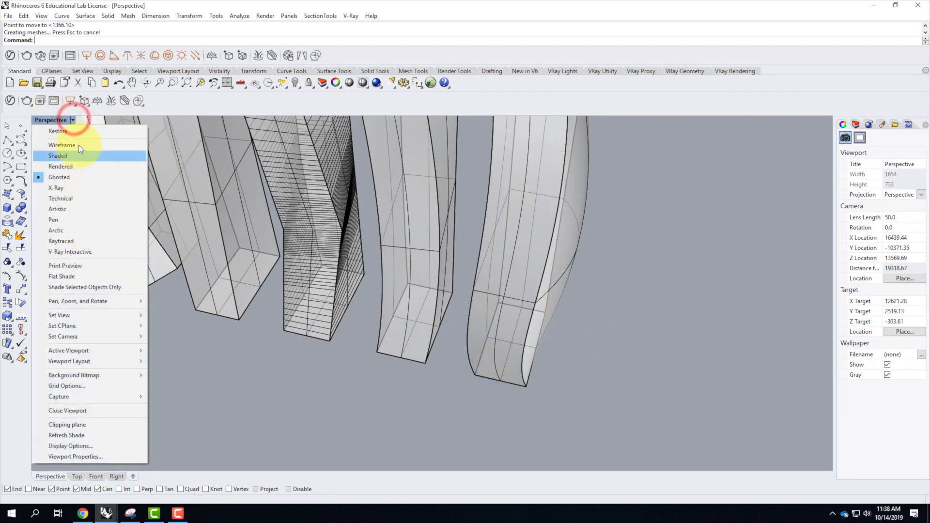
pyautogui.moveTo(82, 318)
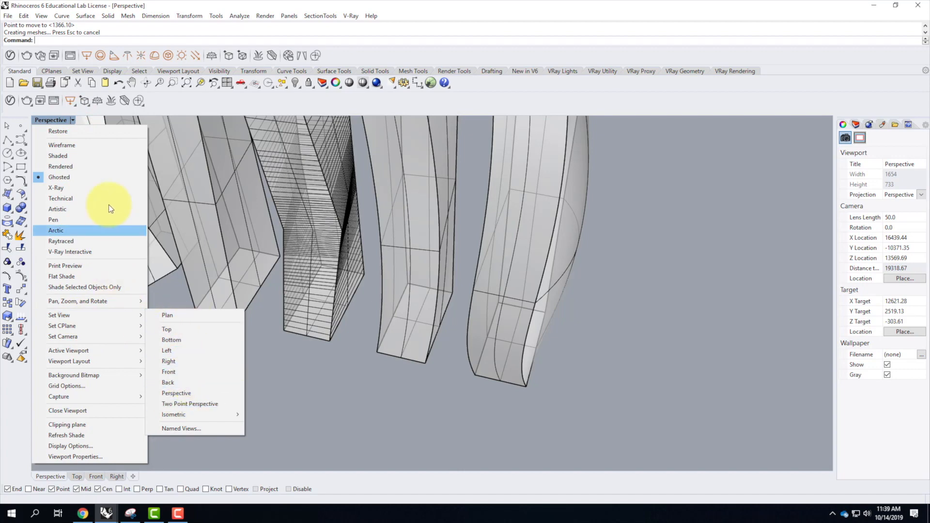
pyautogui.click(105, 156)
pyautogui.scroll(-5, 573, 324)
pyautogui.moveTo(560, 341); pyautogui.dragTo(624, 331, button='right')
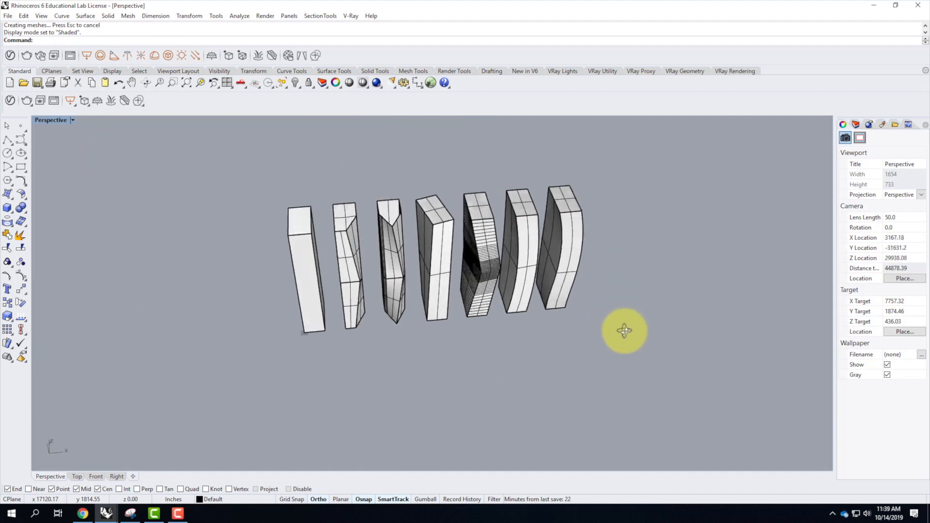
pyautogui.scroll(3, 479, 237)
pyautogui.moveTo(516, 252); pyautogui.dragTo(466, 245, button='right')
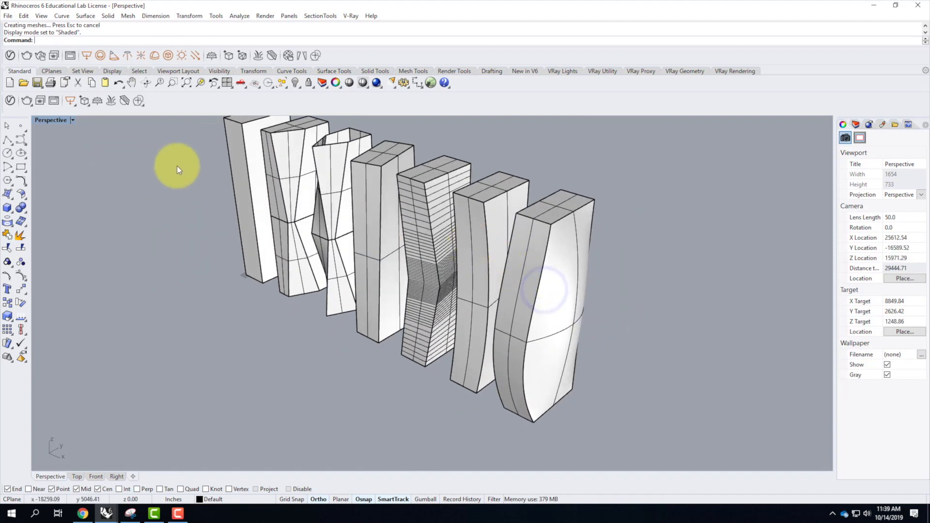
# Join the second tower's separate surfaces and polysurfaces into one closed solid.
pyautogui.click(241, 156)
pyautogui.click(216, 263)
pyautogui.moveTo(219, 221); pyautogui.dragTo(259, 270, button='right')
pyautogui.click(266, 280)
pyautogui.keyDown('shift'); pyautogui.click(251, 208); pyautogui.keyUp('shift')
pyautogui.keyDown('shift'); pyautogui.click(266, 336); pyautogui.keyUp('shift')
pyautogui.moveTo(306, 382); pyautogui.dragTo(286, 247, button='right')
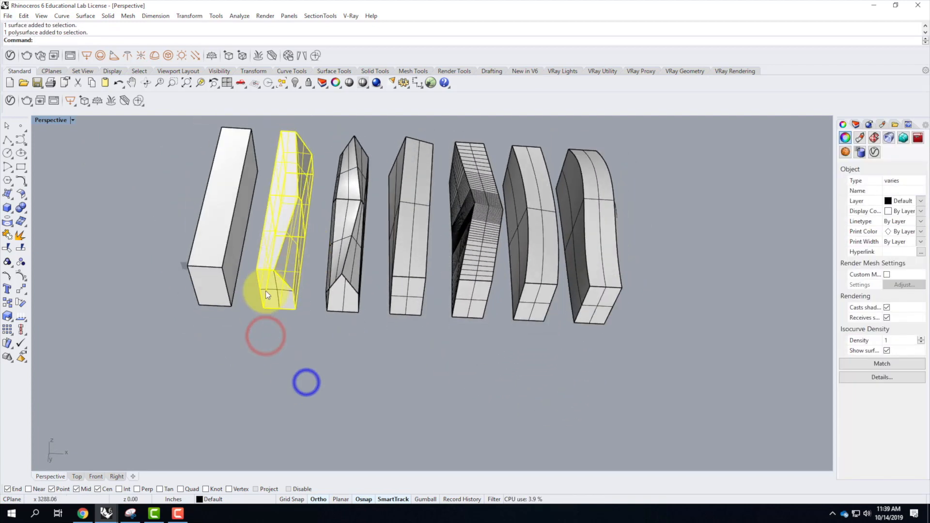
pyautogui.rightClick(268, 288)
pyautogui.moveTo(332, 190); pyautogui.dragTo(322, 365, button='right')
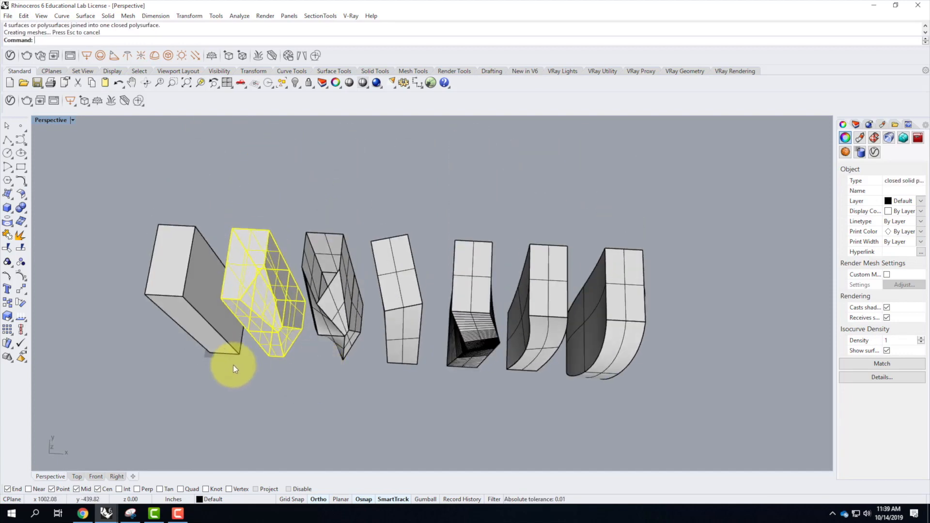
# Copy the second tower past the seventh, measuring from the first tower's front base corner to the seventh tower's matching corner.
pyautogui.press('Return')
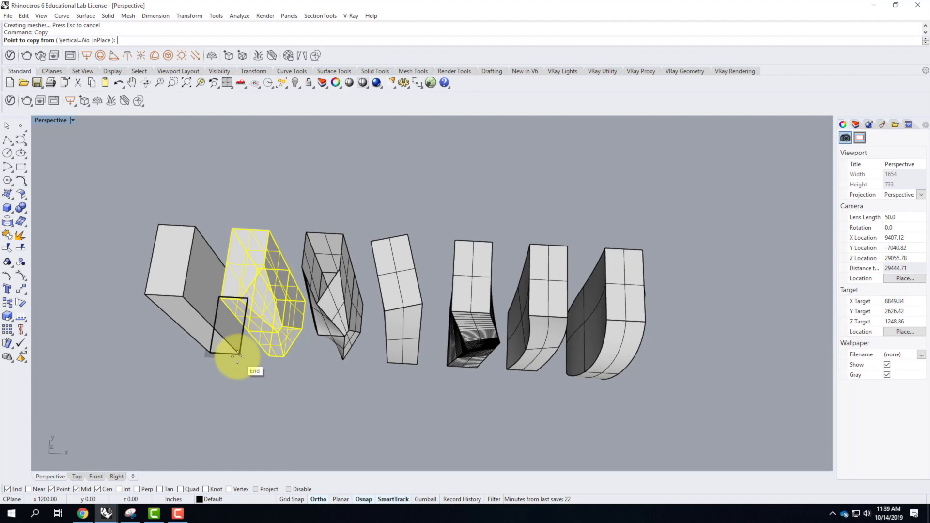
pyautogui.click(239, 354)
pyautogui.moveTo(636, 383)
pyautogui.mouseDown(button='right')
pyautogui.moveTo(600, 342)
pyautogui.moveTo(579, 403)
pyautogui.mouseUp(button='right')
pyautogui.click(576, 414)
pyautogui.press('Return')
pyautogui.scroll(-4, 262, 281)
pyautogui.scroll(4, 426, 331)
# Start a cage edit of the new eighth tower with a bounding box in World coordinates as the control object.
pyautogui.click(494, 322)
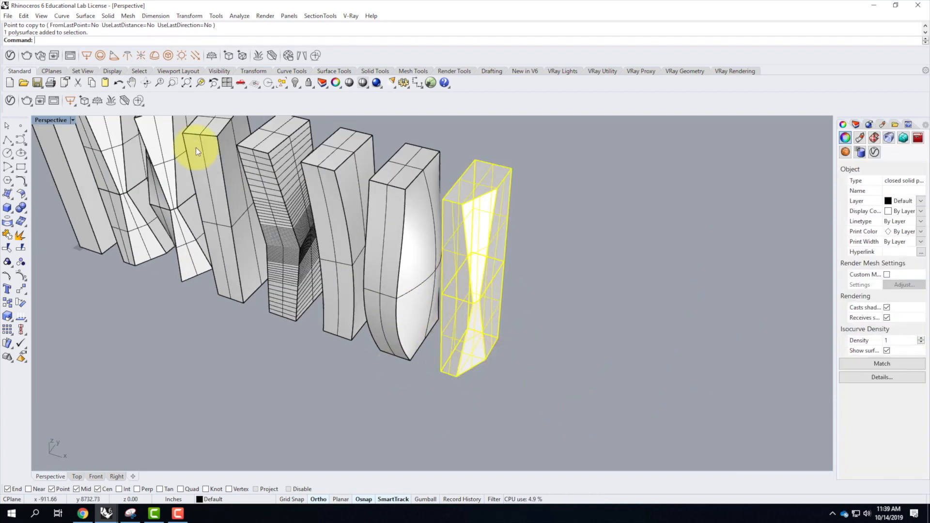
pyautogui.write('CageEdit')
pyautogui.press('Return')
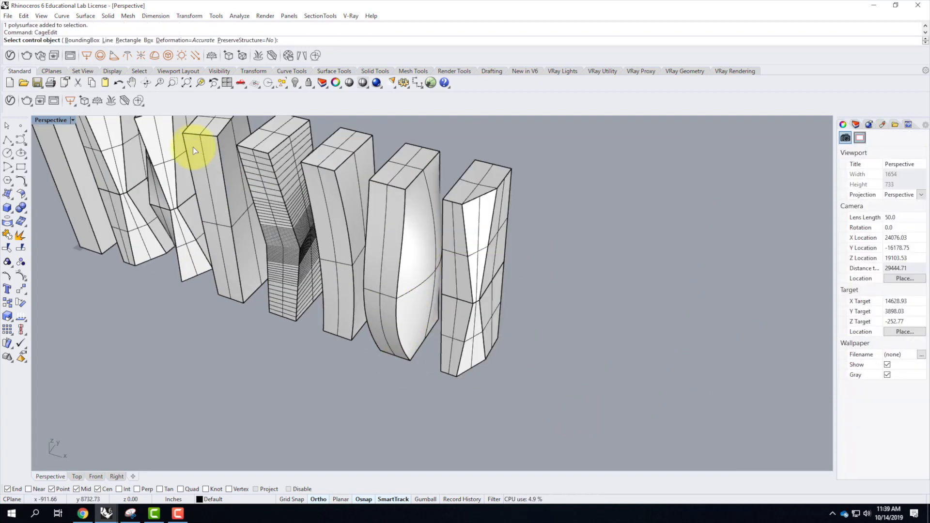
pyautogui.click(80, 41)
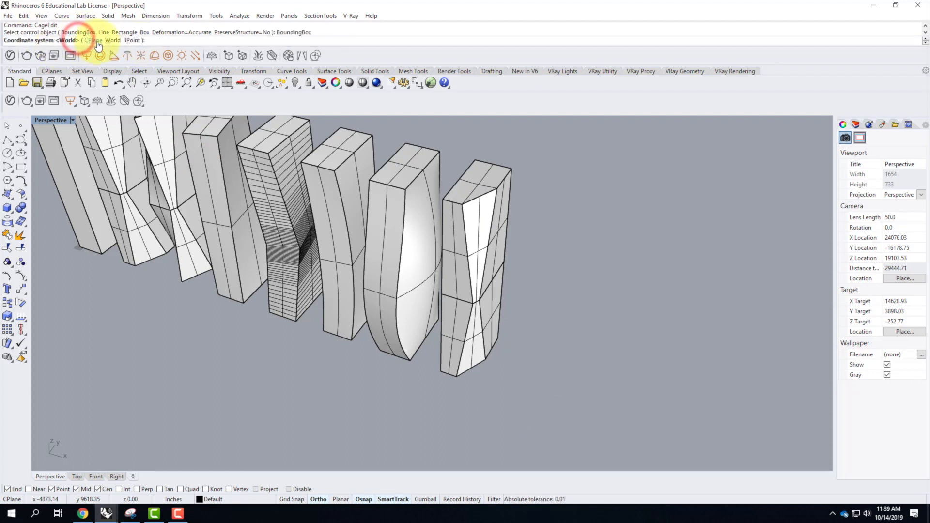
pyautogui.click(110, 40)
# Set the eighth tower's cage to 2 X, 2 Y and 3 Z points and accept the Global edit region.
pyautogui.click(73, 41)
pyautogui.write('2')
pyautogui.press('Return')
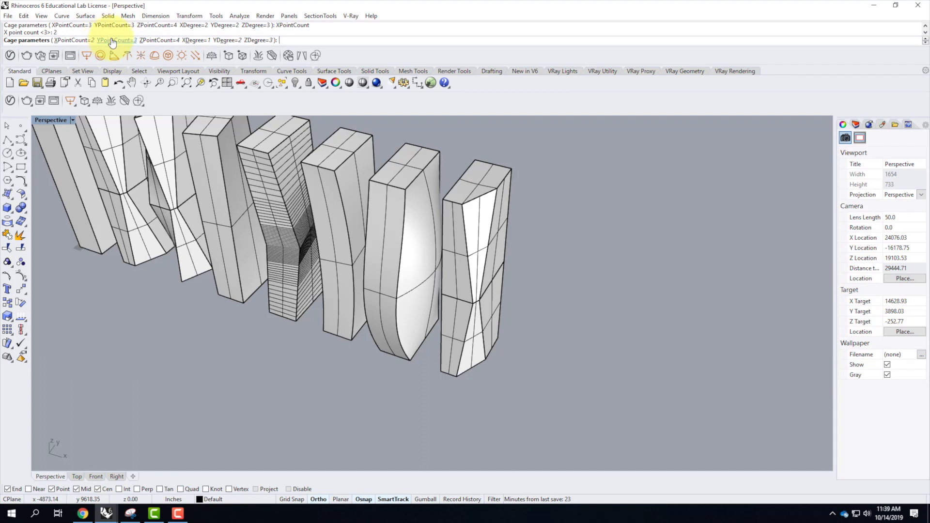
pyautogui.click(112, 40)
pyautogui.write('2')
pyautogui.press('Return')
pyautogui.click(167, 41)
pyautogui.write('3')
pyautogui.press('Return')
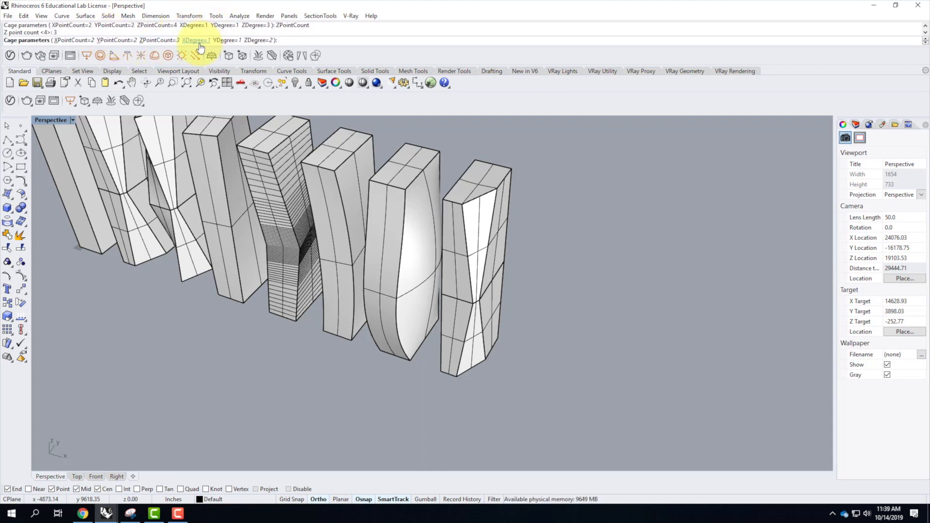
pyautogui.press('Return')
pyautogui.press('Return')
# Rotate the eighth tower's four middle-level cage points -10 degrees about their back corner point farthest from the seventh tower.
pyautogui.moveTo(453, 308); pyautogui.dragTo(465, 292, button='right')
pyautogui.scroll(6, 481, 295)
pyautogui.scroll(-6, 483, 308)
pyautogui.moveTo(489, 229); pyautogui.dragTo(564, 305)
pyautogui.moveTo(573, 308); pyautogui.dragTo(537, 313, button='right')
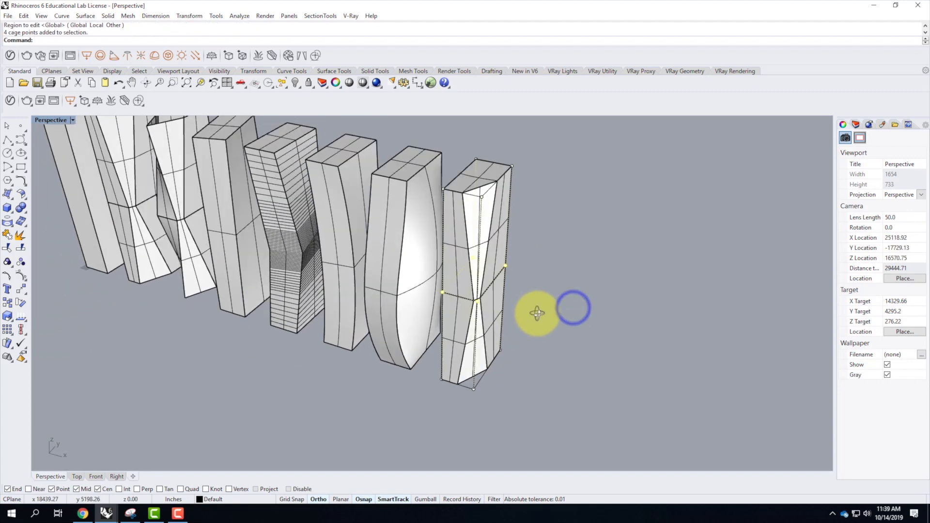
pyautogui.write('Roa')
pyautogui.press('BackSpace')
pyautogui.write('tate')
pyautogui.press('Return')
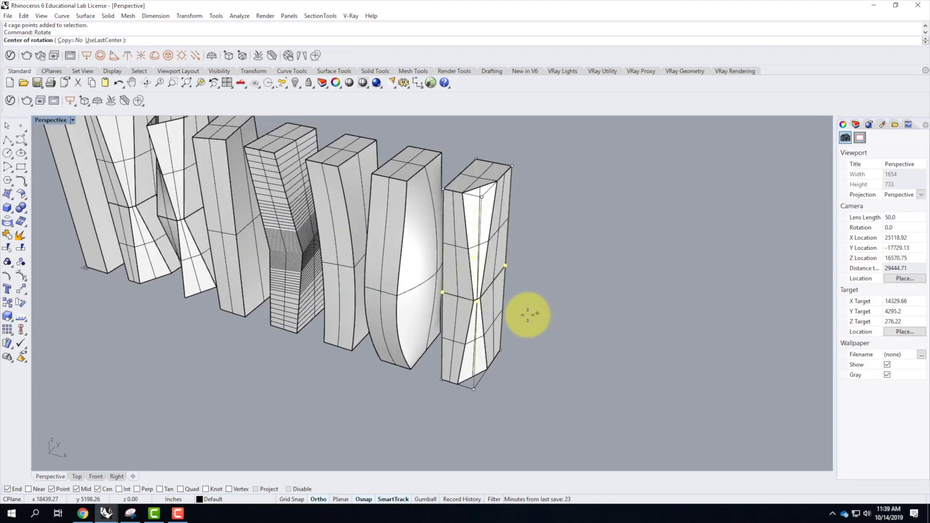
pyautogui.click(506, 264)
pyautogui.write('-10')
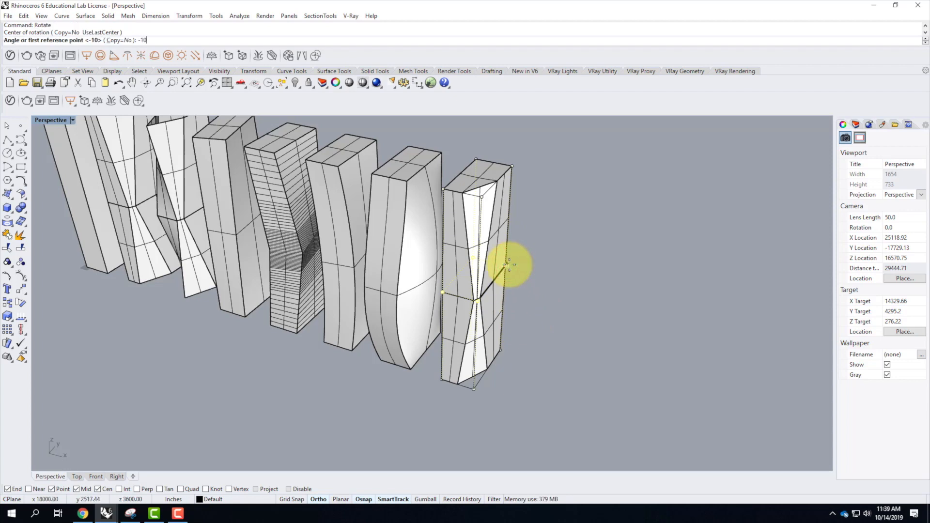
pyautogui.press('Return')
# Rotate the eighth tower's four top cage points 10 degrees about their back corner point farthest from the seventh tower.
pyautogui.moveTo(452, 192); pyautogui.dragTo(485, 180, button='right')
pyautogui.moveTo(485, 121); pyautogui.dragTo(556, 168)
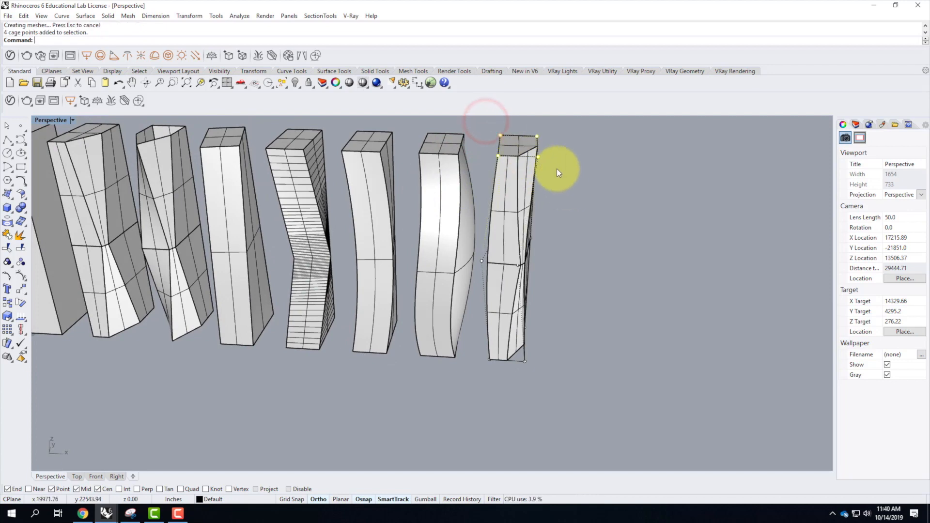
pyautogui.press('Return')
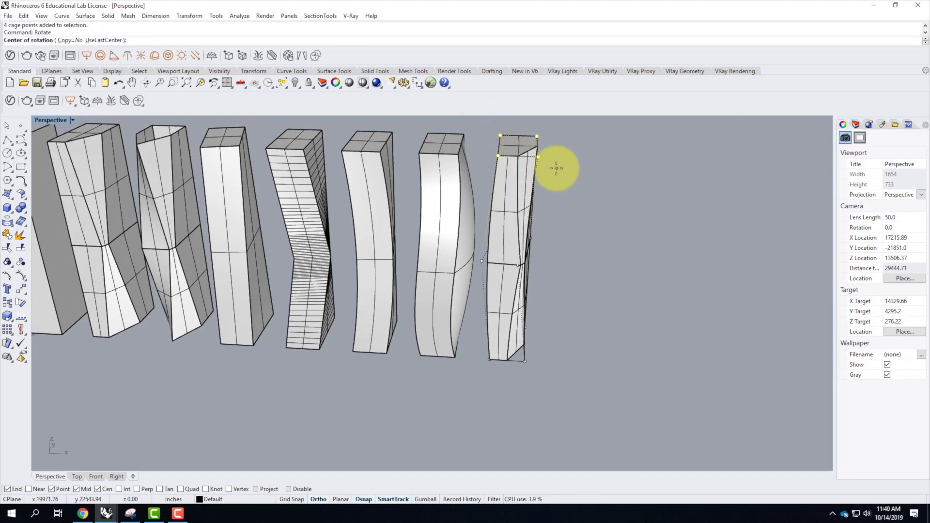
pyautogui.click(536, 137)
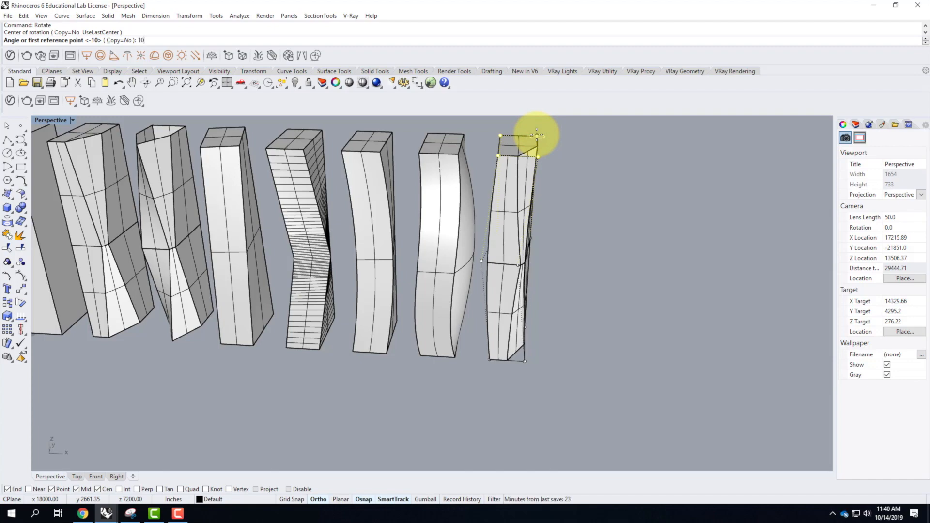
pyautogui.write('10')
pyautogui.press('Return')
# Inspect the eighth tower's twisted form from several sides and compare it with the rest of the row.
pyautogui.moveTo(635, 292); pyautogui.dragTo(610, 312, button='right')
pyautogui.scroll(4, 492, 390)
pyautogui.moveTo(493, 389); pyautogui.dragTo(482, 377, button='right')
pyautogui.scroll(-8, 491, 397)
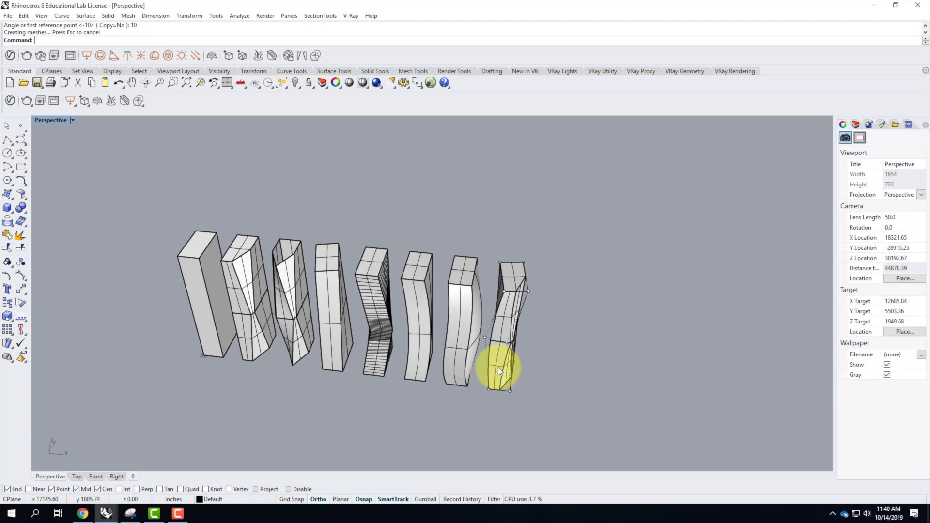
pyautogui.scroll(4, 503, 284)
pyautogui.moveTo(597, 411)
pyautogui.mouseDown(button='right')
pyautogui.moveTo(508, 360)
pyautogui.moveTo(408, 260)
pyautogui.moveTo(406, 396)
pyautogui.mouseUp(button='right')
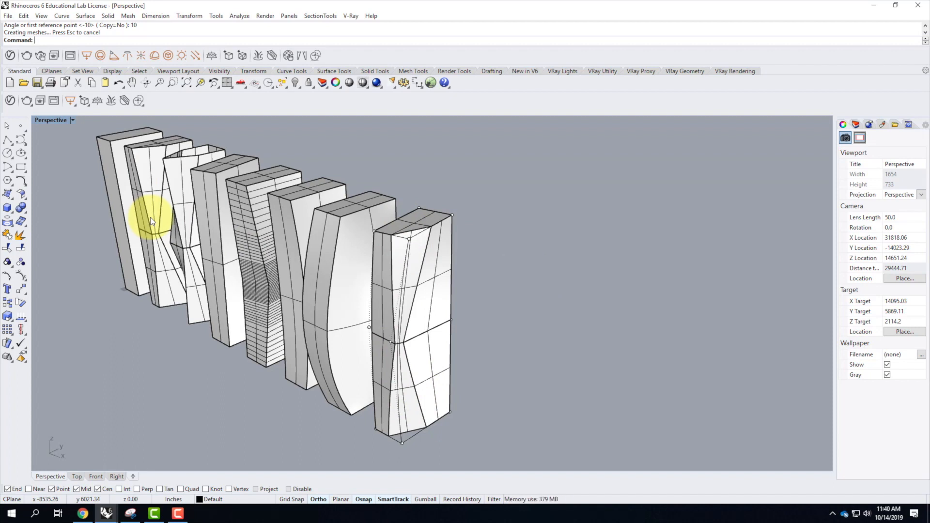
pyautogui.click(143, 180)
pyautogui.moveTo(142, 178); pyautogui.dragTo(300, 255, button='right')
# Try to rotate the eighth tower's four top cage points 25 degrees about the same back corner point.
pyautogui.moveTo(453, 208); pyautogui.dragTo(516, 275)
pyautogui.press('Return')
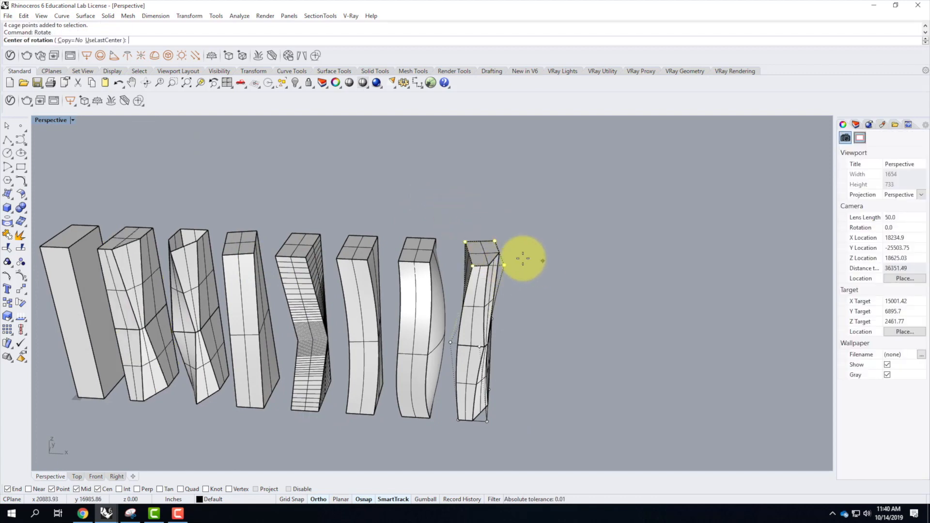
pyautogui.click(494, 239)
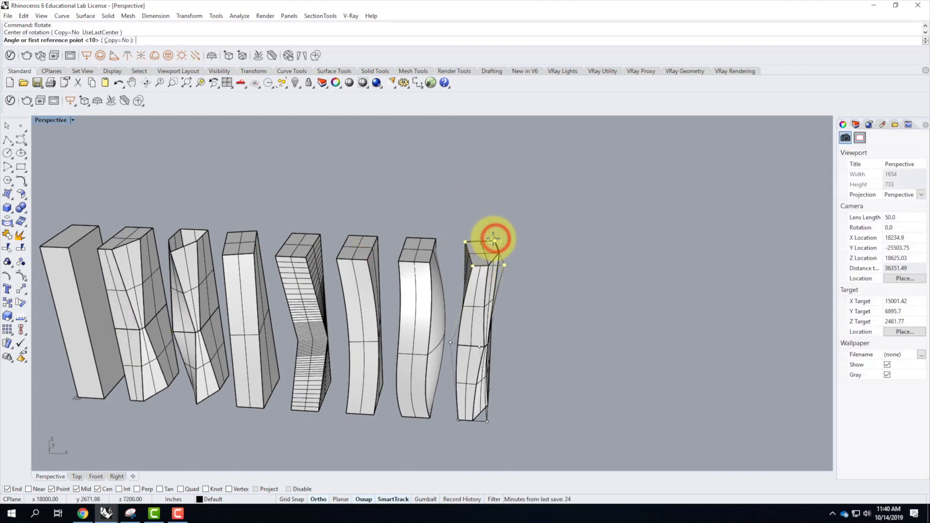
pyautogui.write('25')
pyautogui.press('Return')
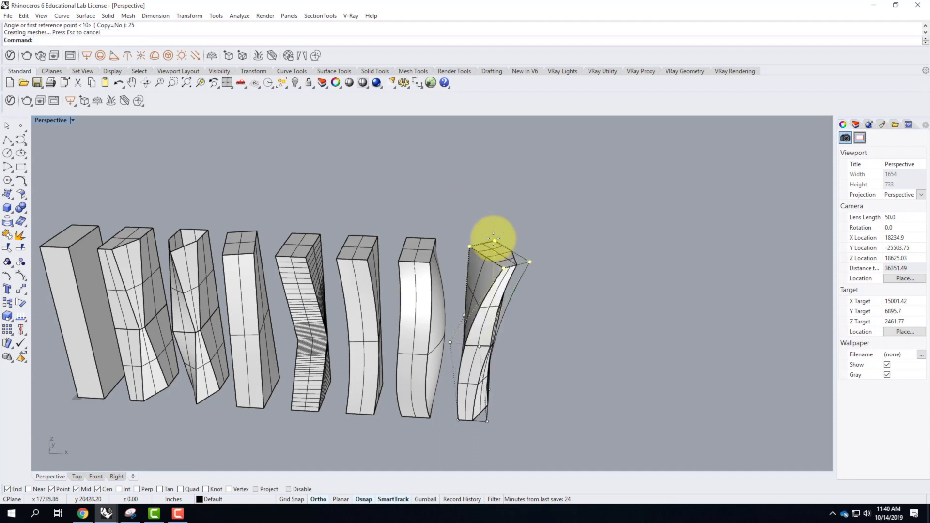
# Rotate the eighth tower's four top cage points -25 degrees about their back corner point farthest from the seventh tower.
pyautogui.press('Return')
pyautogui.click(496, 237)
pyautogui.write('-')
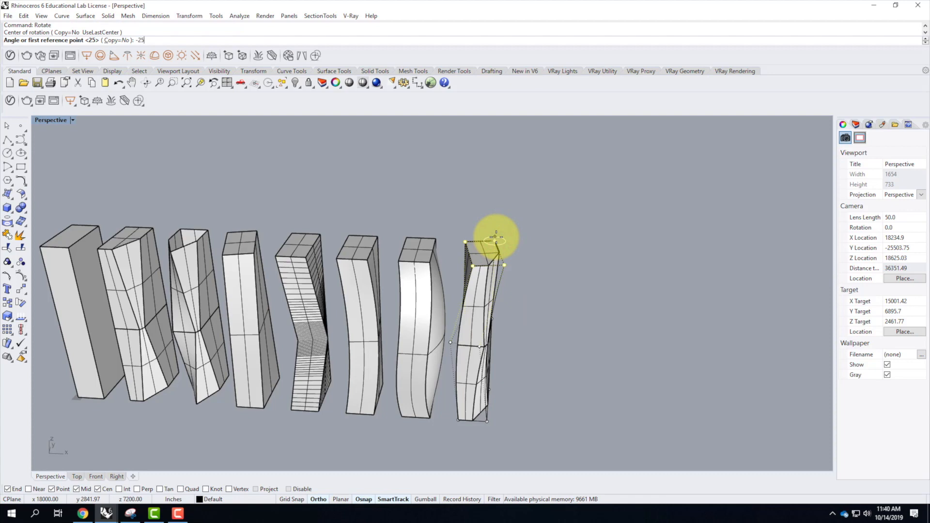
pyautogui.write('25')
pyautogui.press('Return')
pyautogui.click(535, 336)
pyautogui.scroll(-3, 509, 361)
pyautogui.scroll(5, 518, 351)
pyautogui.moveTo(518, 350); pyautogui.dragTo(478, 363, button='right')
# Copy the eighth tower 300' along the row, away from the other towers.
pyautogui.click(397, 352)
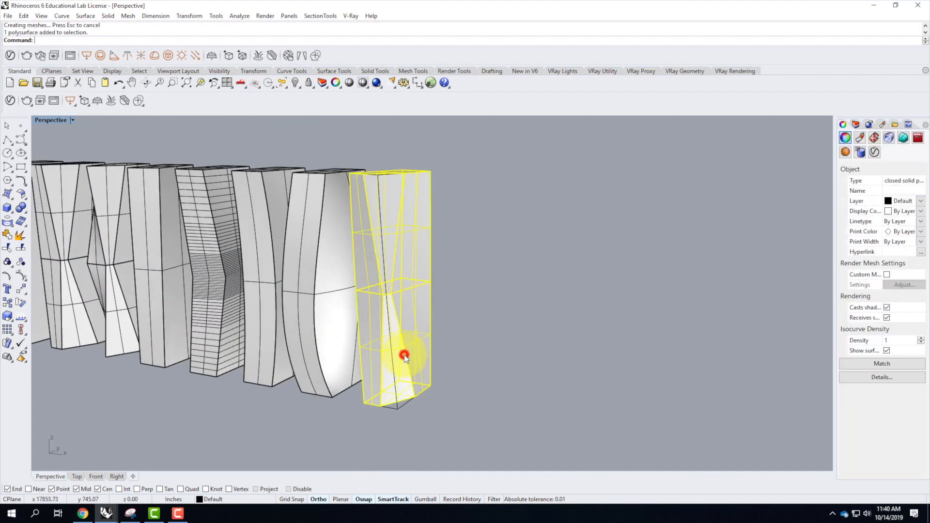
pyautogui.write('copy')
pyautogui.press('Return')
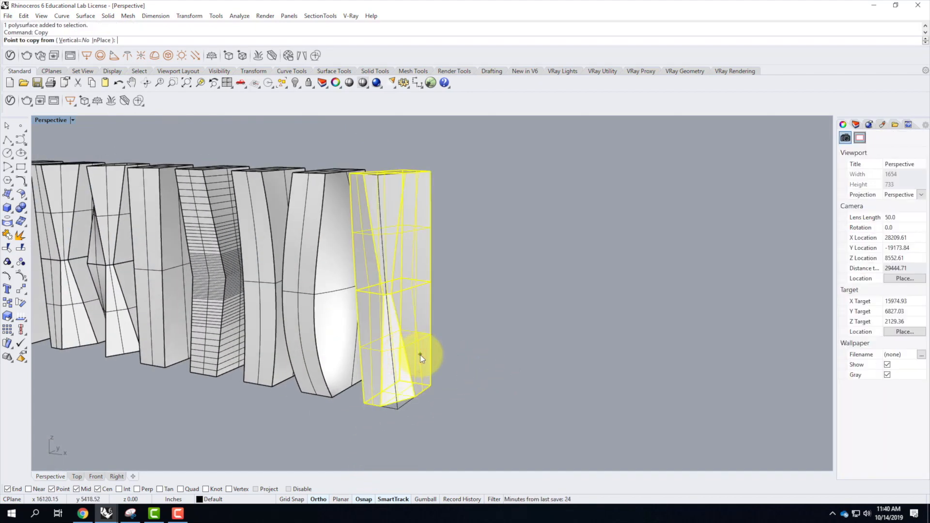
pyautogui.click(328, 394)
pyautogui.scroll(-4, 329, 393)
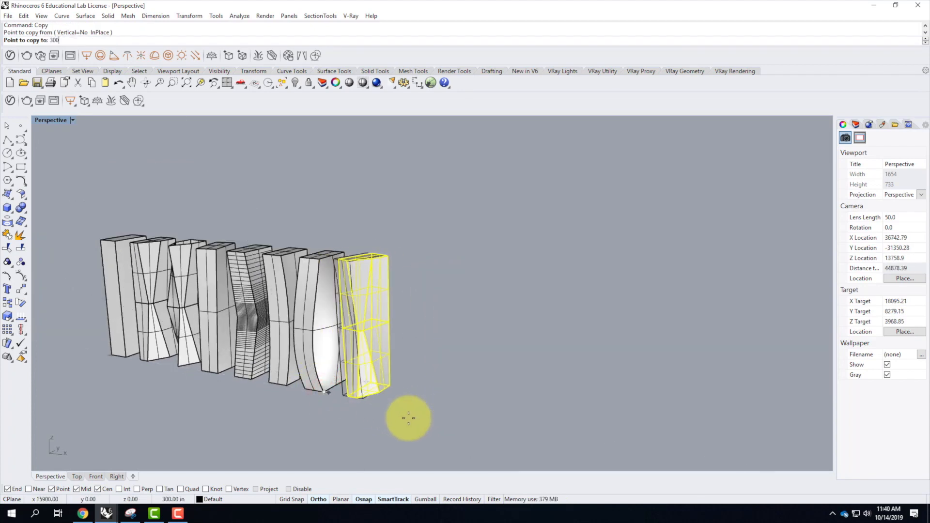
pyautogui.write("300'")
pyautogui.press('Return')
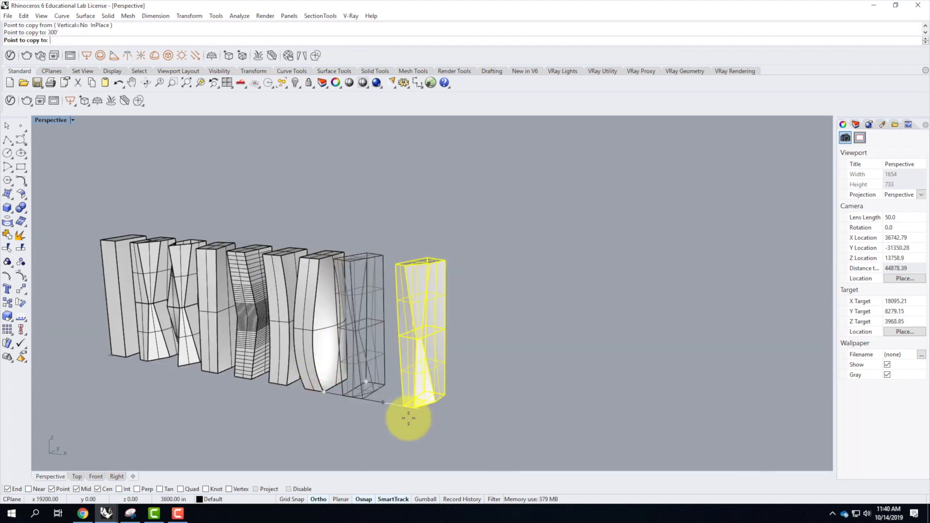
pyautogui.click(519, 437)
pyautogui.press('Return')
# Rename Layer 01 as Building Trials and move the eight original towers of the row onto it, leaving out the new copy.
pyautogui.scroll(-4, 343, 385)
pyautogui.moveTo(343, 385)
pyautogui.mouseDown(button='right')
pyautogui.moveTo(412, 411)
pyautogui.moveTo(390, 390)
pyautogui.moveTo(345, 386)
pyautogui.mouseUp(button='right')
pyautogui.moveTo(184, 296); pyautogui.dragTo(402, 432)
pyautogui.click(856, 124)
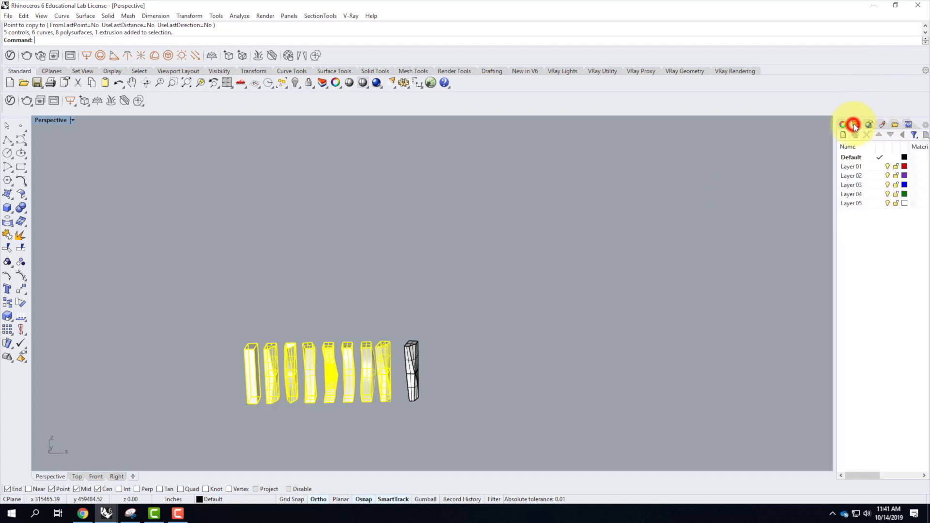
pyautogui.doubleClick(853, 166)
pyautogui.click(852, 166)
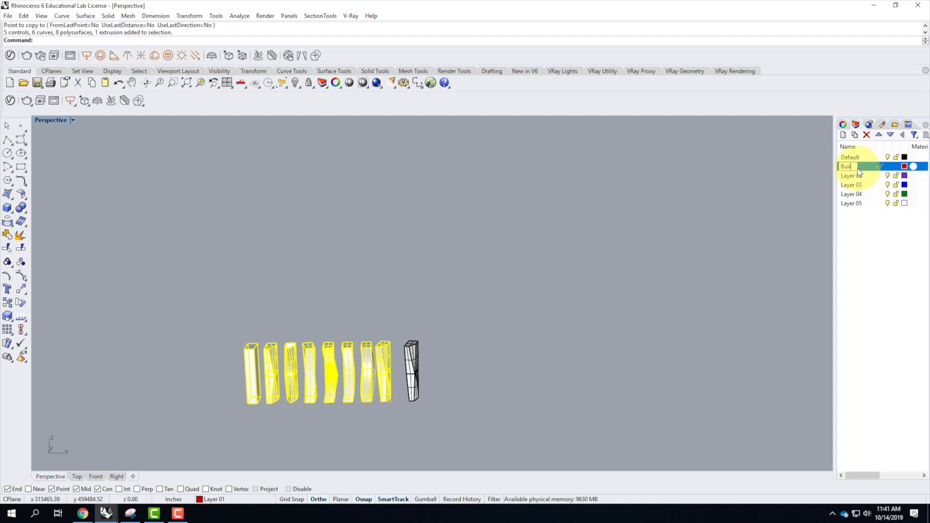
pyautogui.write('Building Trials')
pyautogui.press('Return')
pyautogui.rightClick(858, 169)
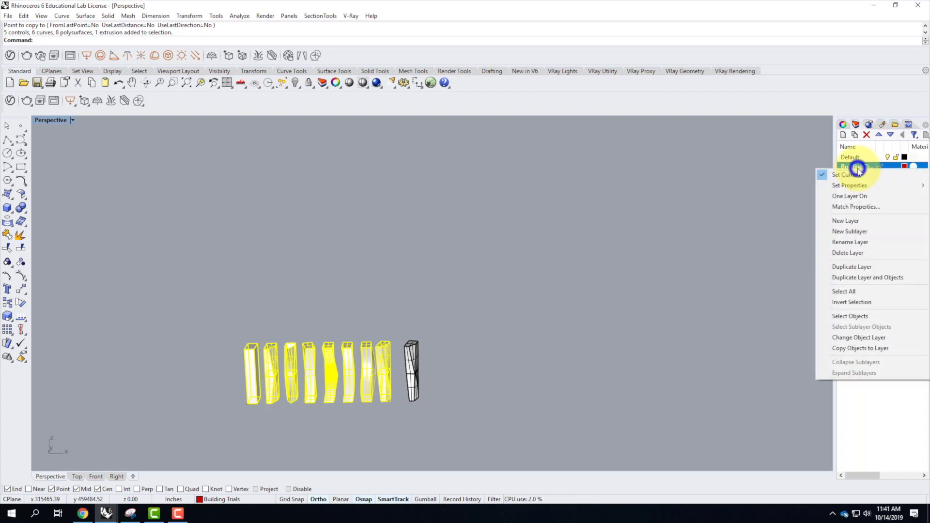
pyautogui.click(864, 339)
# Make Default the current layer and hide the Building Trials layer.
pyautogui.click(872, 158)
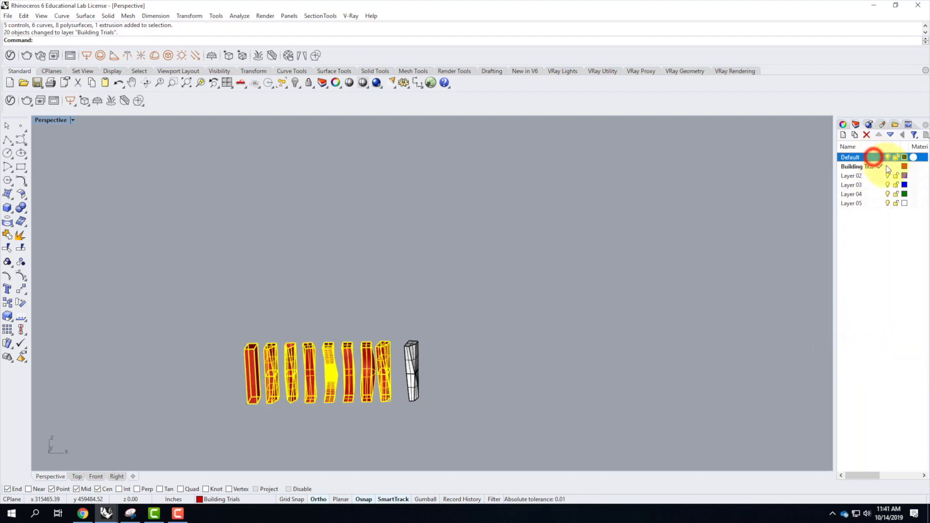
pyautogui.click(880, 157)
pyautogui.click(889, 166)
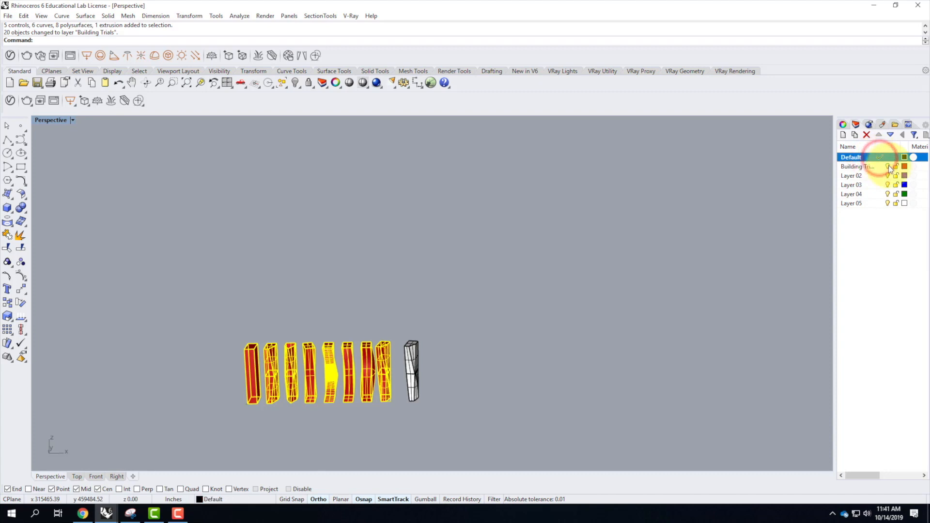
pyautogui.click(887, 166)
pyautogui.click(589, 328)
pyautogui.moveTo(394, 304); pyautogui.dragTo(442, 411)
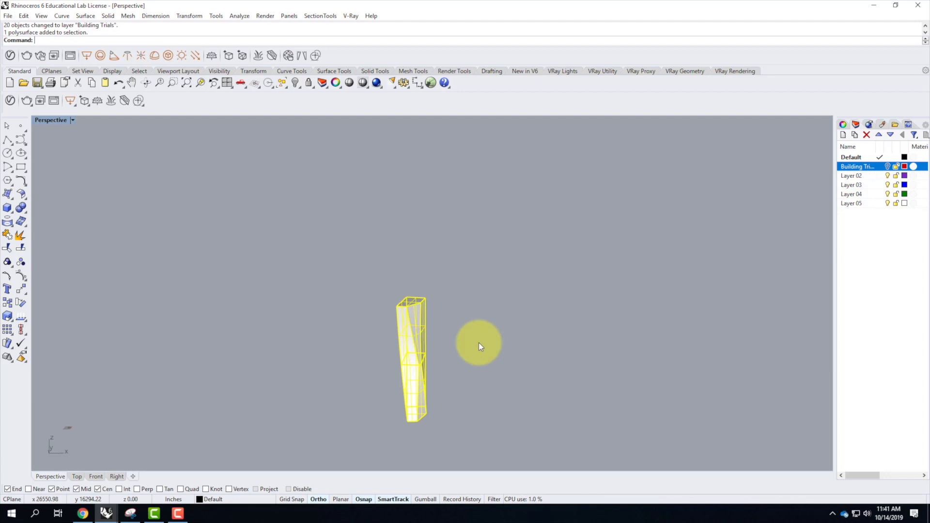
pyautogui.click(483, 324)
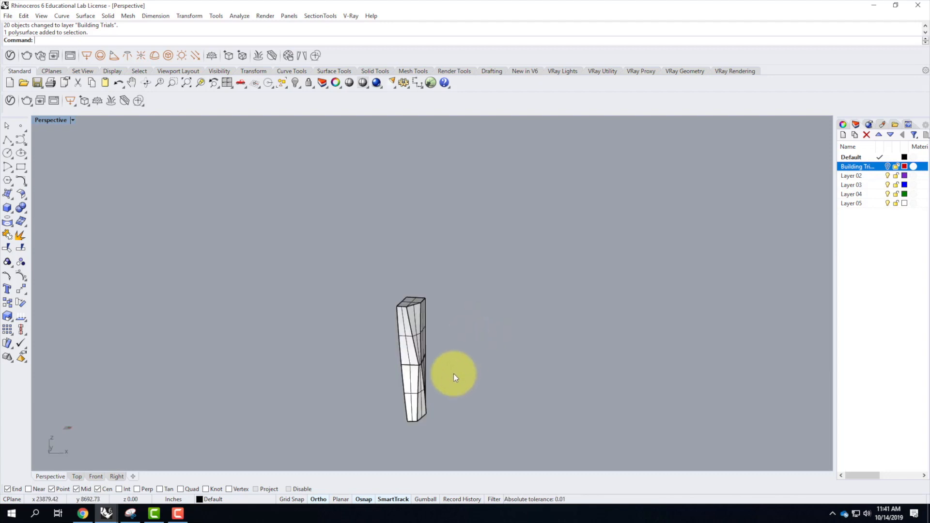
pyautogui.scroll(3, 418, 334)
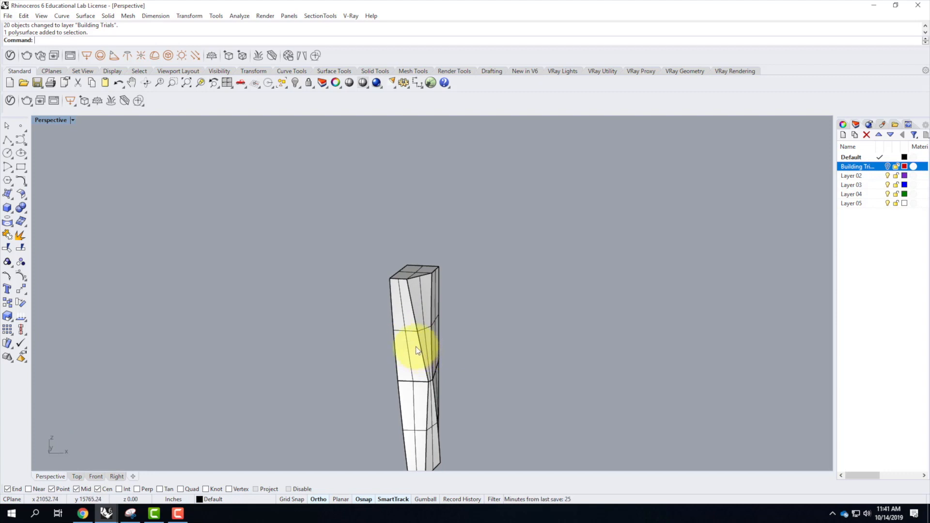
pyautogui.scroll(-5, 336, 301)
pyautogui.moveTo(395, 383); pyautogui.dragTo(362, 431, button='right')
pyautogui.scroll(3, 364, 428)
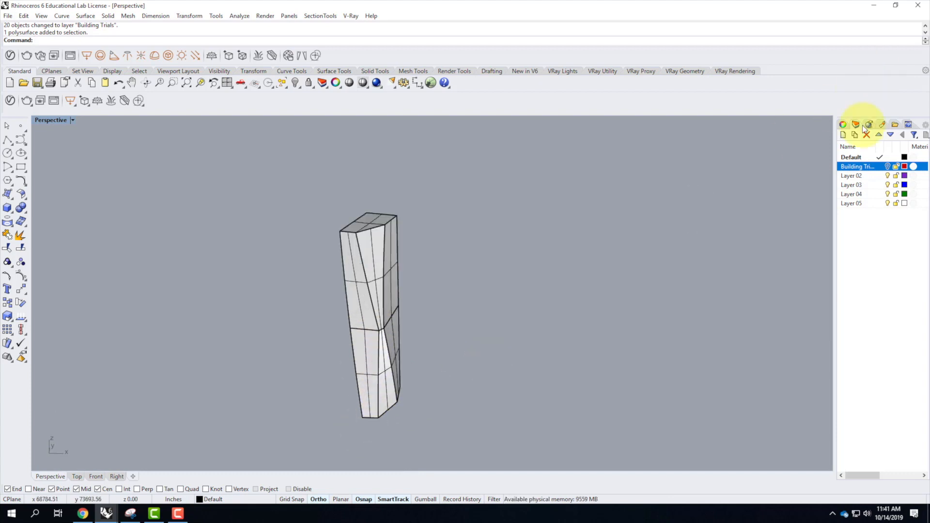
# Rename the Default layer as Skyscraper.
pyautogui.click(853, 175)
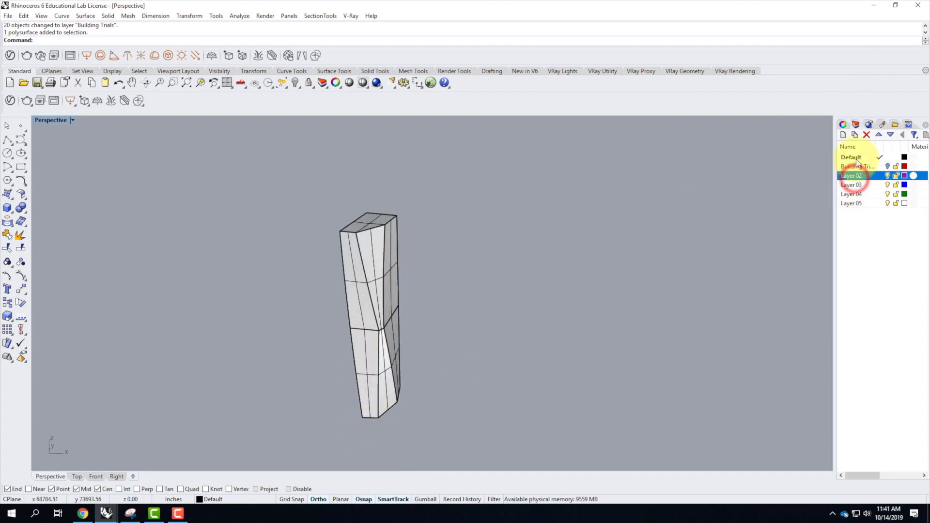
pyautogui.click(854, 157)
pyautogui.click(857, 157)
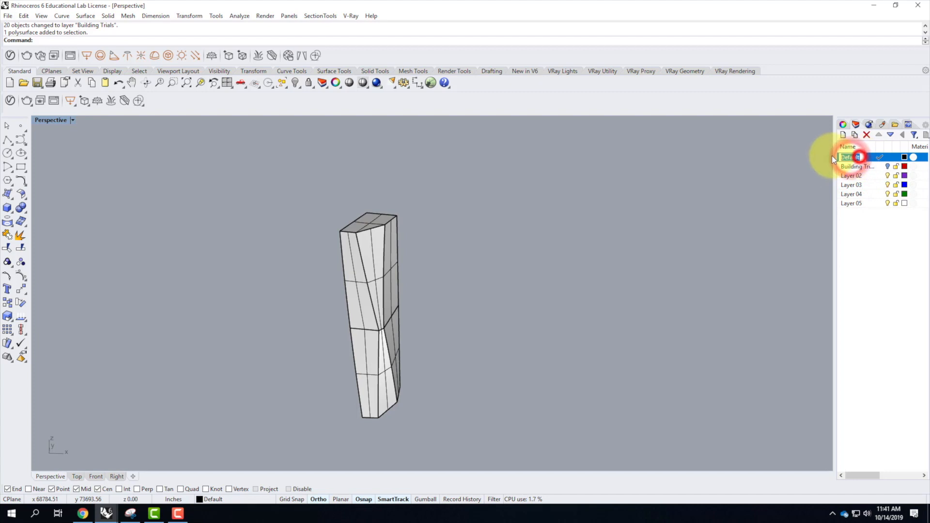
pyautogui.write('Skyscraper')
pyautogui.press('Return')
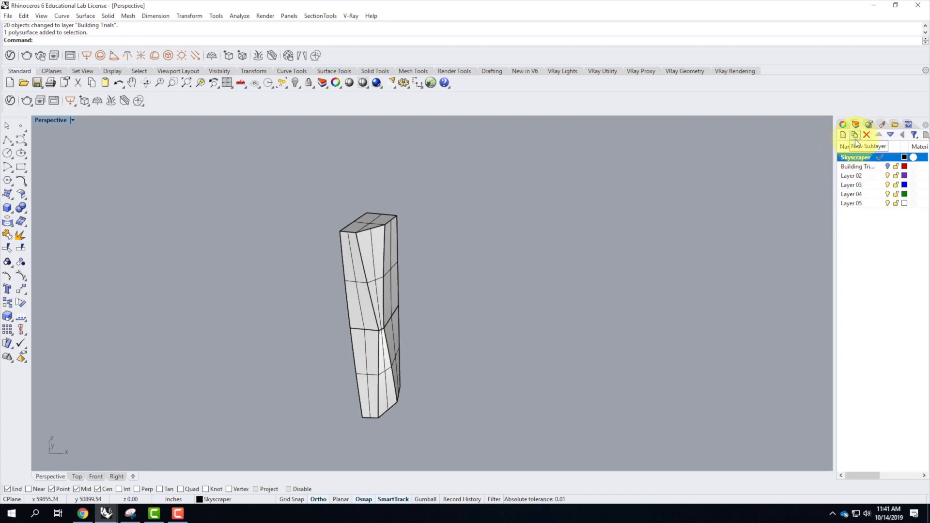
# Add three sublayers under Skyscraper: Floors, Skin, and one for the ceilings.
pyautogui.click(854, 141)
pyautogui.write('S')
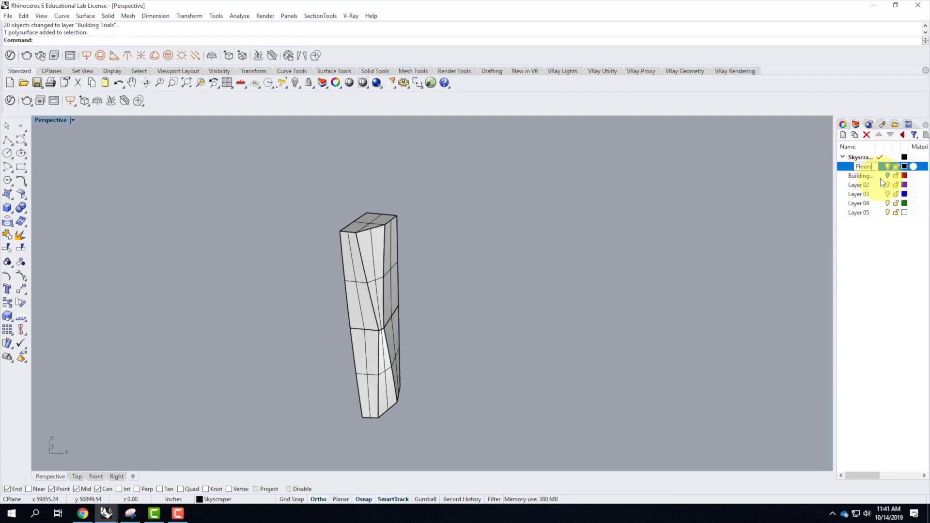
pyautogui.click(861, 157)
pyautogui.click(855, 135)
pyautogui.write('Skin')
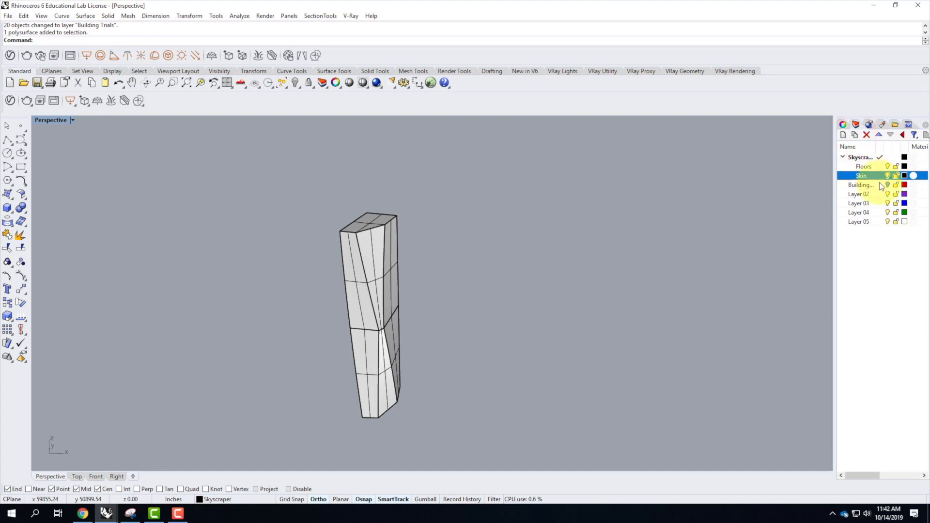
pyautogui.click(856, 136)
pyautogui.write('Ce')
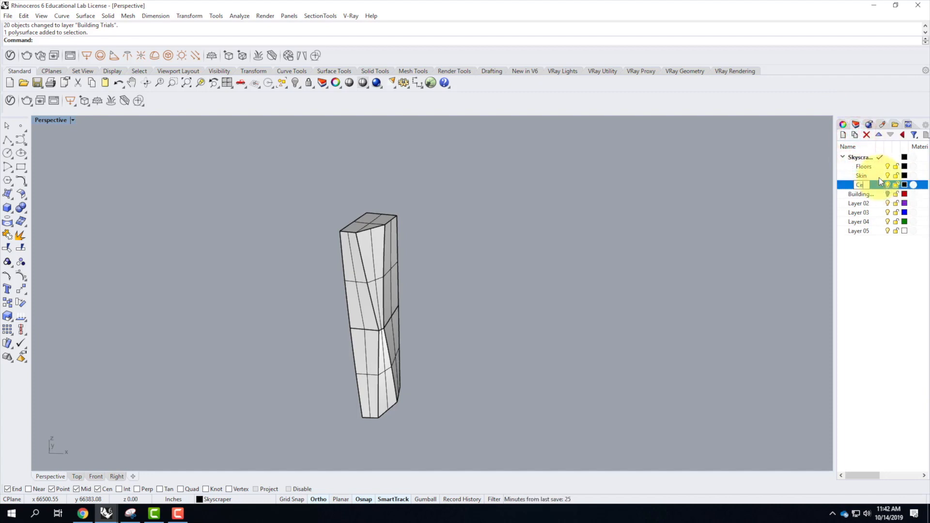
pyautogui.press('Return')
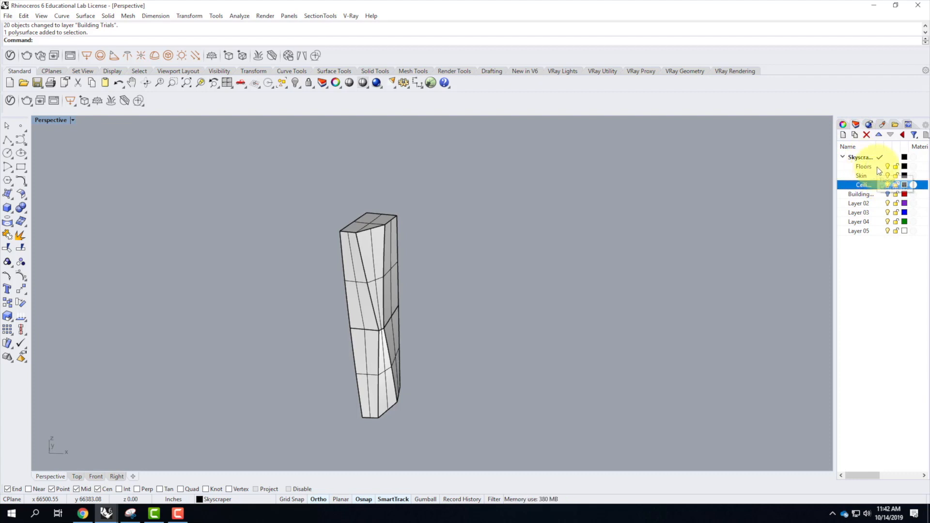
# Make the Floors sublayer current and move the twisted tower onto the Skin sublayer.
pyautogui.doubleClick(877, 167)
pyautogui.moveTo(259, 186); pyautogui.dragTo(449, 459)
pyautogui.rightClick(872, 175)
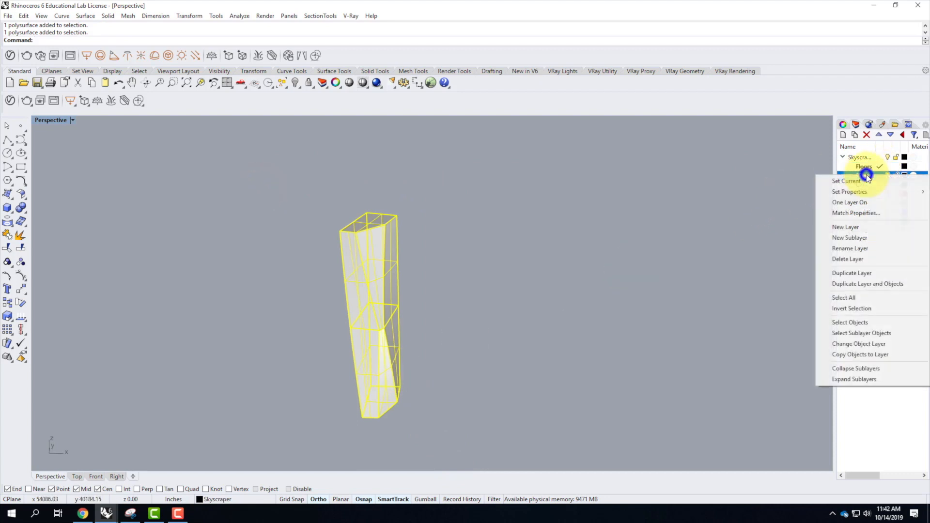
pyautogui.click(872, 343)
pyautogui.click(670, 303)
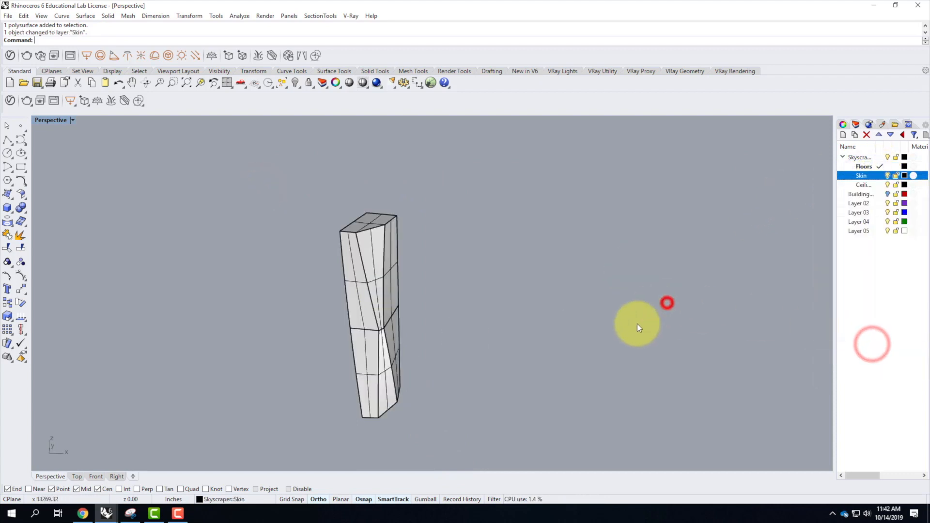
# Draw a corner-to-corner rectangular plane in the Top view that extends slightly beyond the tower's outline on all sides.
pyautogui.scroll(-3, 438, 253)
pyautogui.moveTo(438, 254); pyautogui.dragTo(432, 373, button='right')
pyautogui.scroll(4, 431, 373)
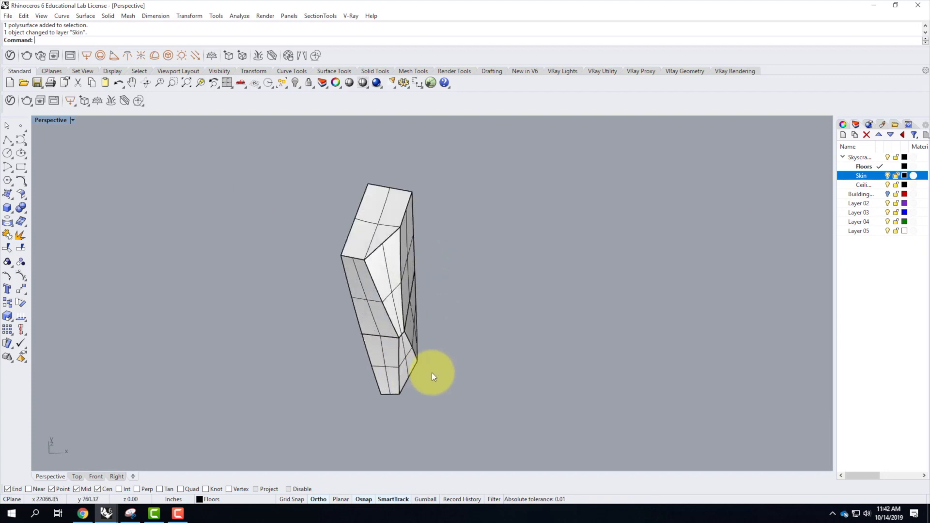
pyautogui.click(11, 196)
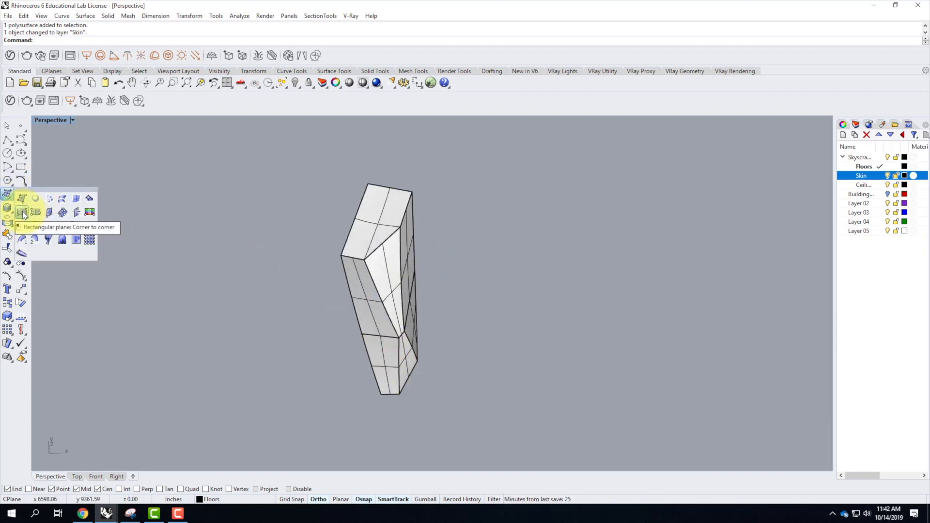
pyautogui.click(23, 212)
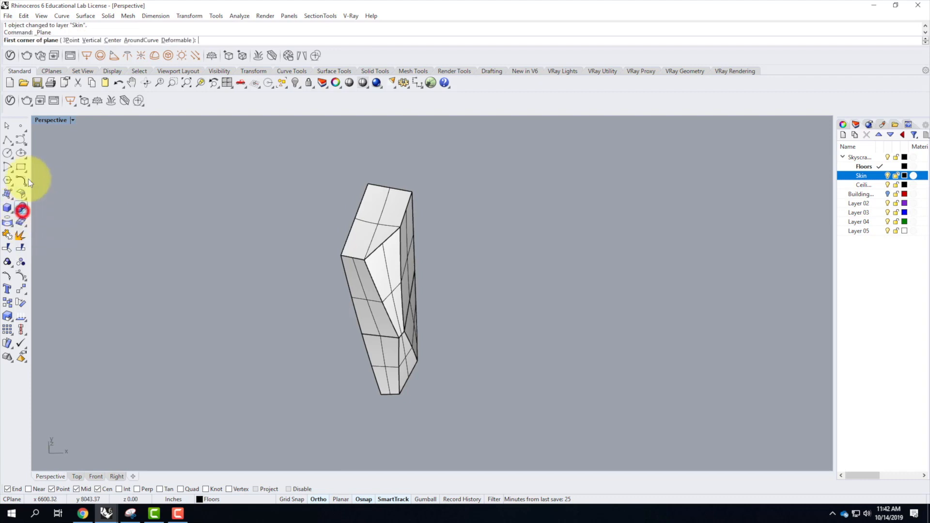
pyautogui.doubleClick(56, 120)
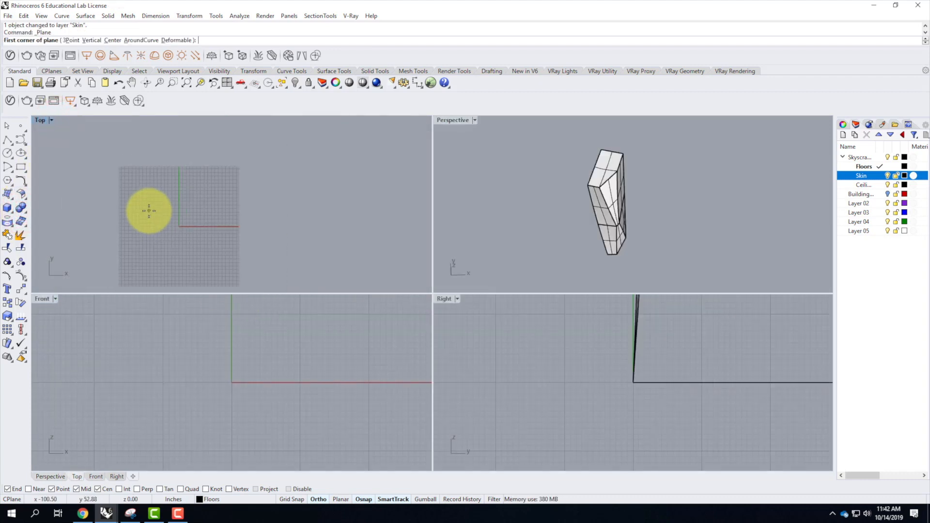
pyautogui.scroll(-15, 147, 212)
pyautogui.scroll(9, 301, 209)
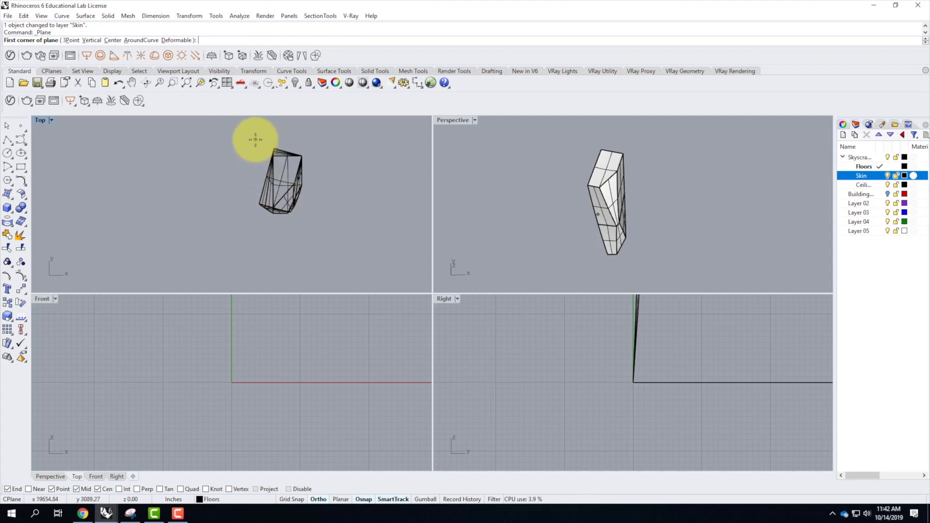
pyautogui.click(255, 140)
pyautogui.click(308, 223)
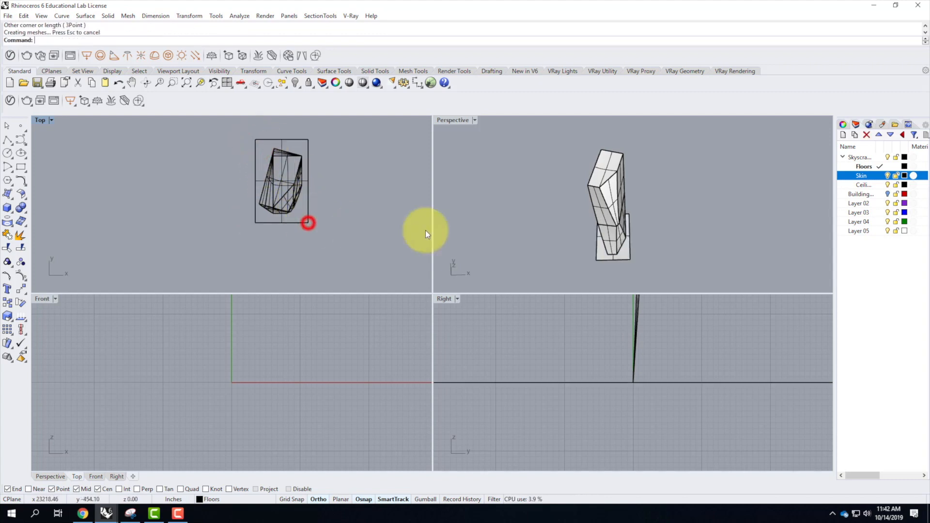
# Select the rectangular plane at the tower's base in the enlarged Perspective view.
pyautogui.doubleClick(461, 127)
pyautogui.scroll(3, 519, 347)
pyautogui.moveTo(518, 348); pyautogui.dragTo(489, 327, button='right')
pyautogui.scroll(-6, 529, 309)
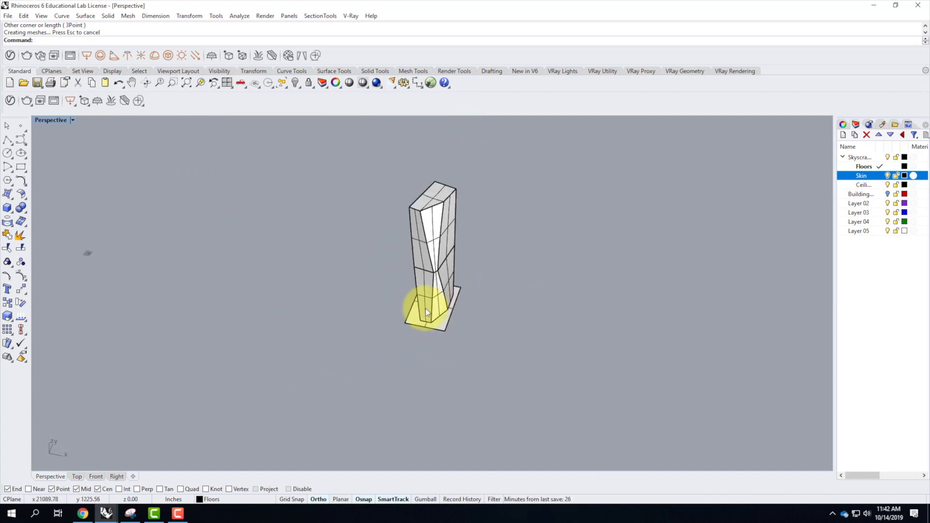
pyautogui.scroll(7, 431, 311)
pyautogui.click(394, 335)
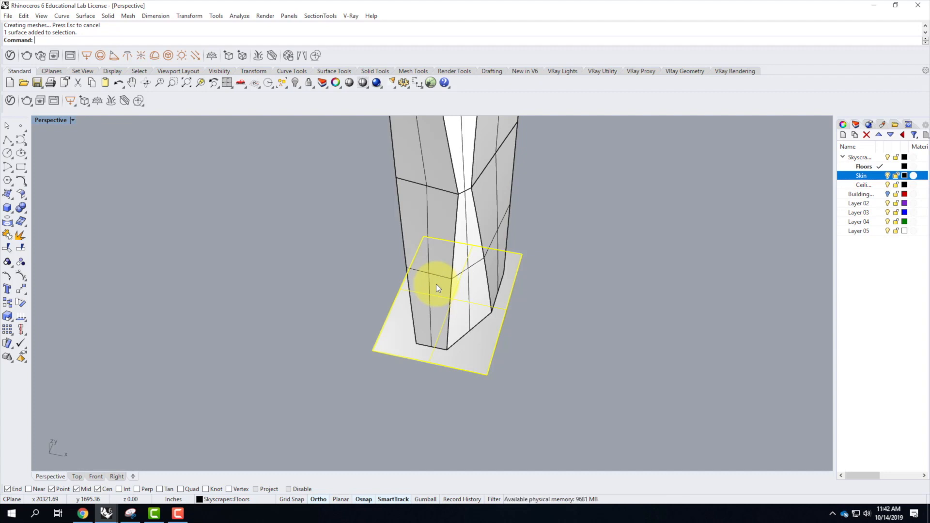
# Copy the rectangular base plane 24' straight up from its corner with the Vertical option.
pyautogui.press('Return')
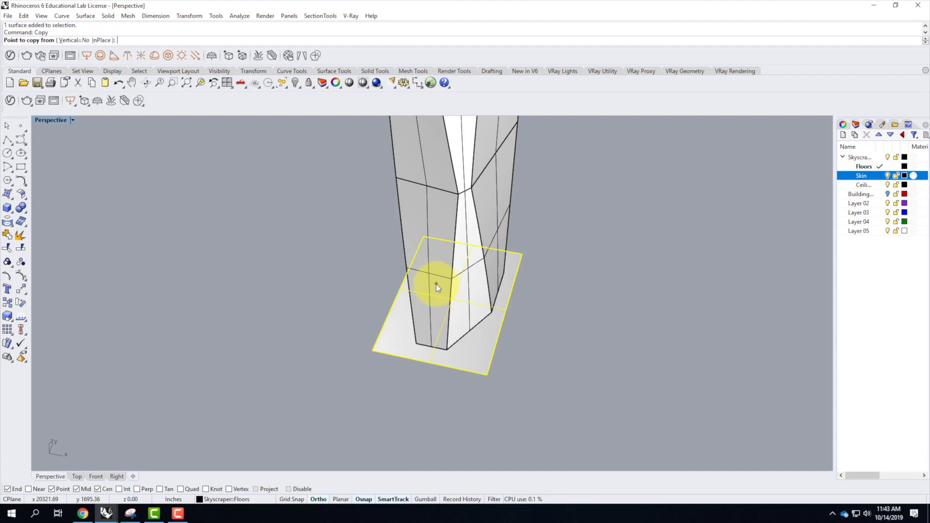
pyautogui.write('v')
pyautogui.press('Return')
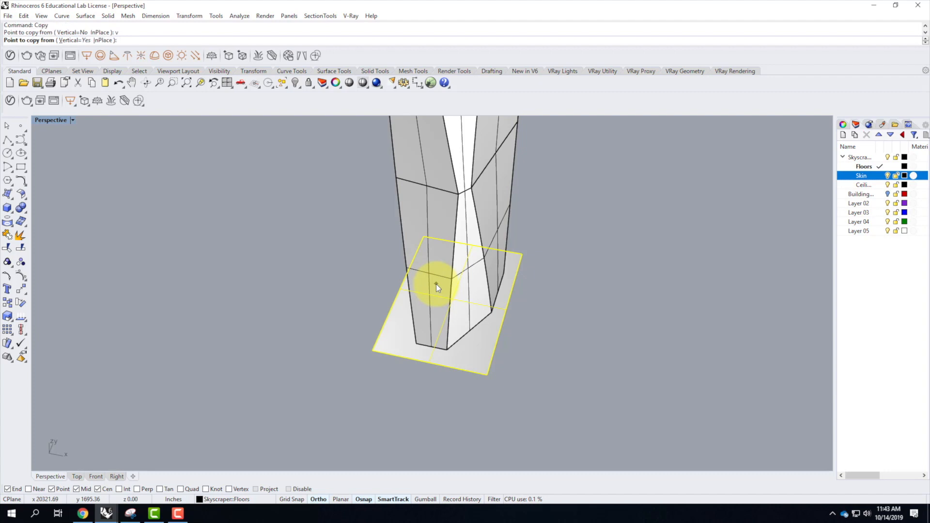
pyautogui.click(374, 349)
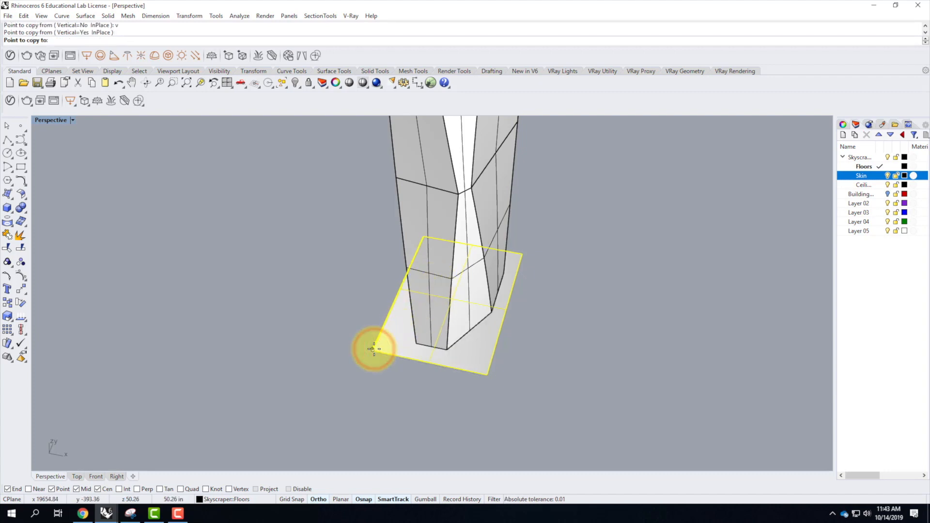
pyautogui.write('24')
pyautogui.press('Return')
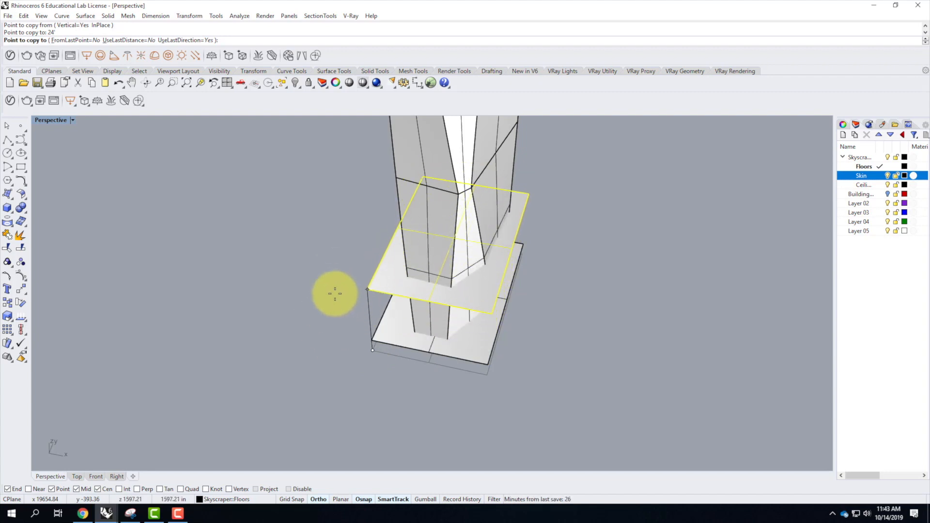
pyautogui.press('Return')
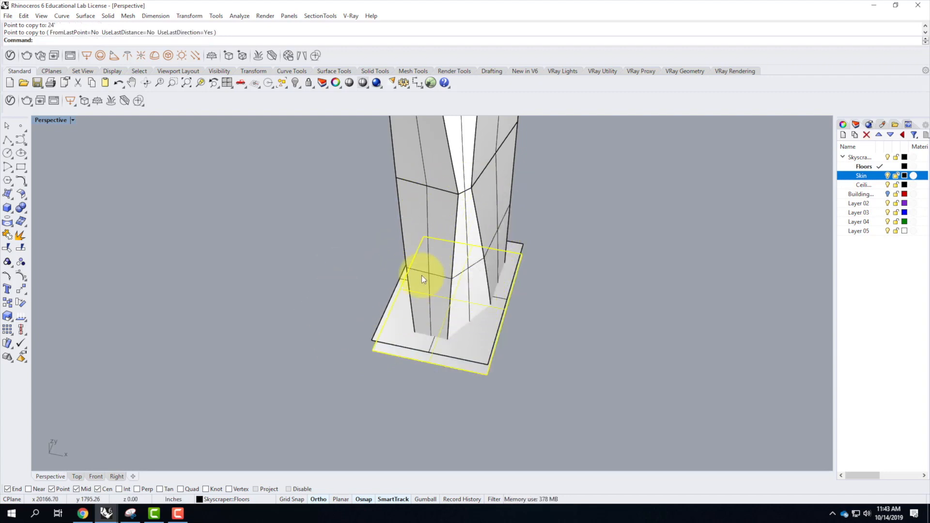
# Copy the raised plane another 16' straight up from its corner with the Vertical option.
pyautogui.click(367, 334)
pyautogui.write('Copy')
pyautogui.press('Return')
pyautogui.write('v')
pyautogui.press('Return')
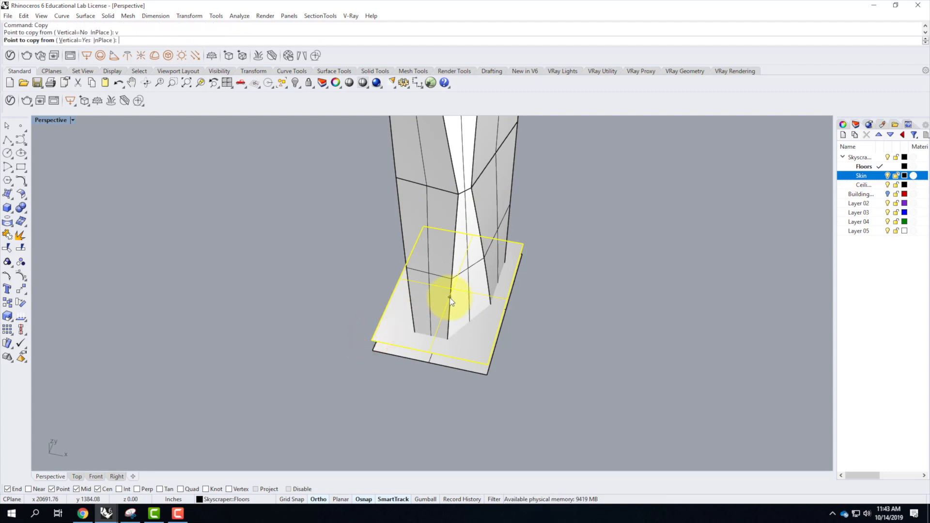
pyautogui.click(371, 342)
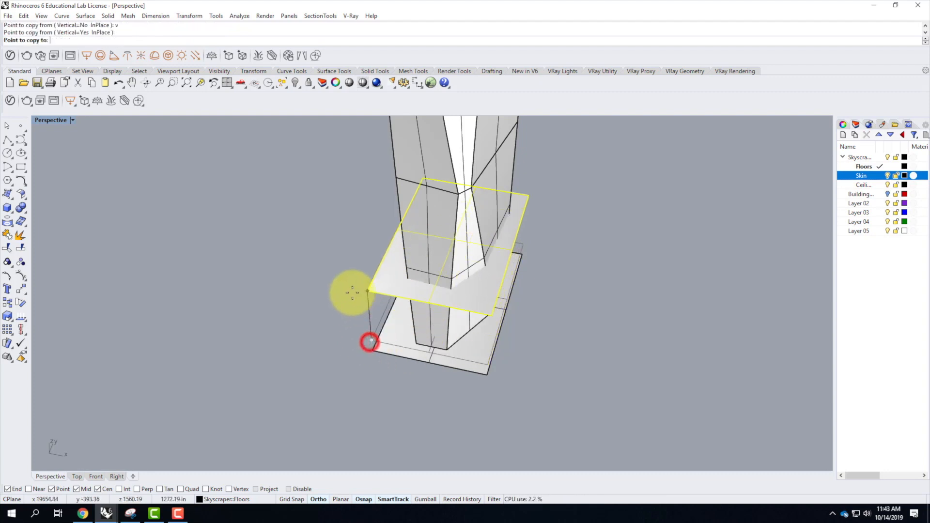
pyautogui.write("16'")
pyautogui.press('Return')
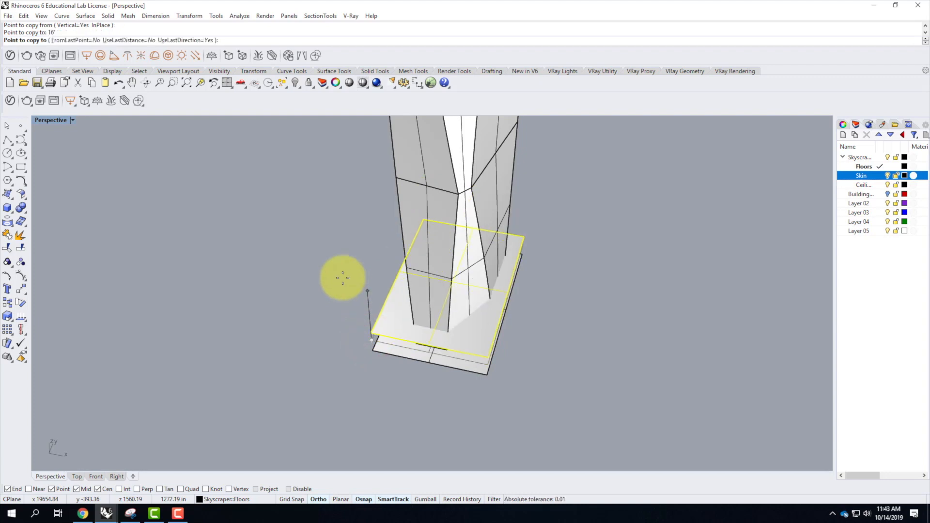
# End the copying and delete the uppermost plane, keeping the base plane and the one 24' above it.
pyautogui.write('32')
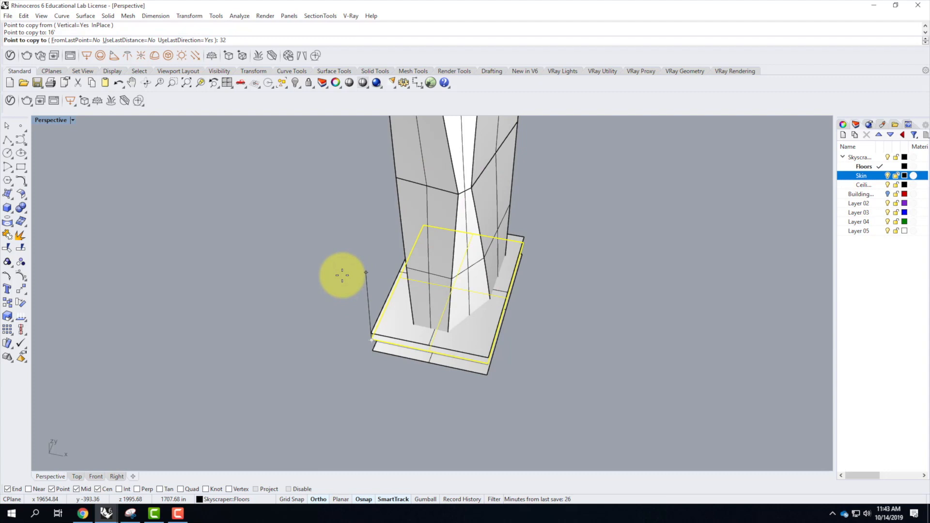
pyautogui.press('BackSpace')
pyautogui.press('BackSpace')
pyautogui.press('Escape')
pyautogui.press('Escape')
pyautogui.click(382, 328)
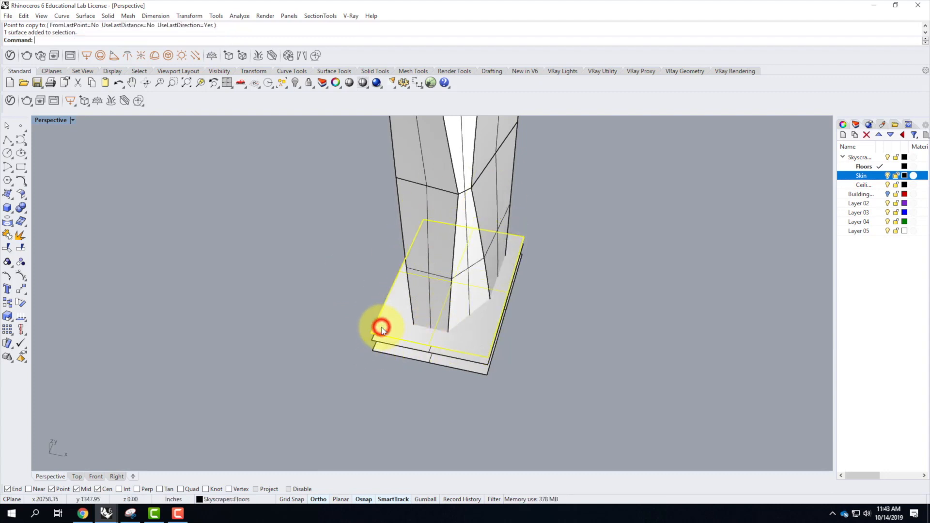
pyautogui.press('Delete')
# Array the raised plane vertically with 37 items in Z at 16' spacing and check the preview against the tower's roof.
pyautogui.click(382, 327)
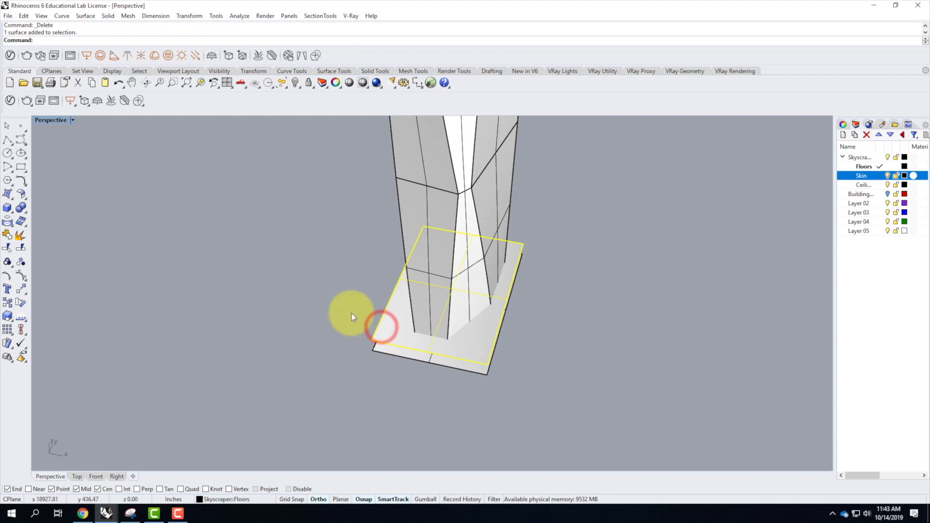
pyautogui.write('array')
pyautogui.press('Return')
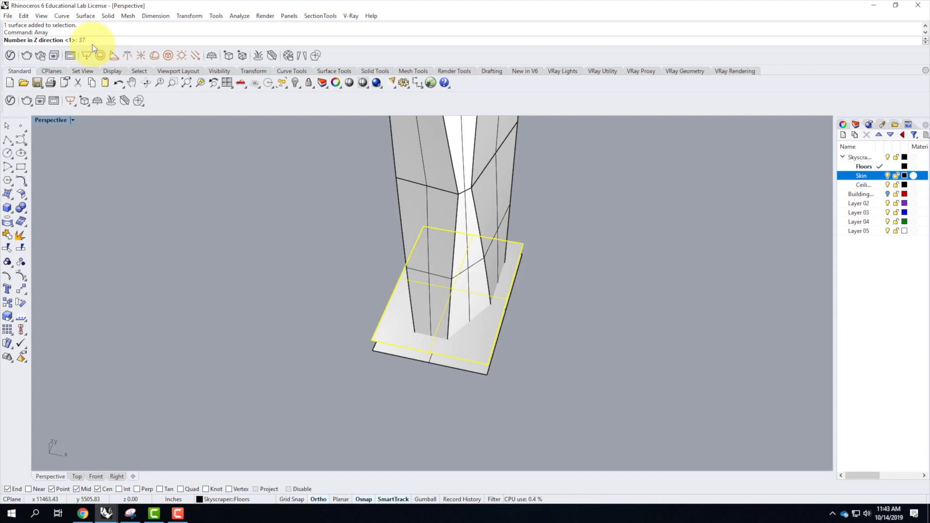
pyautogui.press('Return')
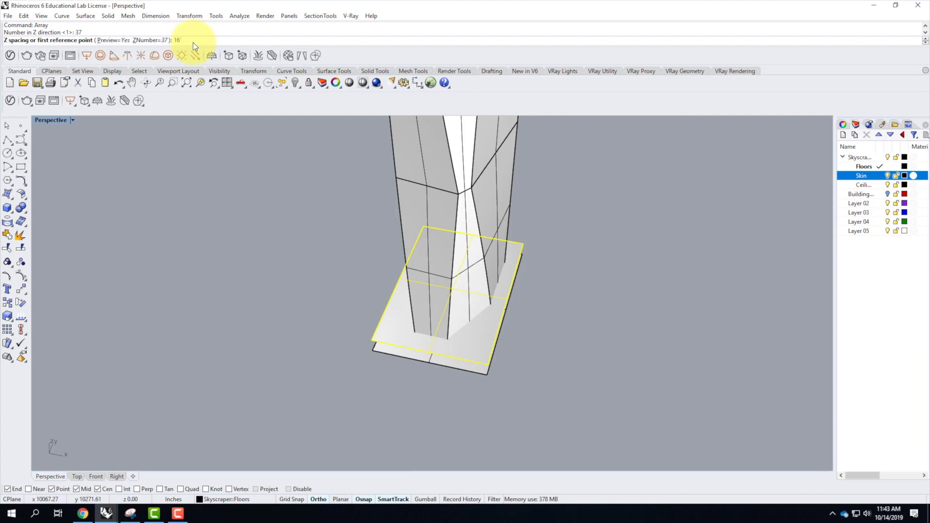
pyautogui.press('Return')
pyautogui.scroll(-9, 214, 246)
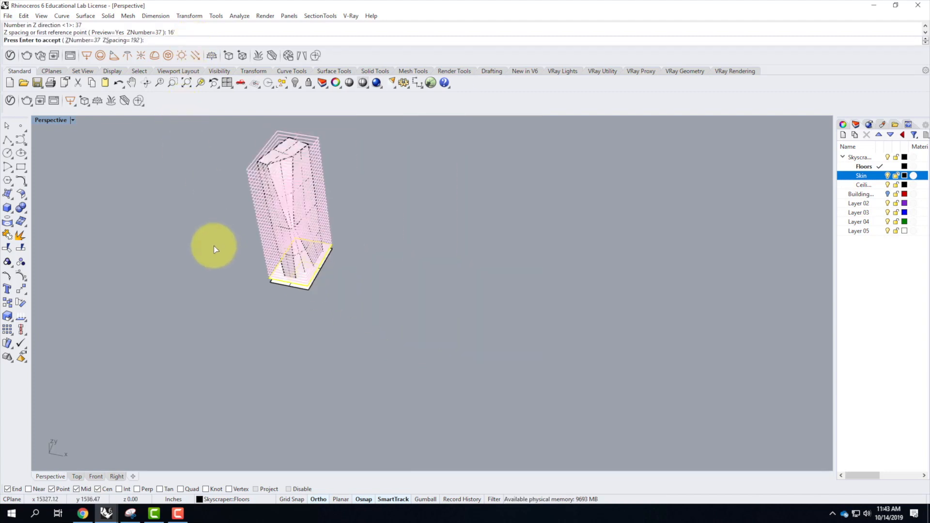
pyautogui.scroll(5, 272, 147)
pyautogui.moveTo(348, 227)
pyautogui.mouseDown(button='right')
pyautogui.moveTo(305, 163)
pyautogui.moveTo(370, 213)
pyautogui.moveTo(382, 199)
pyautogui.moveTo(380, 183)
pyautogui.moveTo(384, 224)
pyautogui.mouseUp(button='right')
pyautogui.scroll(5, 384, 224)
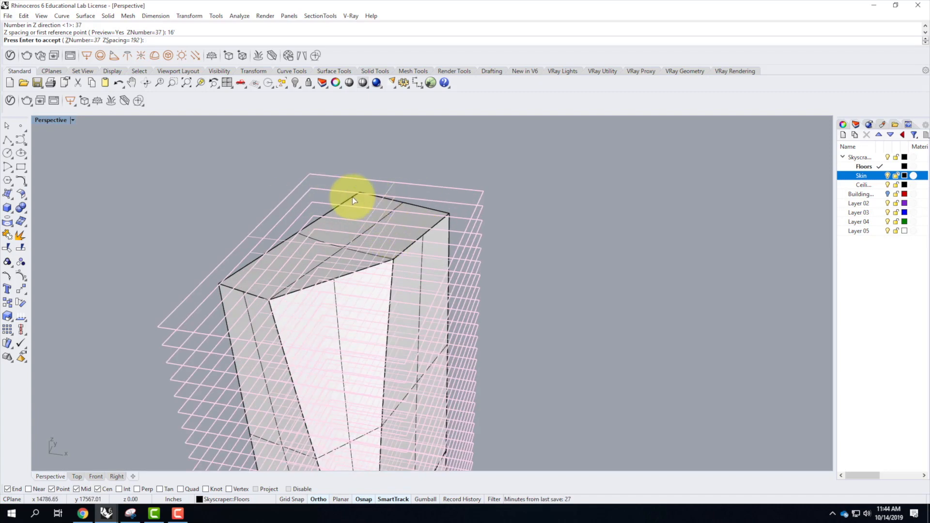
# Set the array's Z number to 36 and accept the stack of floor planes.
pyautogui.click(77, 39)
pyautogui.write('36')
pyautogui.press('Return')
pyautogui.scroll(-3, 457, 243)
pyautogui.moveTo(457, 242); pyautogui.dragTo(439, 205, button='right')
pyautogui.scroll(-3, 418, 224)
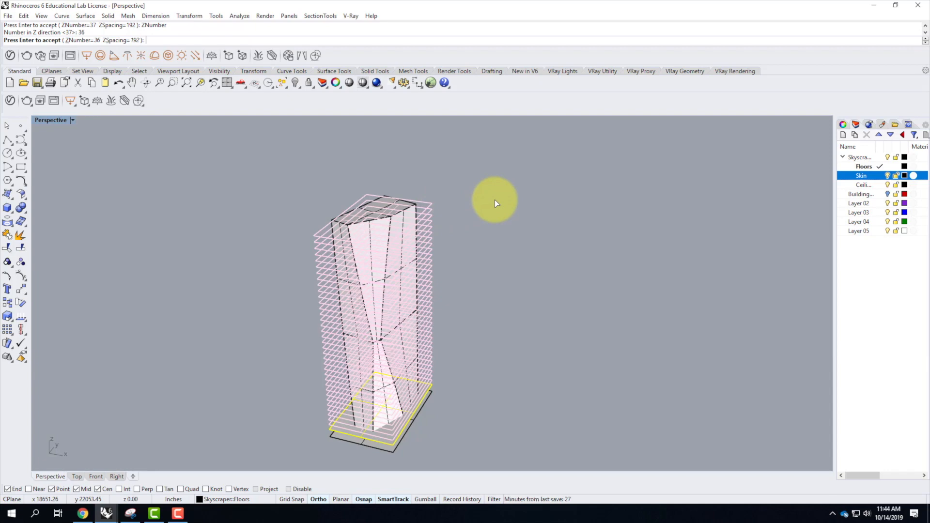
pyautogui.scroll(-2, 495, 199)
pyautogui.scroll(6, 433, 281)
pyautogui.scroll(-3, 426, 284)
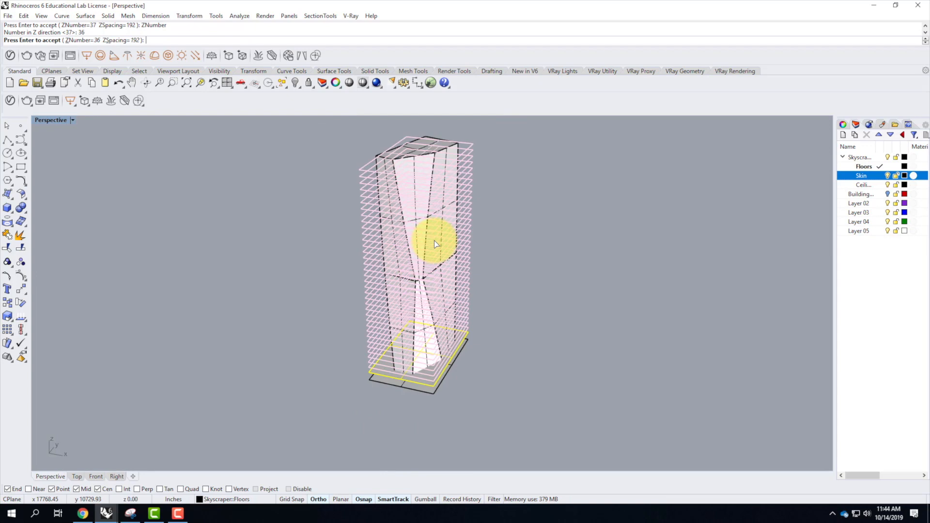
pyautogui.press('Return')
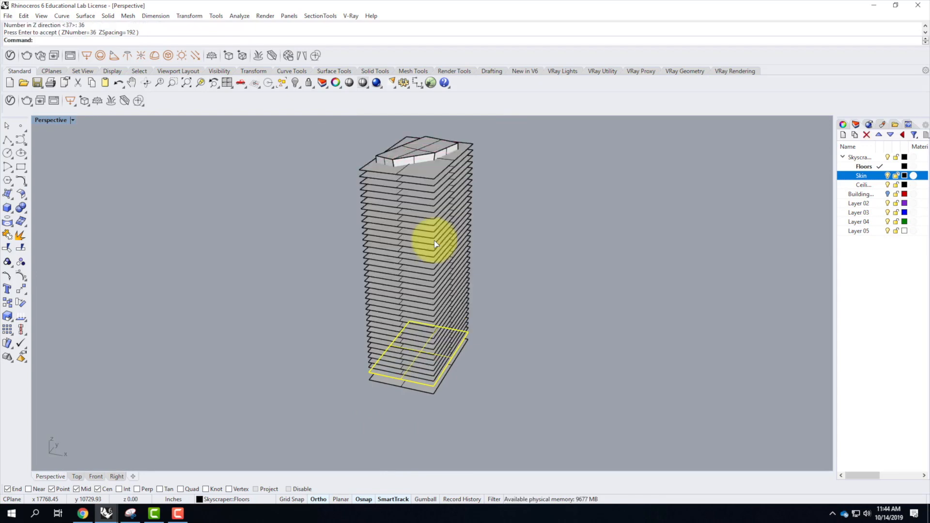
# Examine how the stacked floor planes extend beyond the tower mass, checking the uppermost plane and the tower.
pyautogui.scroll(-3, 213, 242)
pyautogui.click(364, 248)
pyautogui.scroll(5, 313, 245)
pyautogui.moveTo(338, 263); pyautogui.dragTo(357, 269, button='right')
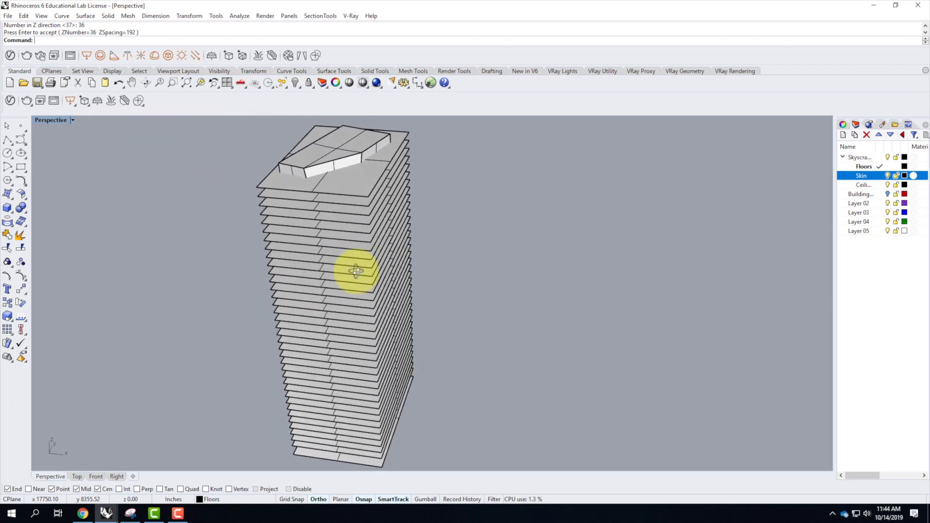
pyautogui.click(268, 185)
pyautogui.click(293, 170)
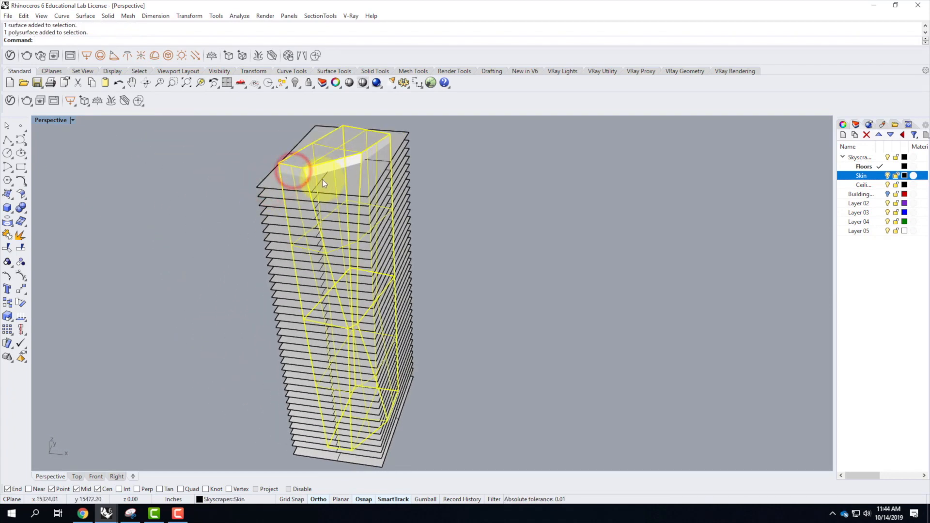
pyautogui.scroll(-2, 320, 198)
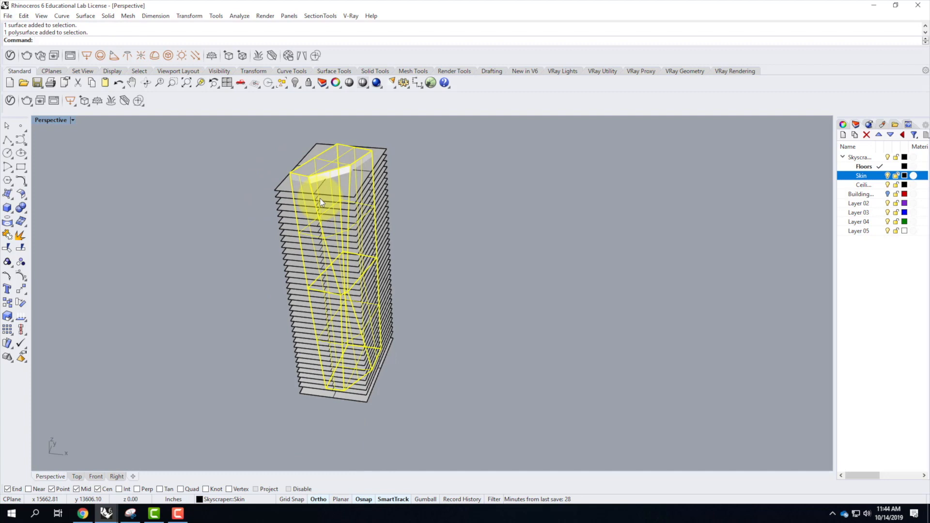
pyautogui.click(528, 374)
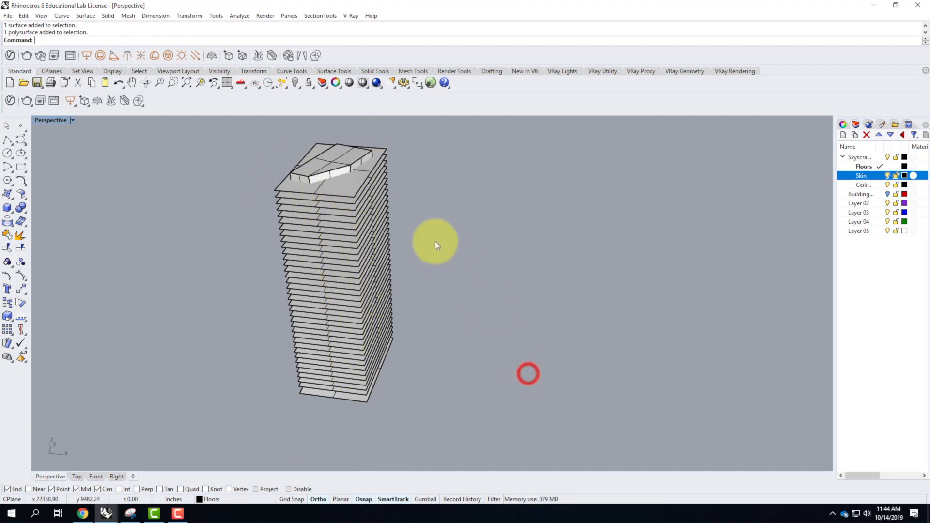
# Trim the parts of all raised floor planes outside the tower, using the tower mass as the cutting object.
pyautogui.click(331, 160)
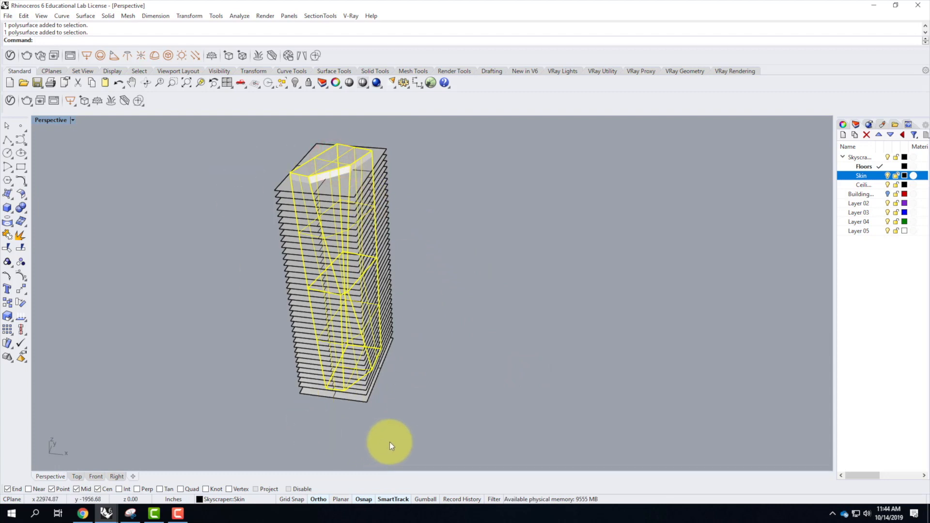
pyautogui.write('trim')
pyautogui.press('Return')
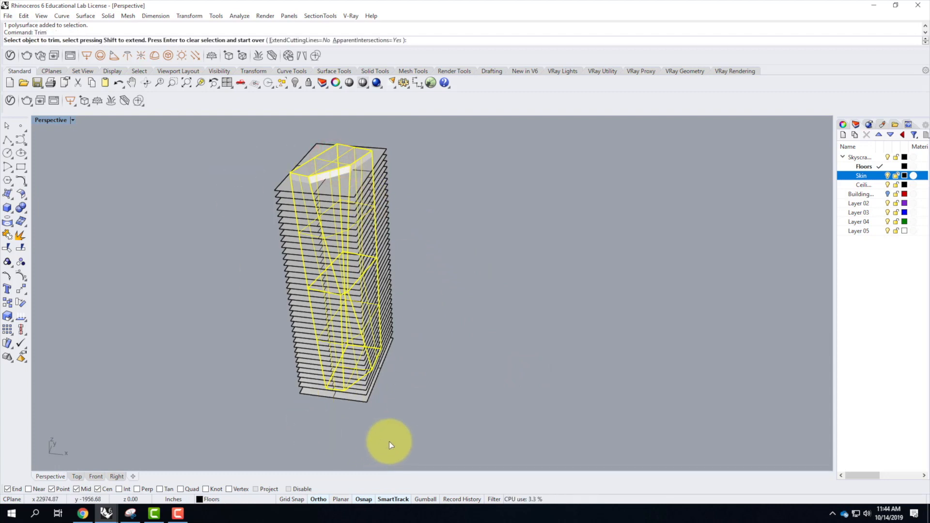
pyautogui.click(385, 147)
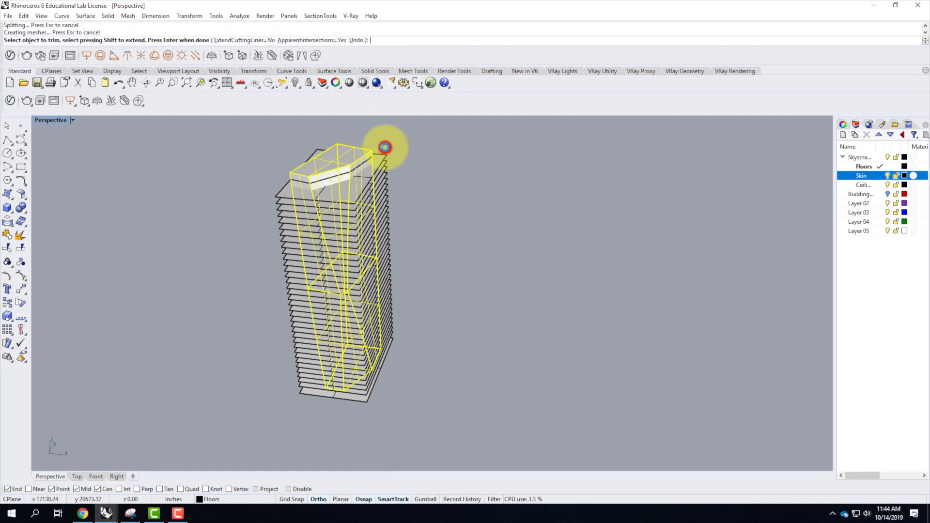
pyautogui.click(384, 152)
pyautogui.click(385, 166)
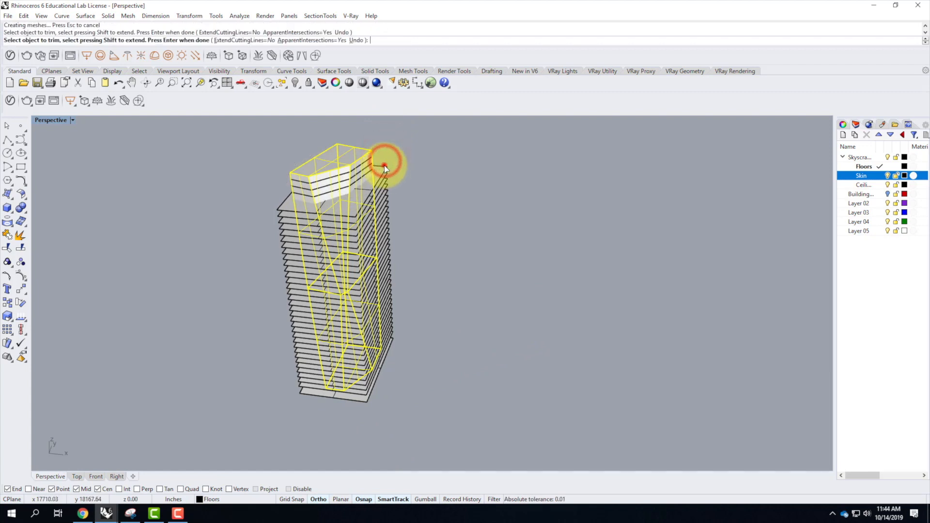
pyautogui.moveTo(397, 160); pyautogui.dragTo(388, 228)
pyautogui.moveTo(403, 270); pyautogui.dragTo(389, 399)
pyautogui.moveTo(421, 191); pyautogui.dragTo(393, 349)
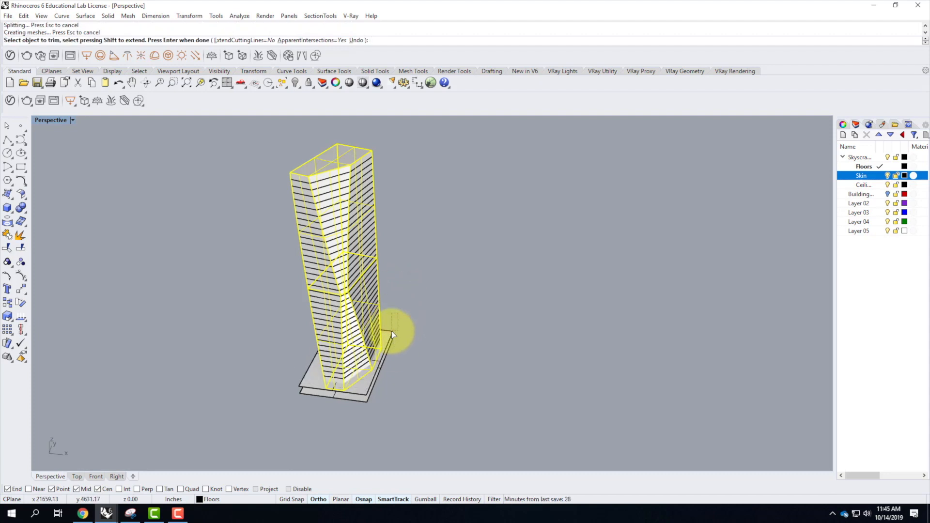
pyautogui.click(393, 334)
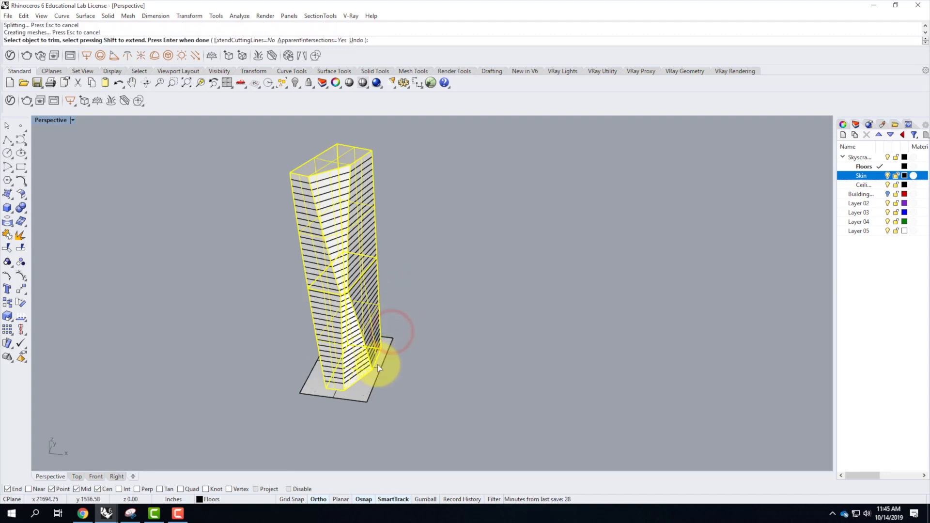
pyautogui.press('Return')
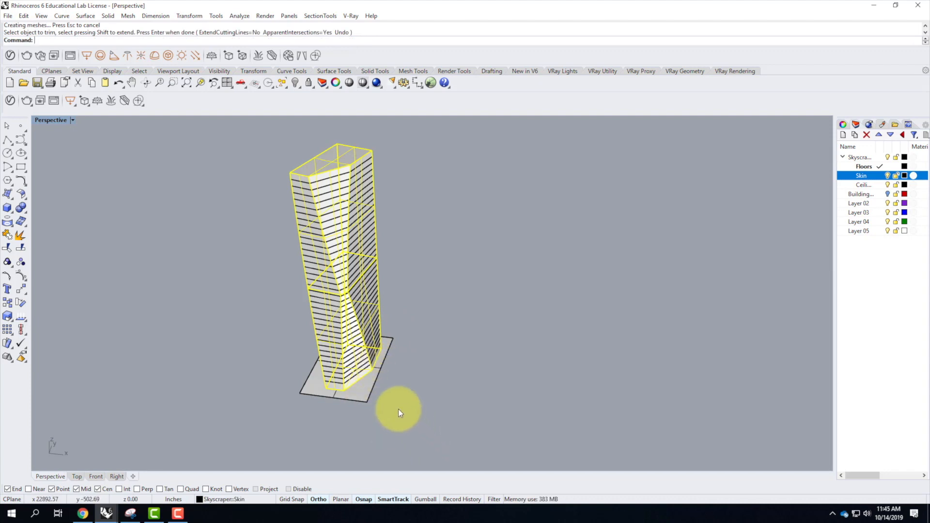
# Delete the untrimmed rectangular plane at the tower's base.
pyautogui.click(398, 408)
pyautogui.click(346, 396)
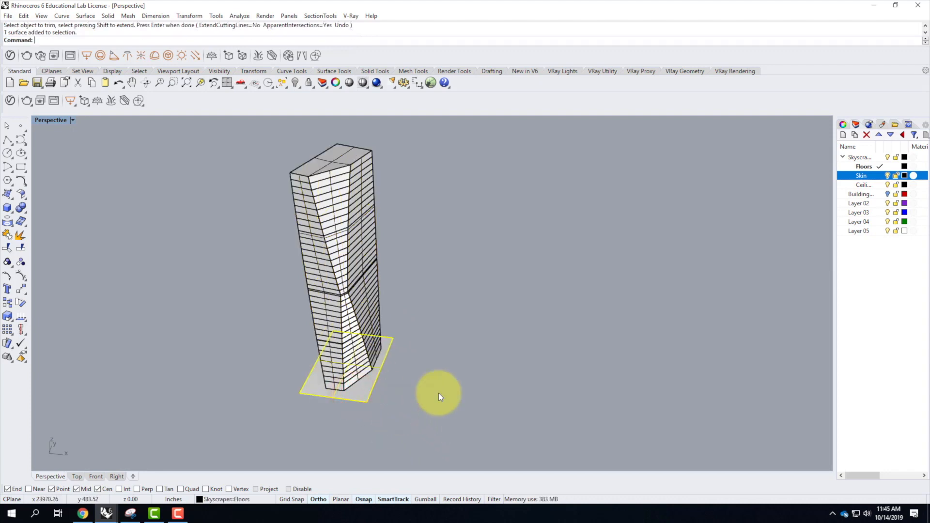
pyautogui.press('Delete')
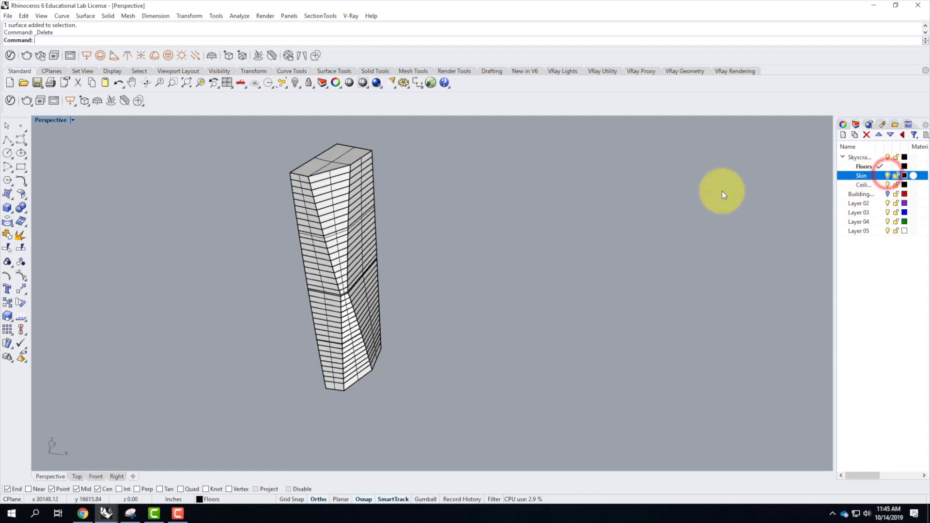
# Hide the Skin sublayer to inspect the trimmed floor plates, and show it again.
pyautogui.click(887, 175)
pyautogui.scroll(3, 383, 247)
pyautogui.moveTo(340, 279); pyautogui.dragTo(328, 264, button='right')
pyautogui.moveTo(339, 247); pyautogui.dragTo(337, 276, button='right')
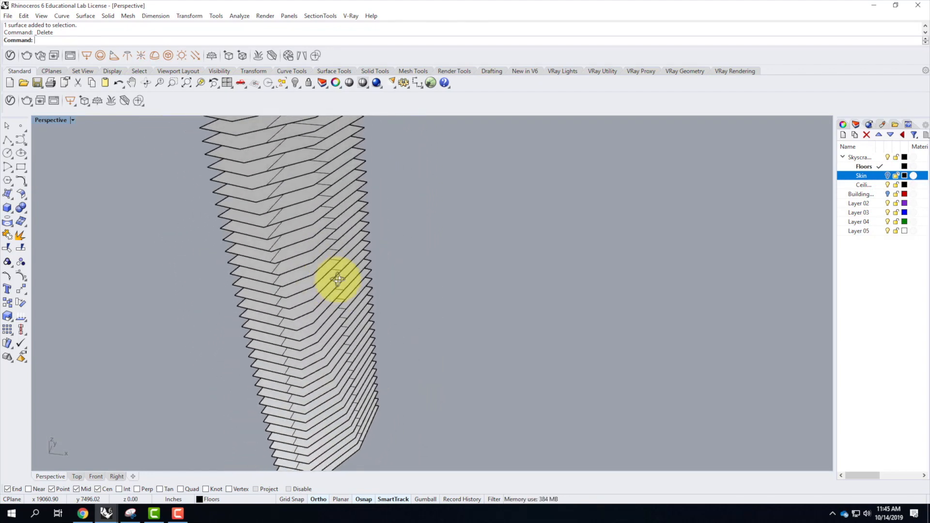
pyautogui.click(887, 176)
# Make the Ceilings sublayer current and draw a rectangular corner-to-corner plane in the top view that fully encloses the tower's footprint.
pyautogui.click(877, 185)
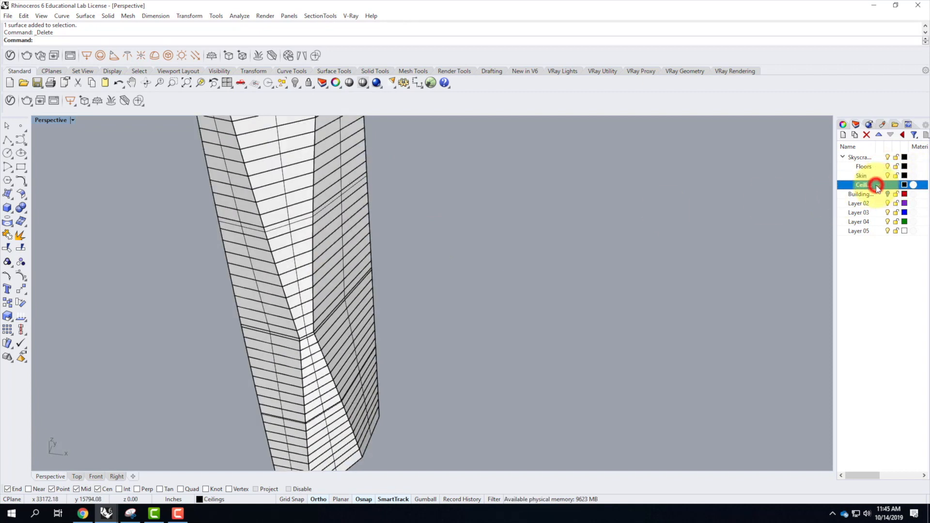
pyautogui.doubleClick(47, 119)
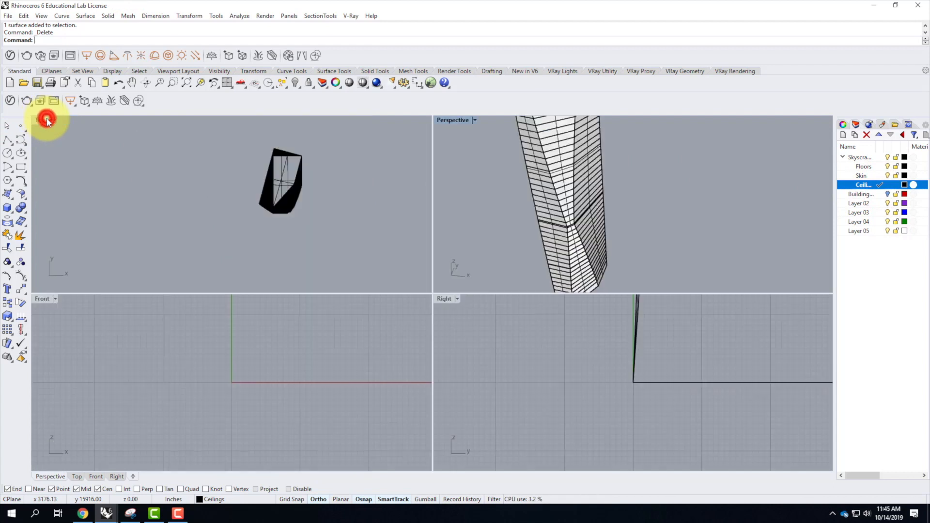
pyautogui.click(10, 195)
pyautogui.click(21, 200)
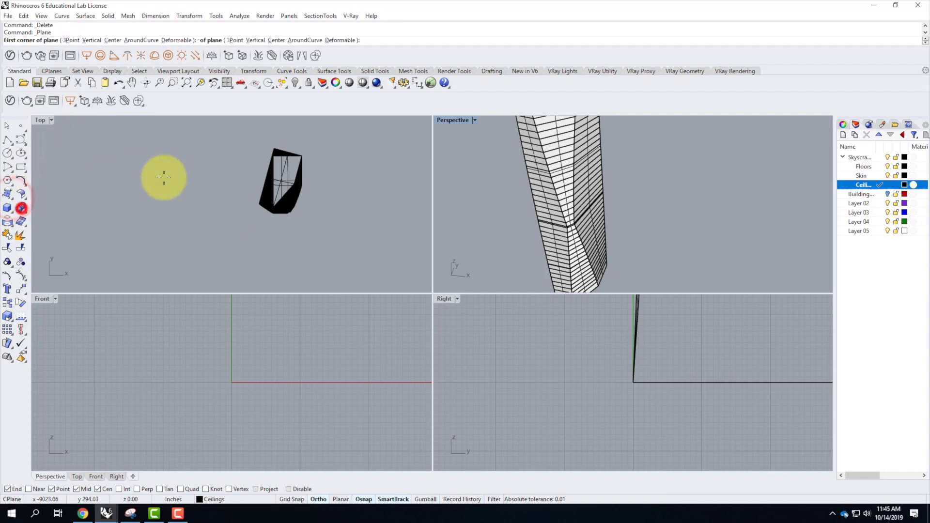
pyautogui.click(252, 139)
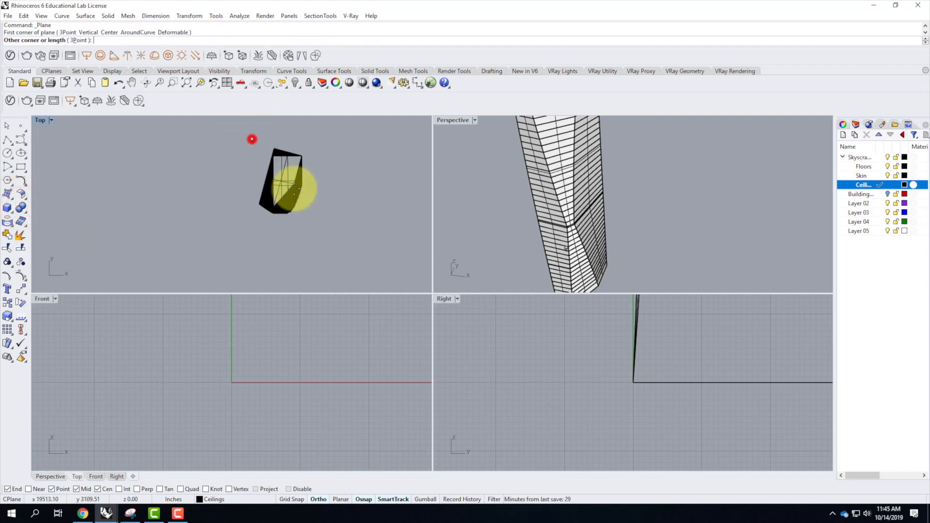
pyautogui.click(310, 220)
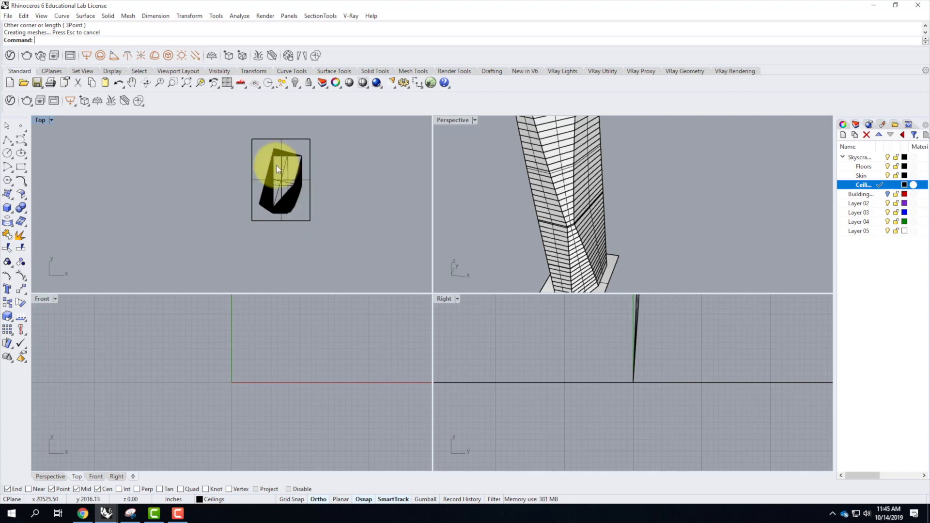
# Move the new ceiling plane vertically up 20' from its corner at the tower's base.
pyautogui.click(275, 141)
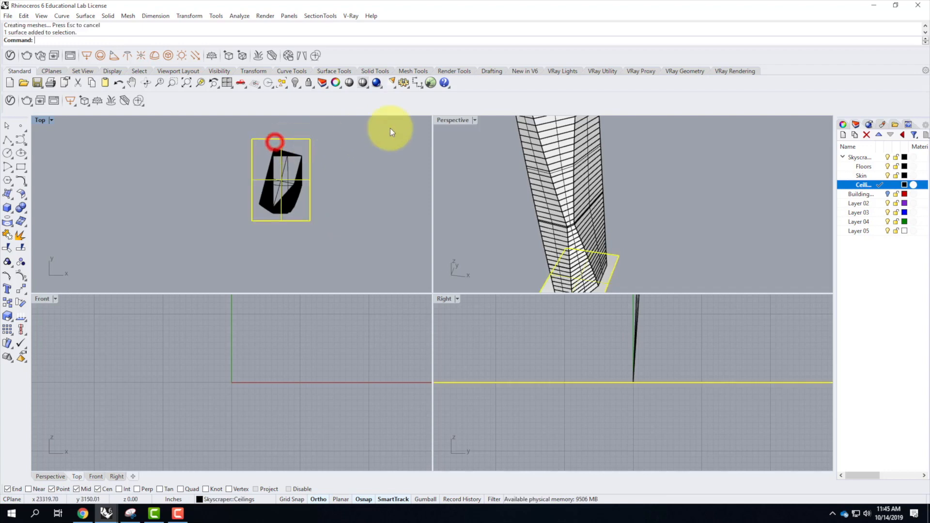
pyautogui.doubleClick(458, 121)
pyautogui.scroll(-5, 312, 352)
pyautogui.scroll(3, 309, 356)
pyautogui.moveTo(311, 356); pyautogui.dragTo(364, 339, button='right')
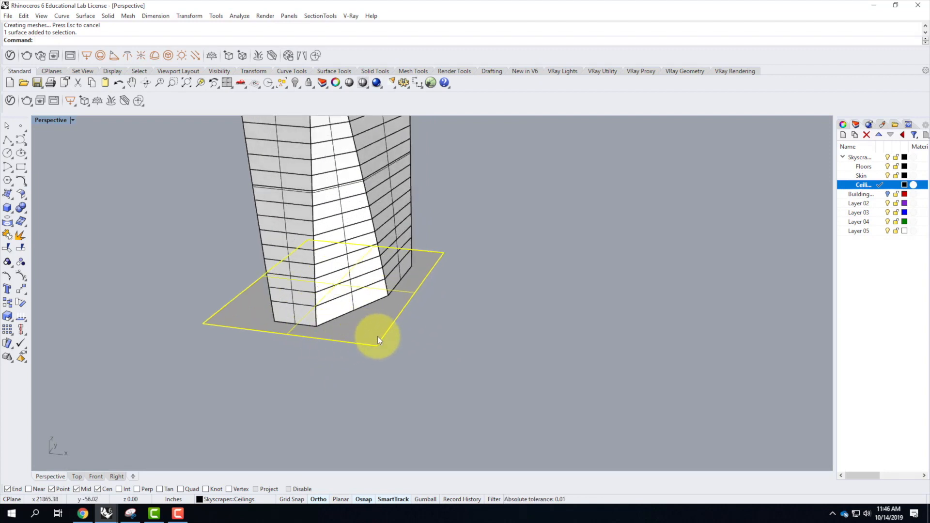
pyautogui.write('move')
pyautogui.press('Return')
pyautogui.write('v')
pyautogui.press('Return')
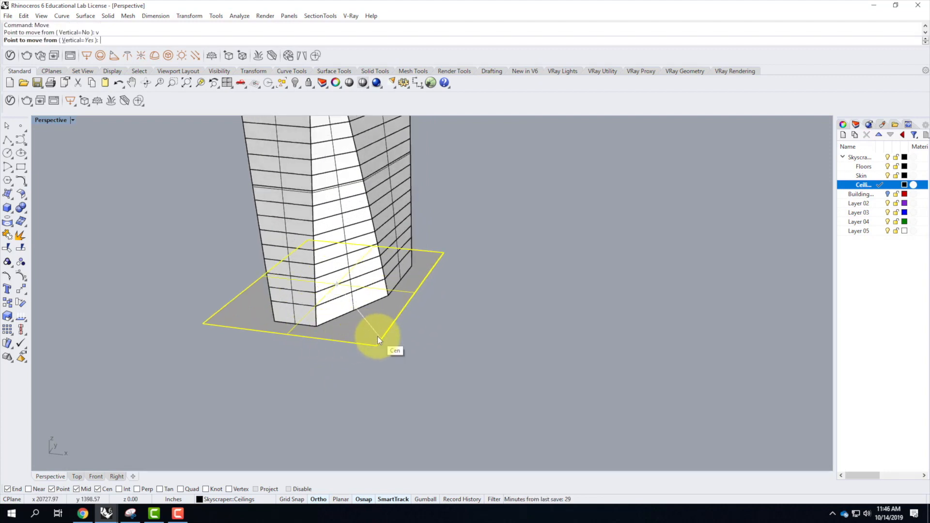
pyautogui.click(204, 323)
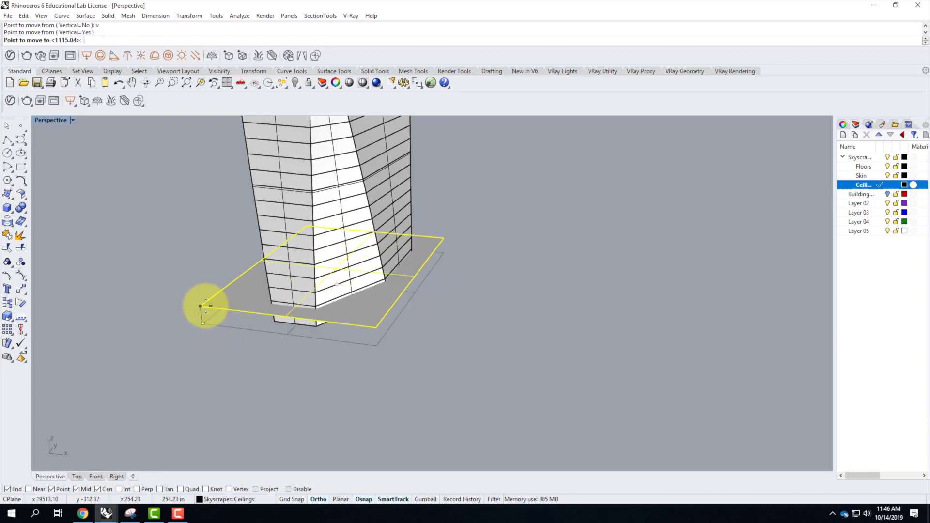
pyautogui.scroll(5, 205, 305)
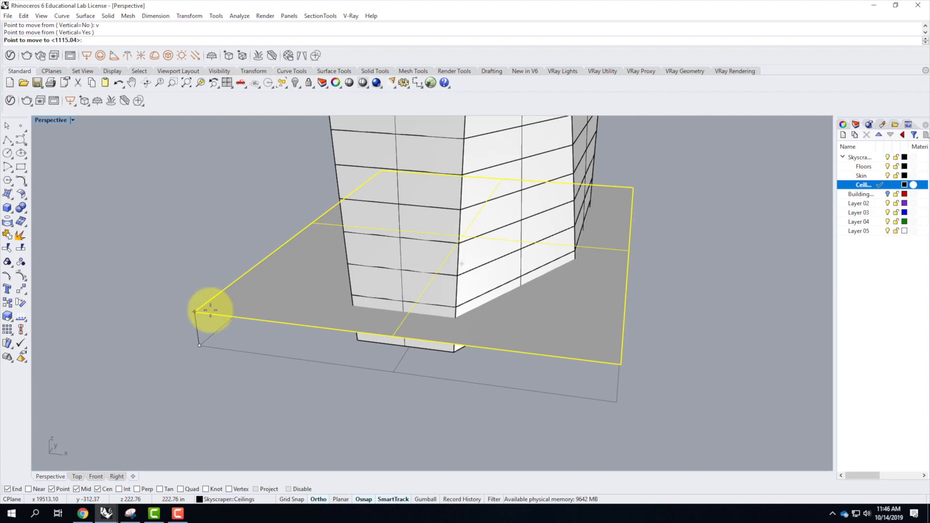
pyautogui.write('20')
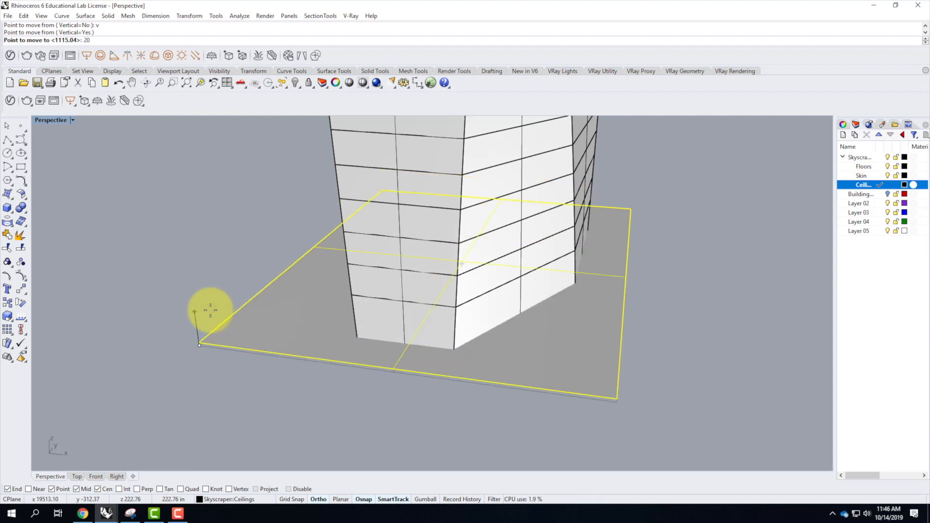
pyautogui.write("'")
pyautogui.press('Return')
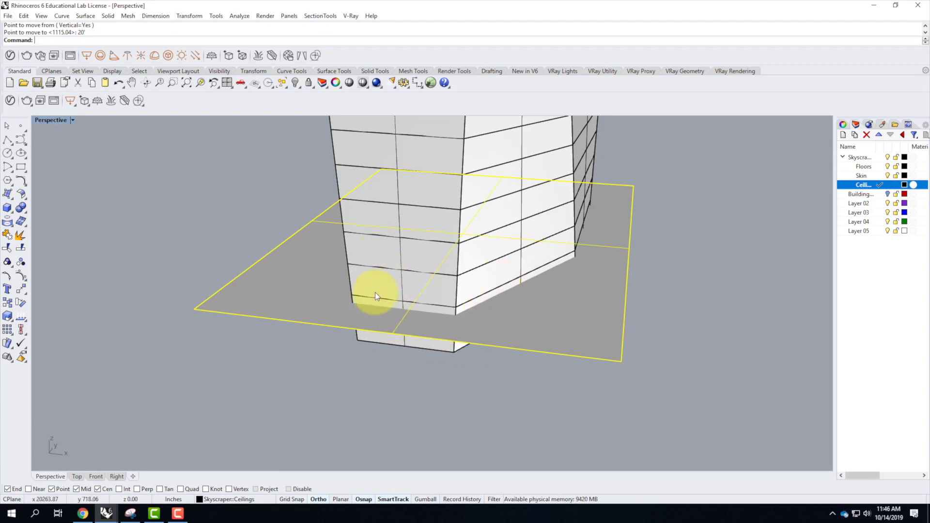
# Array the raised ceiling plane in the Z direction with 36 instances at 16' spacing, checking the preview at the tower's top.
pyautogui.write('arr')
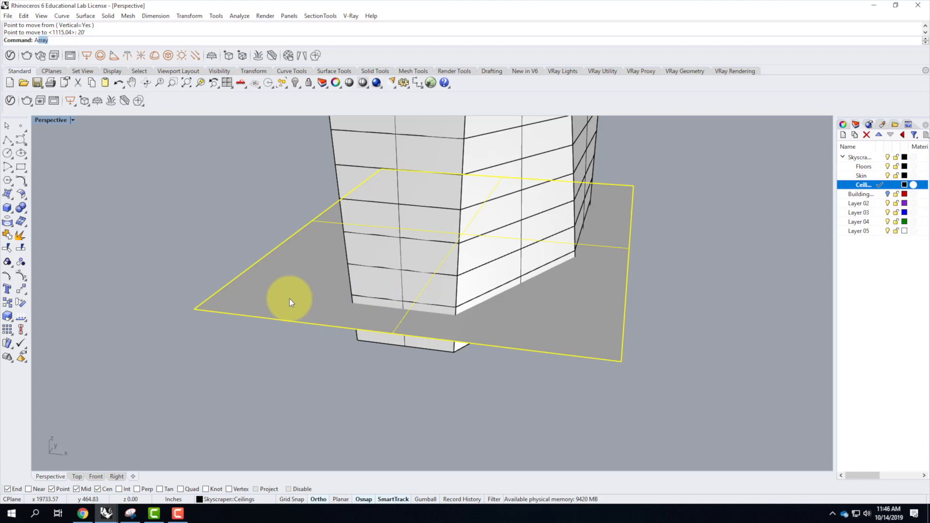
pyautogui.press('Return')
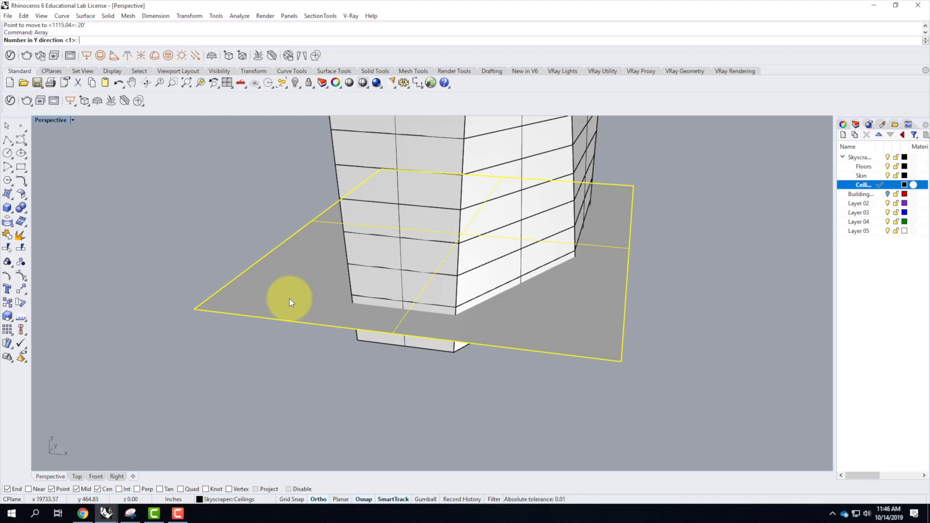
pyautogui.press('Return')
pyautogui.press('Return')
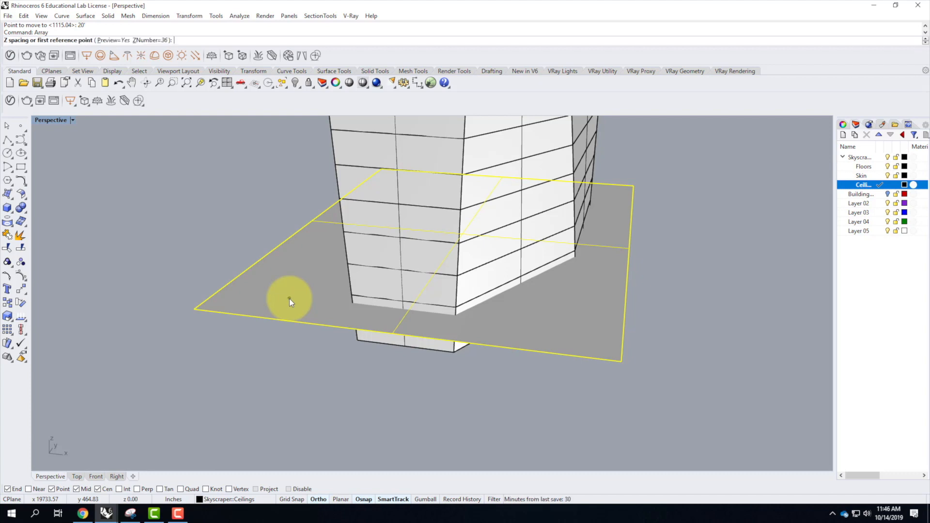
pyautogui.write('16')
pyautogui.press('Return')
pyautogui.scroll(-4, 378, 344)
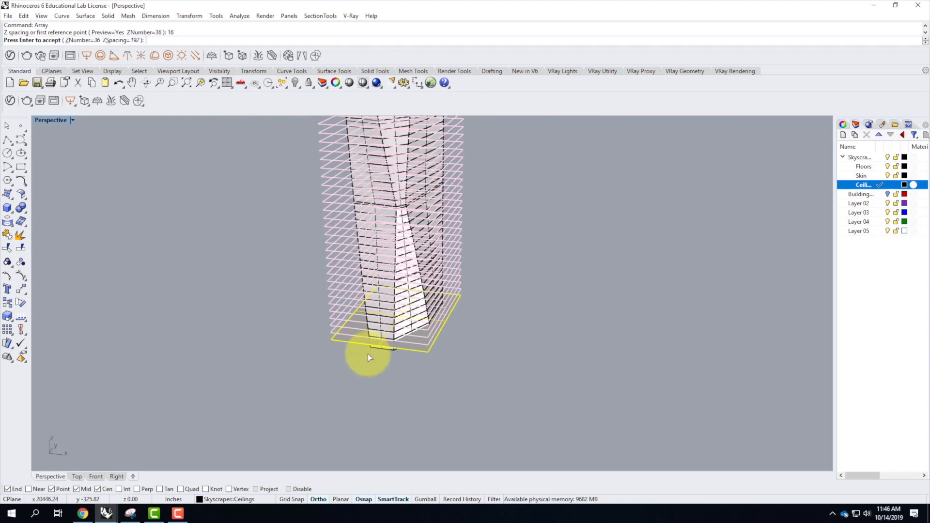
pyautogui.scroll(-7, 371, 344)
pyautogui.moveTo(377, 331); pyautogui.dragTo(358, 222, button='right')
pyautogui.scroll(8, 381, 223)
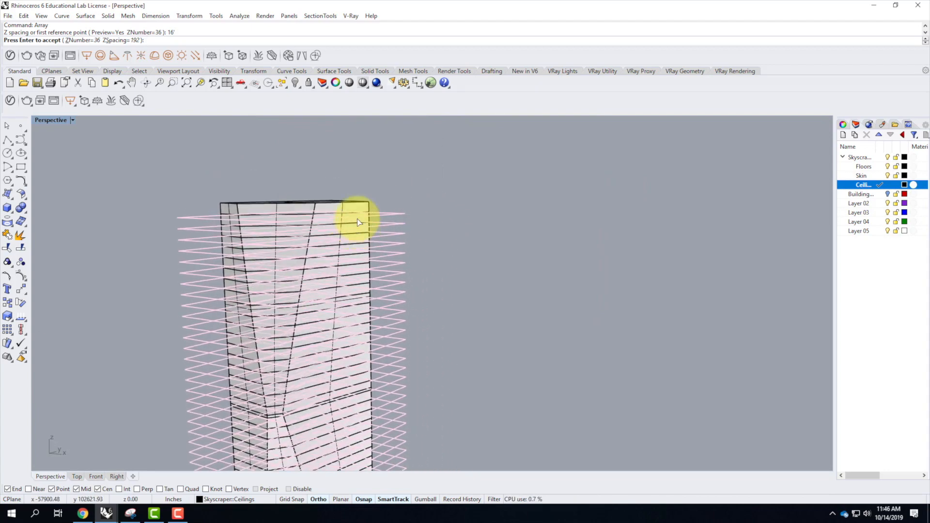
# Set the ceiling array's Z number to 37 and accept the array.
pyautogui.click(81, 41)
pyautogui.write('37')
pyautogui.press('Return')
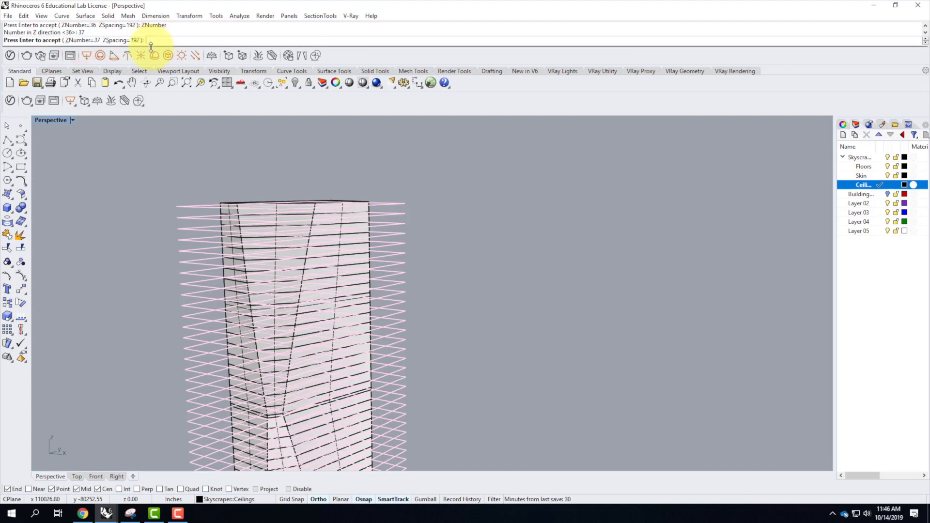
pyautogui.scroll(5, 240, 205)
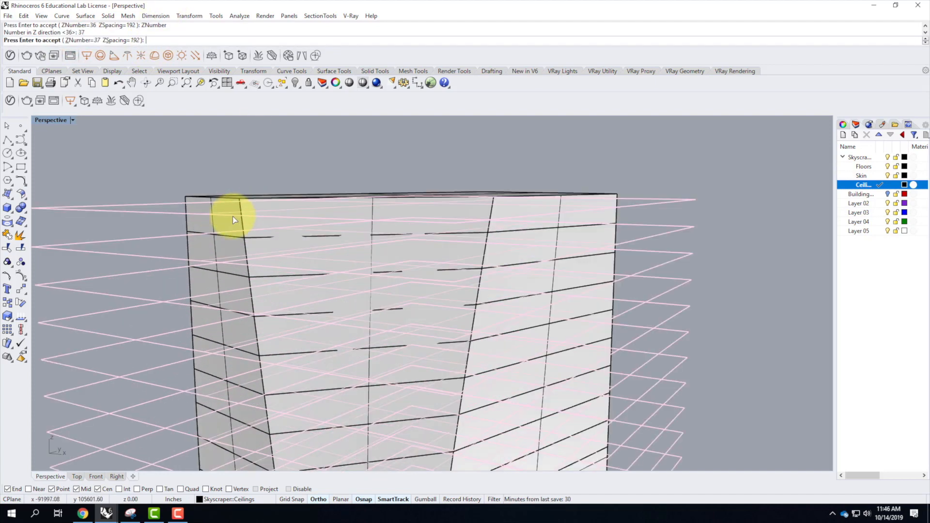
pyautogui.scroll(-5, 297, 203)
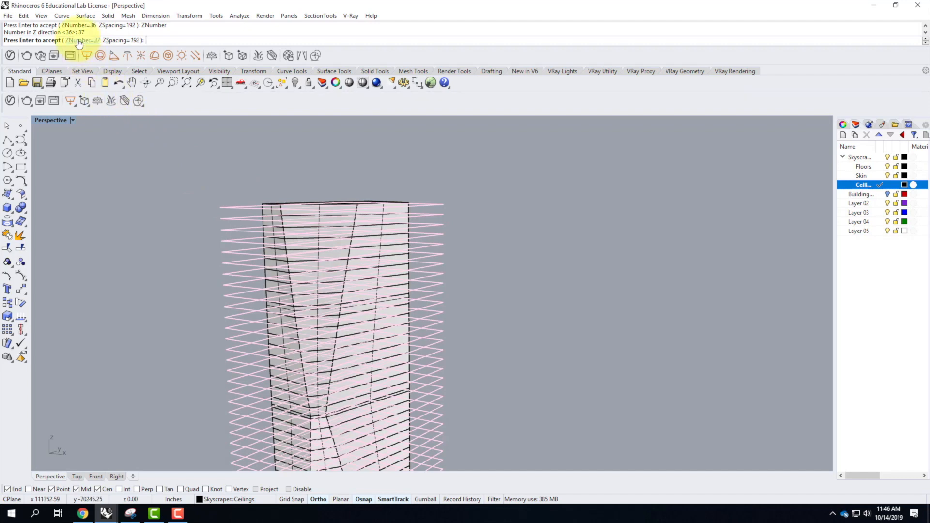
pyautogui.scroll(-8, 377, 209)
pyautogui.moveTo(371, 242); pyautogui.dragTo(386, 277, button='right')
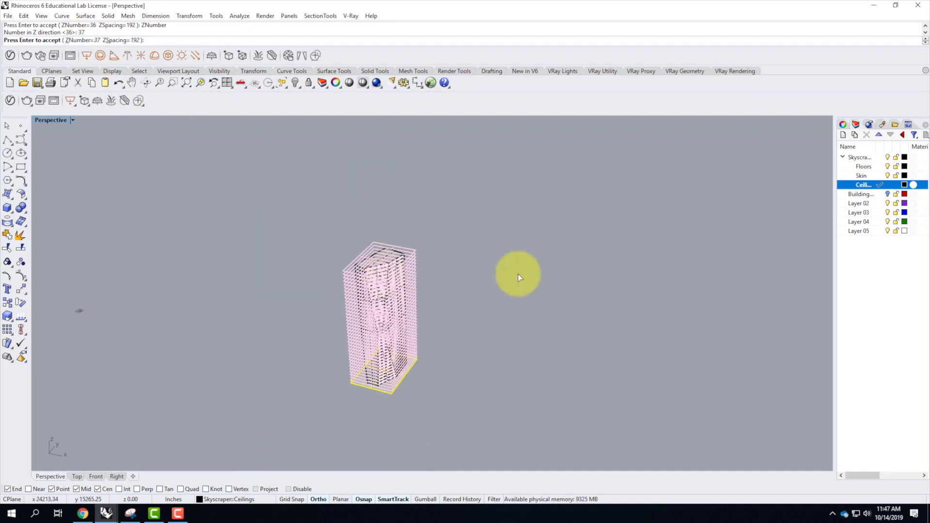
pyautogui.press('Return')
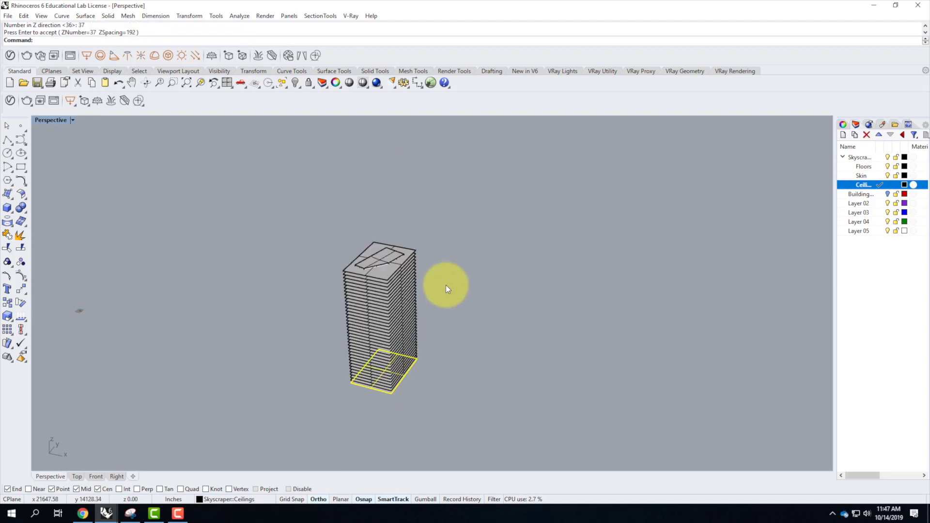
# Trim the parts of all ceiling planes outside the tower, using the tower mass as the cutting object.
pyautogui.scroll(5, 391, 272)
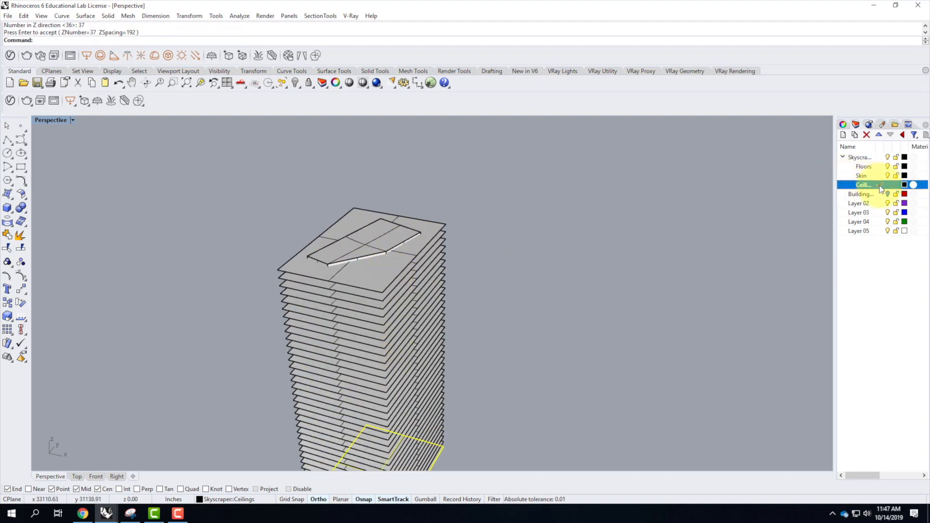
pyautogui.scroll(-3, 592, 247)
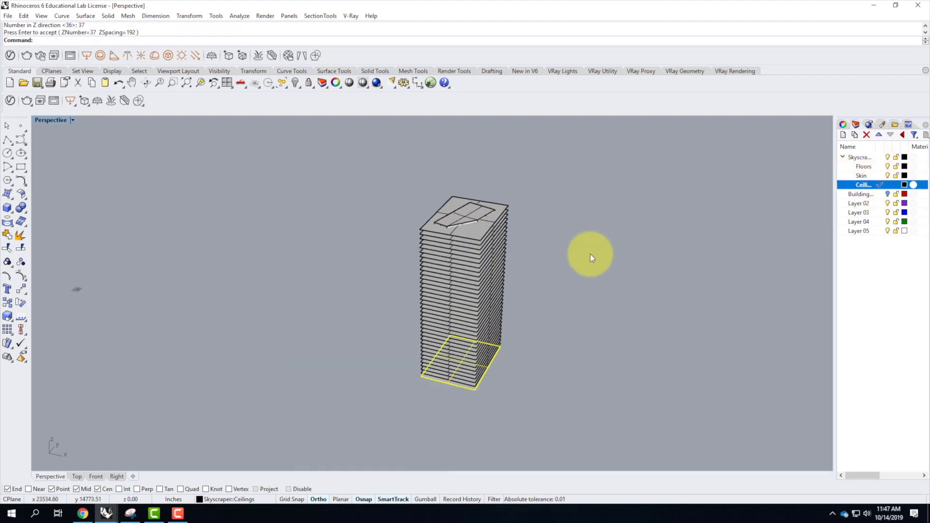
pyautogui.scroll(2, 586, 261)
pyautogui.scroll(5, 566, 291)
pyautogui.click(561, 286)
pyautogui.scroll(-6, 314, 285)
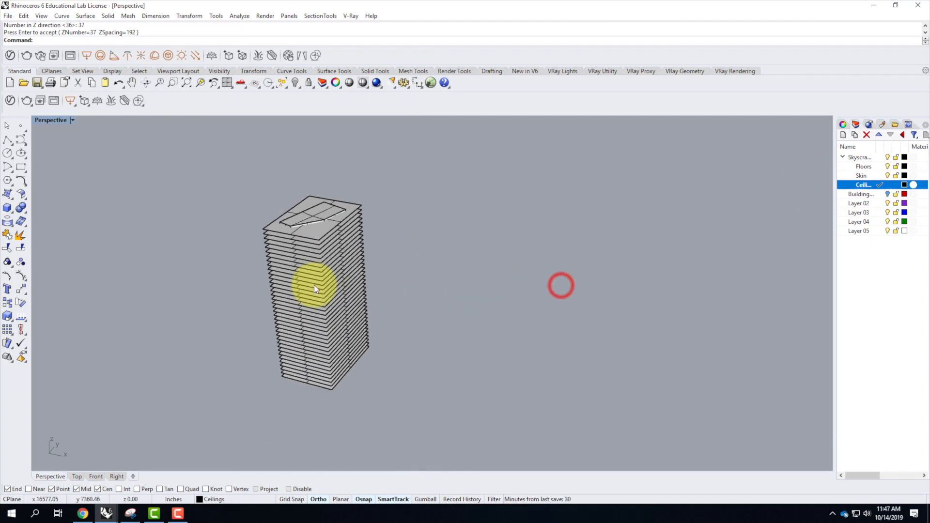
pyautogui.click(319, 210)
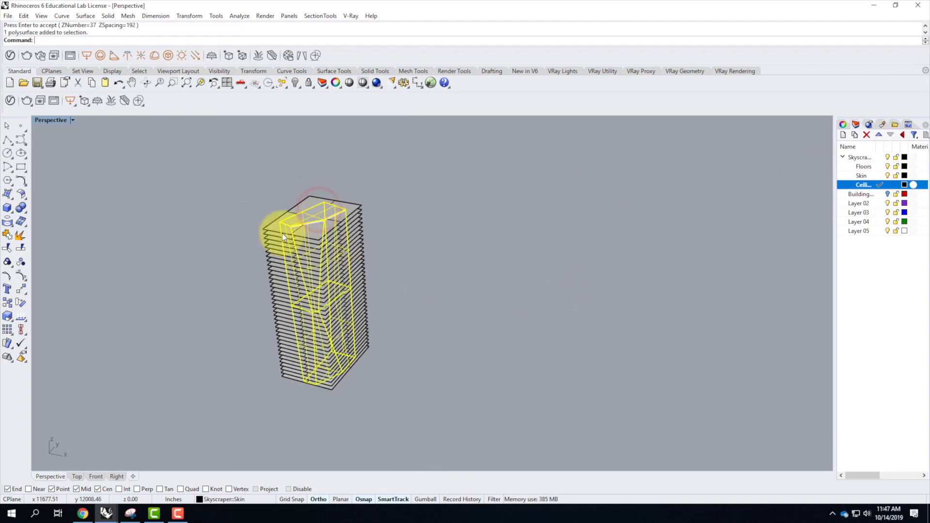
pyautogui.write('trim')
pyautogui.press('Return')
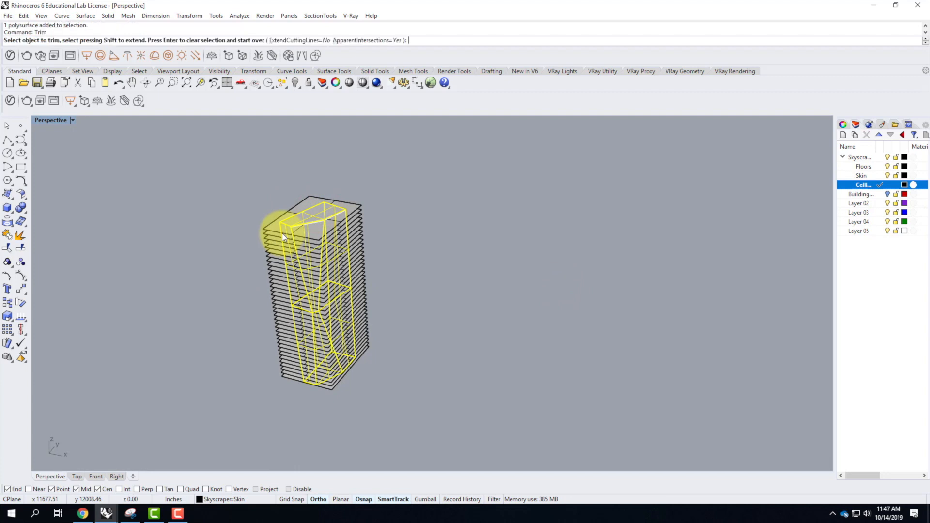
pyautogui.click(369, 193)
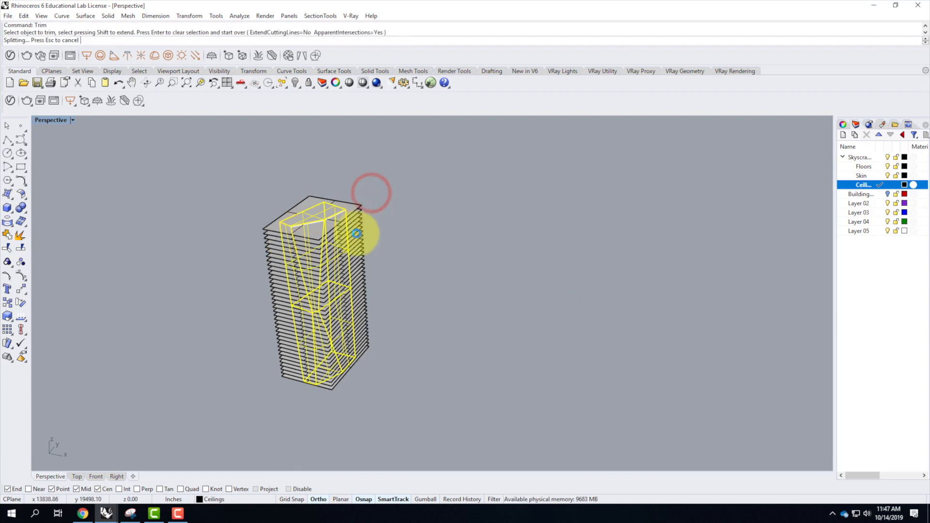
pyautogui.click(369, 225)
pyautogui.click(369, 251)
pyautogui.moveTo(374, 268); pyautogui.dragTo(363, 353)
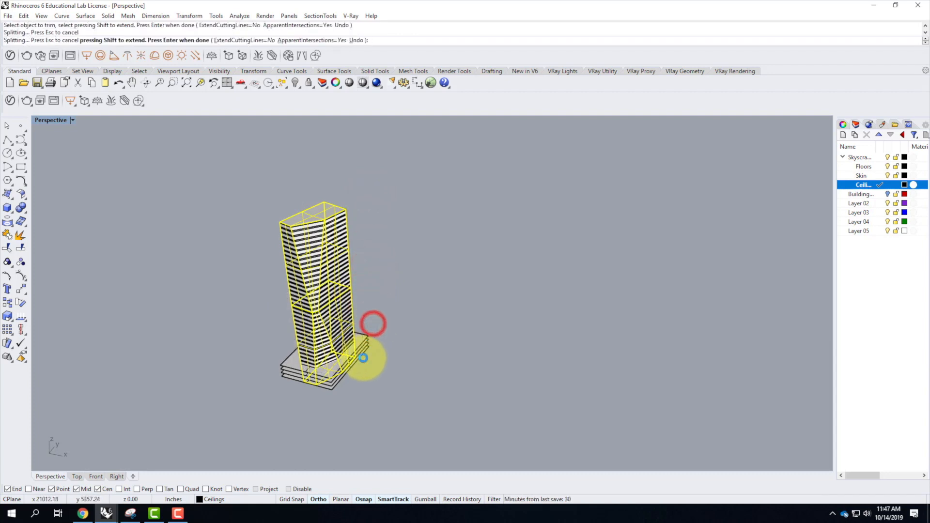
pyautogui.press('Return')
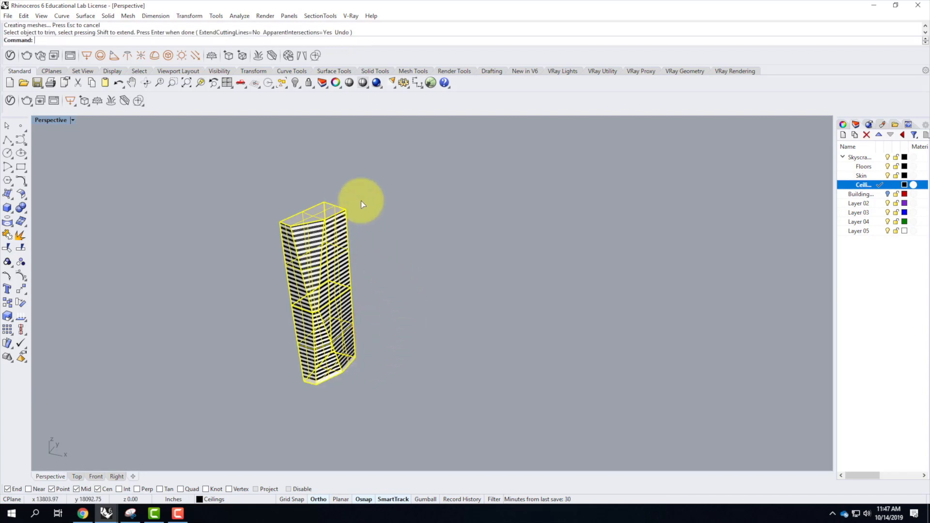
# Clear the selection and hide the Skin sublayer to expose the floor and ceiling plates.
pyautogui.click(363, 200)
pyautogui.scroll(5, 338, 264)
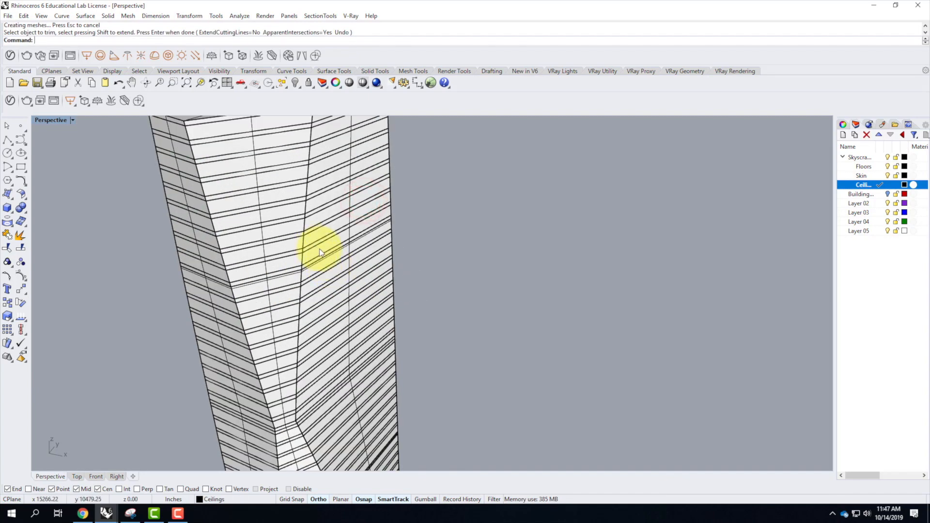
pyautogui.click(887, 176)
# Examine the paired floor and ceiling plates up close and across the full height of the tower.
pyautogui.scroll(-5, 479, 284)
pyautogui.scroll(8, 480, 285)
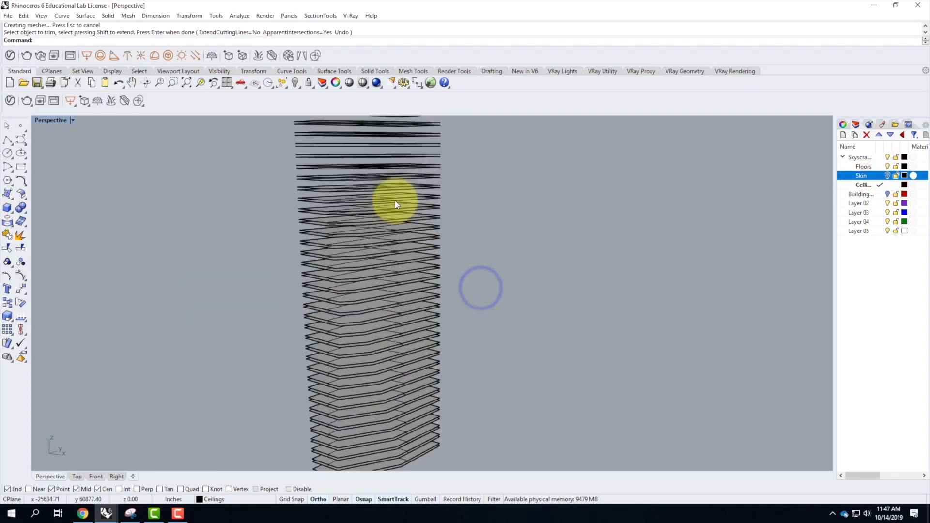
pyautogui.scroll(2, 465, 188)
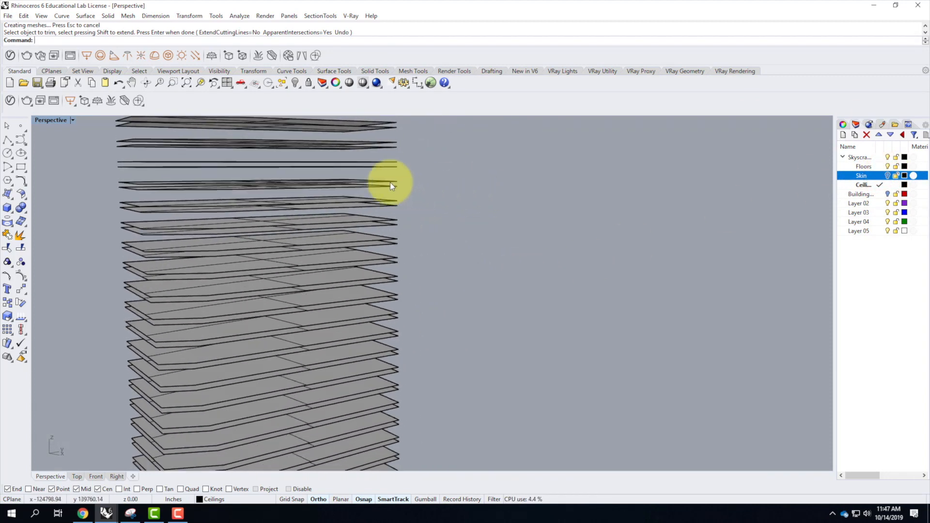
pyautogui.scroll(5, 386, 182)
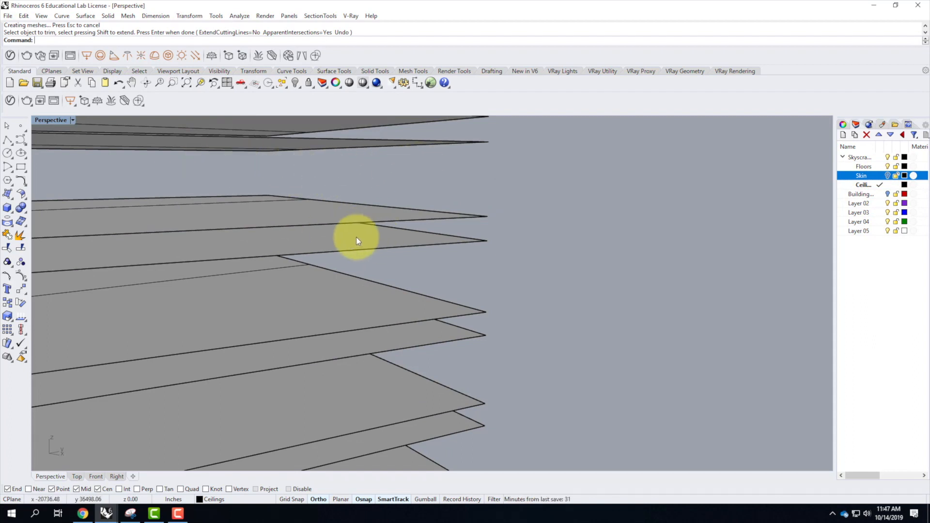
pyautogui.scroll(-5, 360, 236)
pyautogui.moveTo(326, 256); pyautogui.dragTo(353, 273, button='right')
pyautogui.scroll(-3, 367, 195)
pyautogui.moveTo(366, 212); pyautogui.dragTo(360, 379, button='right')
pyautogui.scroll(3, 362, 376)
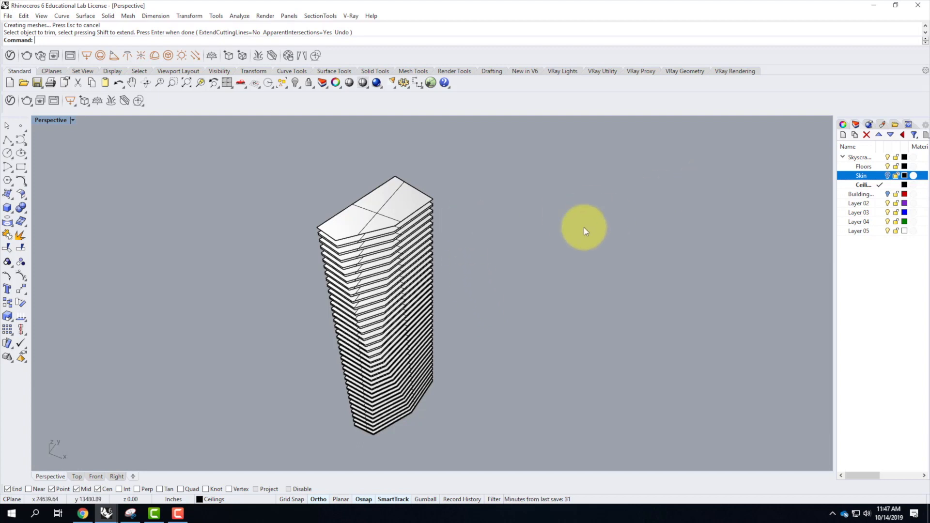
# Add a sublayer named Core under the Skyscraper layer and make it the current layer.
pyautogui.click(861, 158)
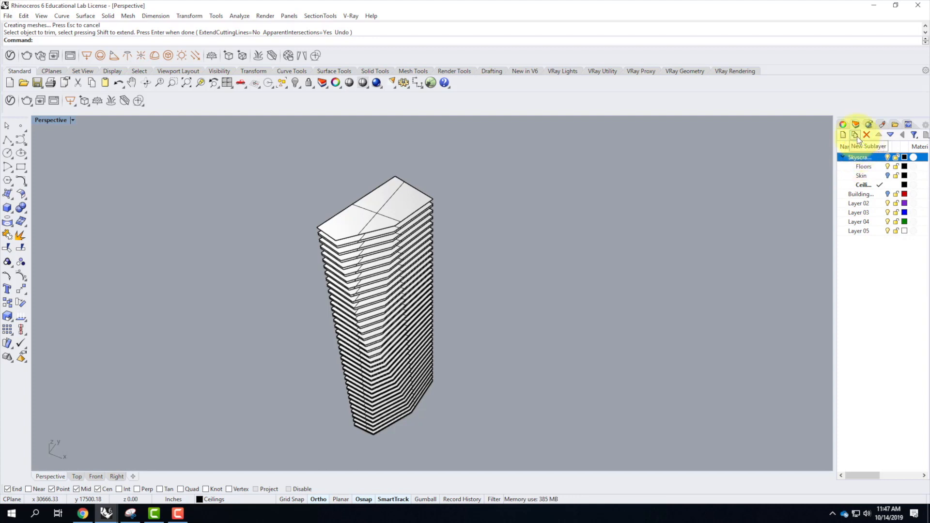
pyautogui.click(855, 135)
pyautogui.write('Core')
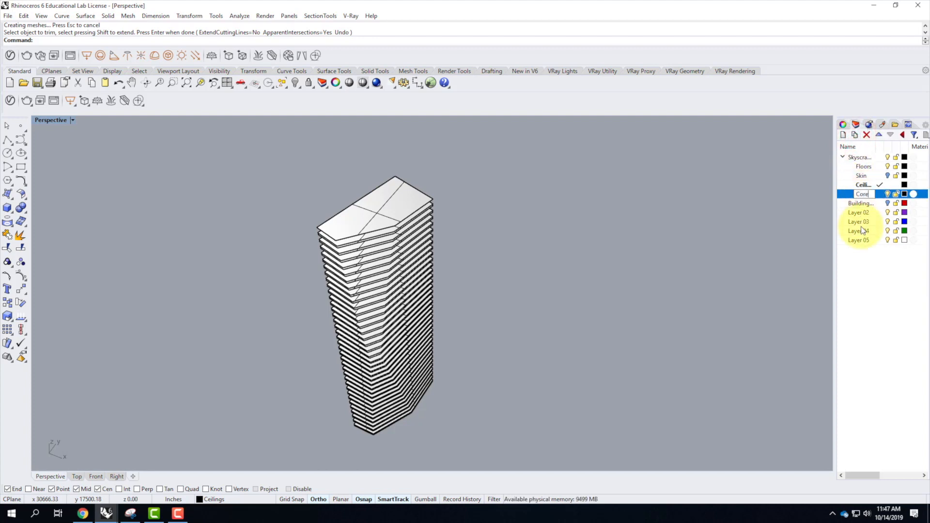
pyautogui.press('Return')
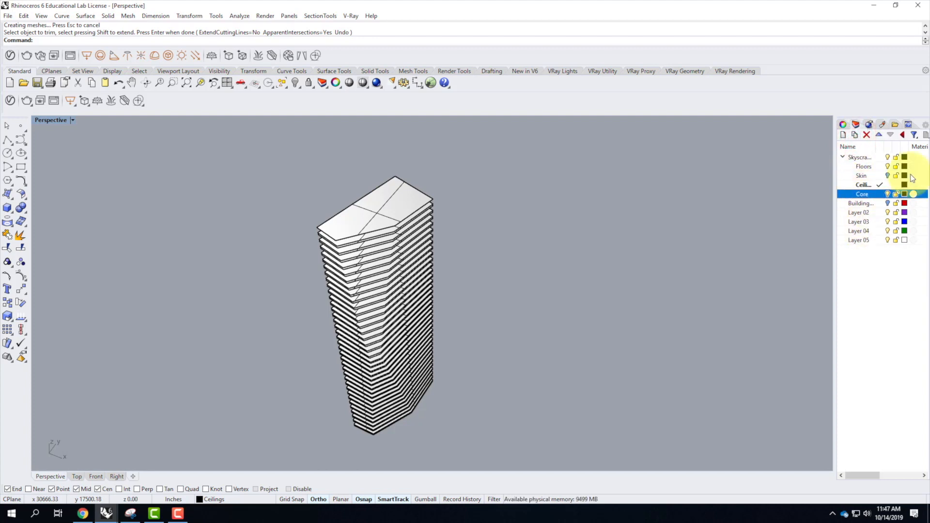
pyautogui.click(879, 194)
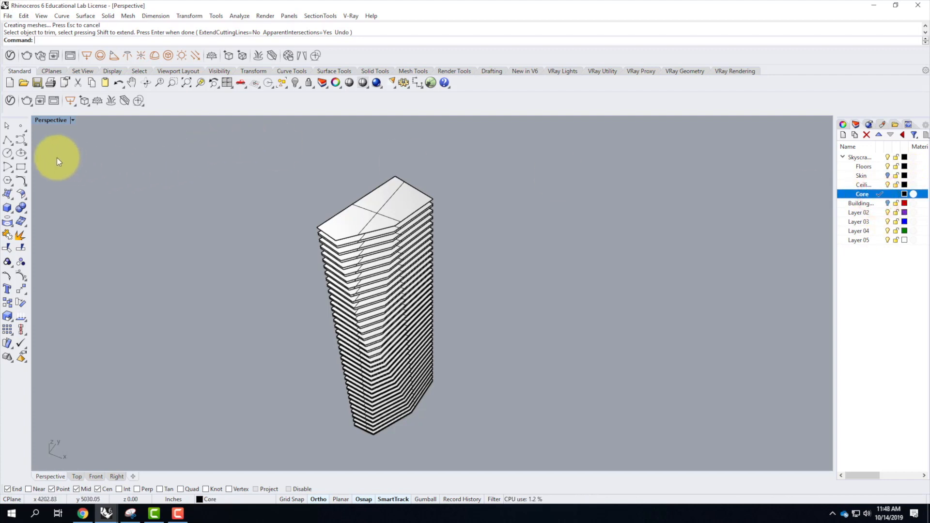
# Start a box in the Top view with its first corner inside the tower's plan and a base offset of @-30',-30'.
pyautogui.doubleClick(48, 120)
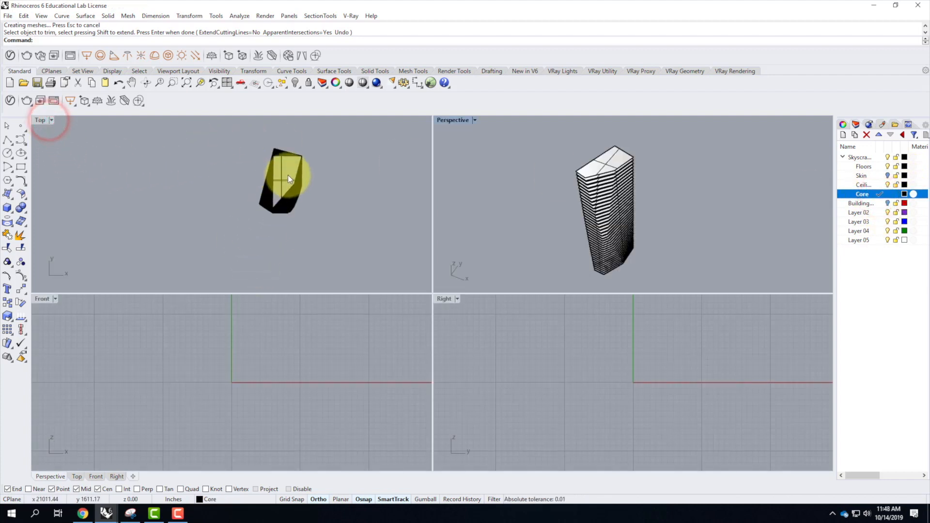
pyautogui.scroll(3, 288, 175)
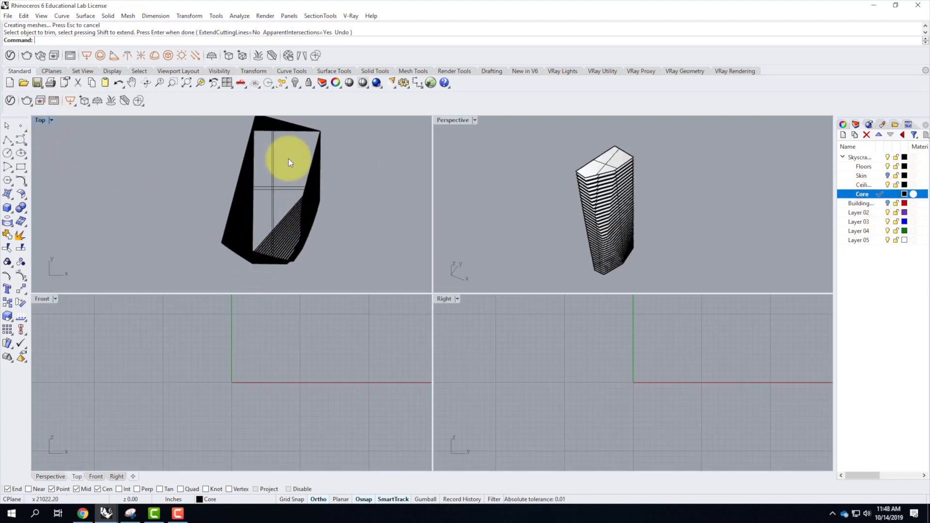
pyautogui.doubleClick(40, 120)
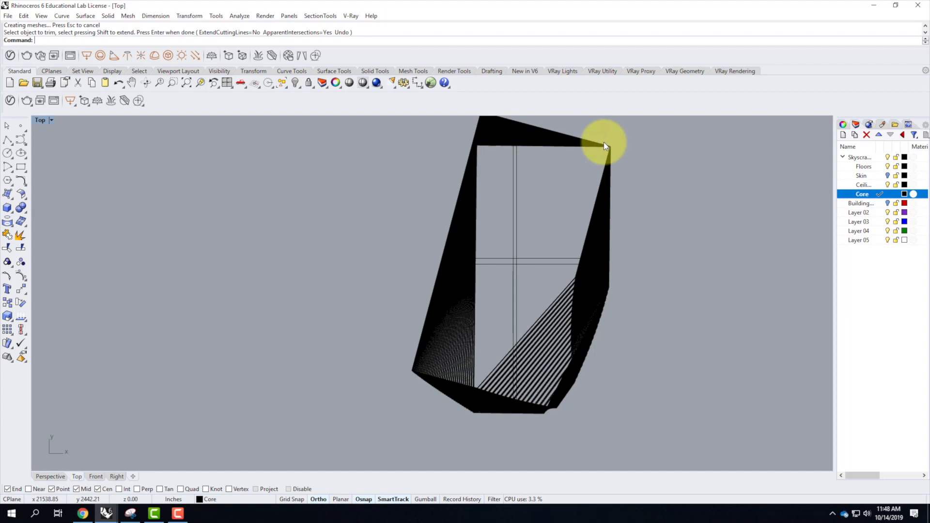
pyautogui.click(8, 208)
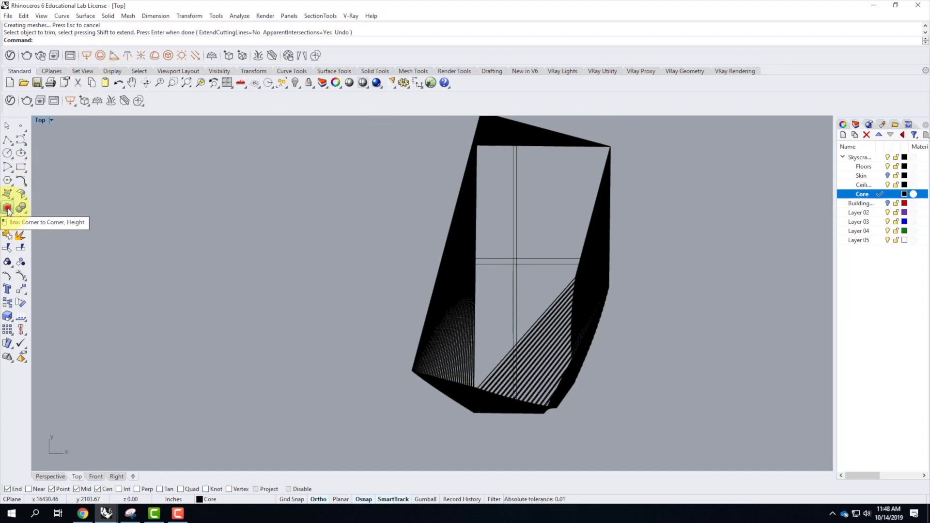
pyautogui.click(545, 217)
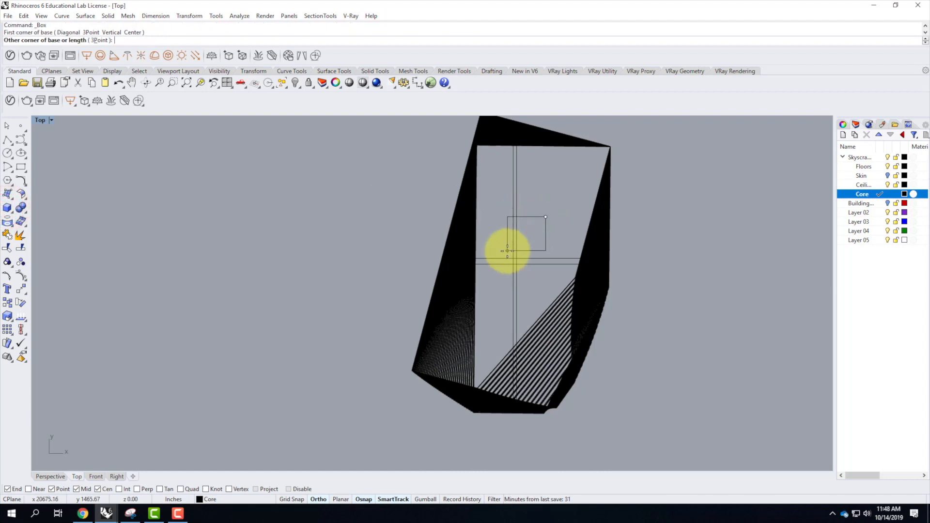
pyautogui.write("@-30',-30'")
pyautogui.press('Return')
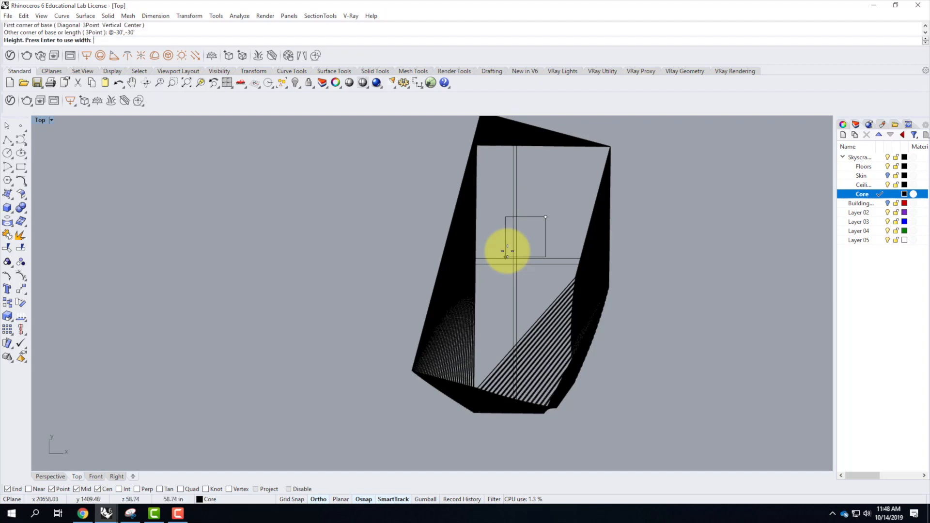
# Set the core box's height to 612' so it rises above the tower's top plate.
pyautogui.doubleClick(41, 120)
pyautogui.scroll(5, 614, 140)
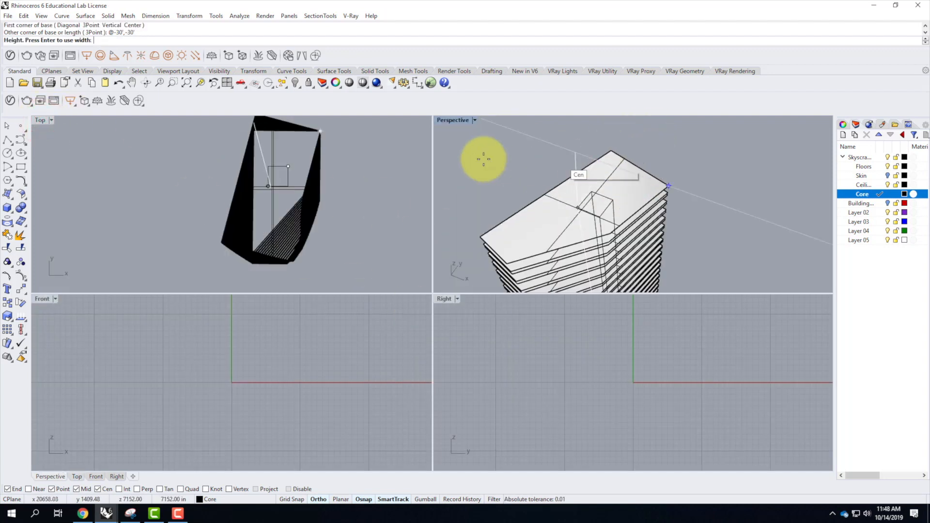
pyautogui.doubleClick(454, 120)
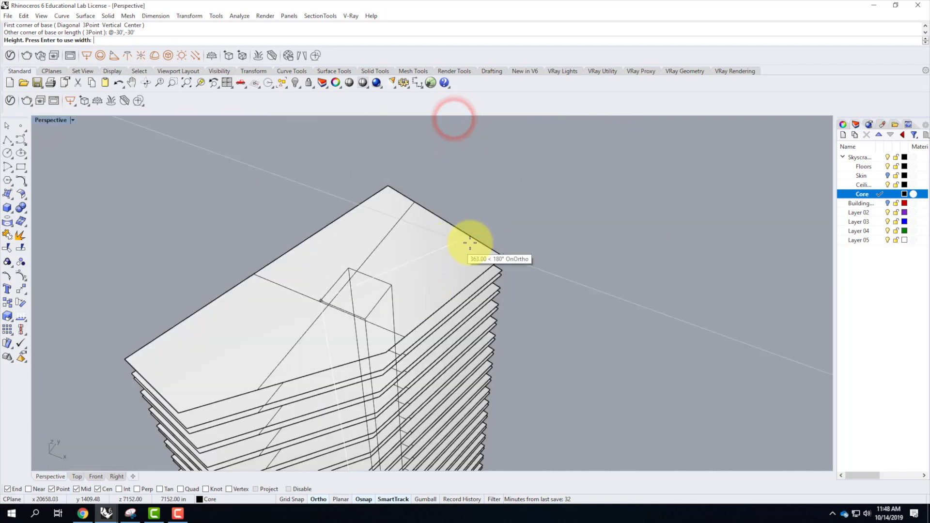
pyautogui.scroll(-5, 538, 290)
pyautogui.scroll(3, 525, 155)
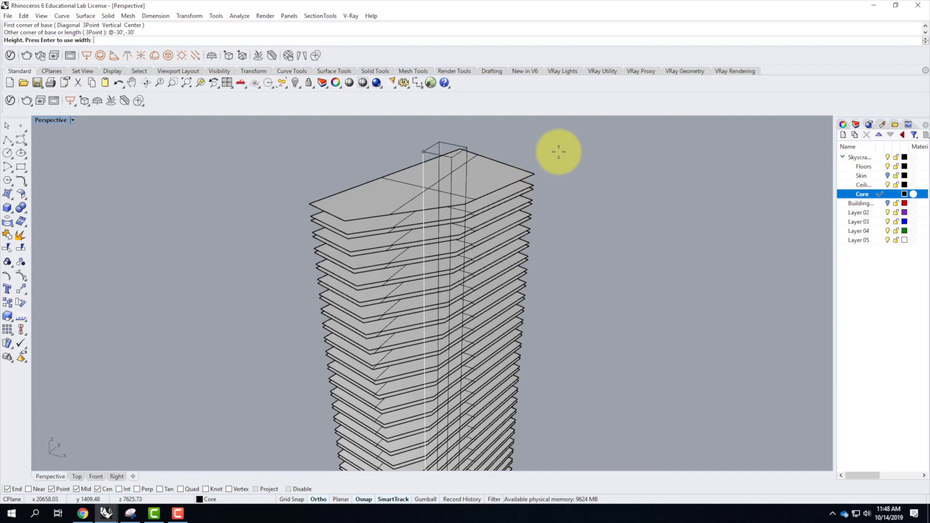
pyautogui.scroll(3, 560, 149)
pyautogui.scroll(-3, 529, 213)
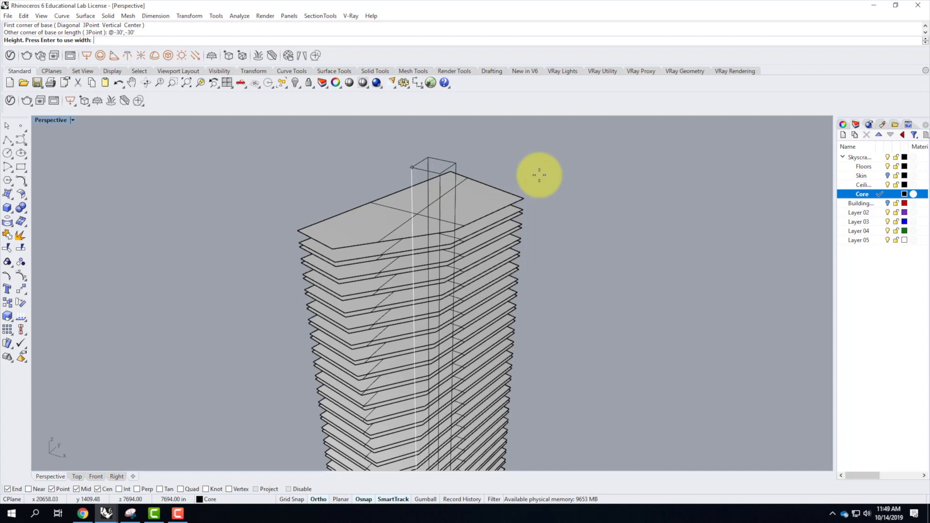
pyautogui.write('12')
pyautogui.press('Return')
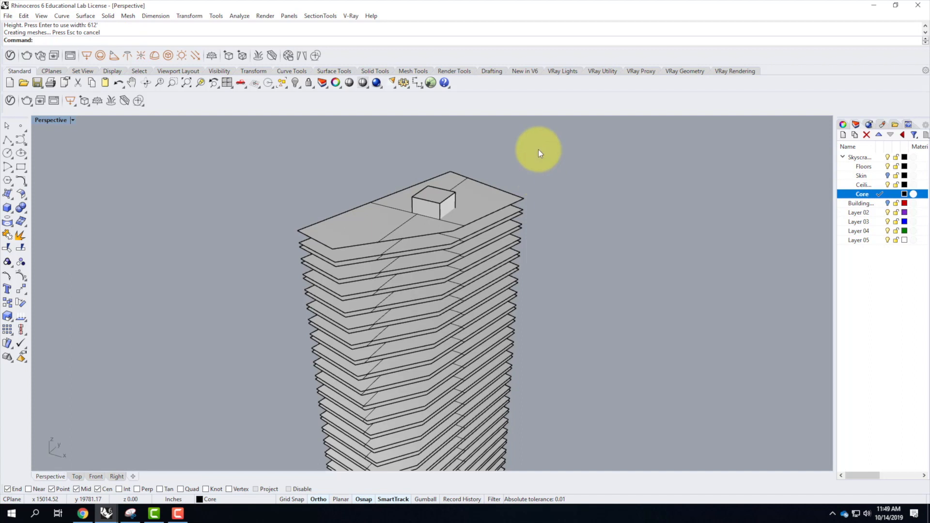
# Turn the Skin sublayer back on around the floors, ceilings and core.
pyautogui.scroll(-5, 466, 170)
pyautogui.moveTo(489, 235); pyautogui.dragTo(492, 206, button='right')
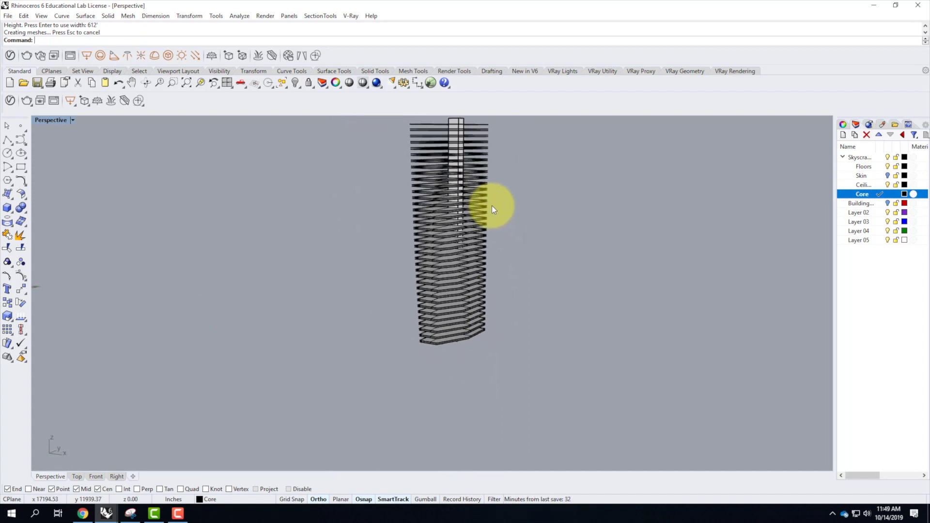
pyautogui.click(888, 175)
pyautogui.moveTo(571, 344); pyautogui.dragTo(556, 402, button='right')
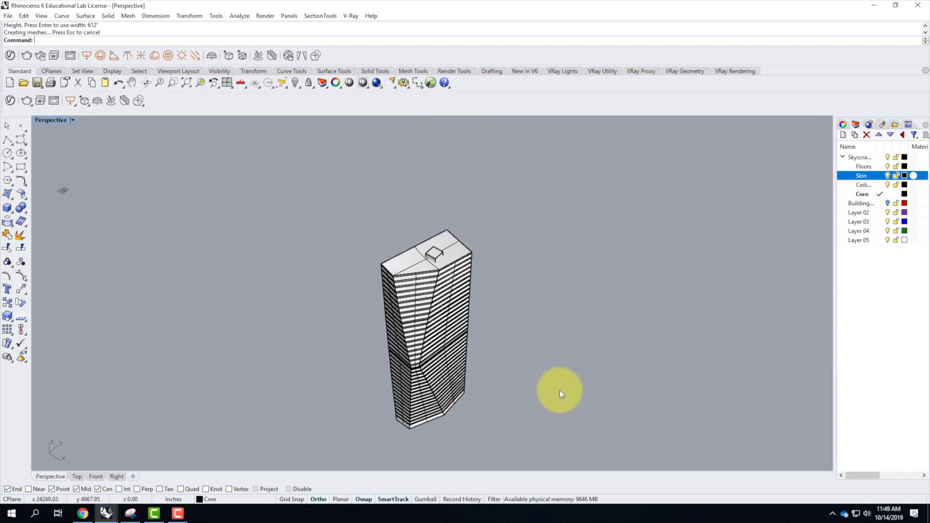
# Explode the core box into separate surfaces.
pyautogui.scroll(6, 452, 267)
pyautogui.moveTo(464, 268); pyautogui.dragTo(387, 330, button='right')
pyautogui.scroll(5, 310, 375)
pyautogui.scroll(-6, 373, 244)
pyautogui.scroll(6, 366, 403)
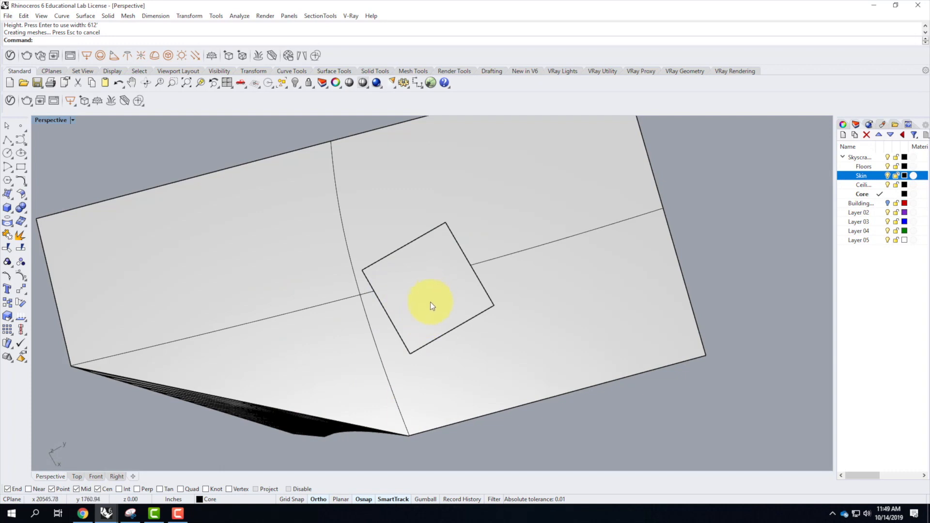
pyautogui.click(428, 289)
pyautogui.moveTo(461, 285); pyautogui.dragTo(462, 281, button='right')
pyautogui.write('explode')
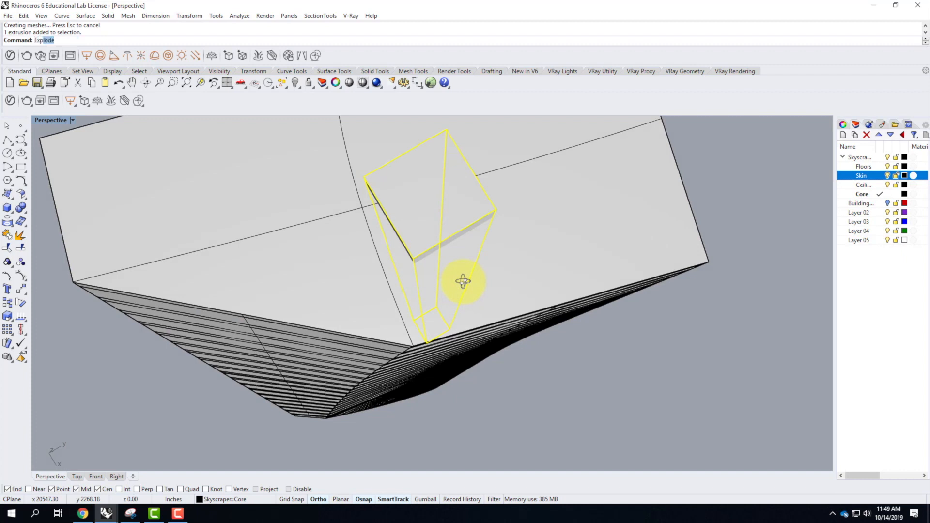
pyautogui.press('Return')
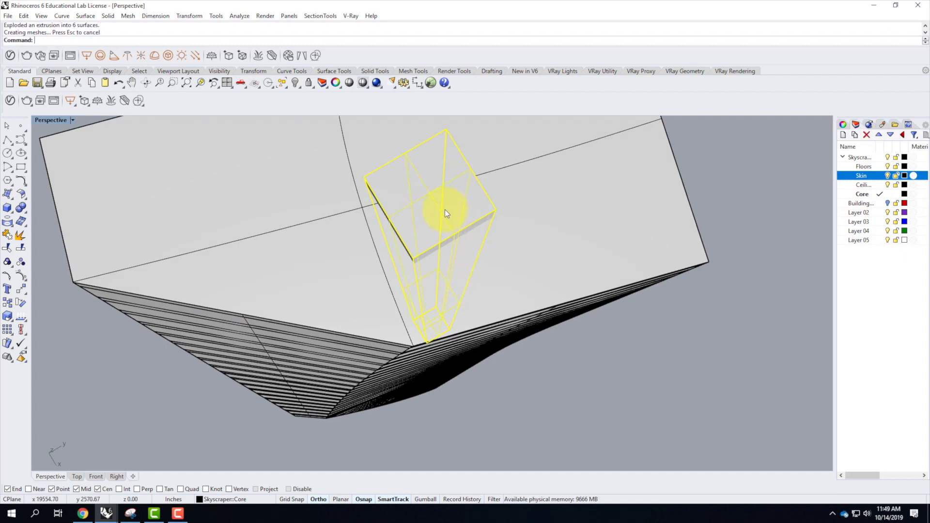
# Exclude the core's top surface from the selection, join the other five surfaces into an open polysurface, and check the result.
pyautogui.keyDown('ctrl'); pyautogui.click(430, 193); pyautogui.keyUp('ctrl')
pyautogui.keyDown('ctrl'); pyautogui.click(429, 193); pyautogui.keyUp('ctrl')
pyautogui.moveTo(409, 191); pyautogui.dragTo(440, 200, button='right')
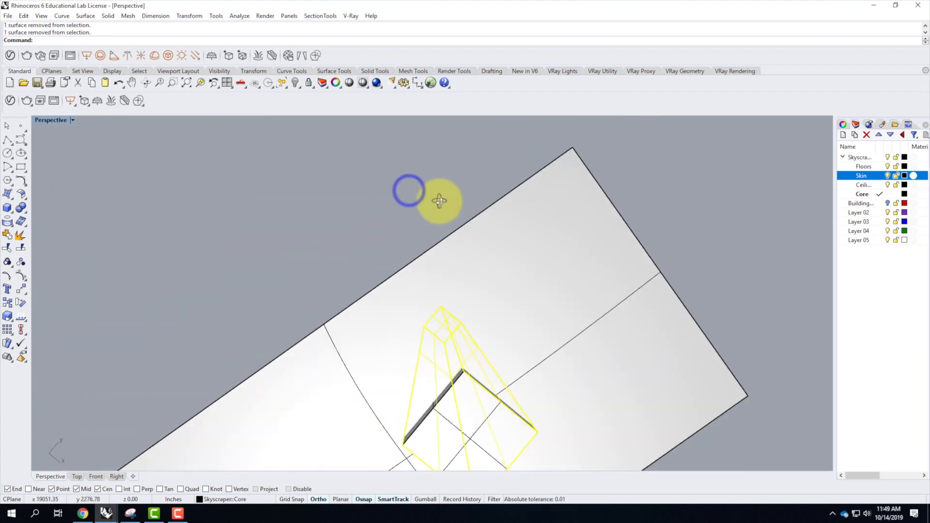
pyautogui.keyDown('shift'); pyautogui.click(432, 403); pyautogui.keyUp('shift')
pyautogui.keyDown('shift'); pyautogui.click(433, 402); pyautogui.keyUp('shift')
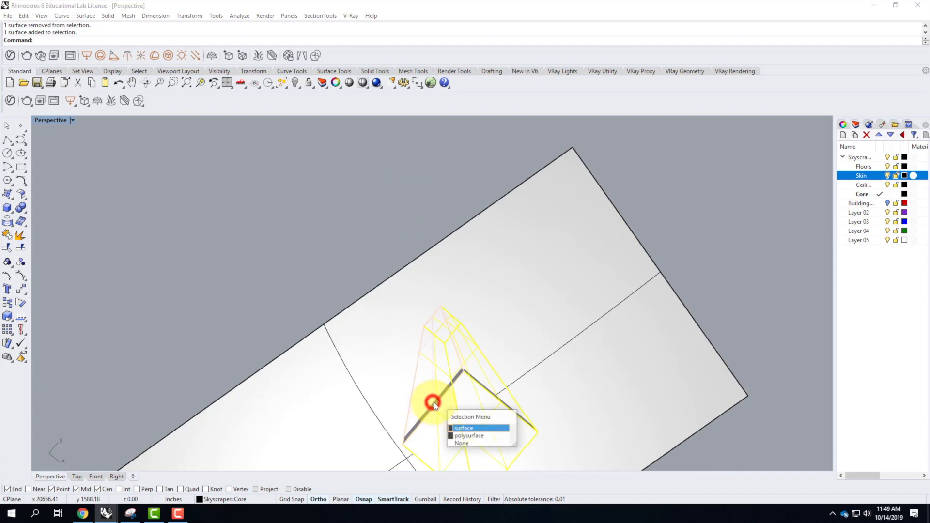
pyautogui.click(473, 430)
pyautogui.keyDown('ctrl'); pyautogui.click(478, 432); pyautogui.keyUp('ctrl')
pyautogui.scroll(-13, 445, 306)
pyautogui.moveTo(475, 350); pyautogui.dragTo(466, 310, button='right')
pyautogui.scroll(6, 446, 162)
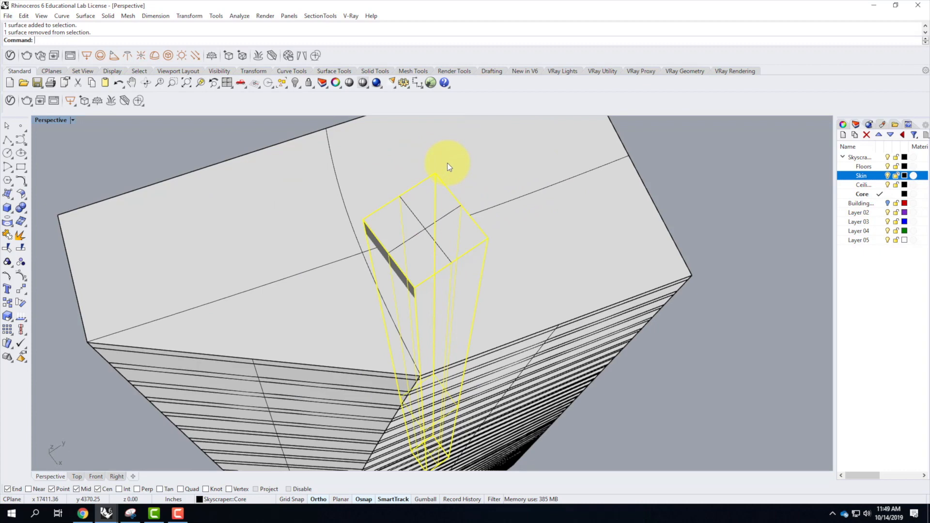
pyautogui.hotkey('ctrl', 'j')
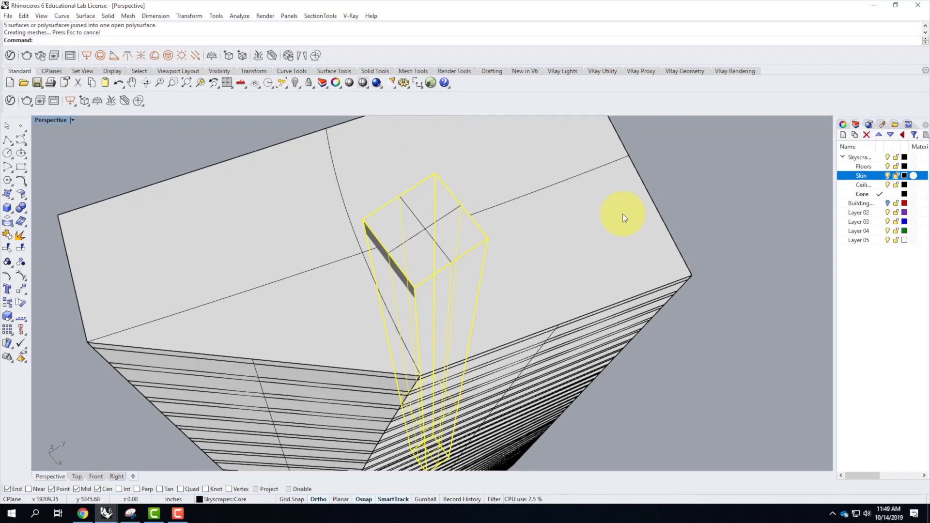
pyautogui.click(715, 216)
pyautogui.click(450, 272)
pyautogui.click(671, 160)
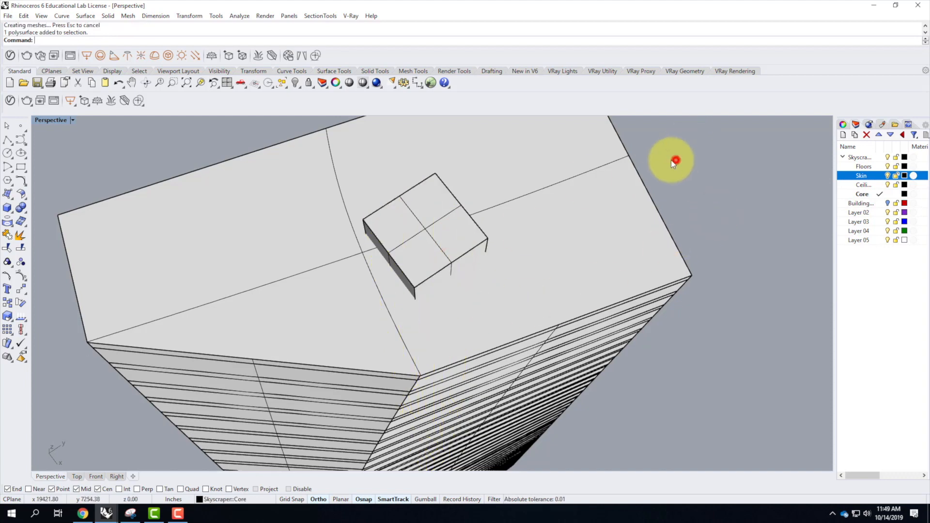
# Undo a trial deletion of the core's separate top surface and hide that surface instead.
pyautogui.keyDown('ctrl'); pyautogui.keyDown('shift'); pyautogui.click(419, 241); pyautogui.keyUp('shift'); pyautogui.keyUp('ctrl')
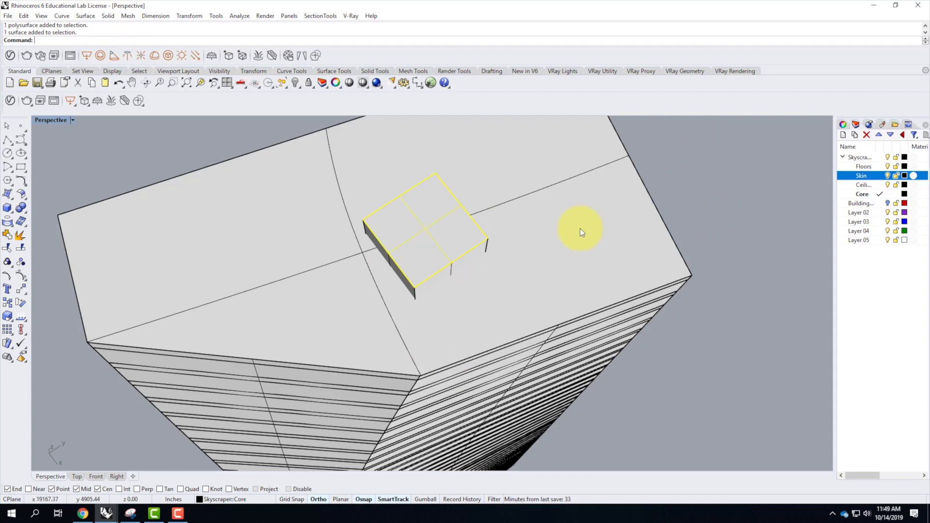
pyautogui.click(763, 211)
pyautogui.keyDown('ctrl'); pyautogui.keyDown('shift'); pyautogui.click(426, 222); pyautogui.keyUp('shift'); pyautogui.keyUp('ctrl')
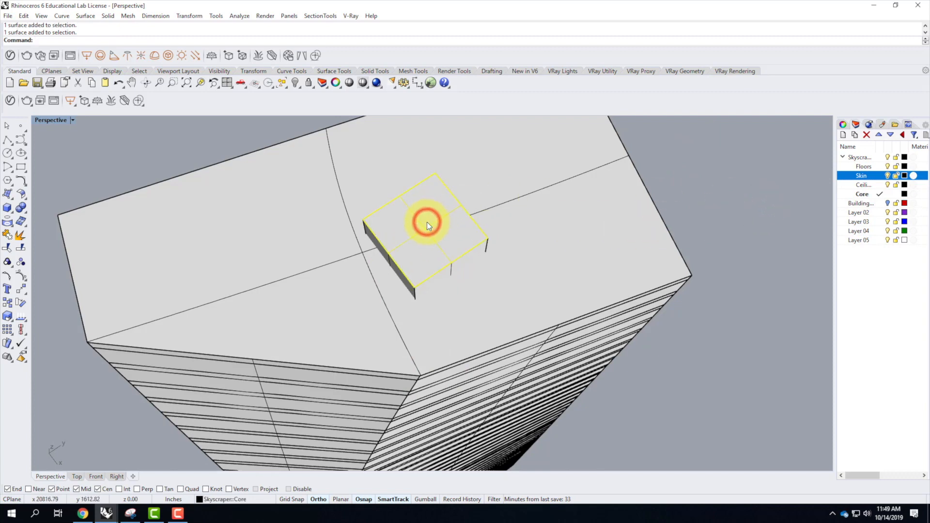
pyautogui.press('Delete')
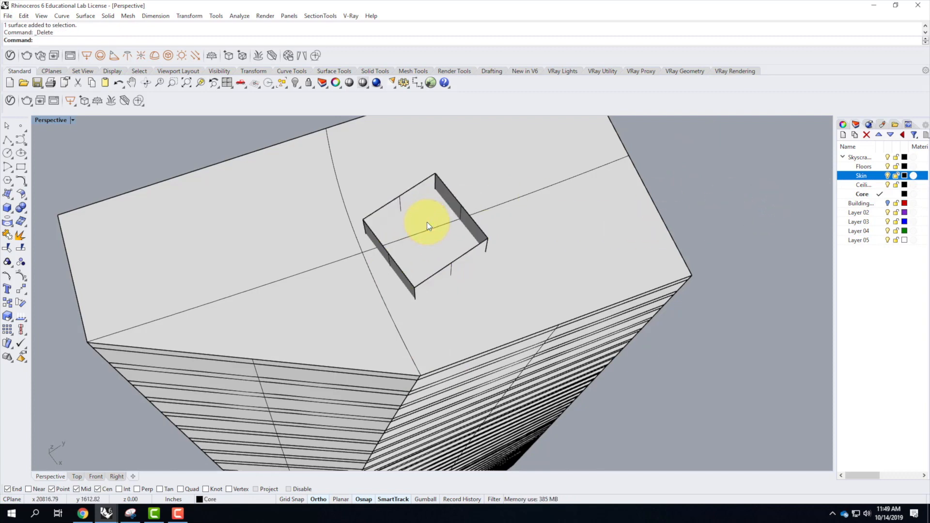
pyautogui.hotkey('ctrl', 'z')
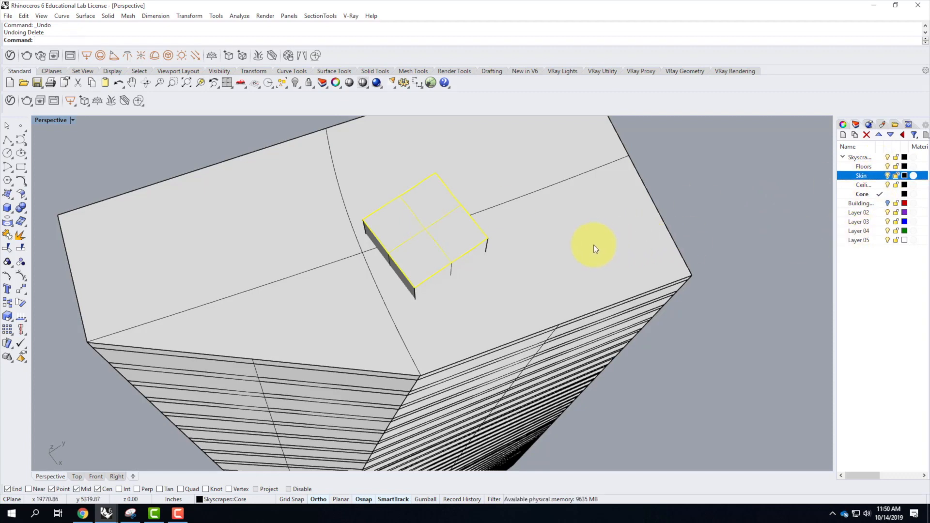
pyautogui.write('Hide')
pyautogui.press('Return')
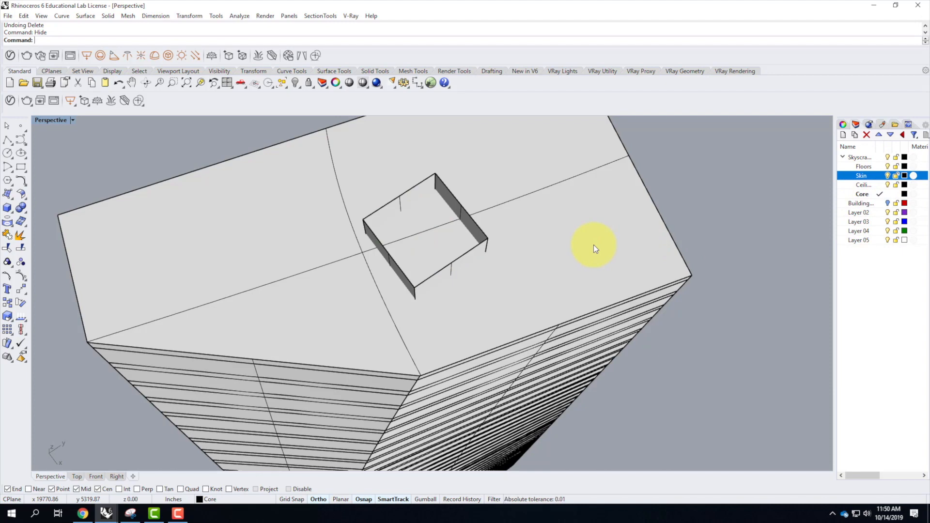
# Trim away the parts of the stacked floors and ceilings inside the core, using the open core polysurface as the cutting object.
pyautogui.moveTo(595, 239); pyautogui.dragTo(589, 246, button='right')
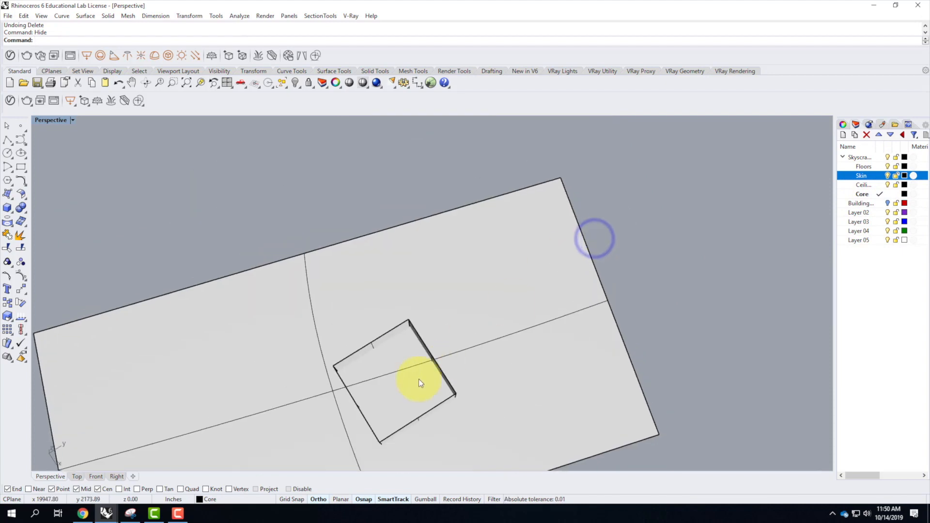
pyautogui.click(411, 425)
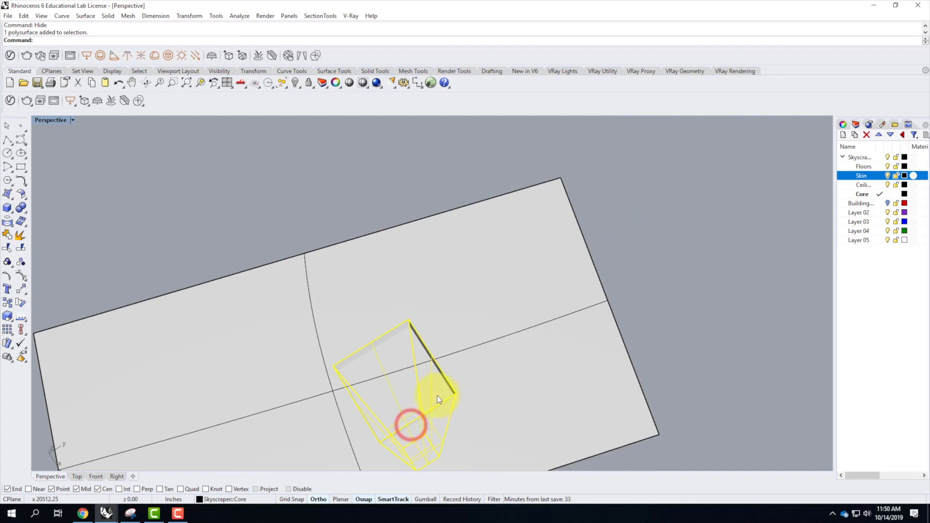
pyautogui.scroll(-5, 464, 342)
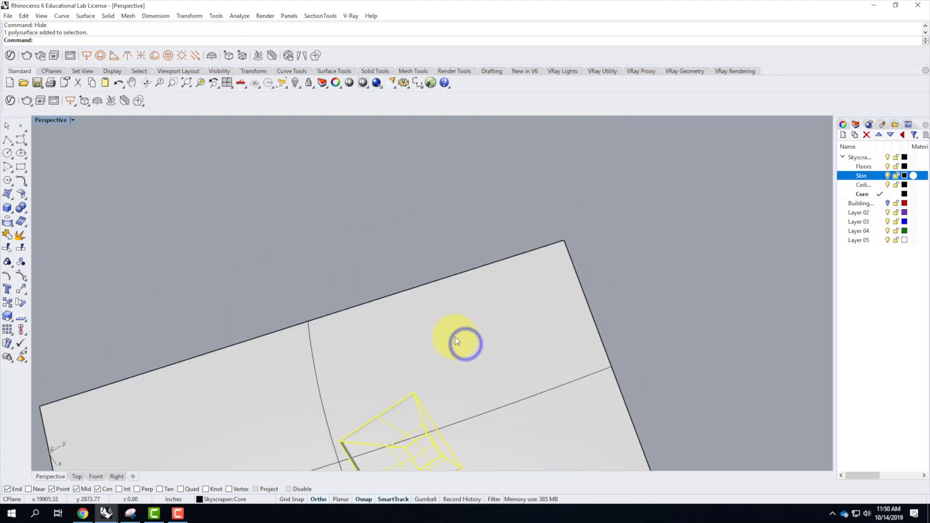
pyautogui.moveTo(429, 352); pyautogui.dragTo(397, 386, button='right')
pyautogui.scroll(4, 436, 396)
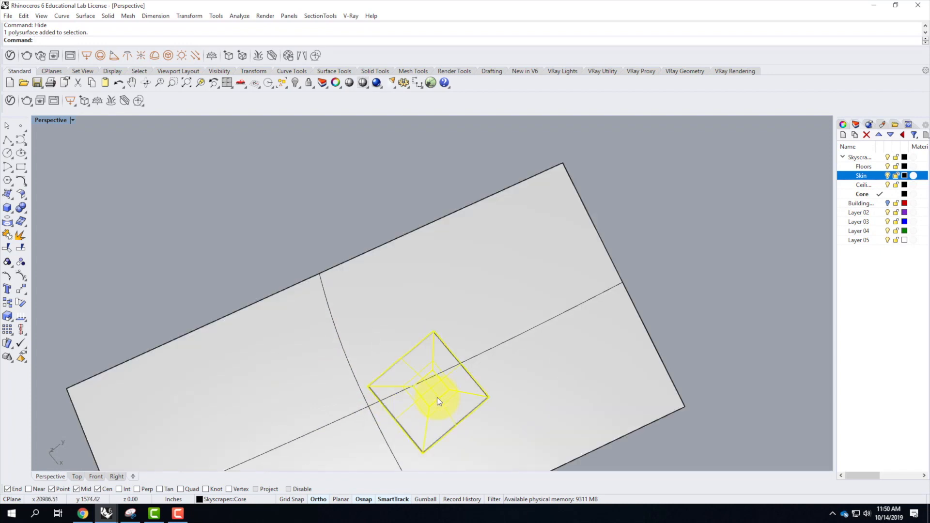
pyautogui.scroll(3, 434, 397)
pyautogui.scroll(-4, 434, 395)
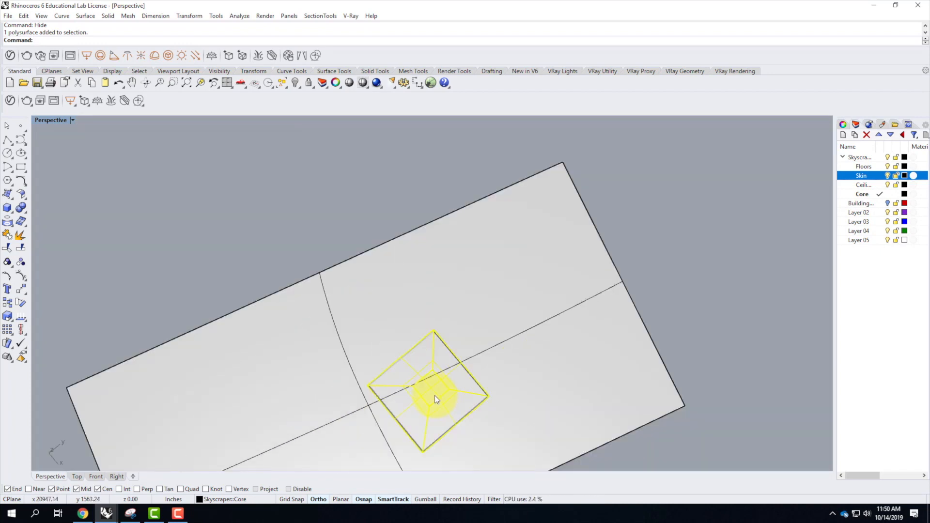
pyautogui.scroll(4, 435, 395)
pyautogui.scroll(-5, 434, 395)
pyautogui.press('Return')
pyautogui.click(434, 386)
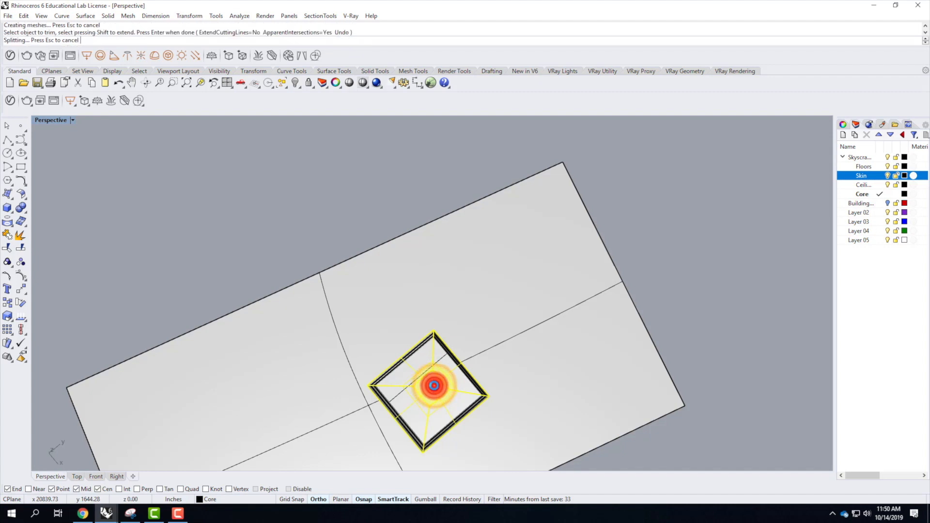
pyautogui.click(435, 386)
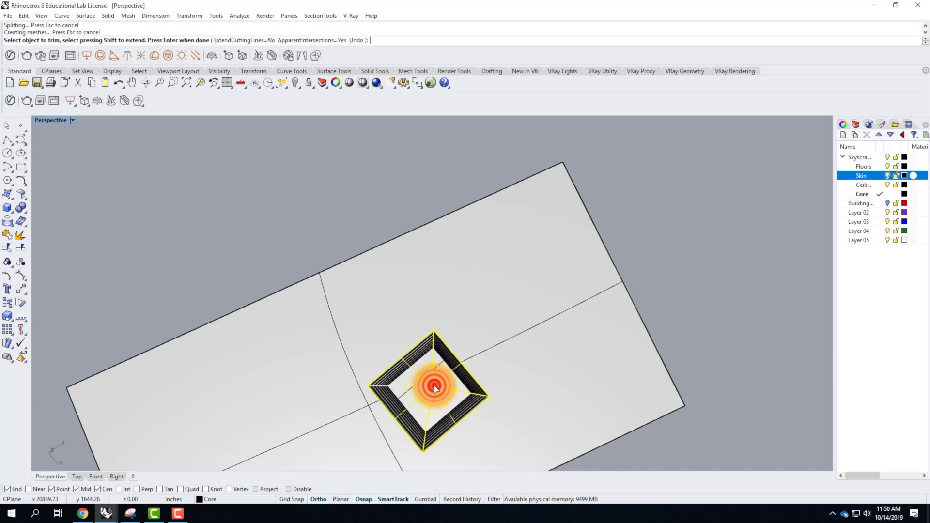
pyautogui.click(434, 386)
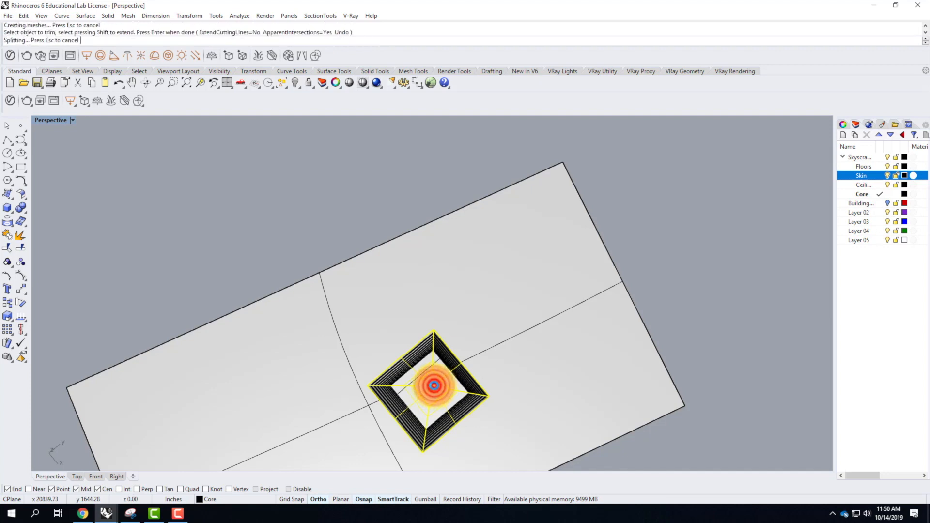
pyautogui.click(435, 386)
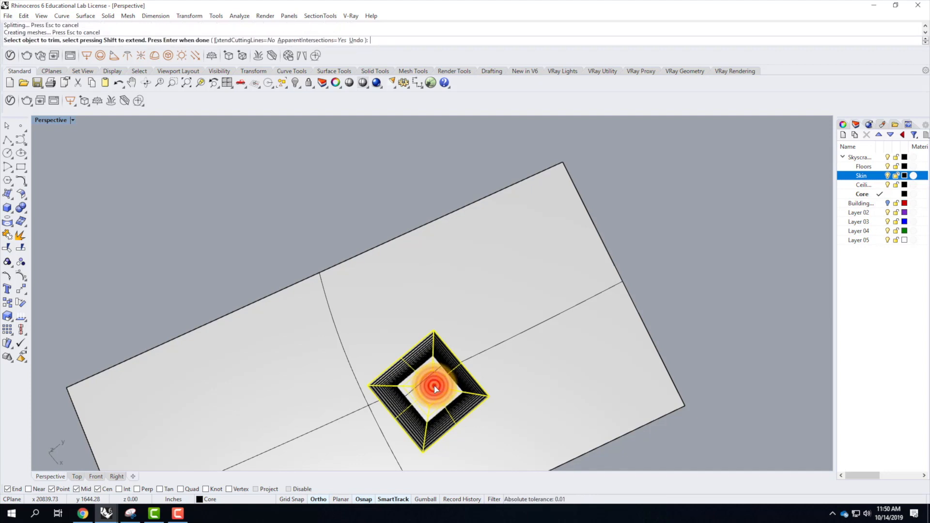
pyautogui.click(434, 386)
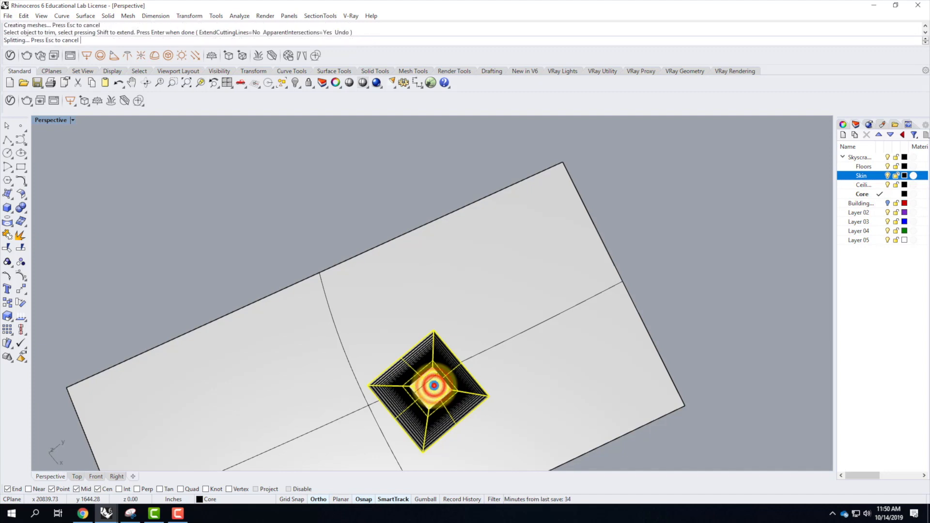
pyautogui.click(434, 386)
pyautogui.click(434, 386)
pyautogui.click(435, 386)
pyautogui.click(434, 386)
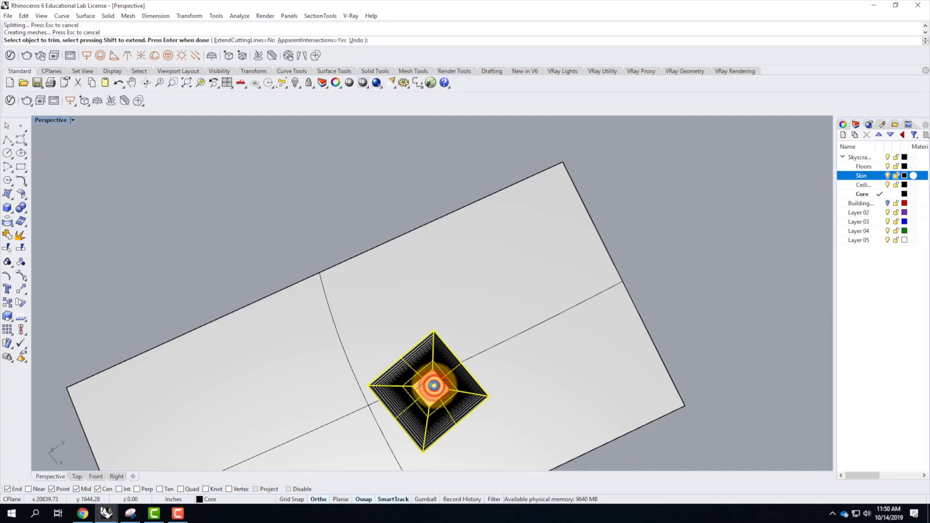
pyautogui.click(434, 386)
pyautogui.click(434, 386)
pyautogui.click(434, 386)
pyautogui.click(434, 386)
pyautogui.click(434, 386)
pyautogui.click(434, 386)
pyautogui.click(434, 386)
pyautogui.click(434, 386)
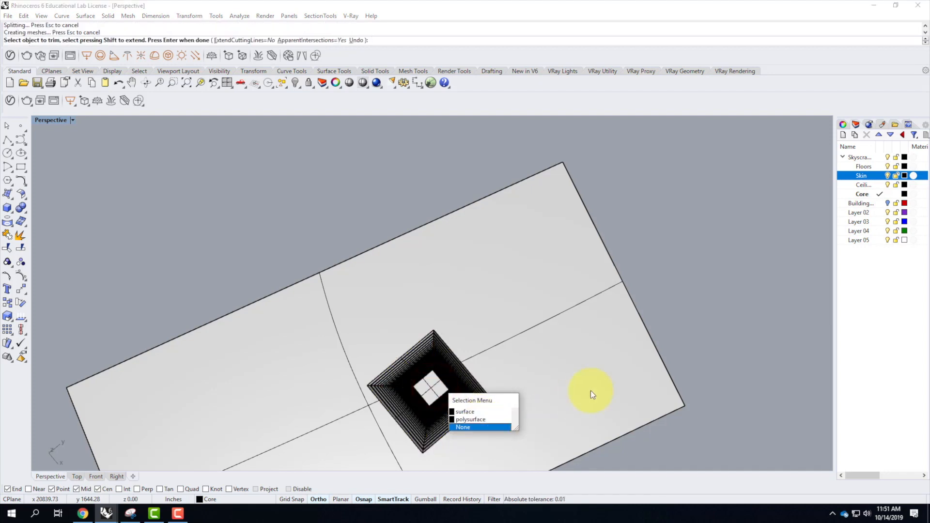
pyautogui.press('Return')
pyautogui.press('Return')
# Check the trimmed shaft opening from above and show the core's hidden top surface again.
pyautogui.moveTo(561, 319); pyautogui.dragTo(409, 365, button='right')
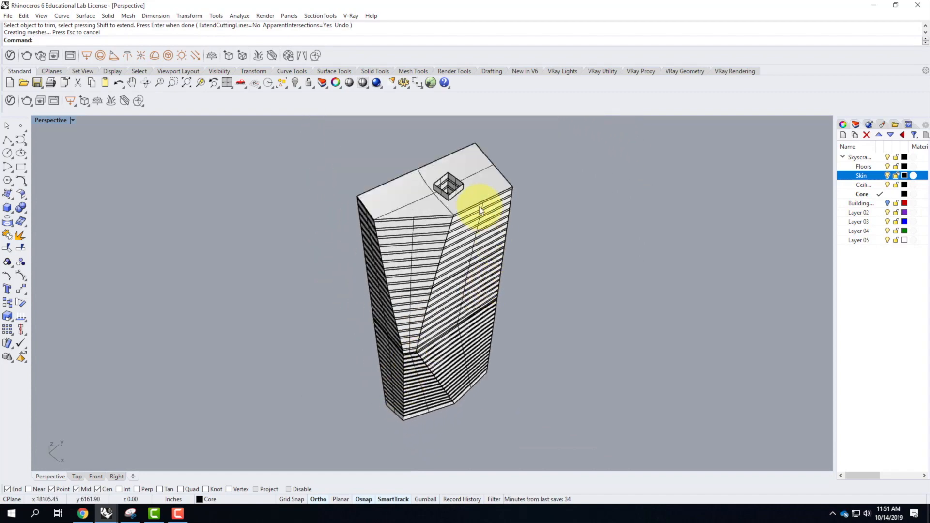
pyautogui.scroll(5, 436, 194)
pyautogui.scroll(2, 433, 219)
pyautogui.scroll(-6, 436, 242)
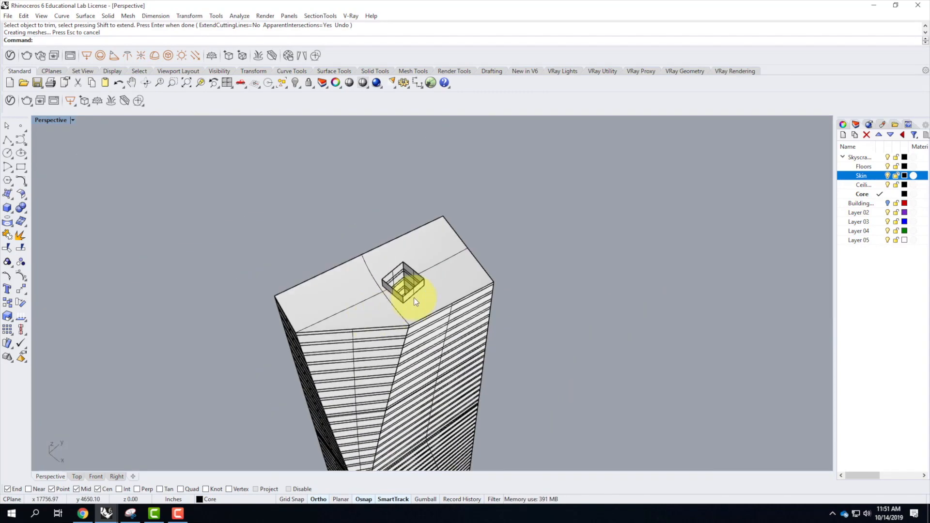
pyautogui.scroll(4, 413, 285)
pyautogui.write('show')
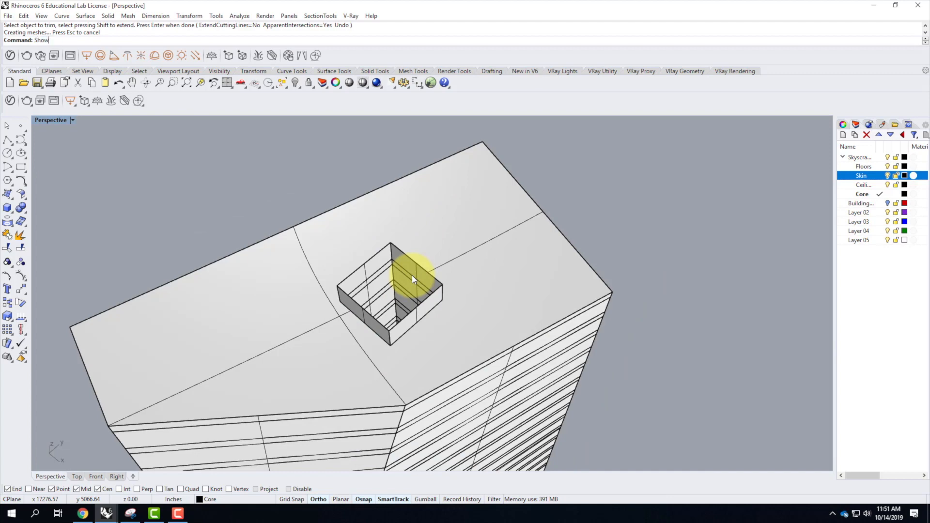
pyautogui.press('Return')
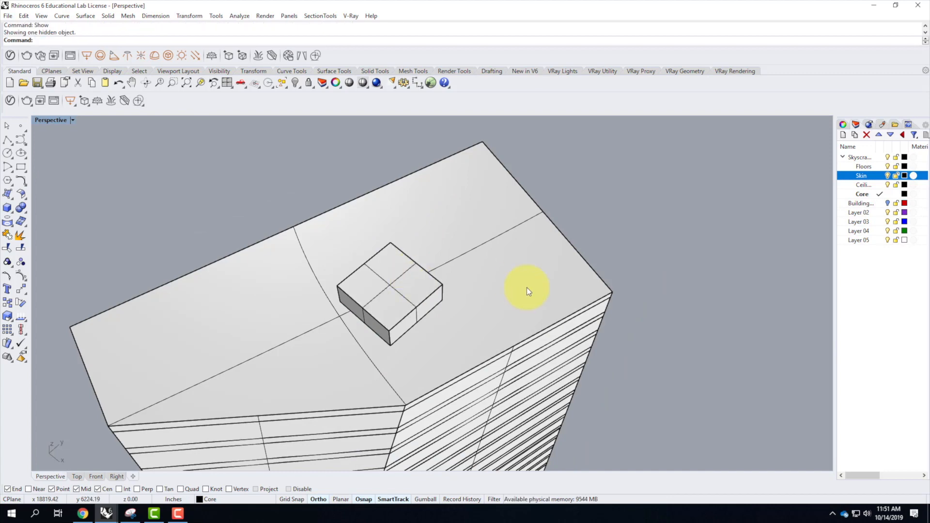
# Inspect the core alone by turning the Skin, Floors and Ceilings sublayers off, and turn all three back on.
pyautogui.scroll(-3, 527, 289)
pyautogui.moveTo(502, 333); pyautogui.dragTo(506, 245, button='right')
pyautogui.click(887, 176)
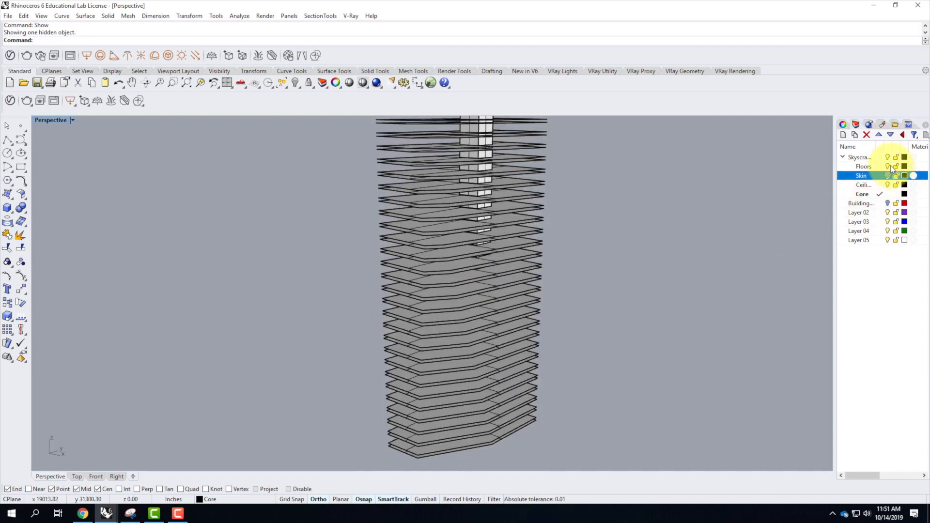
pyautogui.click(889, 166)
pyautogui.click(889, 185)
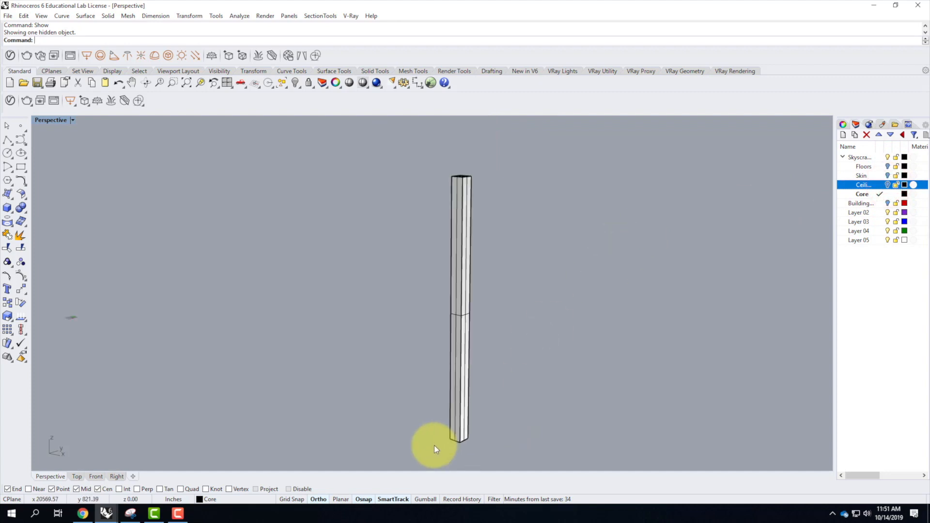
pyautogui.click(888, 167)
pyautogui.click(888, 175)
pyautogui.click(888, 185)
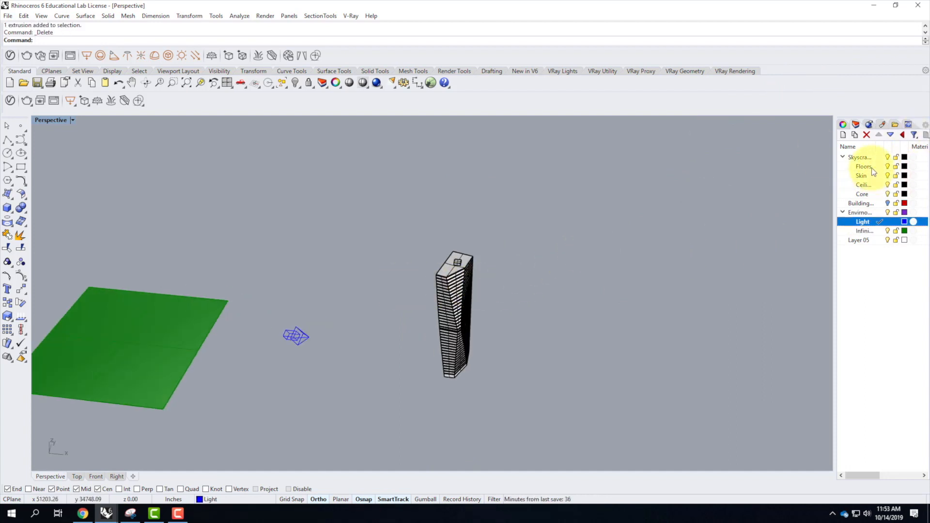
# Add the Concrete Flooring H01 2m material from the V-Ray library's Concrete category to the scene's materials.
pyautogui.click(867, 167)
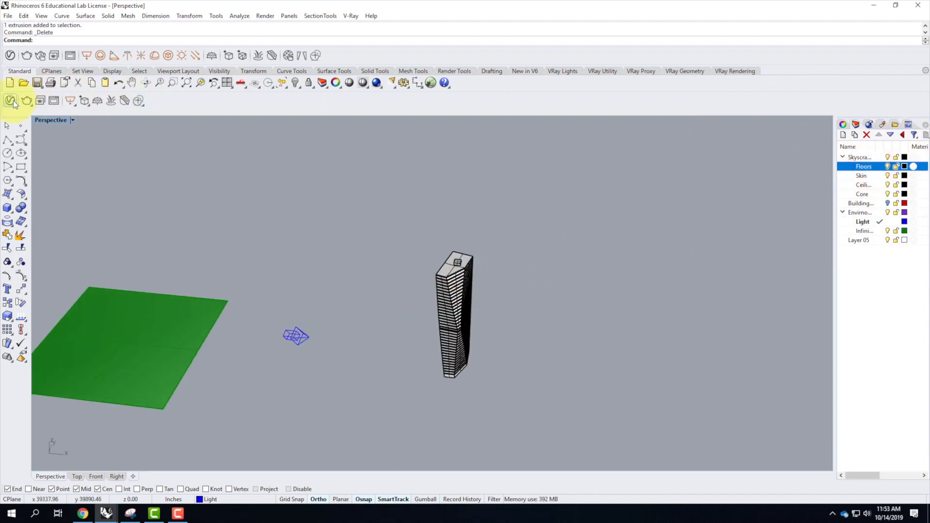
pyautogui.click(10, 101)
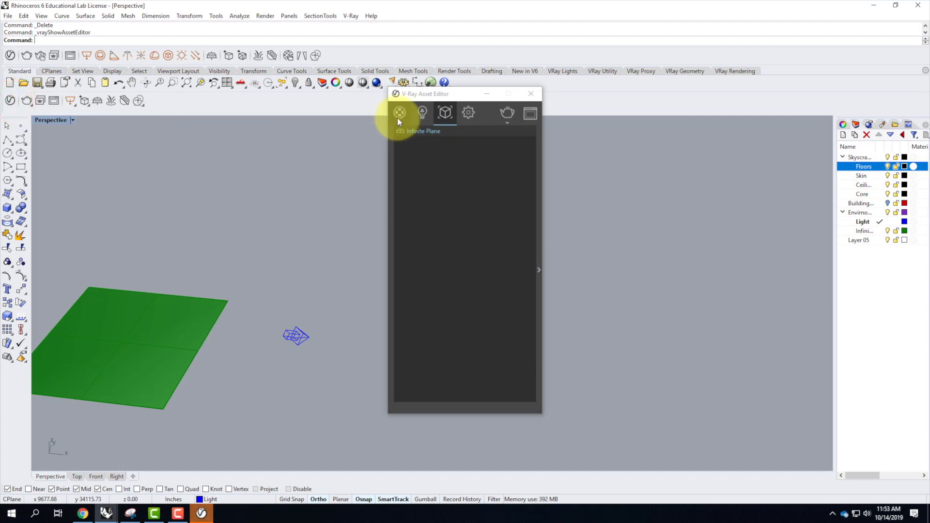
pyautogui.click(399, 112)
pyautogui.click(393, 267)
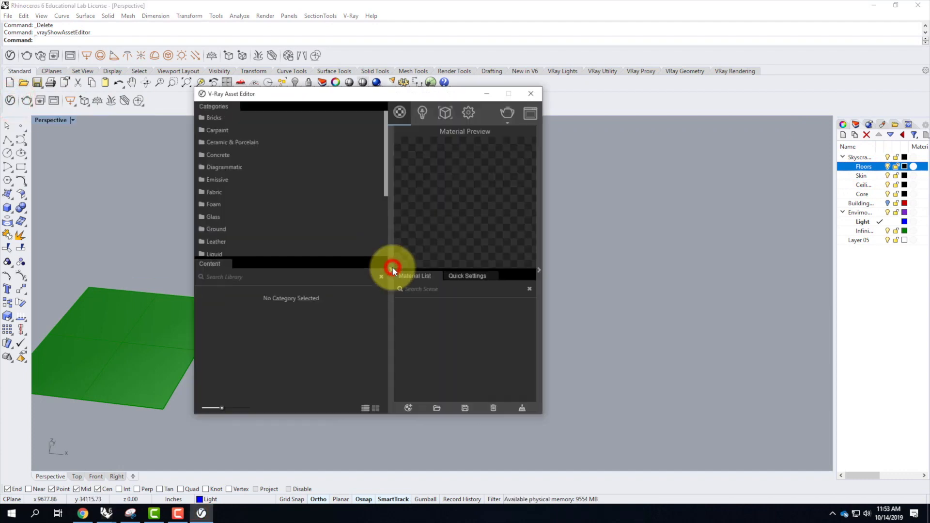
pyautogui.click(220, 156)
pyautogui.scroll(-1, 282, 383)
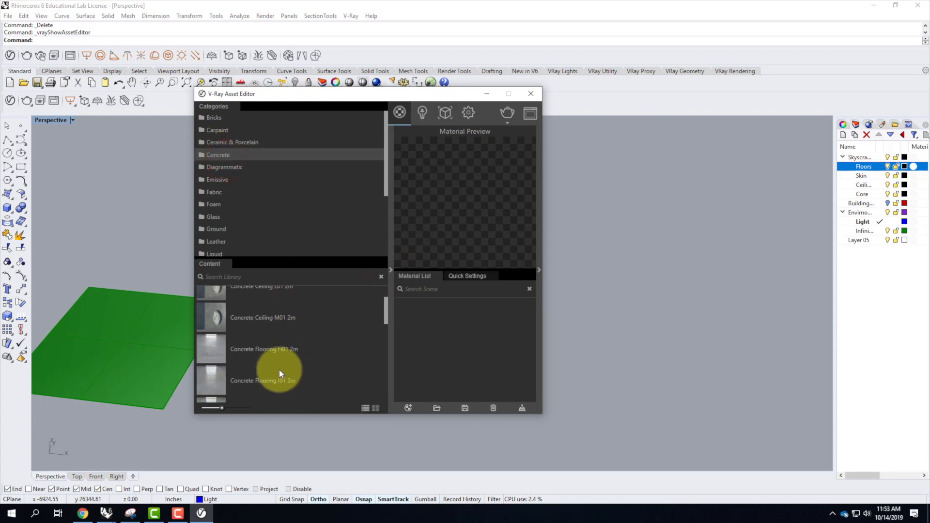
pyautogui.click(279, 352)
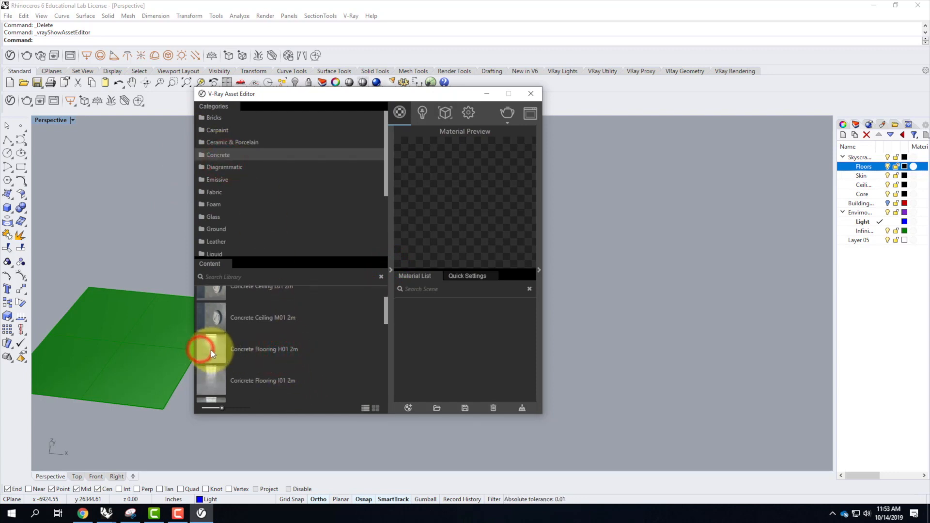
pyautogui.moveTo(211, 350); pyautogui.dragTo(447, 312)
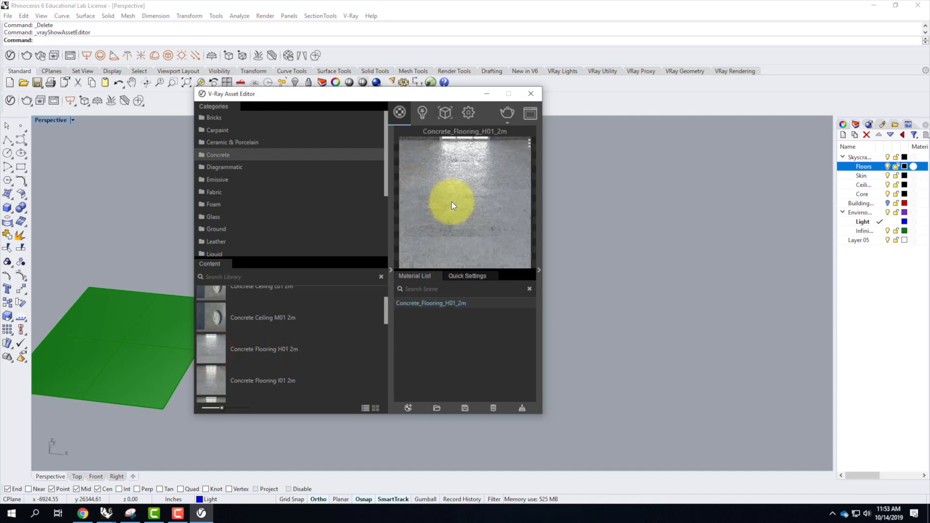
# Apply the Concrete_Flooring_H01_2m material to the Skyscraper Floors sublayer.
pyautogui.rightClick(443, 304)
pyautogui.moveTo(475, 221)
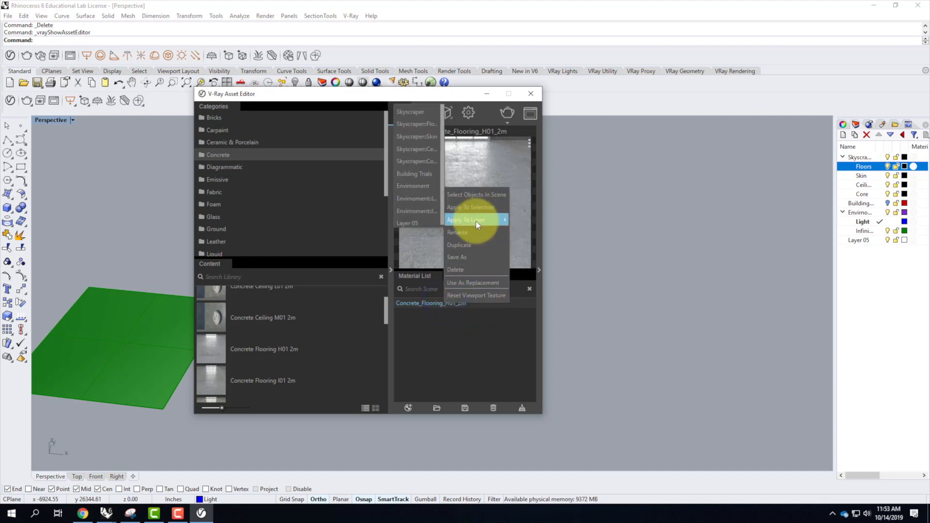
pyautogui.click(421, 124)
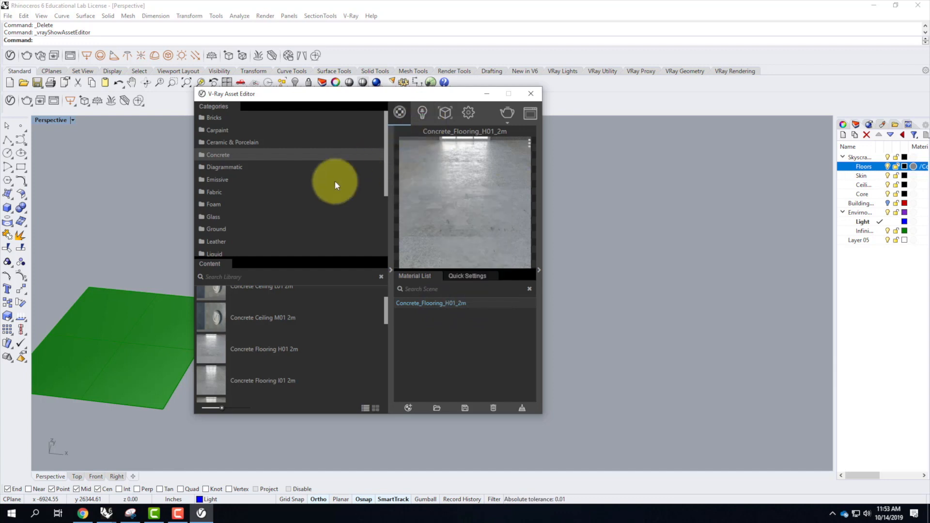
# Add the WallPaint FineGrain 01 White 1m material from the library's WallPaint & Wallpaper category to the scene's materials.
pyautogui.scroll(-3, 276, 198)
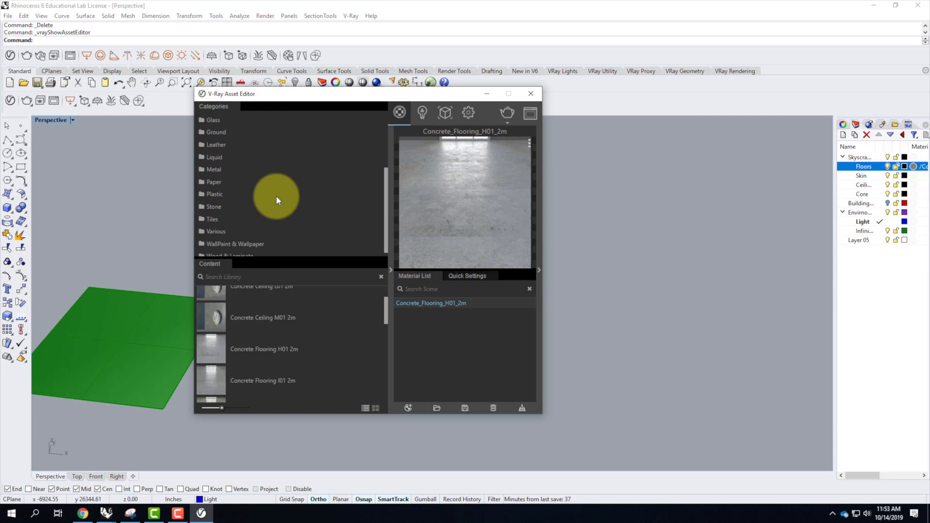
pyautogui.scroll(-1, 276, 197)
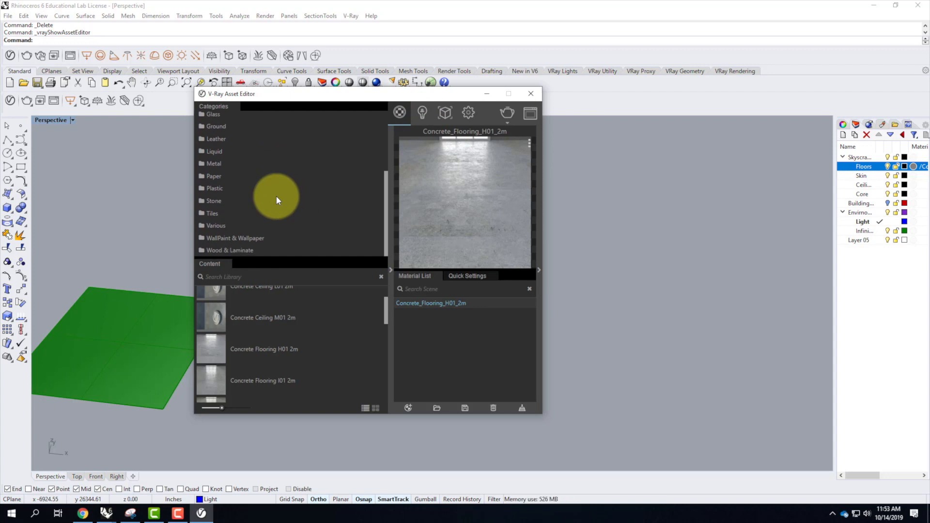
pyautogui.click(247, 241)
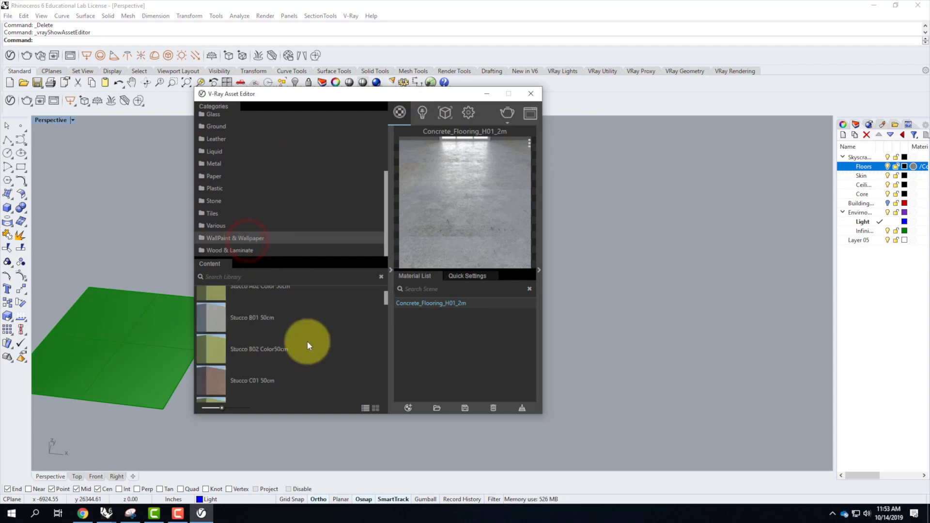
pyautogui.scroll(-3, 307, 341)
pyautogui.scroll(-6, 308, 345)
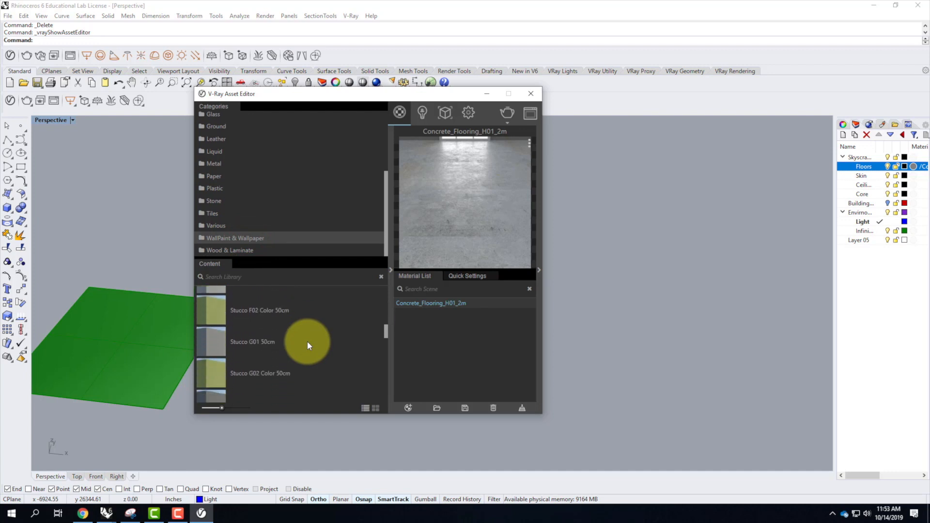
pyautogui.scroll(3, 307, 342)
pyautogui.scroll(-10, 307, 345)
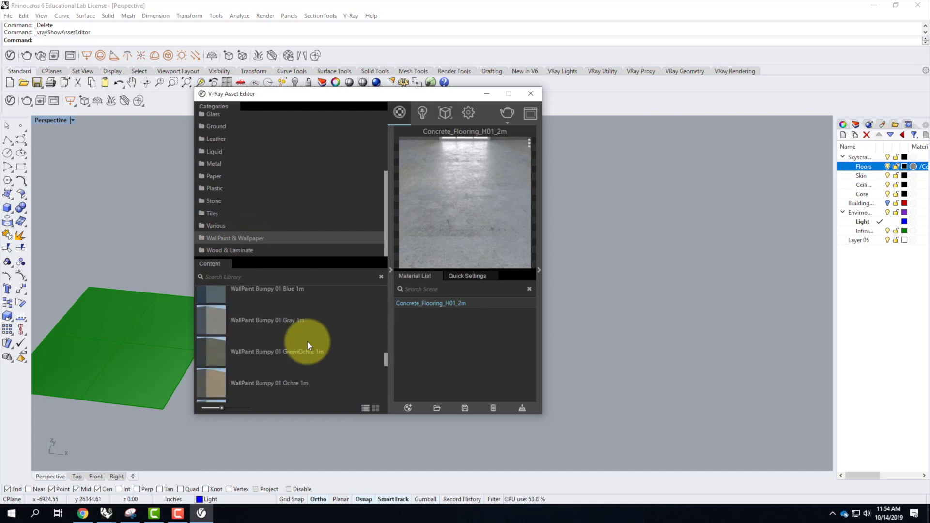
pyautogui.scroll(-1, 307, 345)
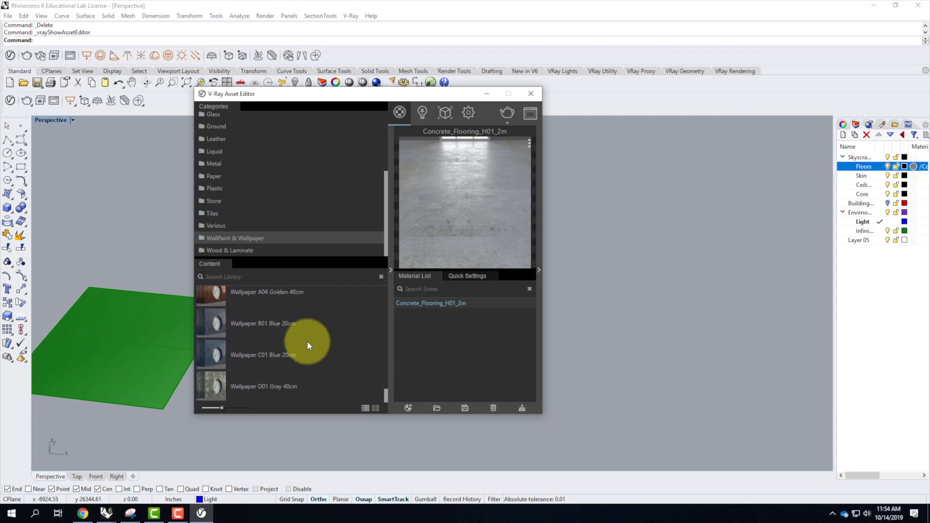
pyautogui.scroll(1, 308, 345)
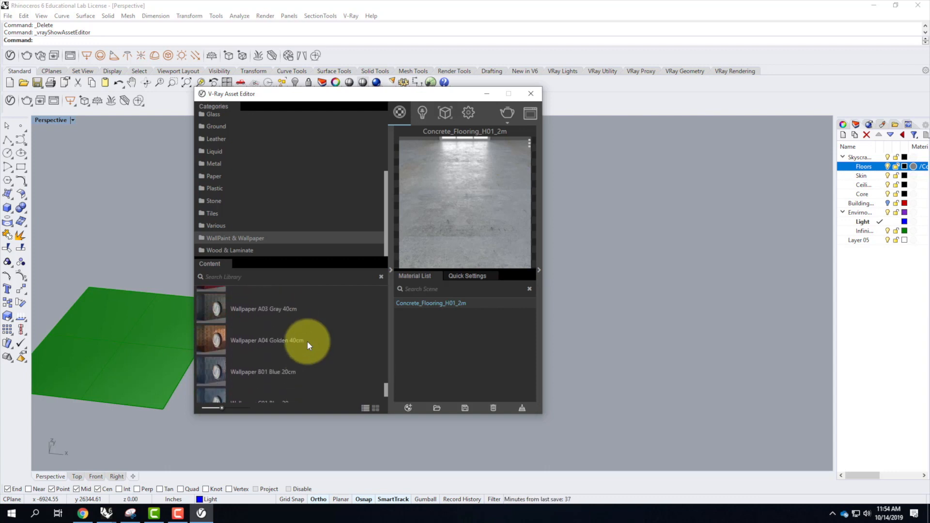
pyautogui.scroll(3, 319, 324)
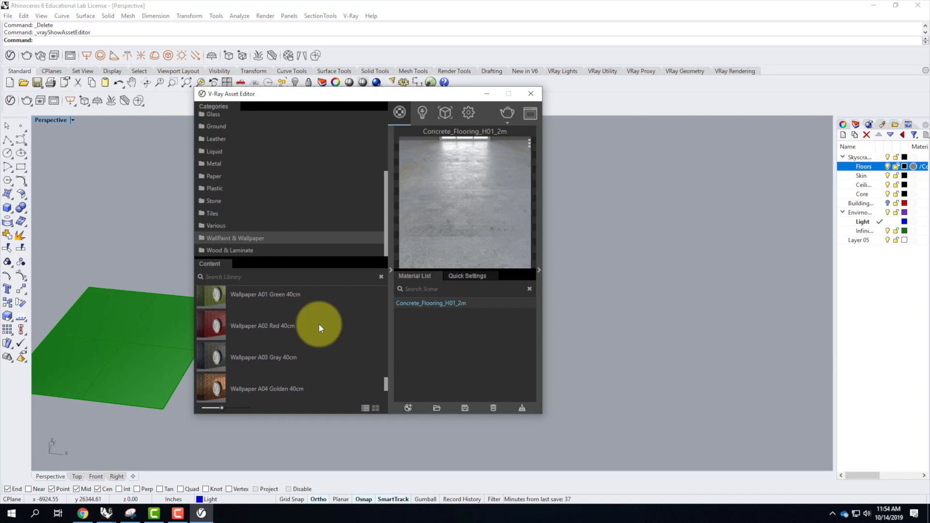
pyautogui.scroll(2, 319, 324)
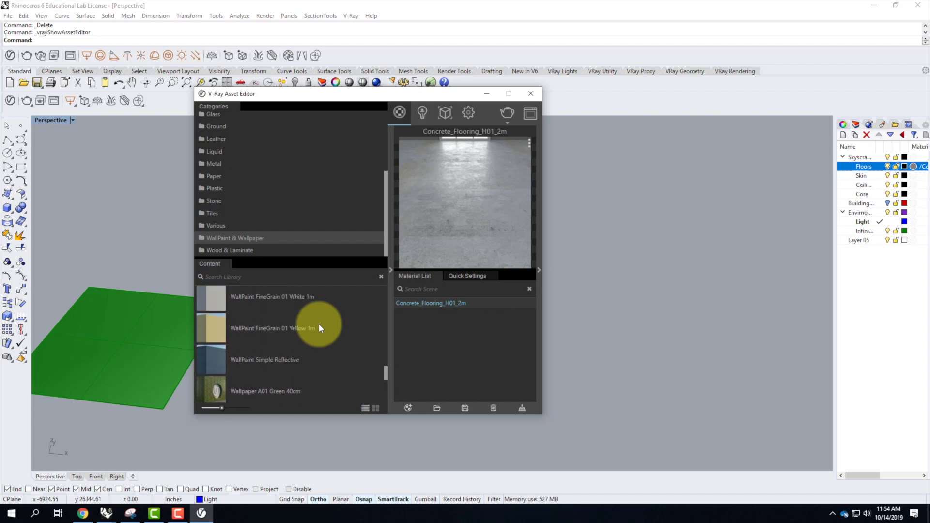
pyautogui.scroll(1, 318, 328)
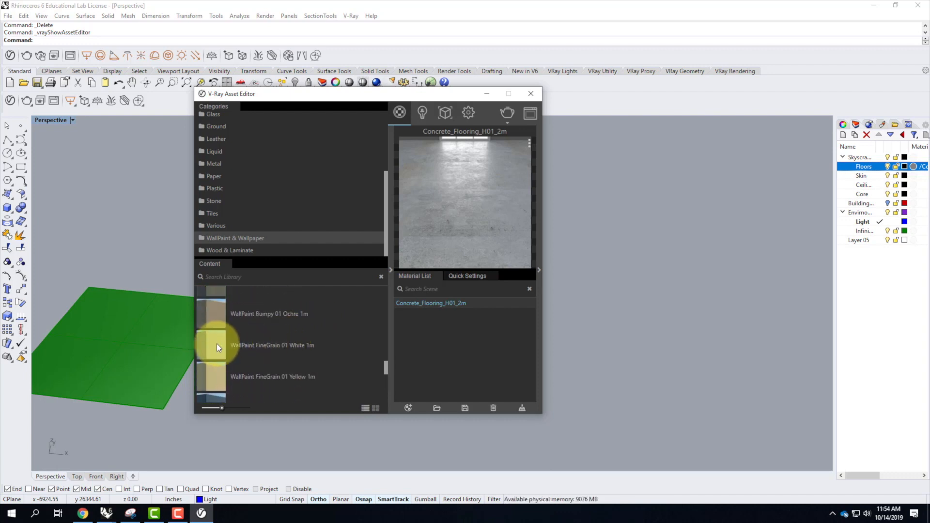
pyautogui.moveTo(208, 343); pyautogui.dragTo(448, 320)
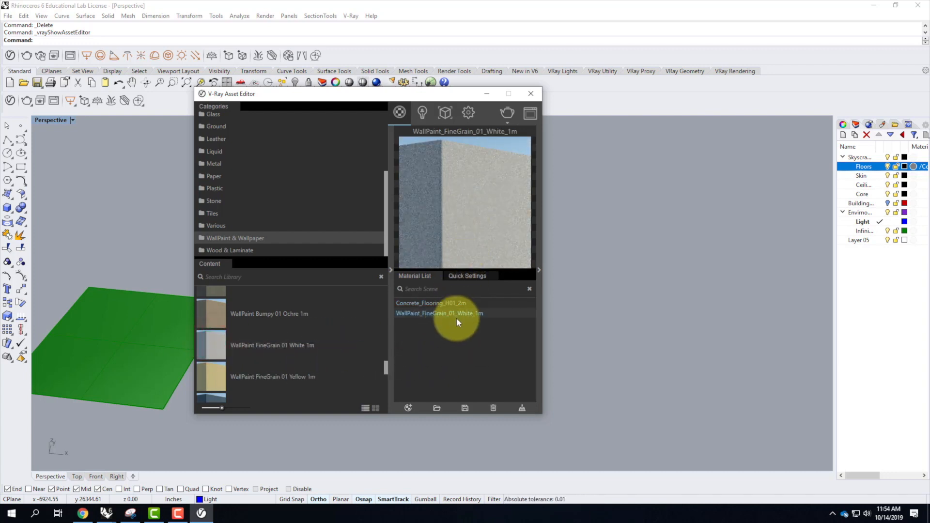
# Apply the WallPaint_FineGrain_01_White_1m material to the Skyscraper Ceilings sublayer.
pyautogui.rightClick(449, 314)
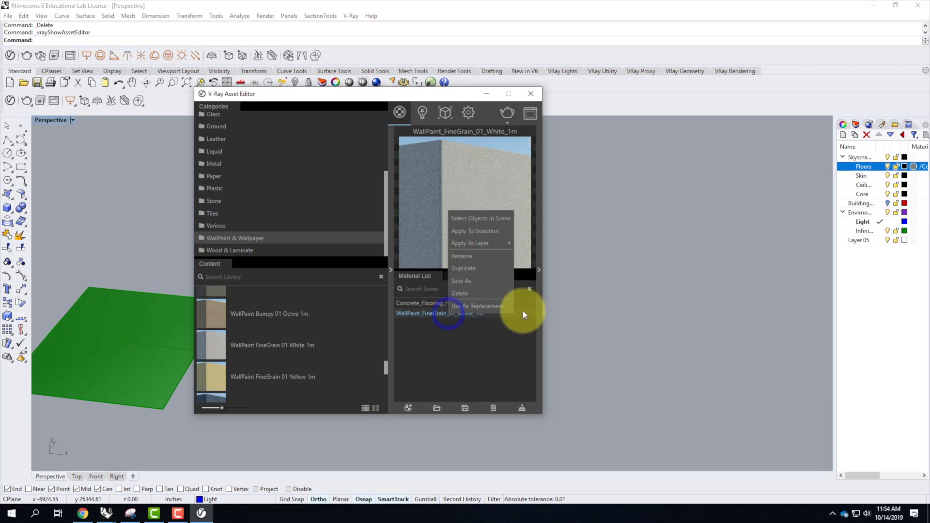
pyautogui.moveTo(493, 242)
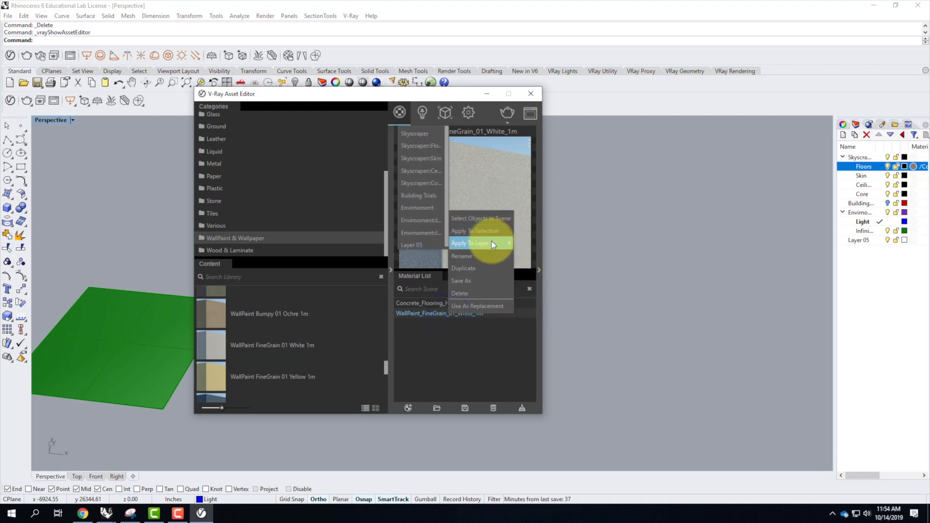
pyautogui.click(423, 173)
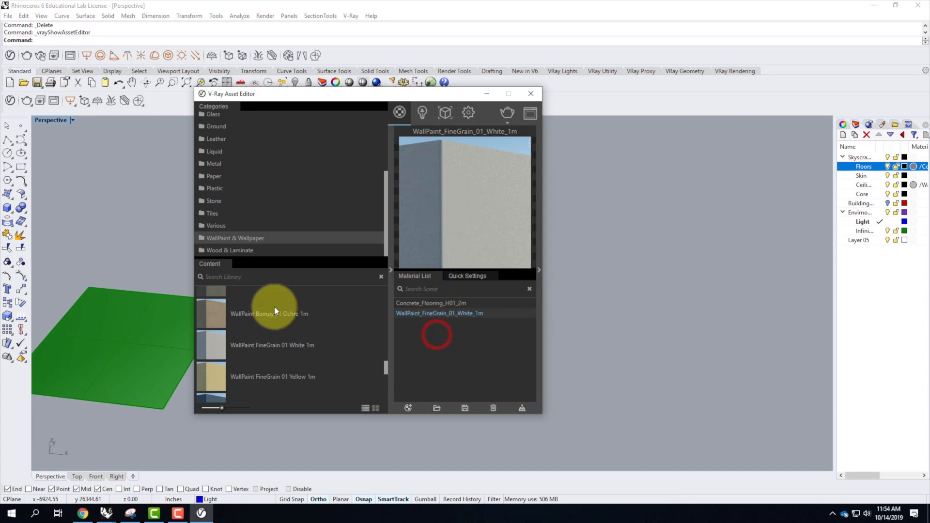
# Add the Concrete Simple C01 2m material from the library's Concrete category to the scene's materials.
pyautogui.scroll(3, 230, 153)
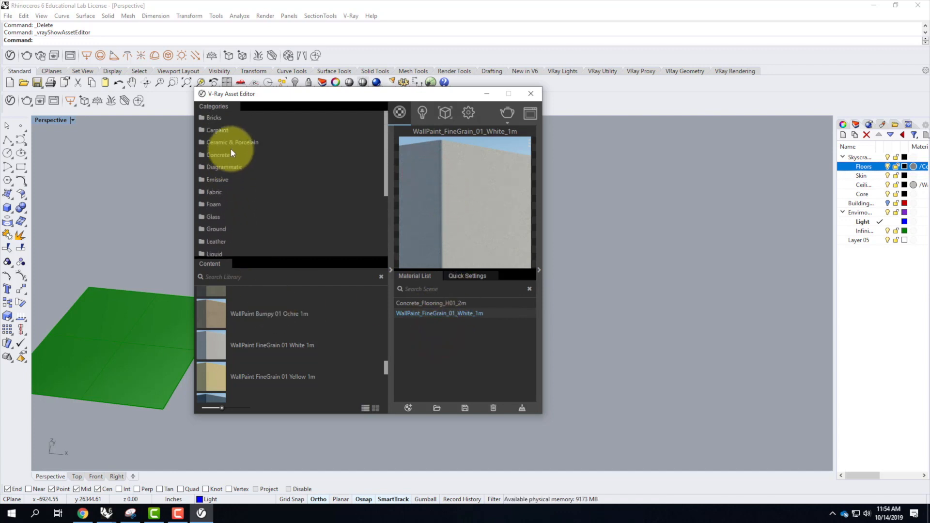
pyautogui.click(226, 155)
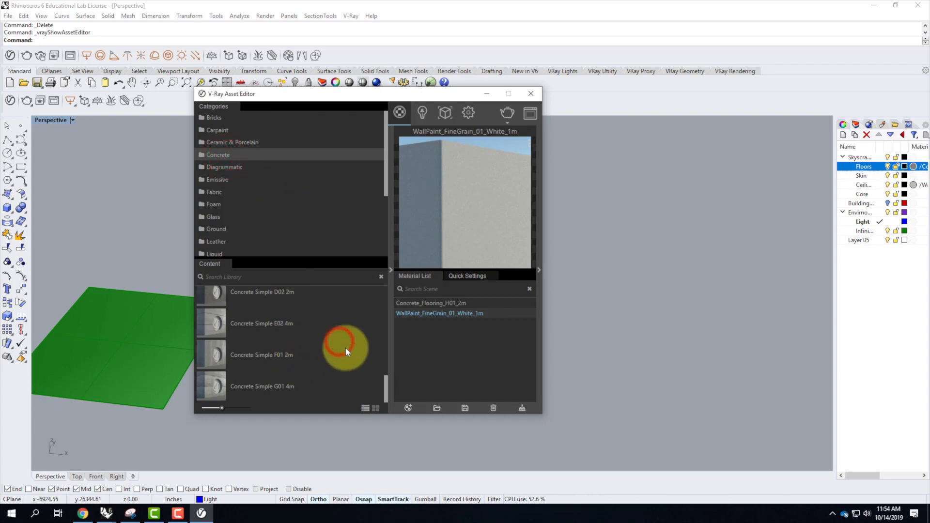
pyautogui.moveTo(385, 383)
pyautogui.mouseDown()
pyautogui.moveTo(387, 287)
pyautogui.moveTo(386, 367)
pyautogui.mouseUp()
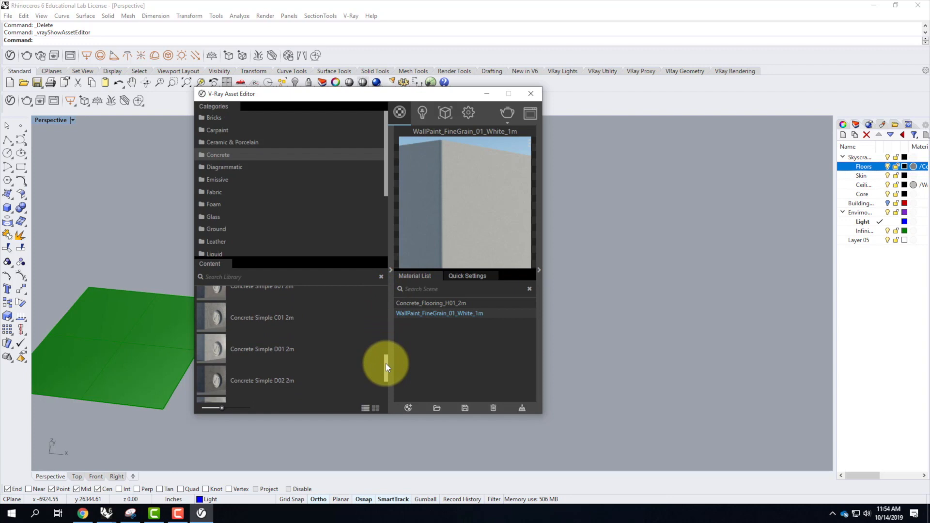
pyautogui.click(210, 316)
pyautogui.moveTo(212, 319); pyautogui.dragTo(456, 324)
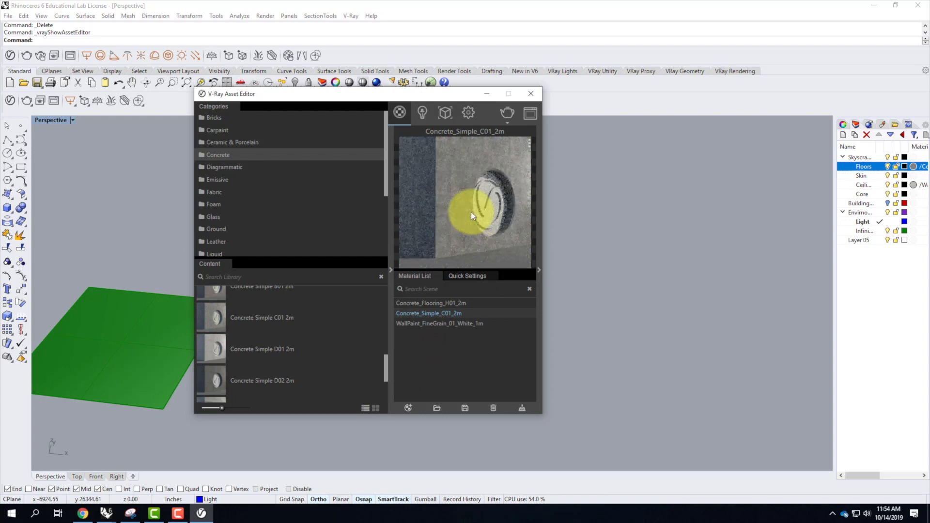
# Apply the Concrete_Simple_C01_2m material to the Skyscraper Core sublayer.
pyautogui.rightClick(426, 314)
pyautogui.moveTo(452, 233)
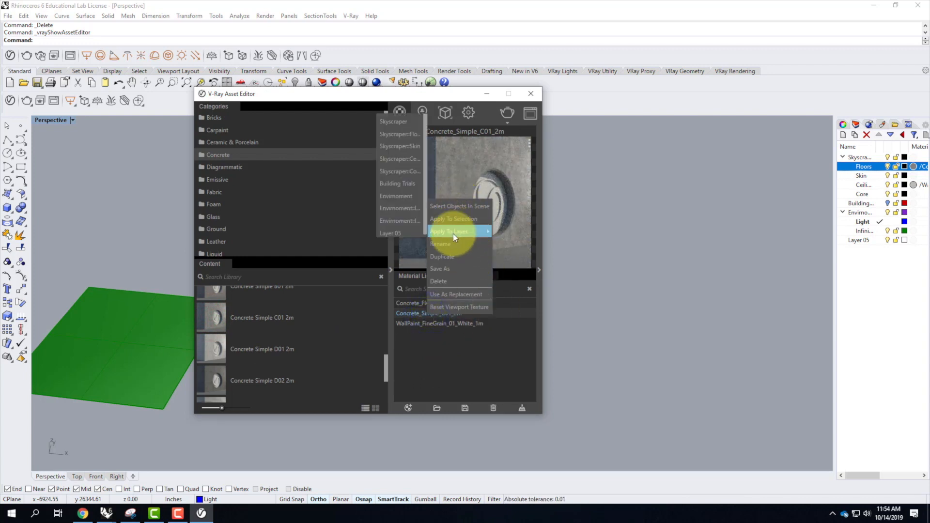
pyautogui.click(400, 172)
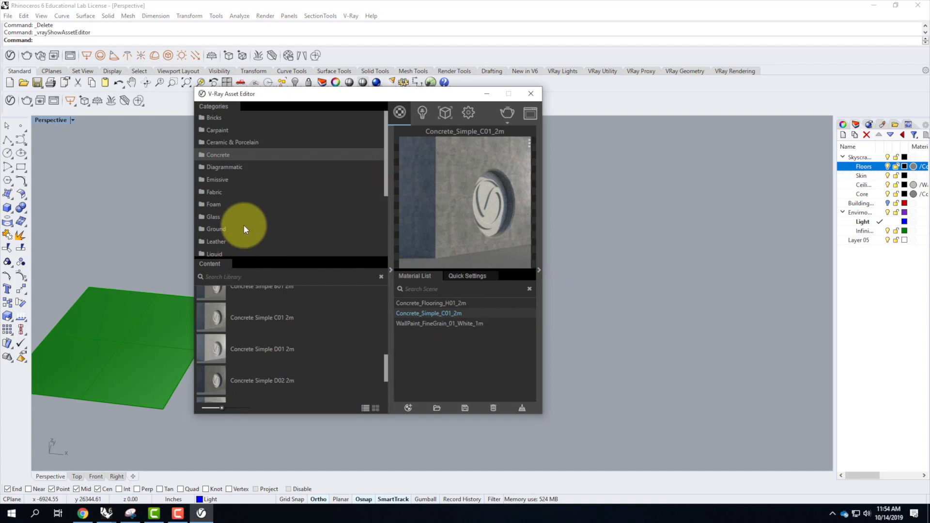
# Add the Glass Tinted Black material from the library's Glass category to the scene's materials.
pyautogui.click(212, 218)
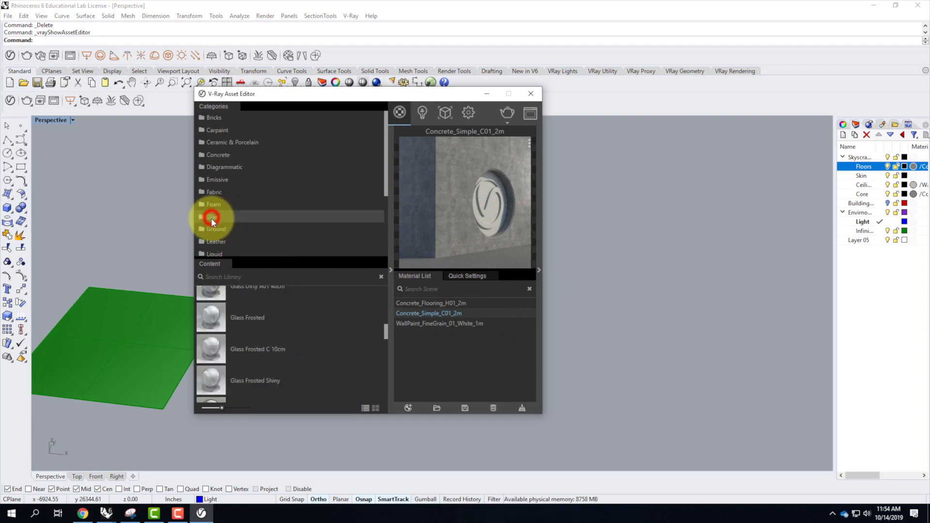
pyautogui.moveTo(386, 330); pyautogui.dragTo(373, 359)
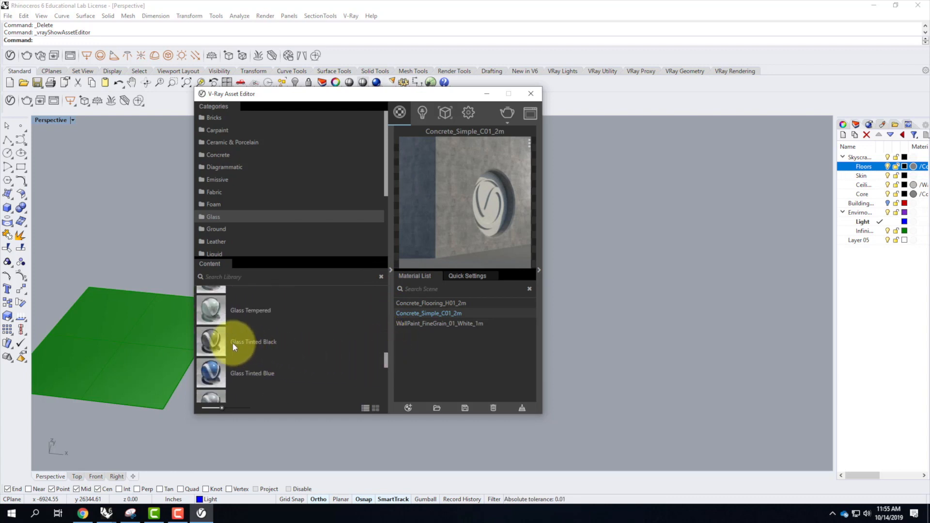
pyautogui.moveTo(211, 341); pyautogui.dragTo(453, 327)
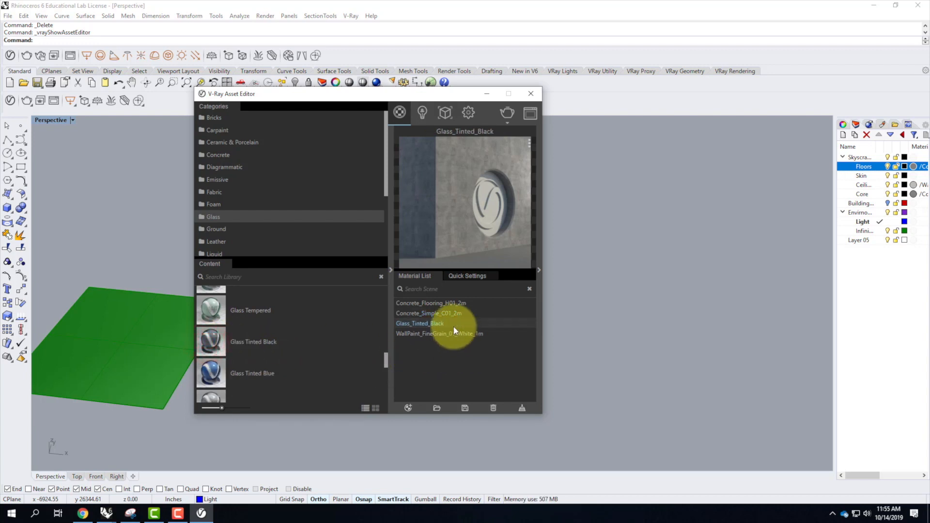
# Apply the Glass_Tinted_Black material to the Skyscraper Skin sublayer.
pyautogui.rightClick(434, 324)
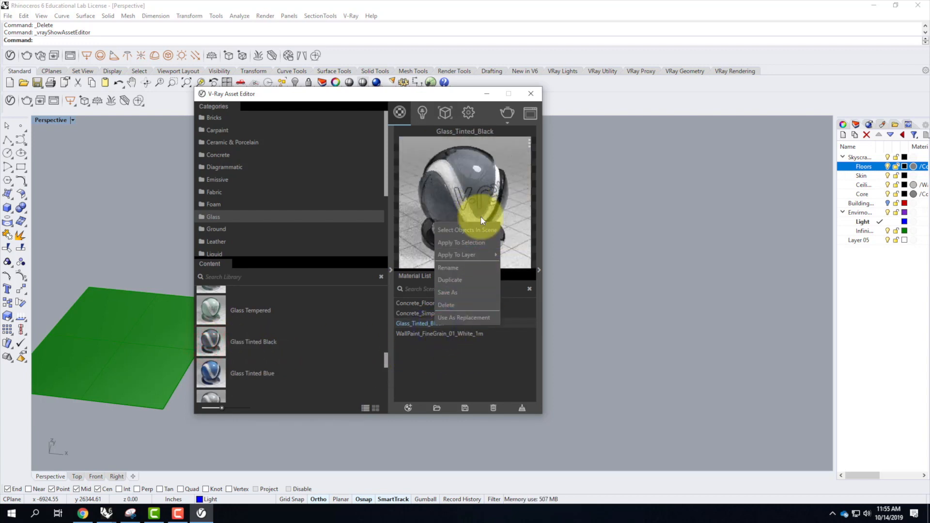
pyautogui.moveTo(472, 255)
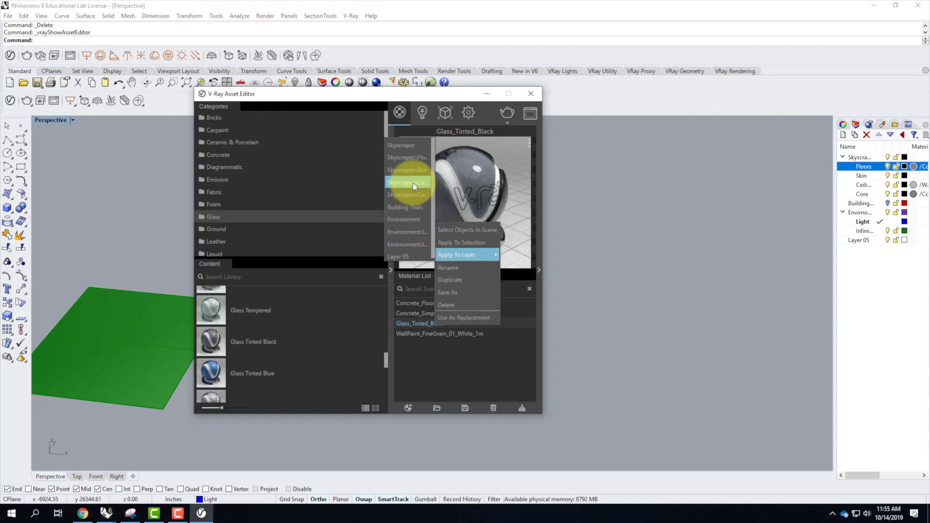
pyautogui.click(408, 169)
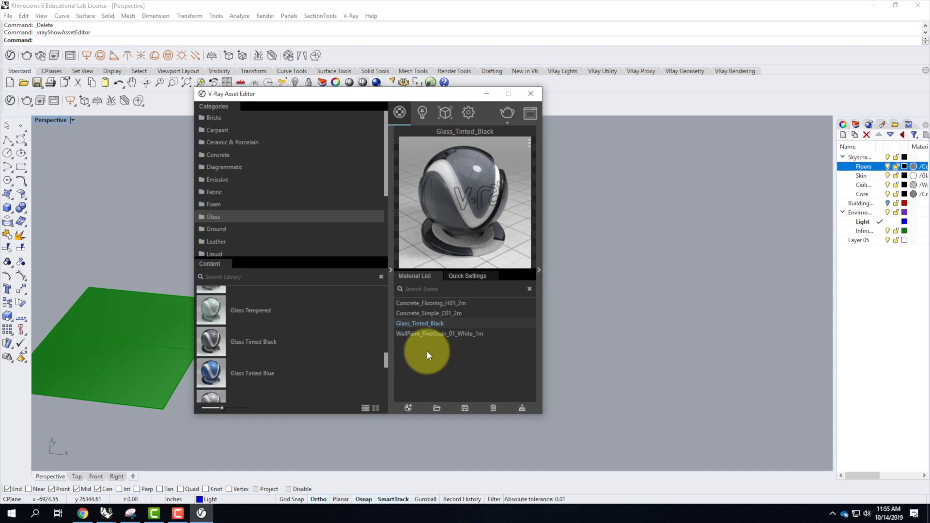
# Start importing a V-Ray material file and bring the file selection dialog fully into view.
pyautogui.click(438, 409)
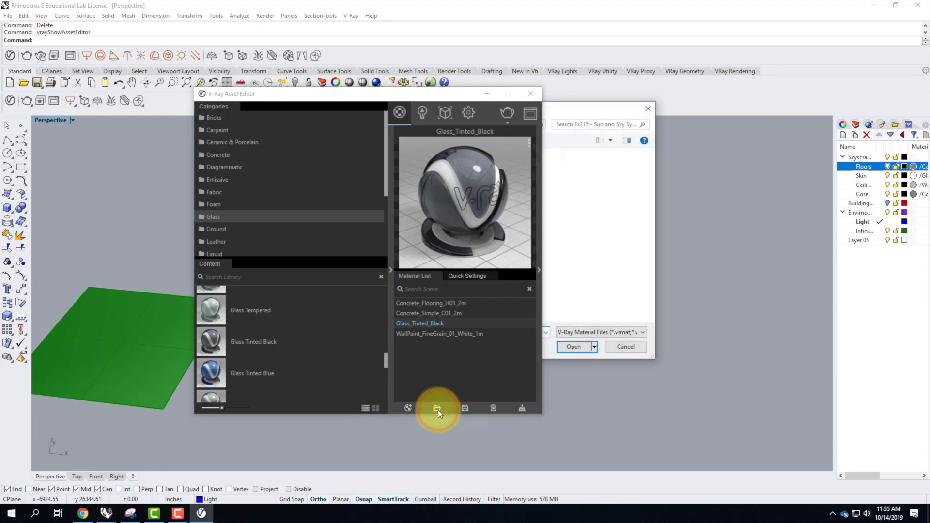
pyautogui.moveTo(583, 107); pyautogui.dragTo(812, 130)
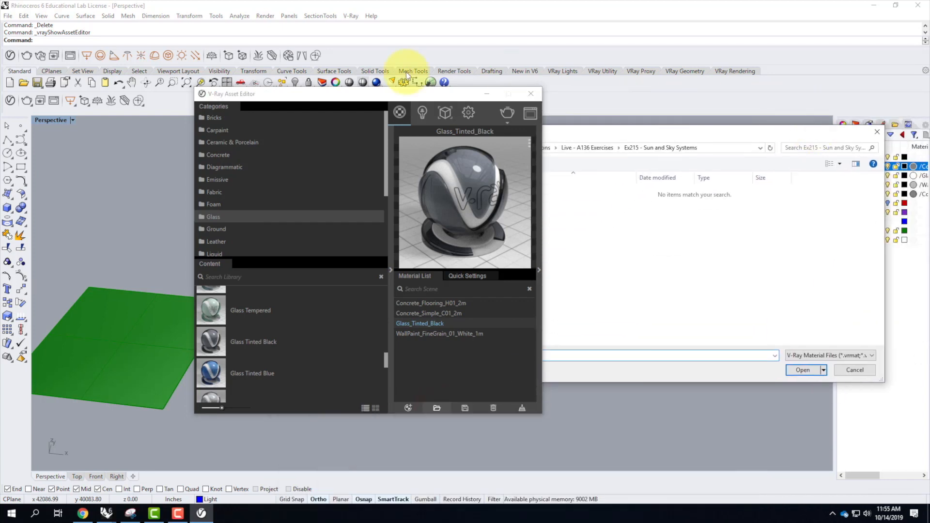
pyautogui.click(353, 92)
pyautogui.moveTo(607, 130); pyautogui.dragTo(496, 130)
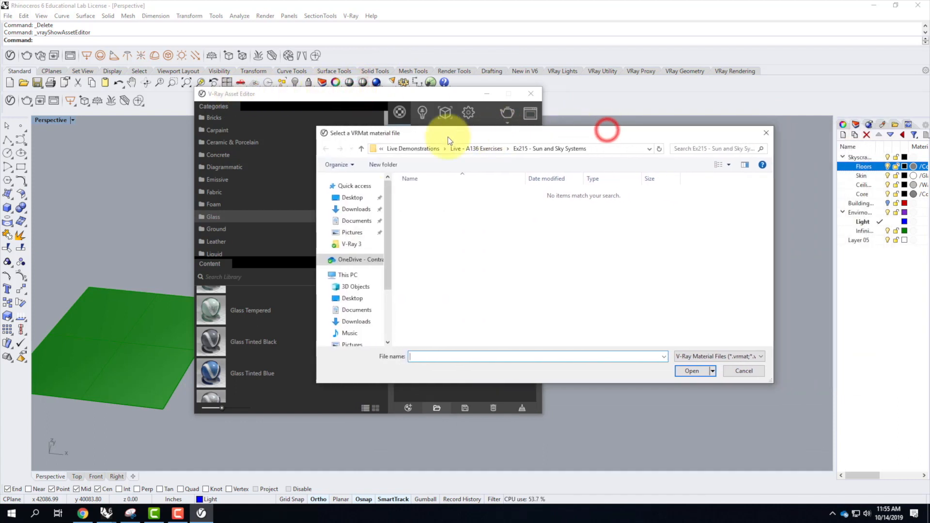
# Load the material file from OneDrive's Resources > V-Ray > V-Ray Materials > Glass > Glass - Skyscraper - Light folder.
pyautogui.click(346, 260)
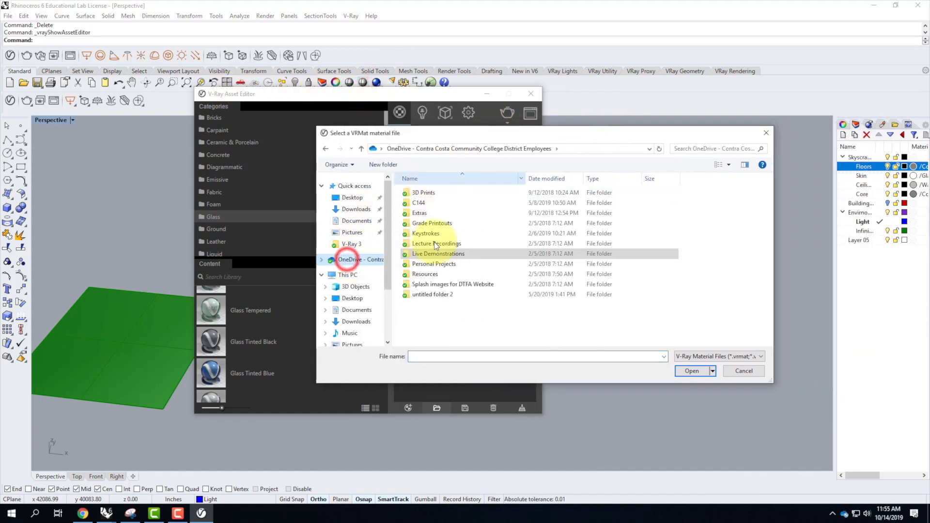
pyautogui.doubleClick(425, 274)
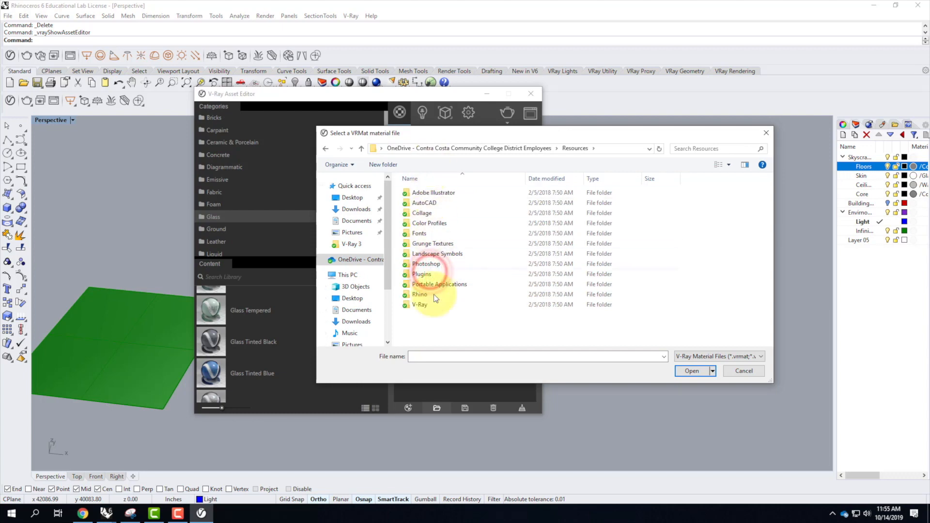
pyautogui.doubleClick(420, 304)
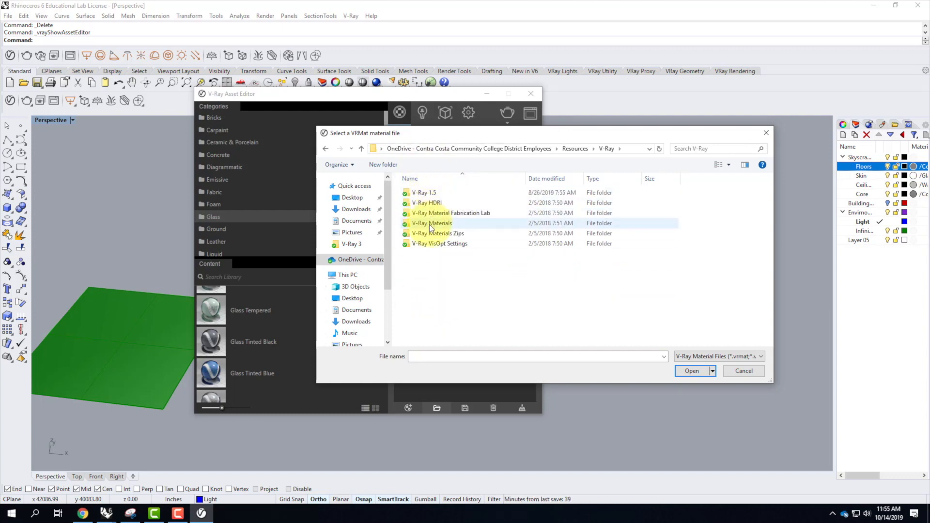
pyautogui.doubleClick(429, 224)
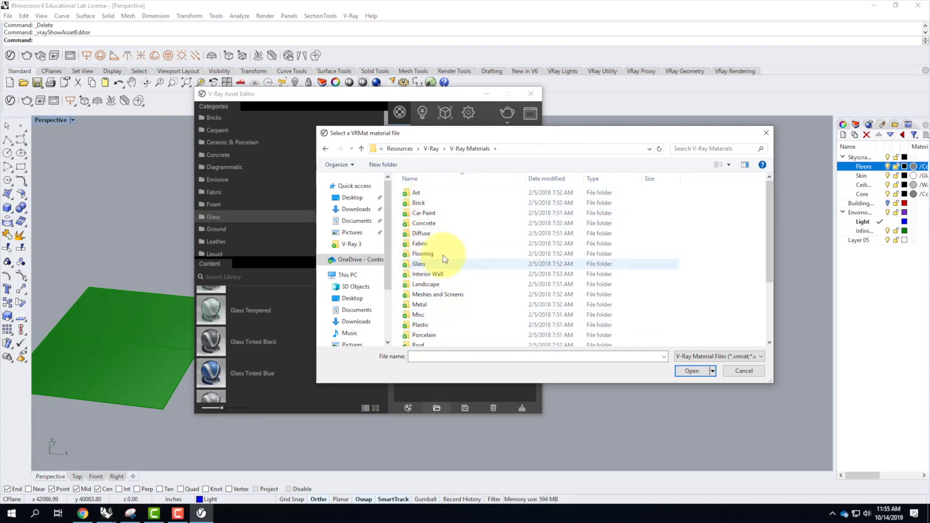
pyautogui.doubleClick(427, 263)
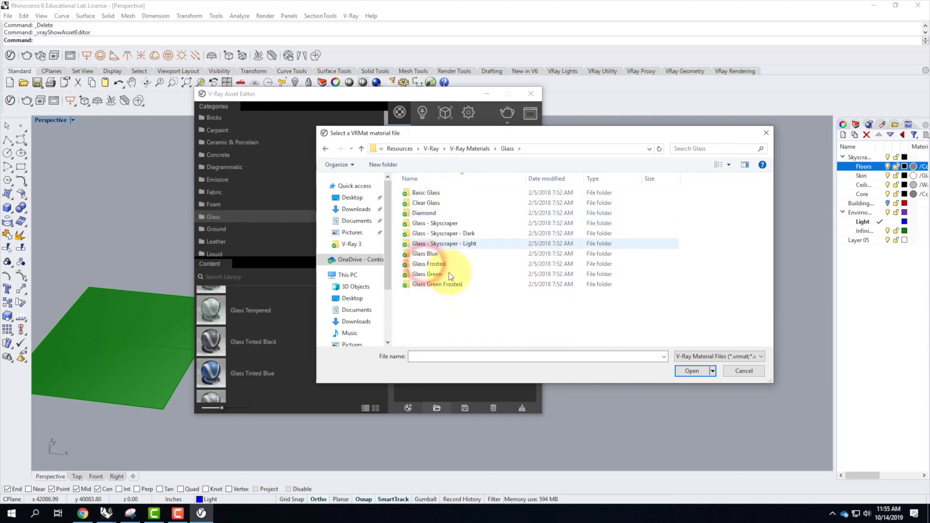
pyautogui.doubleClick(435, 243)
pyautogui.click(441, 203)
pyautogui.click(692, 371)
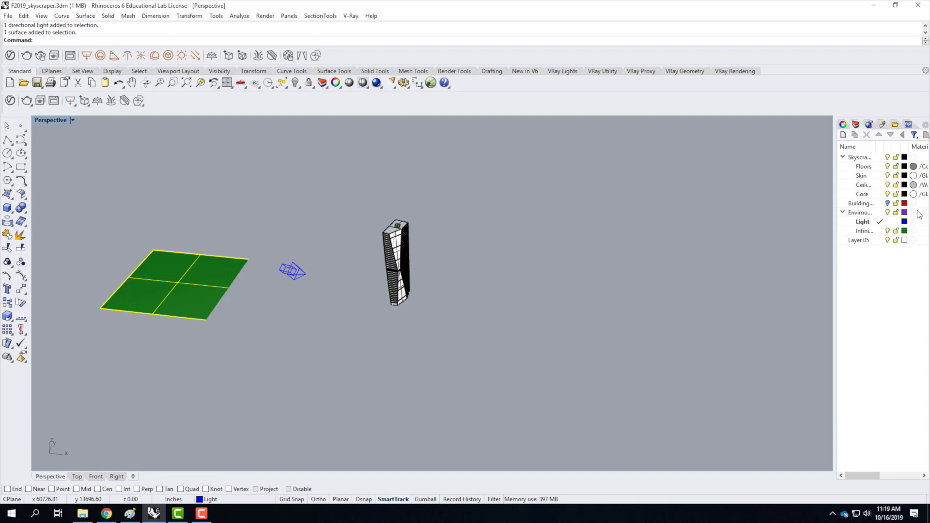
# Delete the Environment layer together with its Light and Infinite Plane sublayers and all objects on them.
pyautogui.click(857, 213)
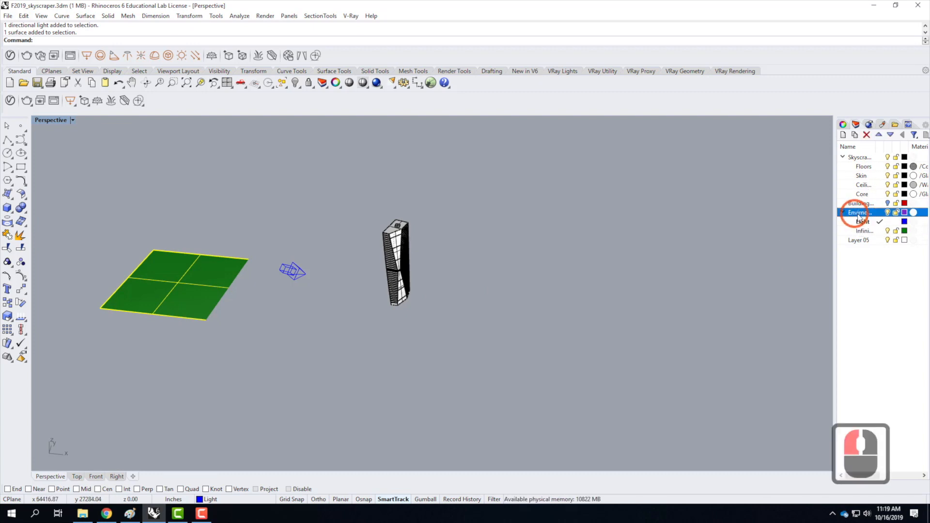
pyautogui.click(866, 135)
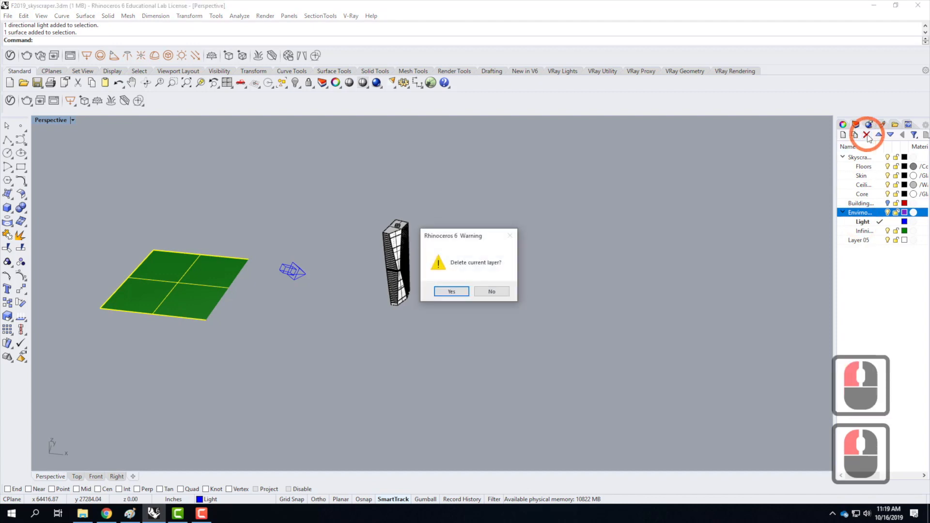
pyautogui.click(451, 292)
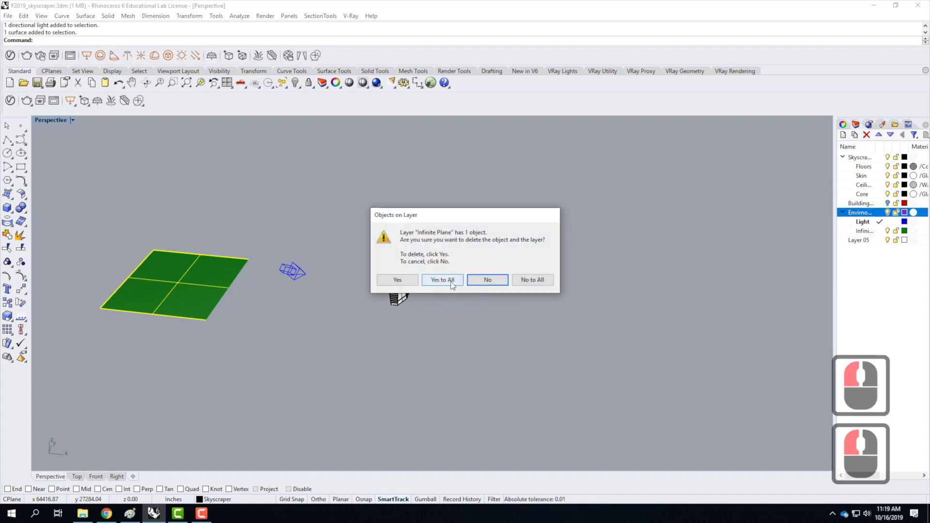
pyautogui.click(451, 281)
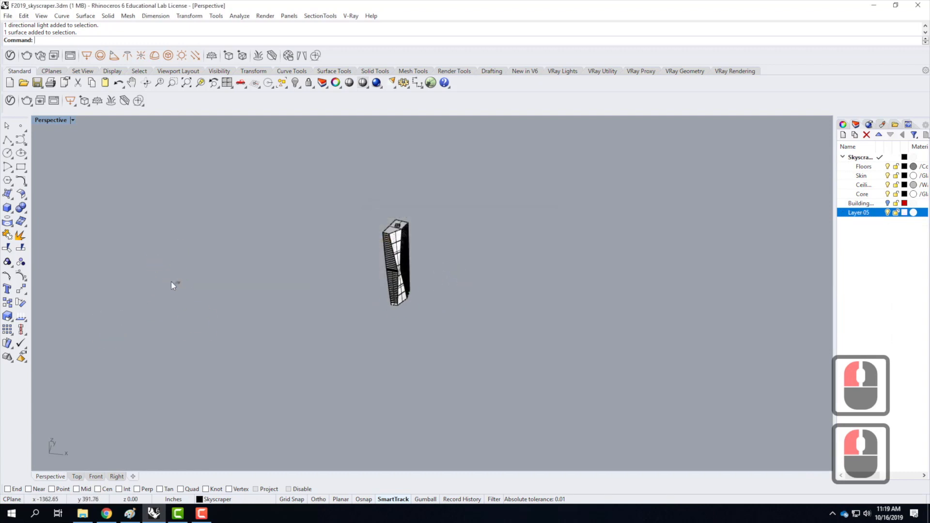
# Show the Building Trials layer, delete it with all its objects, and delete the empty Layer 05.
pyautogui.click(887, 203)
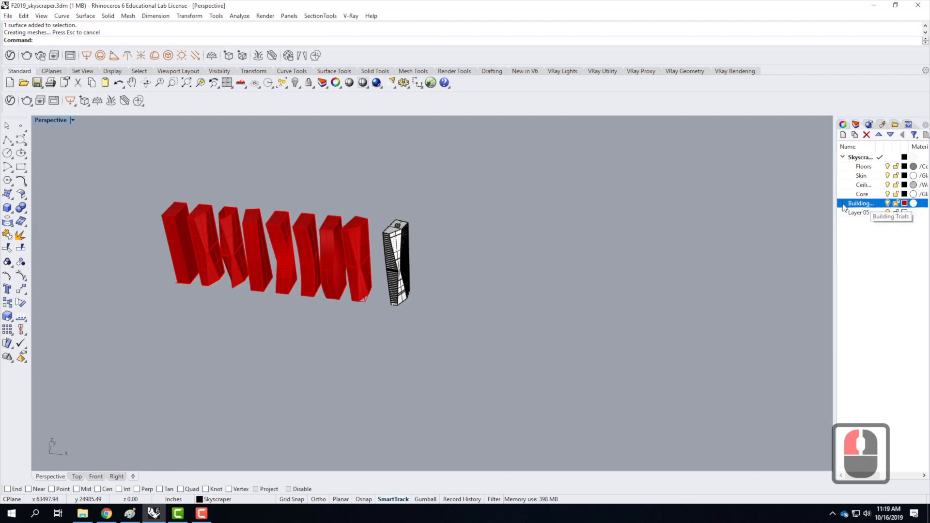
pyautogui.click(866, 135)
pyautogui.click(434, 279)
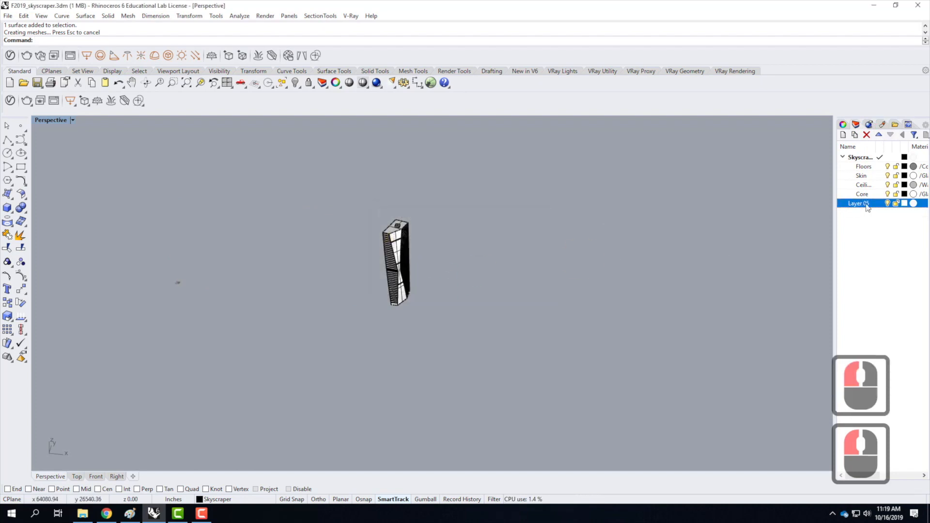
pyautogui.click(867, 135)
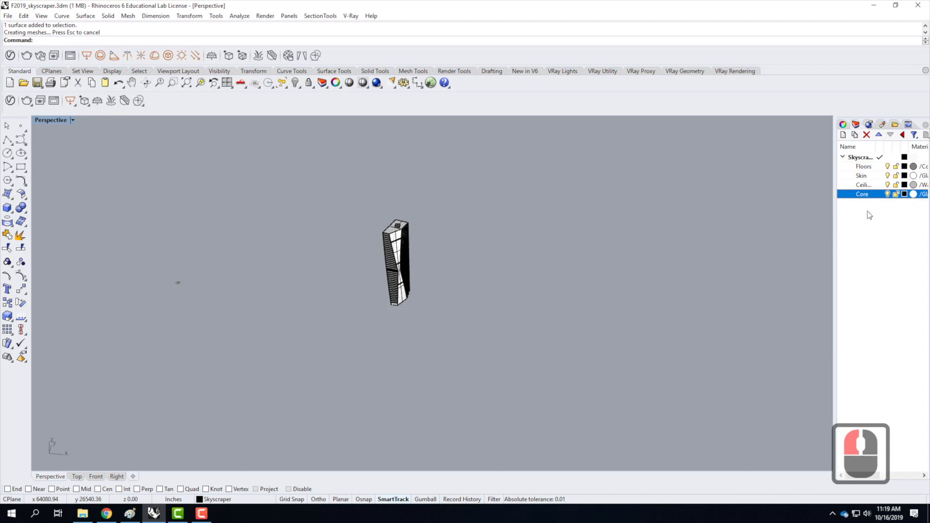
# Move the whole skyscraper from its bottom corner endpoint to the origin at 0,0,0 with the End snap enabled.
pyautogui.click(858, 158)
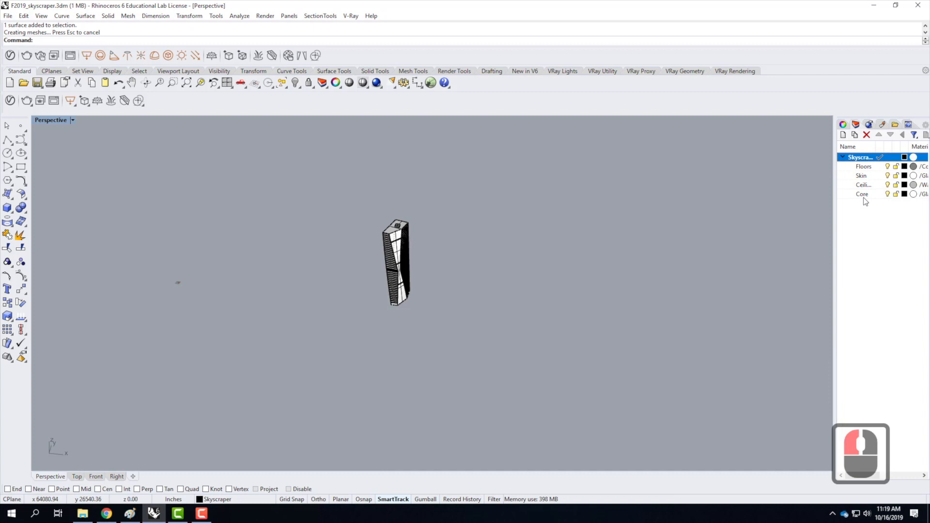
pyautogui.moveTo(324, 198); pyautogui.dragTo(437, 350)
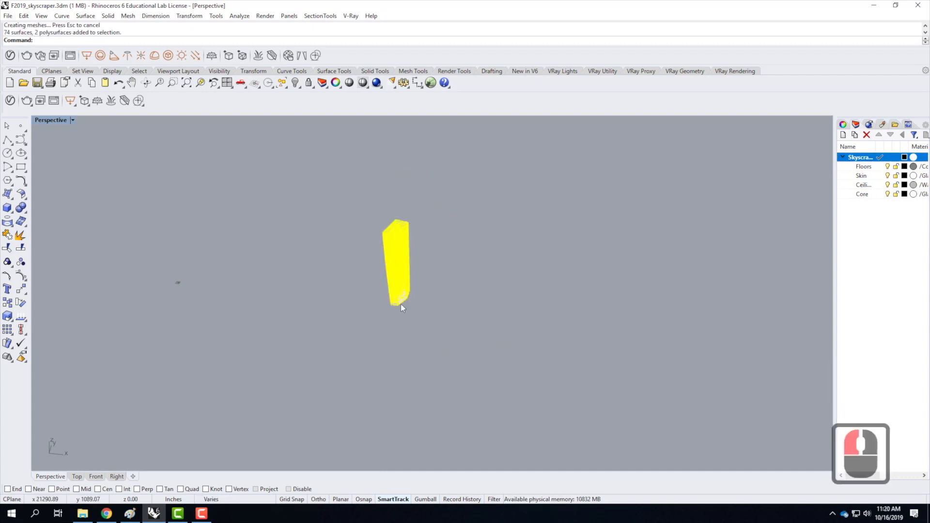
pyautogui.scroll(5, 391, 309)
pyautogui.scroll(3, 396, 309)
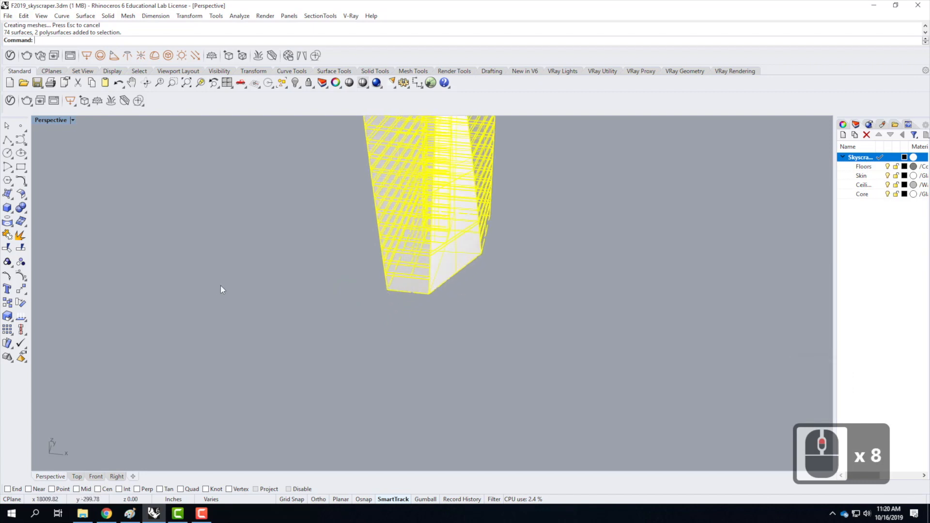
pyautogui.write('move')
pyautogui.press('Return')
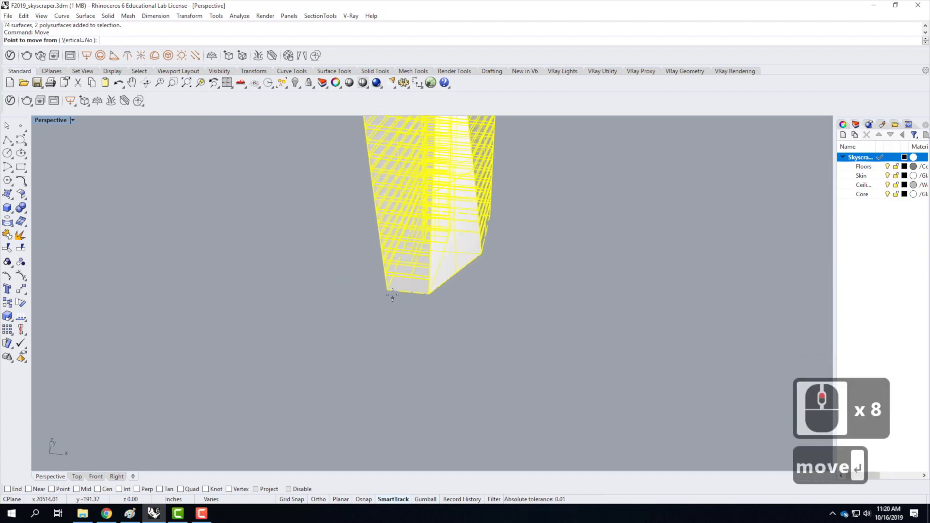
pyautogui.click(8, 489)
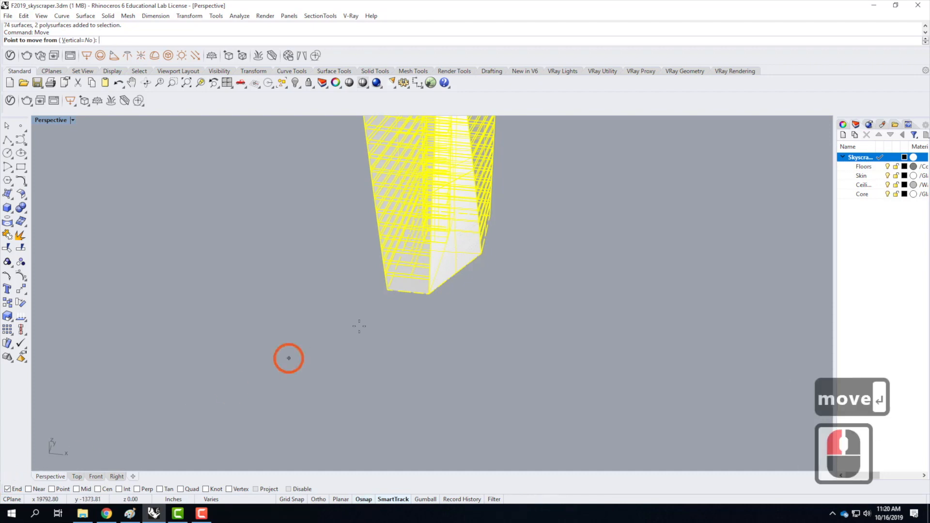
pyautogui.click(387, 289)
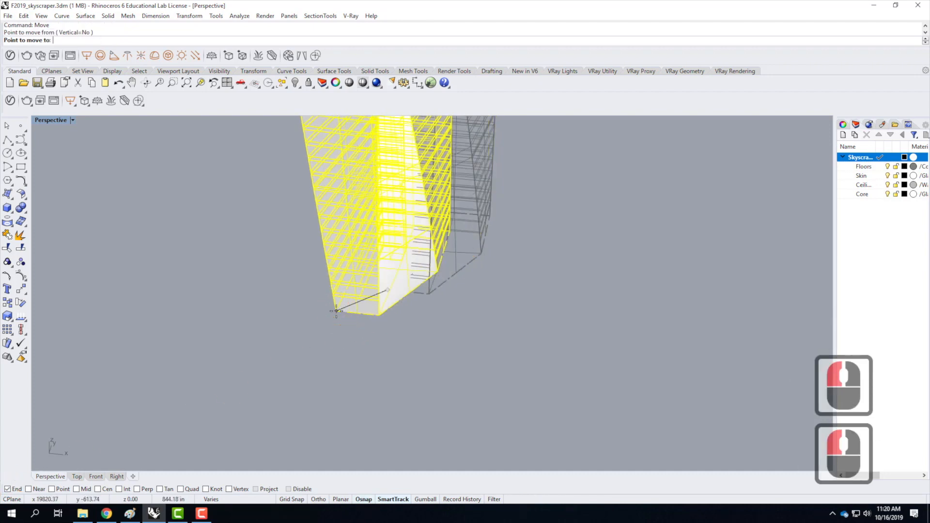
pyautogui.write('0,0,0')
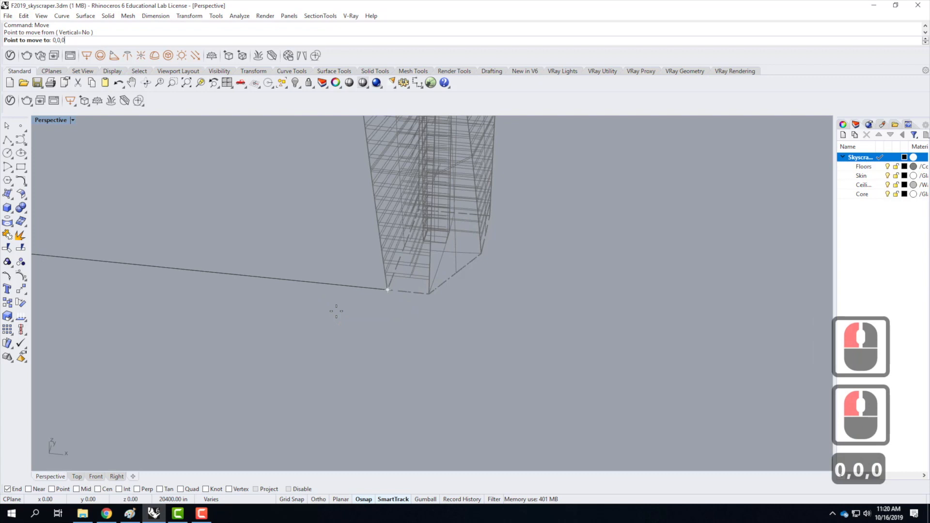
pyautogui.press('Return')
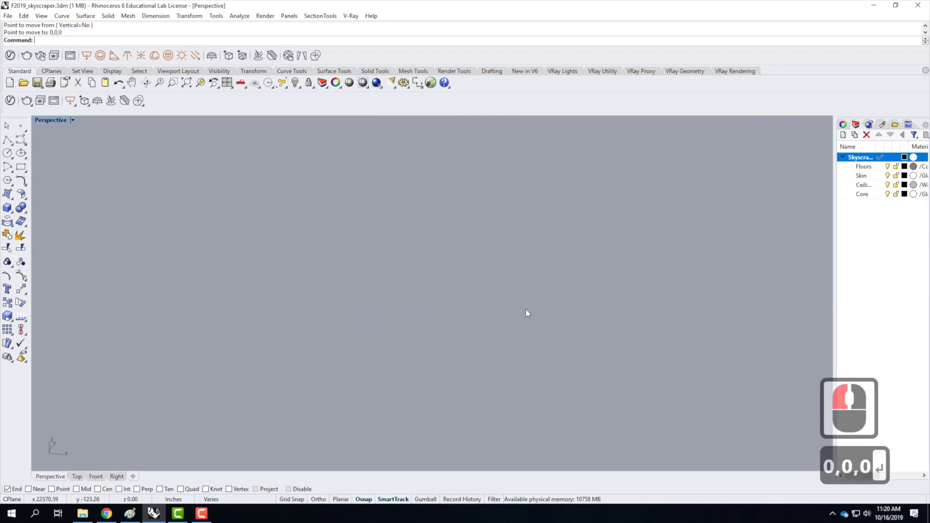
# Zoom the Perspective view to the selected tower and clear the selection.
pyautogui.write('z')
pyautogui.press('Return')
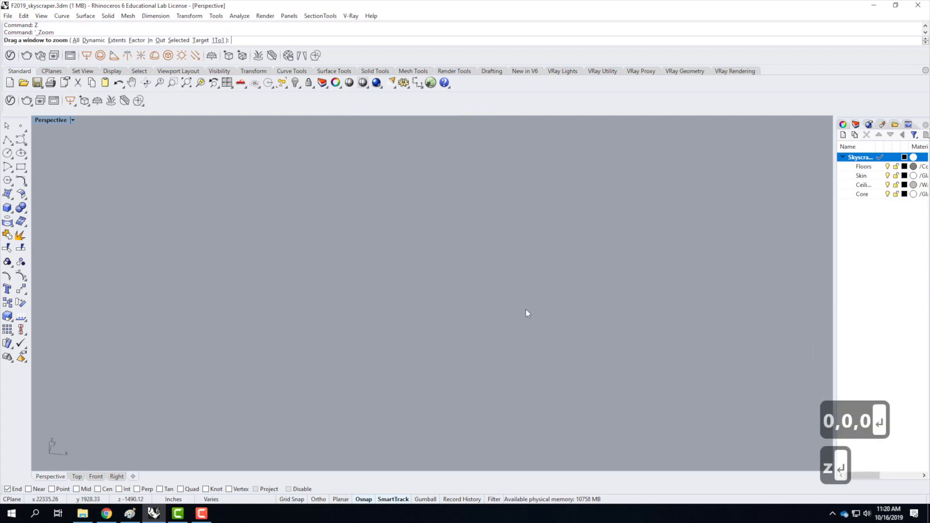
pyautogui.write('s')
pyautogui.press('Return')
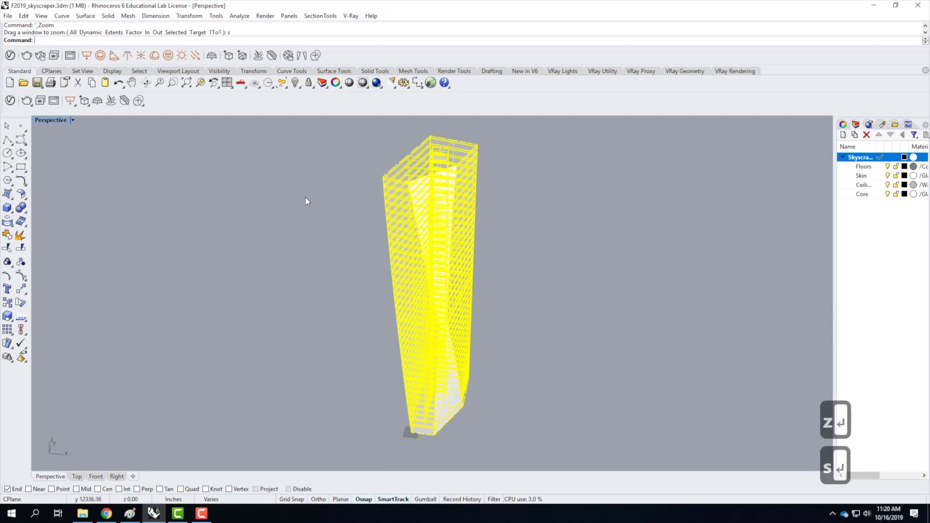
pyautogui.scroll(-2, 306, 196)
pyautogui.scroll(2, 483, 246)
pyautogui.click(484, 245)
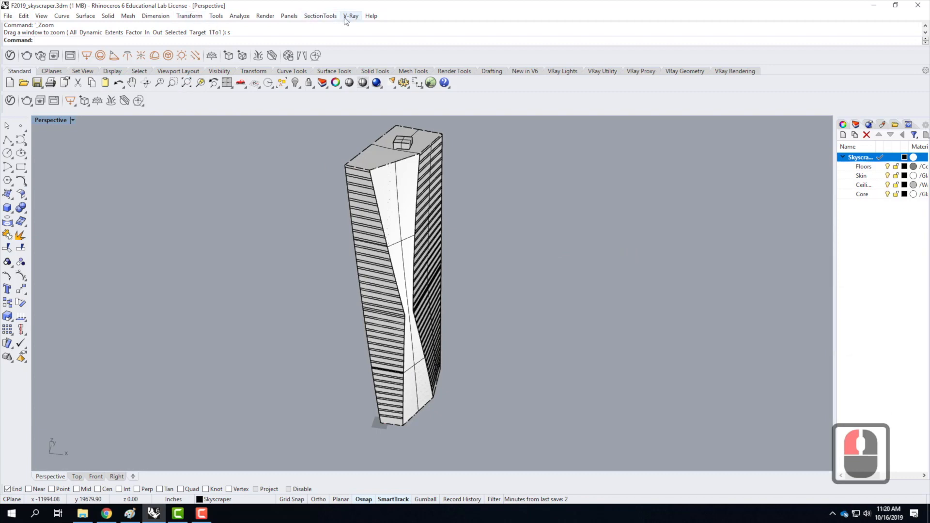
# Toggle the GPU Tessellation setting in the OpenGL section of the Rhino view options and accept the change.
pyautogui.click(220, 18)
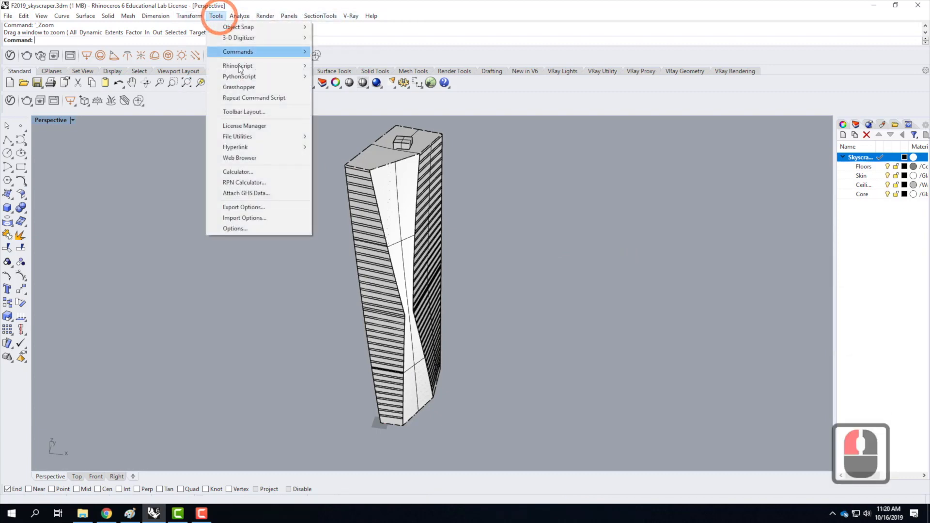
pyautogui.click(270, 230)
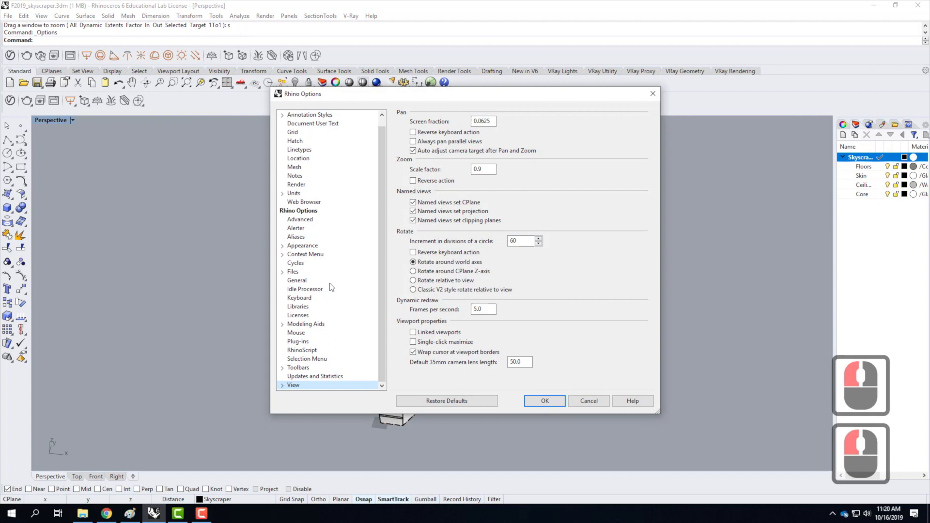
pyautogui.click(280, 385)
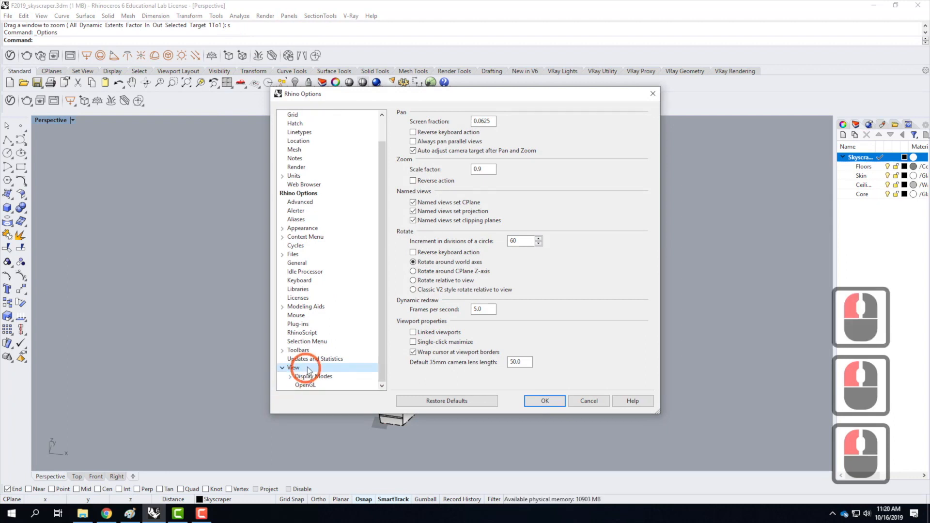
pyautogui.click(304, 385)
pyautogui.click(413, 150)
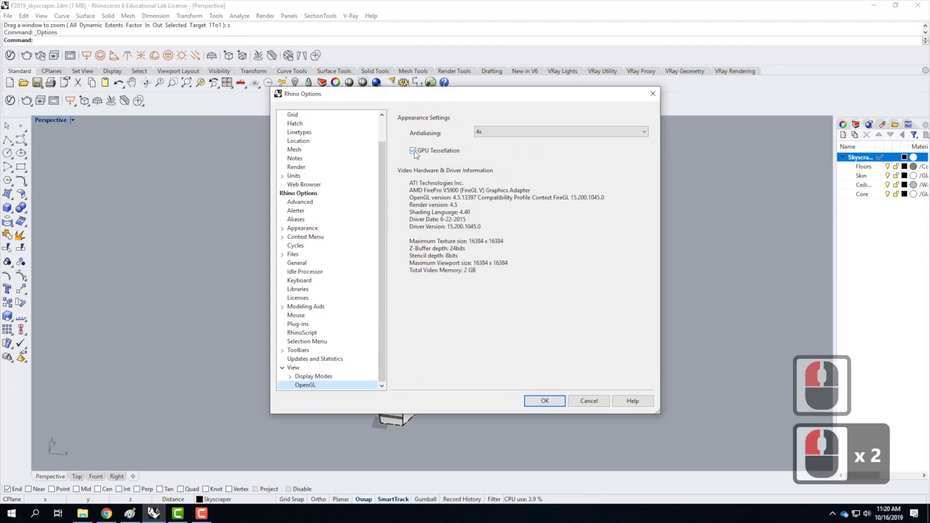
pyautogui.click(545, 402)
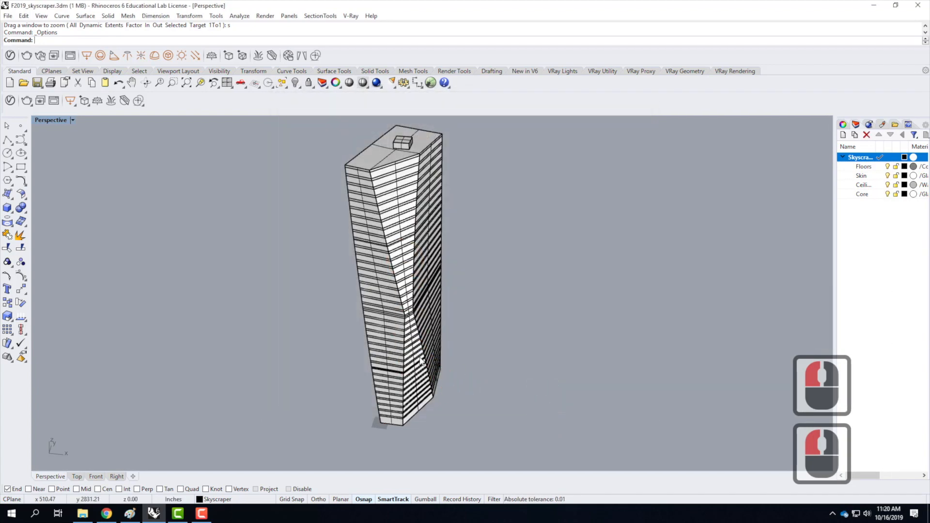
# Examine how the tower's base, facade and roof display in the Perspective view.
pyautogui.scroll(-2, 229, 270)
pyautogui.moveTo(436, 349); pyautogui.dragTo(366, 391, button='right')
pyautogui.scroll(5, 342, 397)
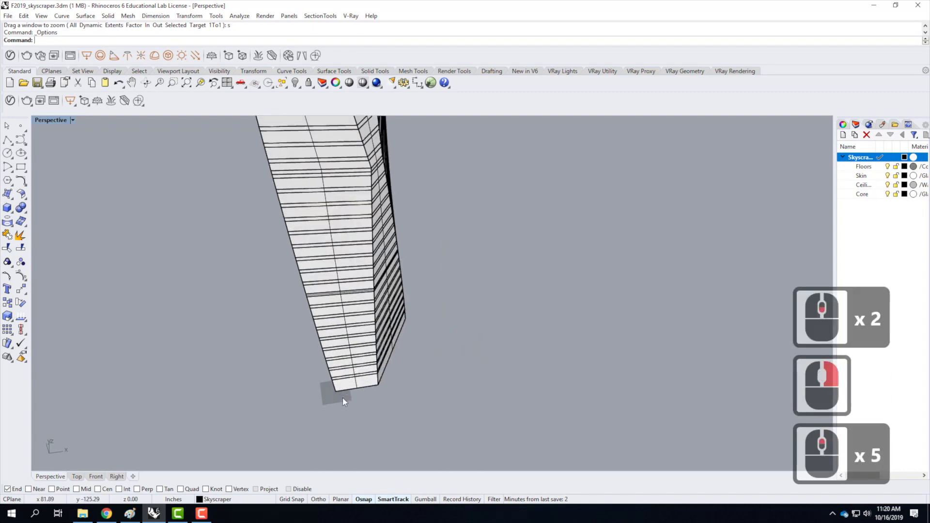
pyautogui.scroll(-3, 342, 397)
pyautogui.moveTo(427, 345); pyautogui.dragTo(374, 282, button='right')
pyautogui.scroll(-3, 374, 282)
pyautogui.scroll(4, 380, 189)
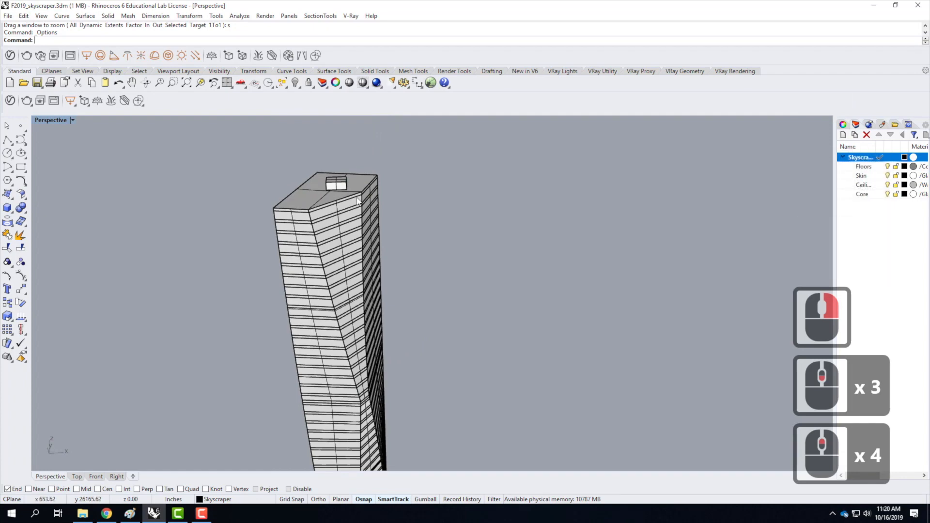
pyautogui.scroll(-3, 335, 164)
pyautogui.scroll(5, 334, 317)
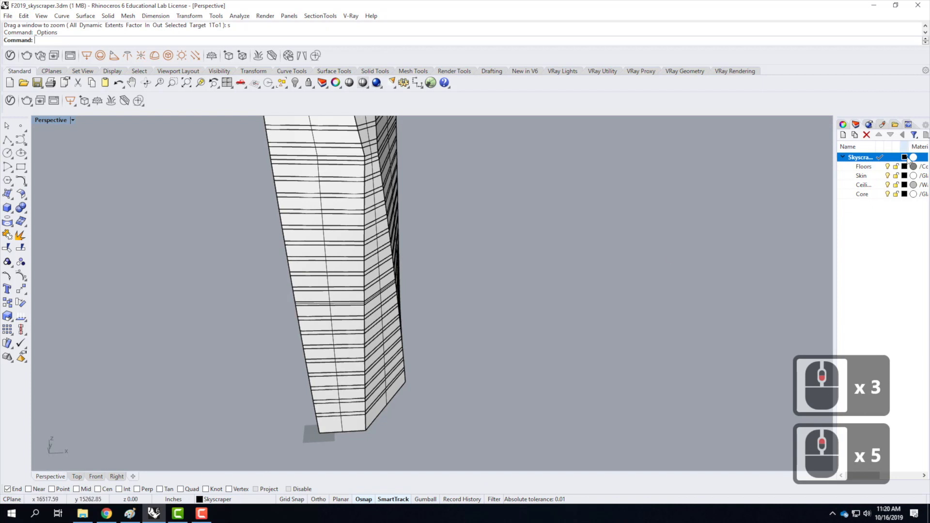
# Hide the Floors, Ceilings and Core sublayers so only the Skin stays shown, and select the Skin sublayer.
pyautogui.click(888, 166)
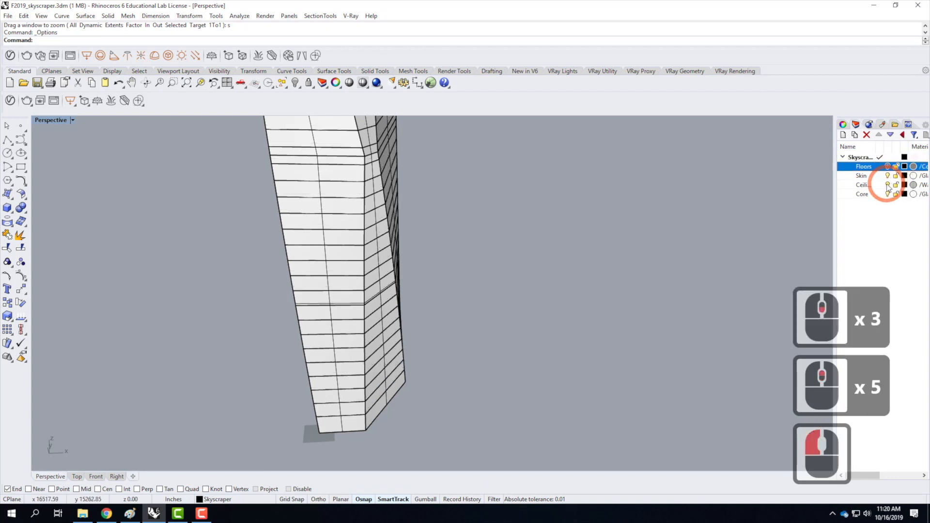
pyautogui.click(887, 184)
pyautogui.click(888, 194)
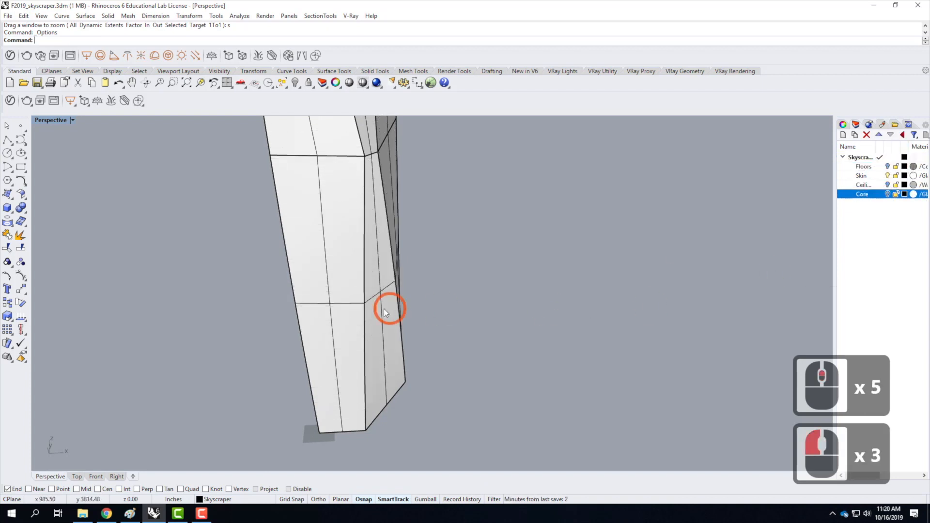
pyautogui.click(867, 176)
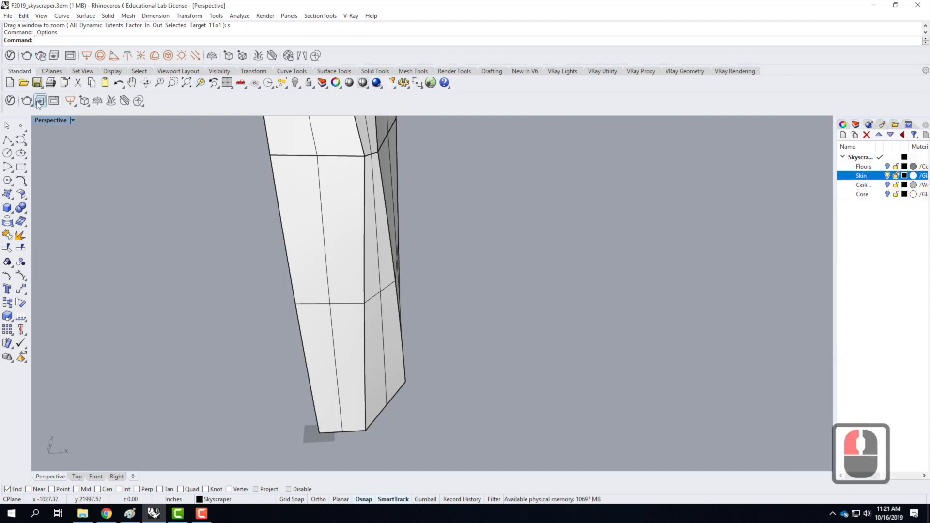
# Apply the Glass - Skyscraper - Light material to the Skyscraper Skin sublayer in the V-Ray Asset Editor, and close the editor.
pyautogui.click(10, 55)
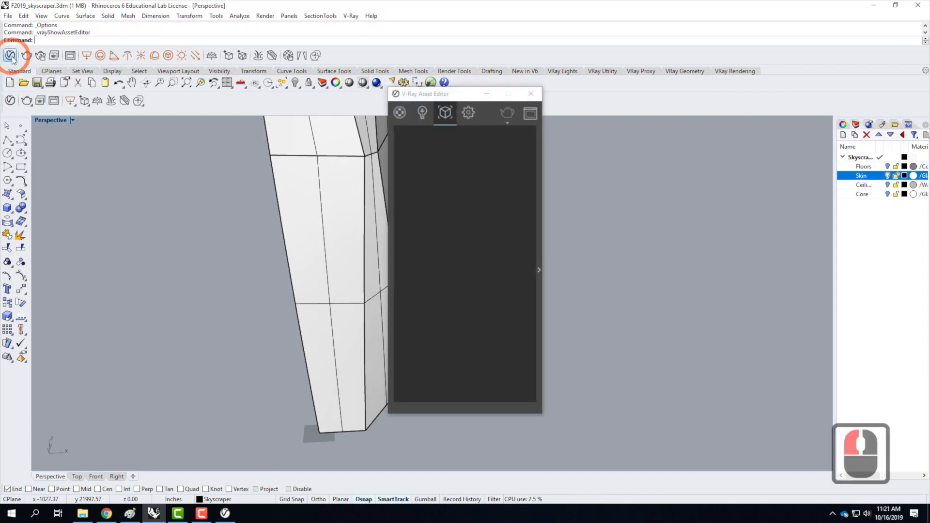
pyautogui.click(399, 114)
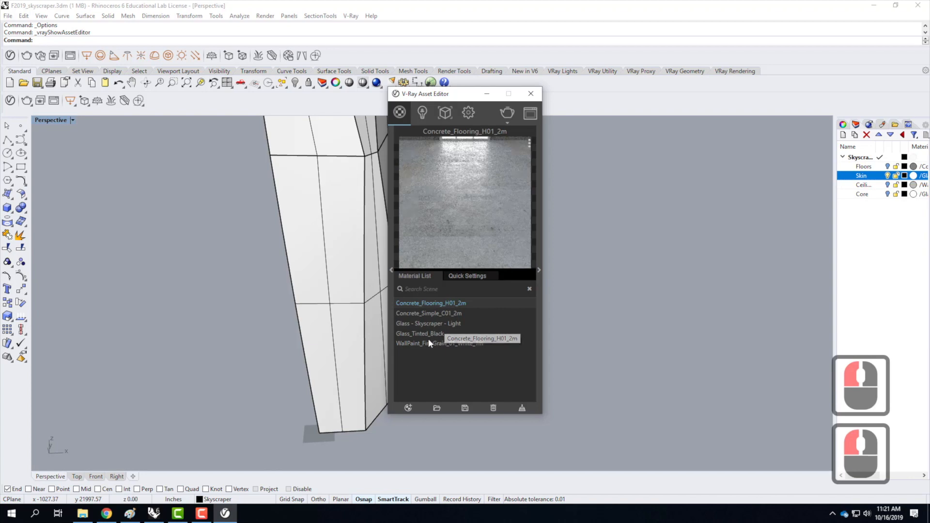
pyautogui.click(417, 334)
pyautogui.click(419, 323)
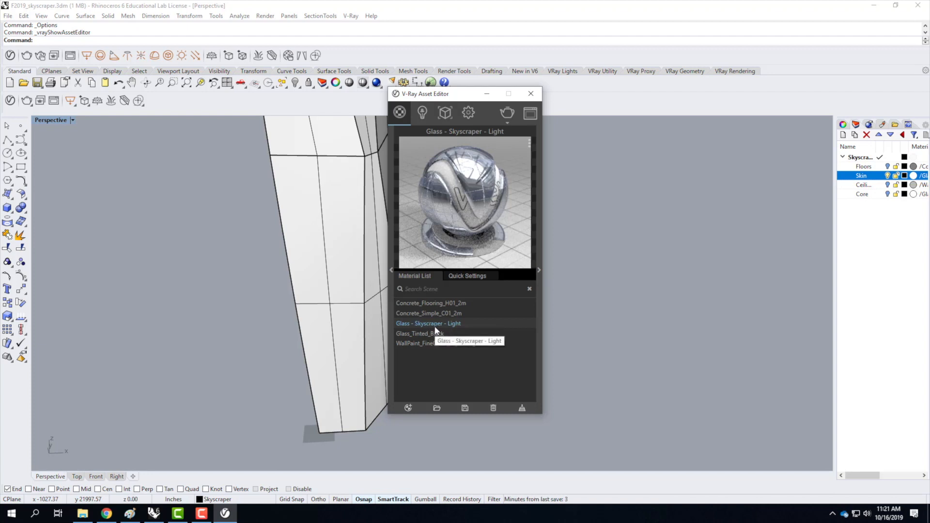
pyautogui.rightClick(435, 323)
pyautogui.moveTo(466, 251)
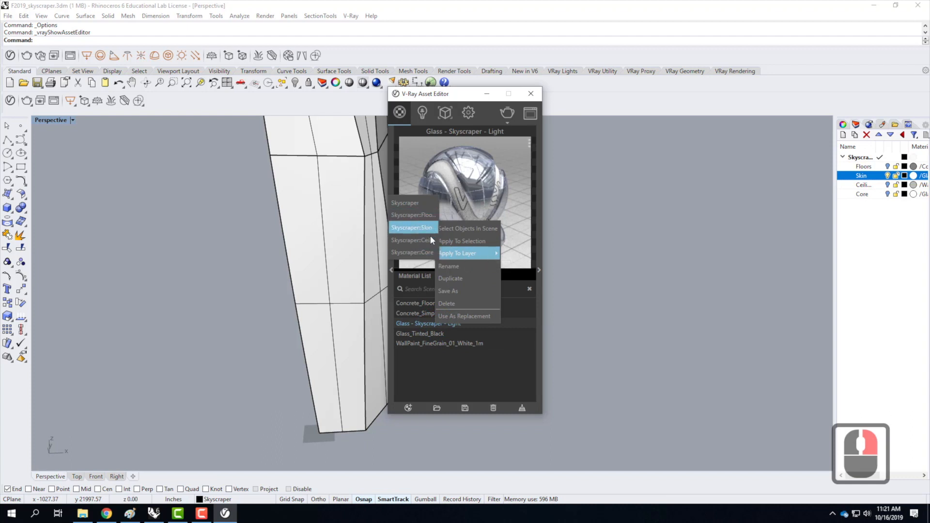
pyautogui.click(430, 233)
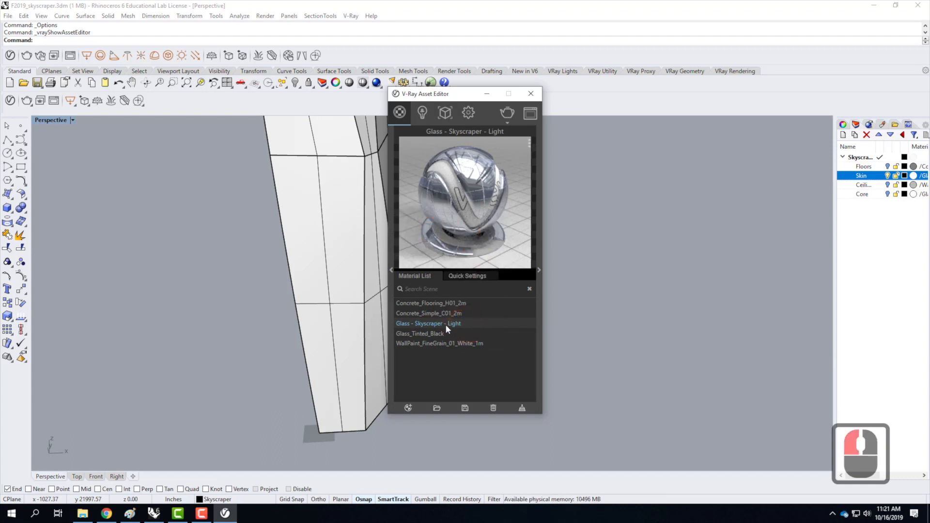
pyautogui.click(531, 94)
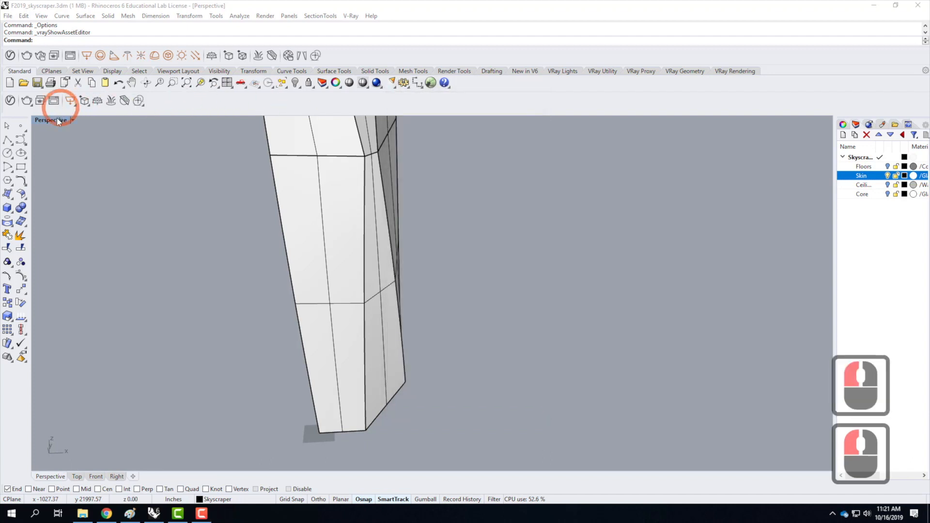
# Switch the Perspective viewport to the Rendered display mode.
pyautogui.click(74, 120)
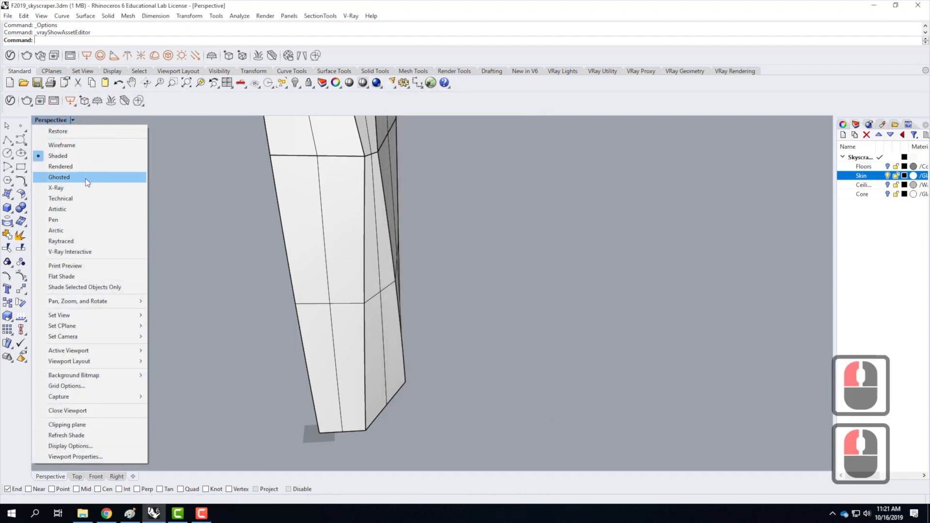
pyautogui.click(83, 167)
pyautogui.scroll(-7, 335, 330)
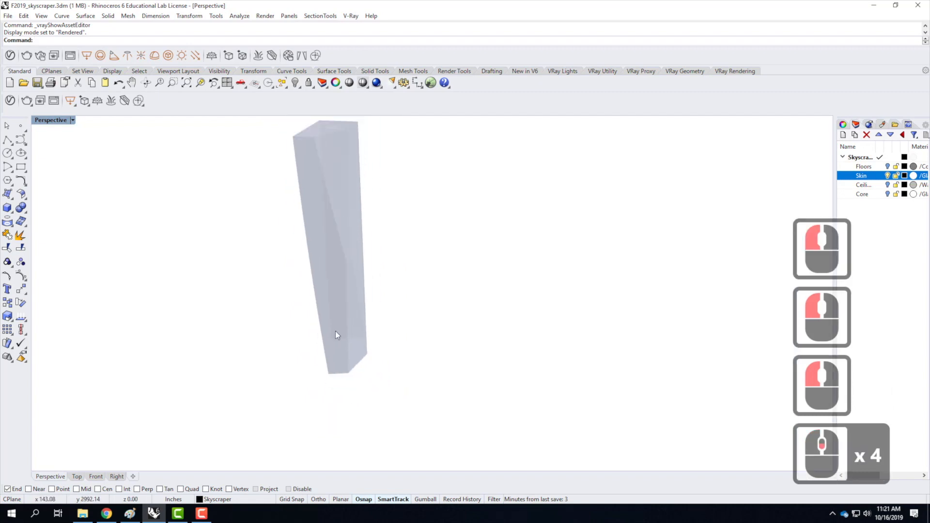
# Examine how the glass skin displays on the tower's base, facades and roof in the rendered Perspective view.
pyautogui.moveTo(352, 296); pyautogui.dragTo(362, 277, button='right')
pyautogui.scroll(5, 362, 277)
pyautogui.moveTo(394, 310); pyautogui.dragTo(384, 339, button='right')
pyautogui.scroll(-4, 384, 338)
pyautogui.scroll(5, 353, 289)
pyautogui.moveTo(353, 289); pyautogui.dragTo(347, 249, button='right')
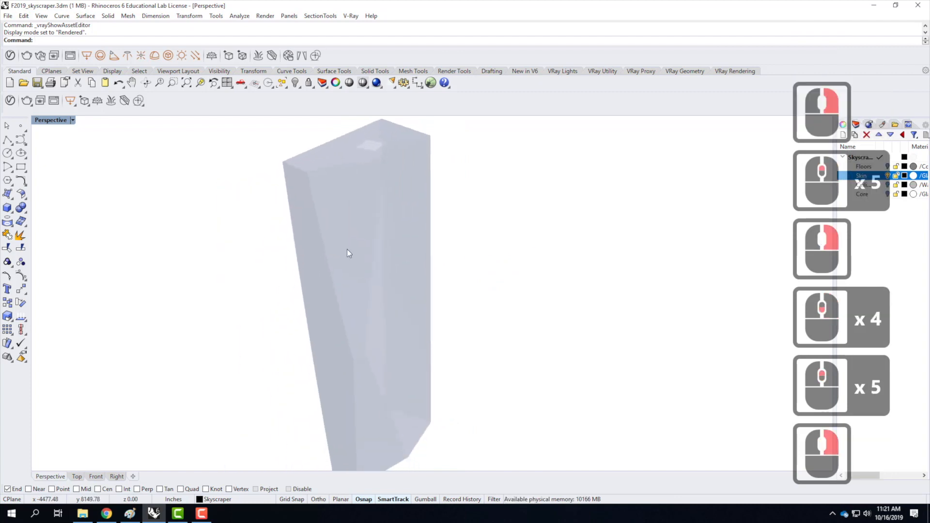
pyautogui.scroll(-5, 347, 327)
pyautogui.scroll(7, 348, 324)
pyautogui.scroll(5, 348, 323)
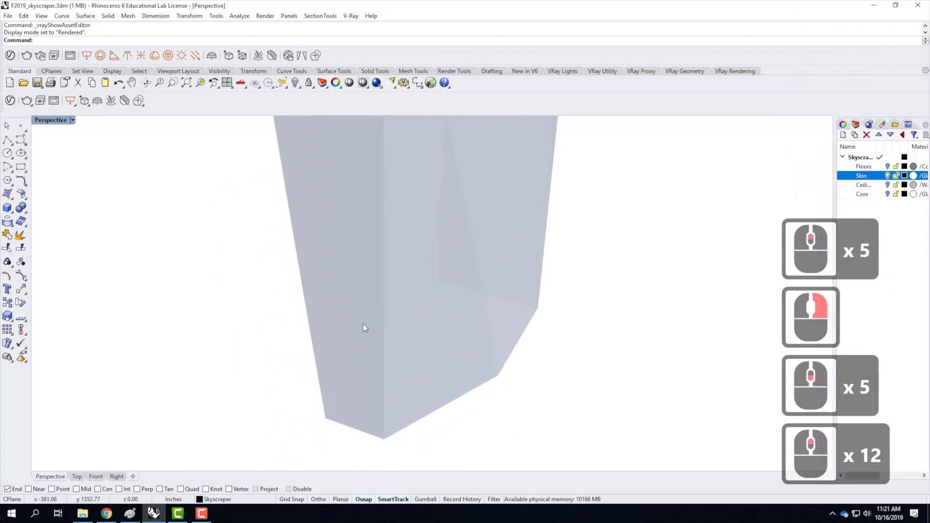
pyautogui.scroll(-11, 363, 324)
pyautogui.scroll(4, 351, 338)
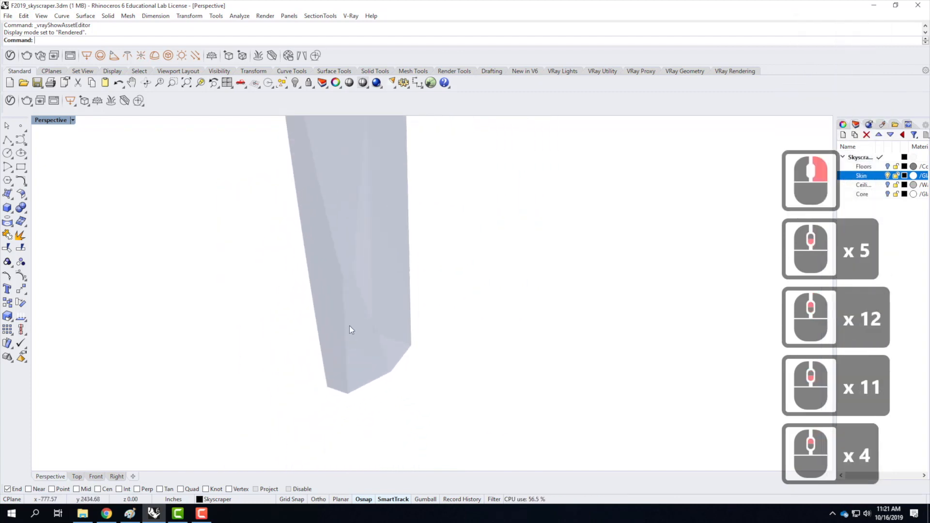
pyautogui.moveTo(330, 326); pyautogui.dragTo(478, 276, button='right')
pyautogui.scroll(-4, 477, 277)
pyautogui.scroll(4, 422, 262)
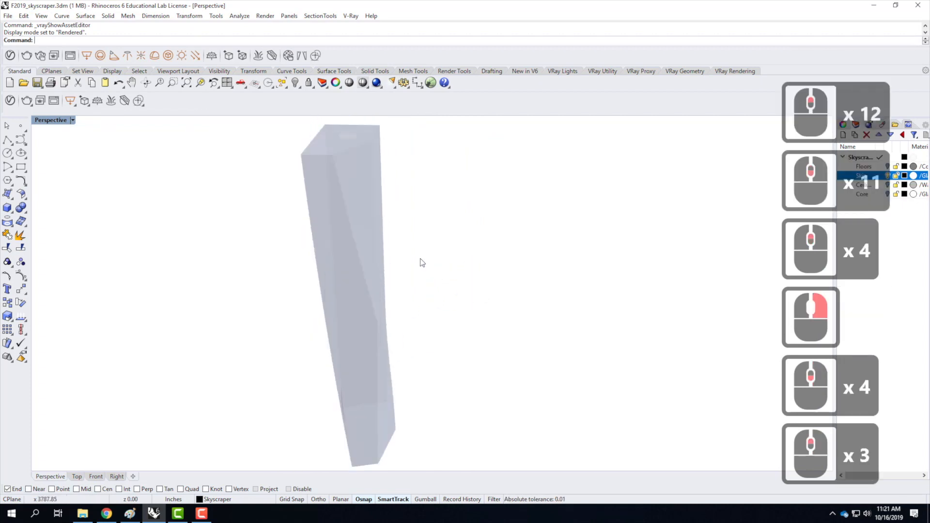
# Apply a capped box mapping to the tower's skin polysurface, using its bounding box and the World coordinate system.
pyautogui.click(388, 147)
pyautogui.scroll(-3, 306, 300)
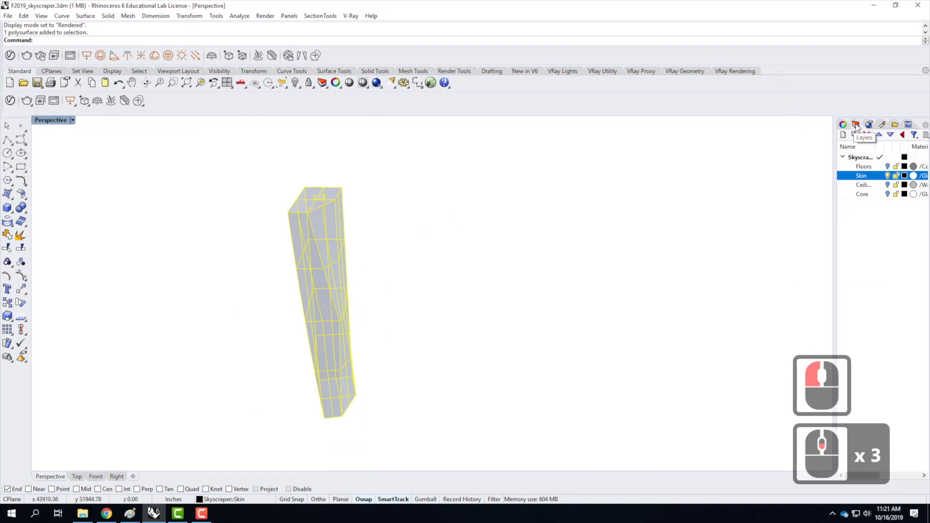
pyautogui.click(843, 125)
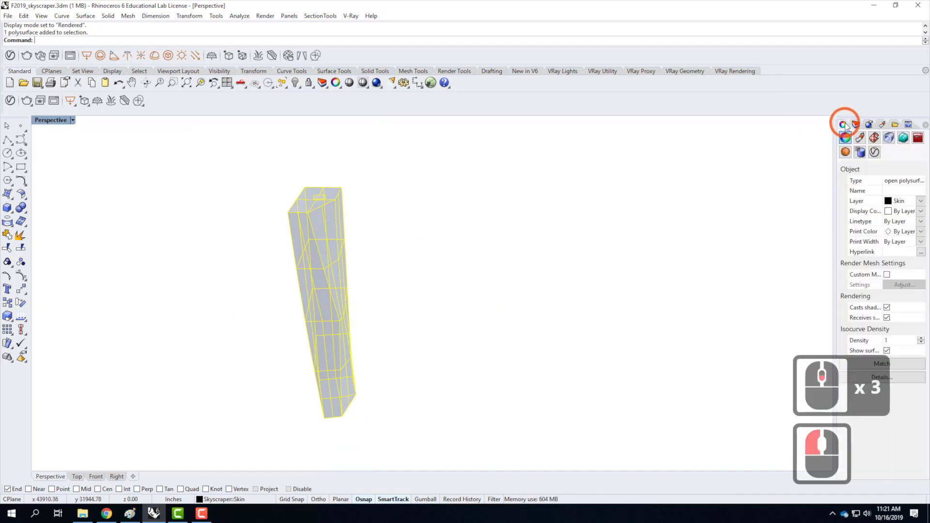
pyautogui.click(874, 140)
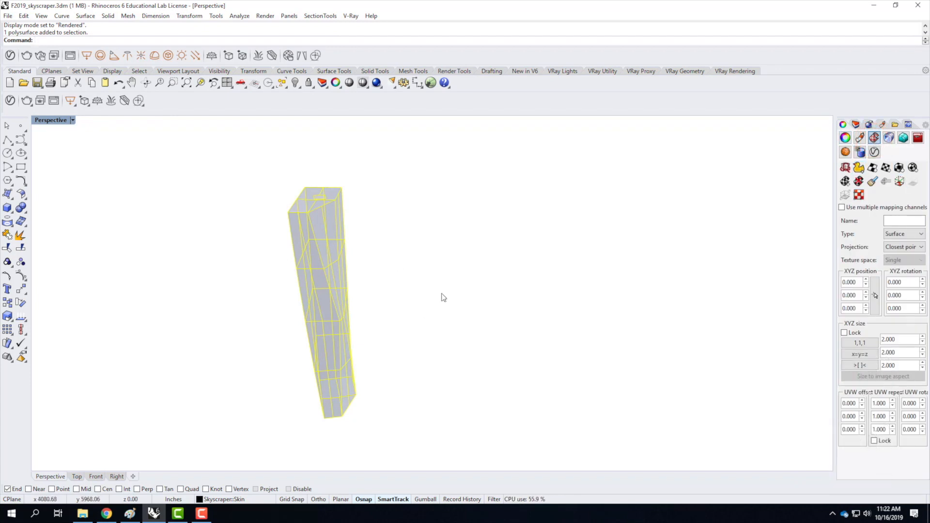
pyautogui.click(899, 167)
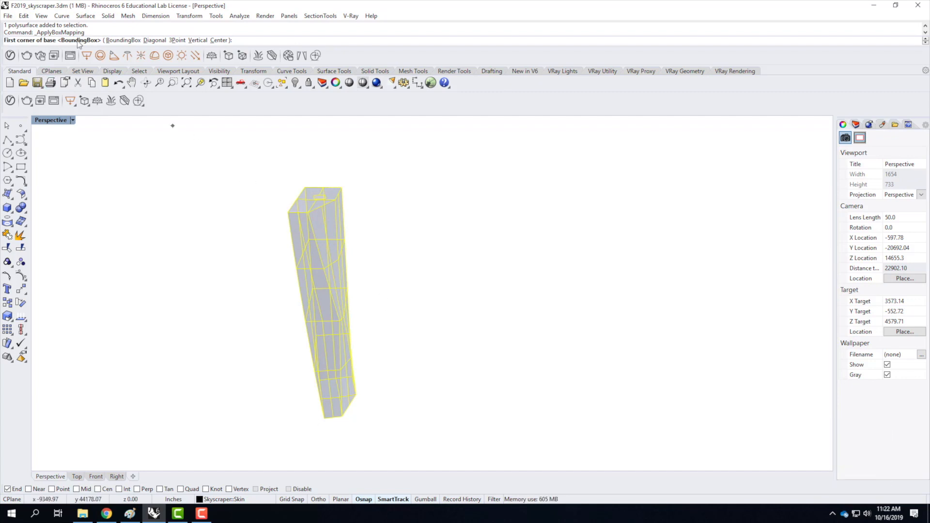
pyautogui.click(123, 41)
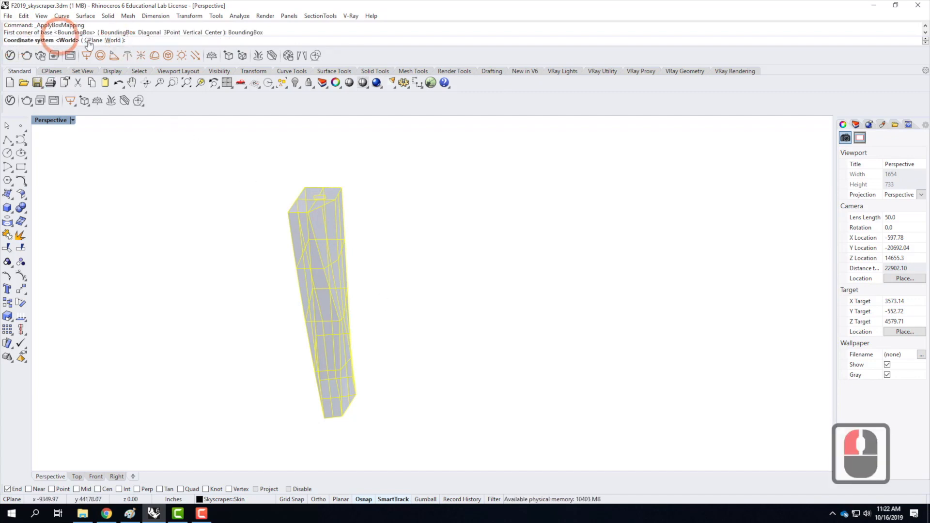
pyautogui.click(109, 40)
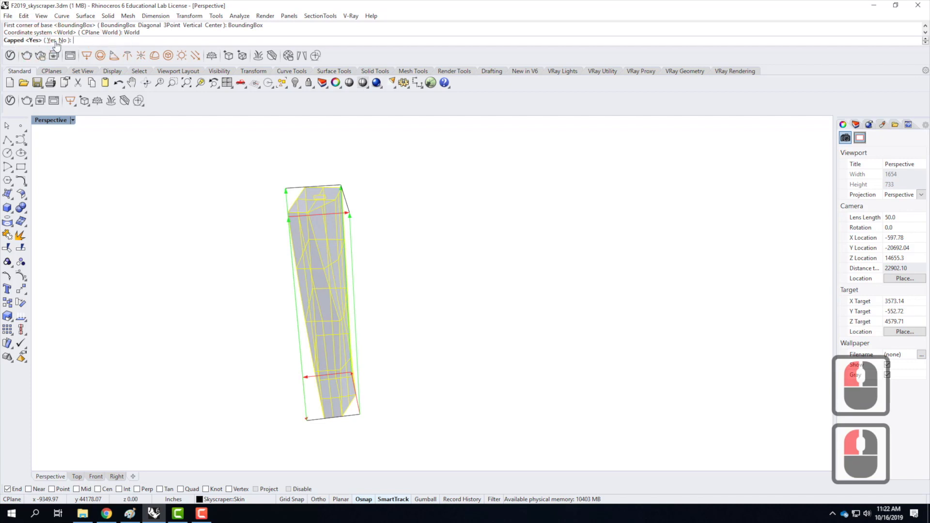
pyautogui.click(51, 40)
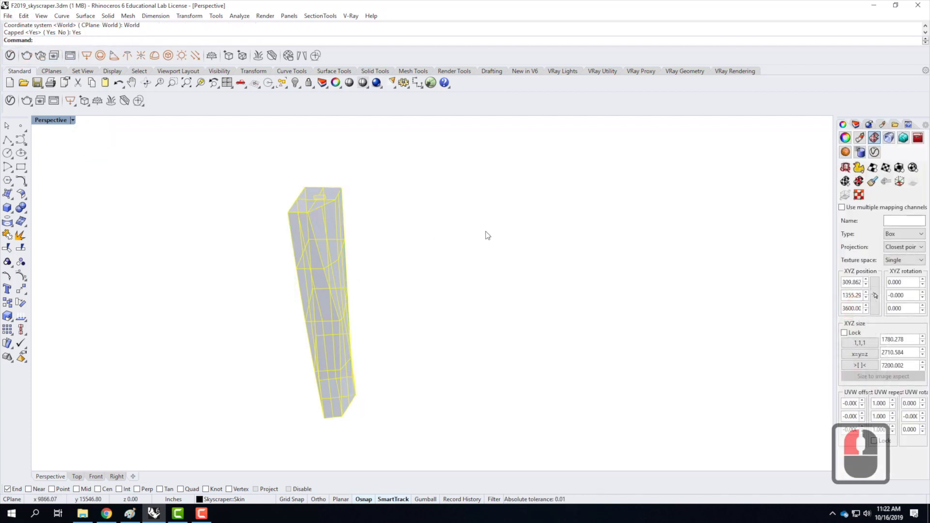
# Show the texture mapping widget of the tower's skin and view it around the tower.
pyautogui.moveTo(555, 326); pyautogui.dragTo(498, 312, button='right')
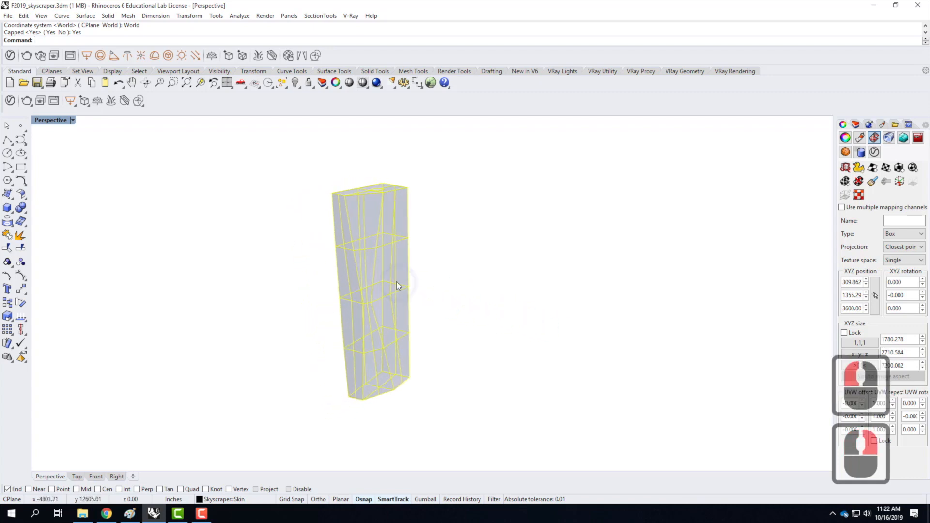
pyautogui.scroll(3, 396, 281)
pyautogui.scroll(-2, 396, 281)
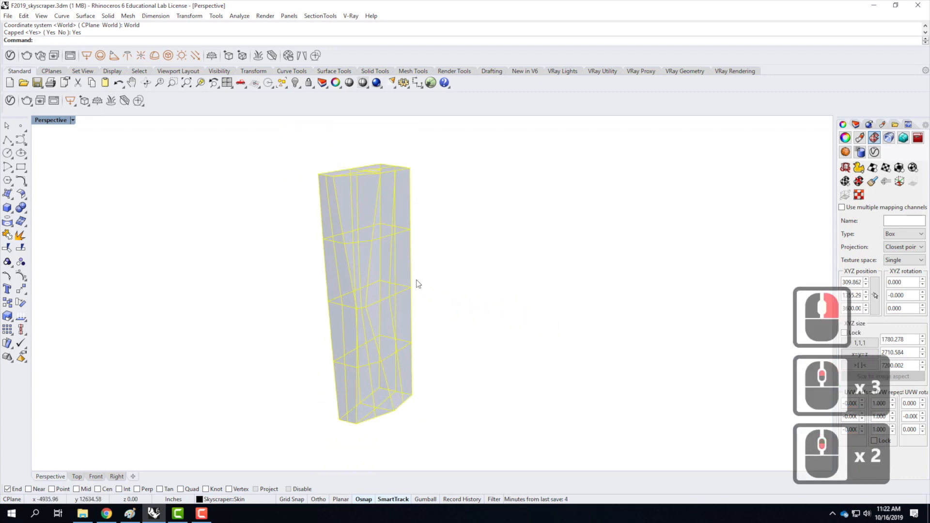
pyautogui.click(899, 182)
pyautogui.moveTo(274, 225); pyautogui.dragTo(329, 216, button='right')
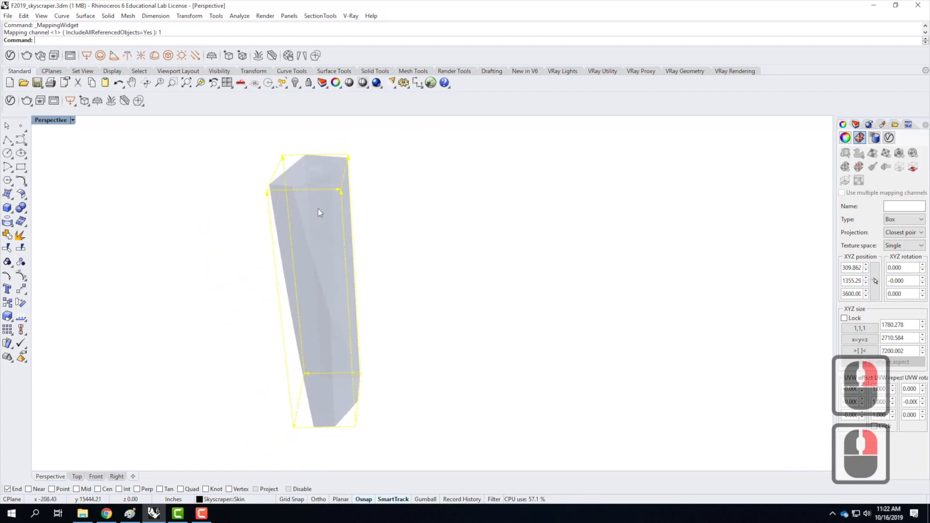
pyautogui.scroll(3, 269, 196)
pyautogui.scroll(-3, 364, 265)
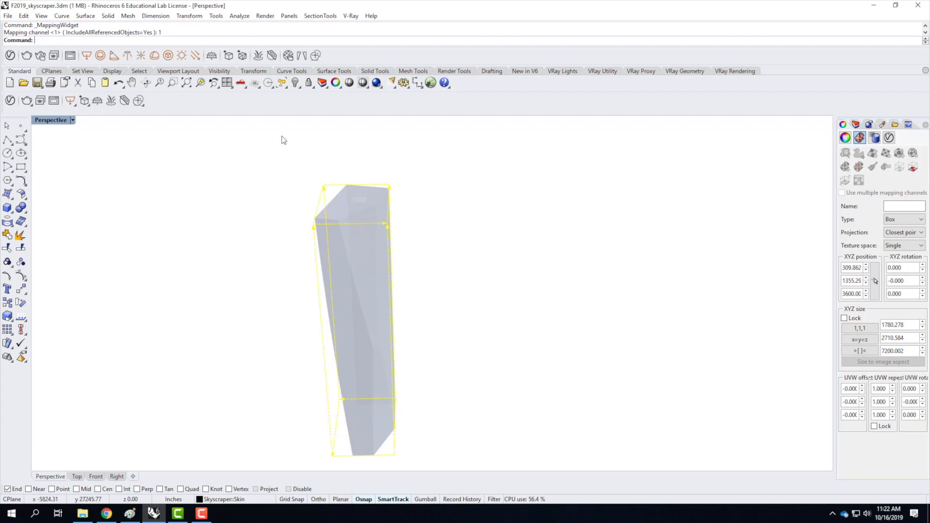
# Scale the skin's mapping box along the X direction to 4' with Scale1D, from its bottom corner.
pyautogui.write('scake')
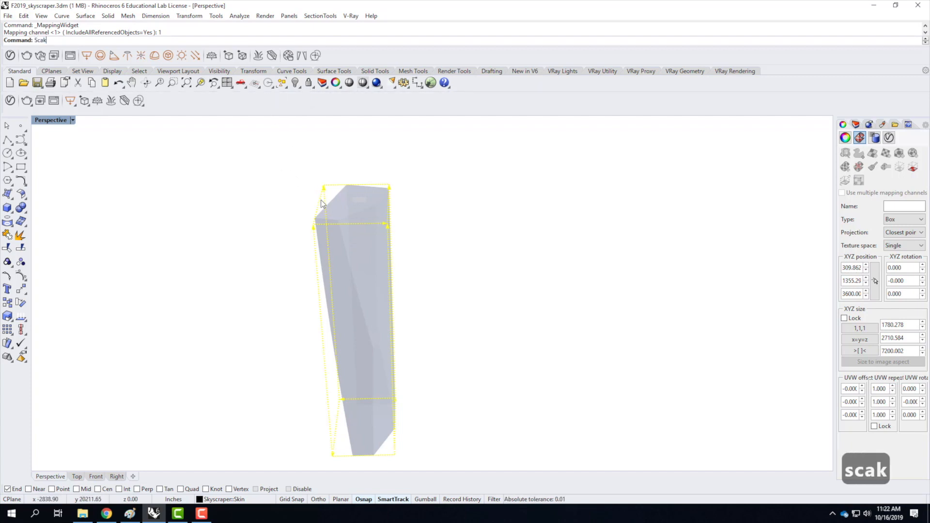
pyautogui.press('BackSpace')
pyautogui.press('BackSpace')
pyautogui.write('le1d')
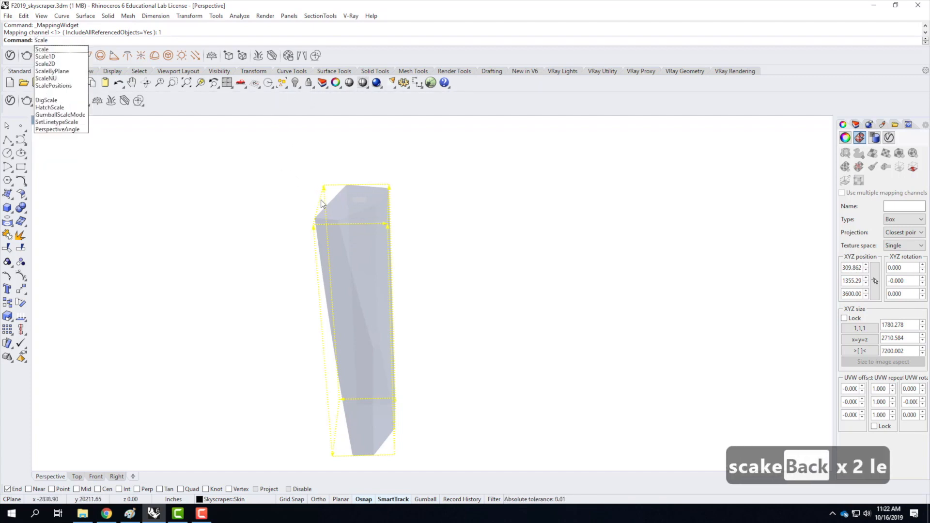
pyautogui.press('Return')
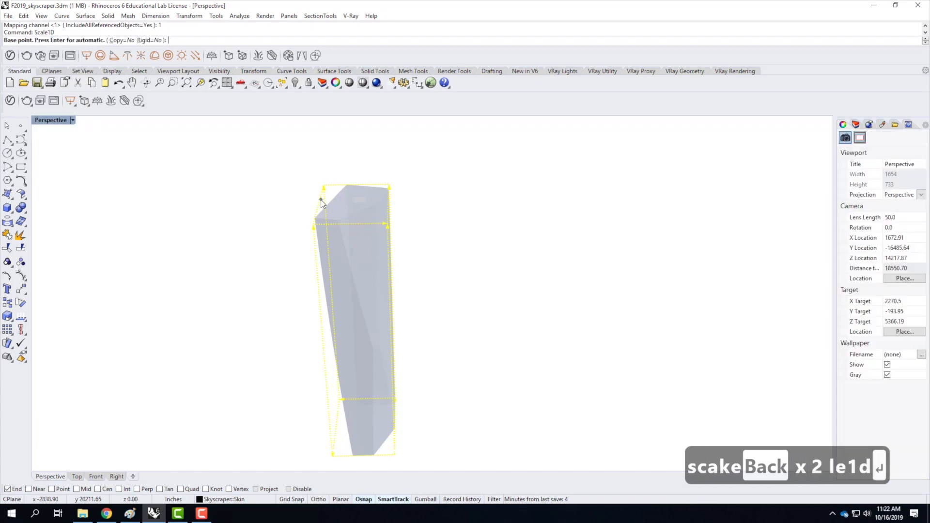
pyautogui.scroll(-2, 366, 285)
pyautogui.scroll(2, 351, 417)
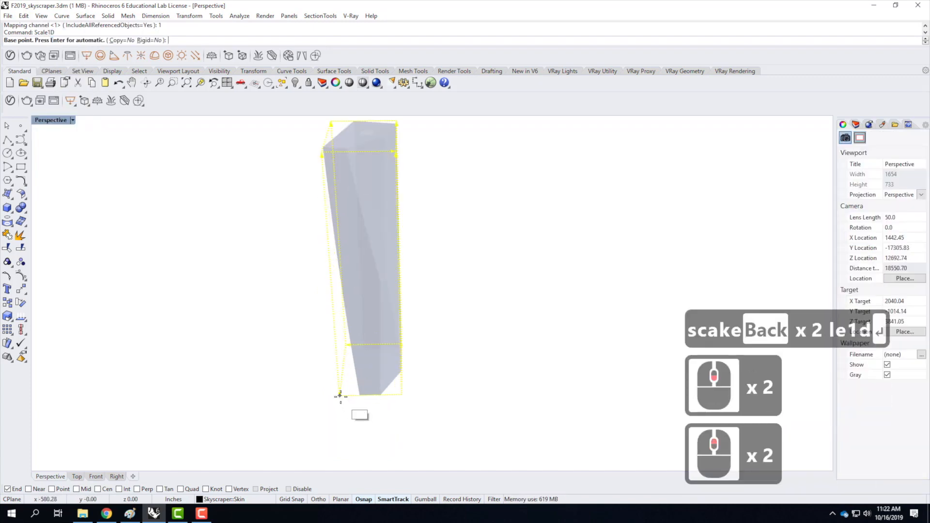
pyautogui.click(340, 396)
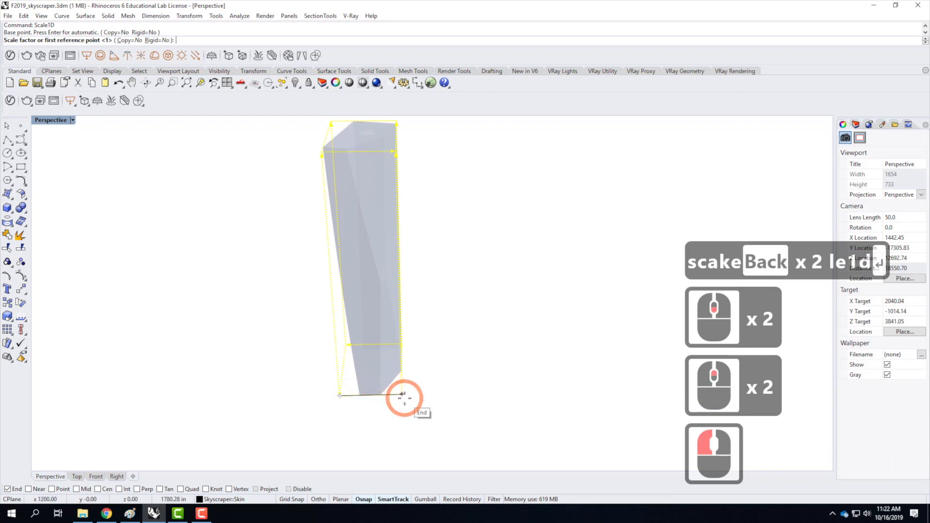
pyautogui.click(404, 398)
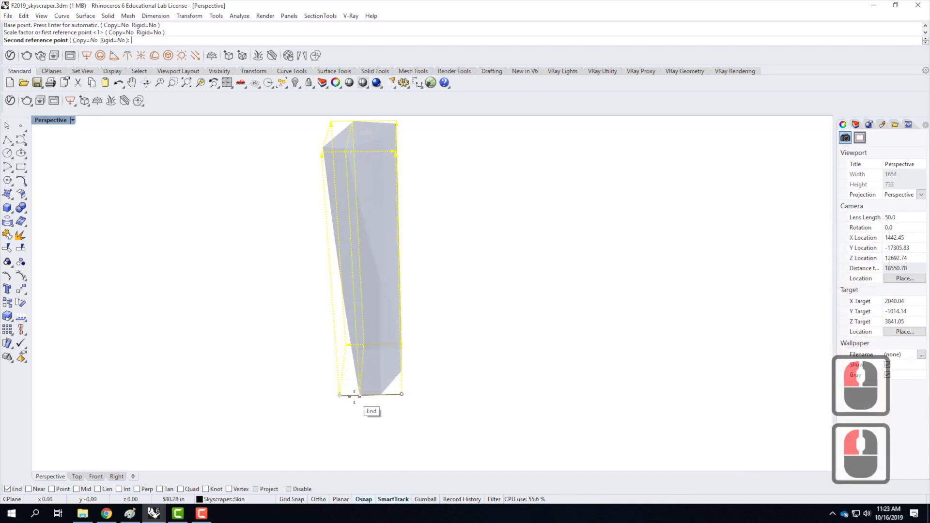
pyautogui.write("4'")
pyautogui.press('Return')
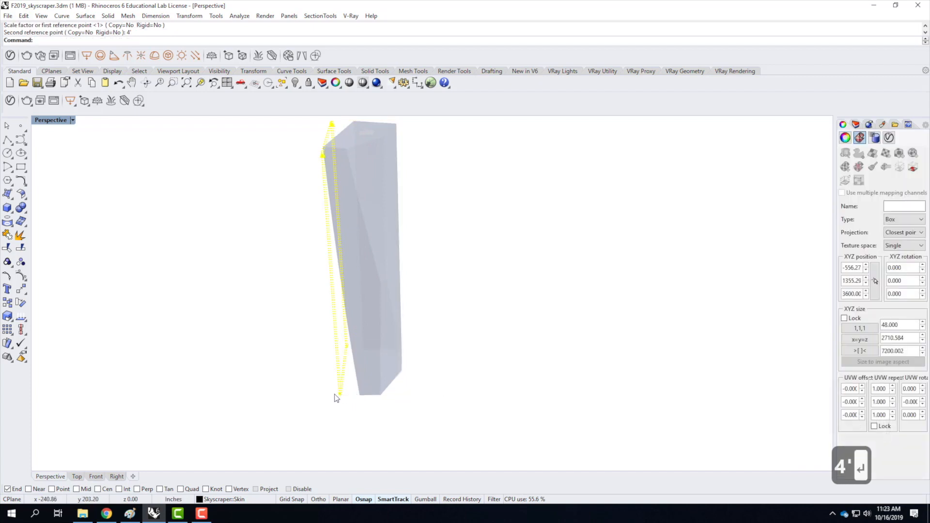
# Scale the mapping box along the Y direction to 4' with Scale1D, from its bottom corner.
pyautogui.scroll(3, 345, 396)
pyautogui.moveTo(332, 395); pyautogui.dragTo(429, 355, button='right')
pyautogui.scroll(-4, 428, 355)
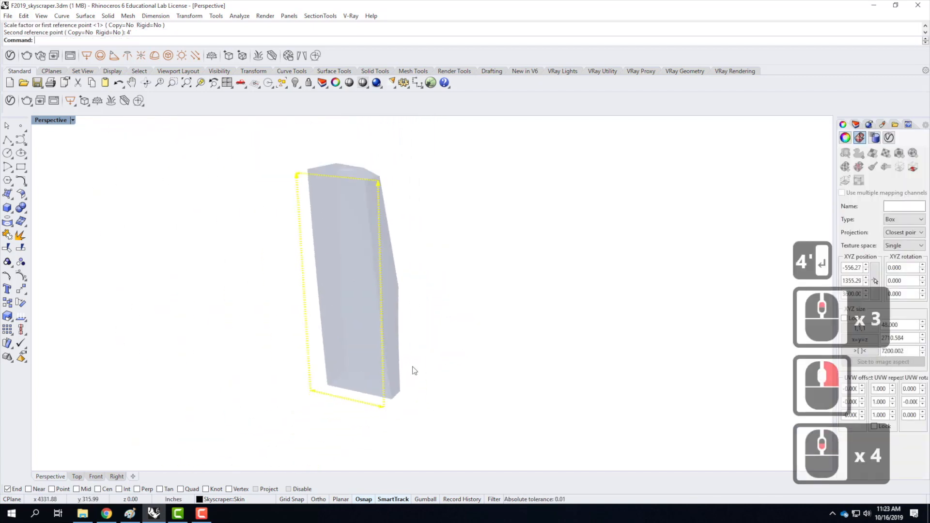
pyautogui.scroll(3, 392, 420)
pyautogui.rightClick(377, 411)
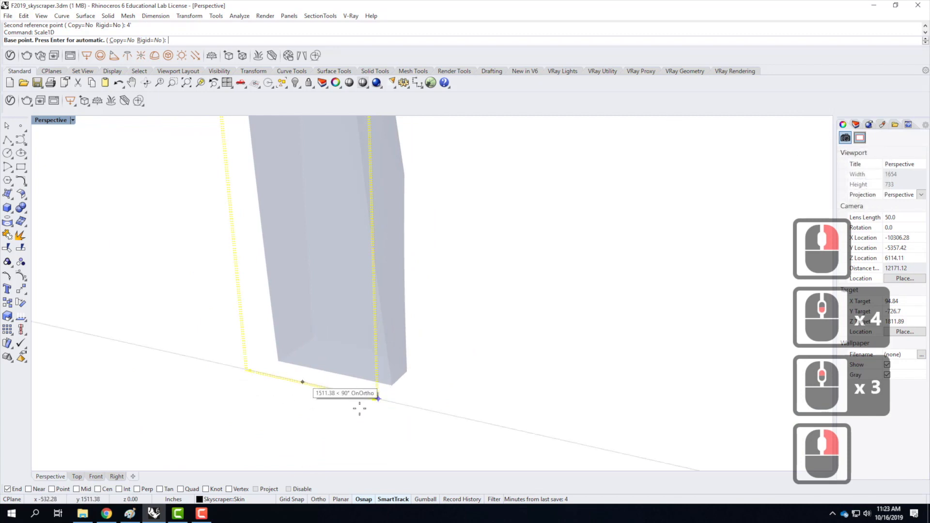
pyautogui.scroll(4, 378, 403)
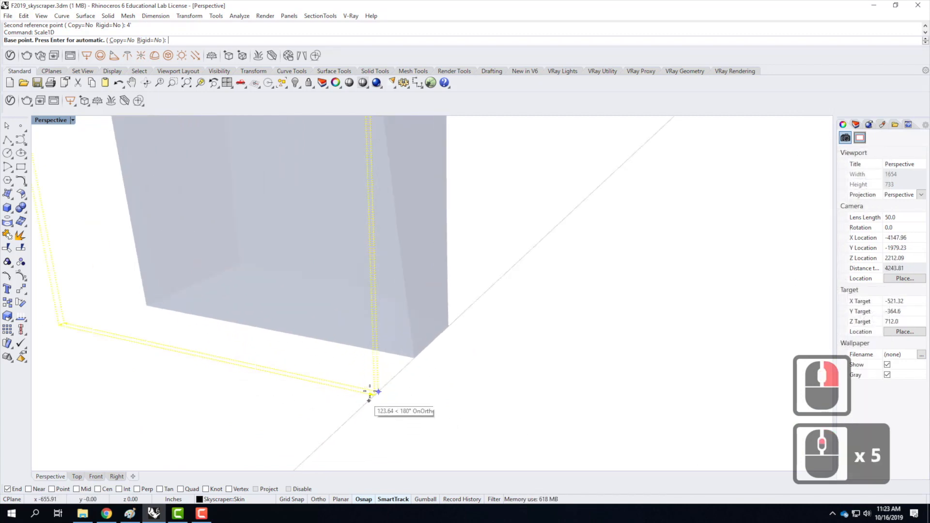
pyautogui.scroll(-4, 377, 420)
pyautogui.scroll(5, 377, 417)
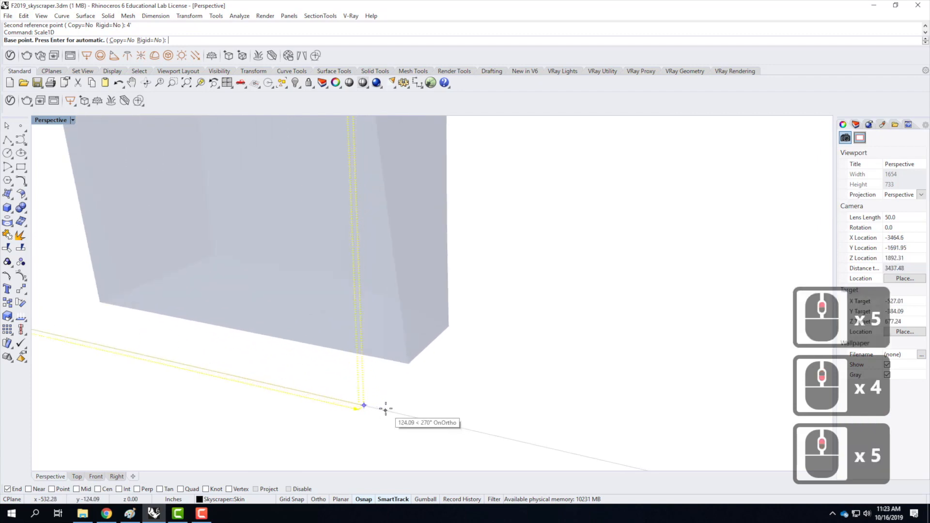
pyautogui.click(365, 405)
pyautogui.scroll(-5, 473, 417)
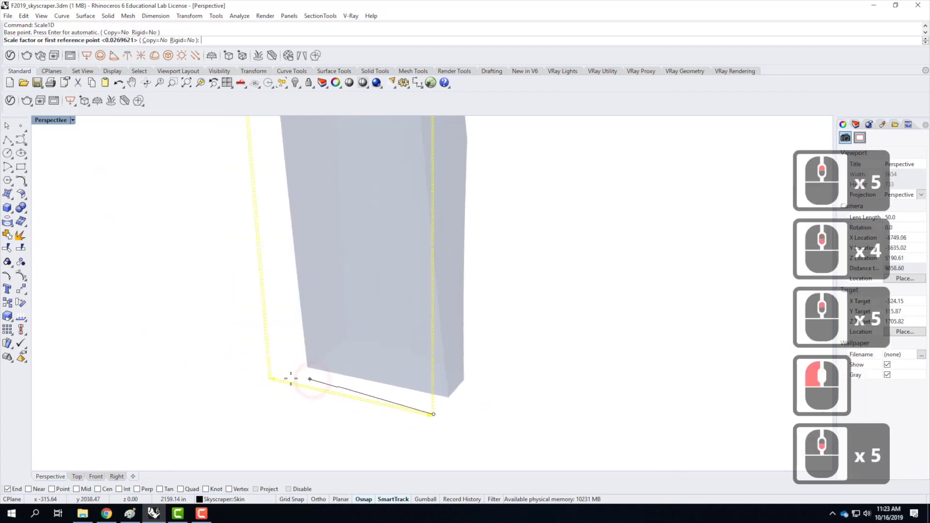
pyautogui.scroll(5, 286, 373)
pyautogui.click(370, 391)
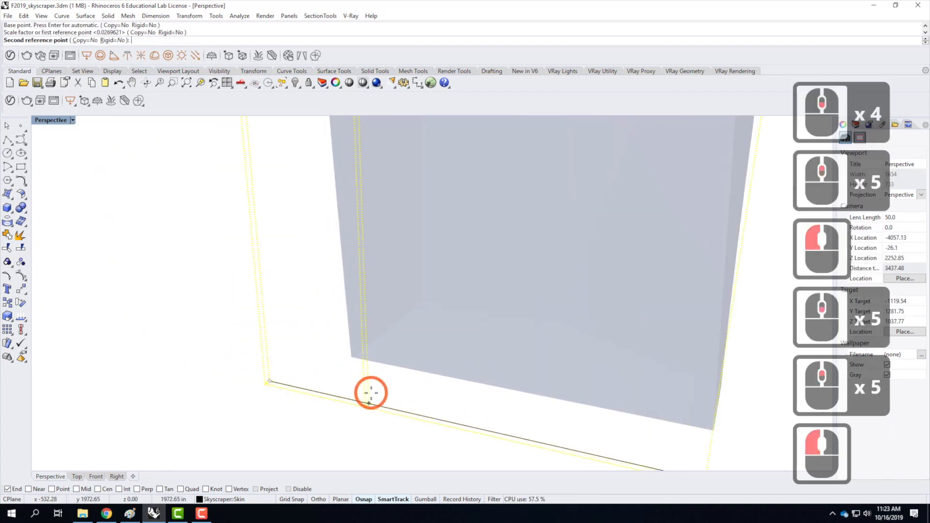
pyautogui.write("4'")
pyautogui.press('Return')
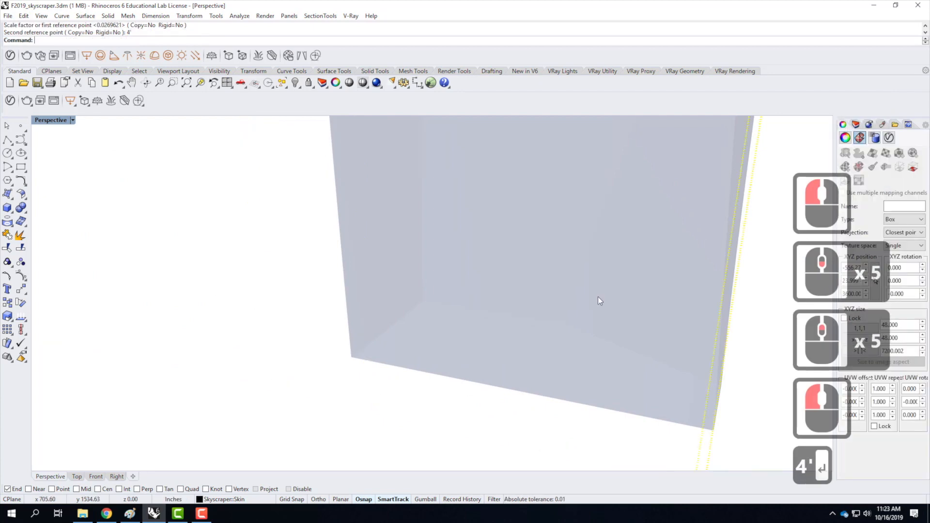
# Try to scale the skin's mapping box vertically to 16' with Scale1D, from its bottom corner up to its top.
pyautogui.scroll(-4, 529, 303)
pyautogui.moveTo(676, 384); pyautogui.dragTo(501, 350, button='right')
pyautogui.scroll(-8, 501, 350)
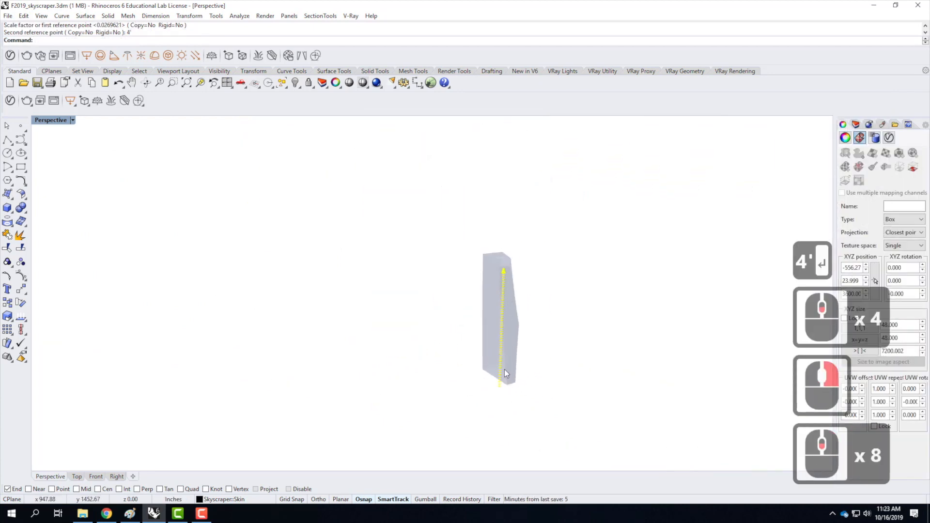
pyautogui.scroll(5, 523, 383)
pyautogui.rightClick(528, 370)
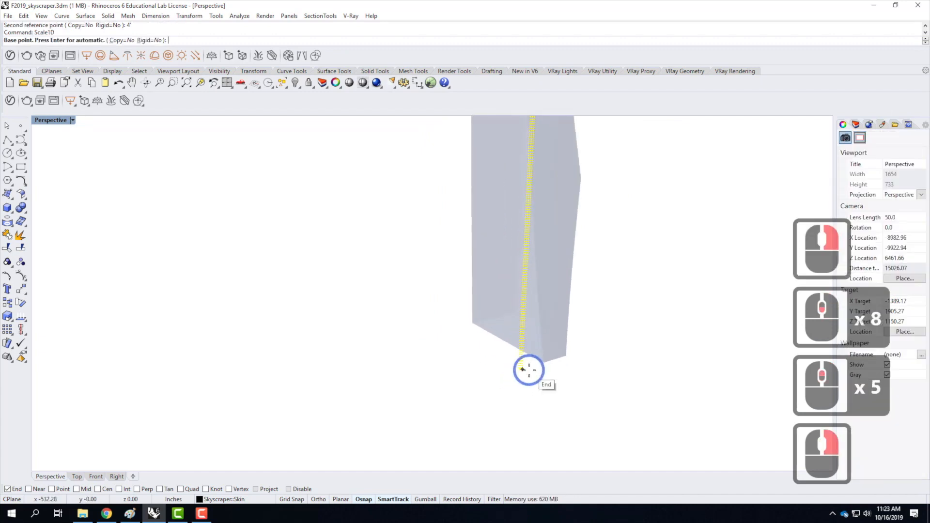
pyautogui.click(522, 369)
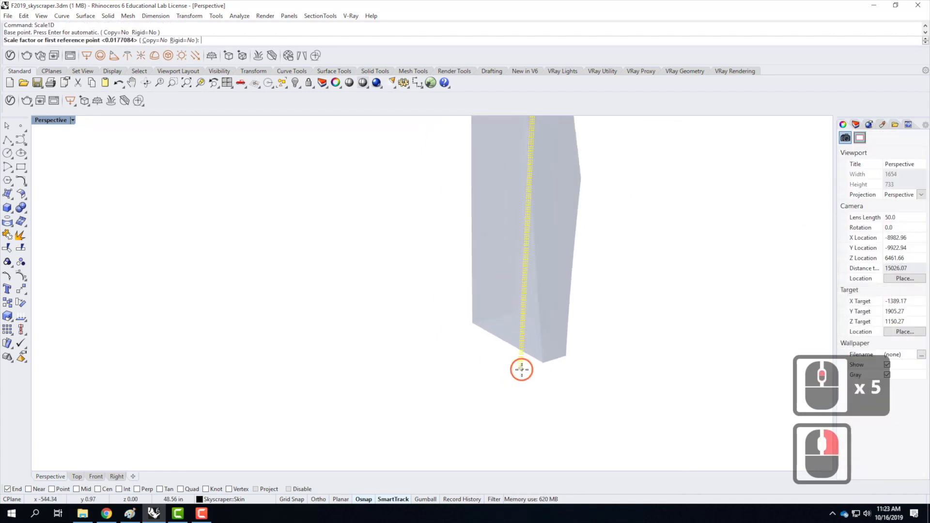
pyautogui.scroll(-5, 513, 420)
pyautogui.scroll(4, 523, 274)
pyautogui.scroll(5, 524, 274)
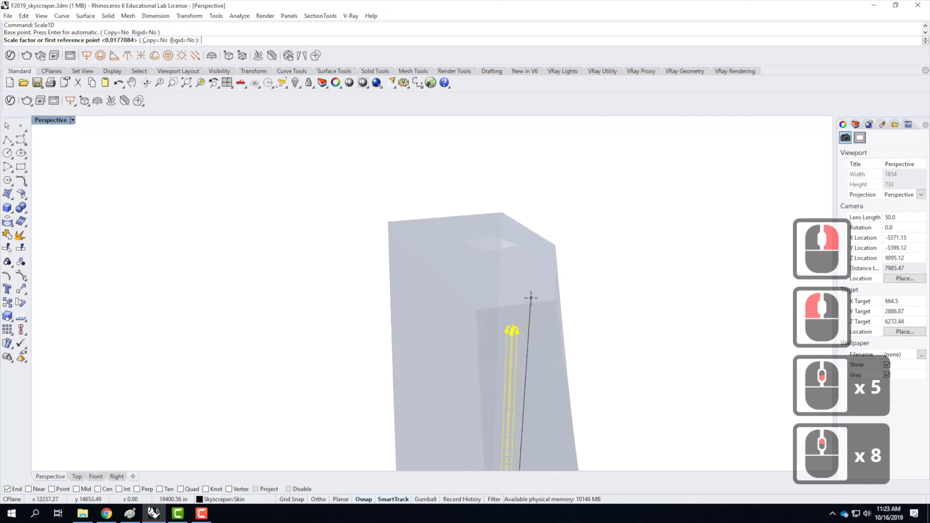
pyautogui.click(502, 343)
pyautogui.write('16')
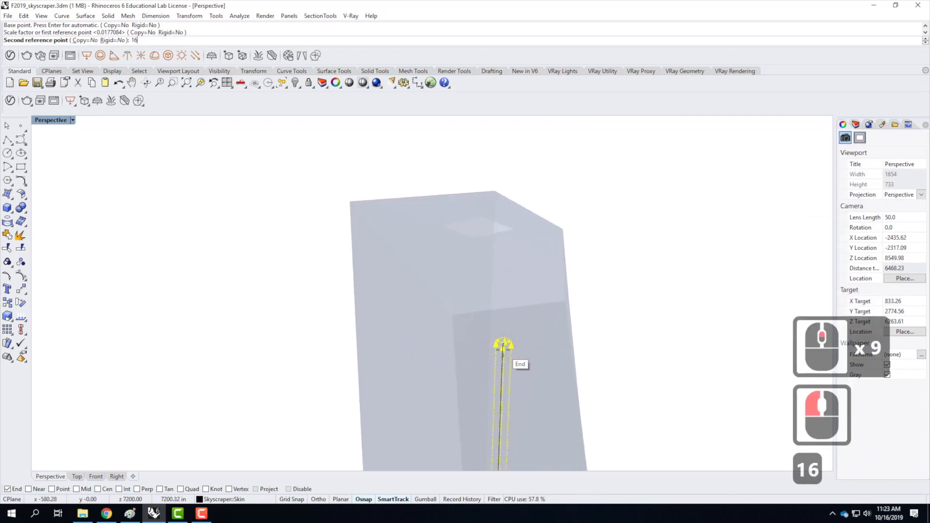
pyautogui.write("'")
pyautogui.press('Return')
# Inspect the scaled mapping box near the tower's base and undo its last vertical scaling.
pyautogui.scroll(-9, 513, 193)
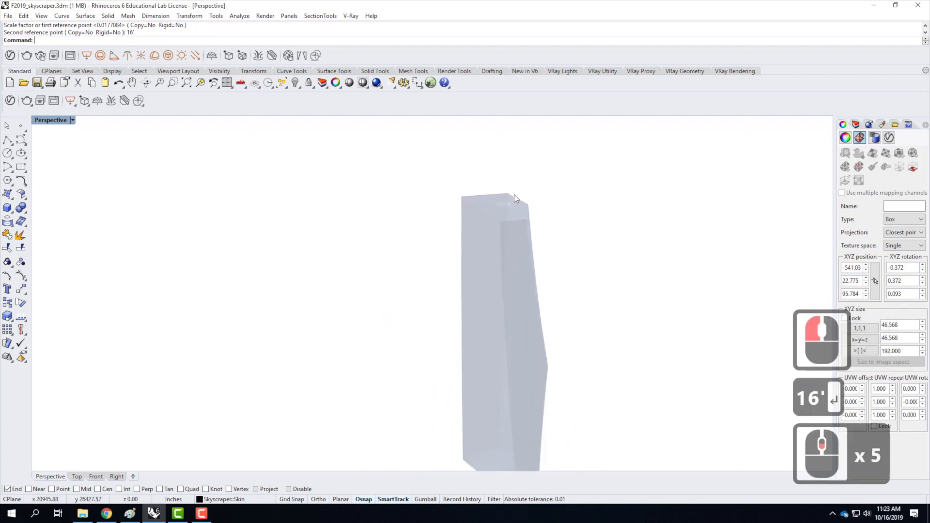
pyautogui.scroll(15, 523, 319)
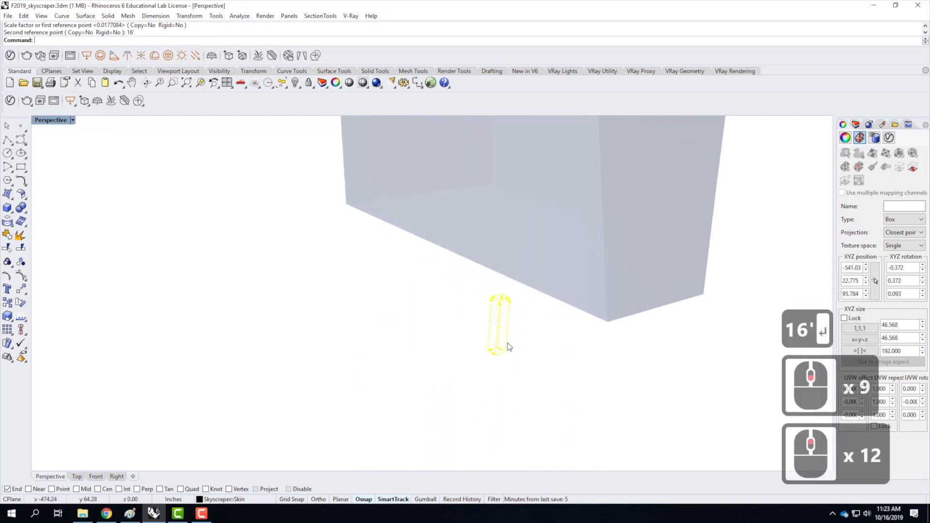
pyautogui.moveTo(541, 330); pyautogui.dragTo(484, 322, button='right')
pyautogui.hotkey('ctrl', 'z')
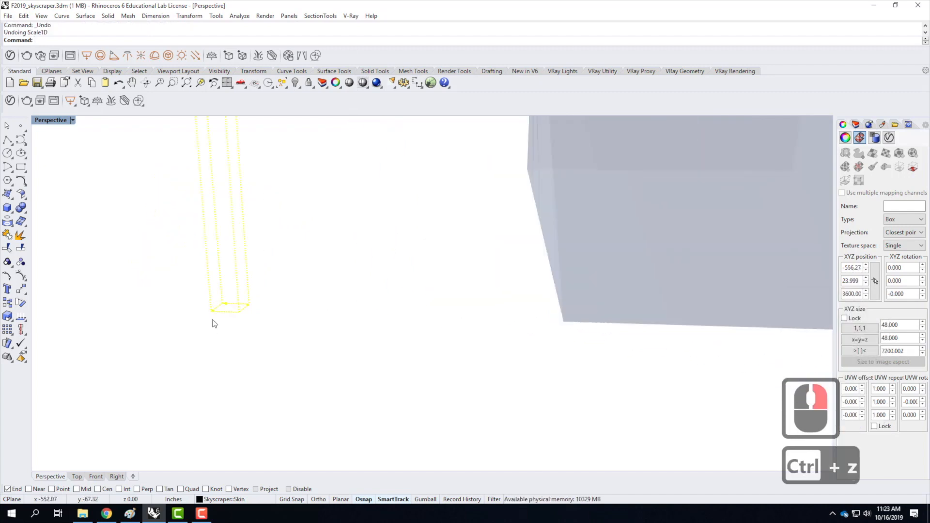
# Scale the skin's mapping box along the Z direction to 16' with Scale1D, using the bottom and top endpoints of the same vertical edge.
pyautogui.write('scale2')
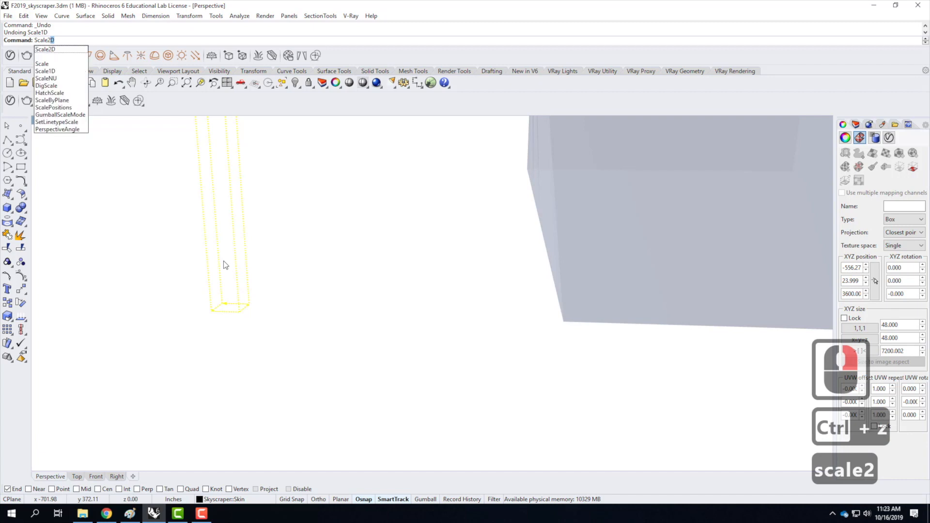
pyautogui.press('BackSpace')
pyautogui.press('BackSpace')
pyautogui.write('e1d')
pyautogui.press('Return')
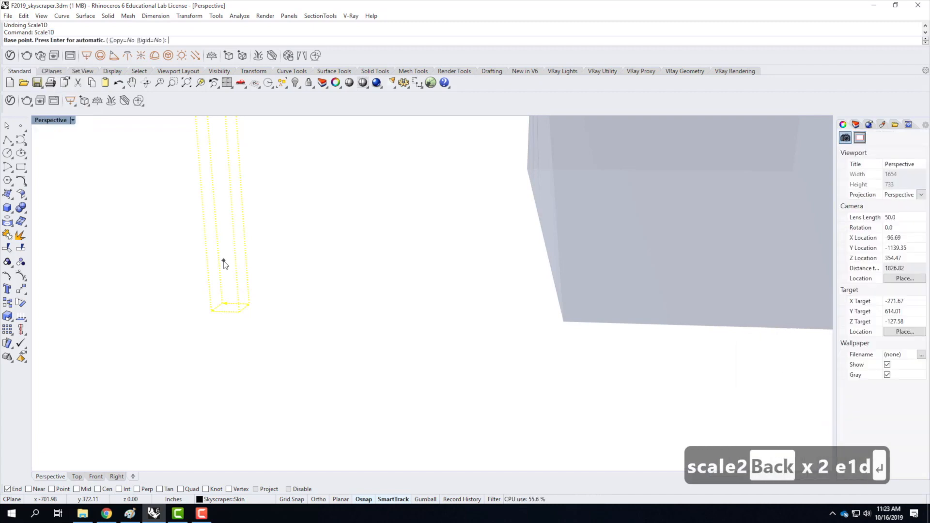
pyautogui.click(214, 314)
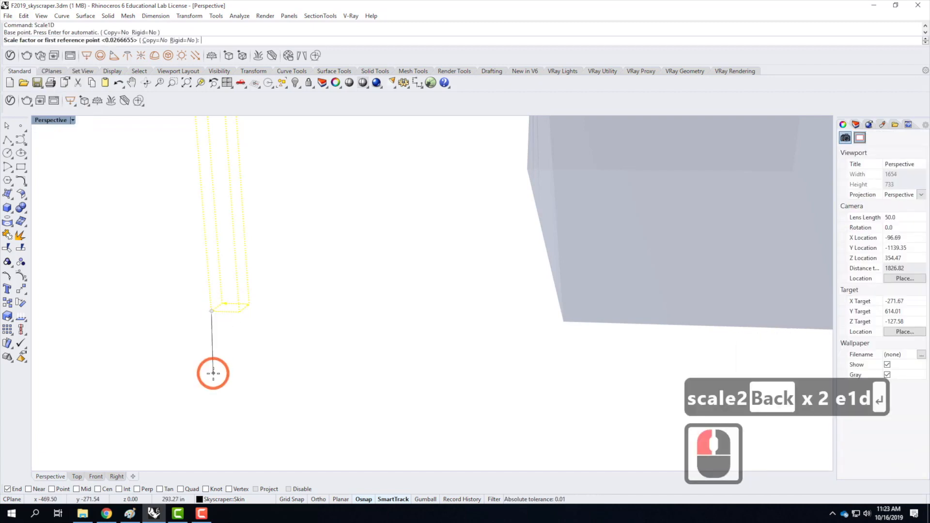
pyautogui.scroll(-14, 209, 373)
pyautogui.scroll(12, 203, 209)
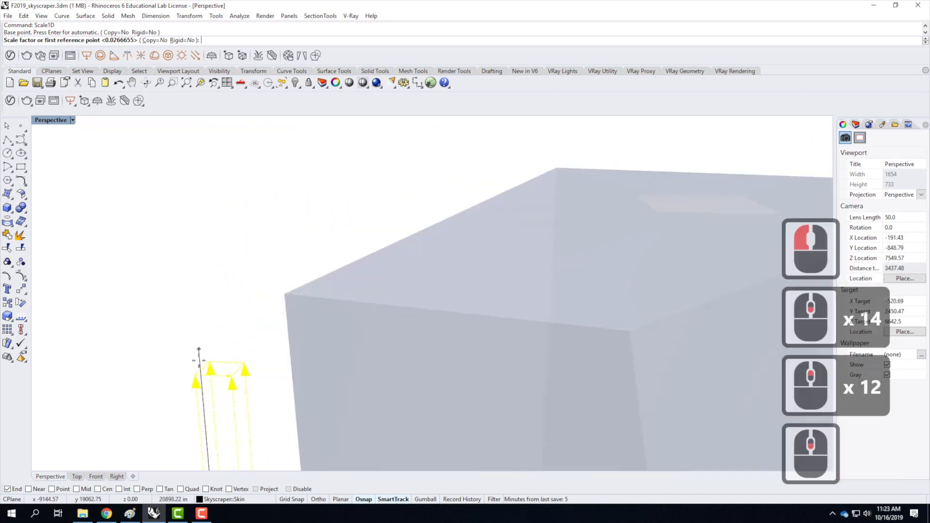
pyautogui.click(196, 376)
pyautogui.write("16'")
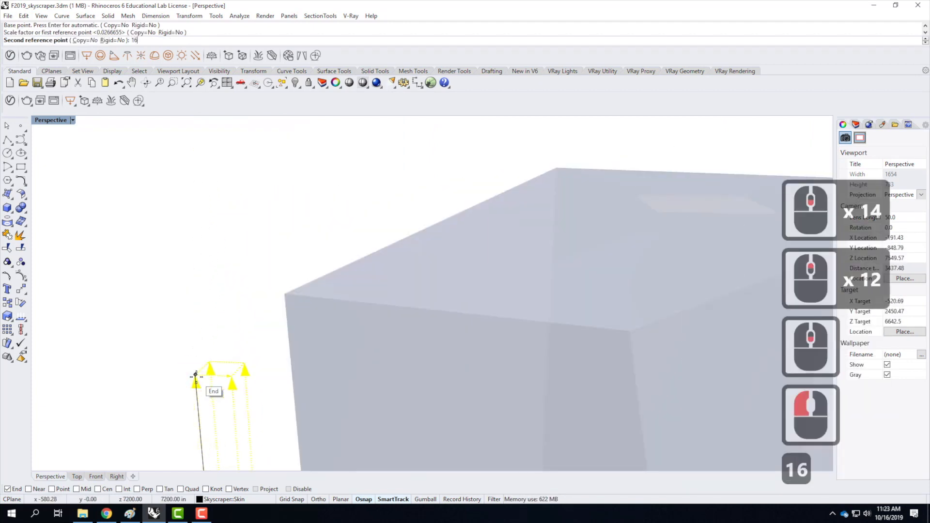
pyautogui.press('Return')
pyautogui.scroll(-17, 301, 264)
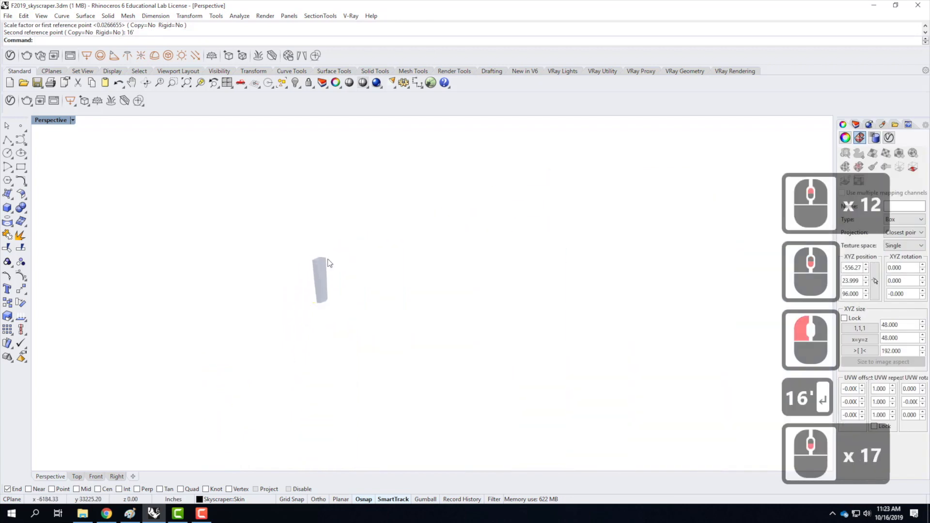
pyautogui.scroll(10, 315, 310)
pyautogui.scroll(5, 330, 300)
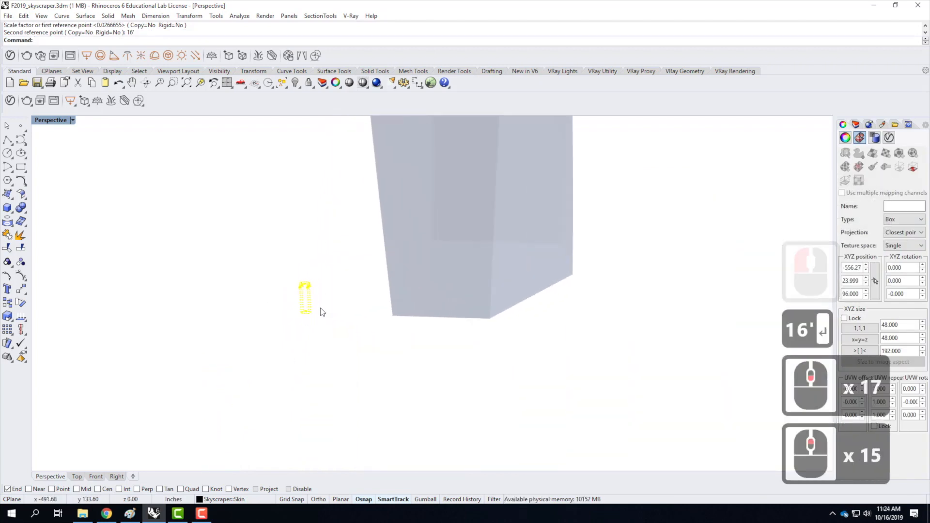
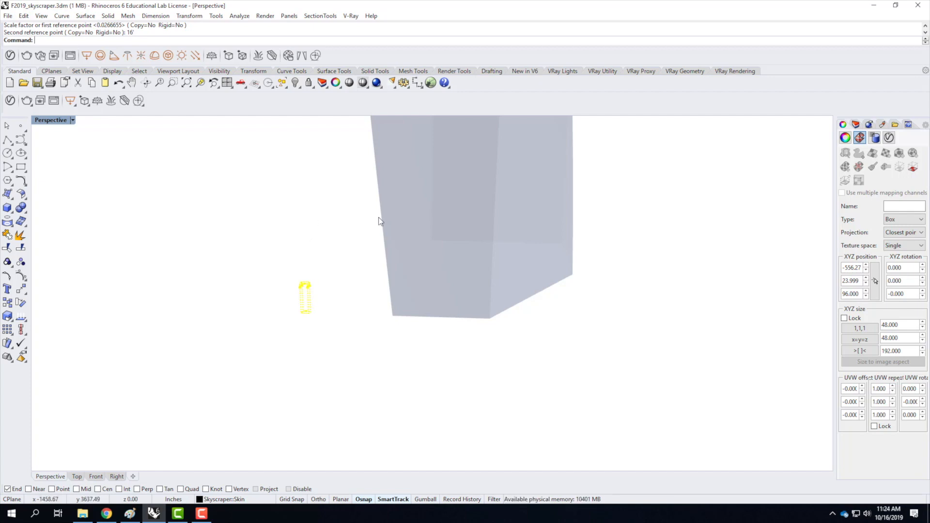
# Import Glass - Skyscraper - Dark.vismat into the V-Ray materials from OneDrive's Resources > V-Ray > V-Ray Materials > Glass > Glass - Skyscraper - Dark folder.
pyautogui.click(10, 101)
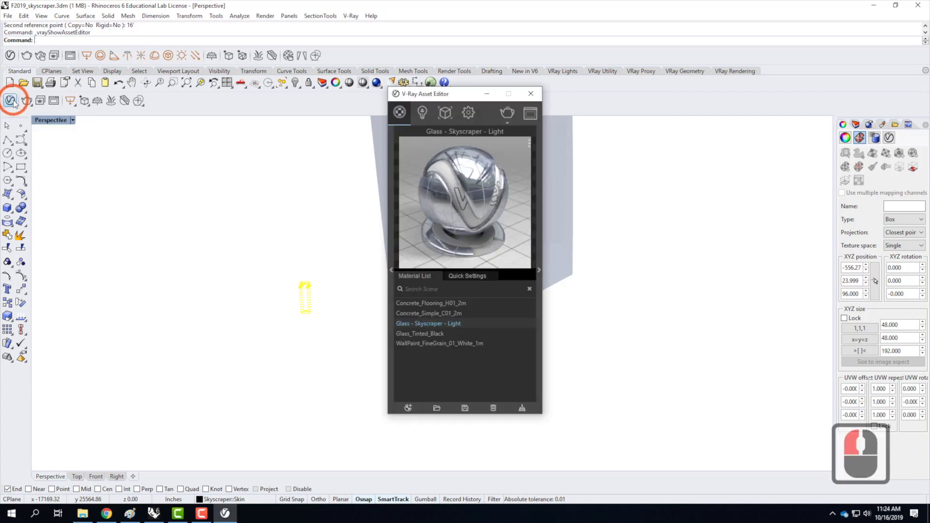
pyautogui.click(437, 407)
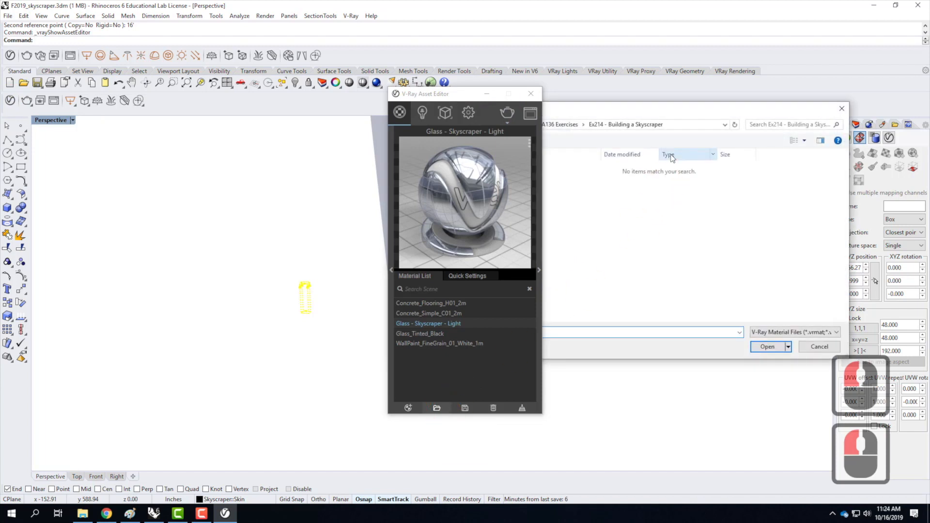
pyautogui.moveTo(609, 113); pyautogui.dragTo(310, 168)
pyautogui.click(152, 279)
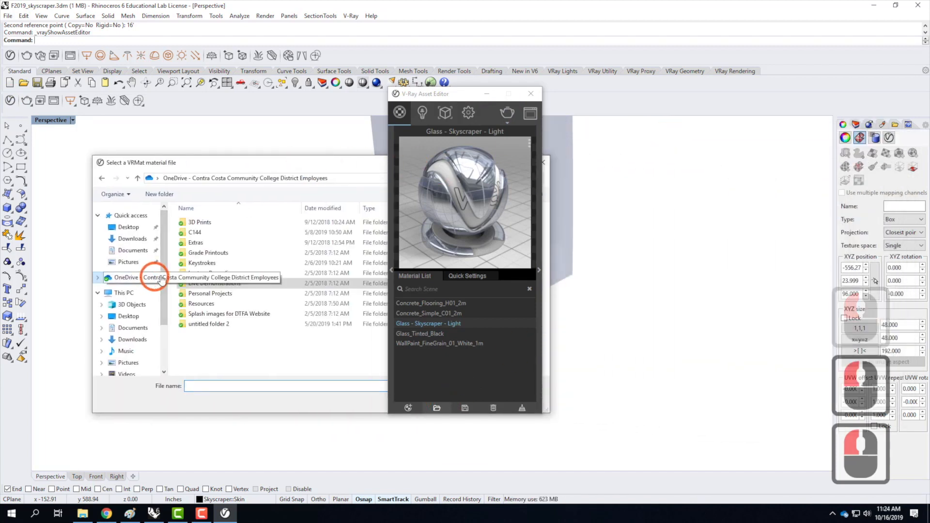
pyautogui.doubleClick(201, 305)
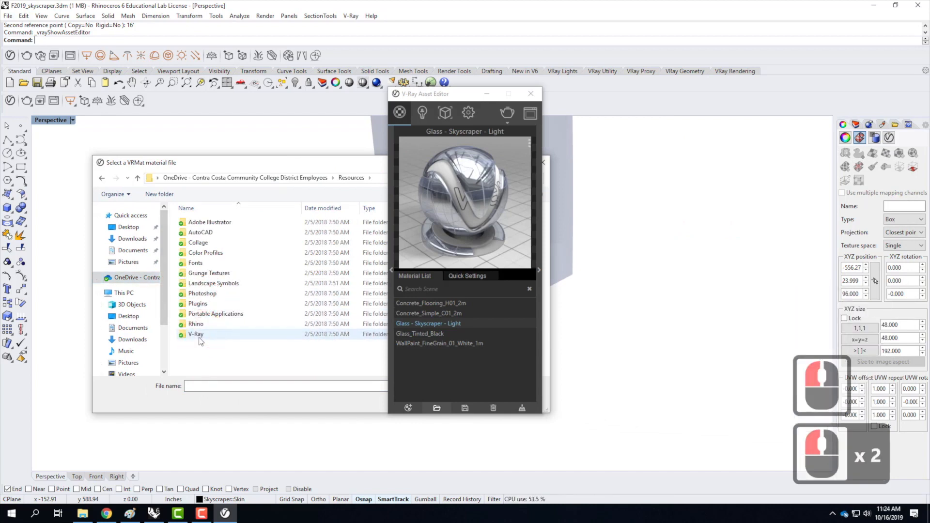
pyautogui.doubleClick(198, 315)
pyautogui.doubleClick(203, 253)
pyautogui.click(199, 283)
pyautogui.doubleClick(199, 294)
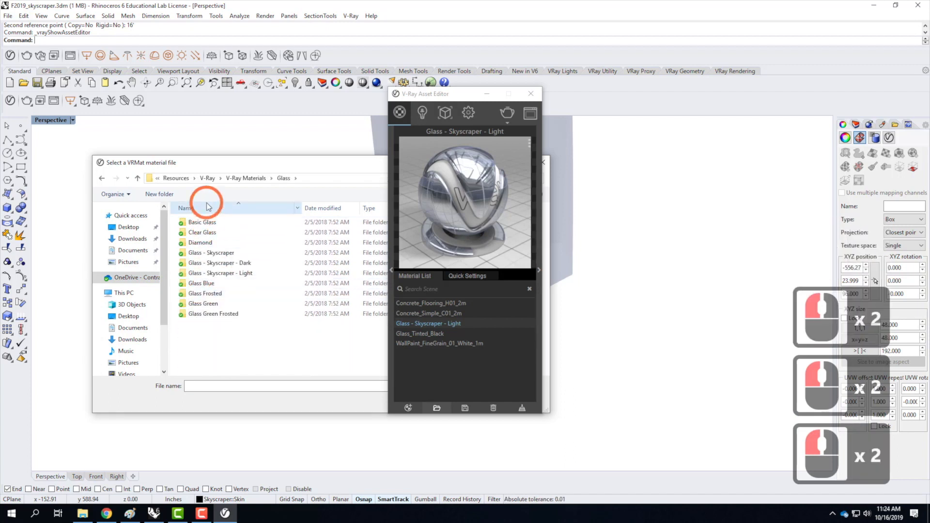
pyautogui.doubleClick(217, 263)
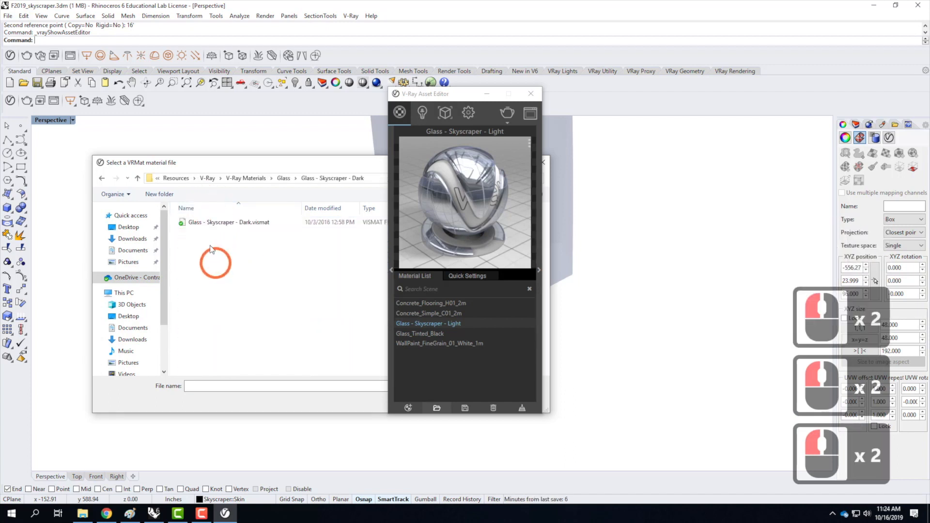
pyautogui.click(212, 224)
pyautogui.moveTo(301, 166); pyautogui.dragTo(479, 172)
pyautogui.click(645, 407)
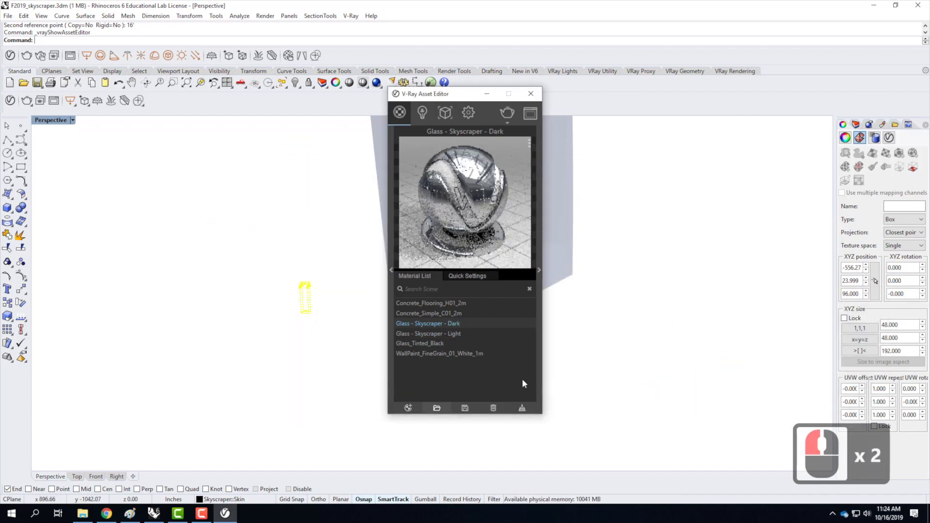
# Apply the Glass - Skyscraper - Dark material to the Skyscraper::Skin layer and close the V-Ray Asset Editor.
pyautogui.rightClick(445, 324)
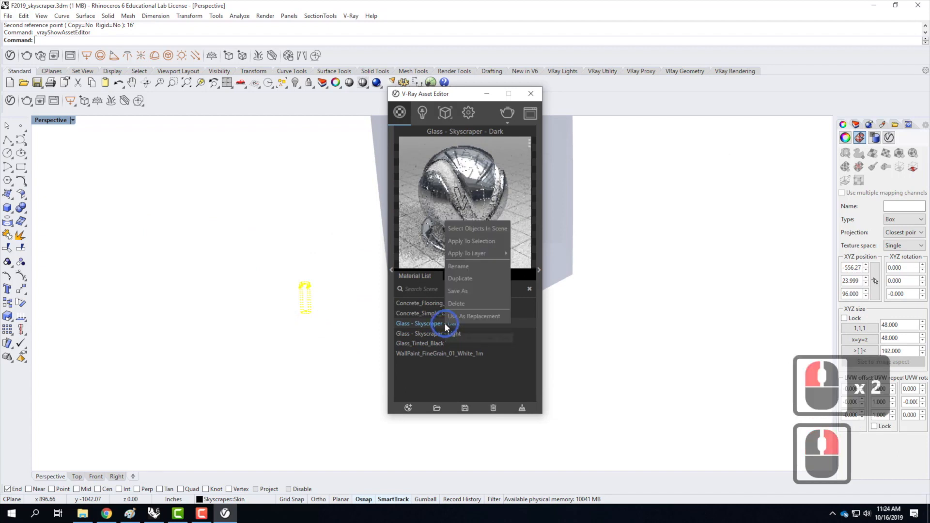
pyautogui.moveTo(481, 251)
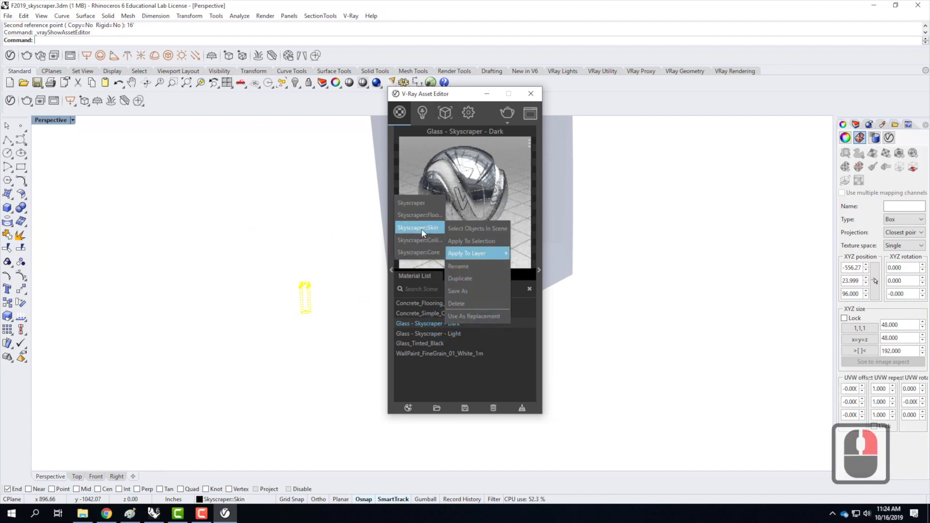
pyautogui.click(425, 230)
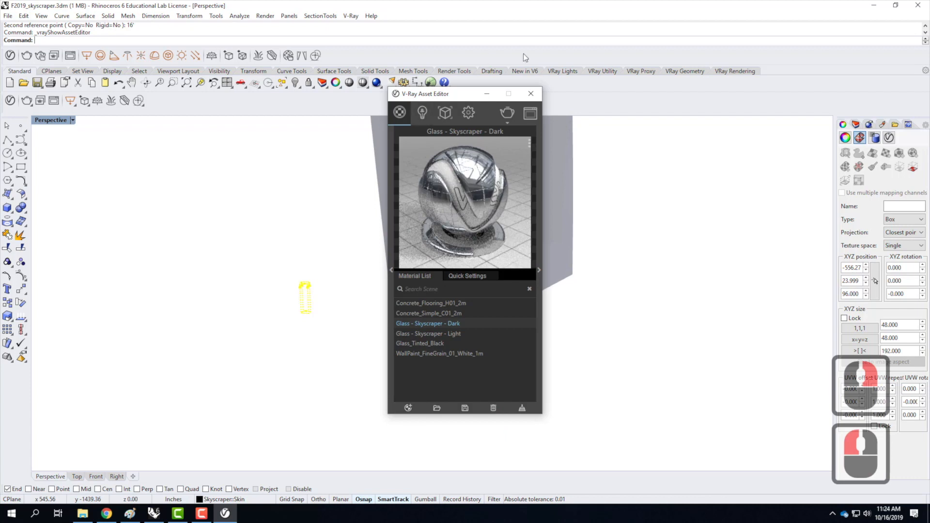
pyautogui.click(530, 94)
# Turn on the Floors sublayer so the slabs near the tower's base show through the glass skin.
pyautogui.scroll(-9, 367, 374)
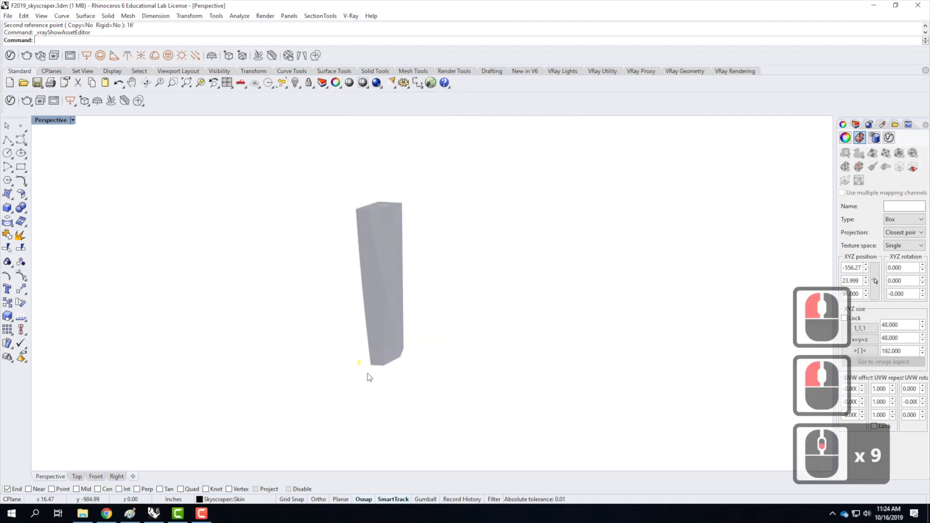
pyautogui.moveTo(391, 325)
pyautogui.mouseDown(button='right')
pyautogui.moveTo(460, 319)
pyautogui.moveTo(386, 326)
pyautogui.mouseUp(button='right')
pyautogui.scroll(6, 373, 368)
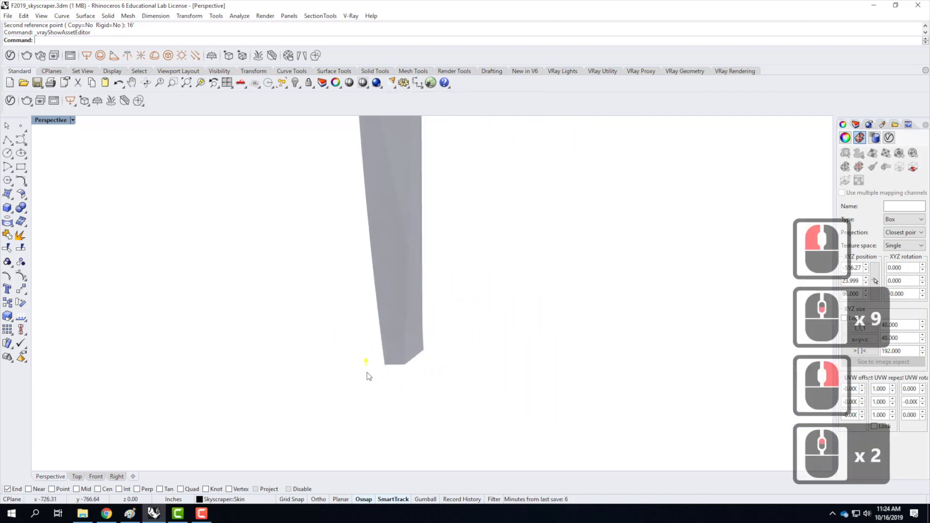
pyautogui.scroll(4, 390, 358)
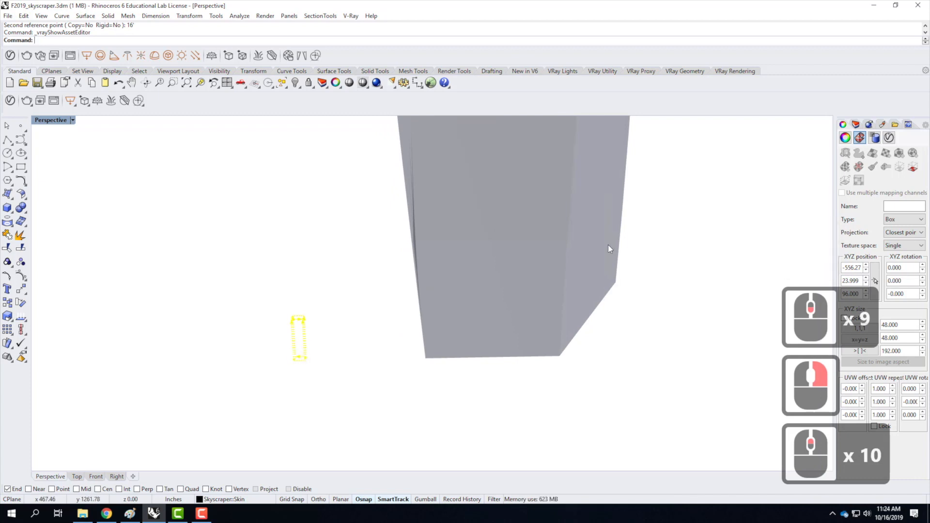
pyautogui.click(856, 124)
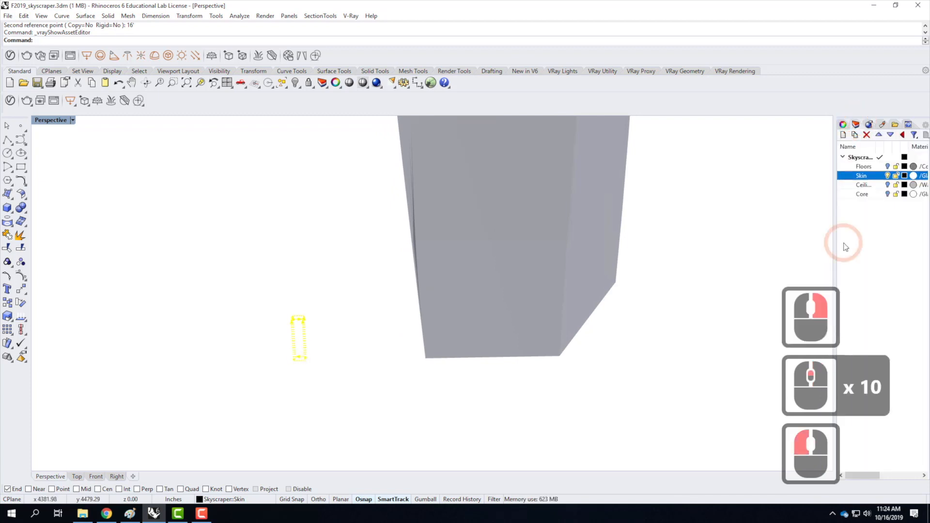
pyautogui.click(888, 167)
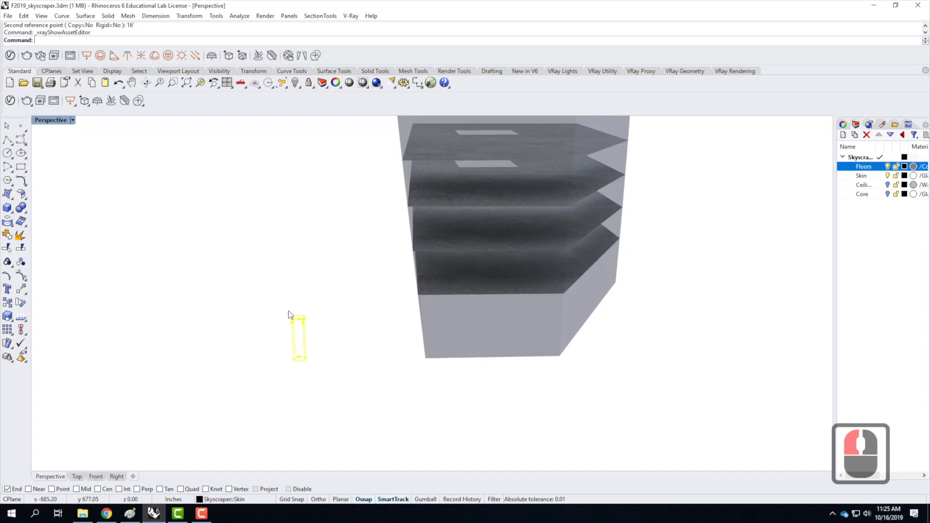
# Move the skin's mapping box from its bottom corner endpoint to the near corner endpoint of the lowest floor slab.
pyautogui.write('move')
pyautogui.press('Return')
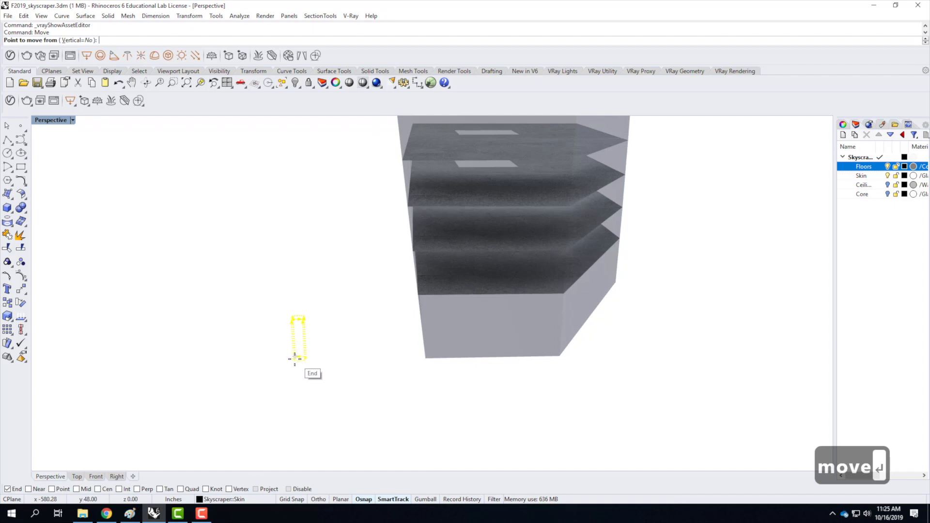
pyautogui.scroll(4, 293, 361)
pyautogui.click(291, 358)
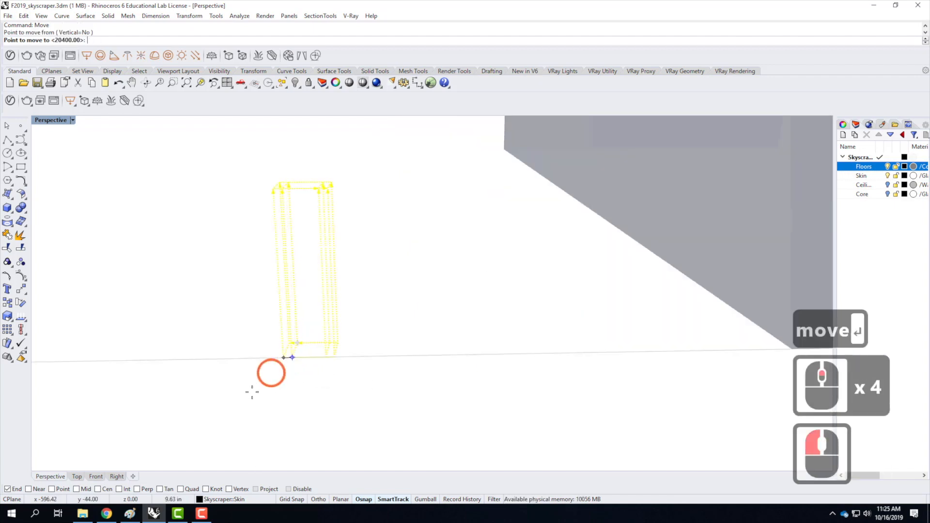
pyautogui.scroll(-7, 238, 407)
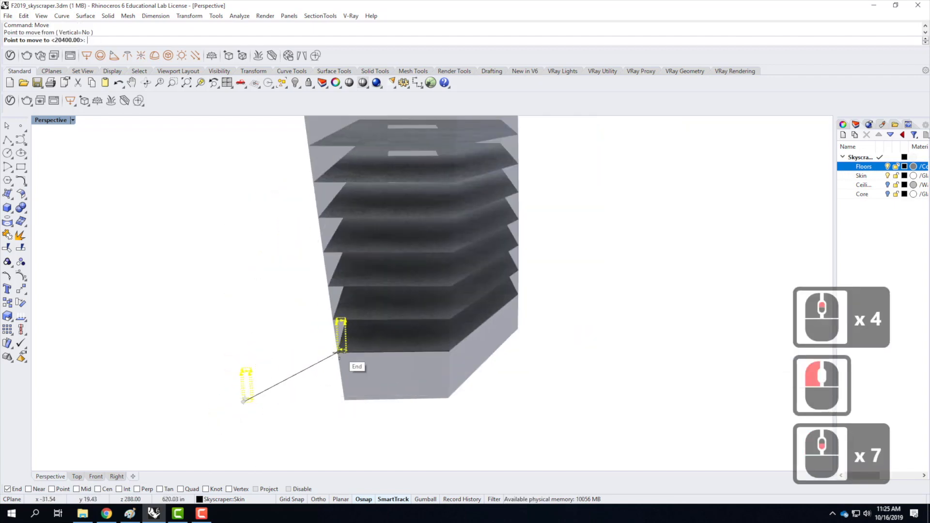
pyautogui.click(338, 354)
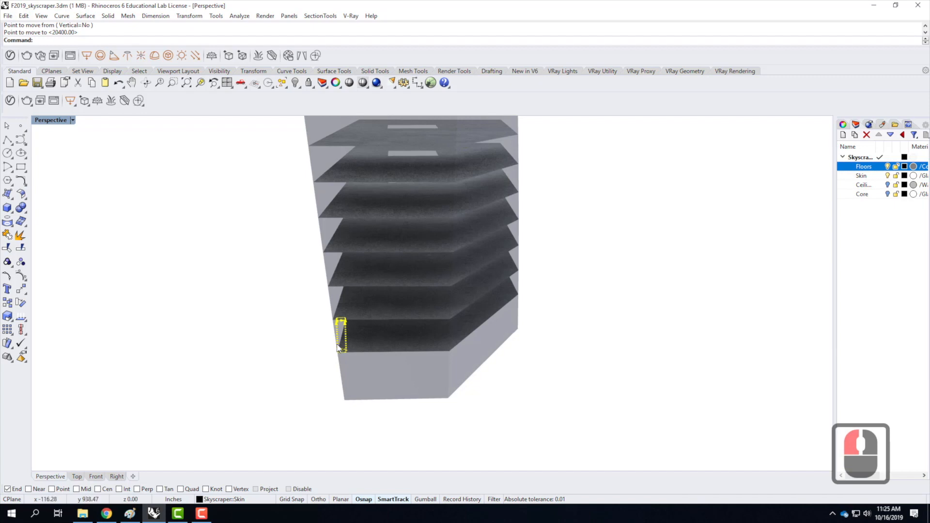
# Check the mapping box at the tower's corner and turn off the skin's mapping widget.
pyautogui.moveTo(340, 347); pyautogui.dragTo(466, 320, button='right')
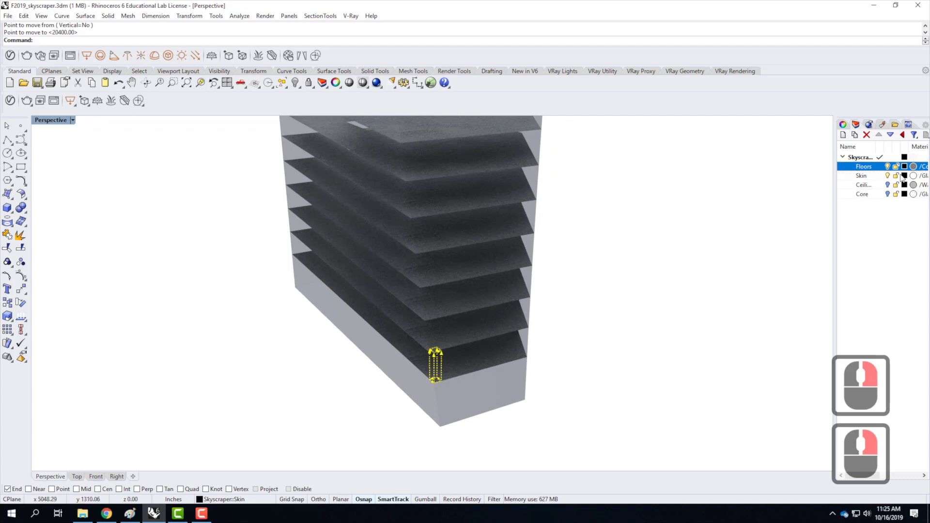
pyautogui.click(843, 124)
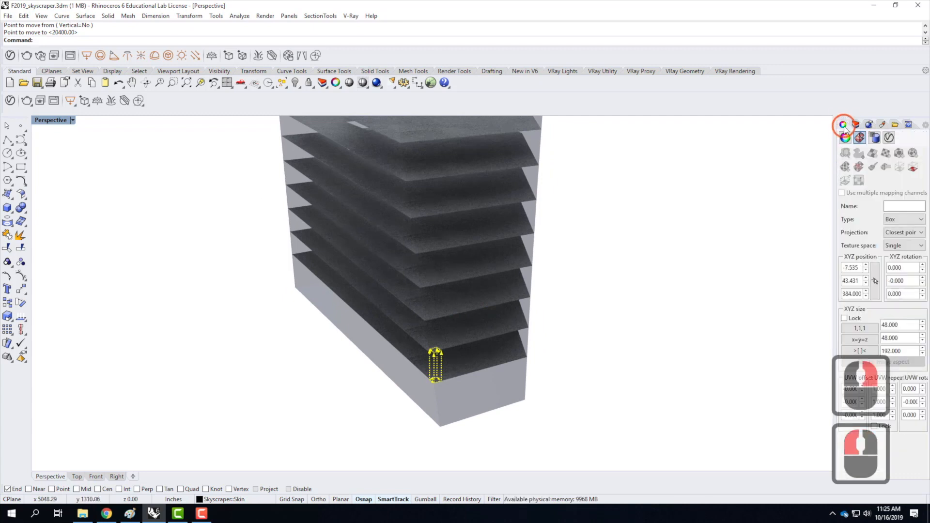
pyautogui.click(915, 168)
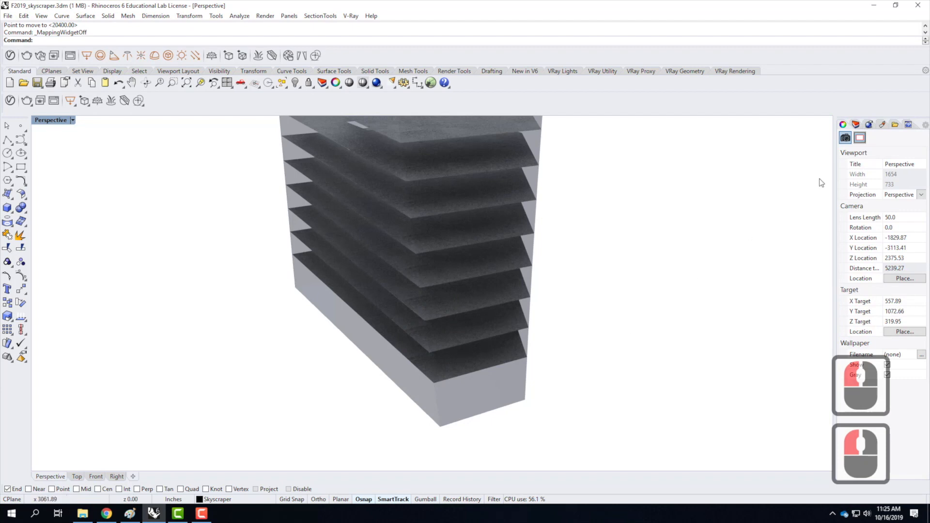
# Turn off the Skin sublayer and examine the concrete on the topmost floor slab from above.
pyautogui.click(867, 123)
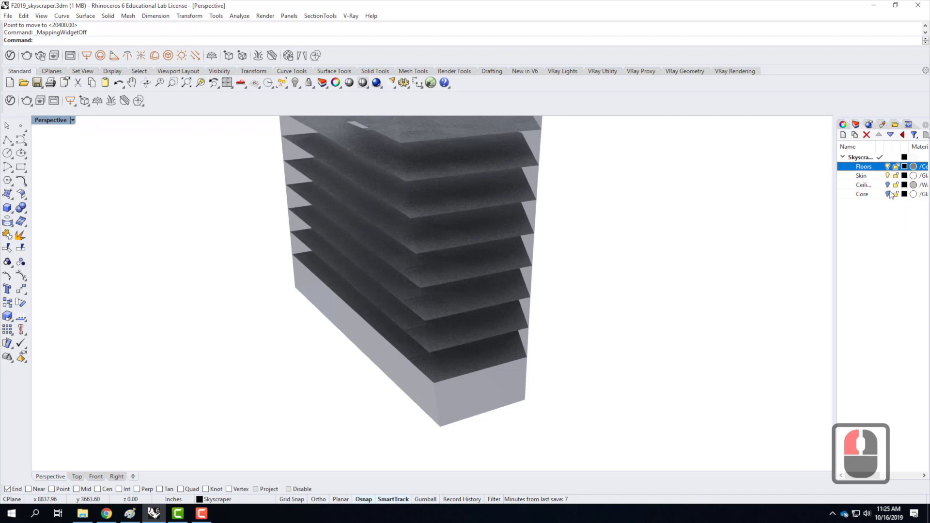
pyautogui.click(888, 176)
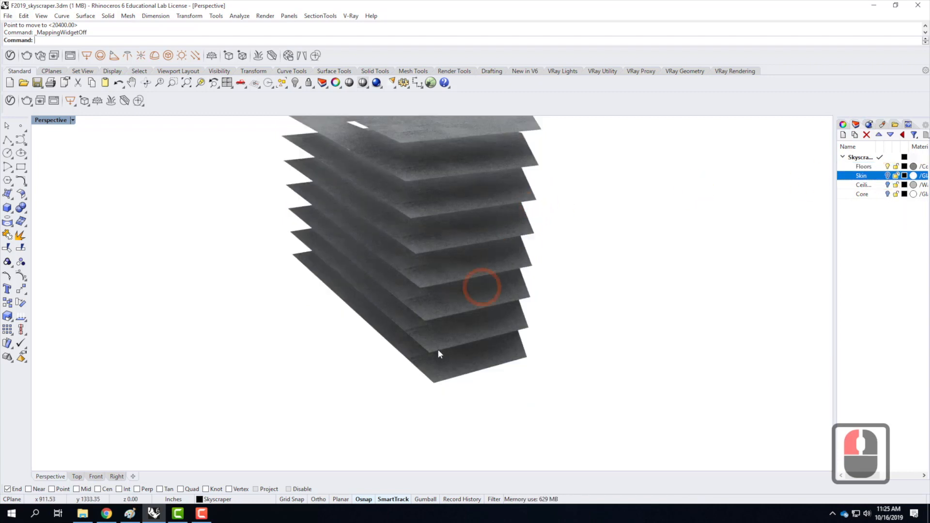
pyautogui.scroll(-9, 436, 348)
pyautogui.moveTo(444, 209); pyautogui.dragTo(437, 266, button='right')
pyautogui.scroll(7, 422, 234)
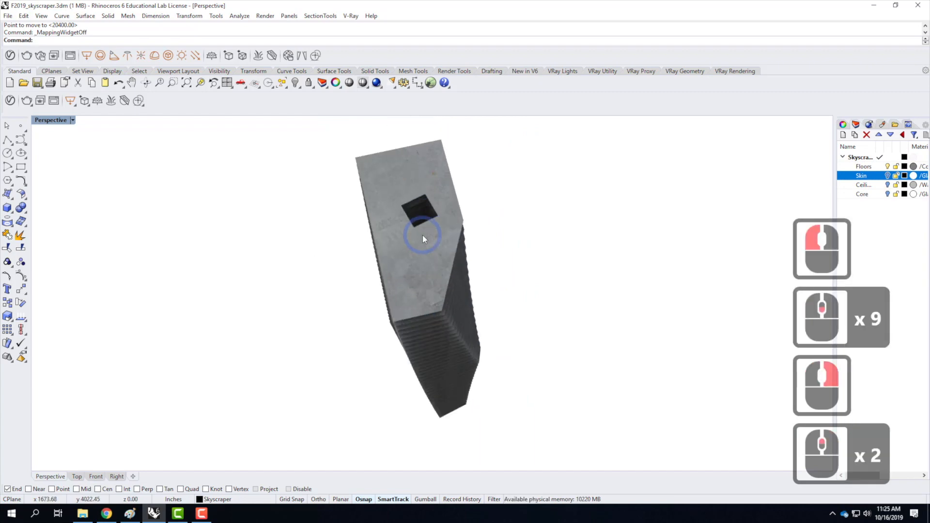
pyautogui.scroll(-1, 419, 248)
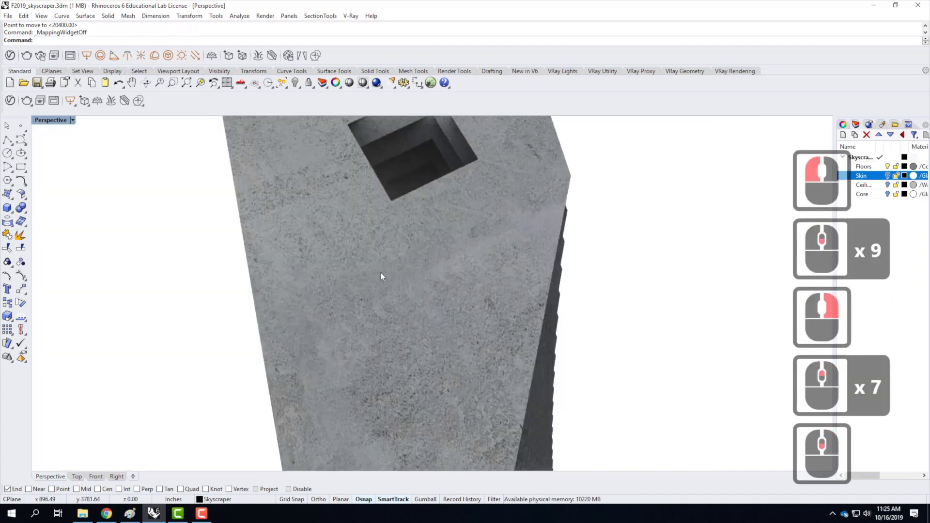
# Apply planar texture mapping to all the floor surfaces, using the BoundingBox option, the World coordinate system and UV.
pyautogui.click(428, 300)
pyautogui.scroll(-2, 496, 288)
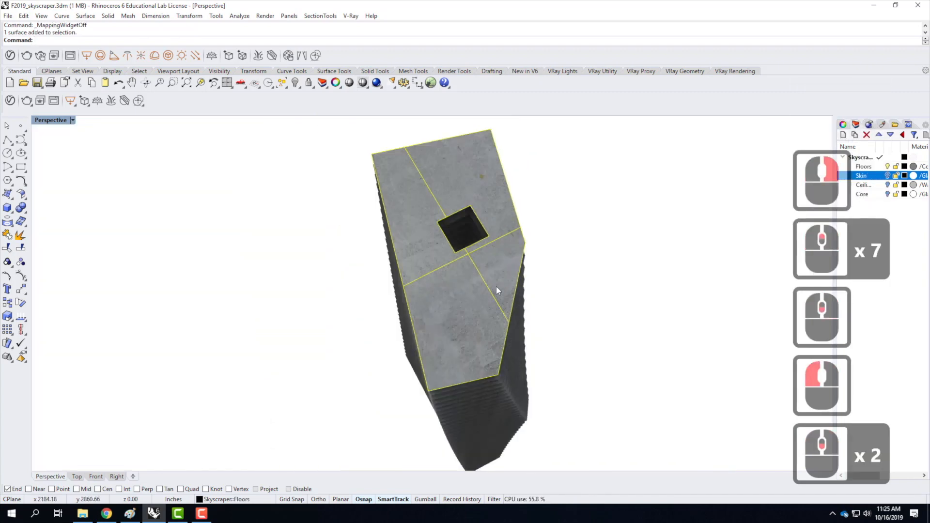
pyautogui.scroll(-2, 384, 297)
pyautogui.moveTo(360, 160); pyautogui.dragTo(511, 451)
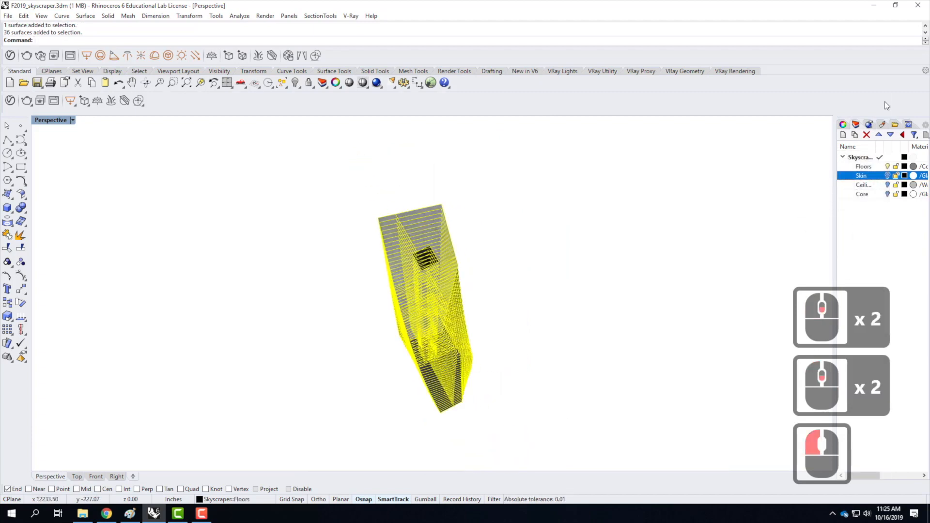
pyautogui.click(842, 124)
pyautogui.click(859, 194)
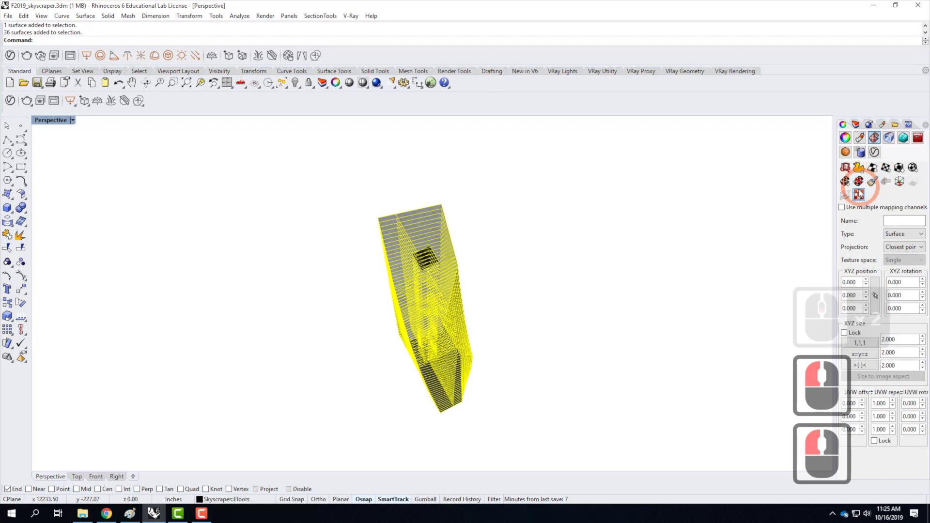
pyautogui.click(886, 167)
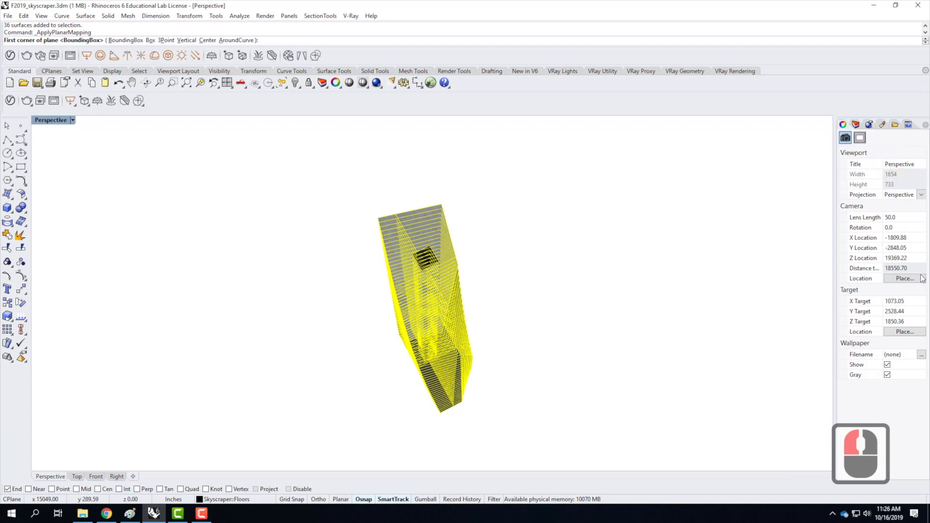
pyautogui.click(126, 40)
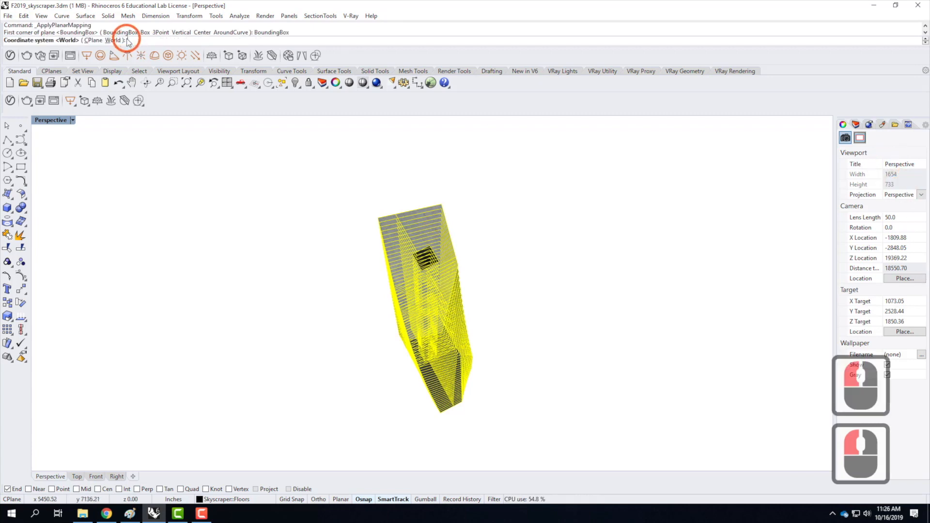
pyautogui.click(111, 41)
pyautogui.click(111, 41)
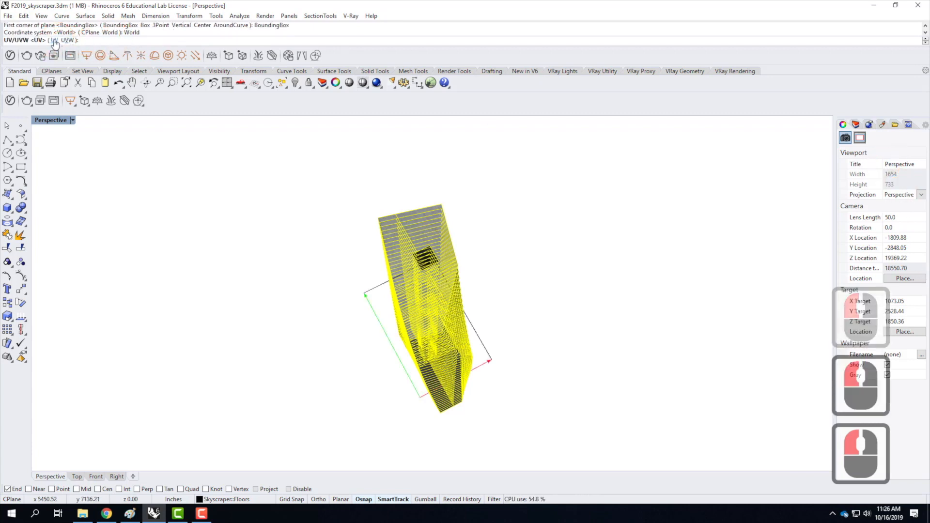
pyautogui.click(54, 40)
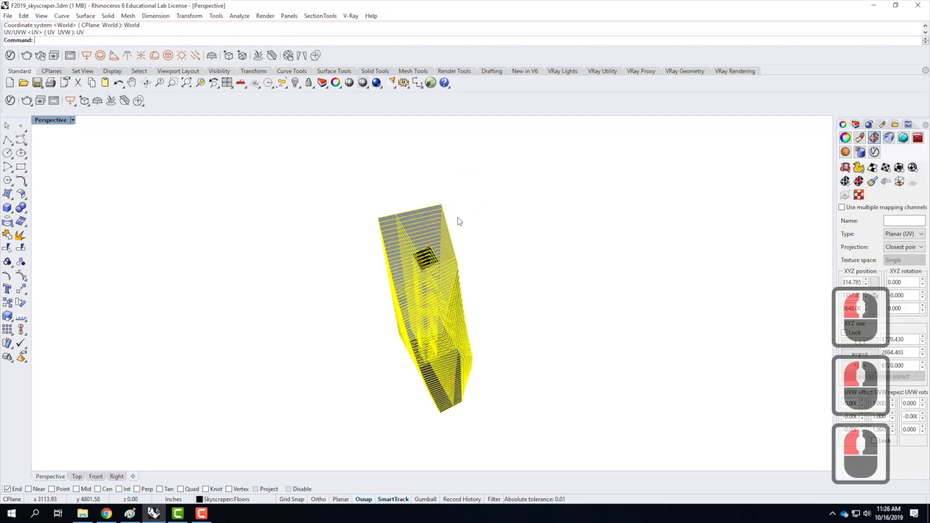
# Examine the planar-mapped concrete around the top floor's core opening and reselect all the floor surfaces.
pyautogui.click(439, 223)
pyautogui.scroll(2, 423, 237)
pyautogui.scroll(2, 424, 237)
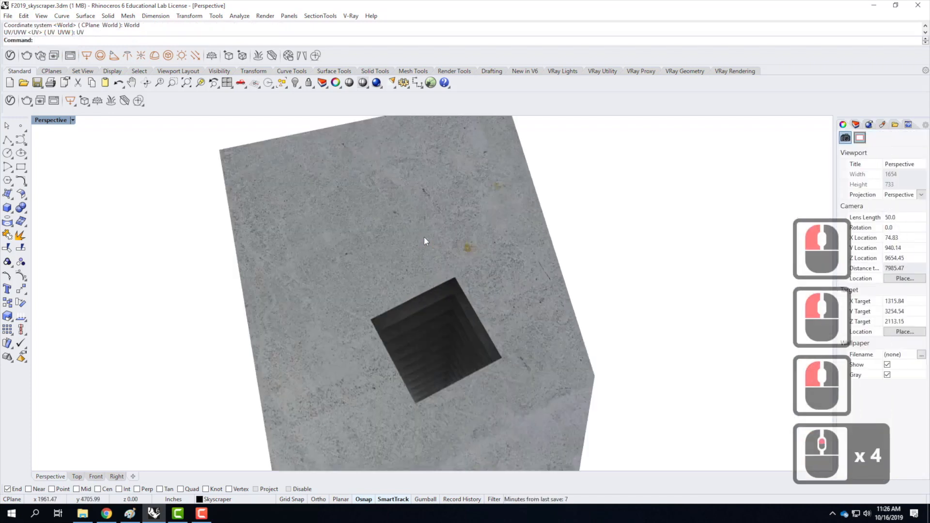
pyautogui.scroll(-2, 417, 227)
pyautogui.scroll(-2, 346, 170)
pyautogui.moveTo(297, 141); pyautogui.dragTo(512, 407)
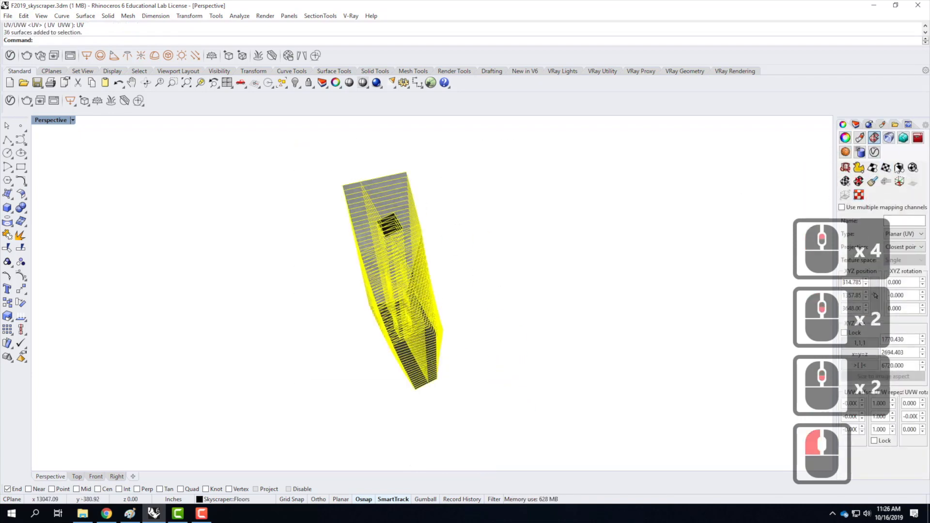
# Lock the floors' UVW repeat values together, set them to 5.0 and check the concrete on the top slab.
pyautogui.click(874, 441)
pyautogui.doubleClick(884, 403)
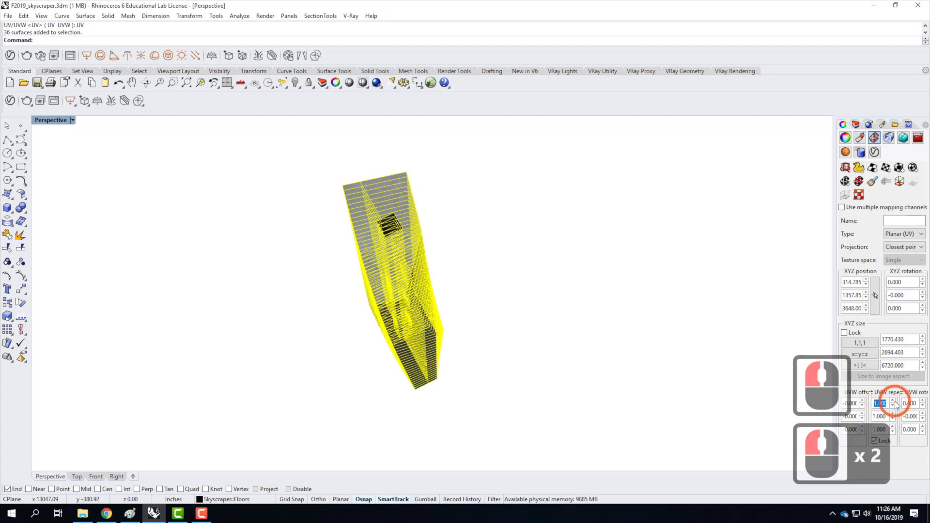
pyautogui.write('5')
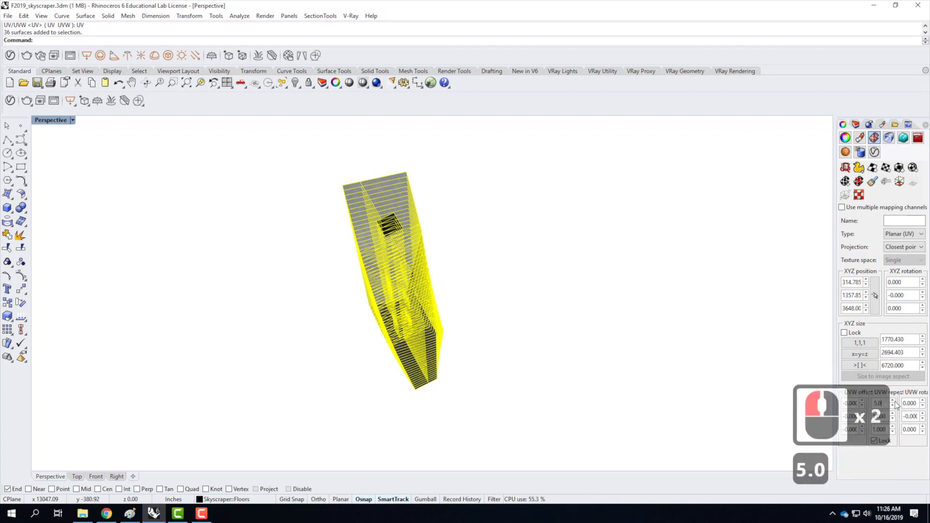
pyautogui.write('.0')
pyautogui.press('Tab')
pyautogui.click(463, 201)
pyautogui.scroll(6, 378, 204)
pyautogui.scroll(1, 378, 208)
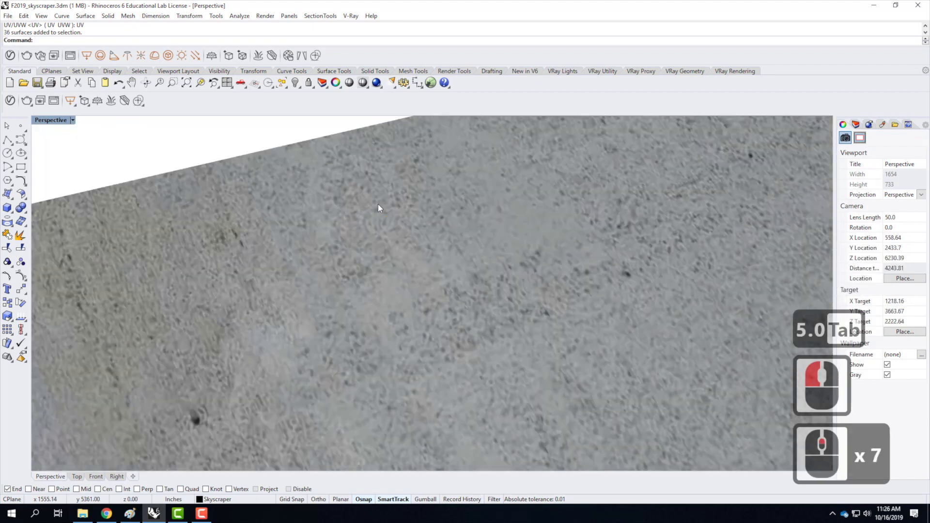
pyautogui.scroll(-3, 378, 209)
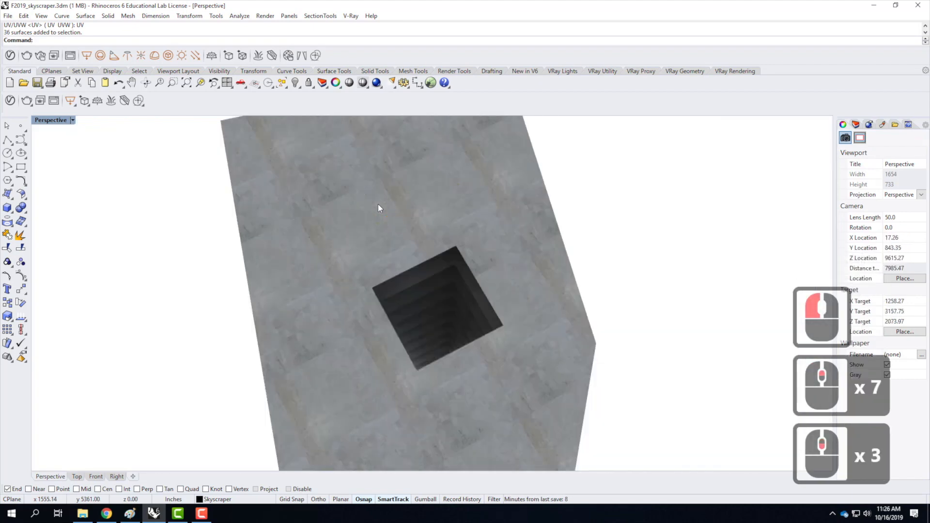
pyautogui.scroll(-2, 380, 208)
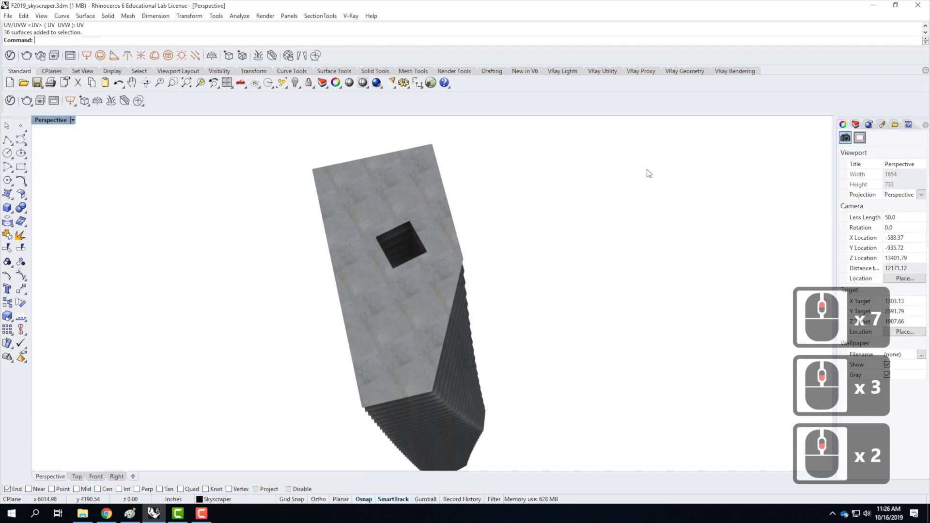
pyautogui.scroll(-3, 376, 203)
# Reselect all the floor surfaces, set their UVW repeat to 10 and check the concrete around the core opening.
pyautogui.moveTo(331, 156); pyautogui.dragTo(924, 328)
pyautogui.click(880, 430)
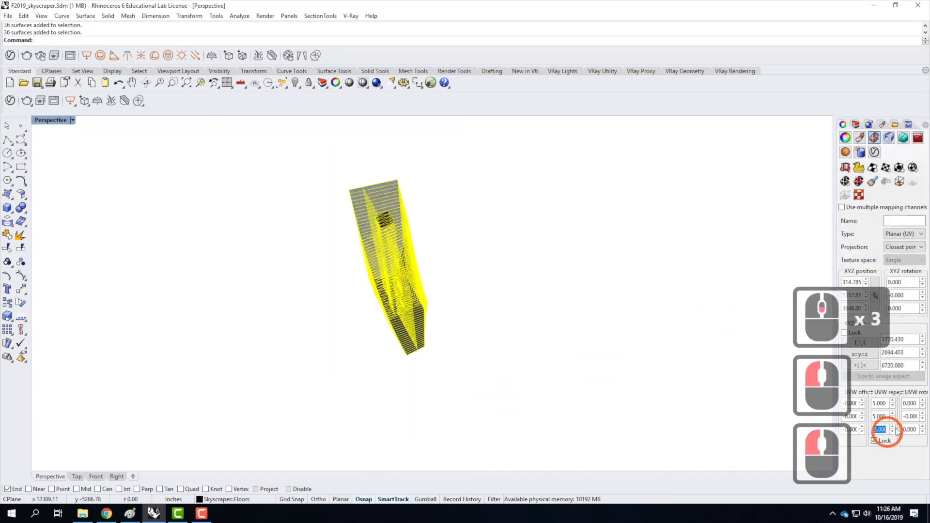
pyautogui.write('10')
pyautogui.press('Return')
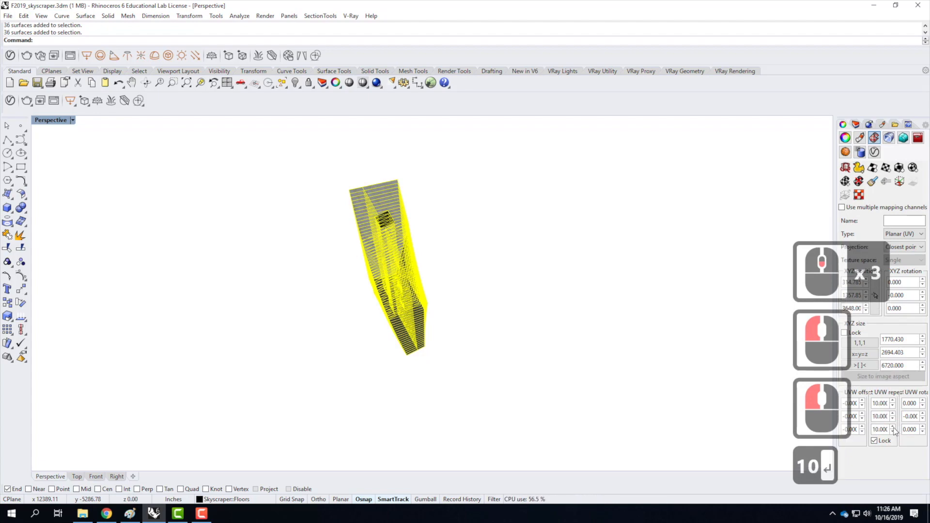
pyautogui.click(448, 224)
pyautogui.scroll(2, 398, 194)
pyautogui.scroll(5, 399, 194)
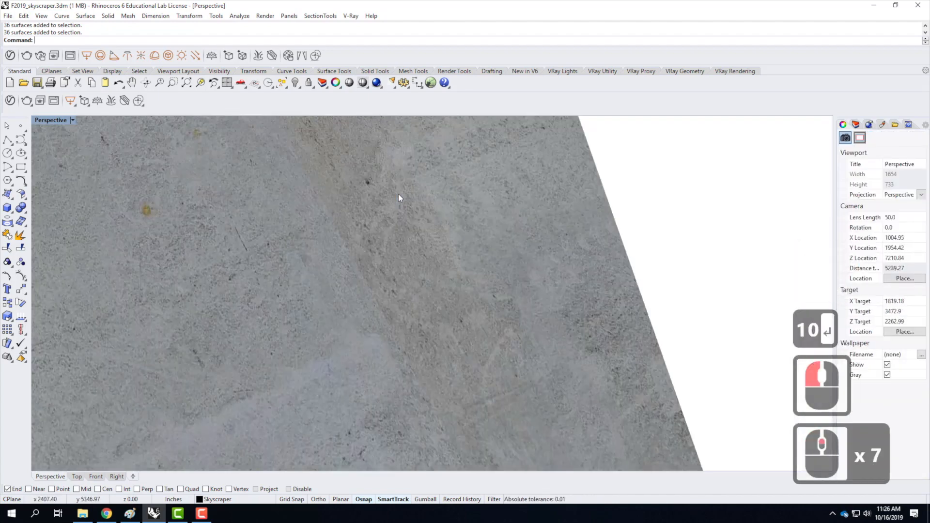
pyautogui.scroll(-5, 428, 196)
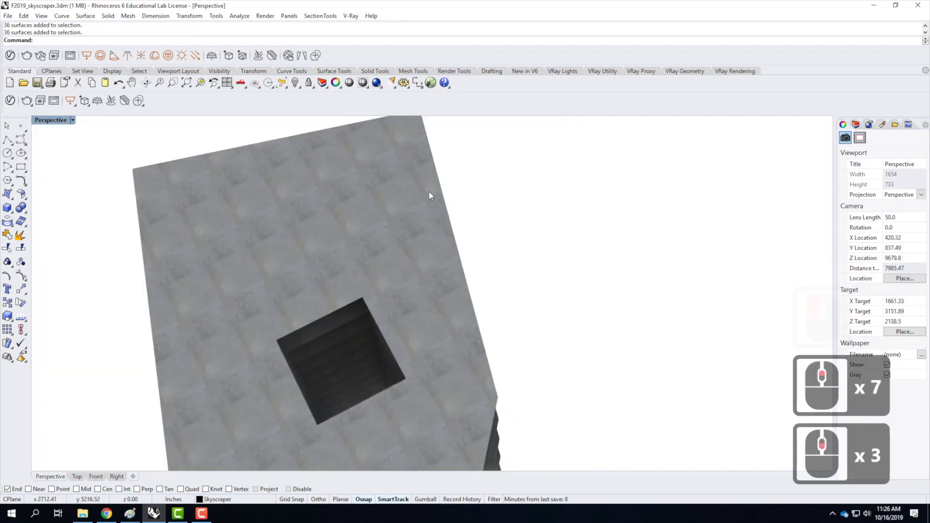
pyautogui.moveTo(422, 276); pyautogui.dragTo(427, 251, button='right')
pyautogui.scroll(-4, 330, 270)
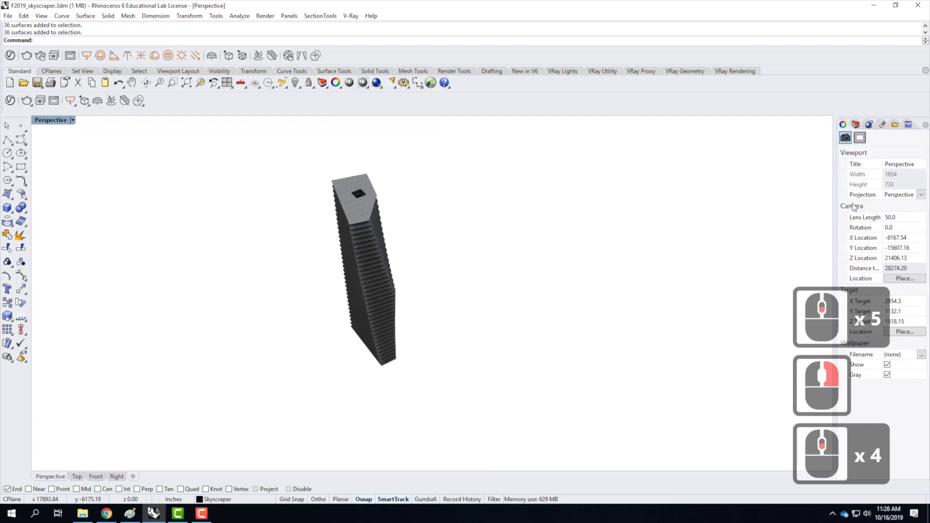
# Turn off the Floors sublayer, turn on the ceiling sublayer and examine the paint on the topmost ceiling.
pyautogui.click(856, 124)
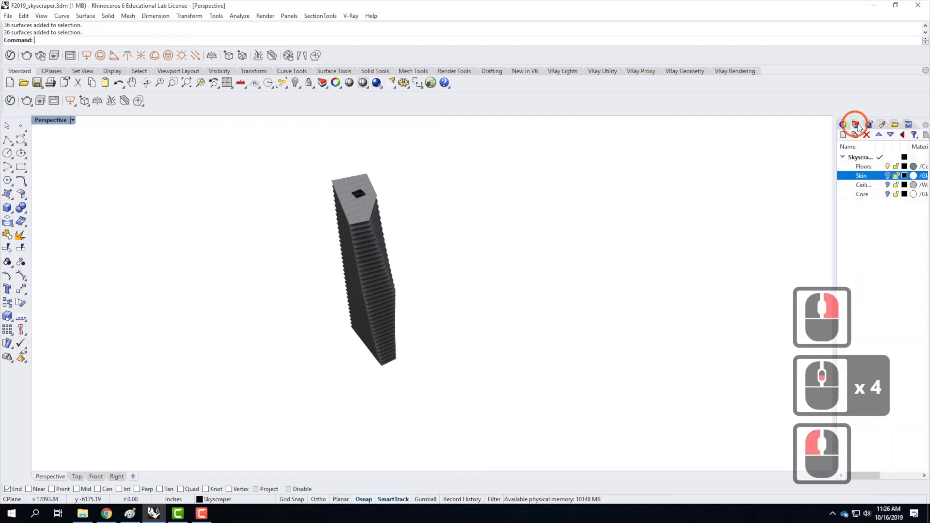
pyautogui.click(888, 167)
pyautogui.click(887, 186)
pyautogui.click(332, 208)
pyautogui.scroll(5, 383, 196)
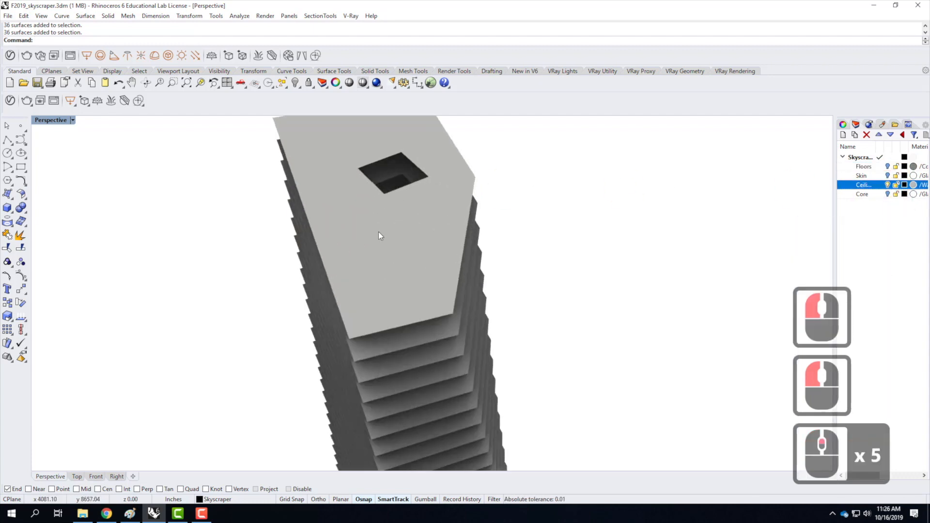
pyautogui.scroll(4, 379, 232)
pyautogui.scroll(-4, 379, 232)
pyautogui.scroll(-3, 379, 231)
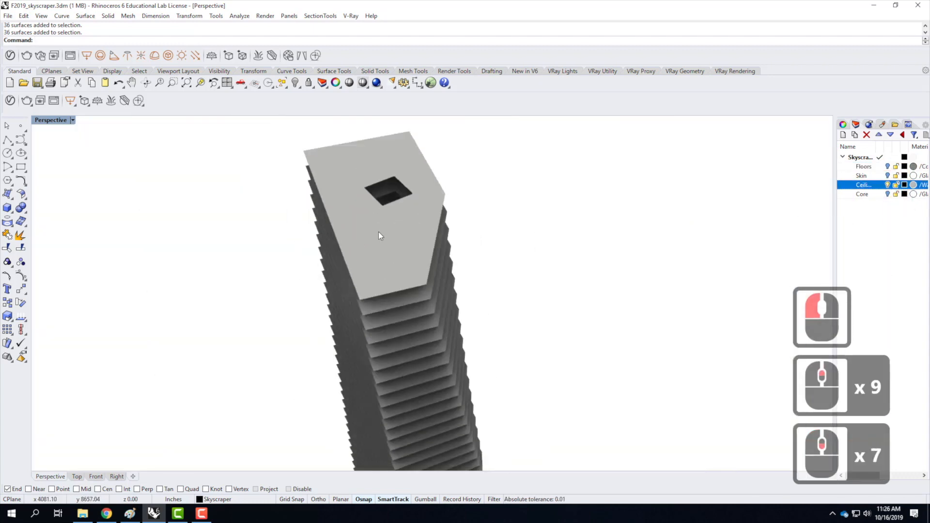
# Show only the Core sublayer by turning it on and the ceiling sublayer off, and select the core polysurface.
pyautogui.click(887, 193)
pyautogui.click(887, 184)
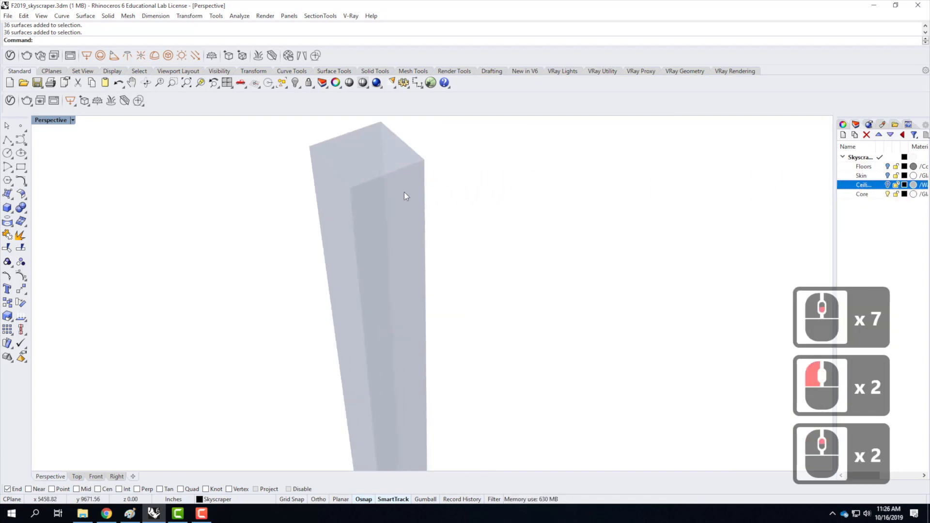
pyautogui.click(397, 203)
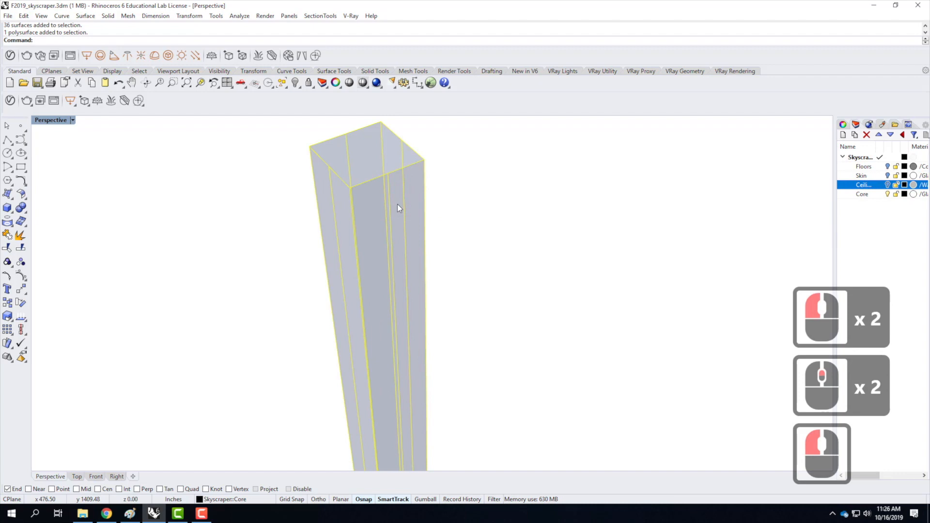
# Apply the V-Ray material Concrete_Simple_C01_2m to the Skyscraper::Core layer and close the Asset Editor.
pyautogui.click(10, 101)
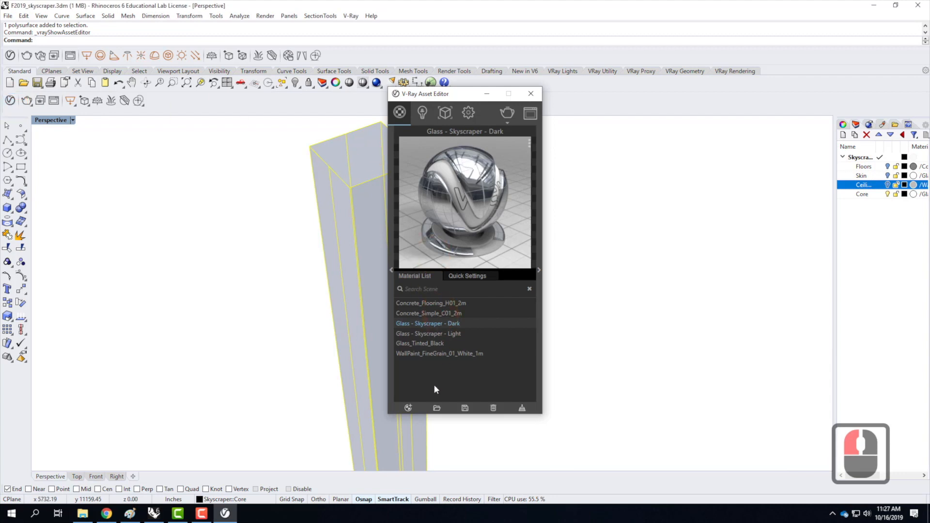
pyautogui.click(420, 312)
pyautogui.rightClick(420, 313)
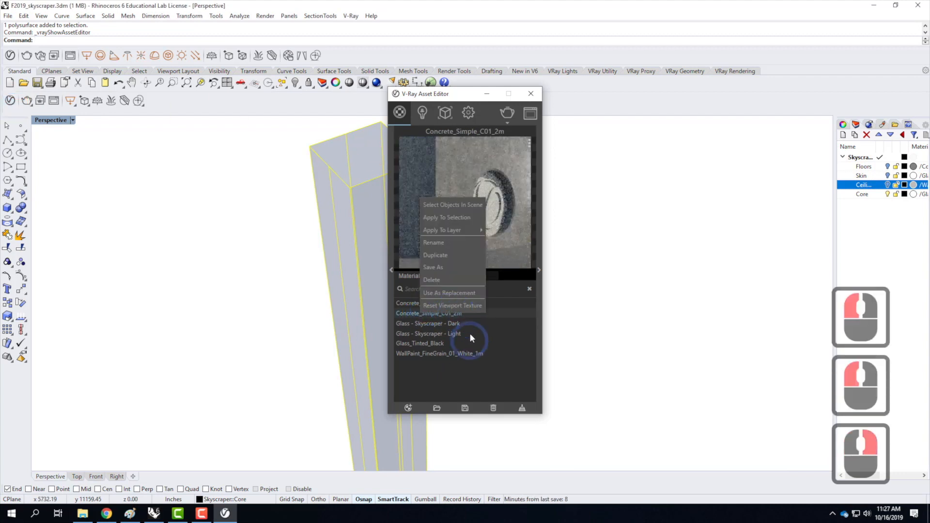
pyautogui.moveTo(468, 229)
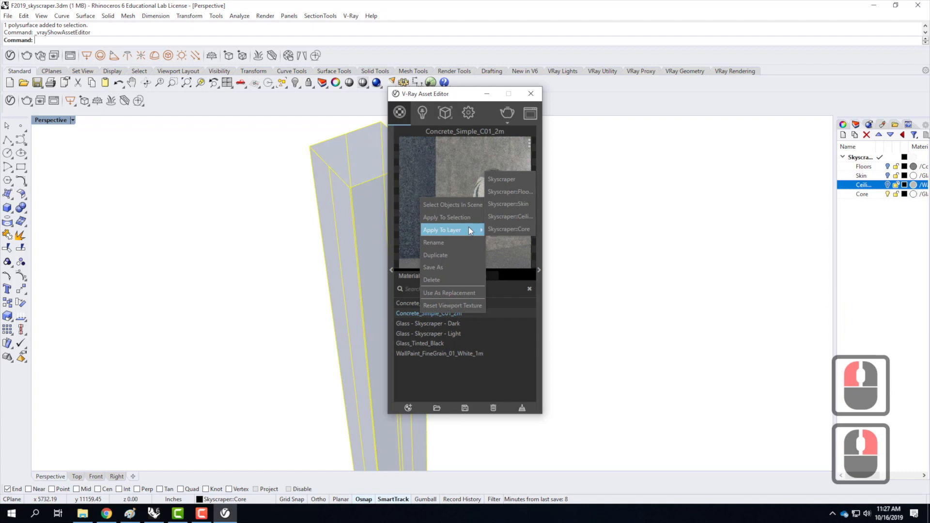
pyautogui.click(509, 229)
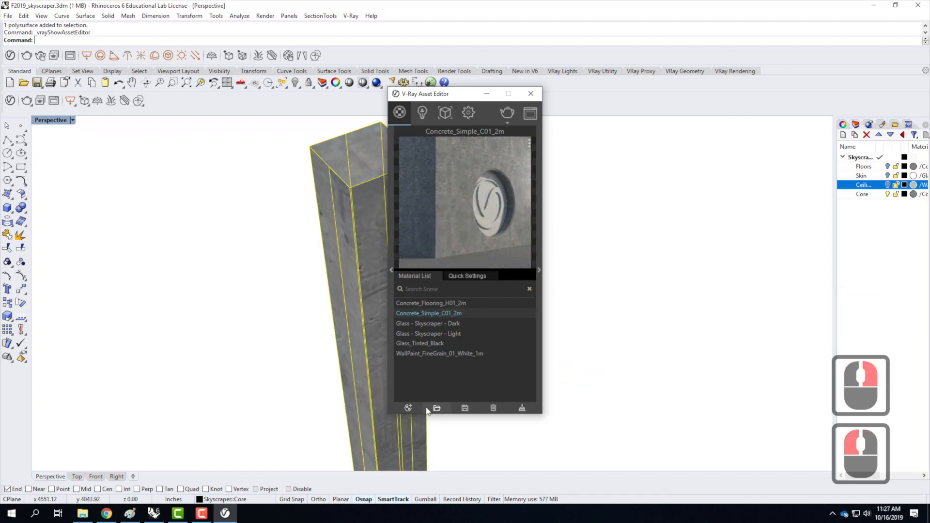
pyautogui.click(531, 94)
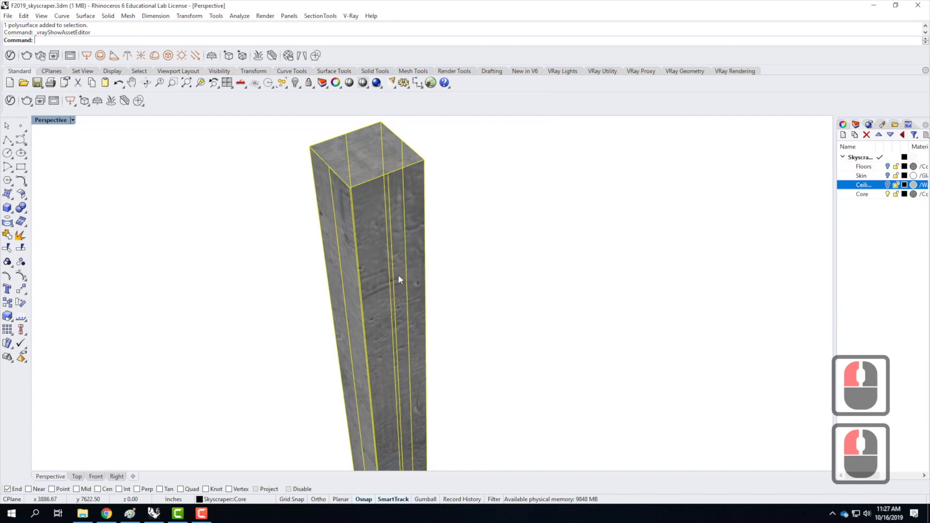
# Apply capped box texture mapping to the core, using the BoundingBox option and the World coordinate system.
pyautogui.click(843, 125)
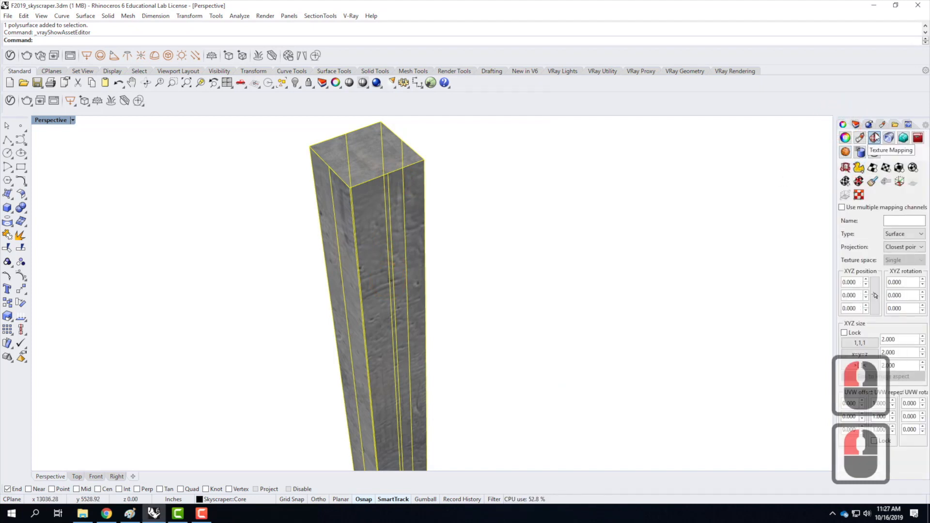
pyautogui.click(900, 167)
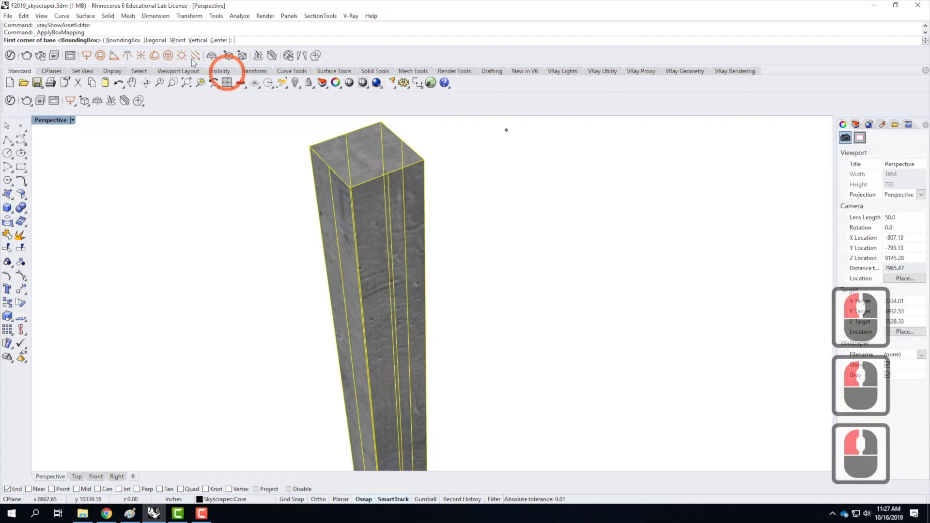
pyautogui.click(110, 41)
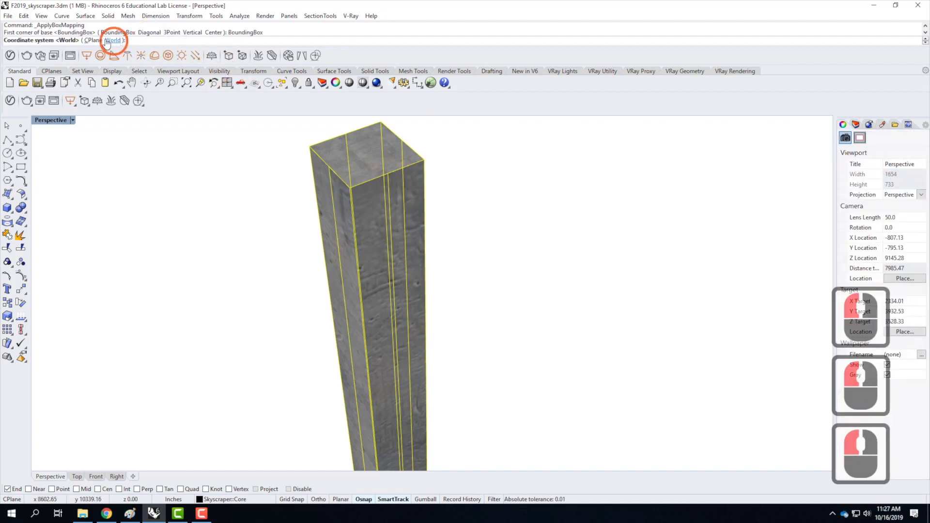
pyautogui.click(111, 41)
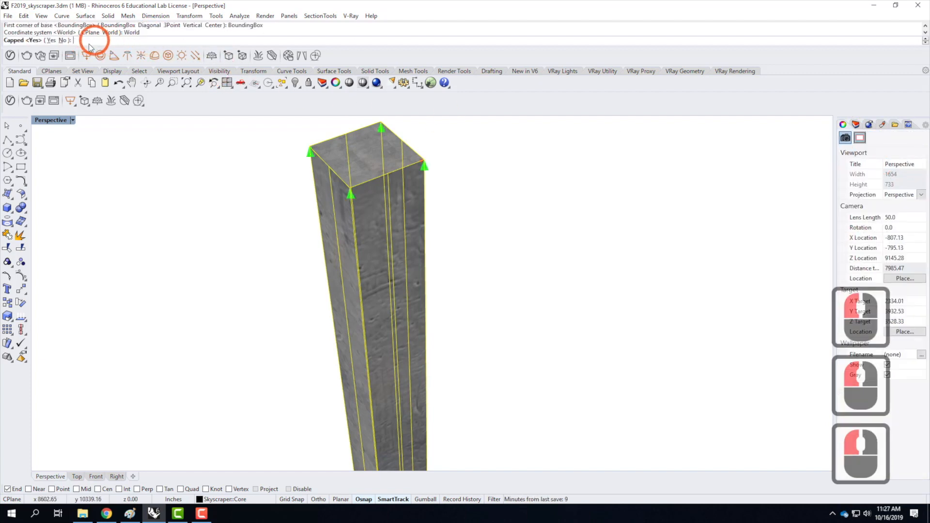
pyautogui.click(50, 41)
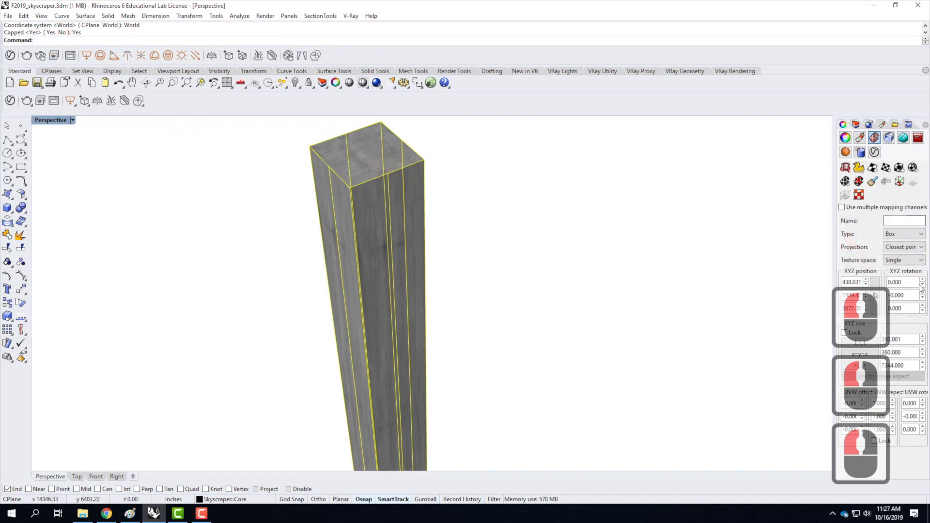
# Equalize the core mapping's XYZ size, then lock its UVW repeat values together and set them to 10.
pyautogui.click(866, 355)
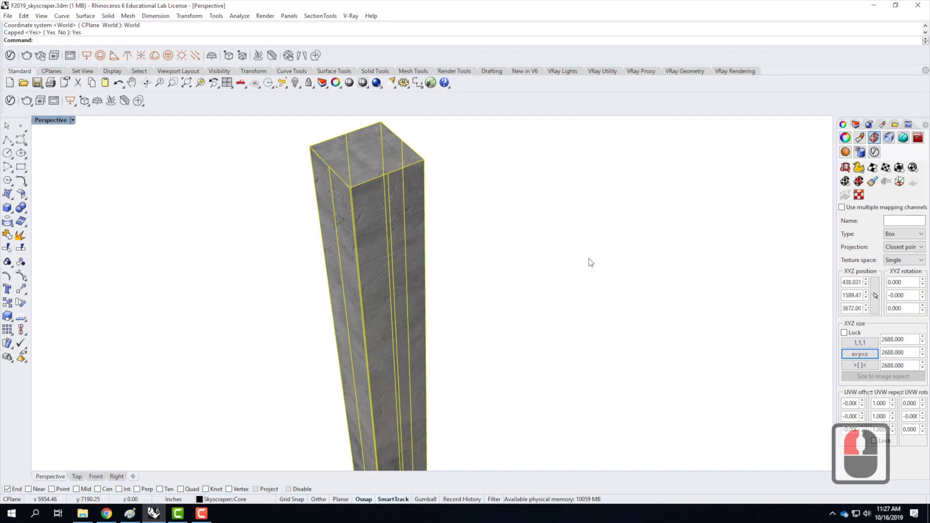
pyautogui.click(873, 441)
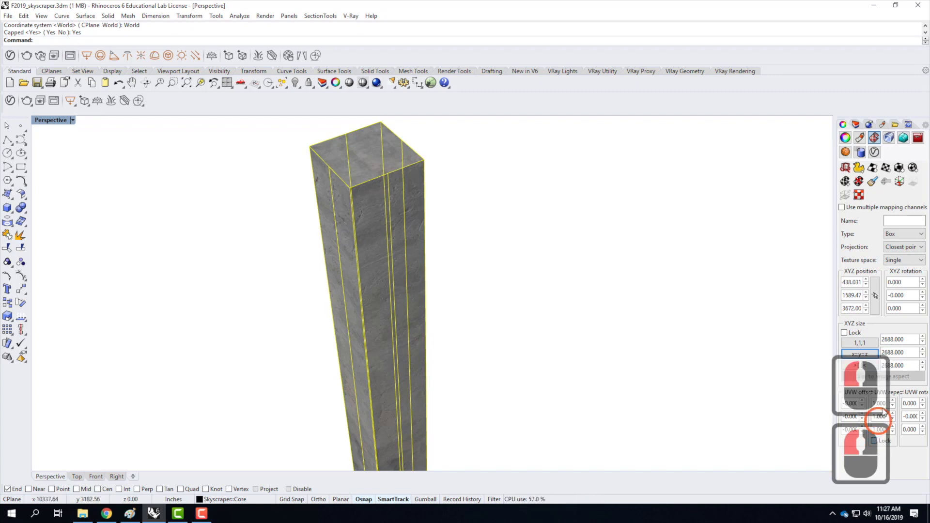
pyautogui.doubleClick(880, 403)
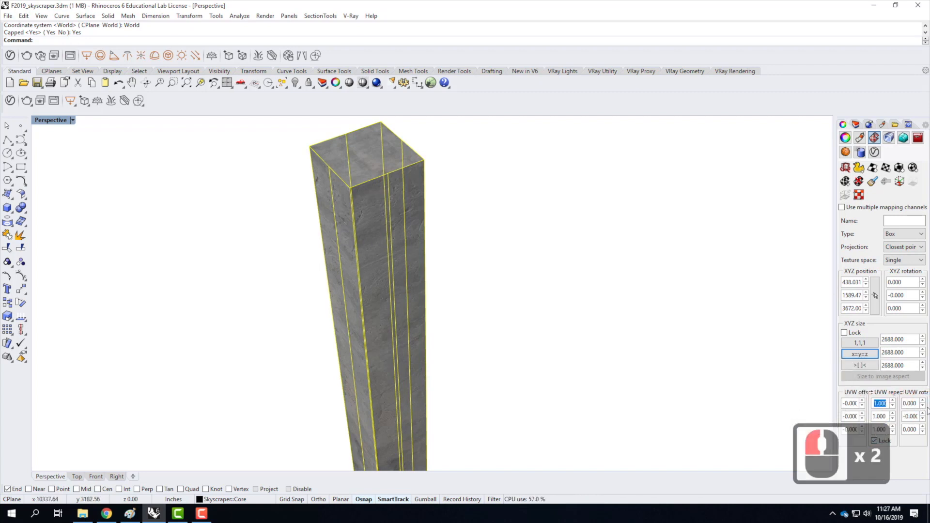
pyautogui.write('10')
pyautogui.press('Return')
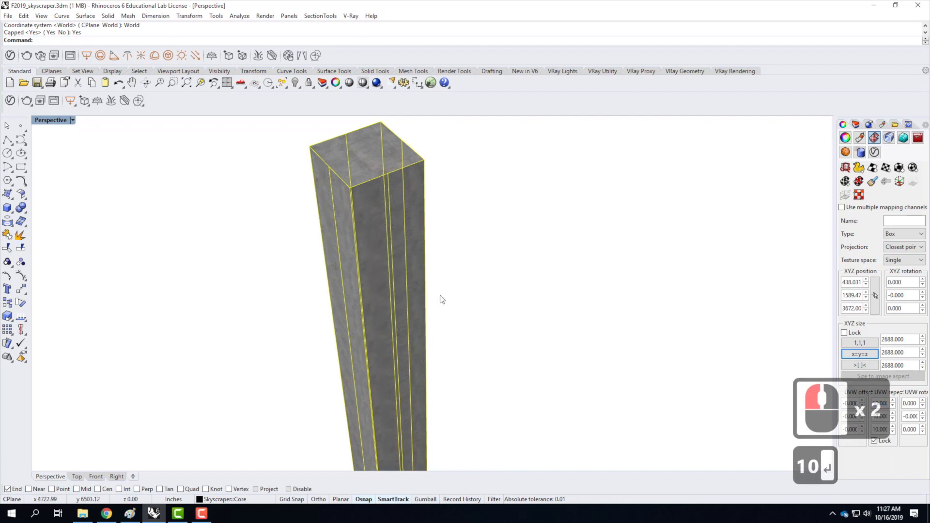
pyautogui.scroll(3, 389, 202)
pyautogui.scroll(-3, 392, 205)
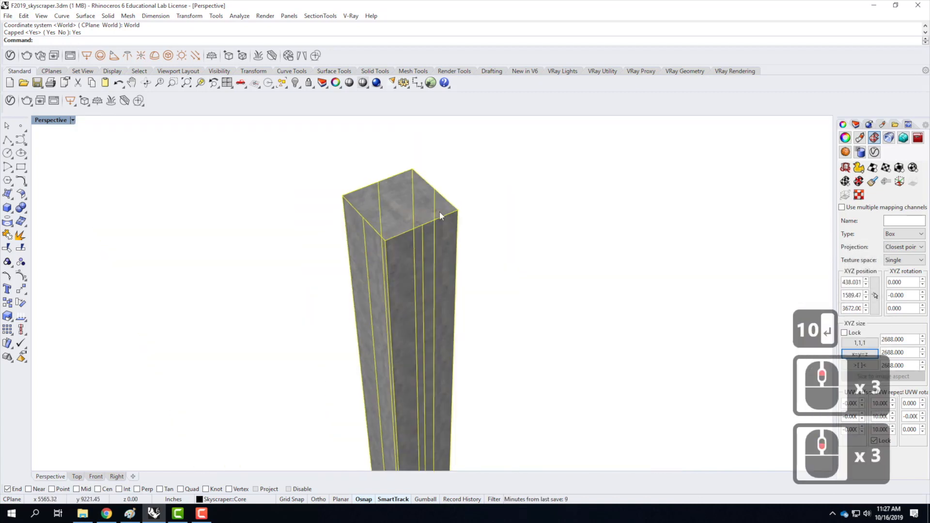
pyautogui.scroll(-1, 528, 225)
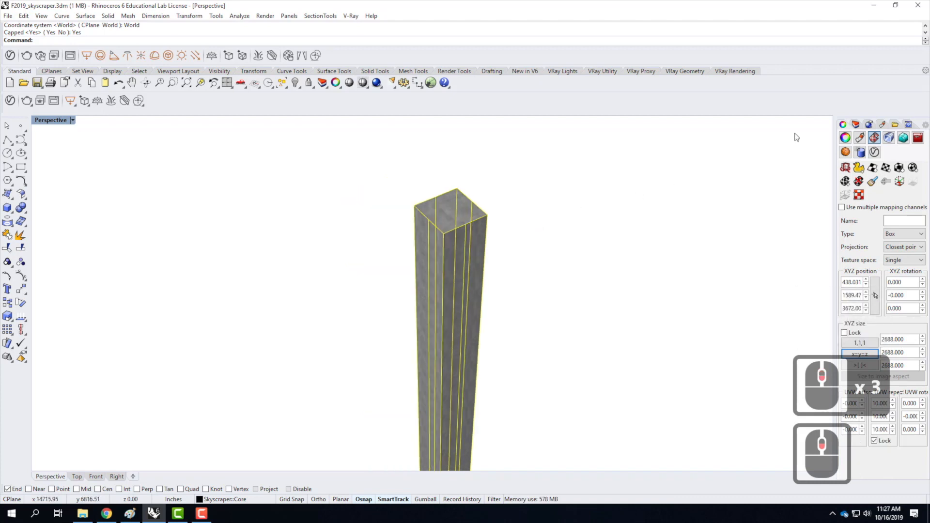
# Turn the Floors, Skin and ceiling sublayers back on, deselect the core and select the slab surface at the tower's top.
pyautogui.click(856, 124)
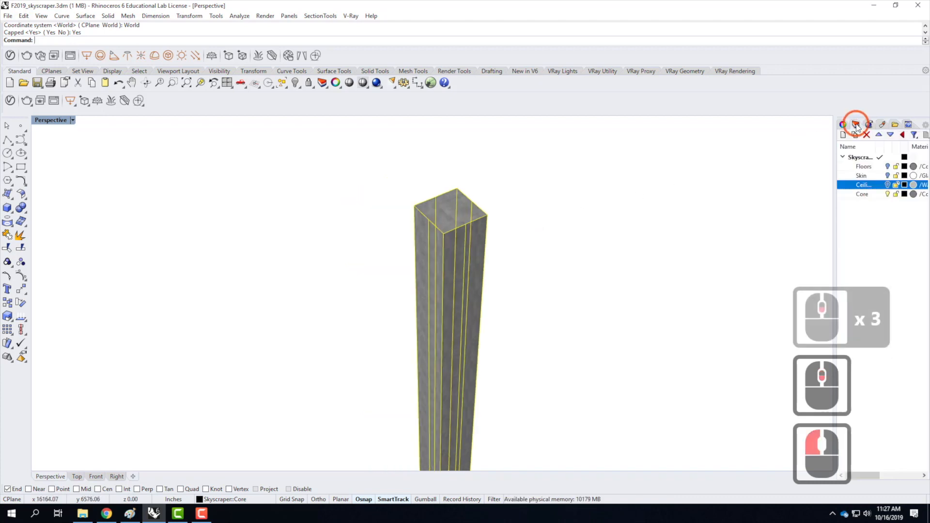
pyautogui.click(888, 166)
pyautogui.click(887, 176)
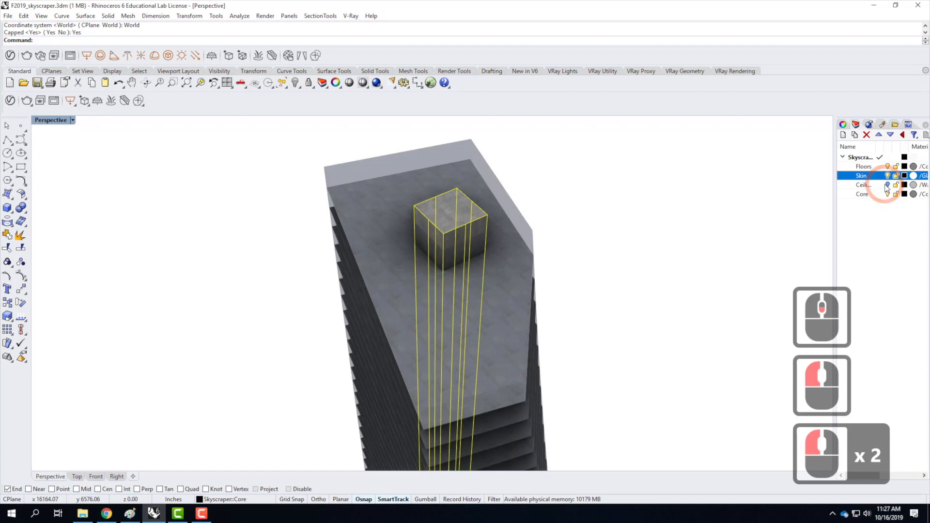
pyautogui.click(887, 186)
pyautogui.scroll(-3, 431, 191)
pyautogui.moveTo(512, 248)
pyautogui.mouseDown(button='right')
pyautogui.moveTo(471, 218)
pyautogui.moveTo(500, 245)
pyautogui.mouseUp(button='right')
pyautogui.scroll(3, 408, 179)
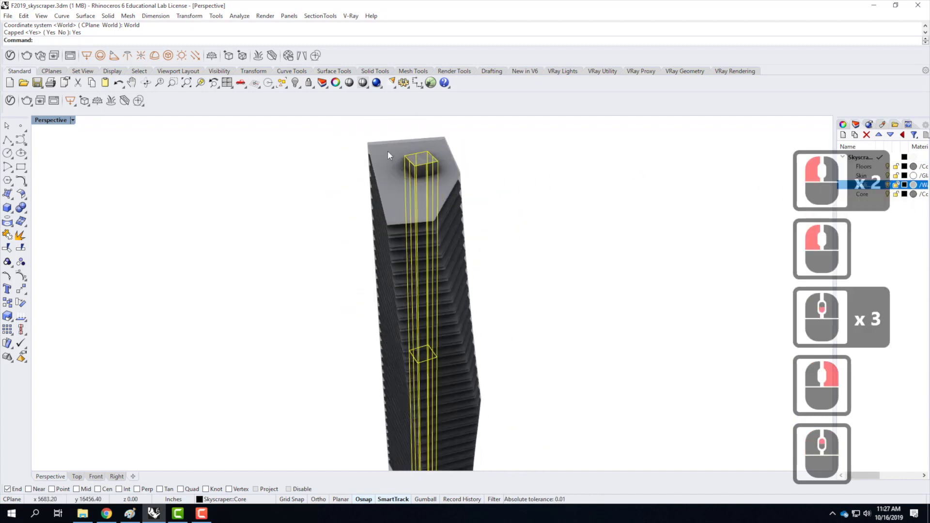
pyautogui.click(380, 137)
pyautogui.click(422, 178)
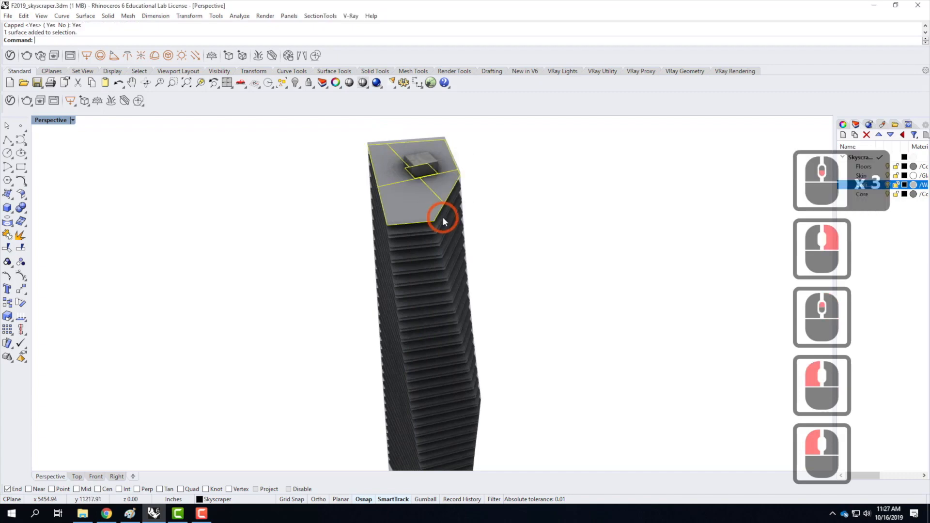
# Add the tower's Skin polysurface to the selection and explode it into separate surfaces, then clear the selection.
pyautogui.scroll(2, 437, 211)
pyautogui.click(475, 127)
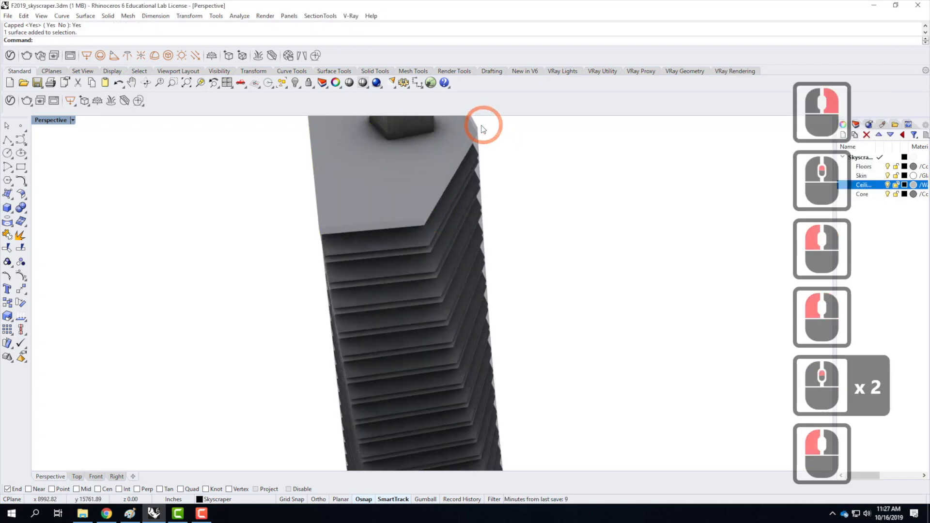
pyautogui.scroll(-2, 455, 210)
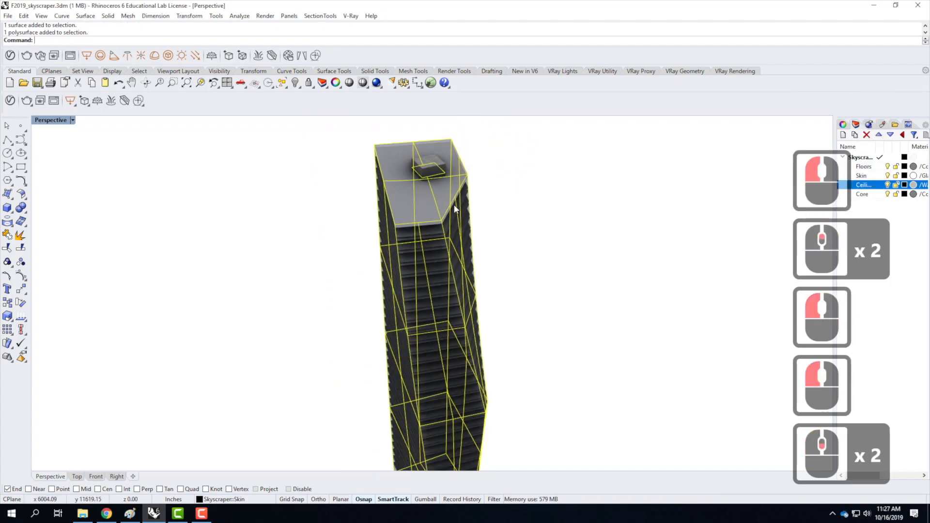
pyautogui.write('ex')
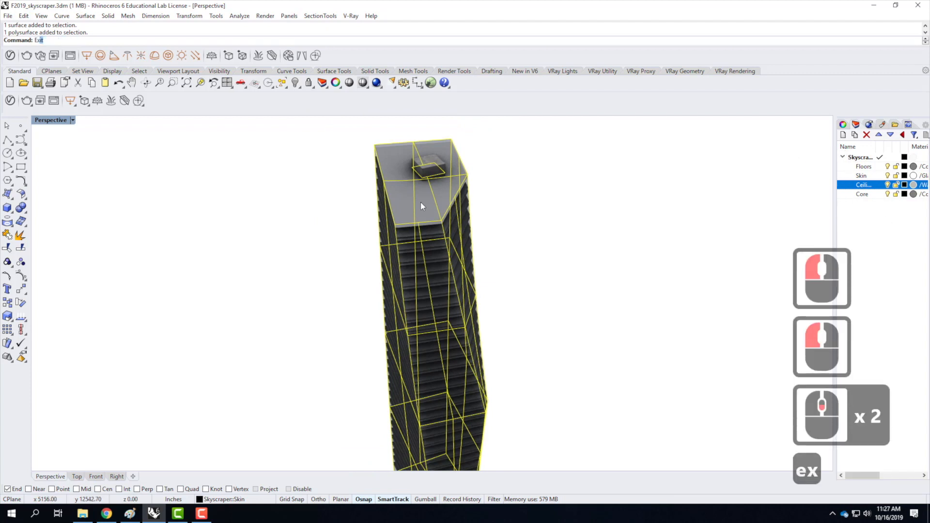
pyautogui.write('plode')
pyautogui.press('Return')
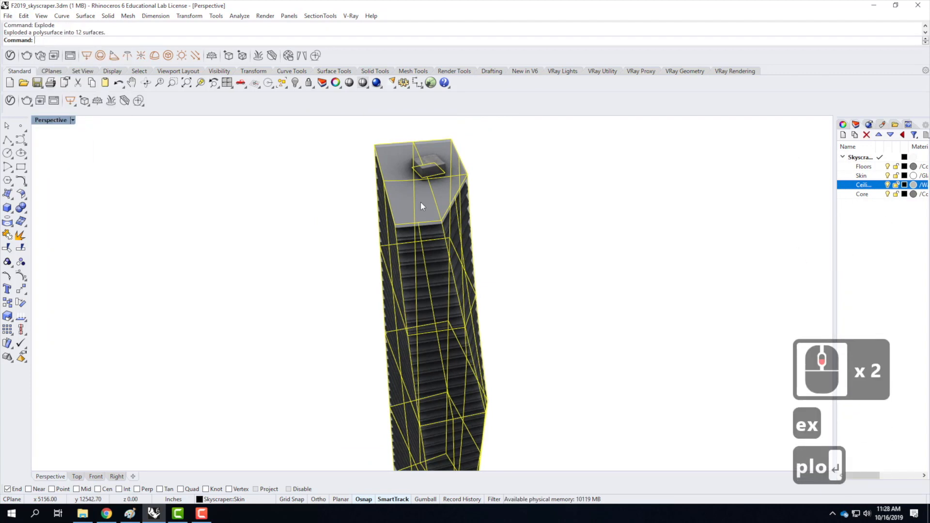
pyautogui.click(517, 173)
# Move the exploded skin's cap surface at the top of the tower to the Floors layer and deselect it.
pyautogui.click(408, 175)
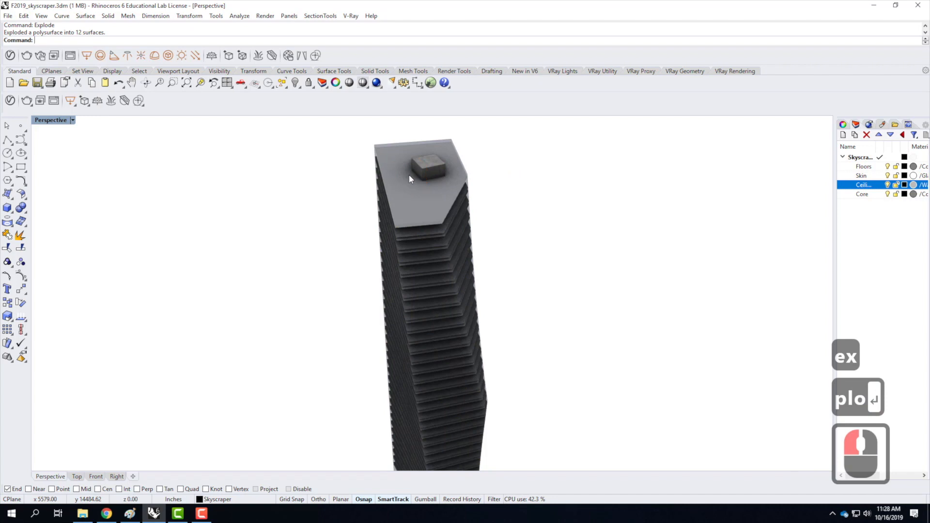
pyautogui.click(409, 175)
pyautogui.click(457, 201)
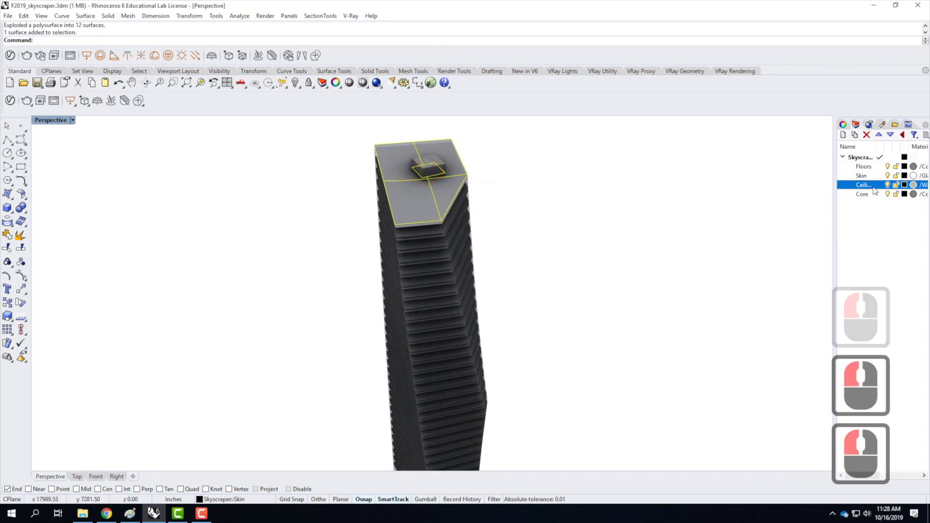
pyautogui.click(864, 167)
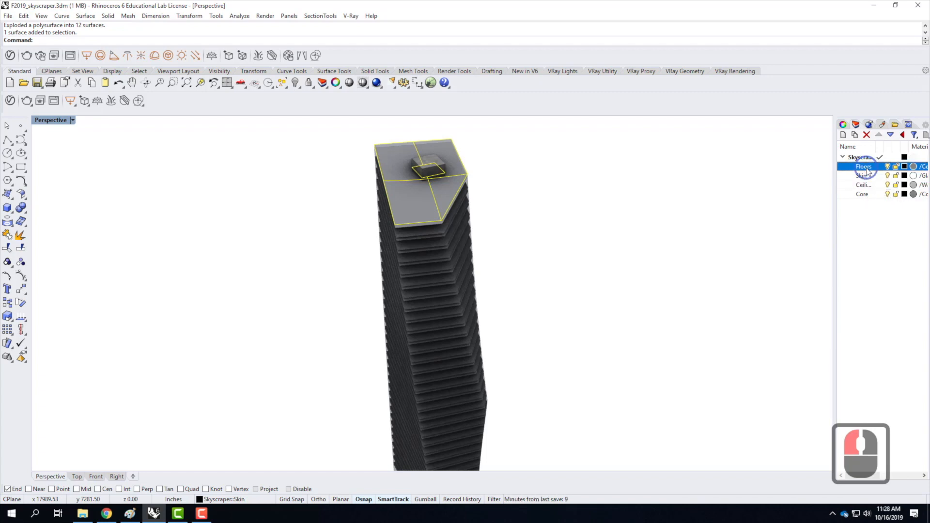
pyautogui.rightClick(864, 167)
pyautogui.click(875, 338)
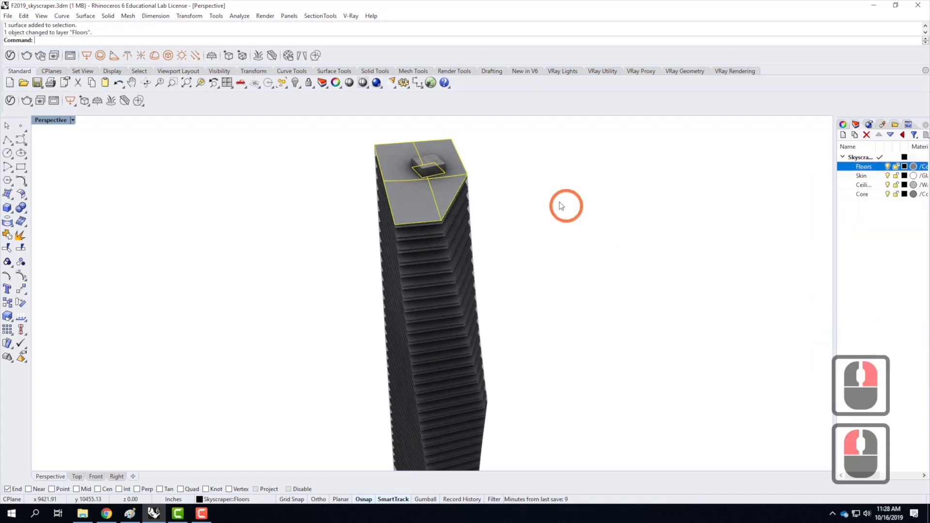
pyautogui.click(557, 194)
# Move the skin's cap surface at the base of the tower to the Floors layer and deselect it.
pyautogui.scroll(3, 414, 197)
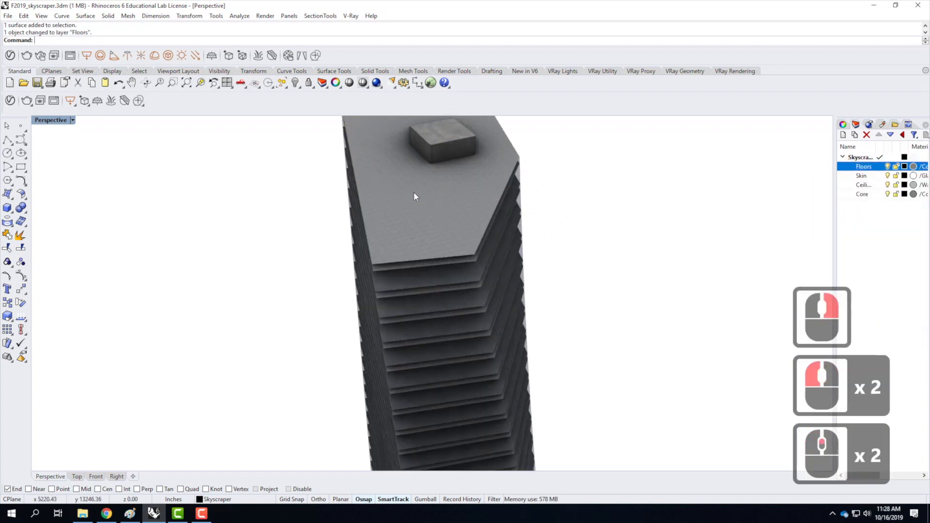
pyautogui.scroll(-8, 412, 189)
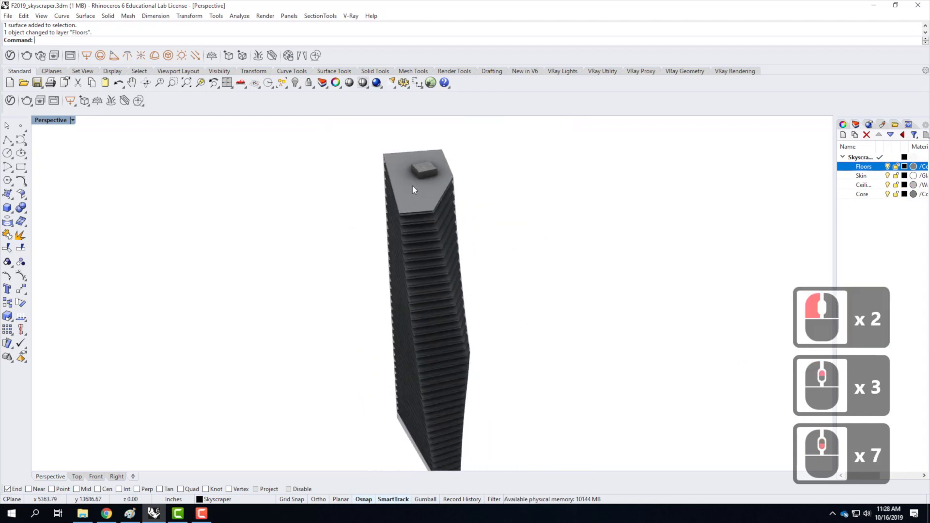
pyautogui.scroll(5, 448, 404)
pyautogui.scroll(7, 447, 404)
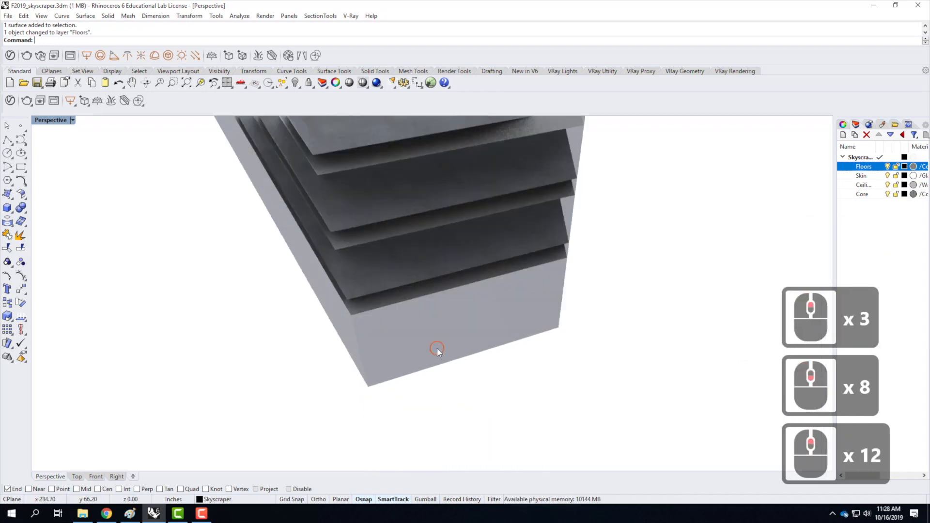
pyautogui.click(464, 361)
pyautogui.rightClick(539, 389)
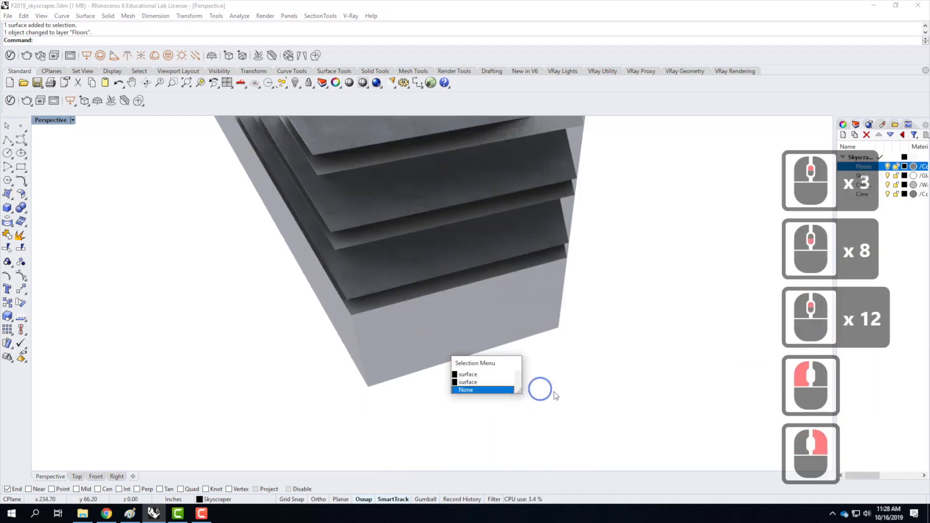
pyautogui.click(475, 383)
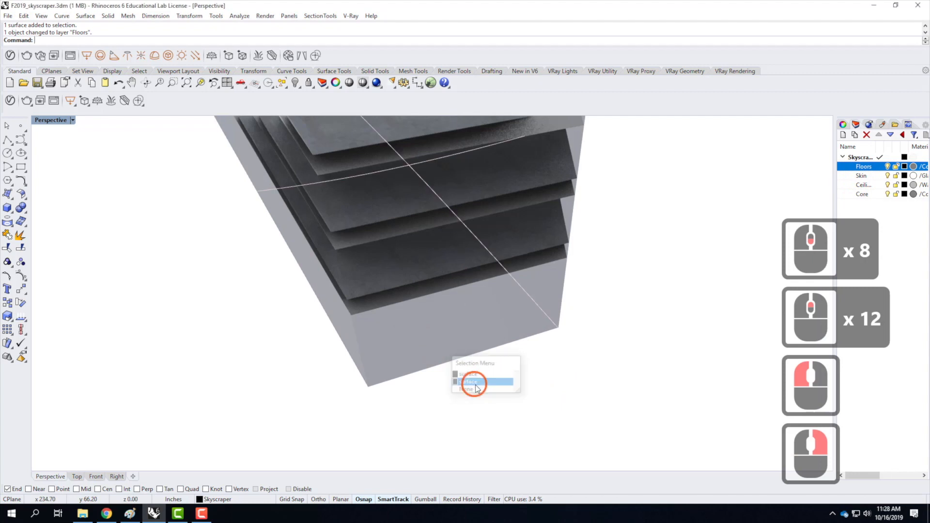
pyautogui.rightClick(867, 169)
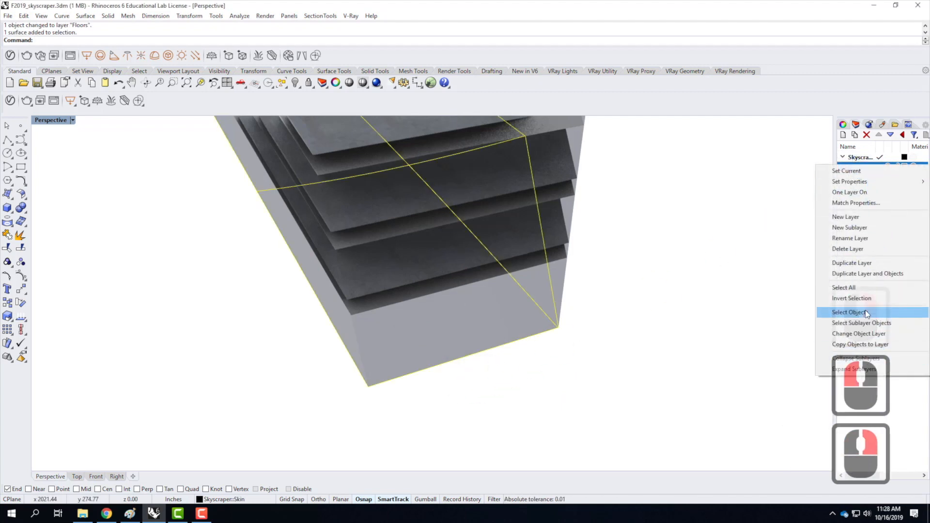
pyautogui.click(858, 333)
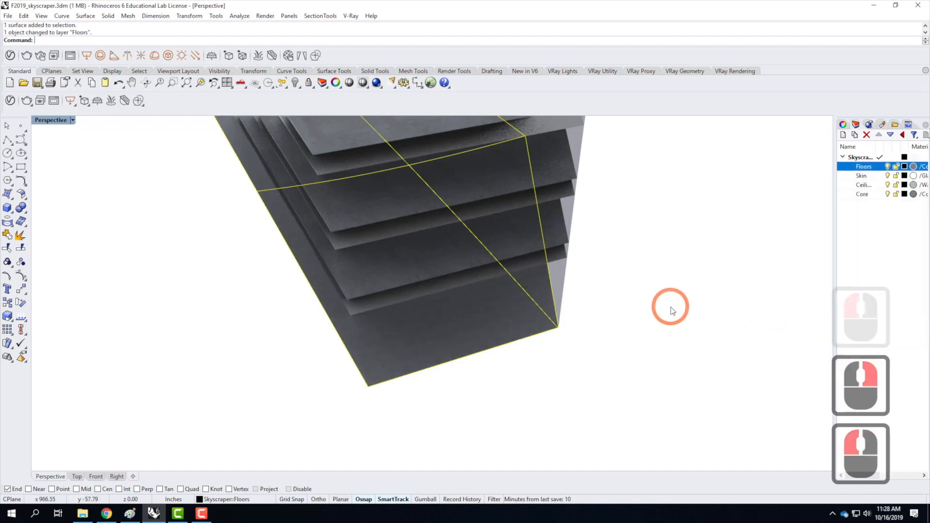
pyautogui.click(581, 294)
# Set the Perspective viewport's display mode to Shaded and view the whole tower.
pyautogui.scroll(-13, 332, 321)
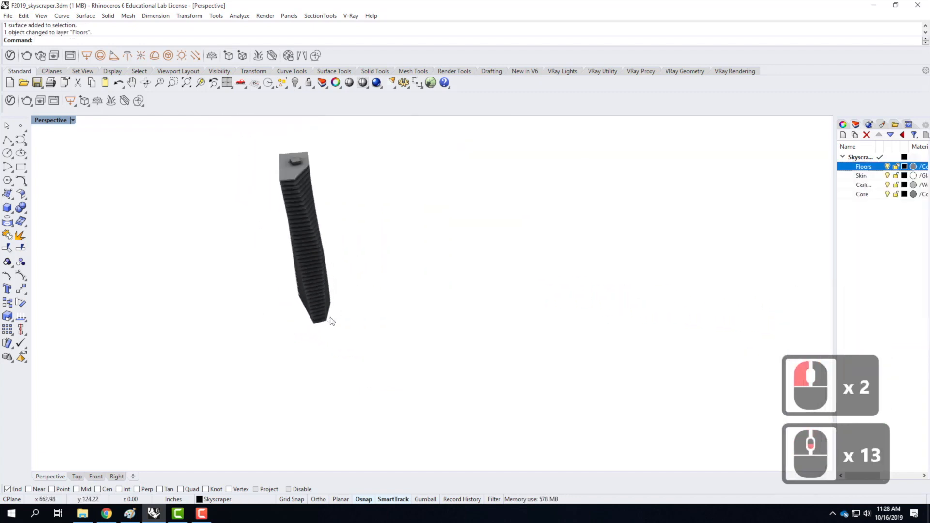
pyautogui.click(73, 121)
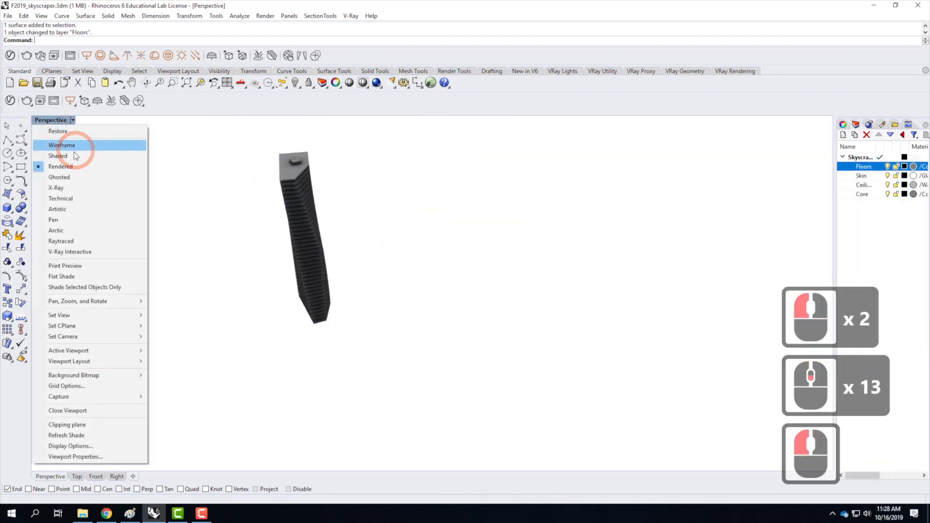
pyautogui.click(75, 156)
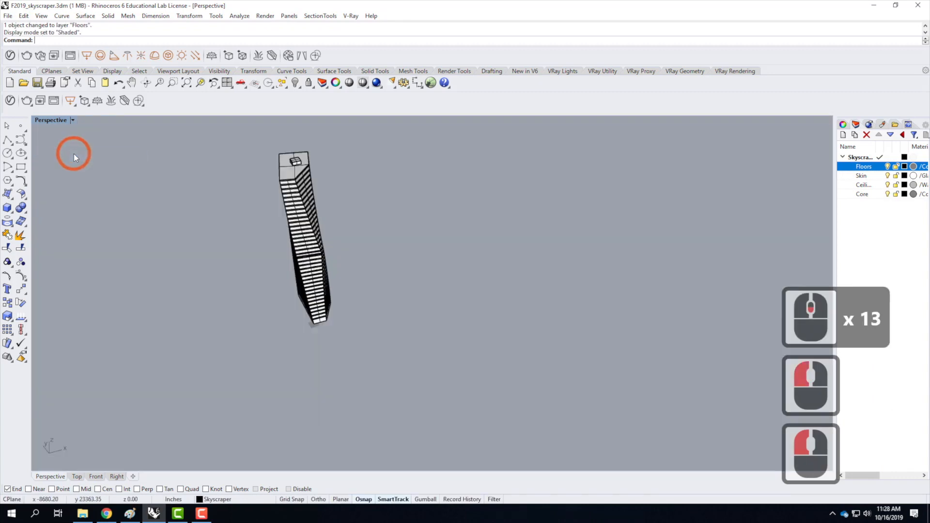
pyautogui.moveTo(461, 290); pyautogui.dragTo(410, 279, button='right')
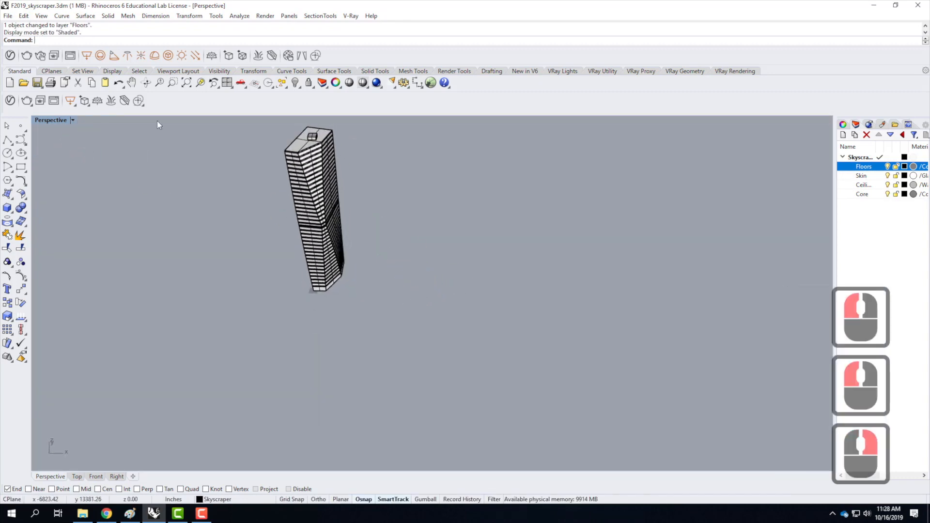
# Save the model, then save a copy as F2019_skyscraper.3dm in the Ex215 - Sun and Sky Systems folder.
pyautogui.click(7, 16)
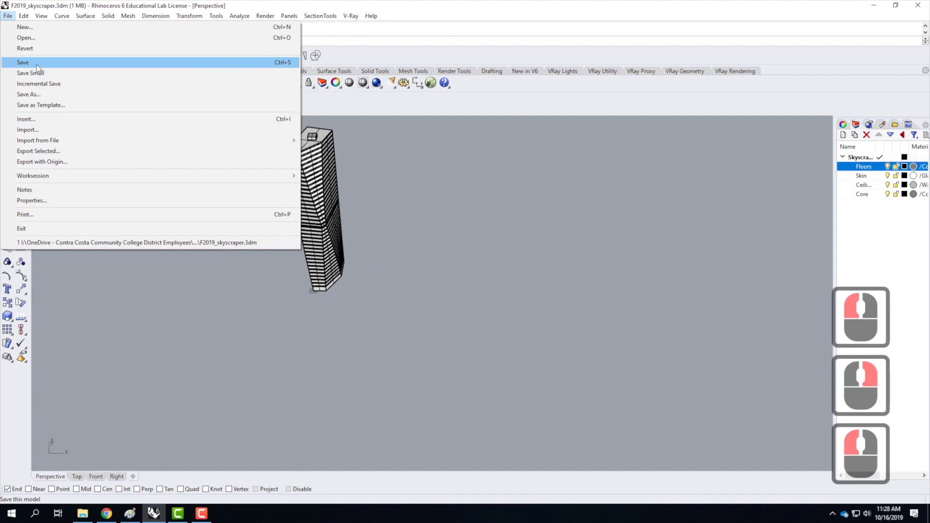
pyautogui.click(37, 63)
pyautogui.click(8, 15)
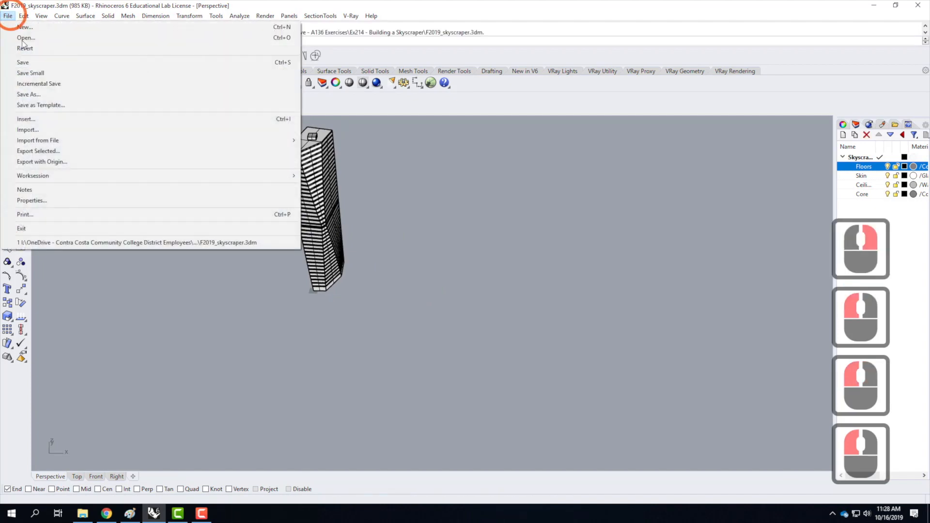
pyautogui.click(29, 94)
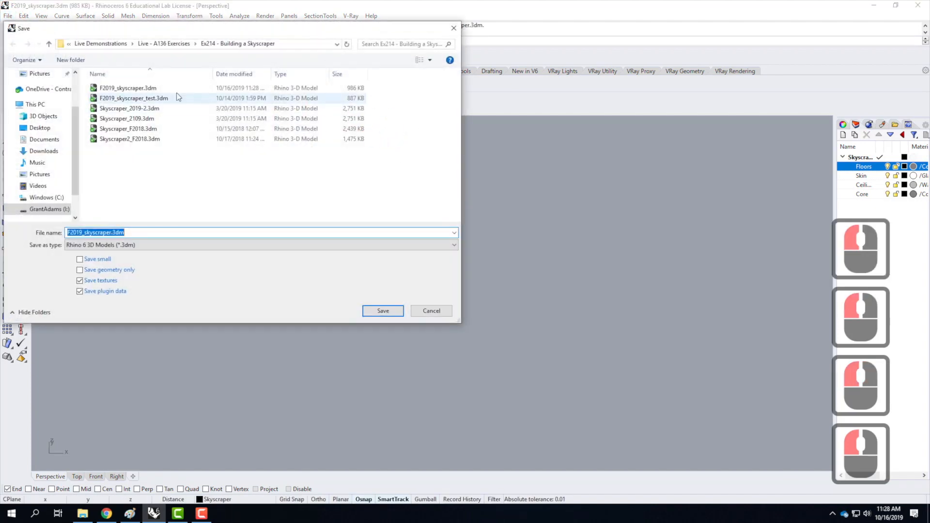
pyautogui.click(187, 44)
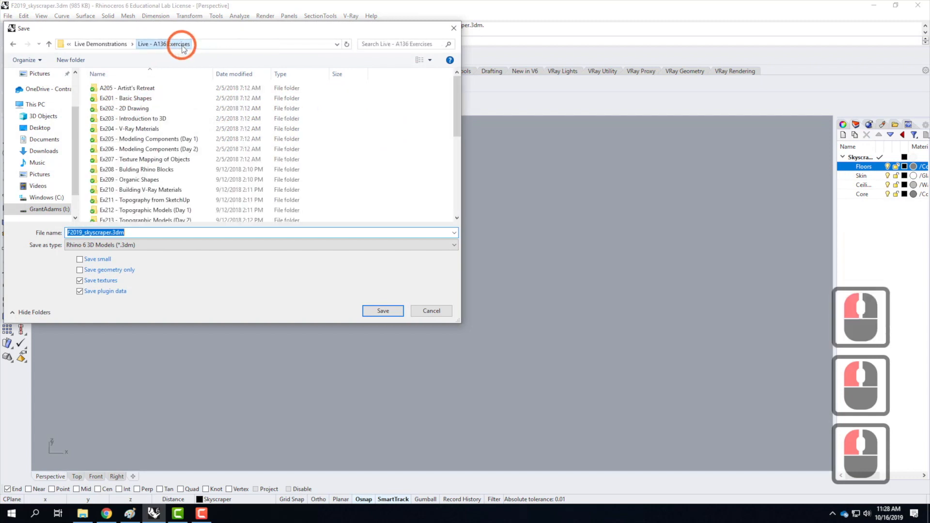
pyautogui.scroll(-2, 138, 199)
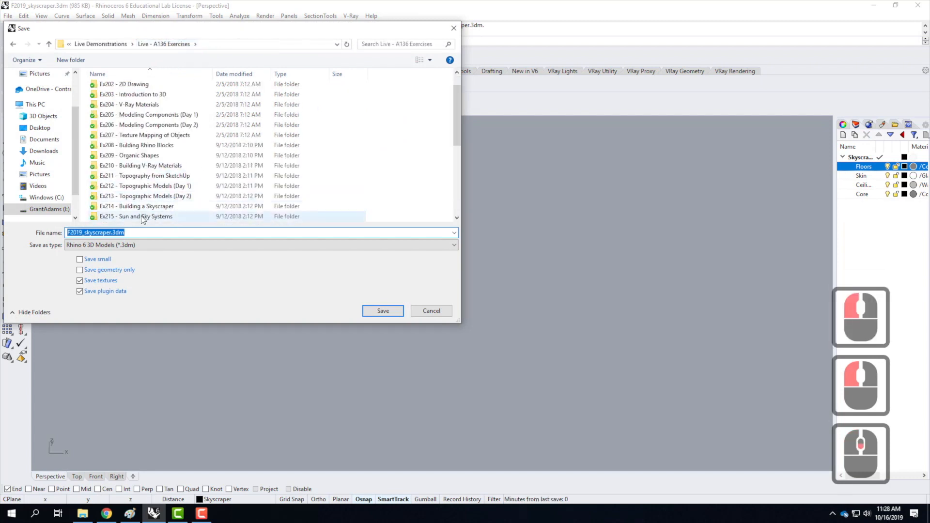
pyautogui.doubleClick(145, 211)
pyautogui.click(90, 232)
pyautogui.click(383, 310)
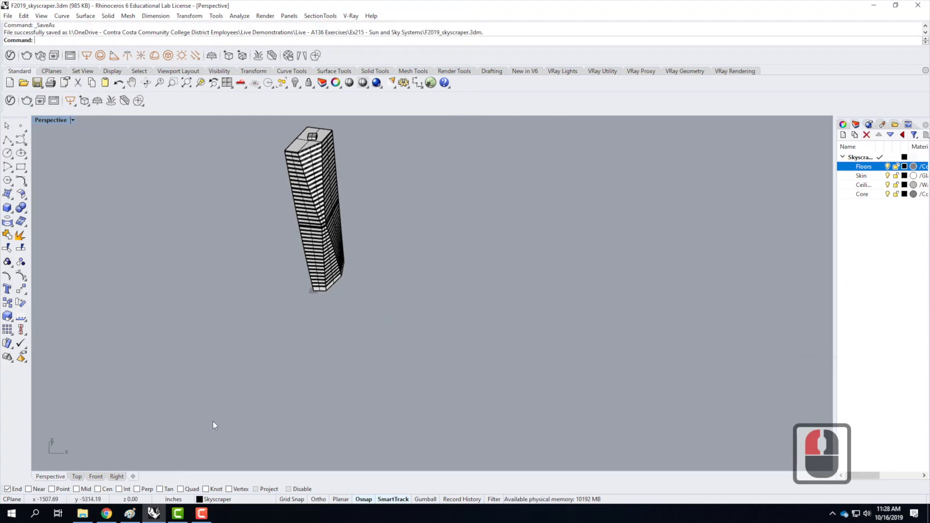
# Switch to Chrome, review the Exercise 215 instructions and open the SF Downtown file link from Part 2.
pyautogui.click(114, 512)
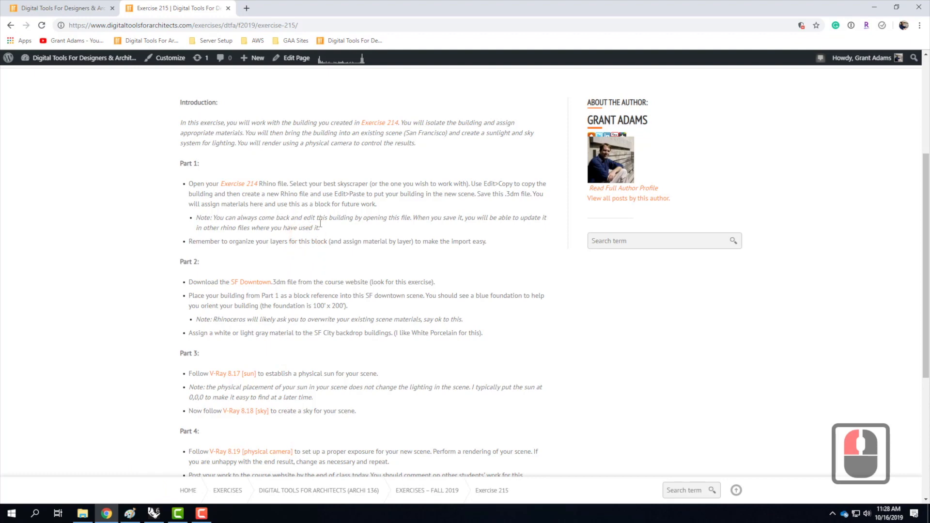
pyautogui.scroll(-1, 383, 216)
pyautogui.scroll(5, 384, 217)
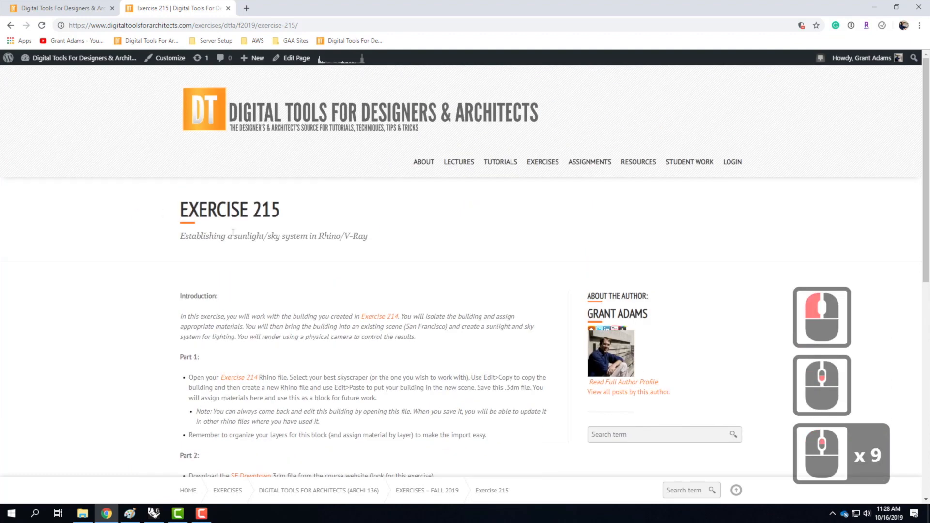
pyautogui.scroll(-5, 402, 179)
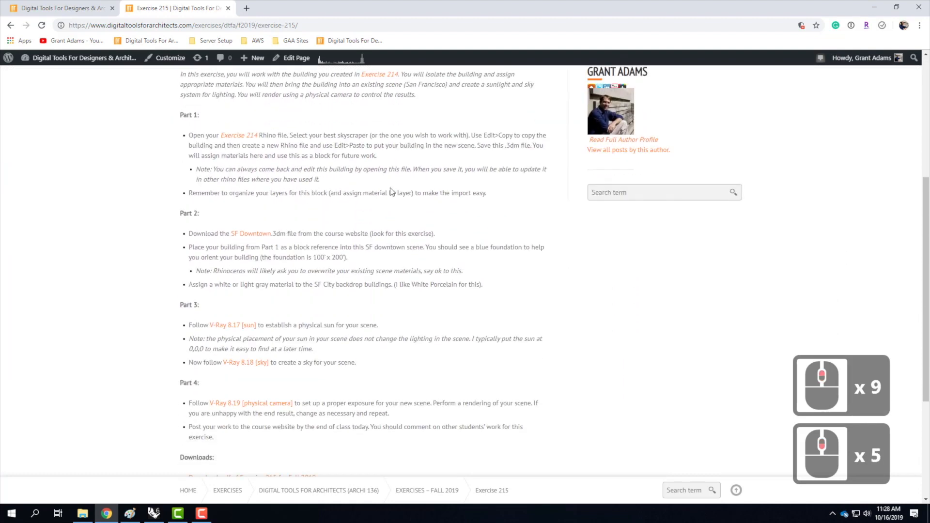
pyautogui.click(249, 238)
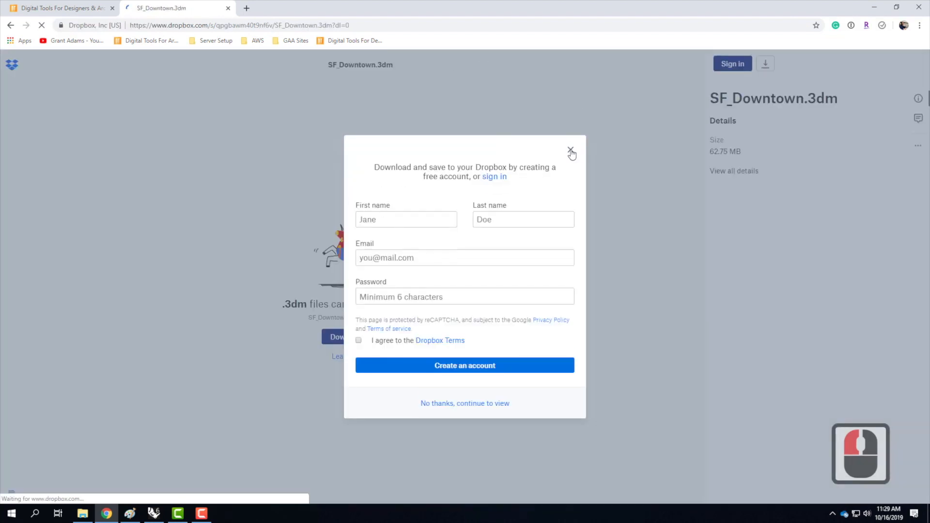
pyautogui.click(570, 150)
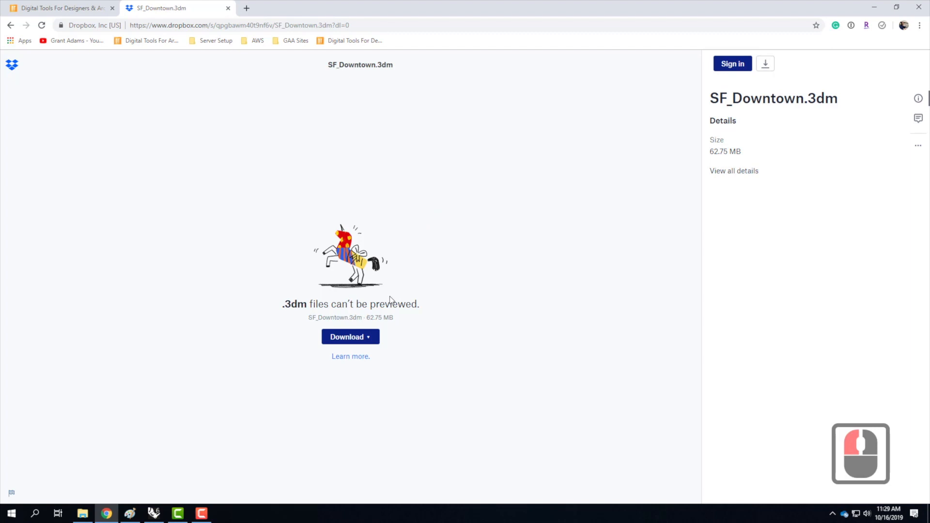
# Download SF_Downtown.3dm directly from Dropbox and open it in Rhino to view the city model and building site.
pyautogui.click(369, 341)
pyautogui.click(343, 368)
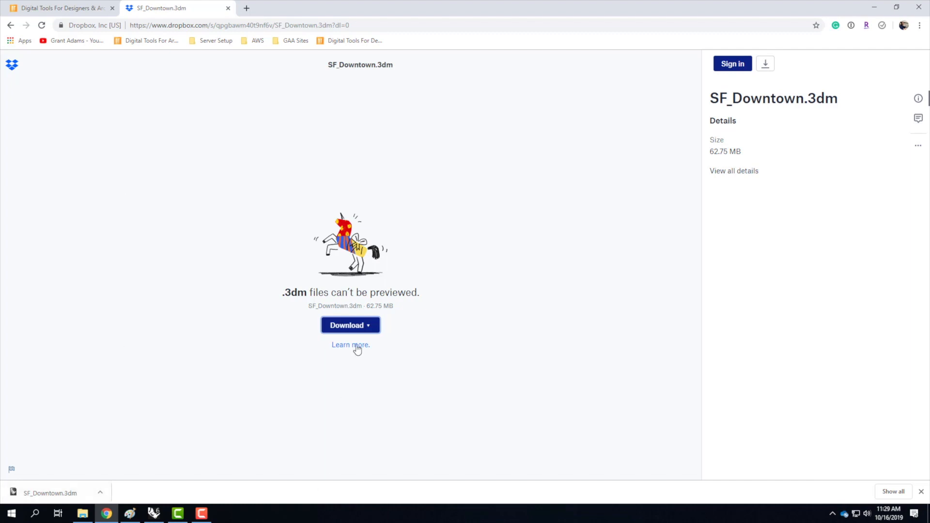
pyautogui.click(349, 325)
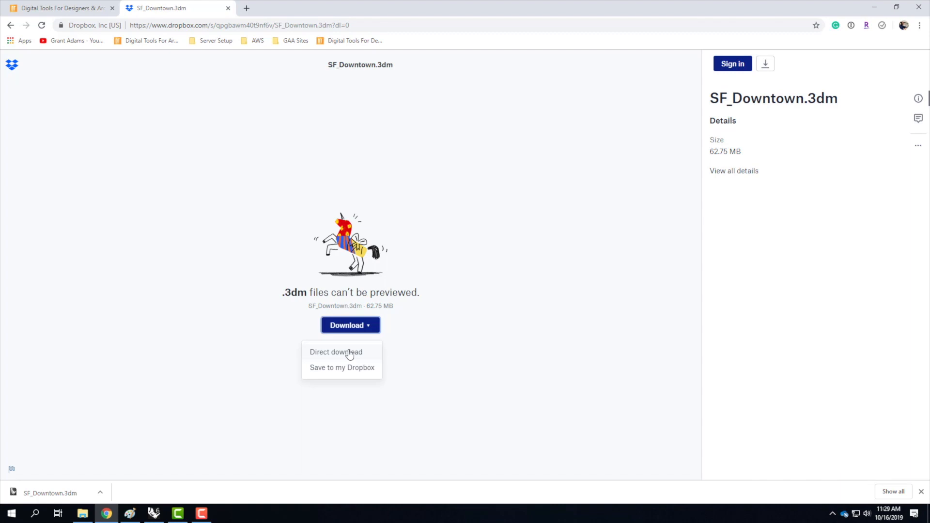
pyautogui.click(57, 494)
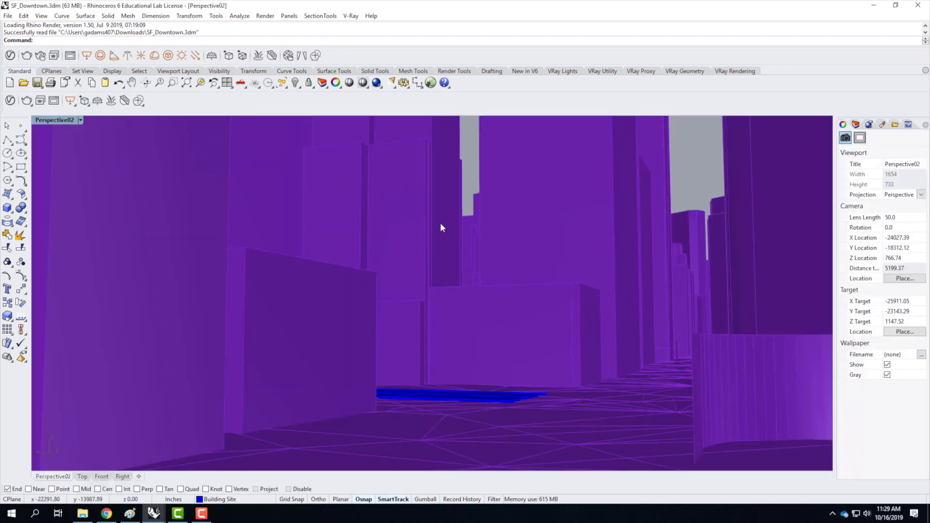
pyautogui.moveTo(445, 236); pyautogui.dragTo(440, 311, button='right')
pyautogui.scroll(-19, 431, 325)
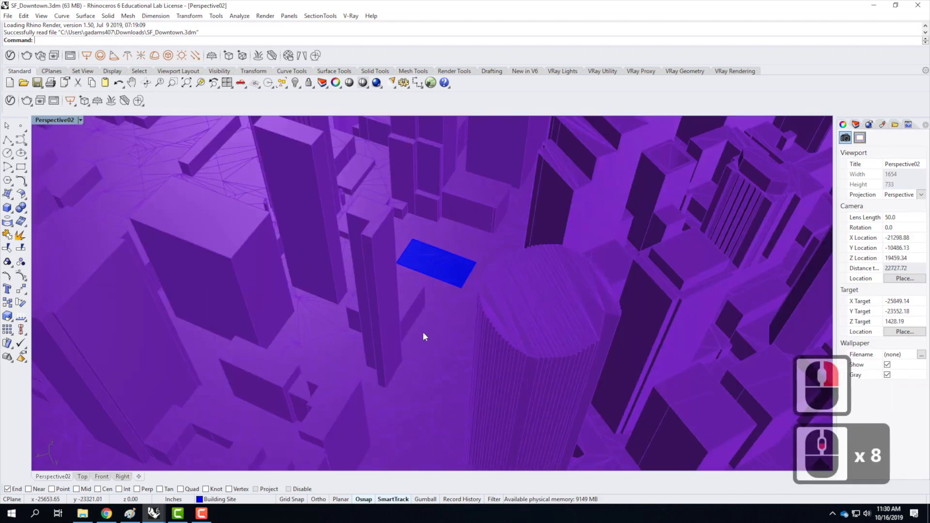
pyautogui.scroll(-4, 382, 306)
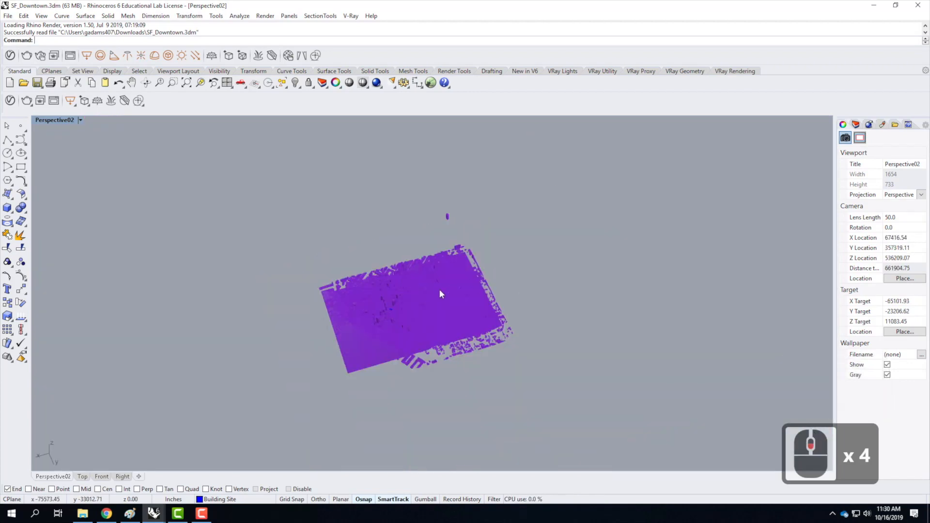
# Examine the blue building site within the downtown city model and show the layer list with the Building Site layer selected.
pyautogui.scroll(1, 440, 291)
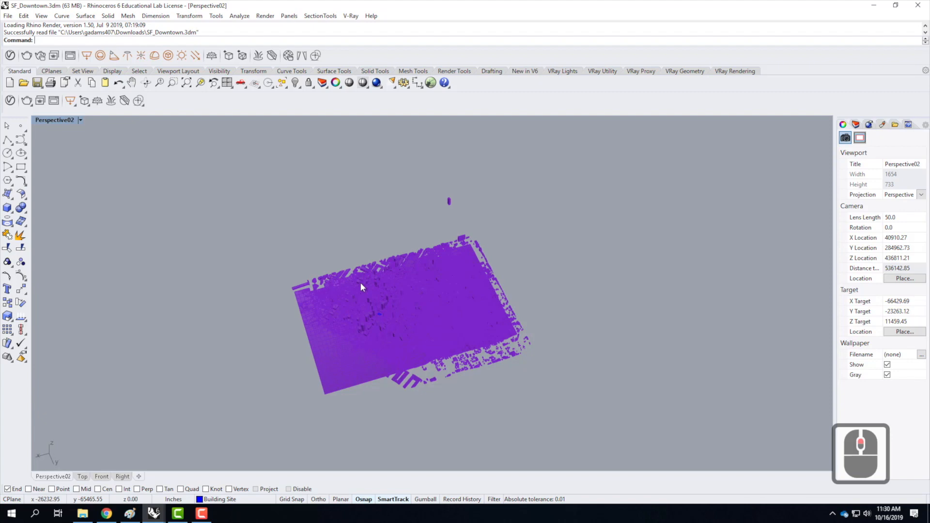
pyautogui.scroll(6, 387, 319)
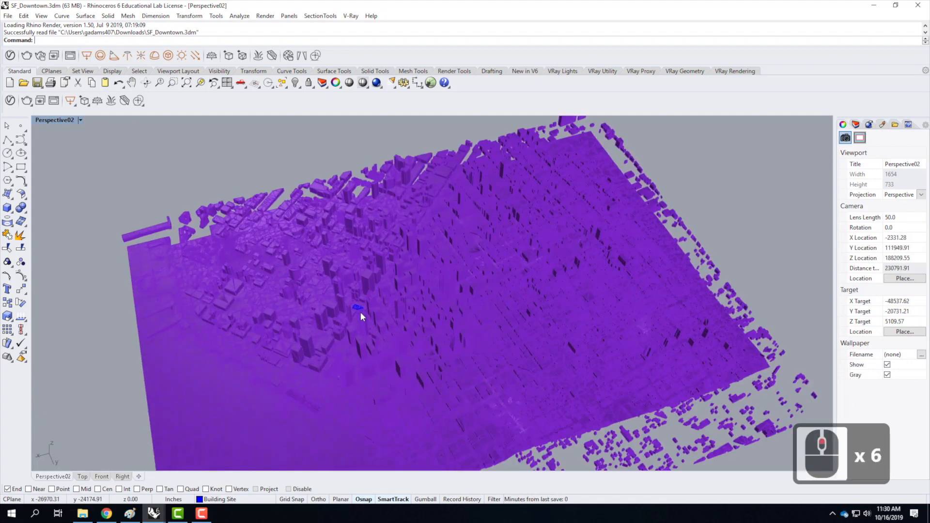
pyautogui.scroll(1, 356, 309)
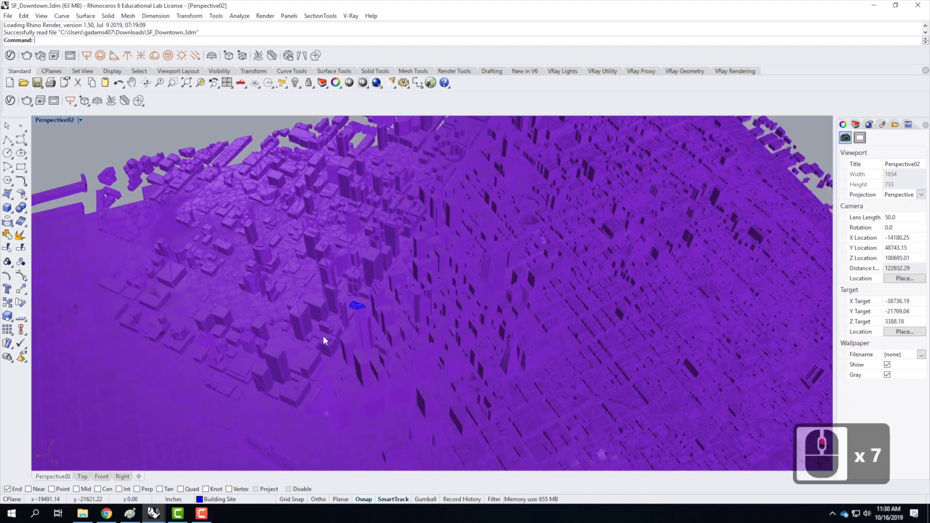
pyautogui.scroll(5, 342, 274)
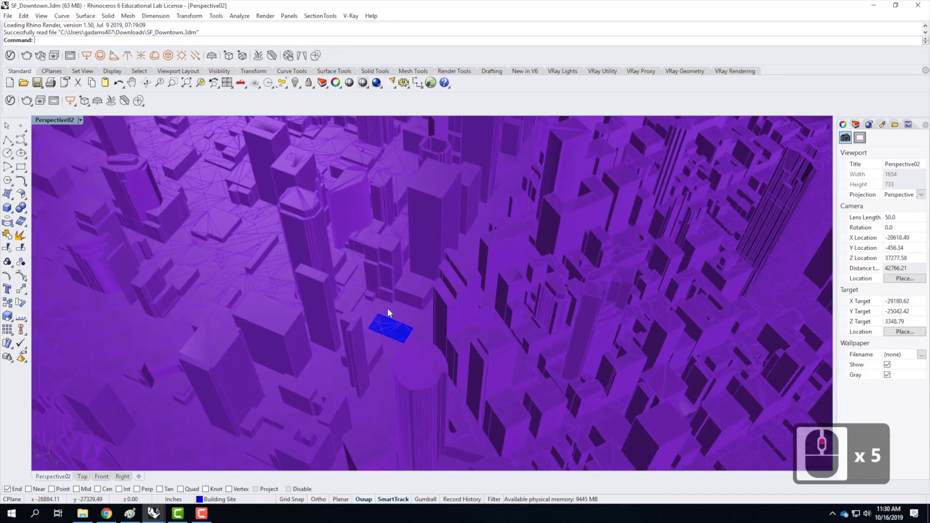
pyautogui.scroll(2, 388, 313)
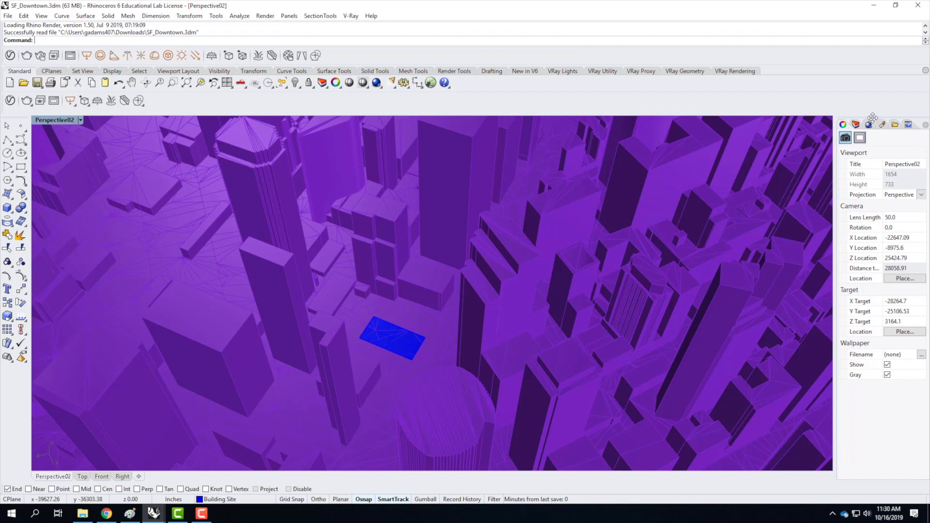
pyautogui.click(856, 126)
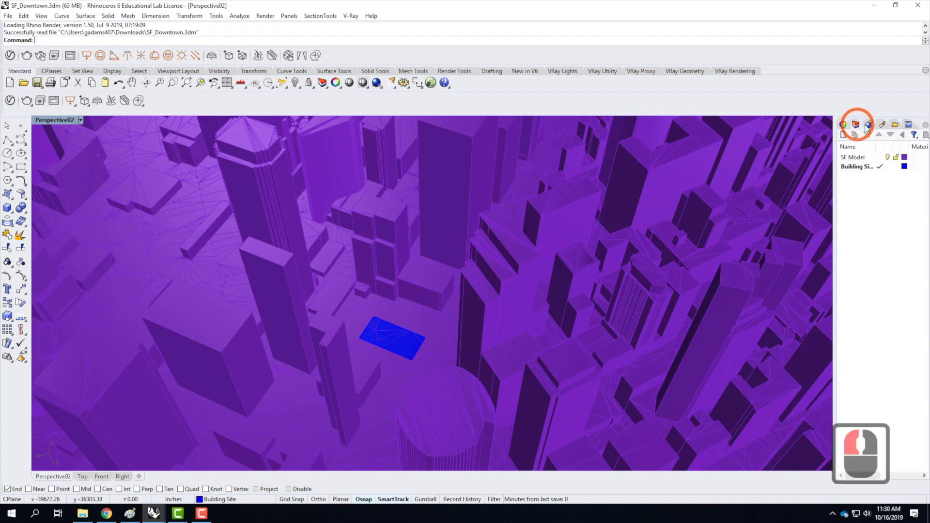
pyautogui.click(861, 167)
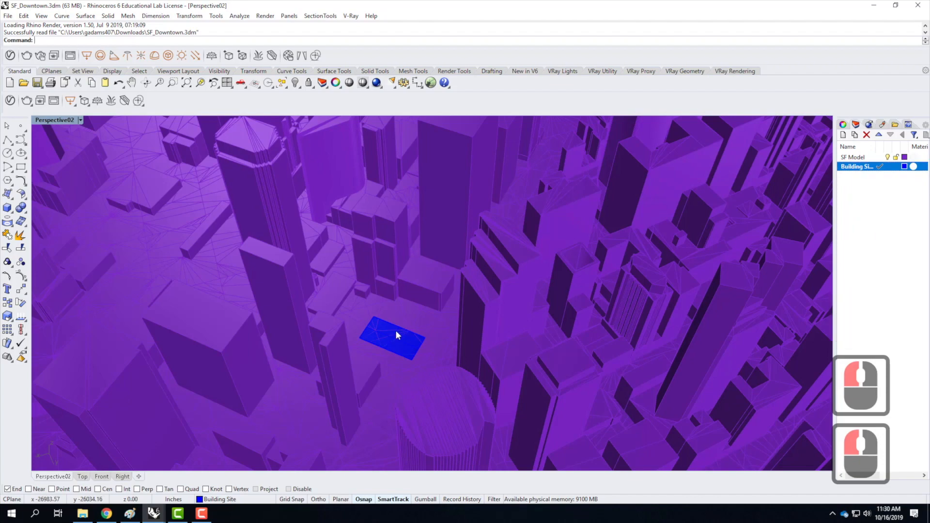
# Inspect the building site surface up close and its surrounding buildings.
pyautogui.scroll(12, 395, 330)
pyautogui.moveTo(511, 388); pyautogui.dragTo(405, 311, button='right')
pyautogui.scroll(4, 447, 440)
pyautogui.scroll(5, 410, 356)
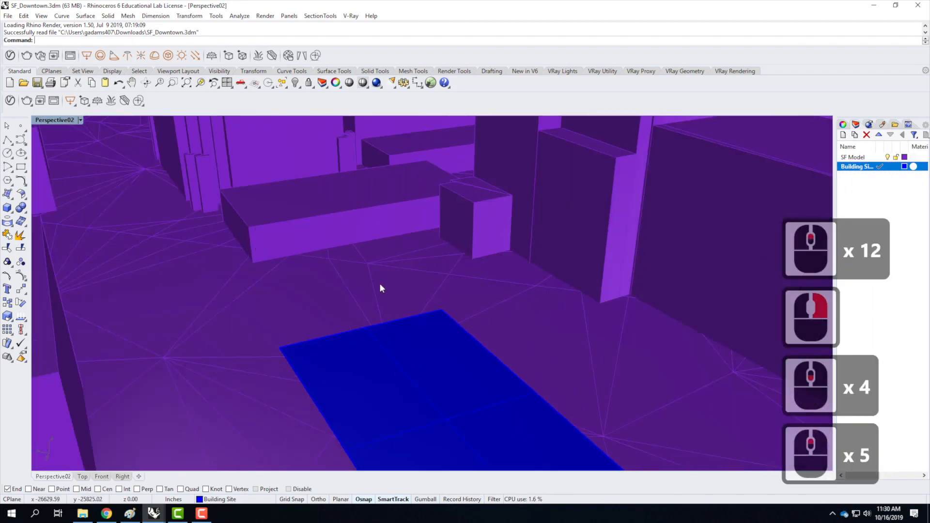
pyautogui.scroll(-5, 378, 247)
pyautogui.scroll(3, 431, 381)
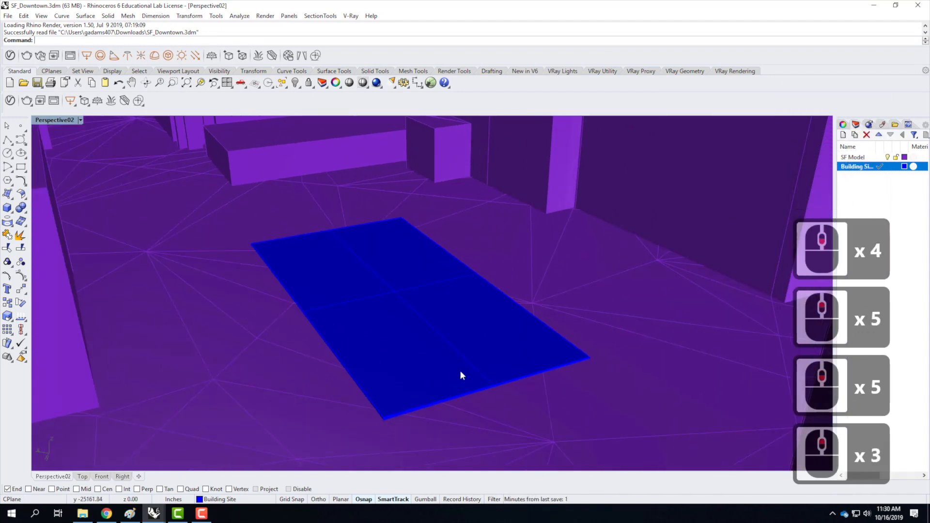
pyautogui.scroll(-6, 493, 363)
pyautogui.scroll(-10, 493, 364)
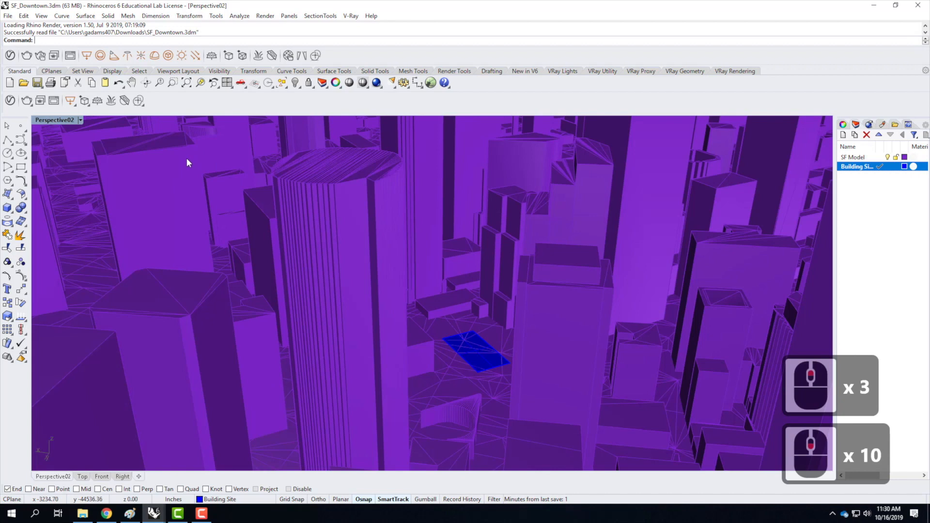
# View the building site from the saved views Perspective01 and Perspective02.
pyautogui.click(81, 120)
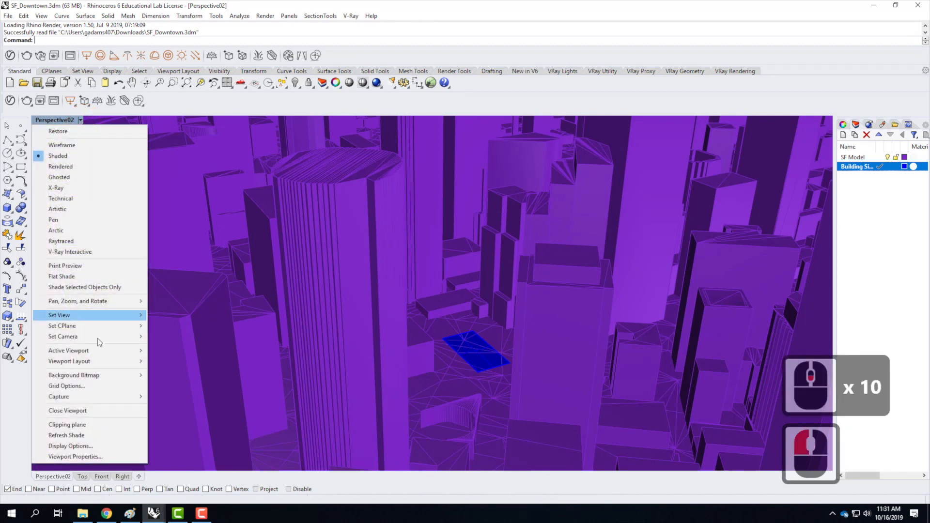
pyautogui.moveTo(98, 319)
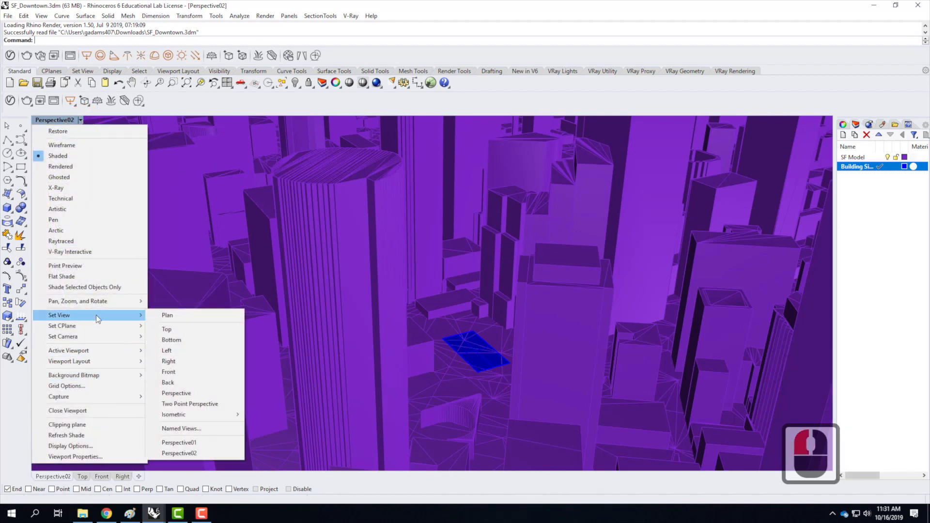
pyautogui.click(191, 442)
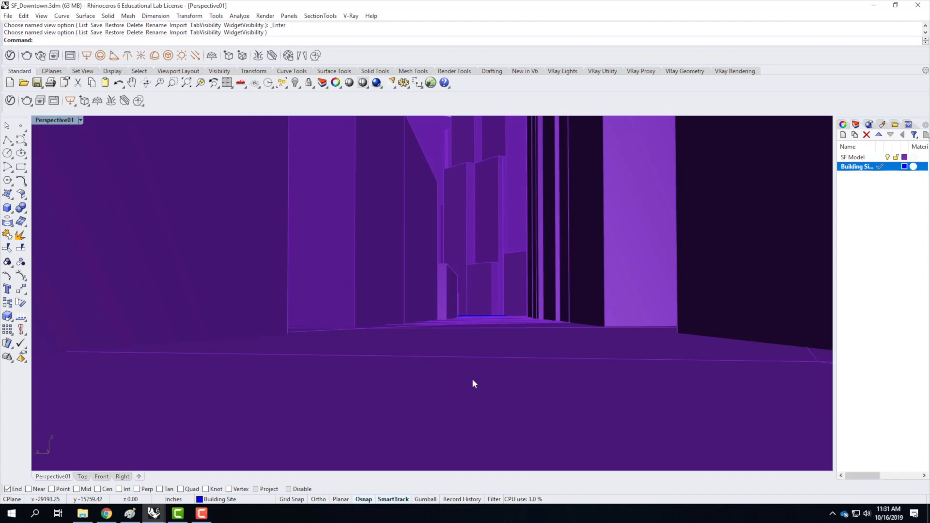
pyautogui.click(81, 119)
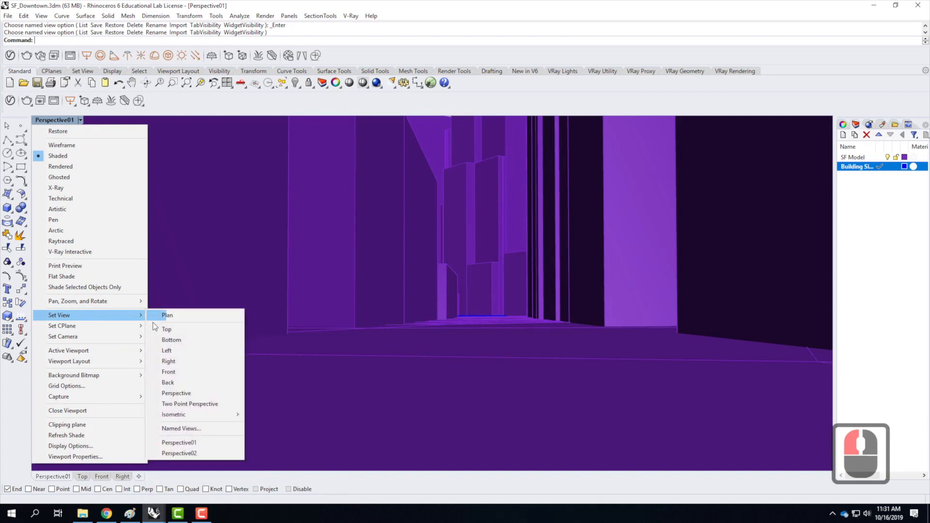
pyautogui.click(185, 442)
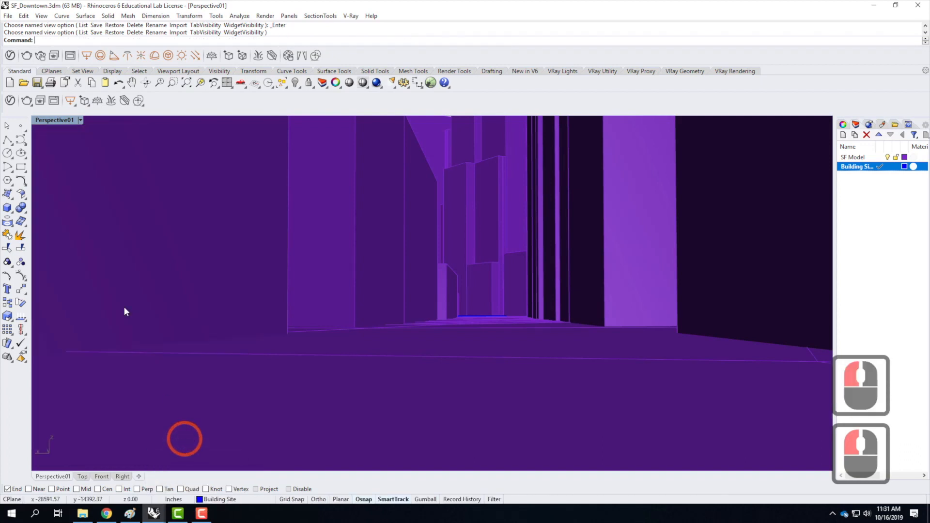
pyautogui.click(78, 122)
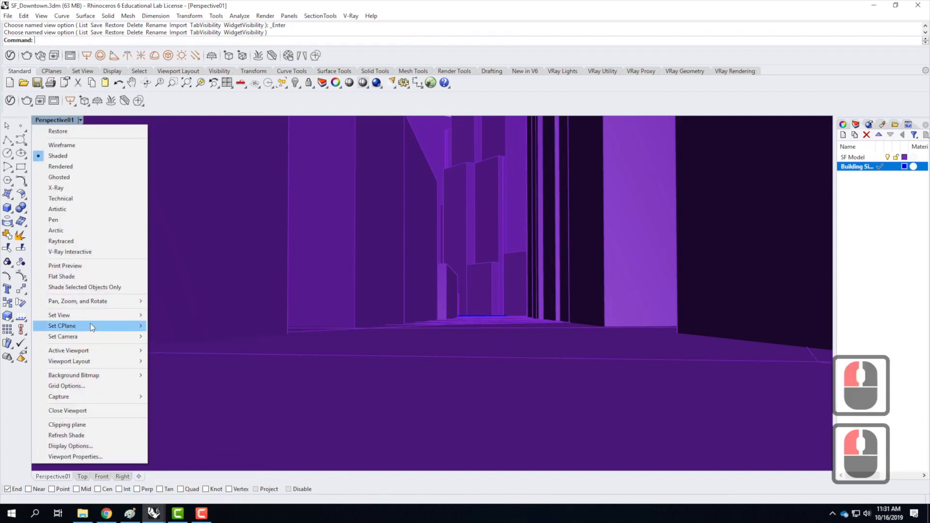
pyautogui.moveTo(89, 315)
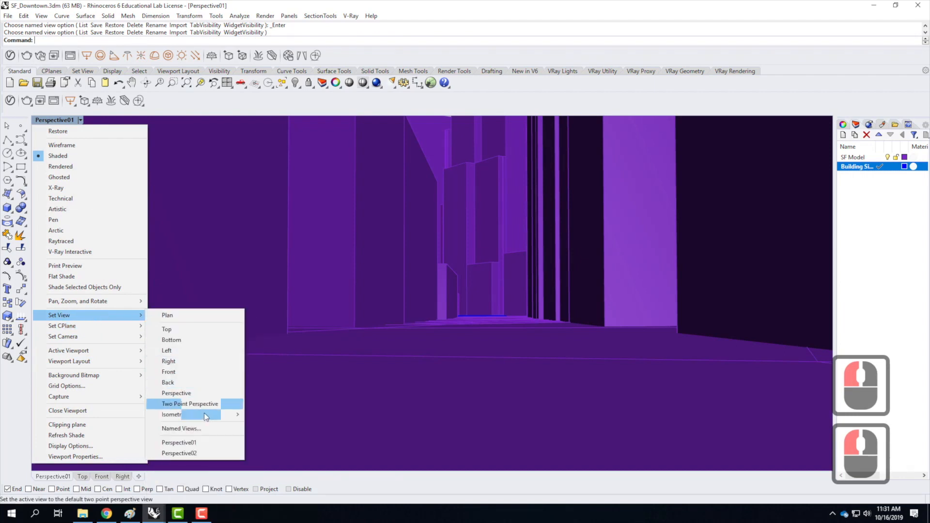
pyautogui.click(189, 453)
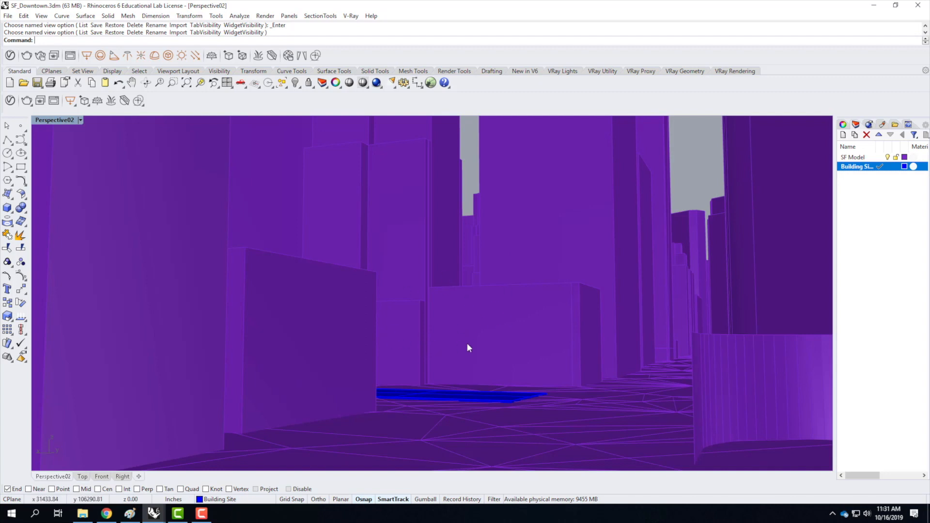
# Start inserting a block and choose F2019_skyscraper.3dm from the Ex215 - Sun and Sky Systems folder under Live - A136 Exercises.
pyautogui.click(9, 16)
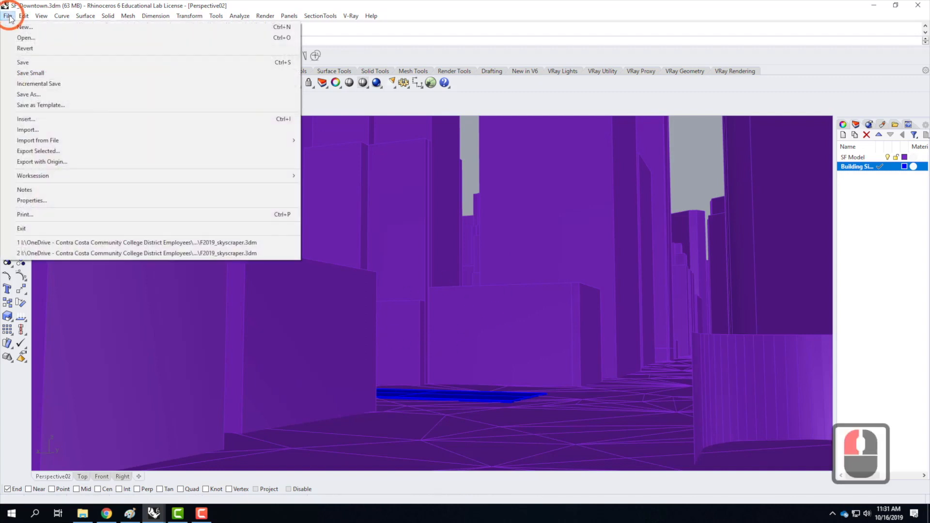
pyautogui.moveTo(22, 19)
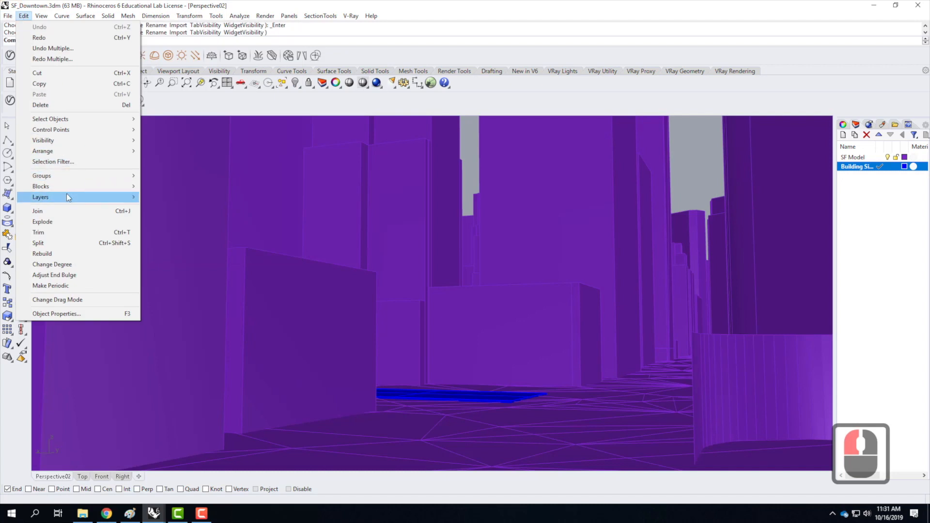
pyautogui.moveTo(68, 189)
pyautogui.click(191, 197)
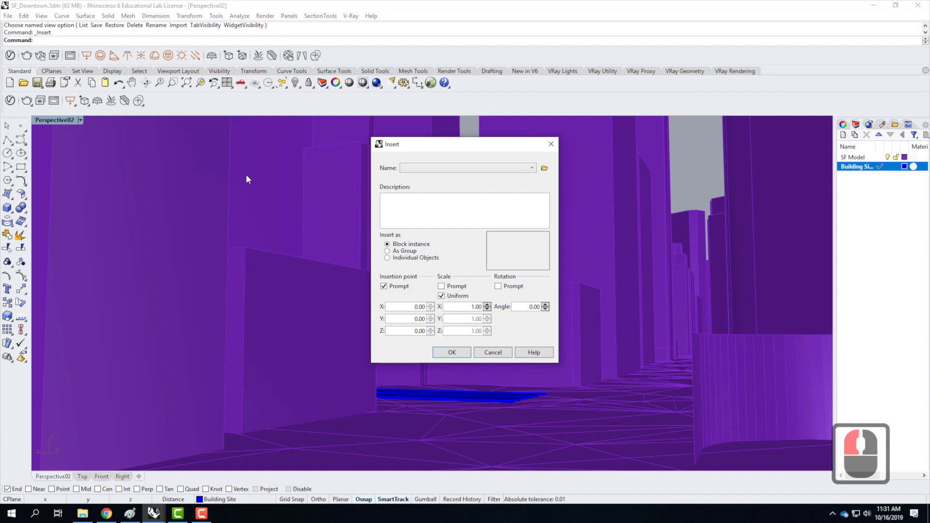
pyautogui.click(545, 169)
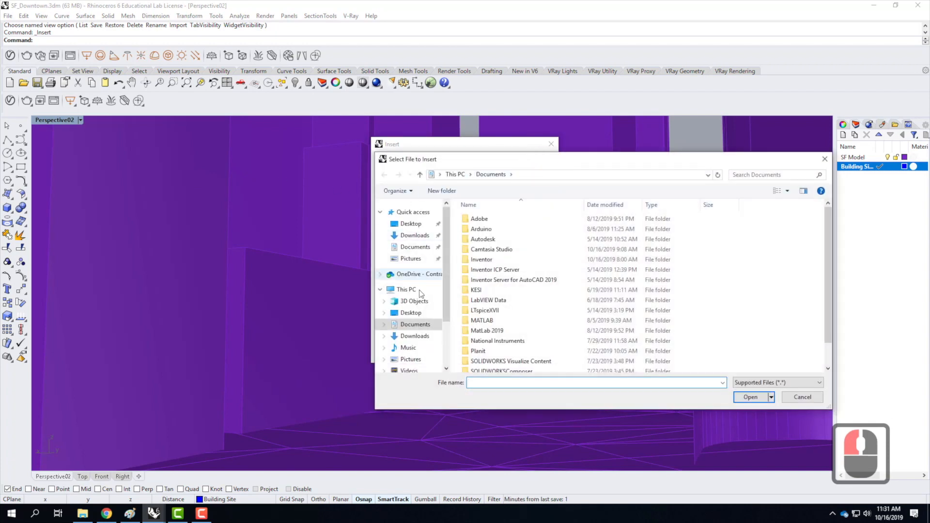
pyautogui.click(409, 274)
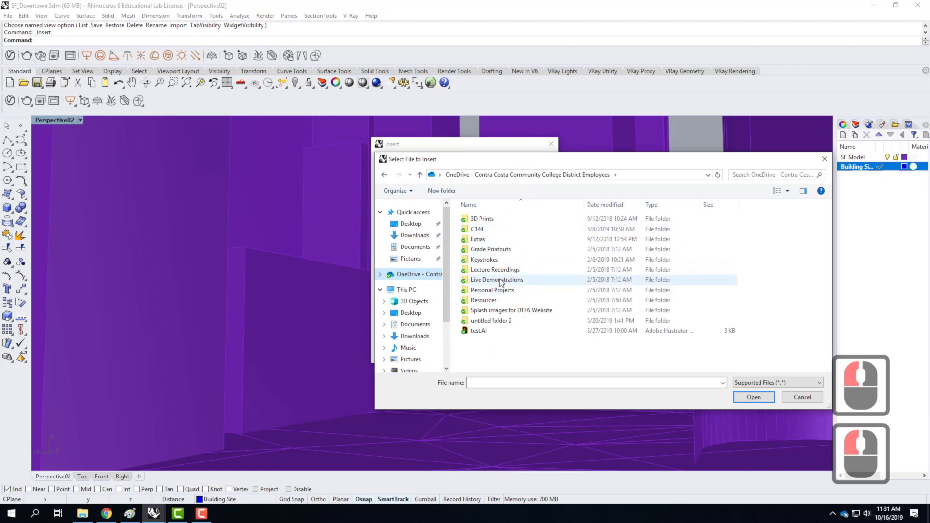
pyautogui.doubleClick(500, 282)
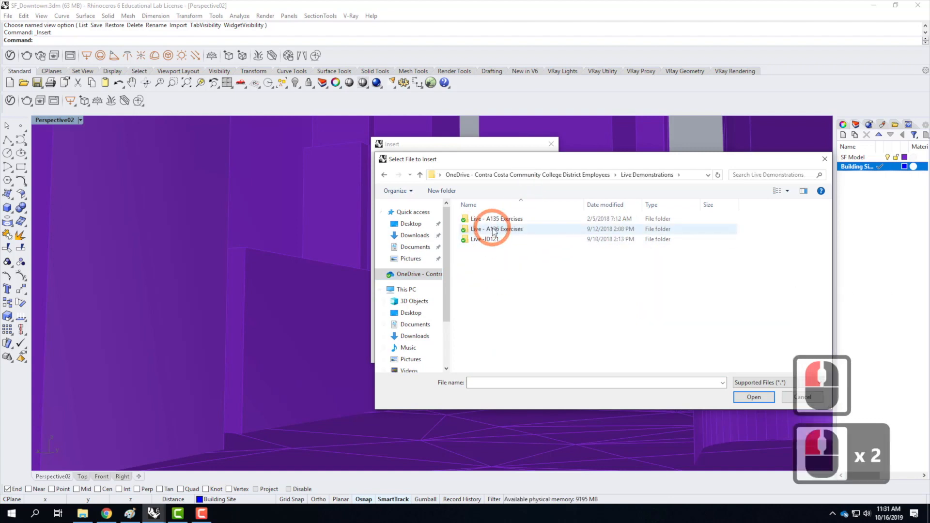
pyautogui.doubleClick(494, 230)
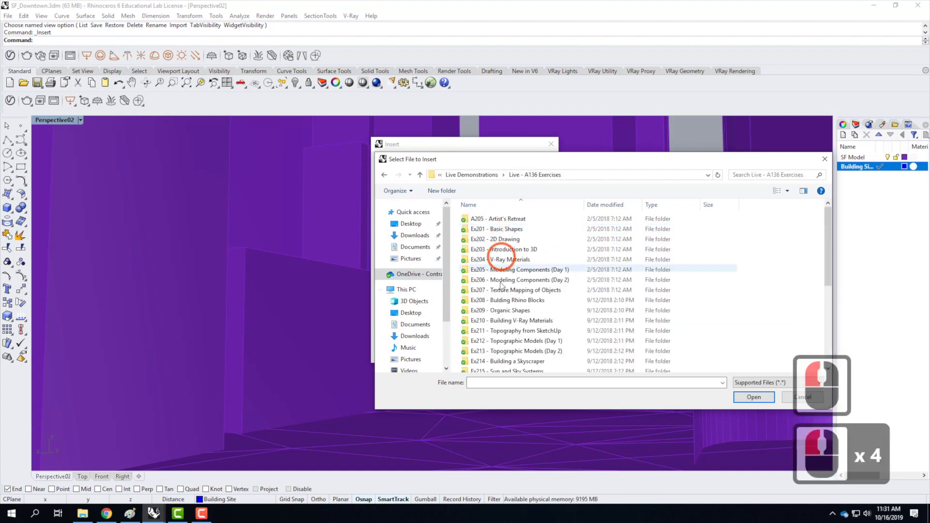
pyautogui.doubleClick(496, 372)
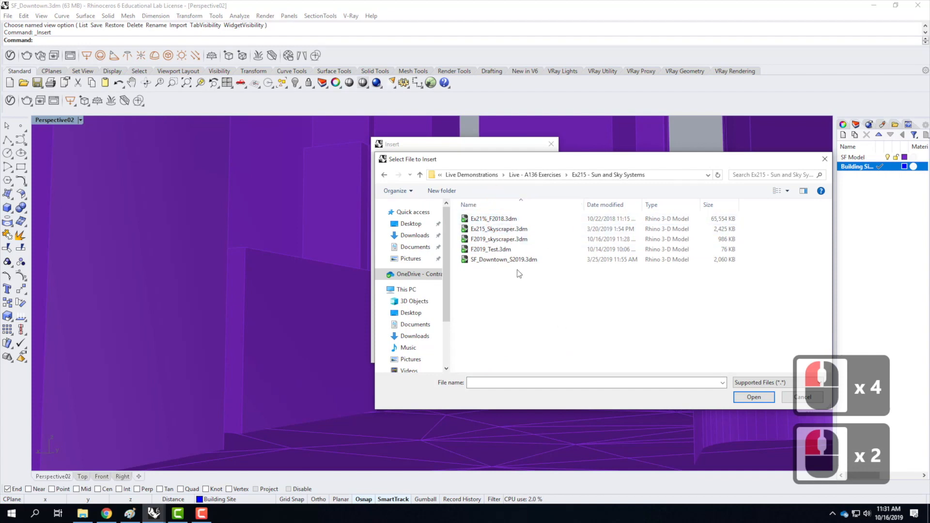
pyautogui.doubleClick(507, 240)
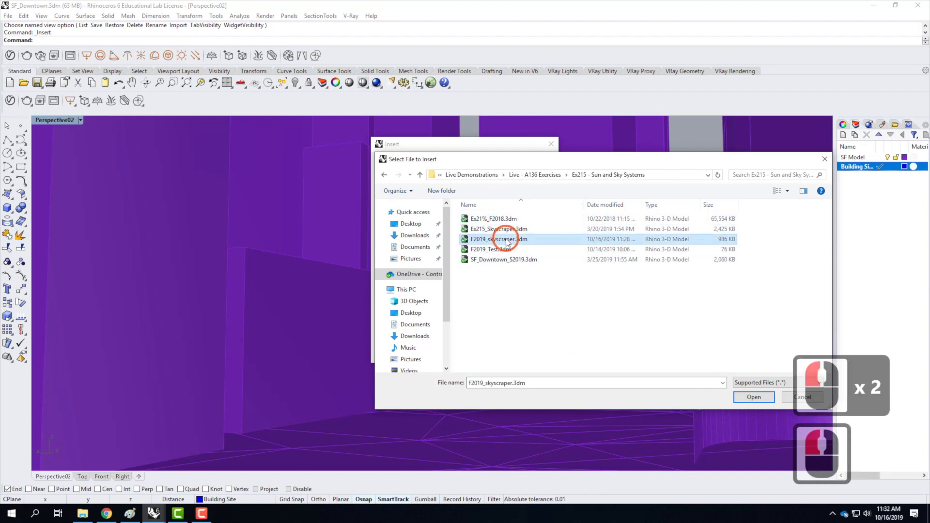
pyautogui.click(754, 396)
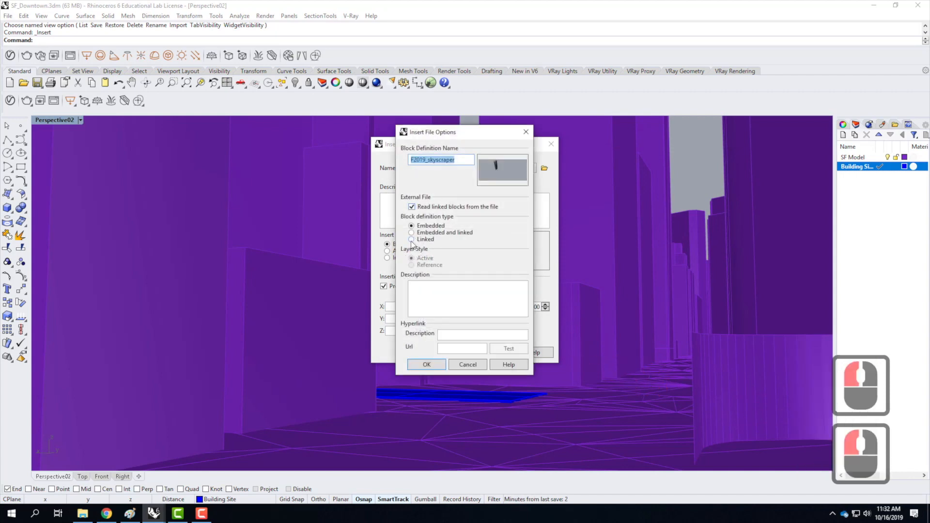
# Set the skyscraper's block definition type to Linked with Reference layer style, and insert it as a block instance with a prompted insertion point.
pyautogui.click(411, 239)
pyautogui.click(423, 264)
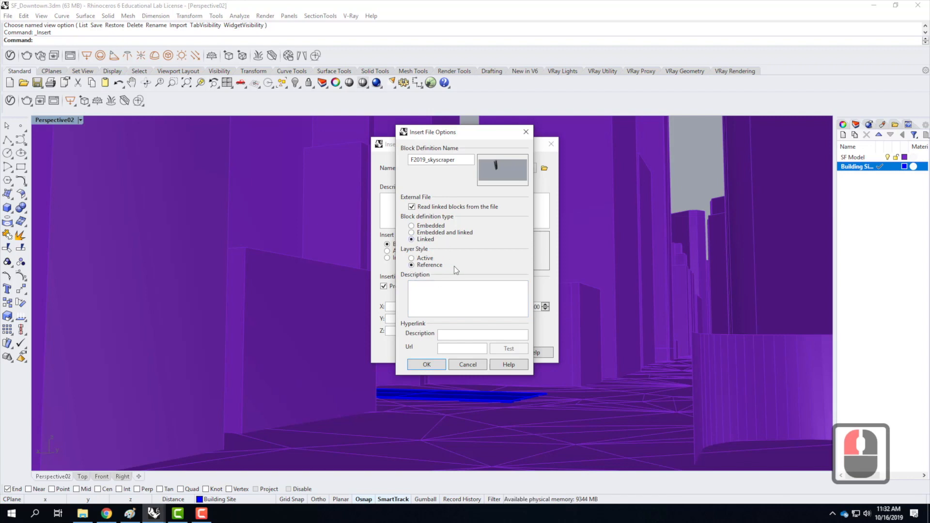
pyautogui.click(435, 364)
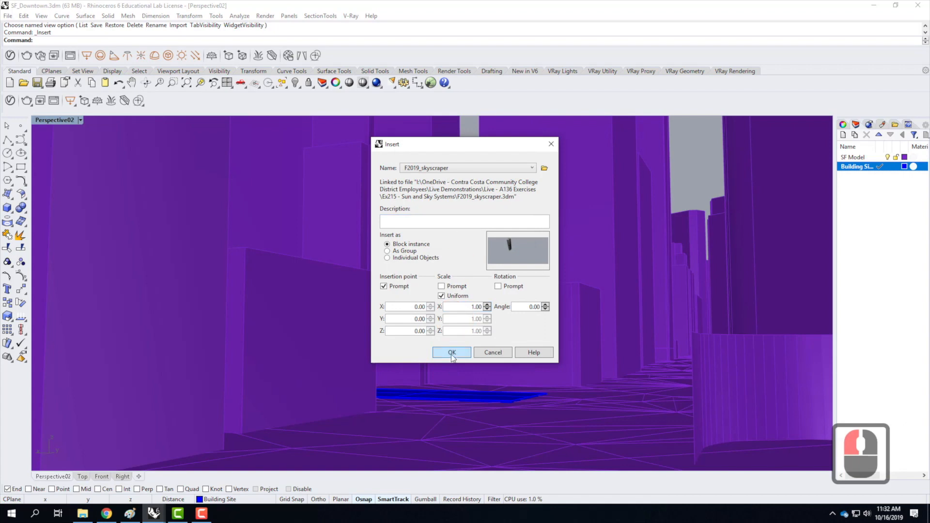
pyautogui.click(452, 353)
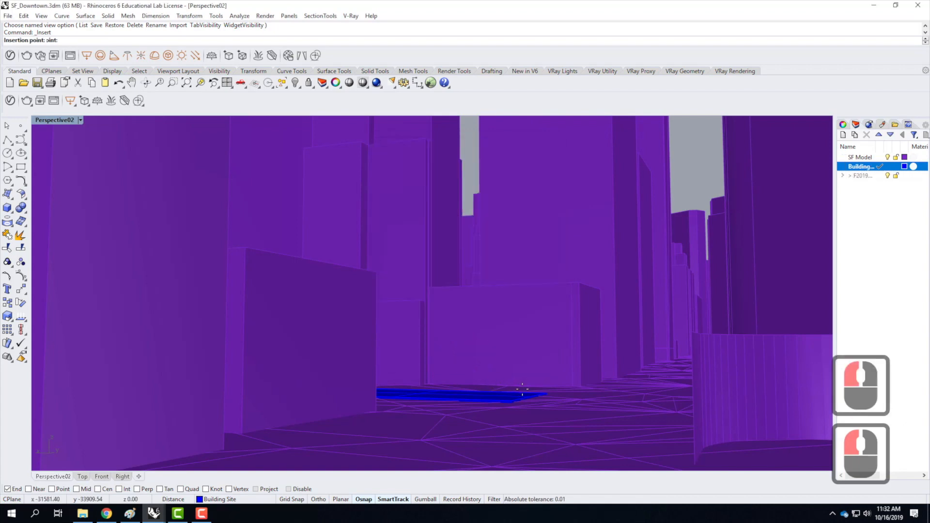
# Place the skyscraper block with its insertion point on an end corner of the blue building site surface.
pyautogui.scroll(5, 518, 404)
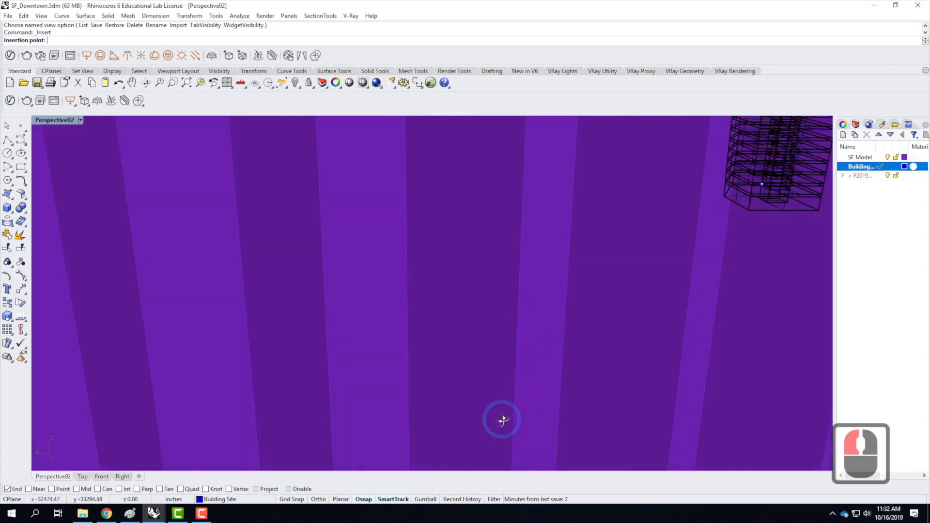
pyautogui.scroll(-10, 504, 420)
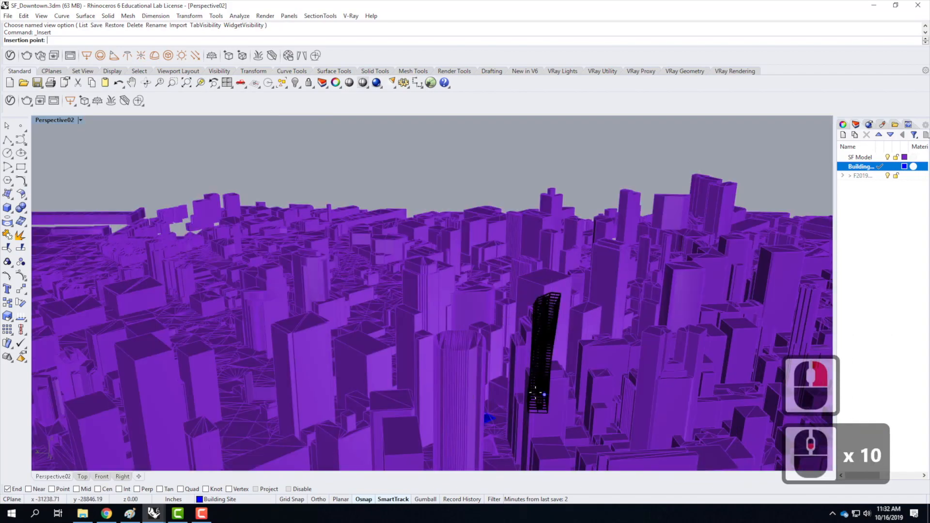
pyautogui.scroll(6, 536, 393)
pyautogui.scroll(-2, 374, 438)
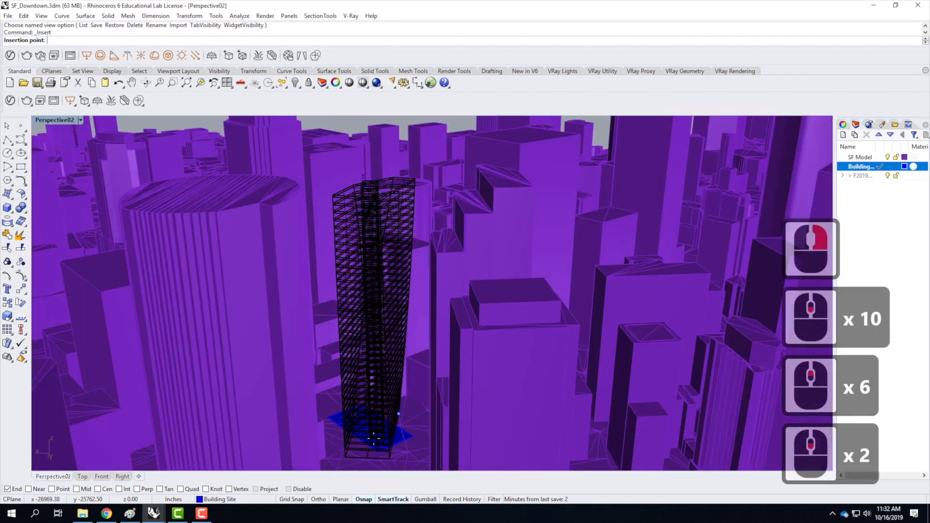
pyautogui.scroll(5, 373, 438)
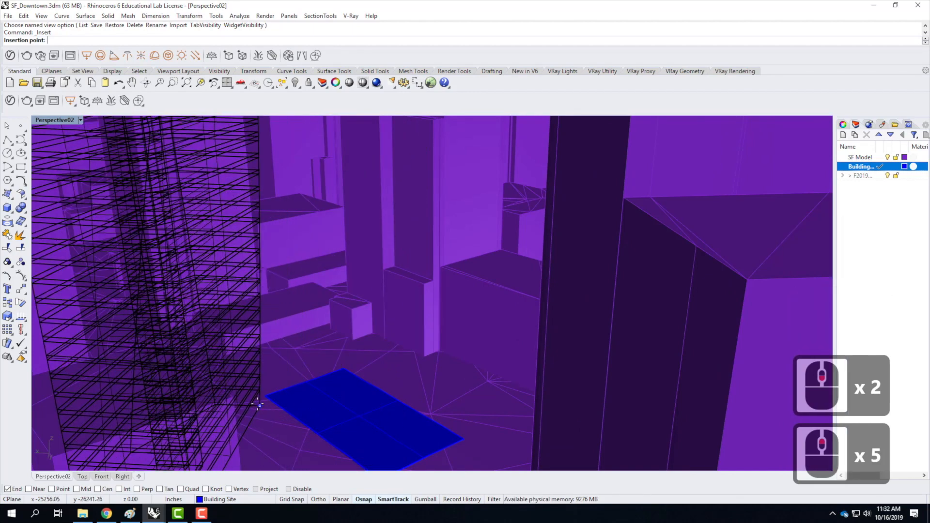
pyautogui.click(344, 369)
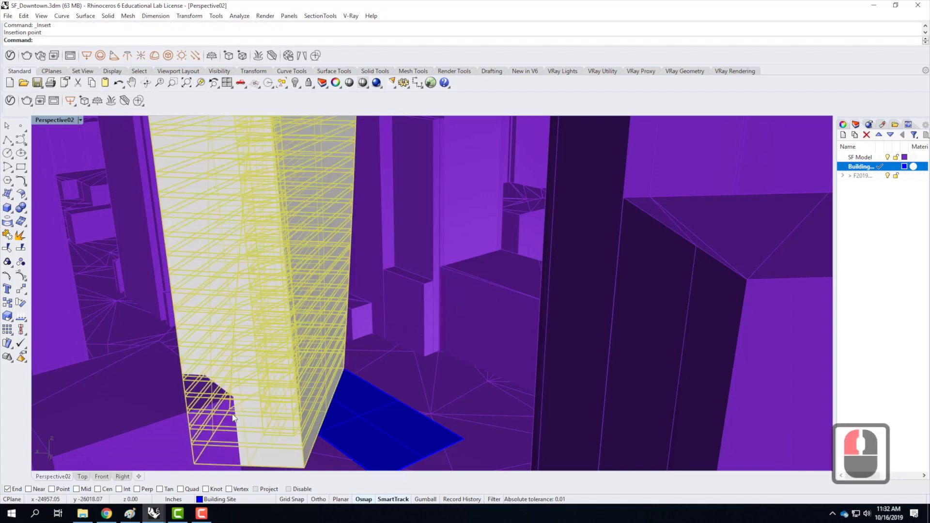
# Rotate the skyscraper about the shared corner, using its base edge and the adjacent site corner as references, to align it with the site edge.
pyautogui.write('rotate')
pyautogui.press('Return')
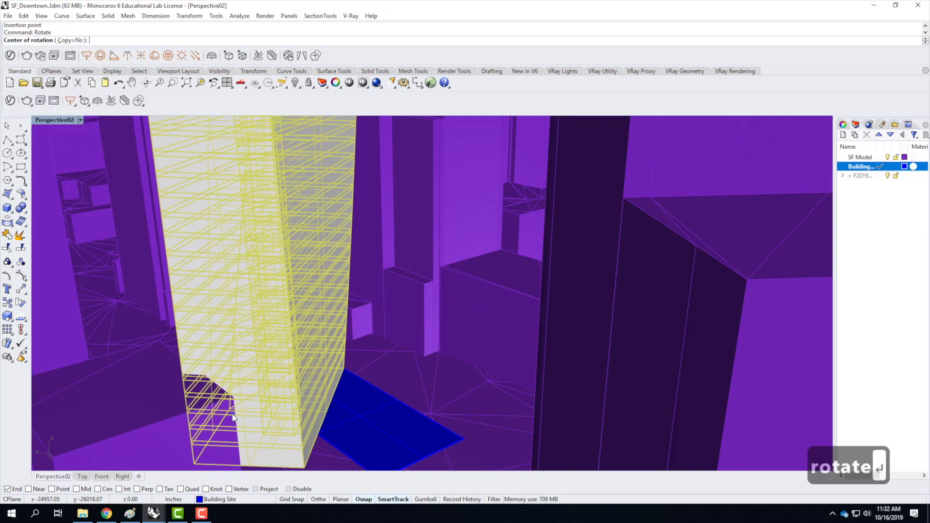
pyautogui.click(343, 367)
pyautogui.scroll(-2, 342, 367)
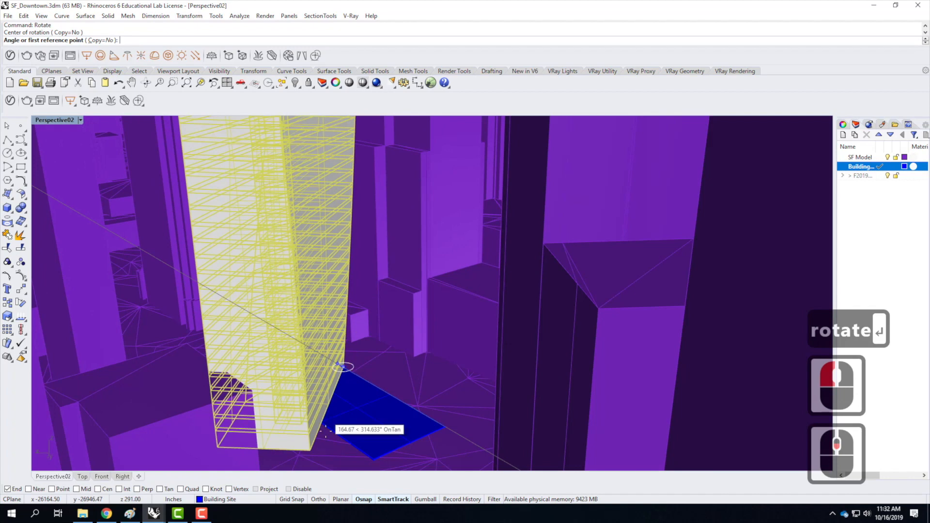
pyautogui.click(306, 455)
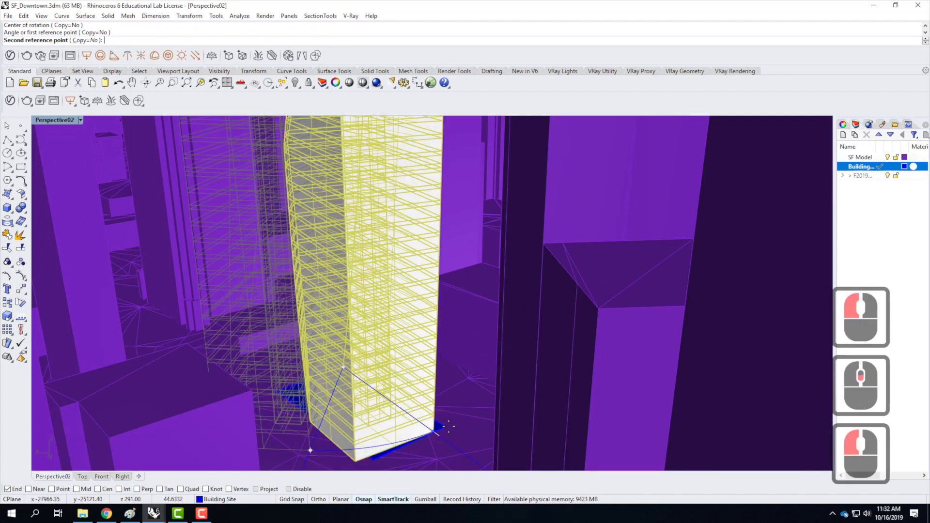
pyautogui.click(450, 421)
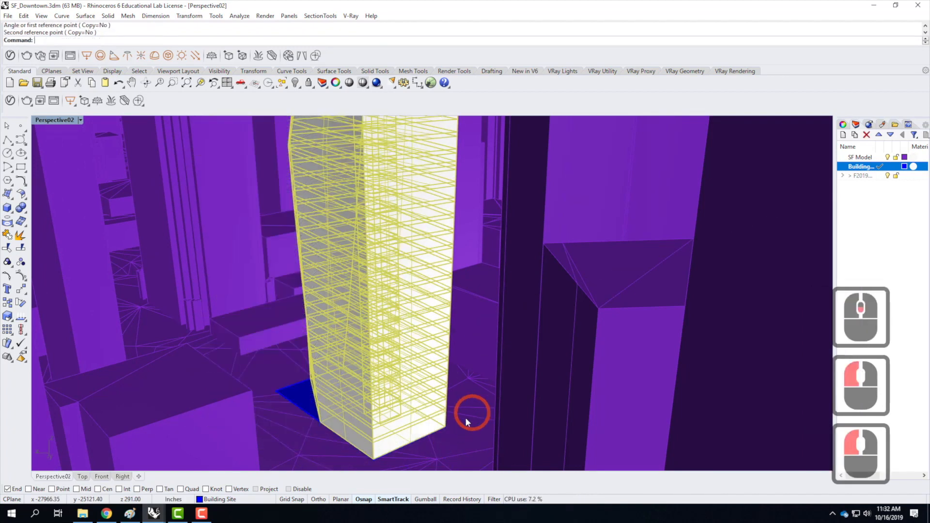
# Move the skyscraper from its base corner on the site corner to the diagonally opposite corner of the building site.
pyautogui.scroll(-2, 263, 388)
pyautogui.moveTo(263, 388); pyautogui.dragTo(362, 398, button='right')
pyautogui.scroll(-4, 368, 401)
pyautogui.moveTo(300, 295); pyautogui.dragTo(382, 335, button='right')
pyautogui.scroll(-4, 405, 376)
pyautogui.scroll(3, 382, 336)
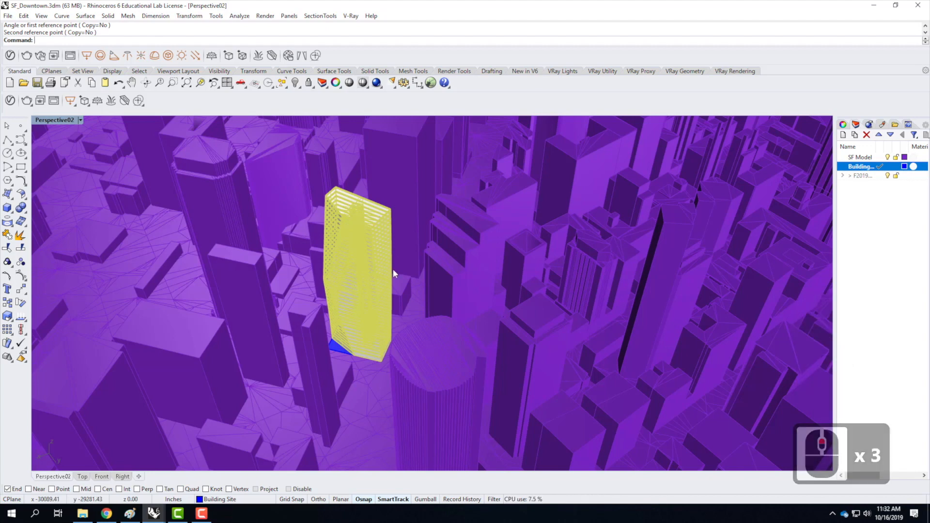
pyautogui.scroll(2, 387, 350)
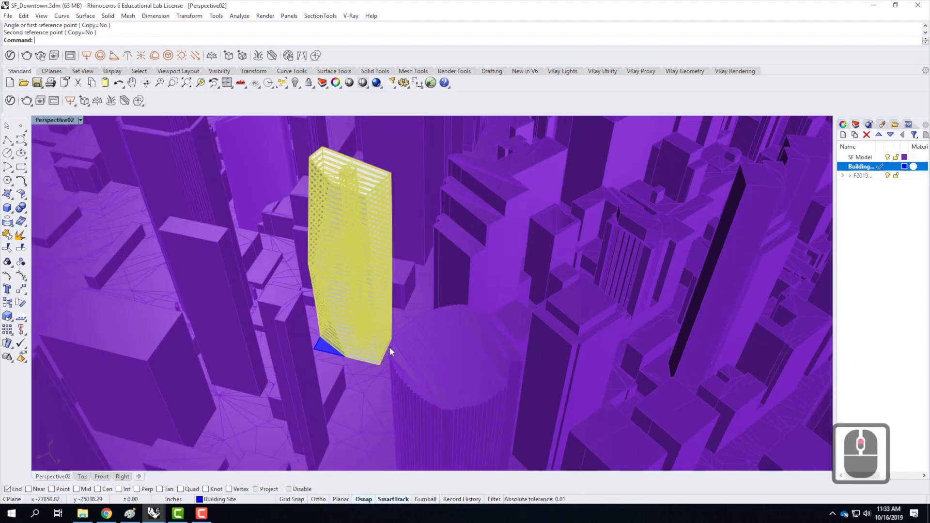
pyautogui.scroll(2, 391, 324)
pyautogui.scroll(4, 402, 346)
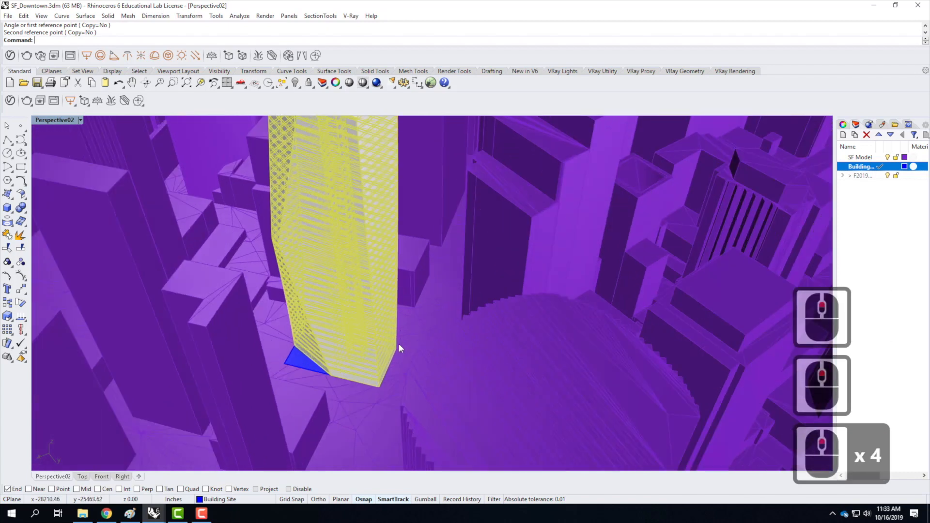
pyautogui.write('move')
pyautogui.press('Return')
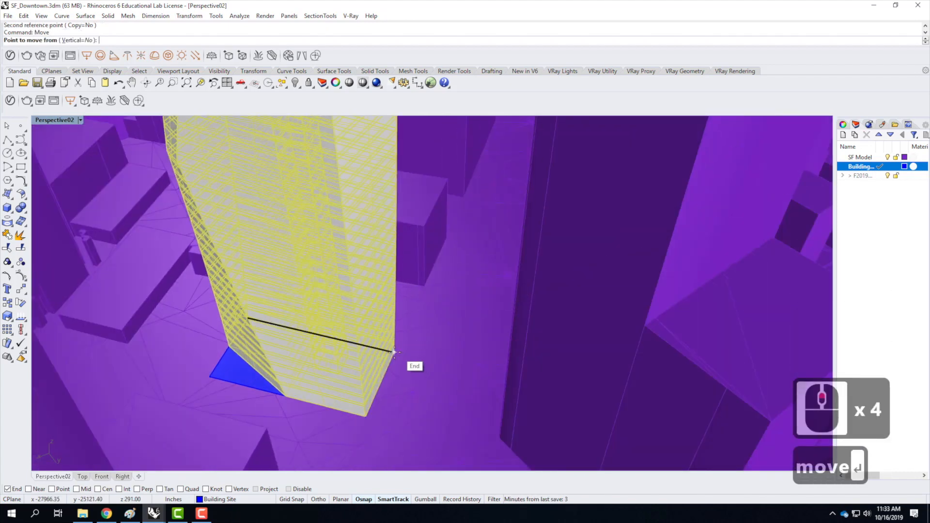
pyautogui.click(394, 352)
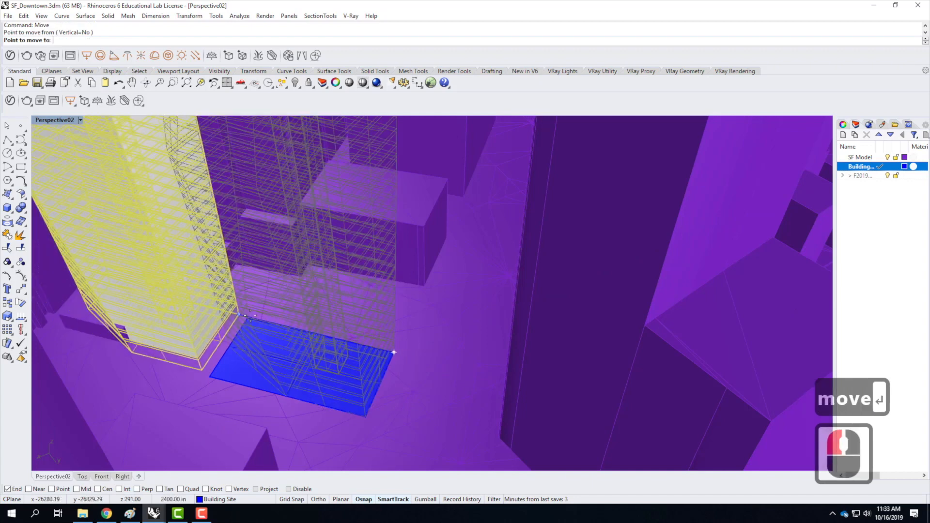
pyautogui.click(209, 374)
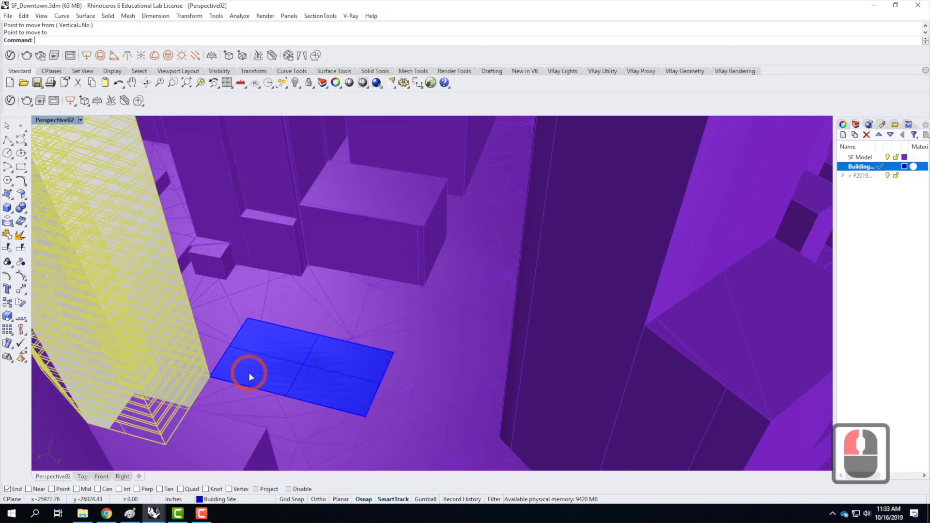
# Rotate the skyscraper 180 degrees about the site corner it touches, turning it onto the building site.
pyautogui.write('rotate')
pyautogui.press('Return')
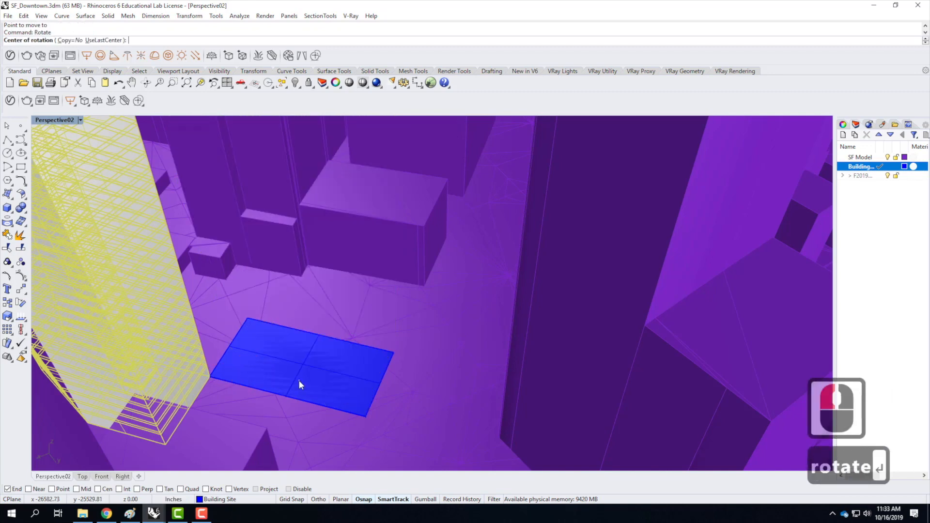
pyautogui.click(210, 375)
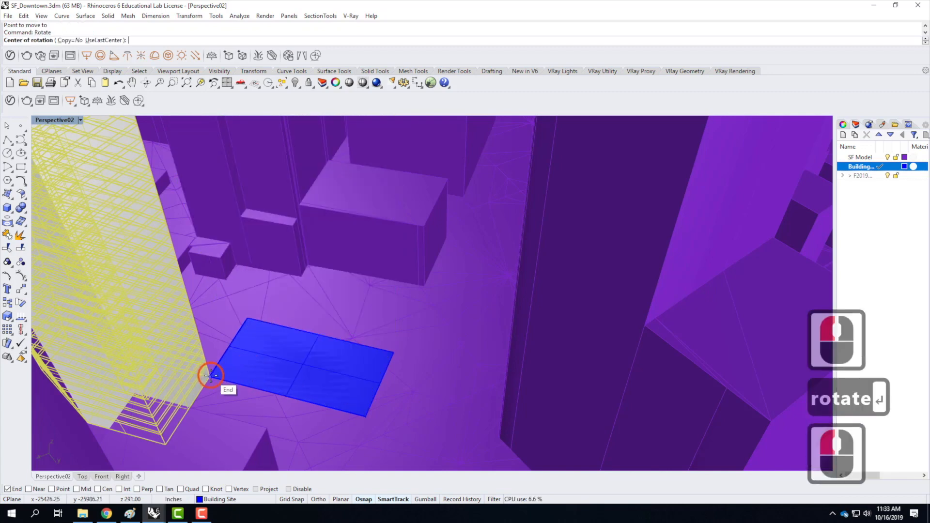
pyautogui.write('180')
pyautogui.press('Return')
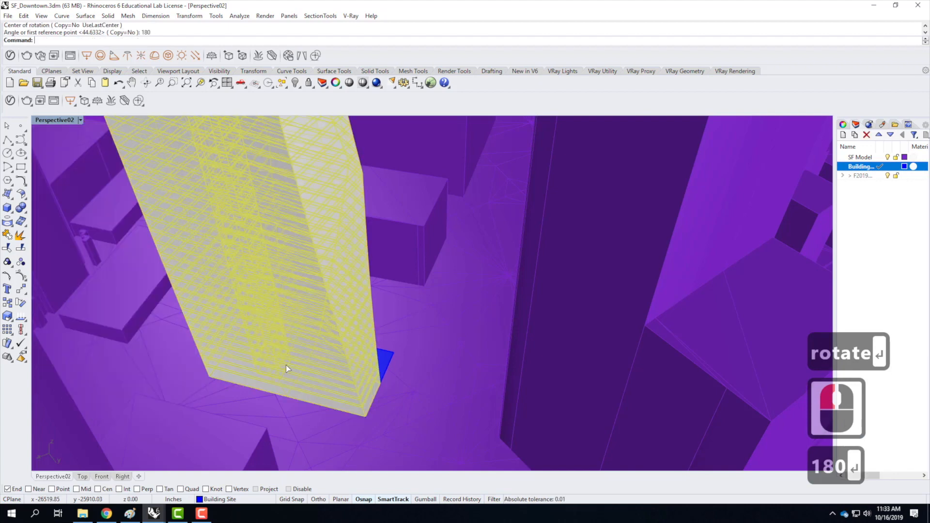
# Examine how the rotated skyscraper sits on the building site and among the surrounding downtown buildings.
pyautogui.click(382, 369)
pyautogui.scroll(-3, 383, 368)
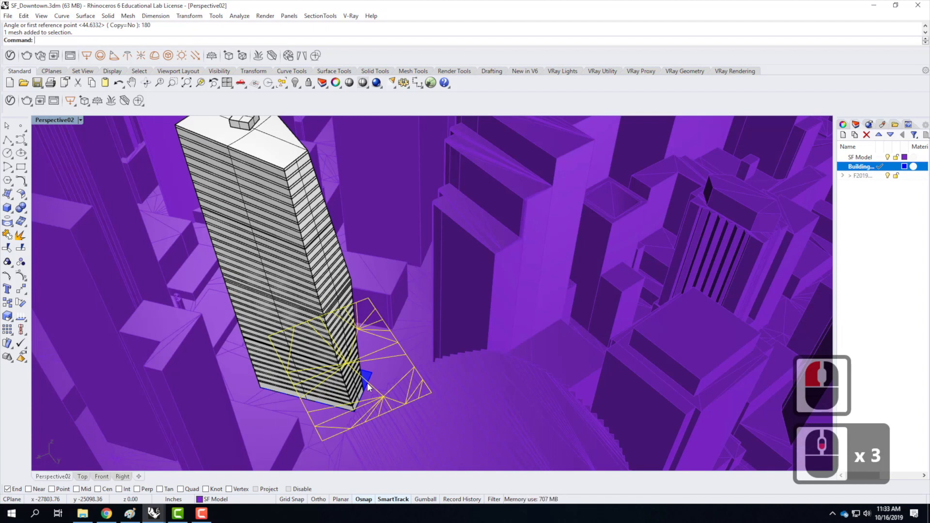
pyautogui.press('Escape')
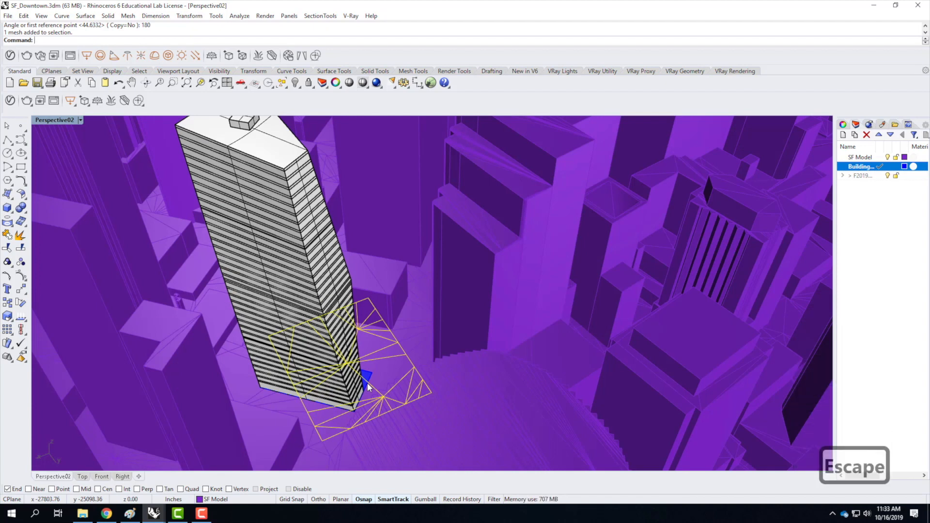
pyautogui.press('Escape')
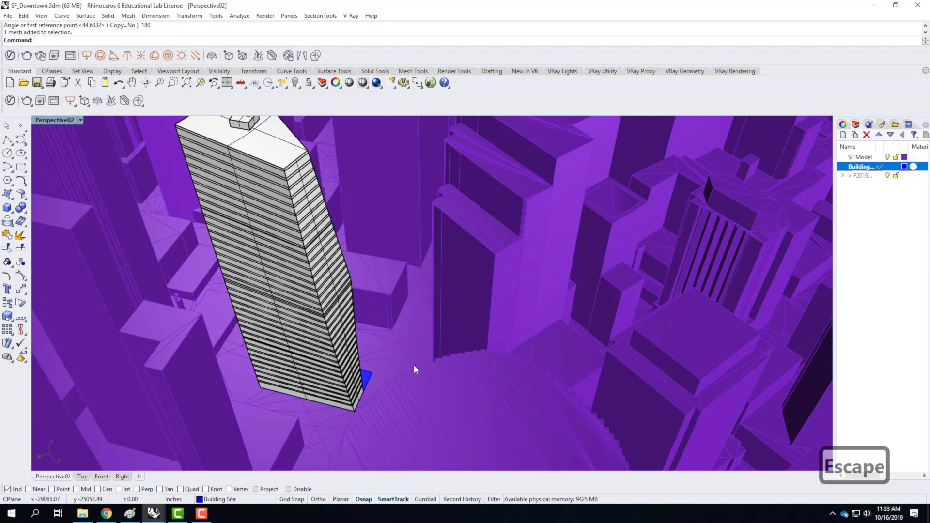
pyautogui.moveTo(364, 324); pyautogui.dragTo(494, 361, button='right')
pyautogui.scroll(-2, 406, 312)
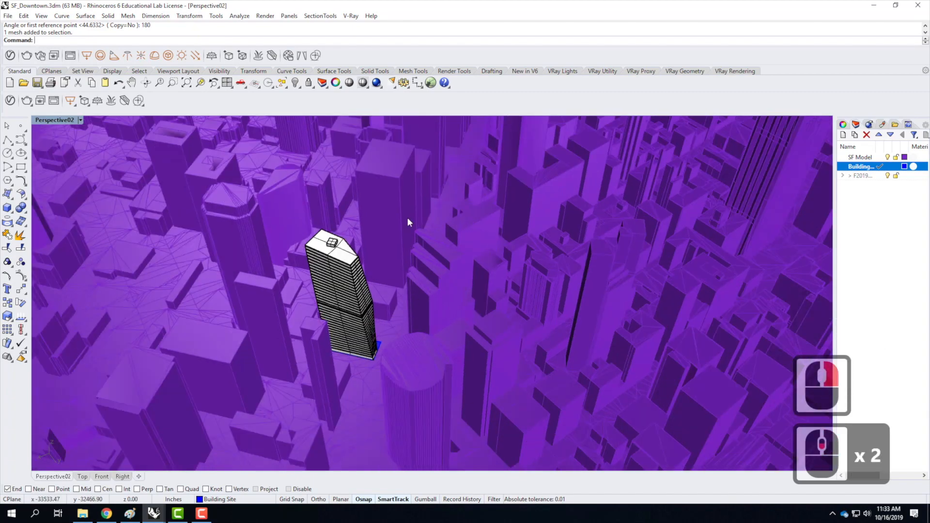
pyautogui.scroll(-3, 408, 225)
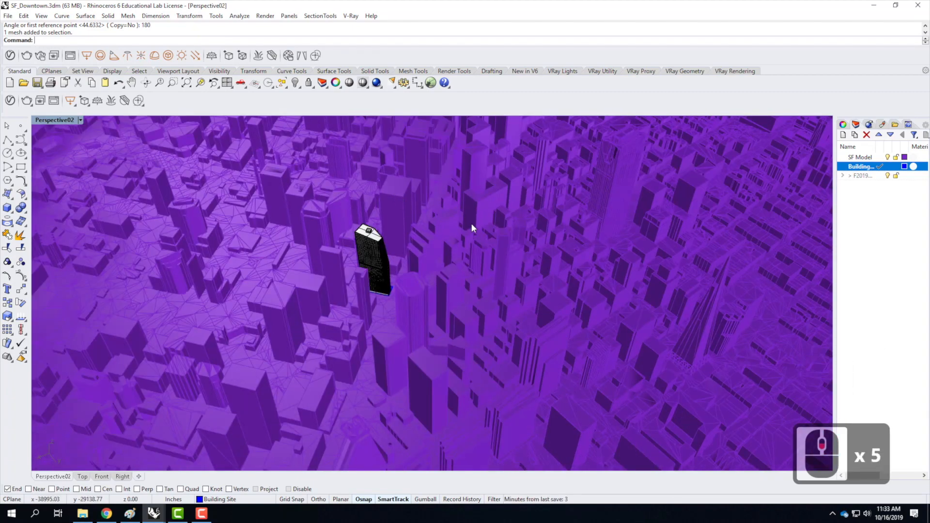
# Add the Porcelain A01 White 10cm material from the V-Ray Ceramic & Porcelain library to the scene materials.
pyautogui.click(10, 100)
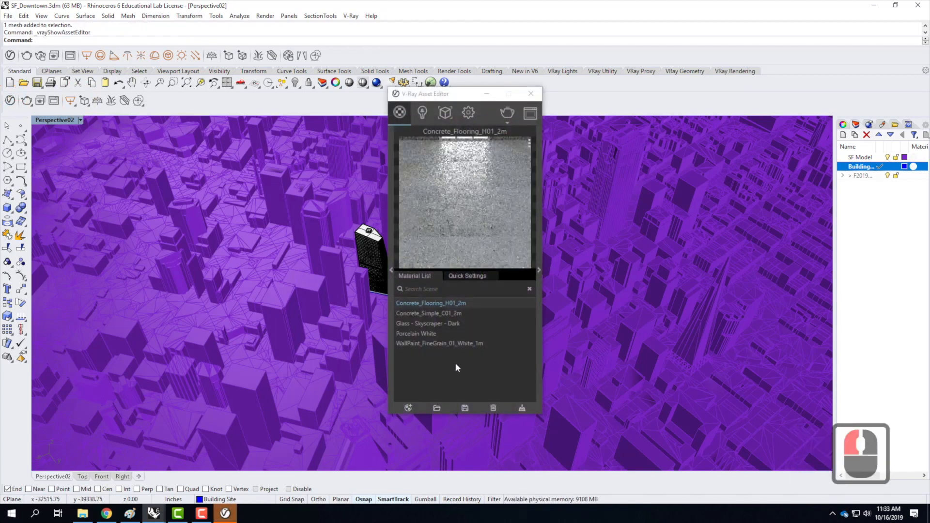
pyautogui.click(417, 334)
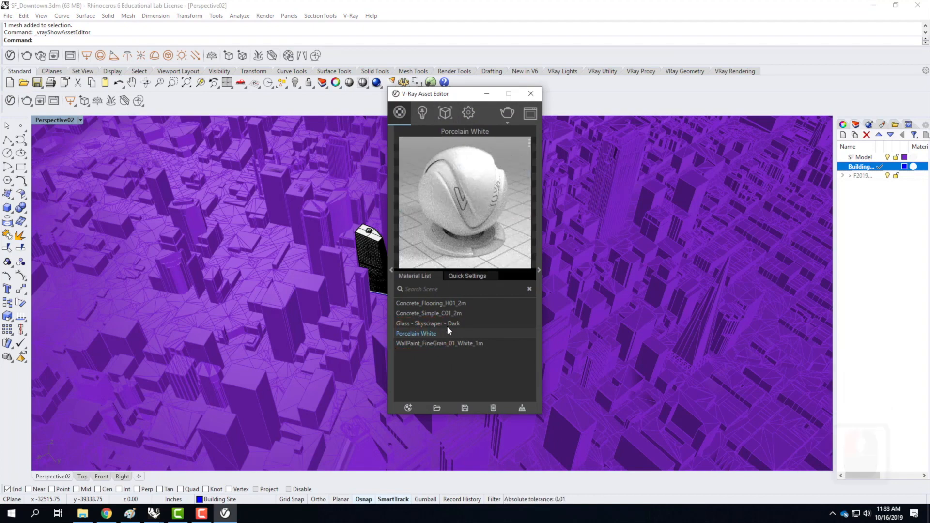
pyautogui.click(391, 270)
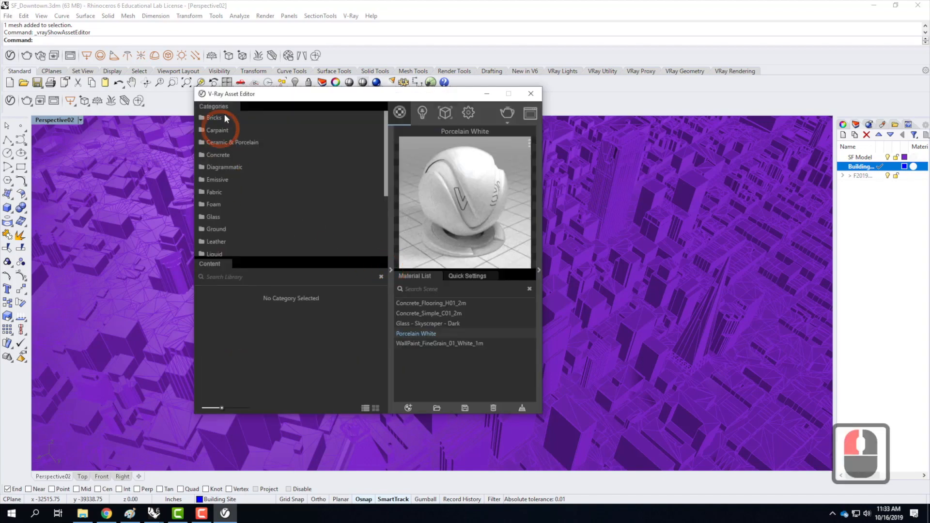
pyautogui.scroll(-2, 244, 237)
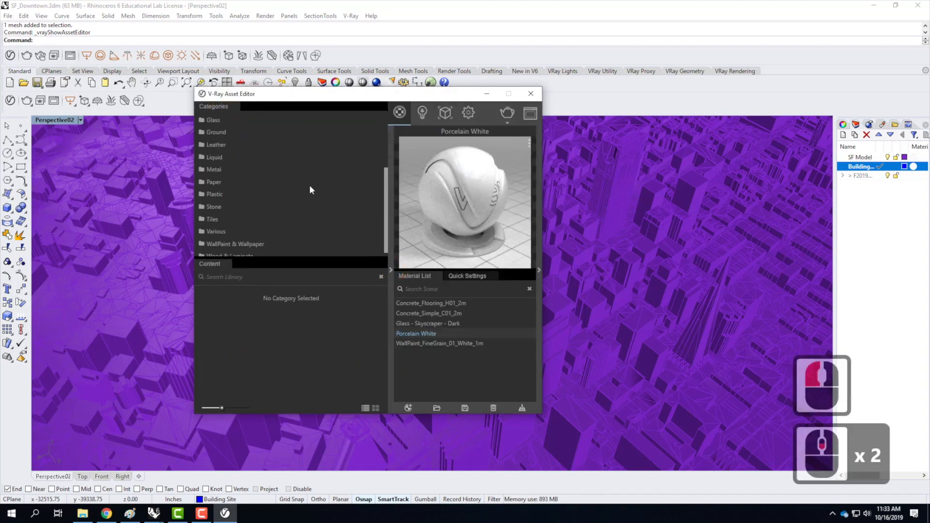
pyautogui.scroll(4, 311, 189)
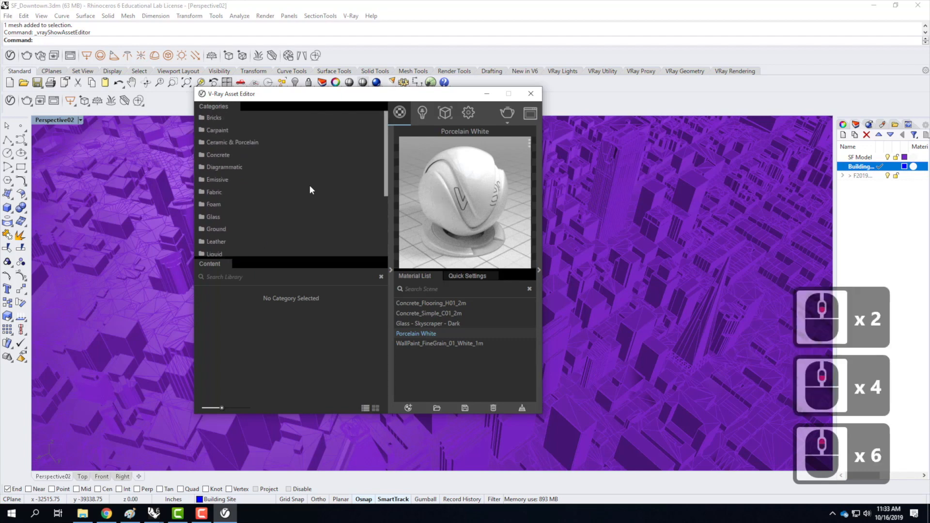
pyautogui.click(237, 143)
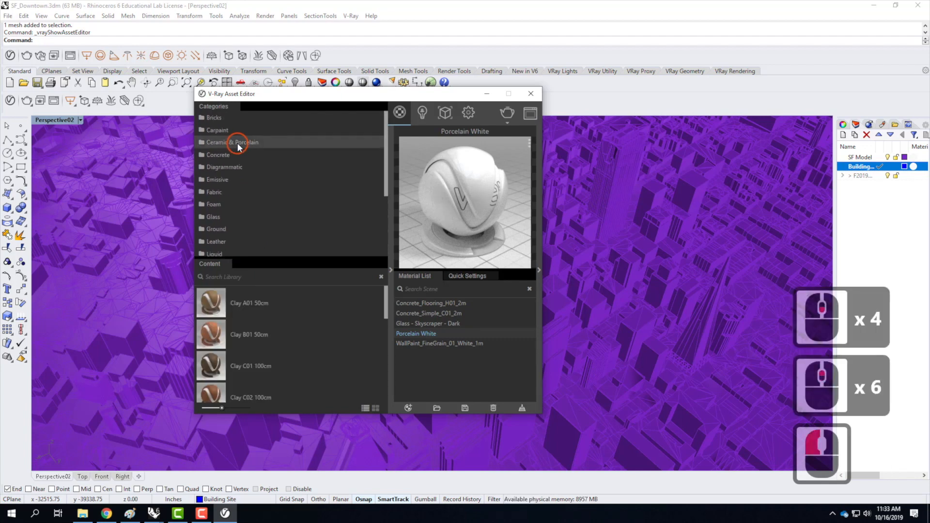
pyautogui.scroll(-3, 304, 318)
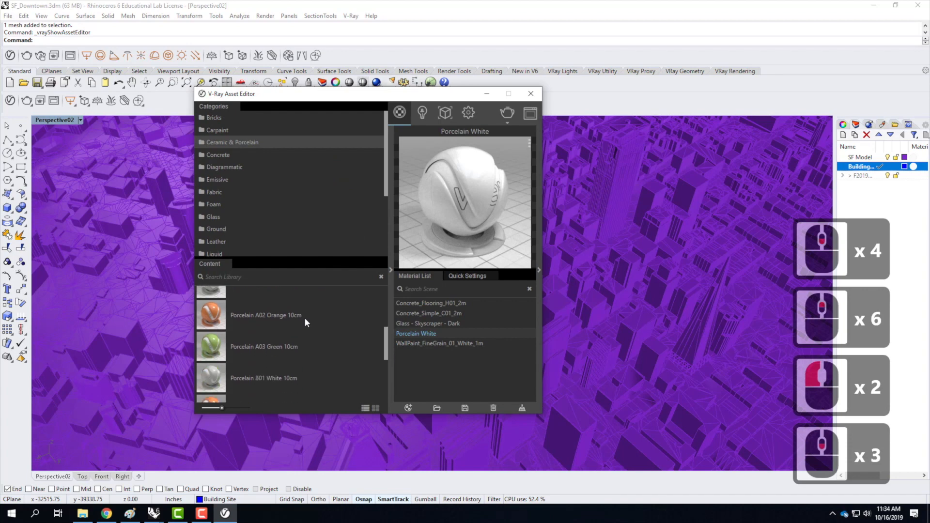
pyautogui.scroll(1, 304, 318)
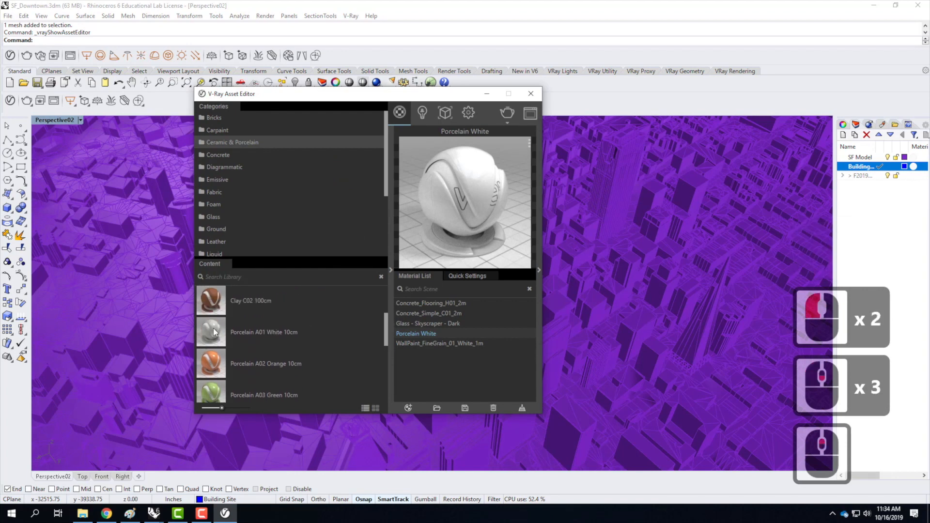
pyautogui.click(215, 332)
pyautogui.moveTo(212, 335); pyautogui.dragTo(431, 334)
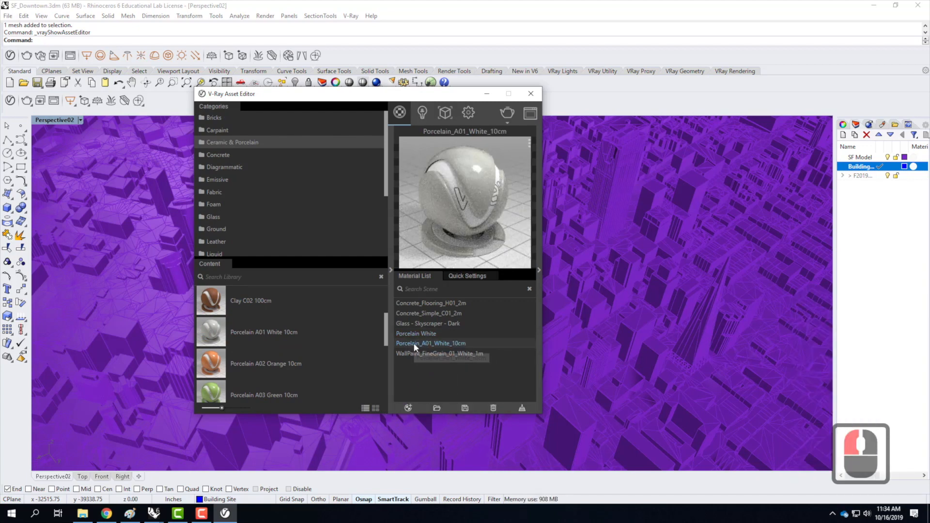
# Apply the Porcelain_A01_White_10cm material to the SF Model layer.
pyautogui.rightClick(414, 347)
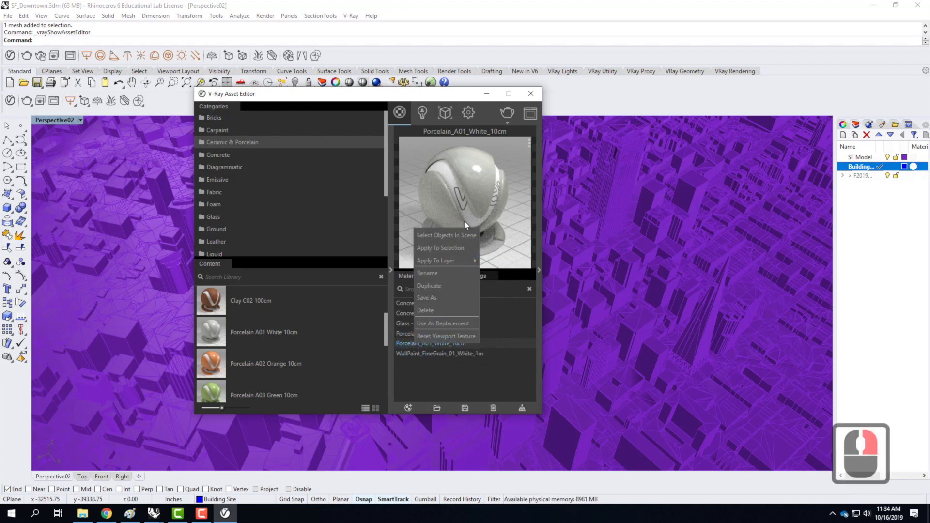
pyautogui.moveTo(440, 260)
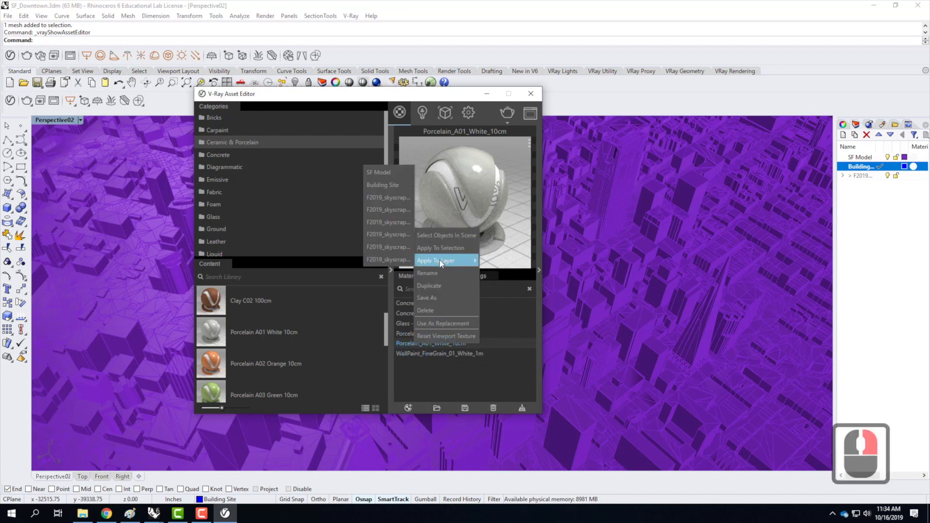
pyautogui.click(387, 174)
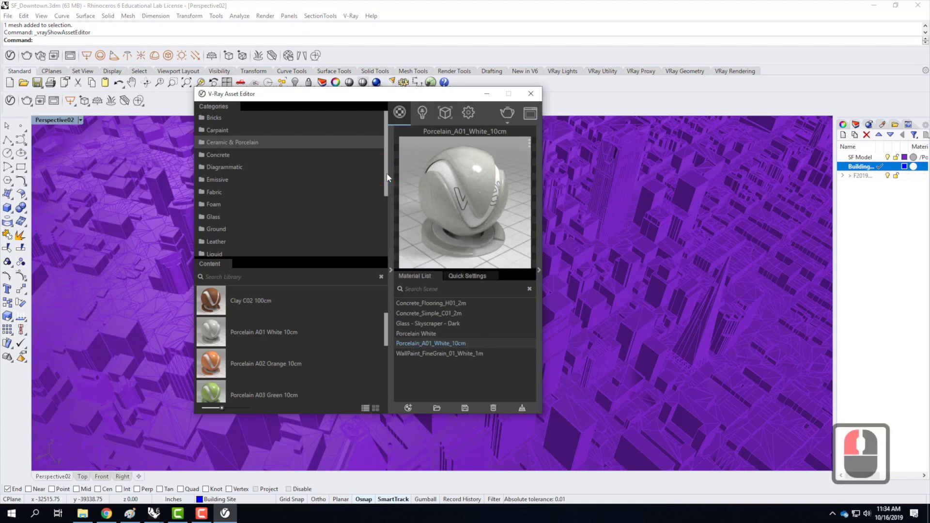
# Apply the Porcelain_A01_White_10cm material to the Building Site layer and close the V-Ray Asset Editor.
pyautogui.rightClick(426, 342)
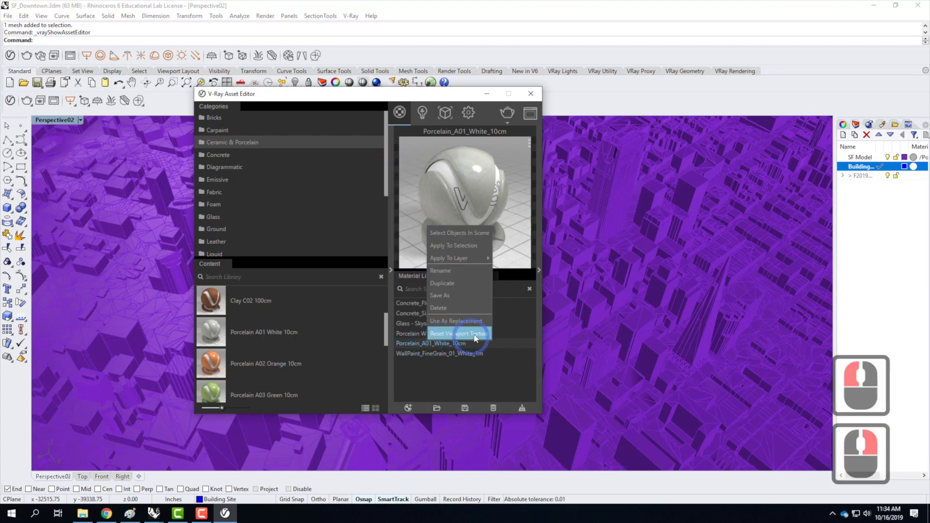
pyautogui.moveTo(464, 261)
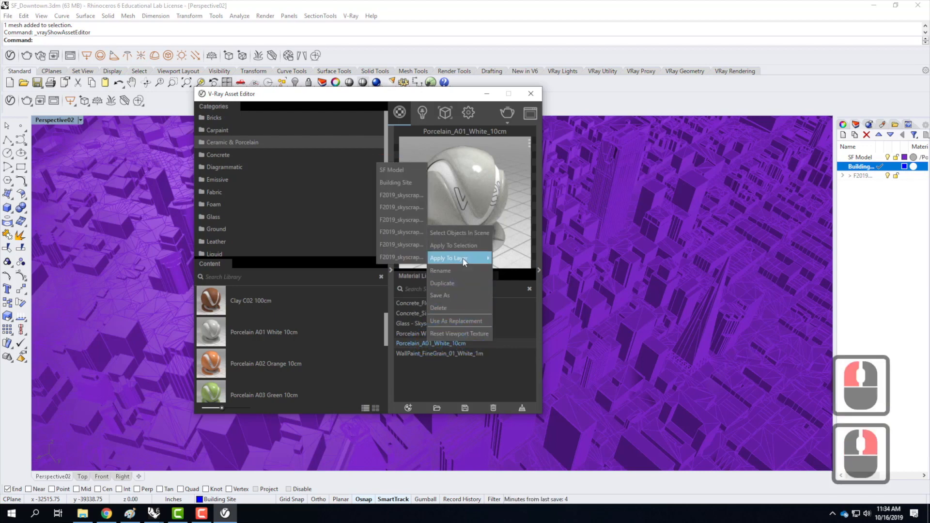
pyautogui.click(395, 184)
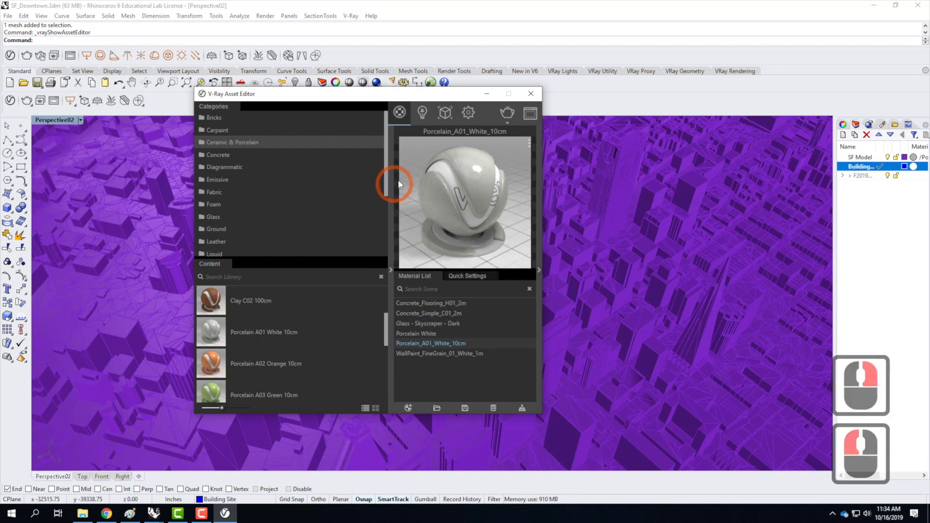
pyautogui.click(532, 95)
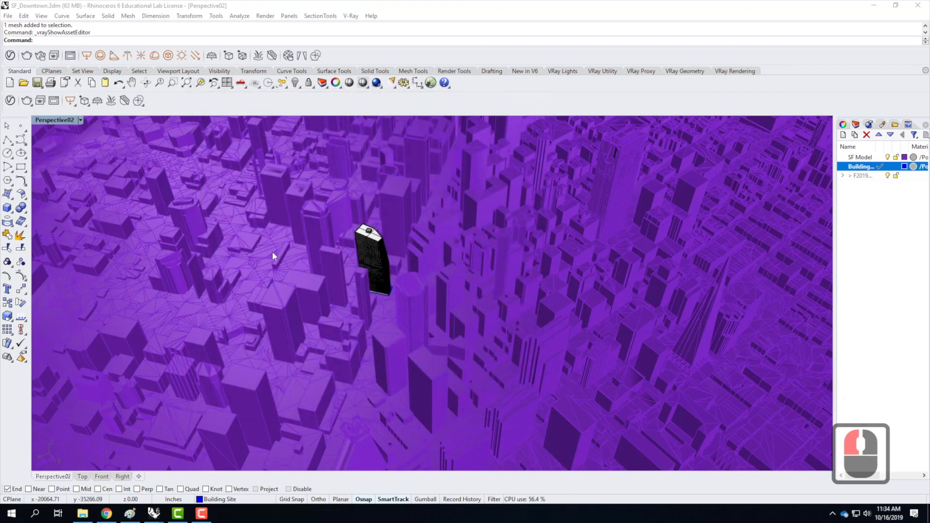
# Expand the linked F2019 skyscraper layers and examine their material assignments alongside the tower in the downtown model.
pyautogui.scroll(5, 370, 251)
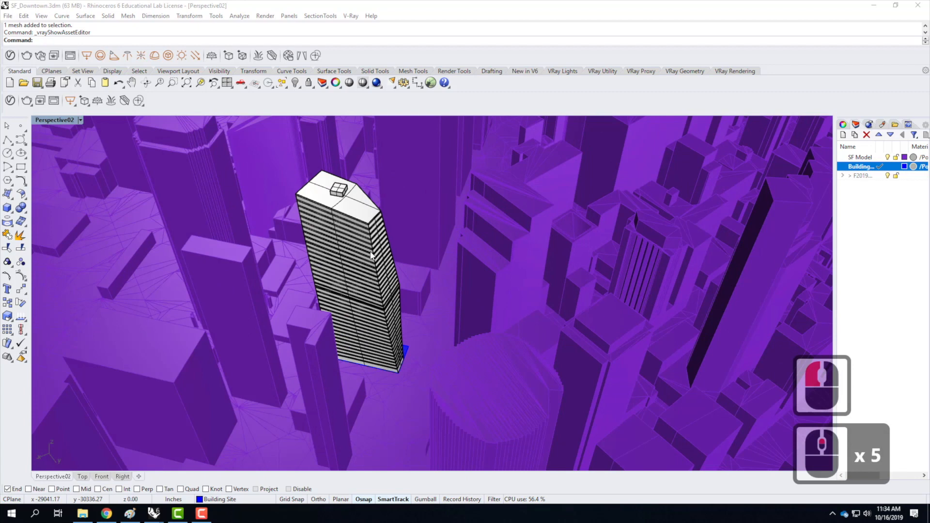
pyautogui.click(843, 176)
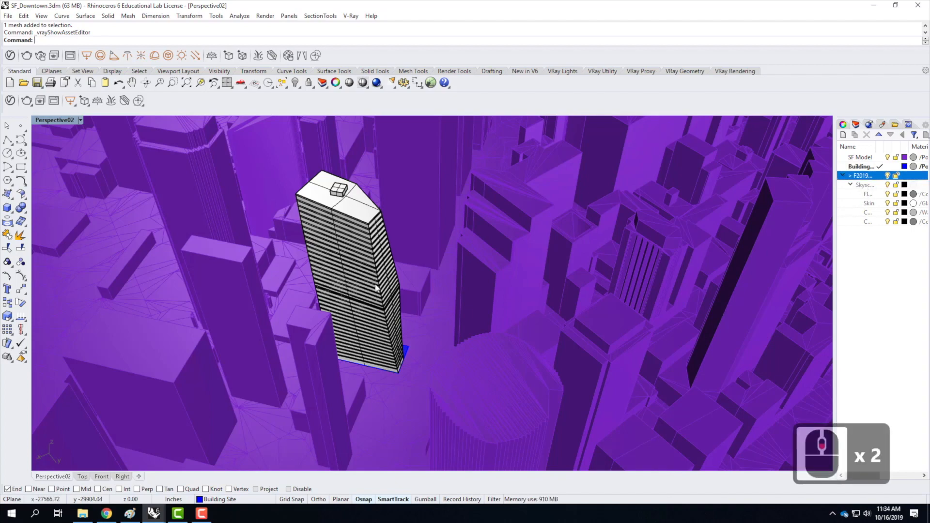
pyautogui.scroll(-2, 373, 285)
pyautogui.scroll(-2, 467, 285)
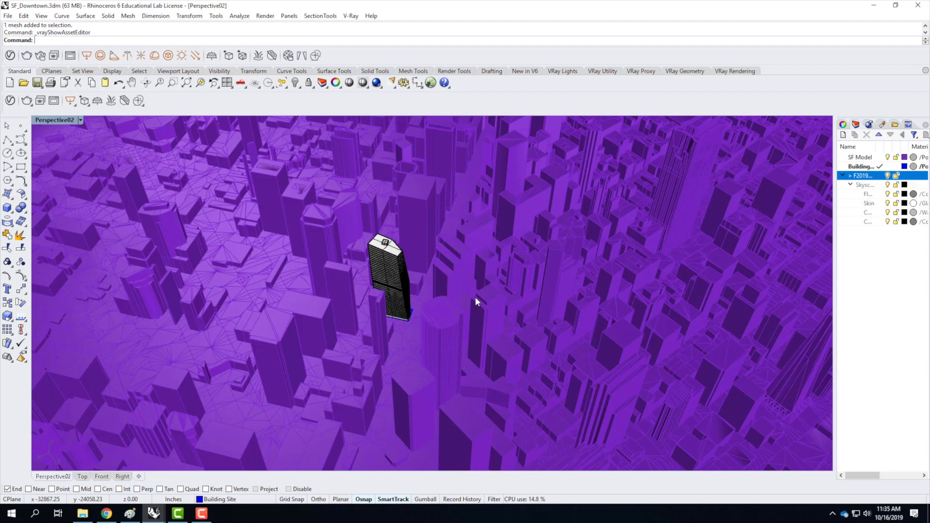
# Start saving the model under a new name and choose the Ex215 - Sun and Sky Systems folder in Live - A136 Exercises.
pyautogui.click(7, 16)
pyautogui.click(30, 94)
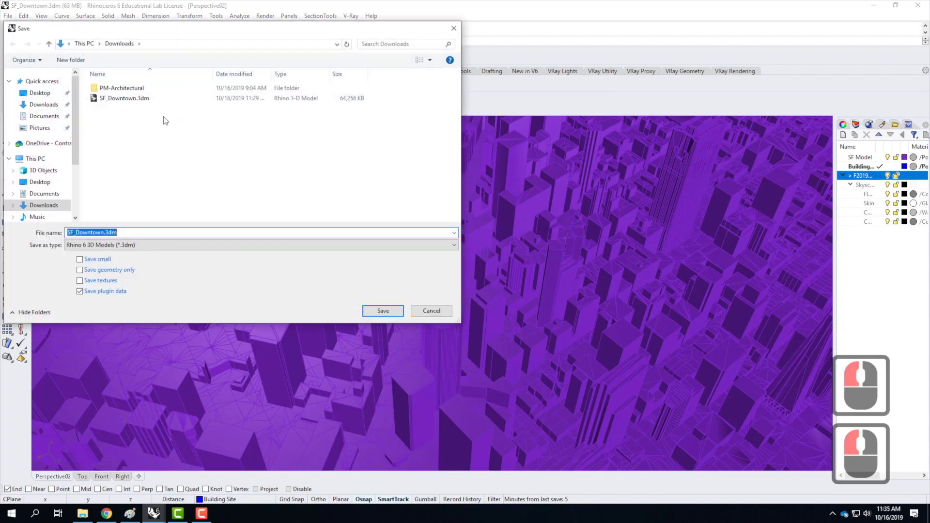
pyautogui.click(46, 144)
pyautogui.doubleClick(125, 149)
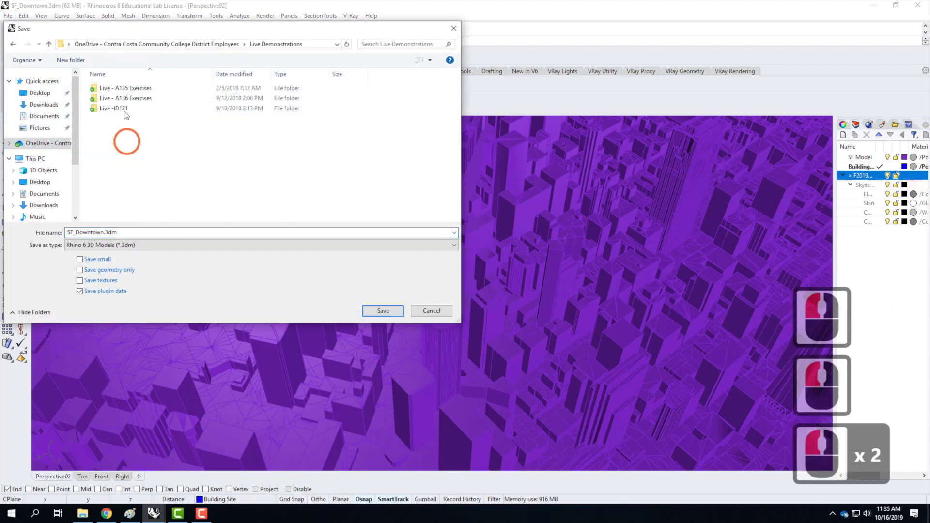
pyautogui.doubleClick(121, 94)
pyautogui.scroll(-3, 179, 194)
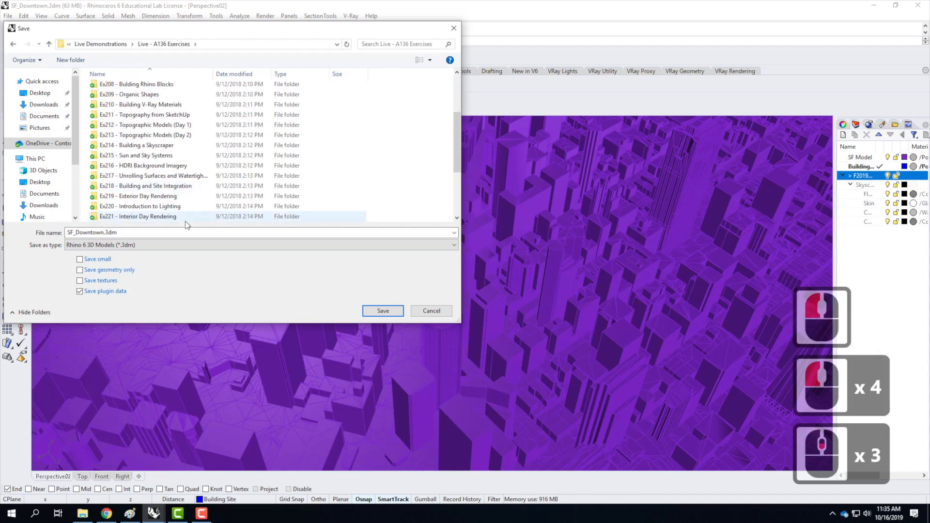
pyautogui.click(131, 155)
pyautogui.doubleClick(131, 156)
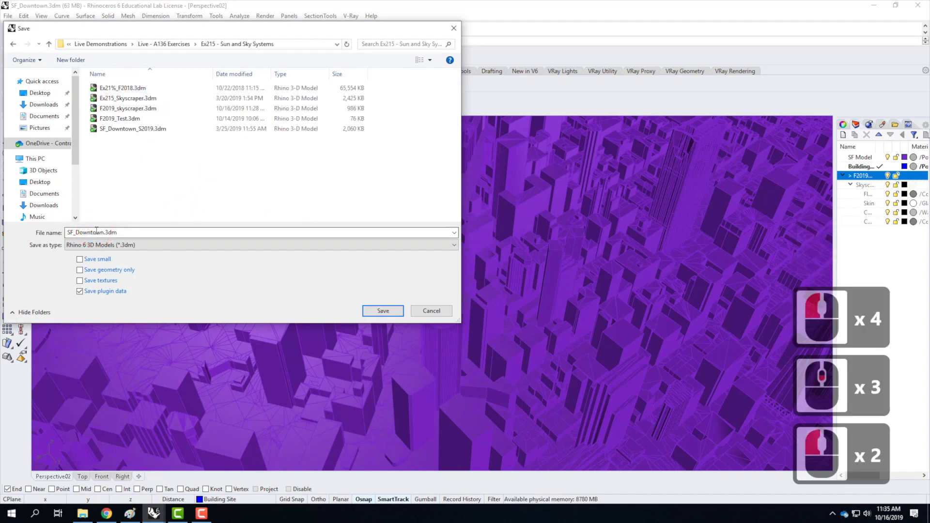
# Name the file F2019_SF_Downtown.3dm and save it in the chosen folder.
pyautogui.click(70, 233)
pyautogui.click(71, 233)
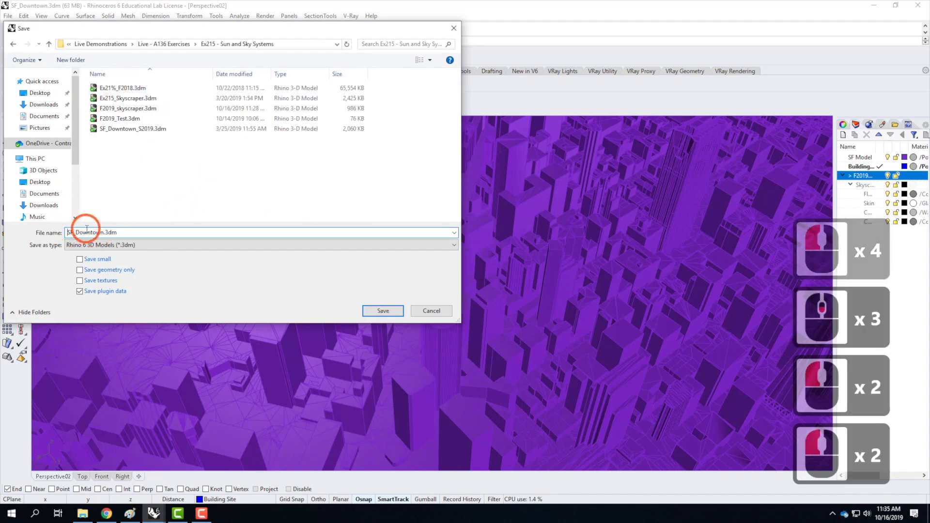
pyautogui.write('F2019')
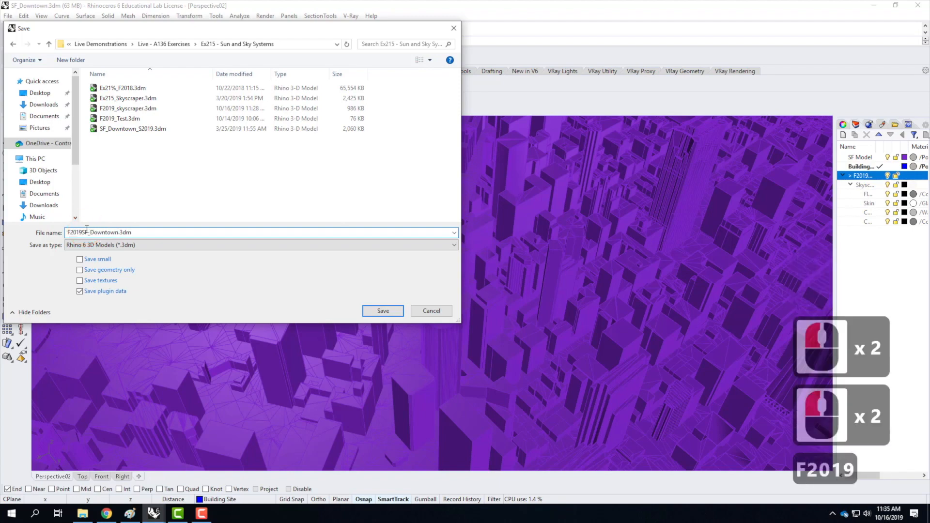
pyautogui.write('_')
pyautogui.click(397, 315)
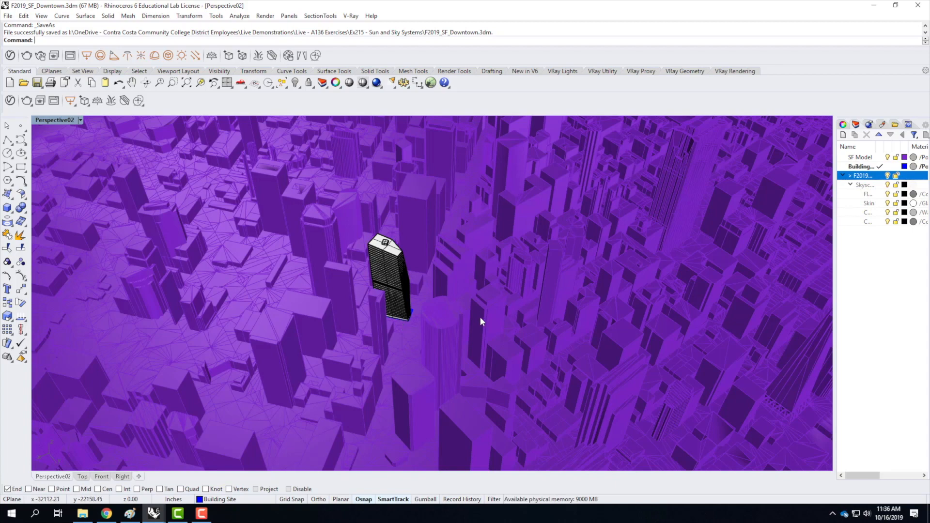
# Start a V-Ray sun light for the downtown scene with the Sun Angle Calculator.
pyautogui.scroll(2, 451, 275)
pyautogui.moveTo(502, 328); pyautogui.dragTo(535, 305, button='right')
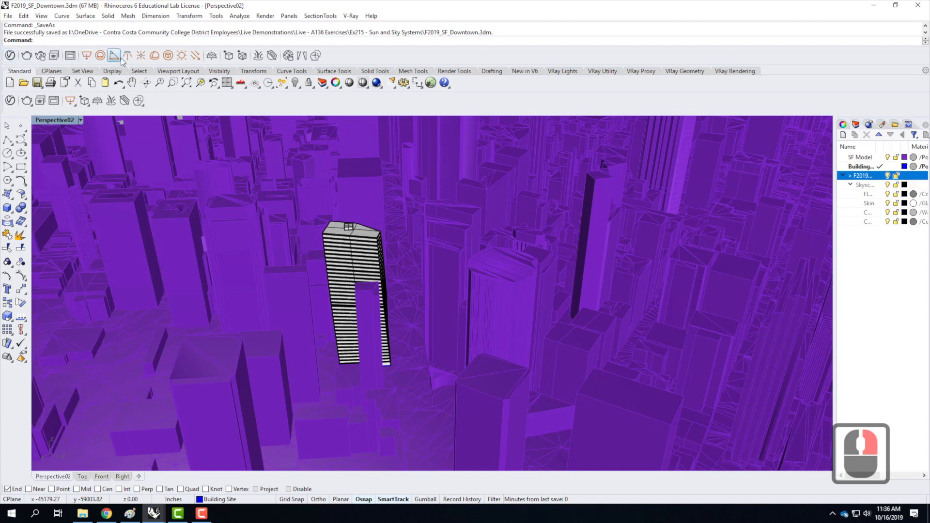
pyautogui.click(182, 57)
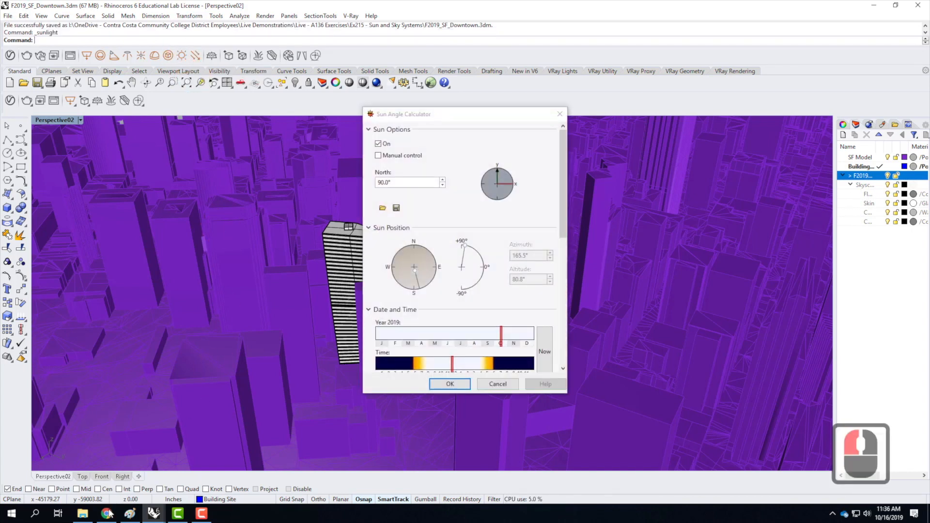
# Switch to Chrome and read the V-Ray 8.17 [sun] tutorial on the Digital Tools site, then return to Rhino.
pyautogui.click(108, 512)
pyautogui.click(49, 8)
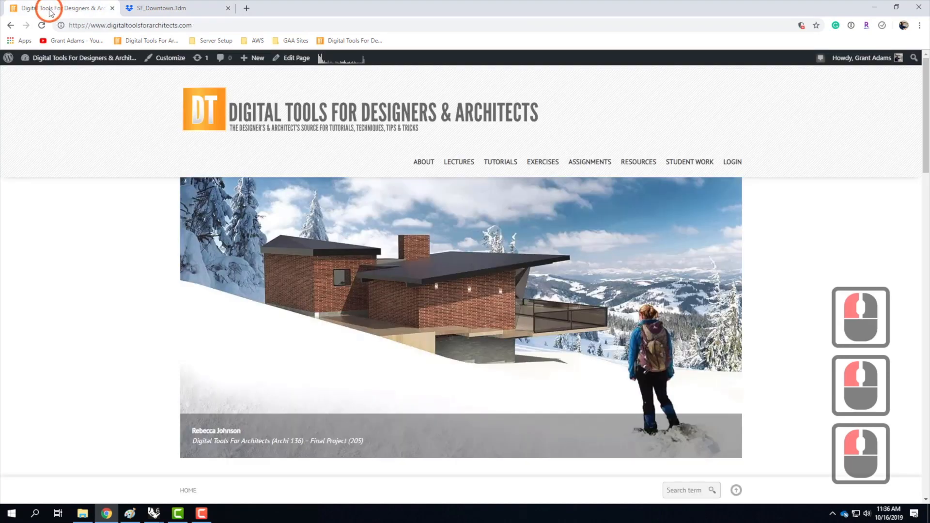
pyautogui.moveTo(500, 162)
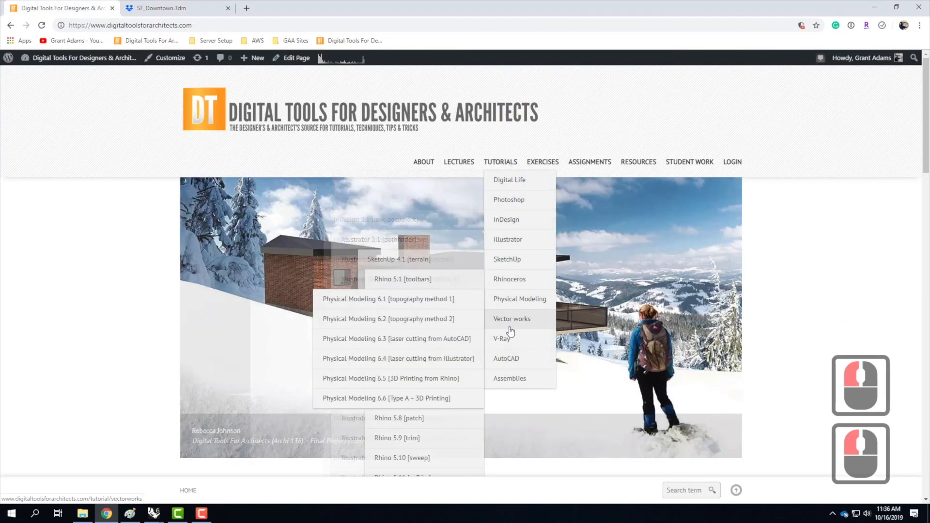
pyautogui.moveTo(504, 338)
pyautogui.scroll(-1, 440, 409)
pyautogui.scroll(-5, 440, 409)
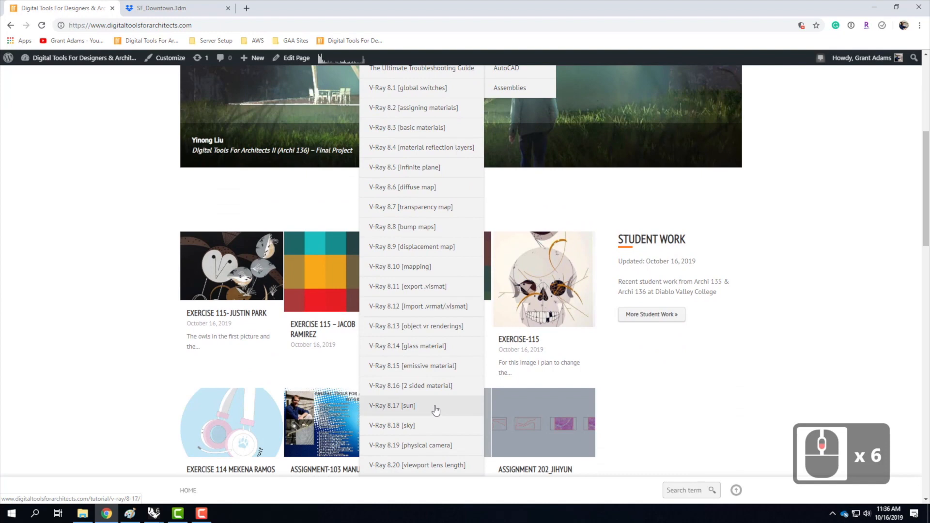
pyautogui.scroll(-1, 436, 409)
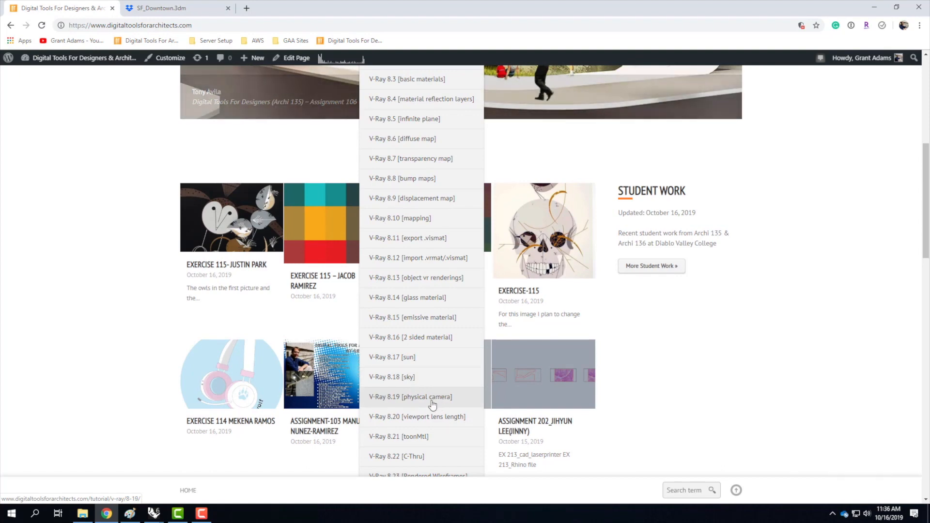
pyautogui.click(433, 357)
pyautogui.scroll(-17, 439, 339)
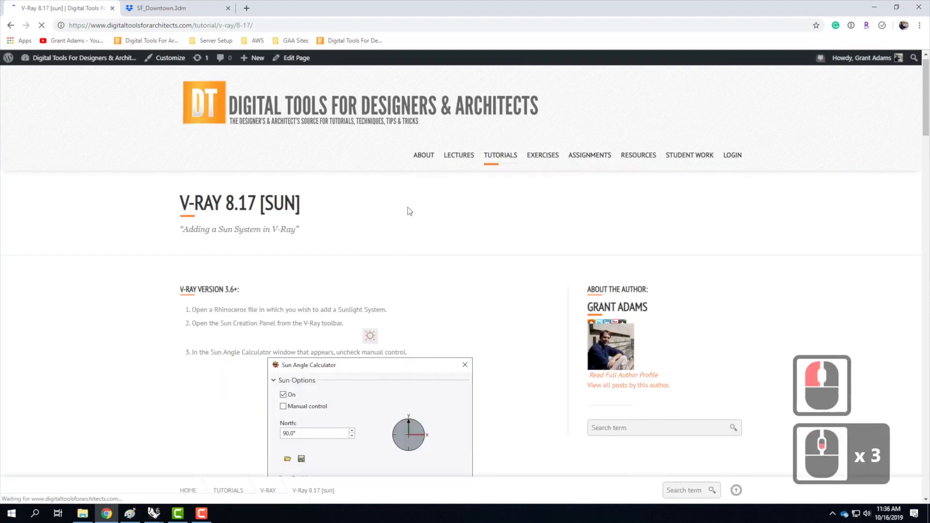
pyautogui.scroll(-4, 455, 242)
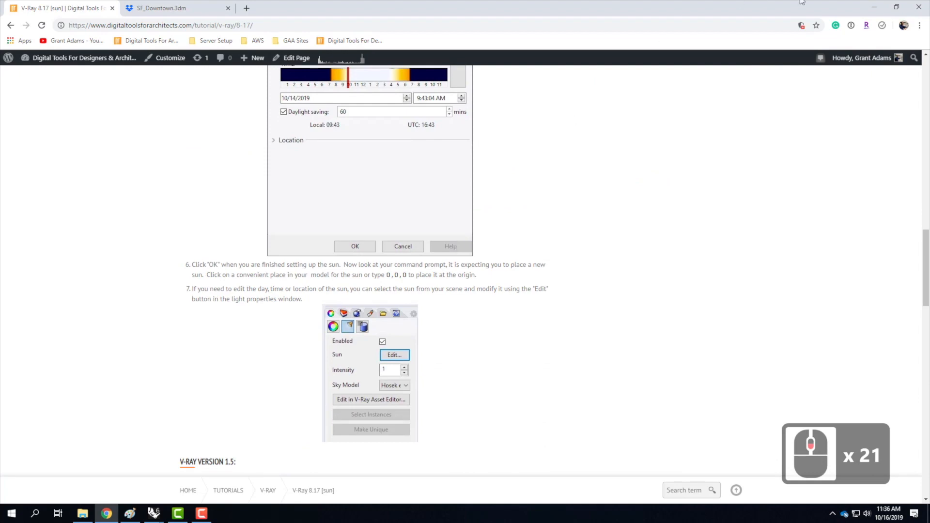
pyautogui.click(872, 8)
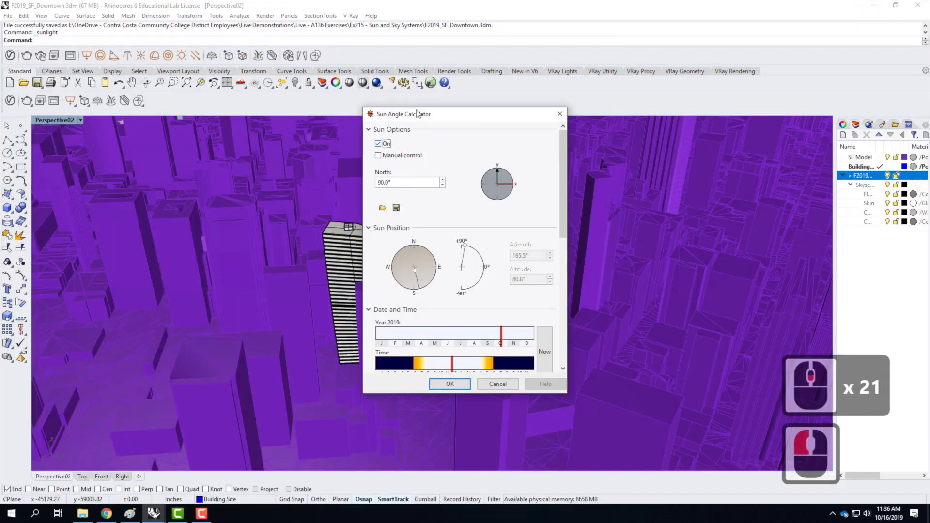
pyautogui.click(560, 113)
pyautogui.click(168, 55)
pyautogui.click(498, 291)
pyautogui.click(168, 56)
# Start a new V-Ray sun light and collapse every Sun Angle Calculator section above Location.
pyautogui.click(182, 56)
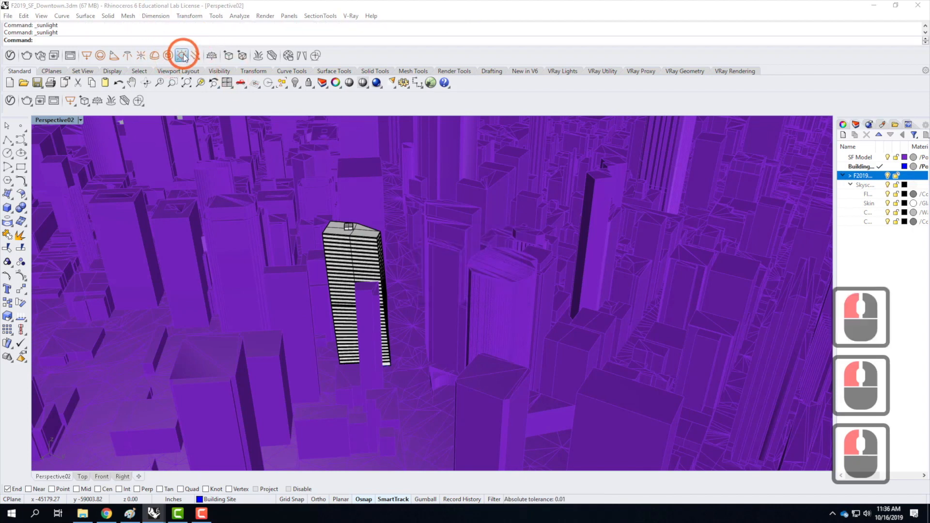
pyautogui.moveTo(437, 118); pyautogui.dragTo(438, 138)
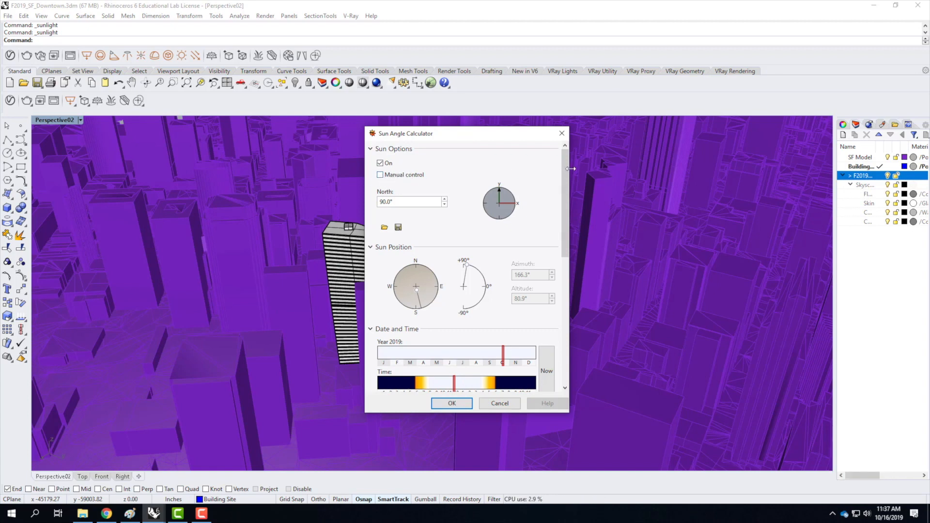
pyautogui.moveTo(565, 177); pyautogui.dragTo(474, 306)
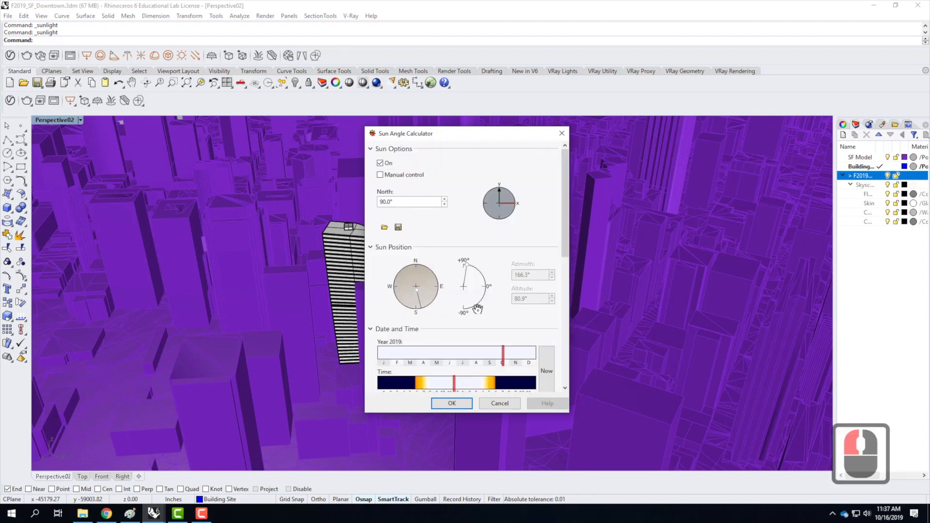
pyautogui.click(567, 202)
pyautogui.click(372, 150)
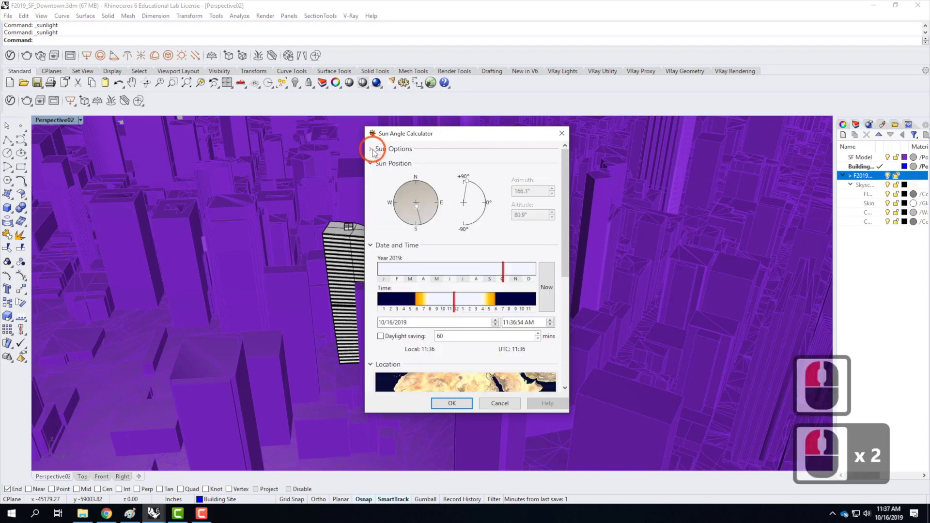
pyautogui.click(372, 164)
pyautogui.click(372, 178)
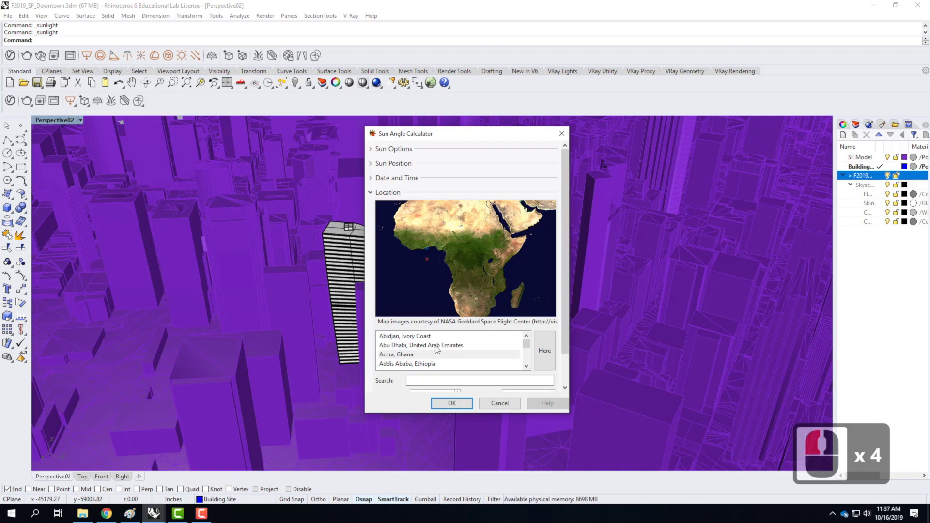
# Search the city list for "San Fran" and set the sun's location to San Francisco, CA, USA.
pyautogui.click(415, 380)
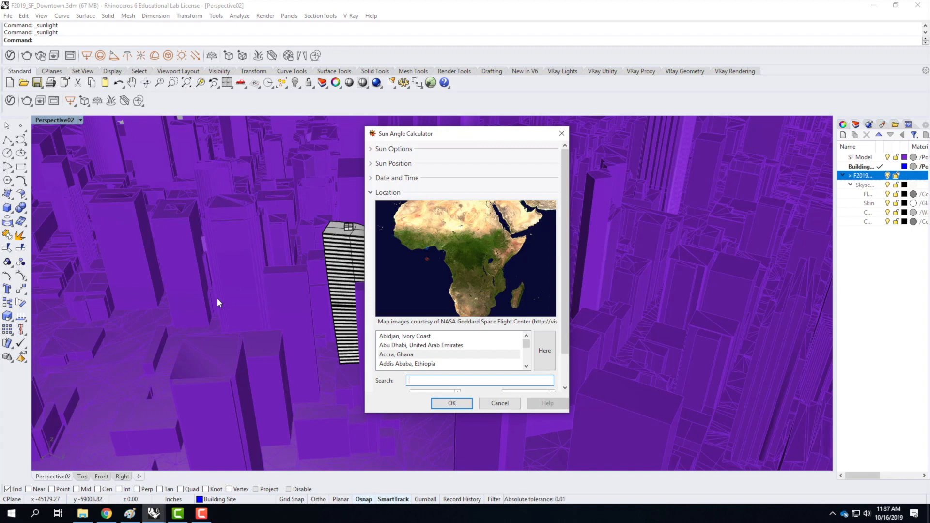
pyautogui.write('San Fran')
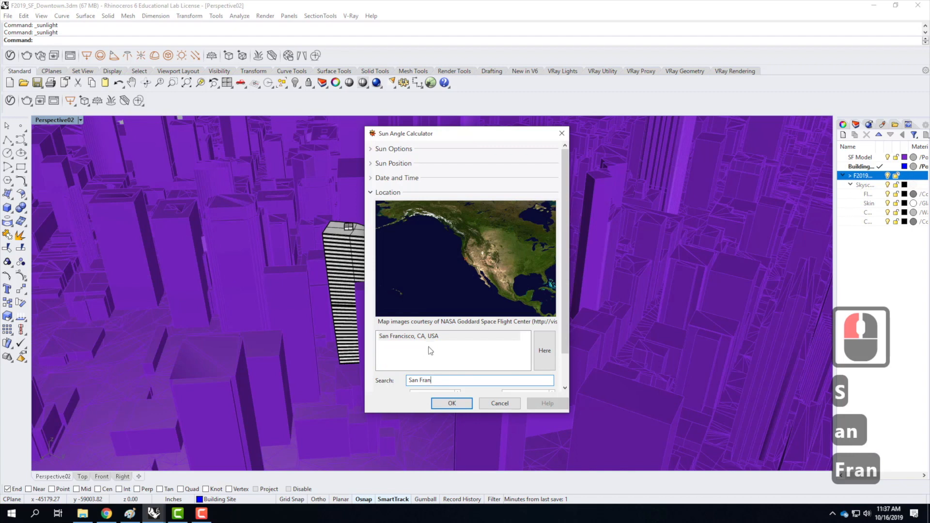
pyautogui.click(409, 336)
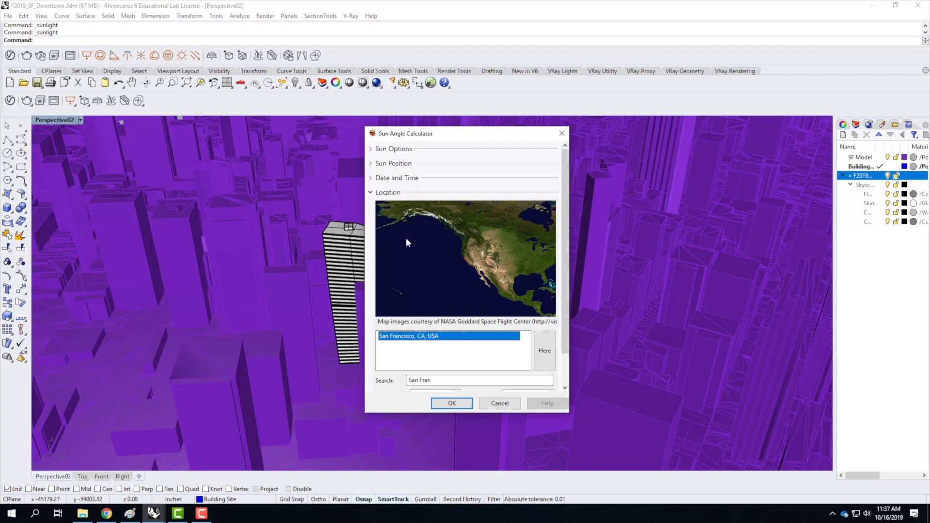
pyautogui.click(567, 230)
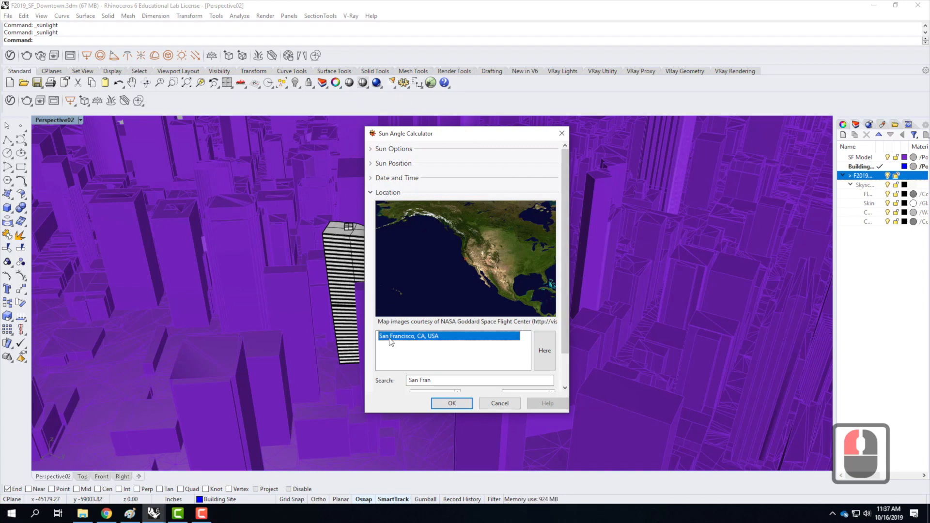
# Show the date and time settings, try about 7:58 AM, and set the sun's time to about 4:18 PM.
pyautogui.click(372, 192)
pyautogui.click(389, 178)
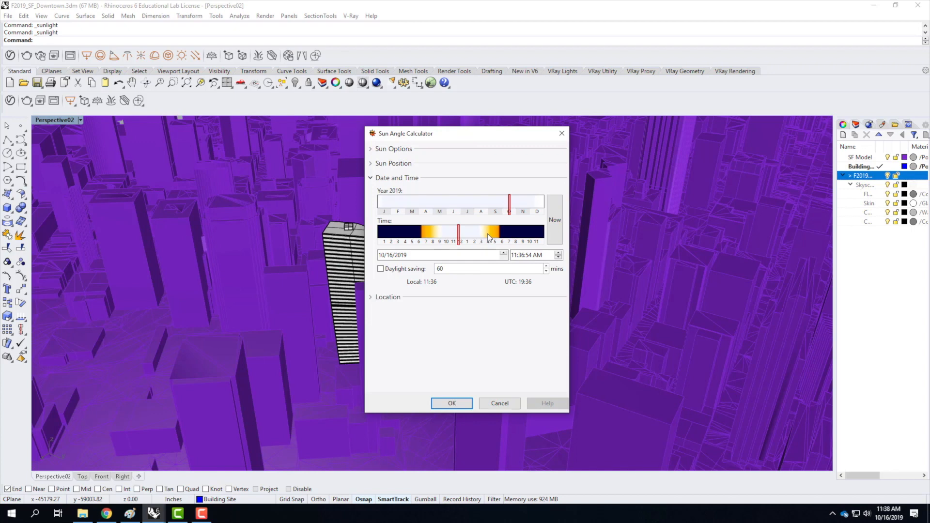
pyautogui.click(432, 234)
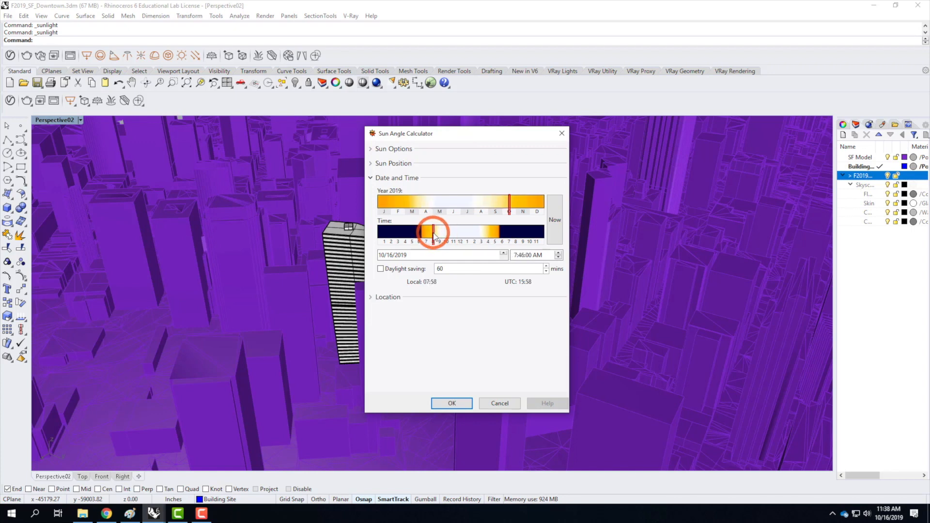
pyautogui.click(491, 232)
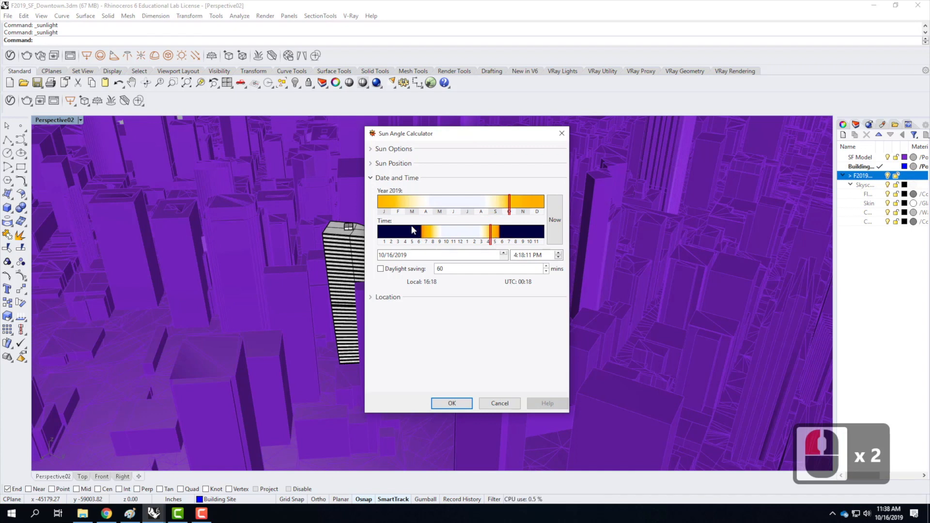
# Try a sun time of about 8:15 AM, set it to about 4:14 PM, and turn on the 60-minute daylight saving.
pyautogui.click(435, 234)
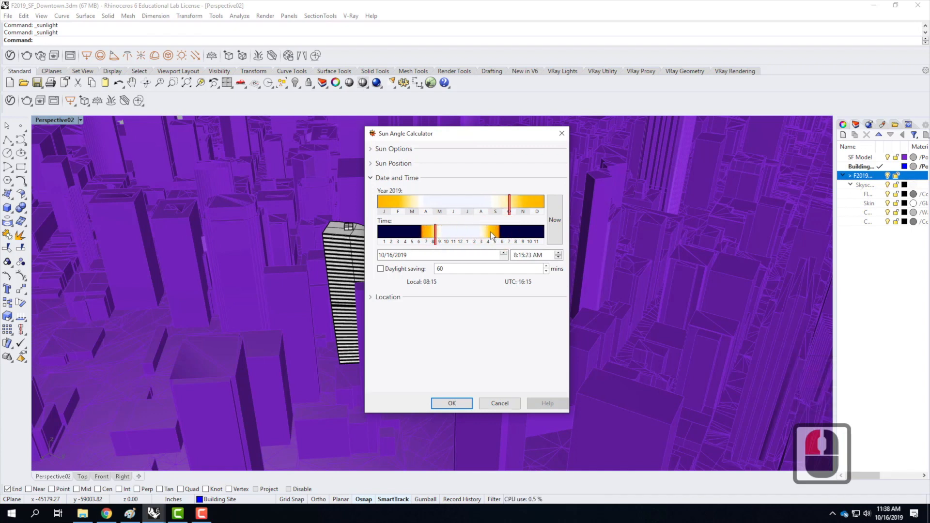
pyautogui.click(492, 235)
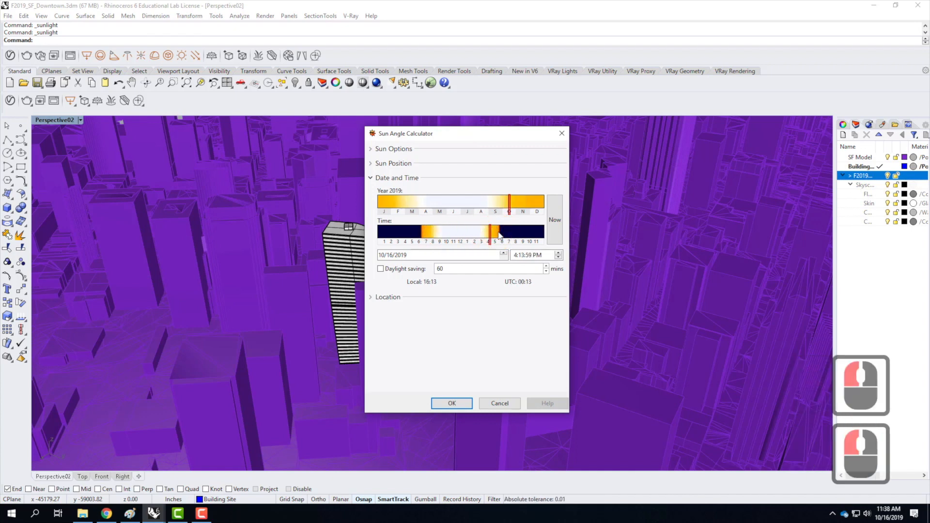
pyautogui.click(381, 270)
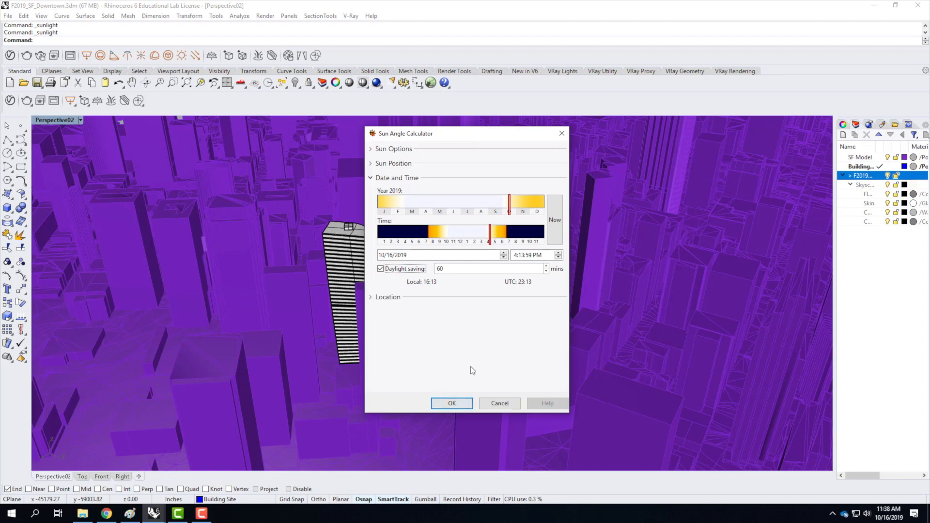
# Show the sun position dials, compare several afternoon times, and set the sun's time to about 4:56 PM.
pyautogui.click(371, 165)
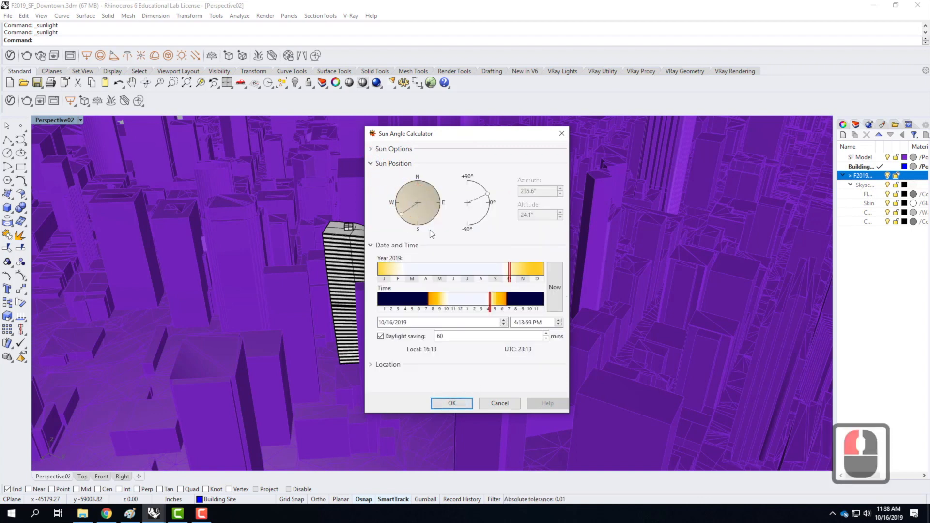
pyautogui.click(496, 300)
pyautogui.click(478, 300)
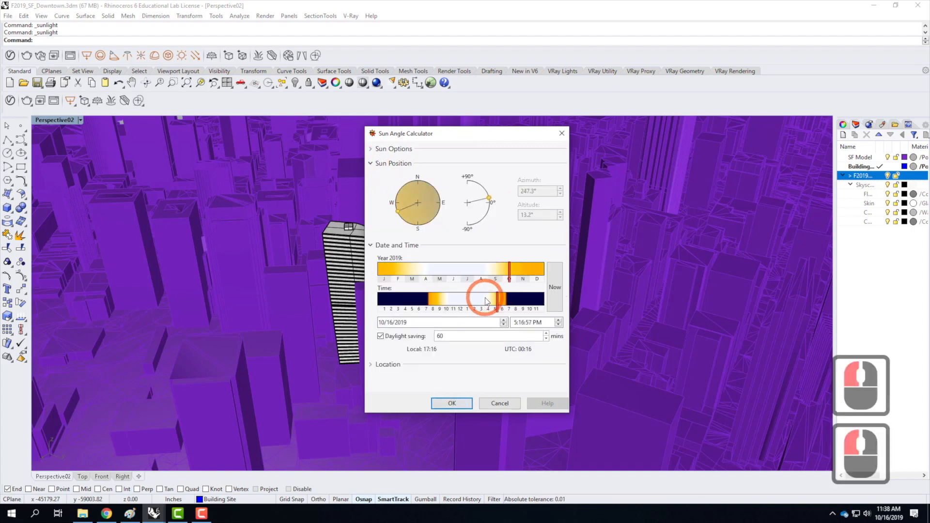
pyautogui.click(461, 299)
pyautogui.click(448, 303)
pyautogui.click(491, 301)
pyautogui.click(495, 301)
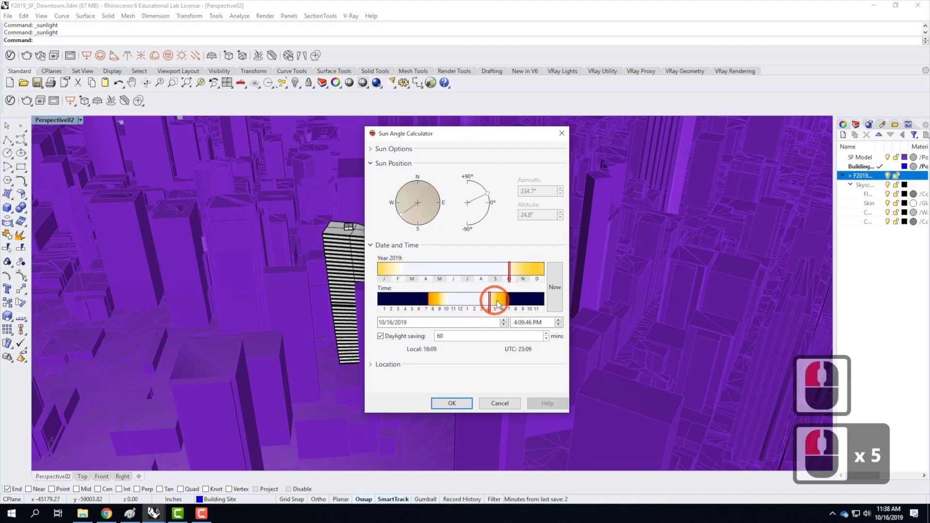
pyautogui.click(499, 301)
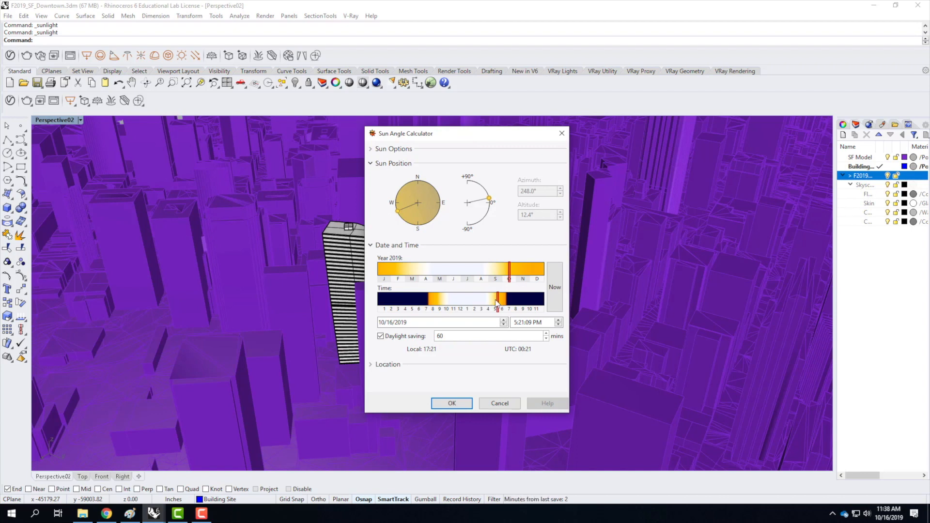
pyautogui.click(494, 301)
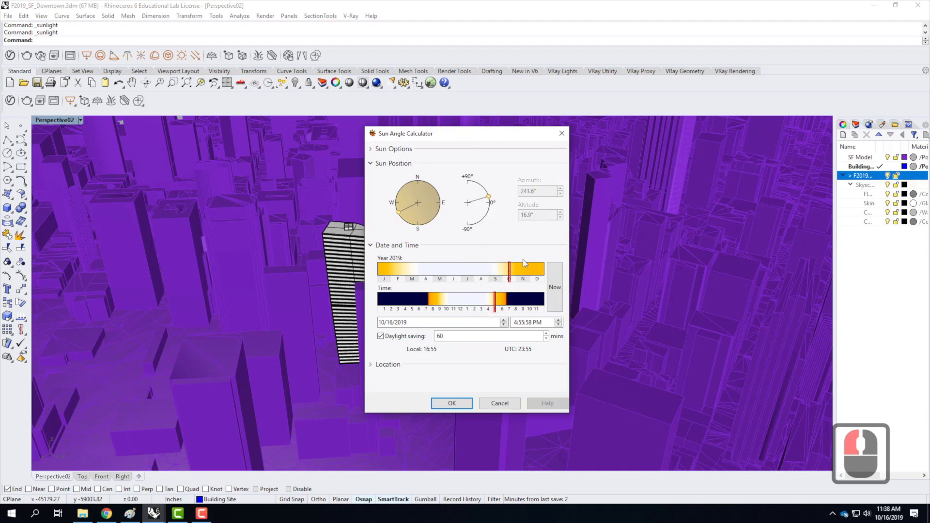
# Collapse the sun position section, accept the sun settings, and place the sun light at the striped tower's roof corner.
pyautogui.click(378, 163)
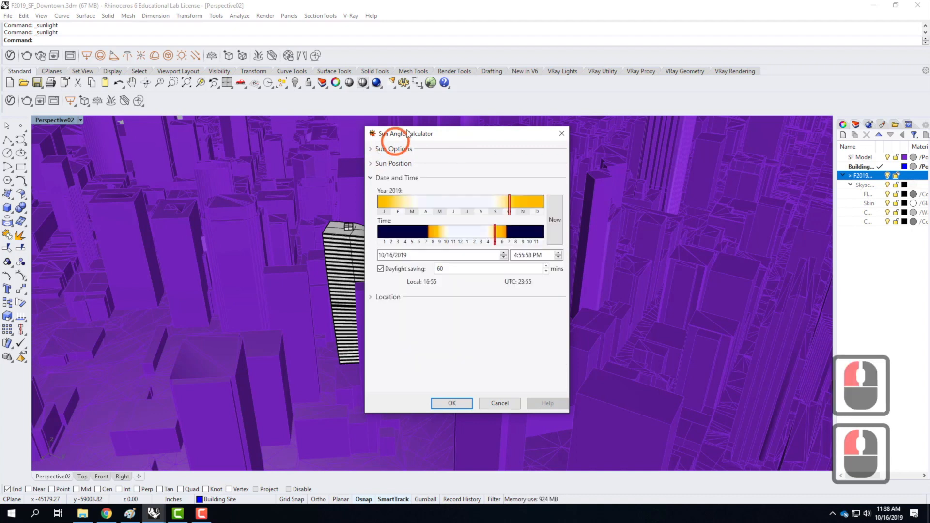
pyautogui.click(461, 407)
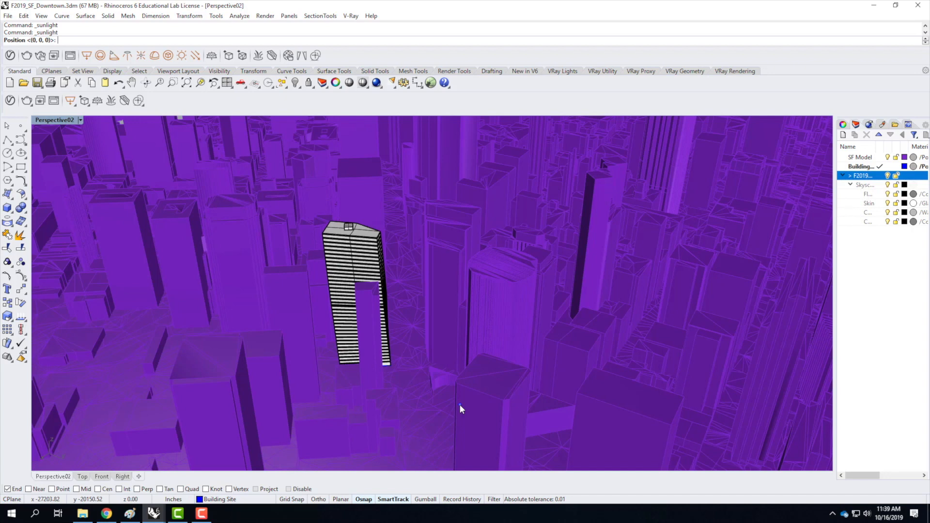
pyautogui.click(323, 234)
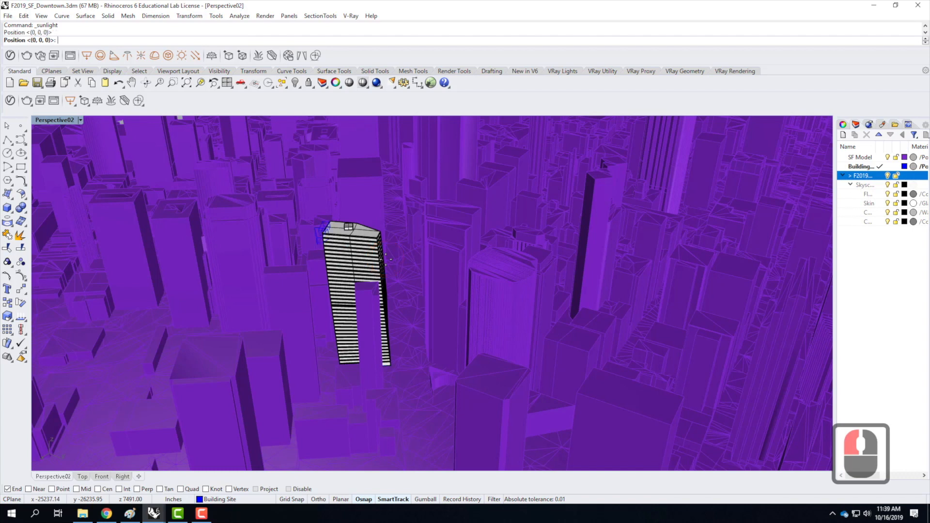
pyautogui.click(325, 235)
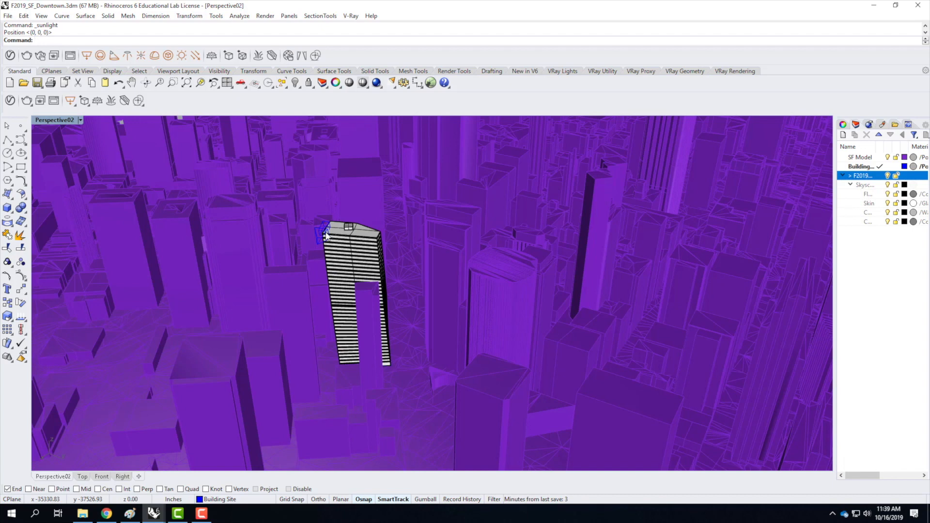
# Select the sun light at the tower's roof corner, inspect it from several sides, and show its light properties.
pyautogui.click(324, 234)
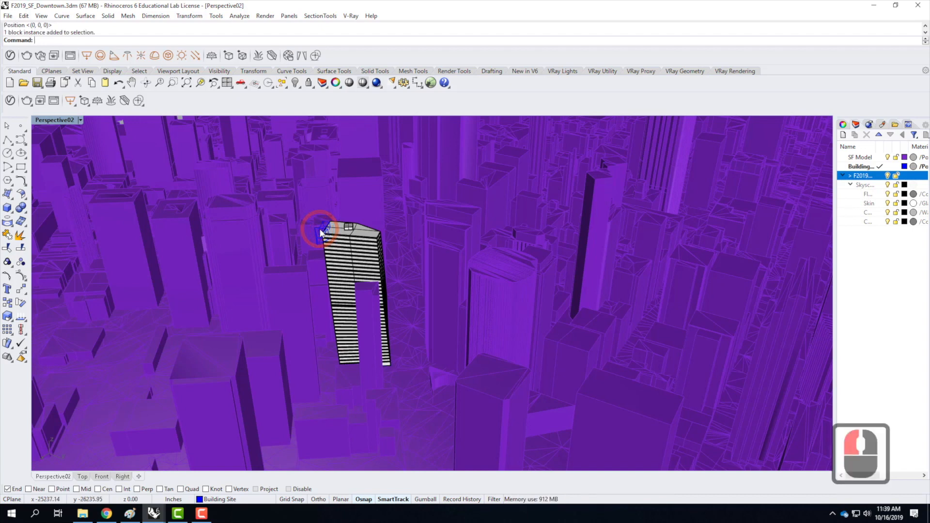
pyautogui.press('Escape')
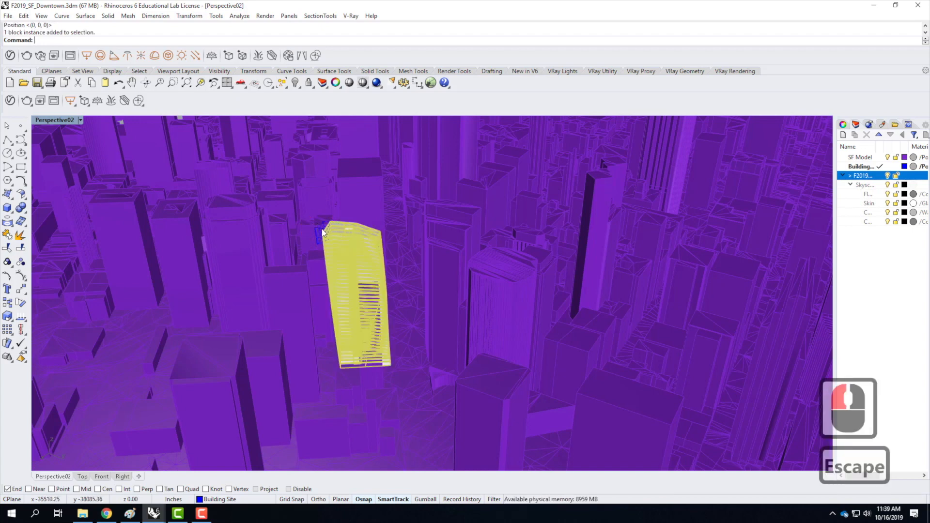
pyautogui.click(323, 229)
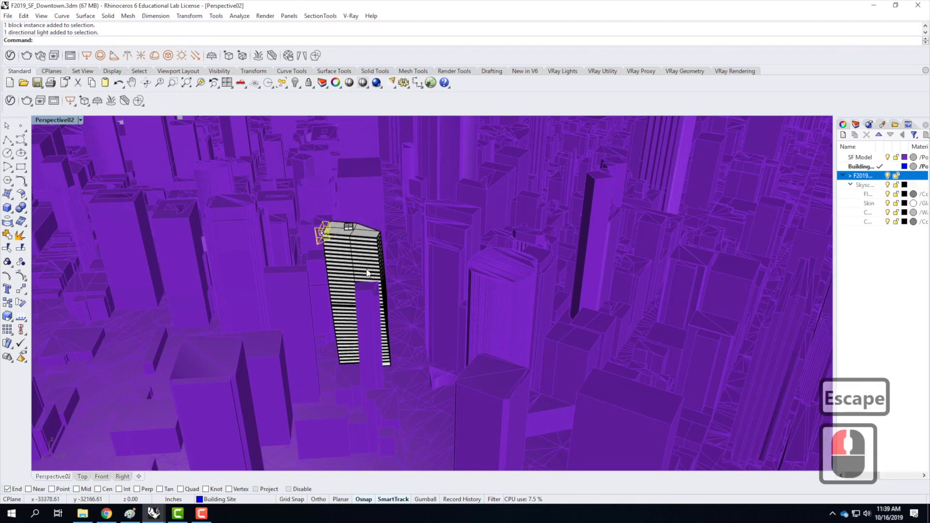
pyautogui.moveTo(386, 248); pyautogui.dragTo(471, 224, button='right')
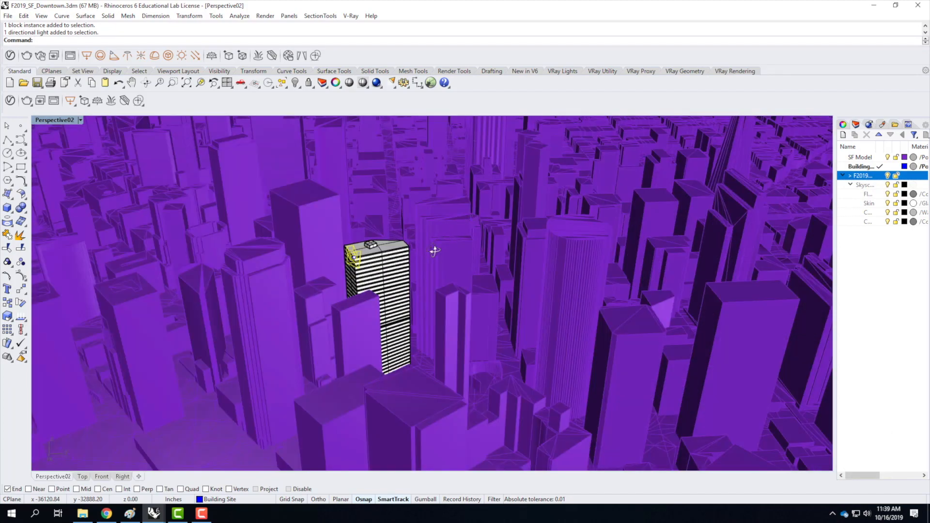
pyautogui.moveTo(412, 266); pyautogui.dragTo(304, 277, button='right')
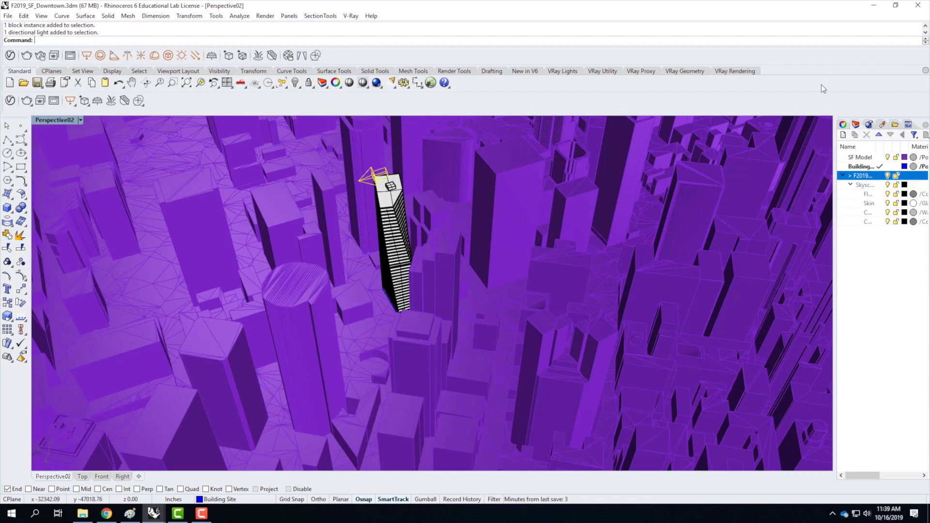
pyautogui.click(843, 125)
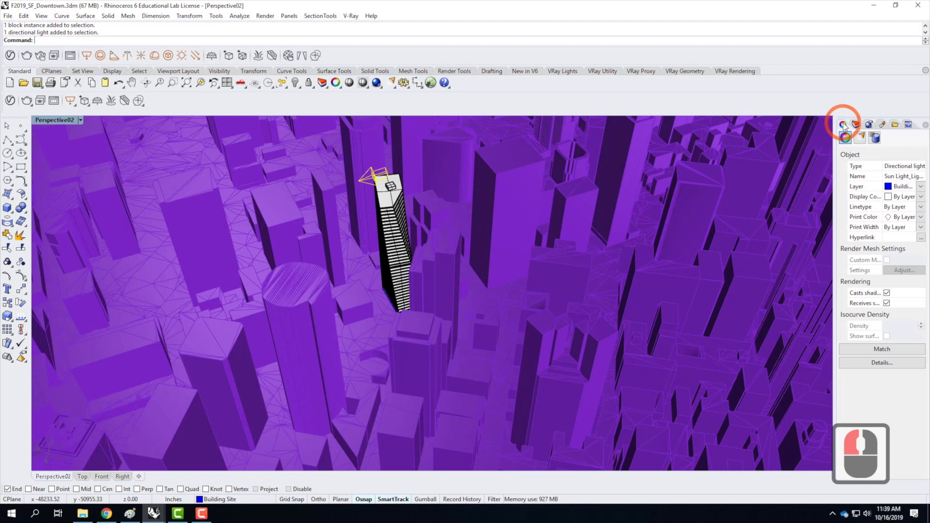
pyautogui.click(862, 139)
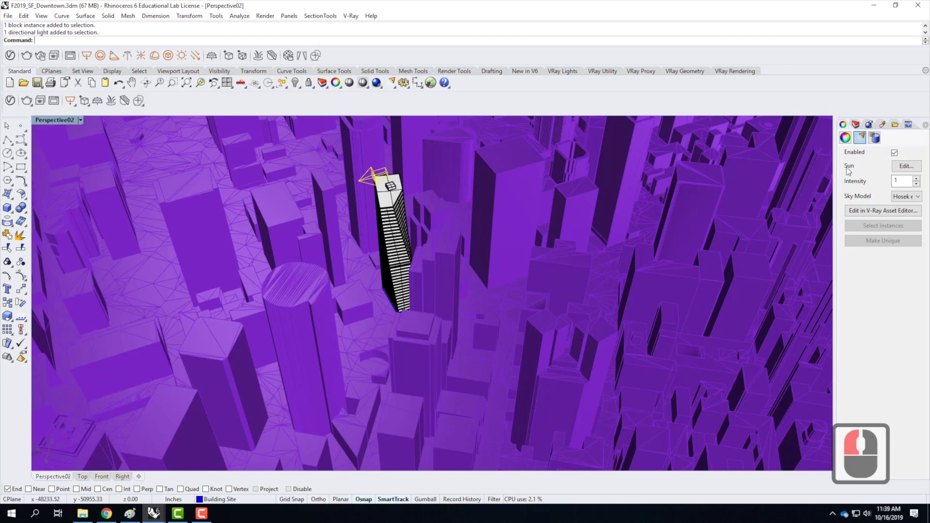
# Reopen the sun's angle settings, expand Sun Position and Sun Options, and turn off manual control.
pyautogui.click(909, 167)
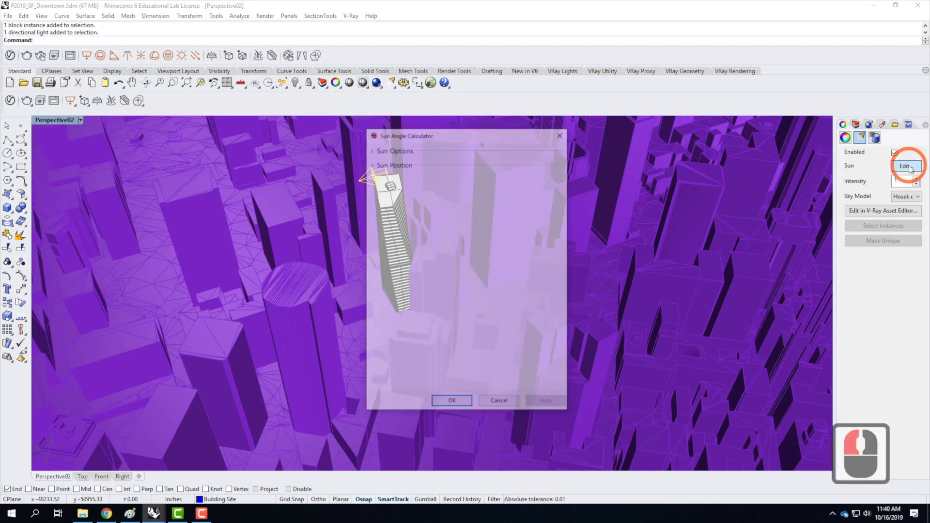
pyautogui.click(371, 164)
pyautogui.click(581, 193)
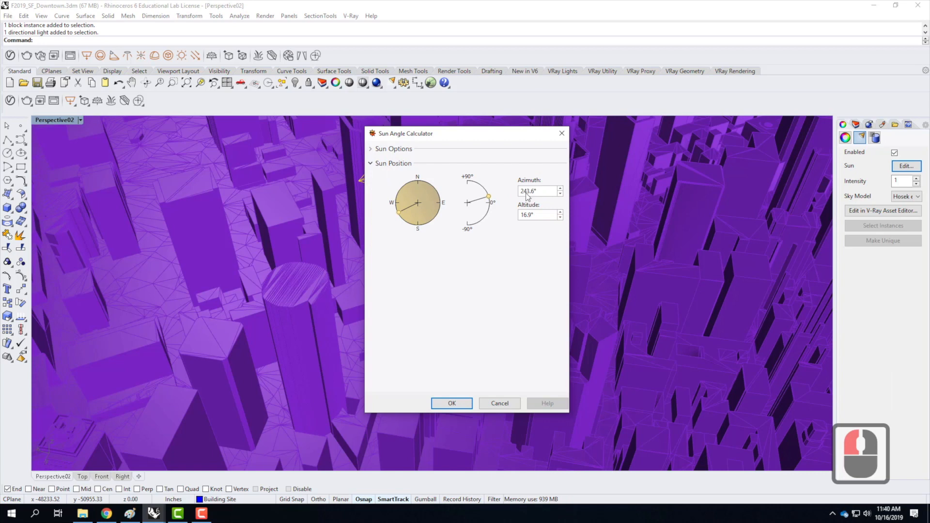
pyautogui.click(371, 149)
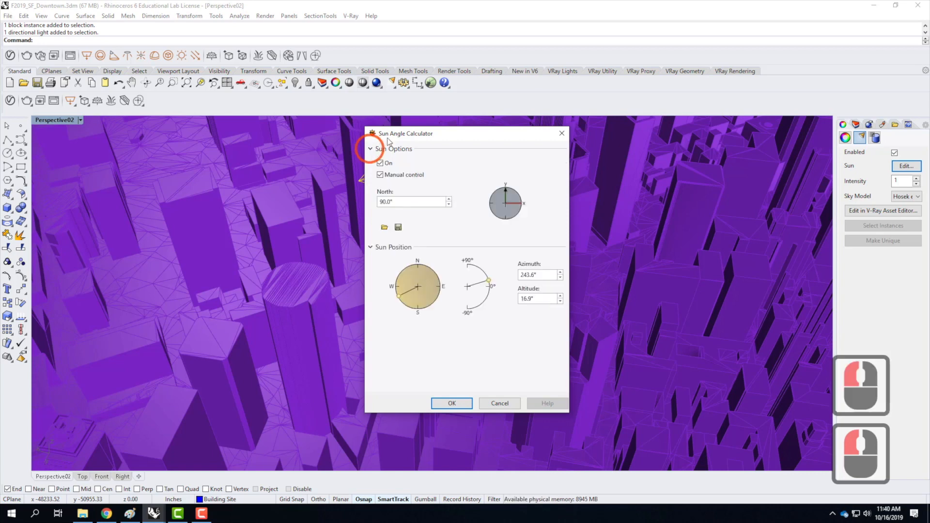
pyautogui.click(381, 174)
# Expand the Location section, search for "san fr", and set the sun's location to San Francisco, CA, USA.
pyautogui.moveTo(565, 225); pyautogui.dragTo(564, 496)
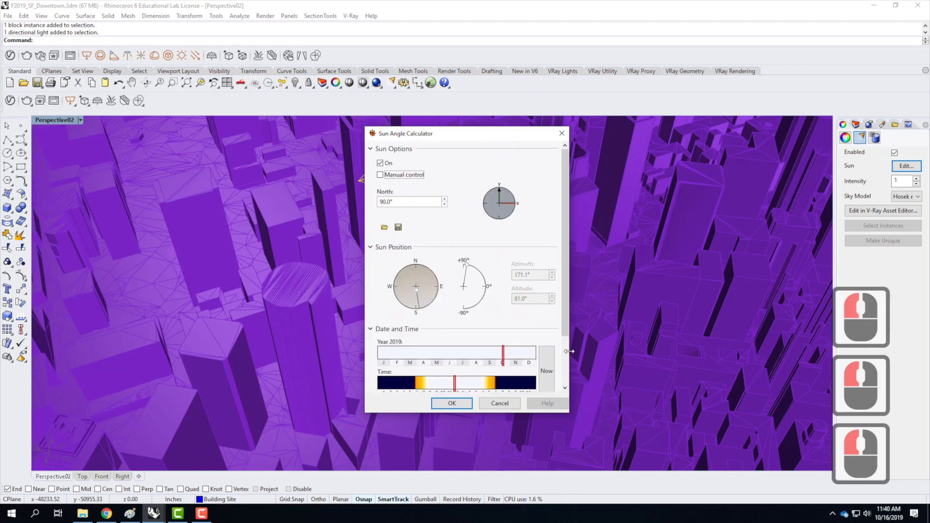
pyautogui.click(565, 376)
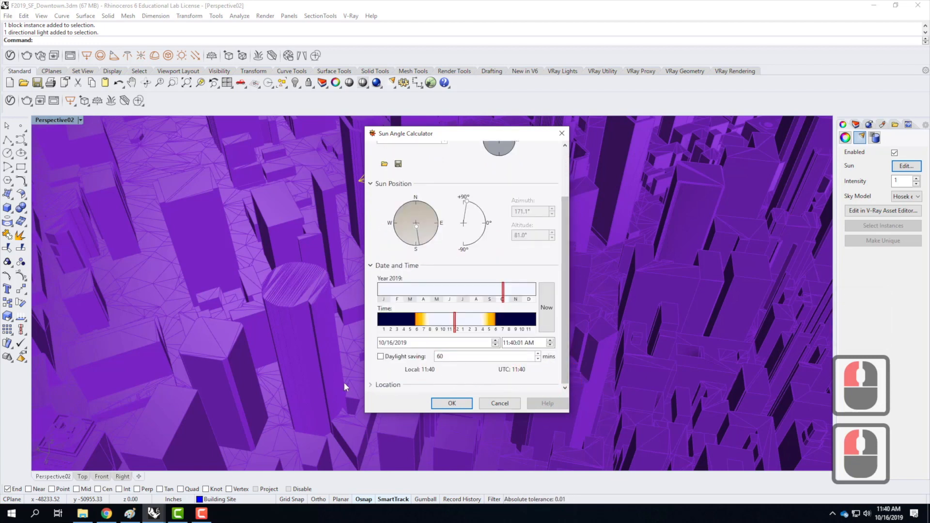
pyautogui.click(380, 385)
pyautogui.moveTo(565, 244); pyautogui.dragTo(565, 383)
pyautogui.click(416, 343)
pyautogui.write('sanf')
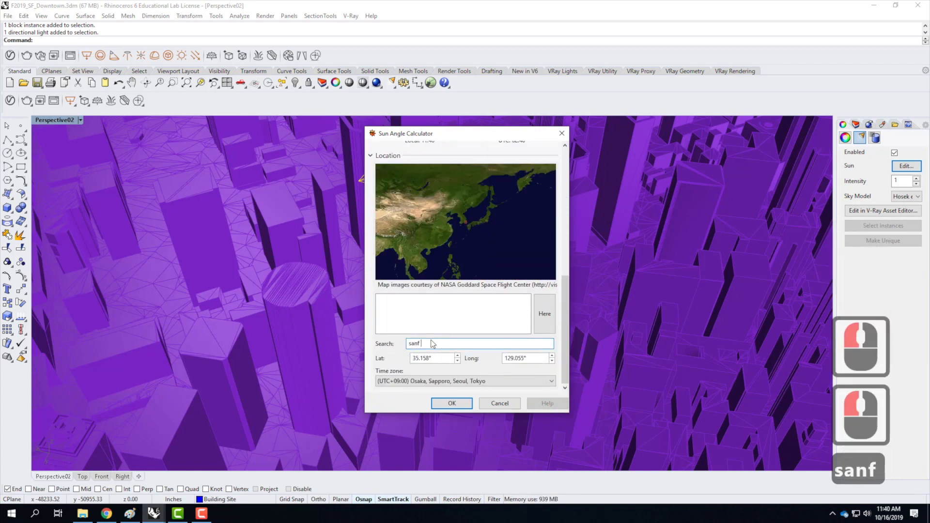
pyautogui.press('BackSpace')
pyautogui.write('fr')
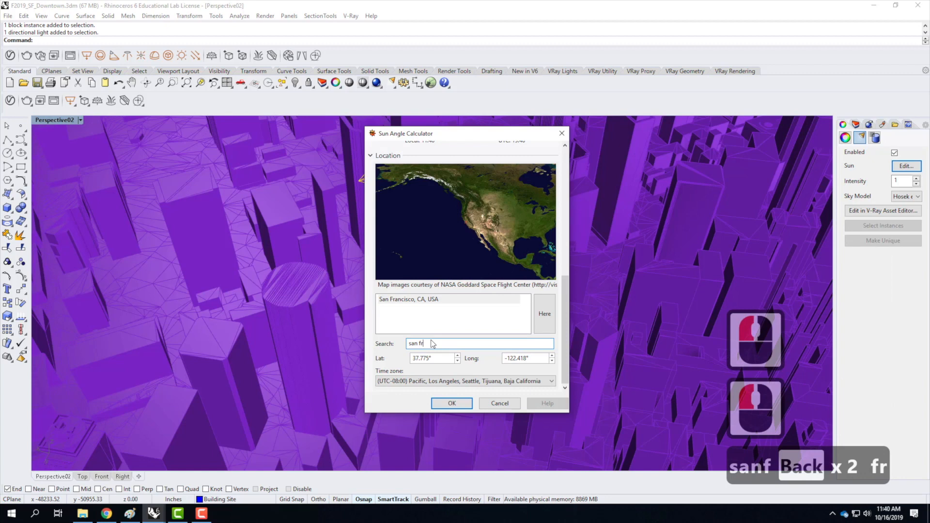
pyautogui.click(444, 300)
# Turn on daylight saving, set the sun's time to about 9:16 AM, and accept the sun settings.
pyautogui.moveTo(566, 293); pyautogui.dragTo(566, 213)
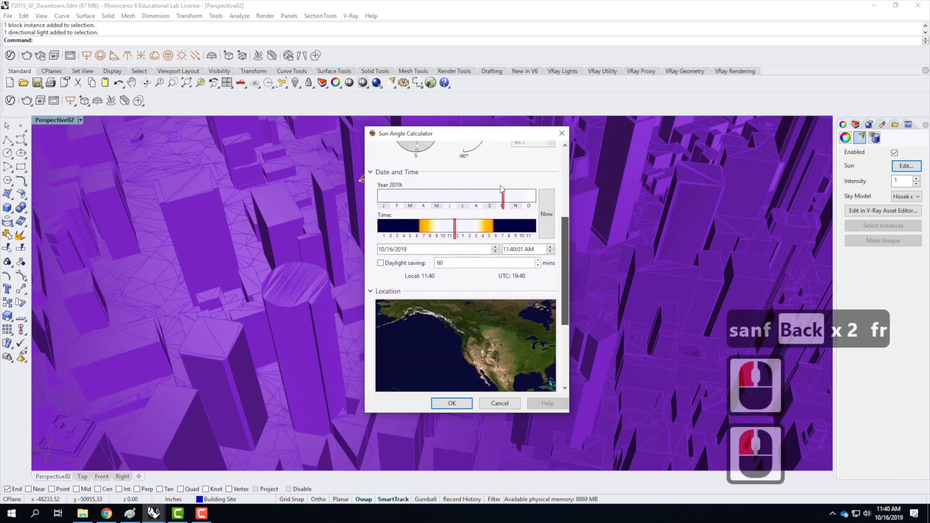
pyautogui.scroll(3, 425, 271)
pyautogui.click(382, 351)
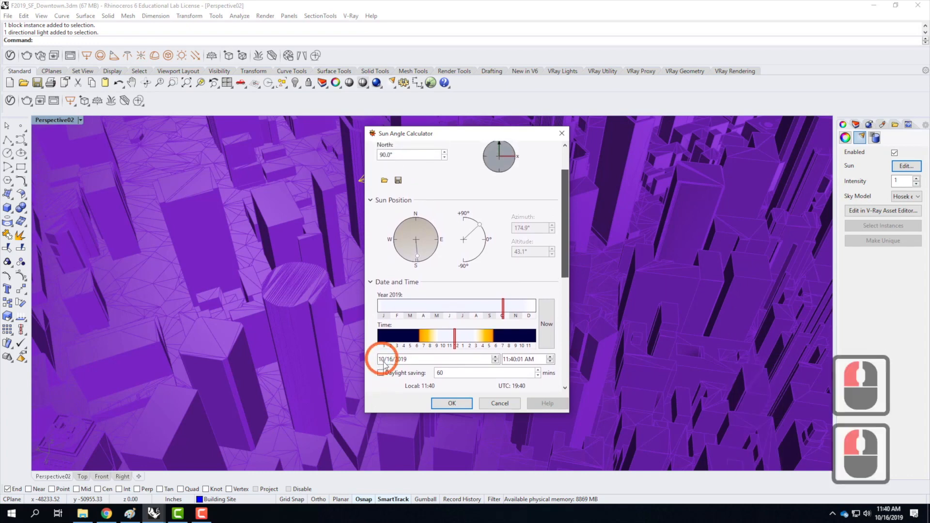
pyautogui.click(380, 373)
pyautogui.click(436, 336)
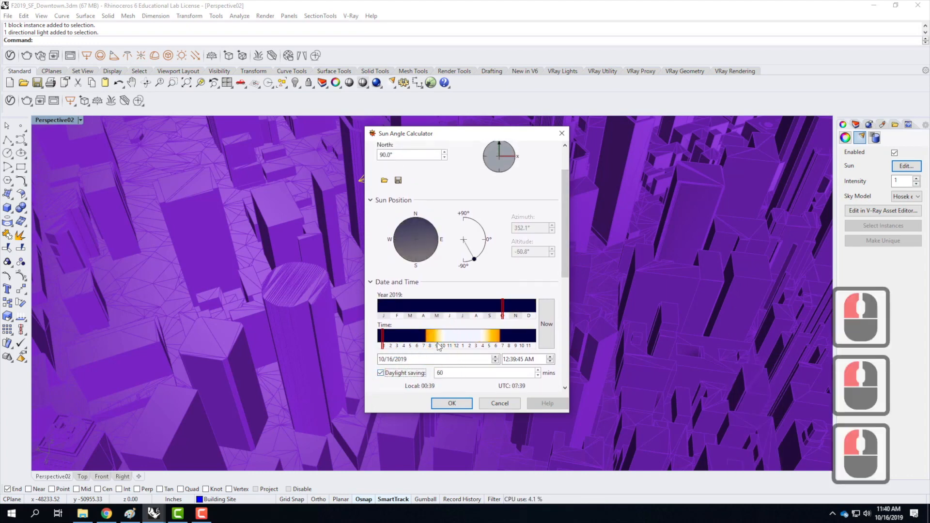
pyautogui.moveTo(436, 338); pyautogui.dragTo(440, 340)
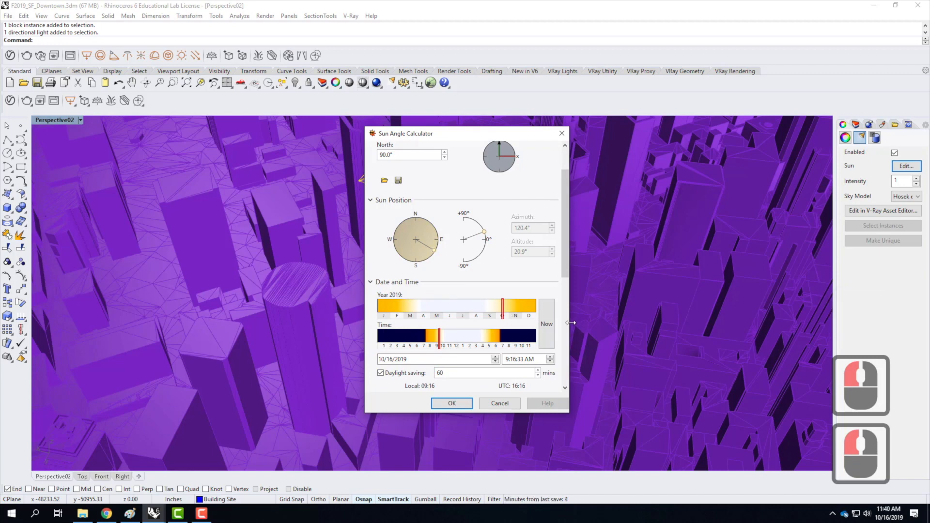
pyautogui.click(451, 404)
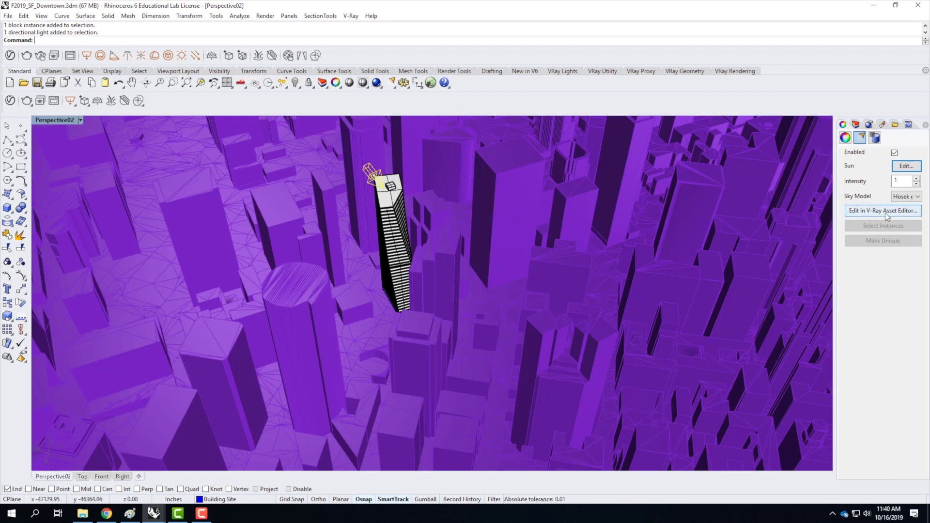
# Open the sun in the V-Ray Asset Editor and rename it Sun Light -10-16-19-8am.
pyautogui.click(904, 216)
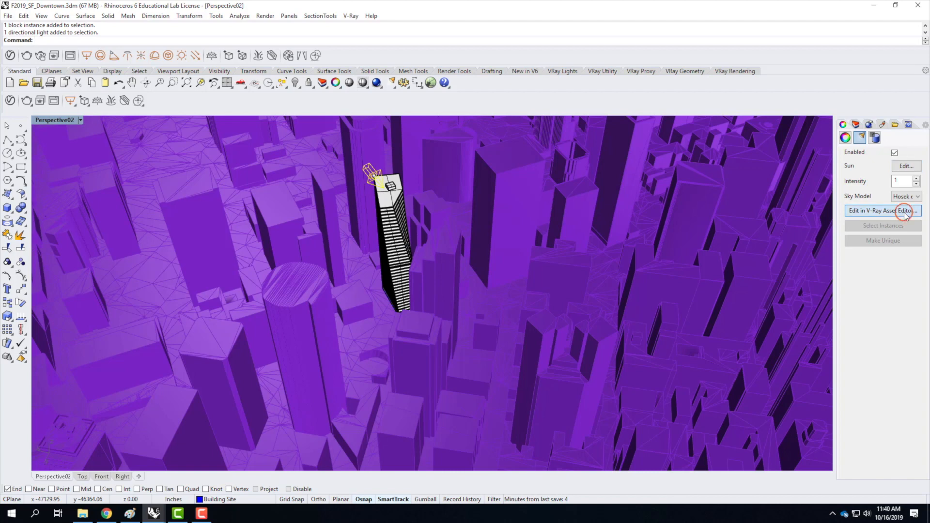
pyautogui.moveTo(446, 99); pyautogui.dragTo(369, 98)
pyautogui.click(332, 155)
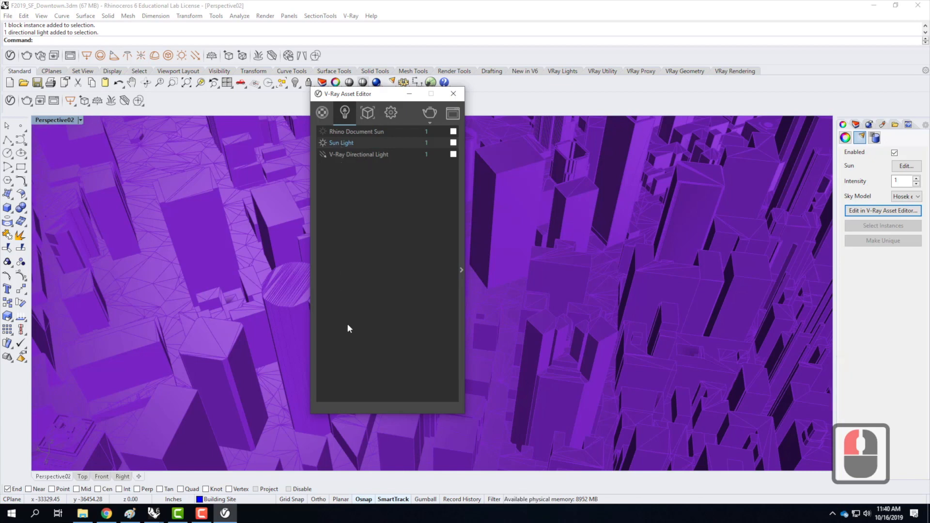
pyautogui.click(343, 143)
pyautogui.click(347, 143)
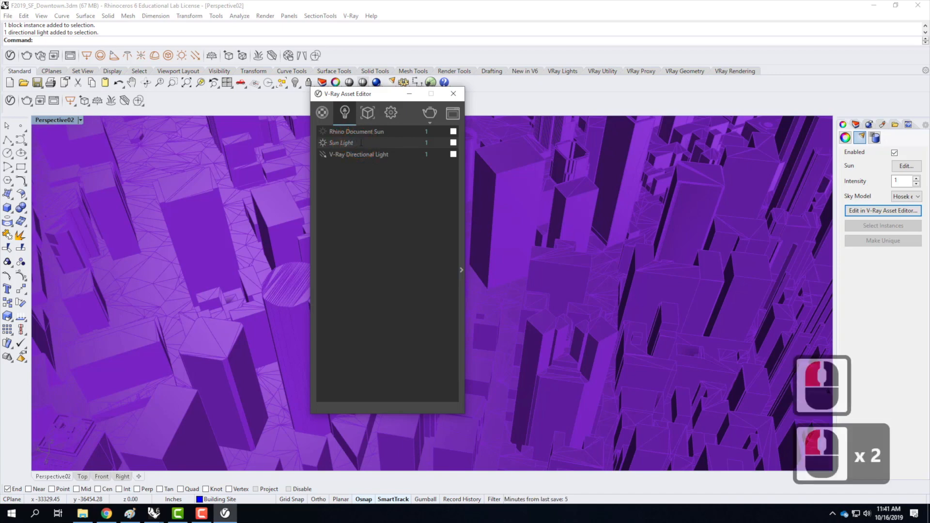
pyautogui.write('-')
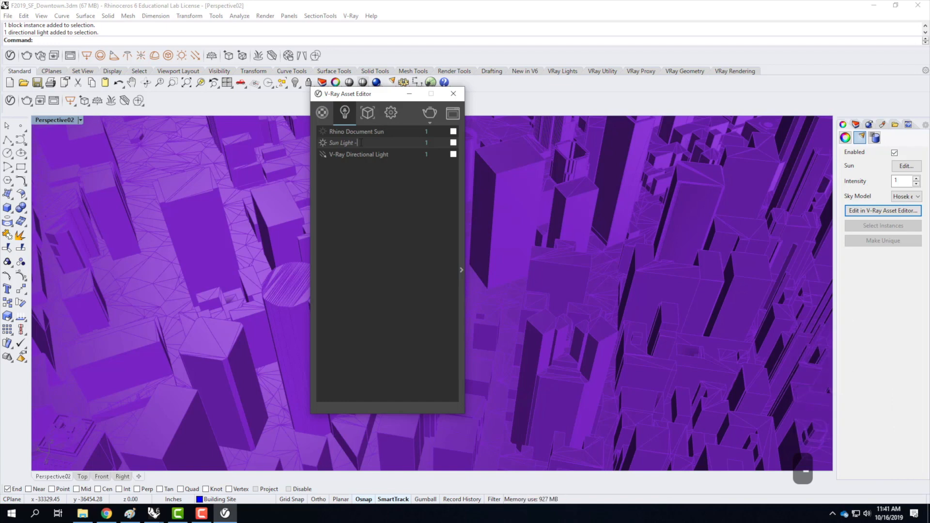
pyautogui.write(' 10/16')
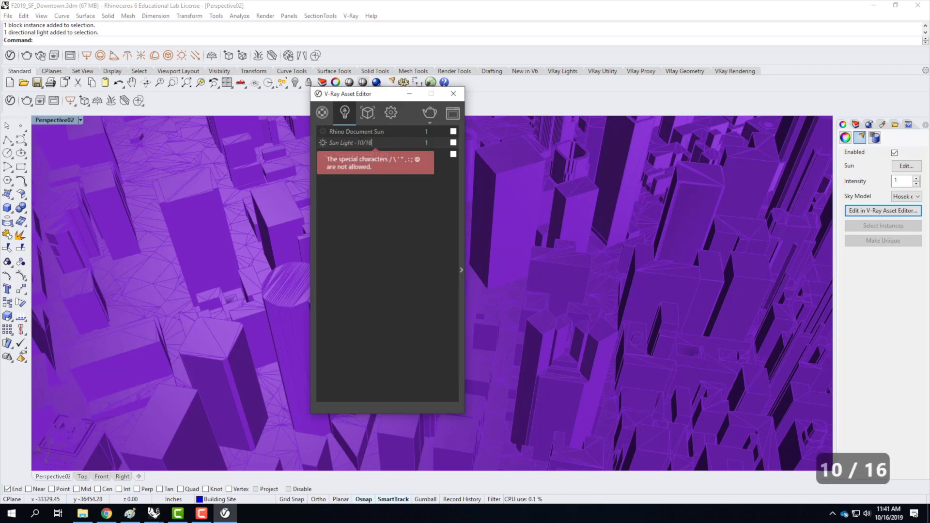
pyautogui.press('BackSpace')
pyautogui.press('BackSpace')
pyautogui.press('BackSpace')
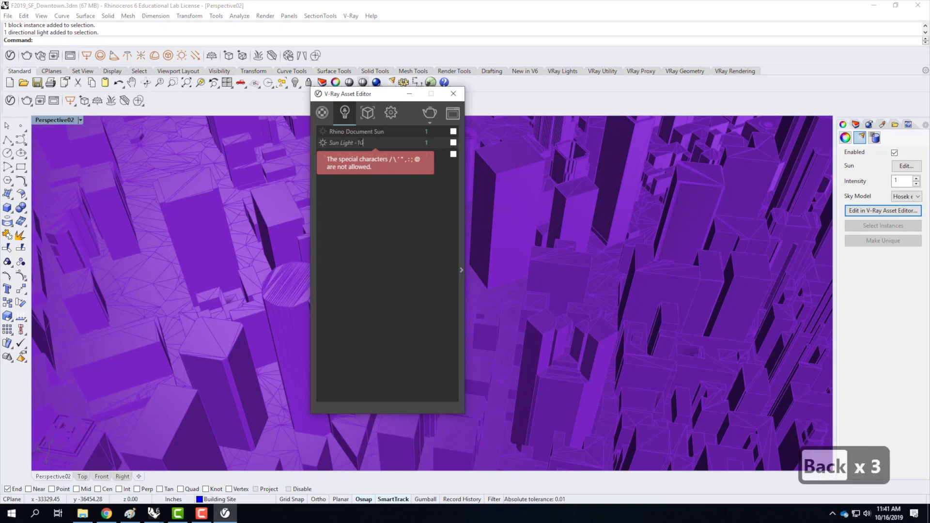
pyautogui.write('-16')
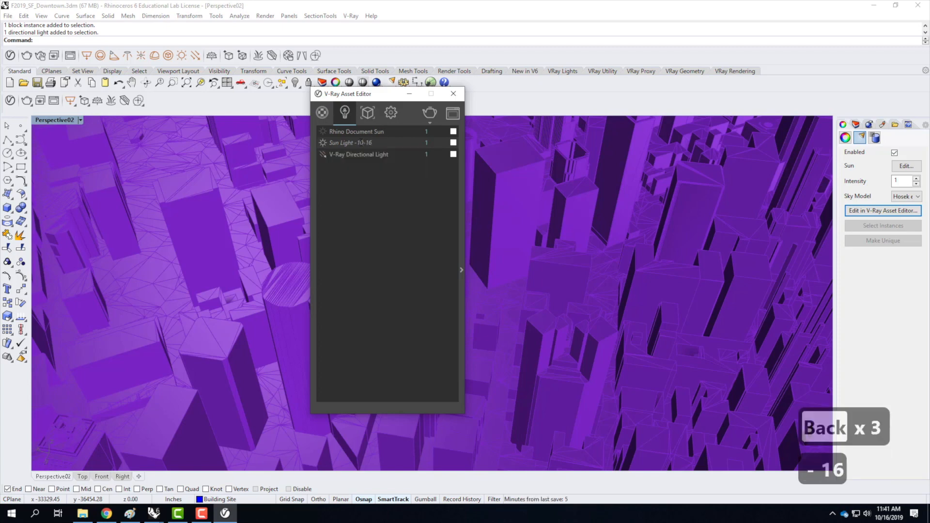
pyautogui.write('-19')
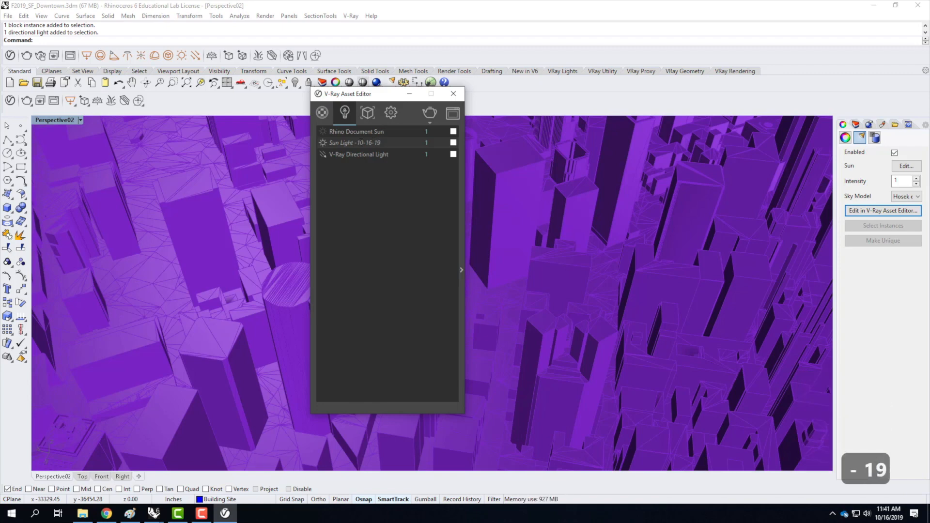
pyautogui.write('-7')
pyautogui.press('BackSpace')
pyautogui.write('8am')
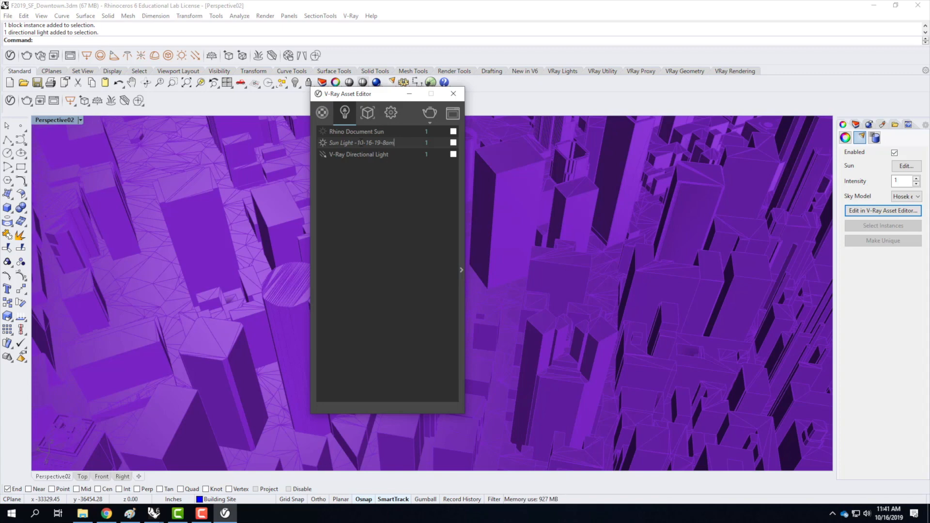
pyautogui.click(400, 147)
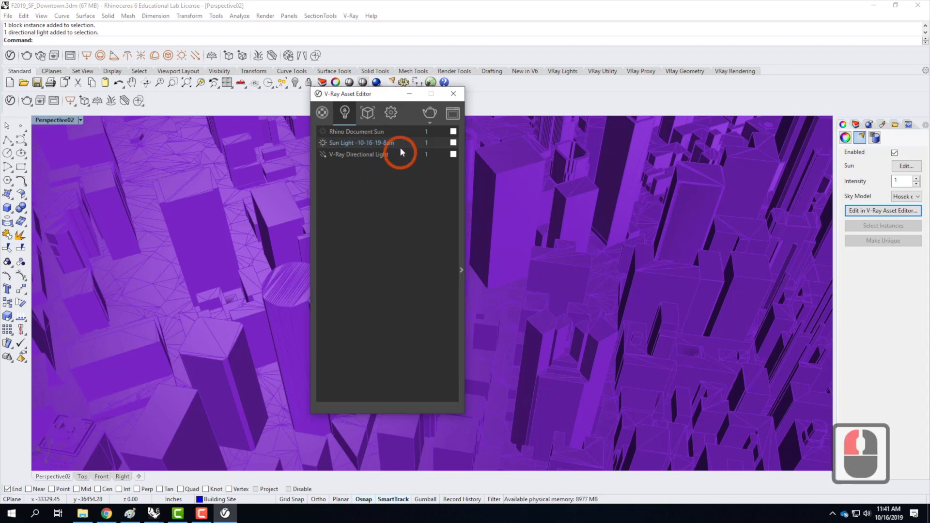
pyautogui.rightClick(406, 143)
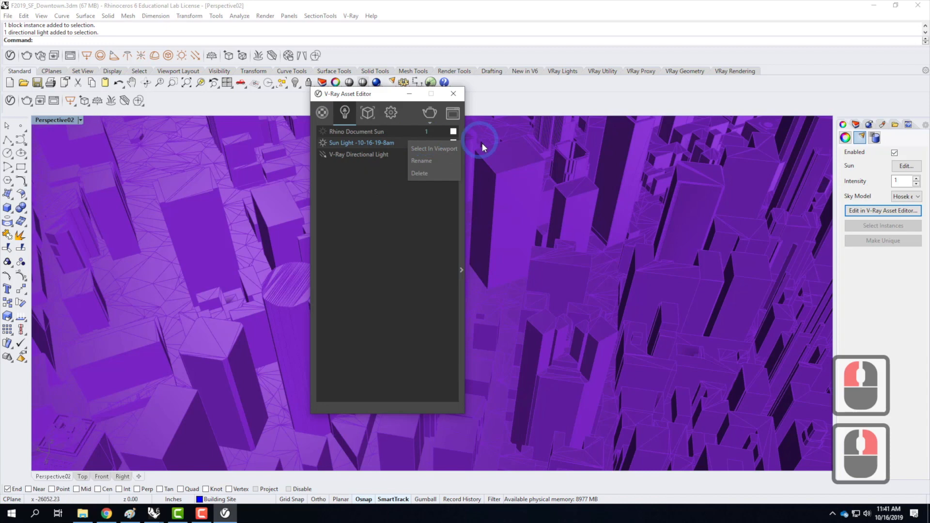
pyautogui.click(423, 232)
pyautogui.click(411, 131)
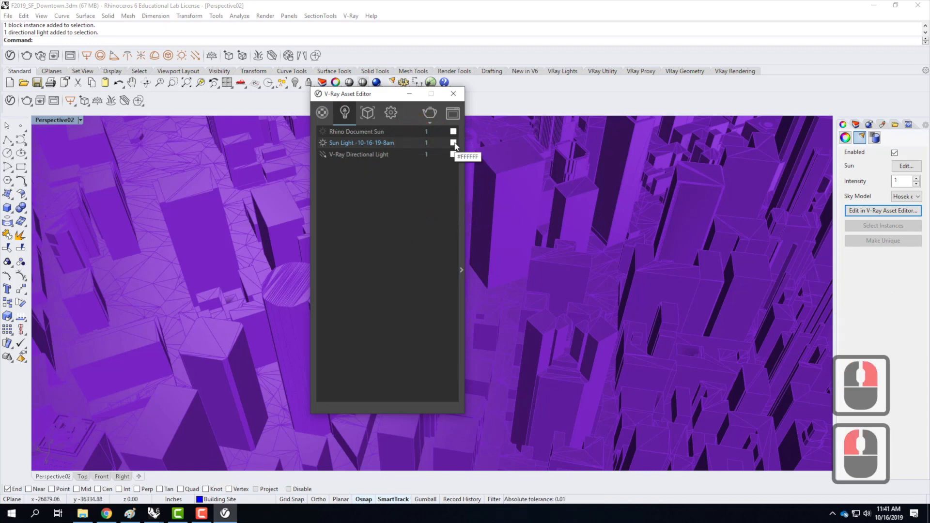
pyautogui.click(323, 143)
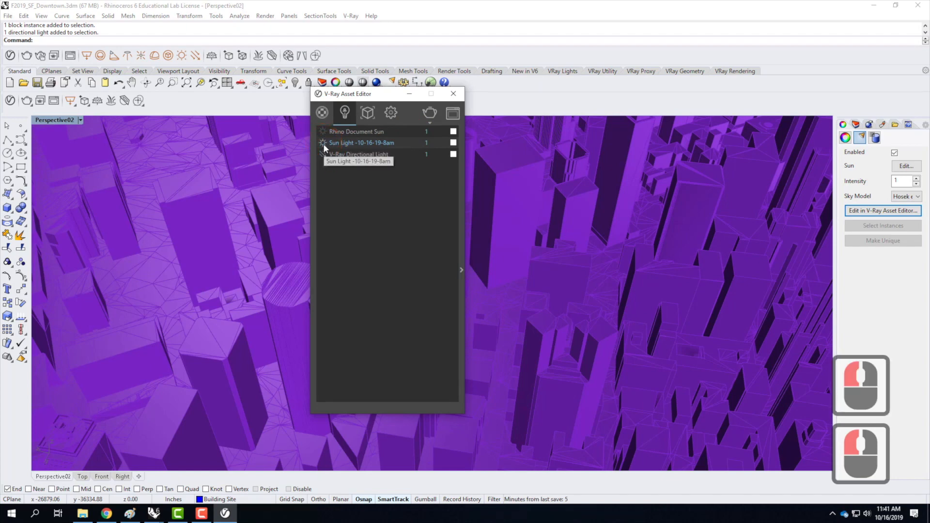
pyautogui.click(324, 144)
pyautogui.click(323, 143)
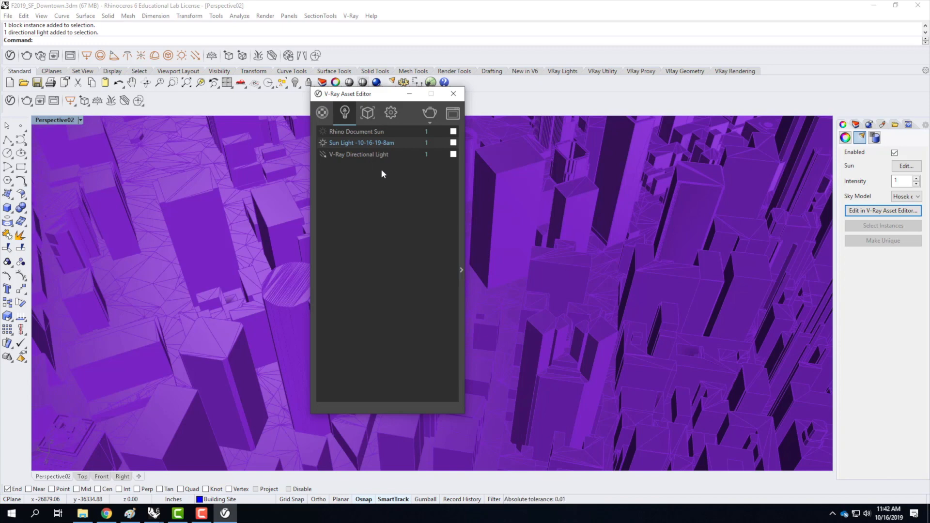
pyautogui.moveTo(388, 96); pyautogui.dragTo(631, 96)
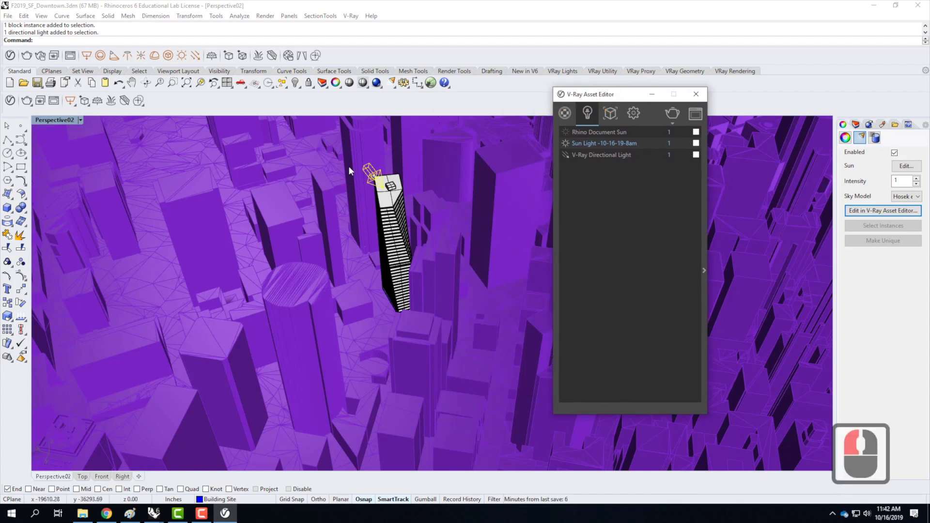
pyautogui.moveTo(617, 99); pyautogui.dragTo(352, 96)
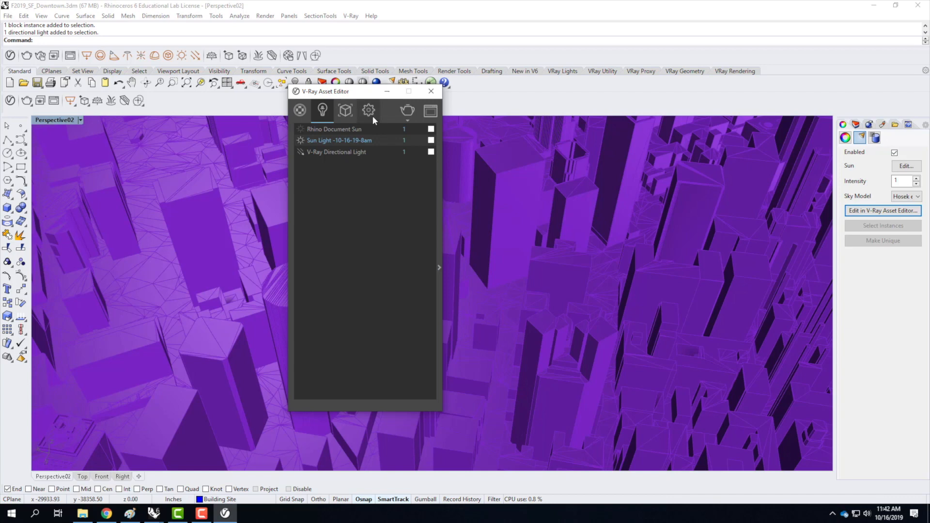
# Expand the render settings' Environment section and set the background colour to pure white, RGB 1, 1, 1.
pyautogui.click(369, 110)
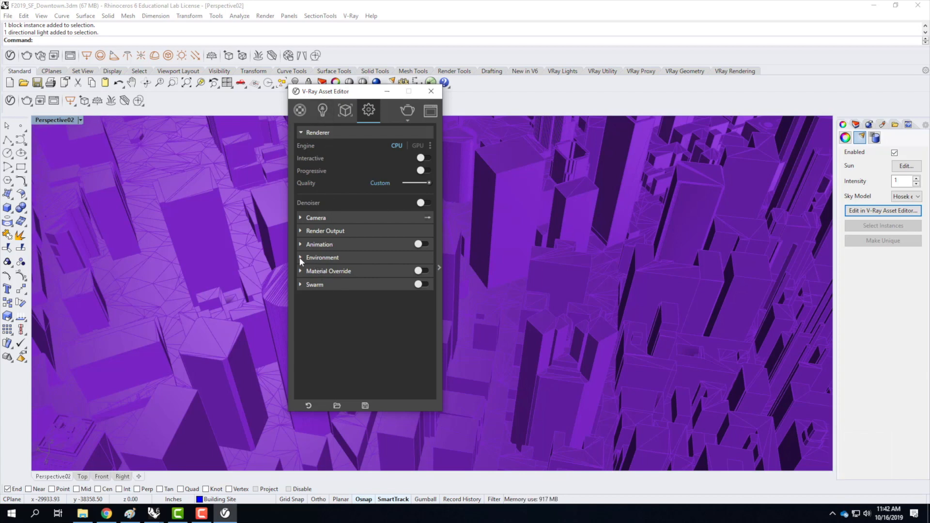
pyautogui.click(323, 258)
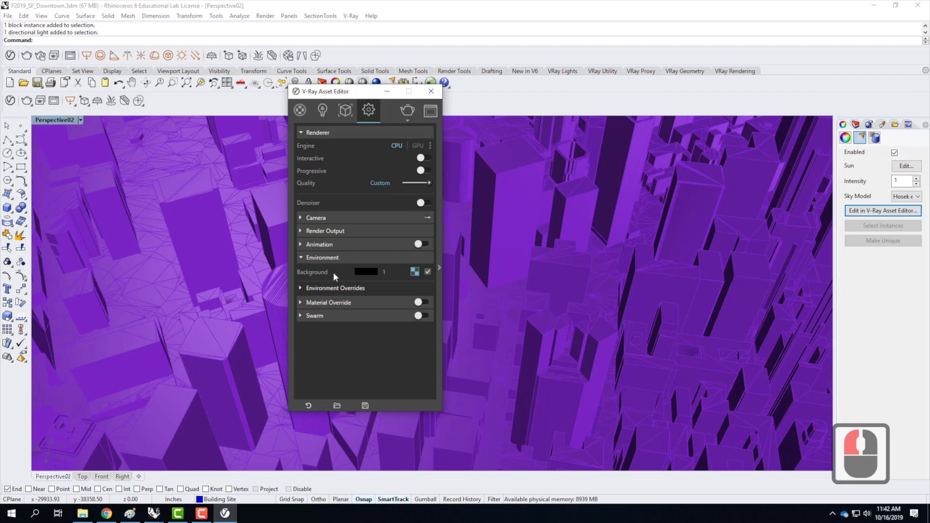
pyautogui.click(365, 272)
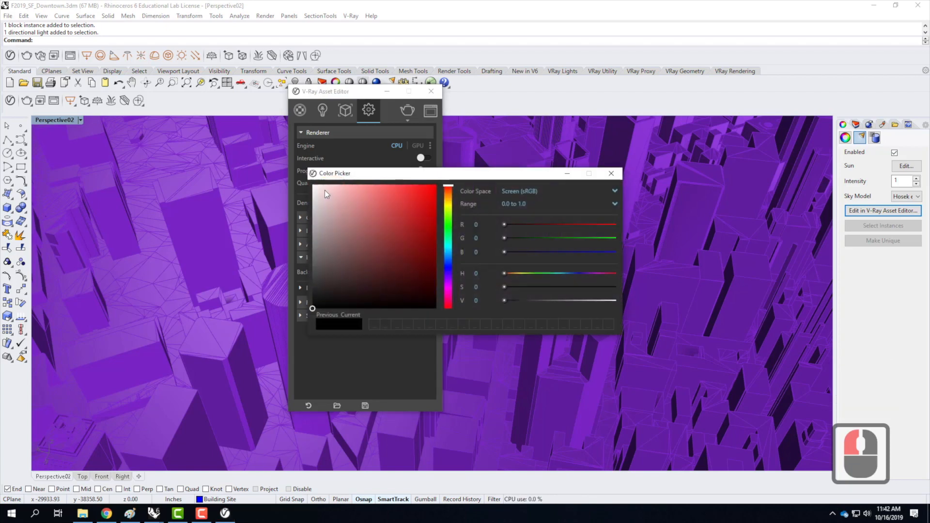
pyautogui.moveTo(319, 187); pyautogui.dragTo(307, 183)
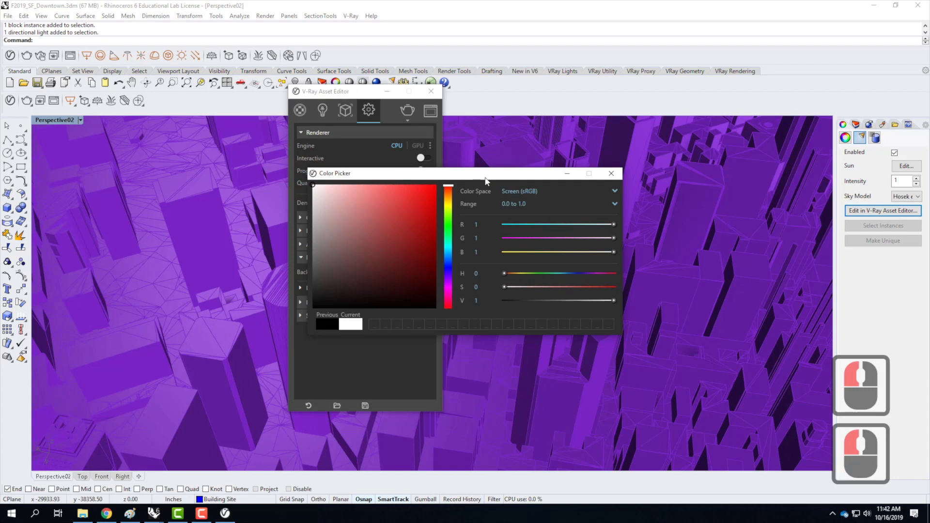
pyautogui.click(611, 174)
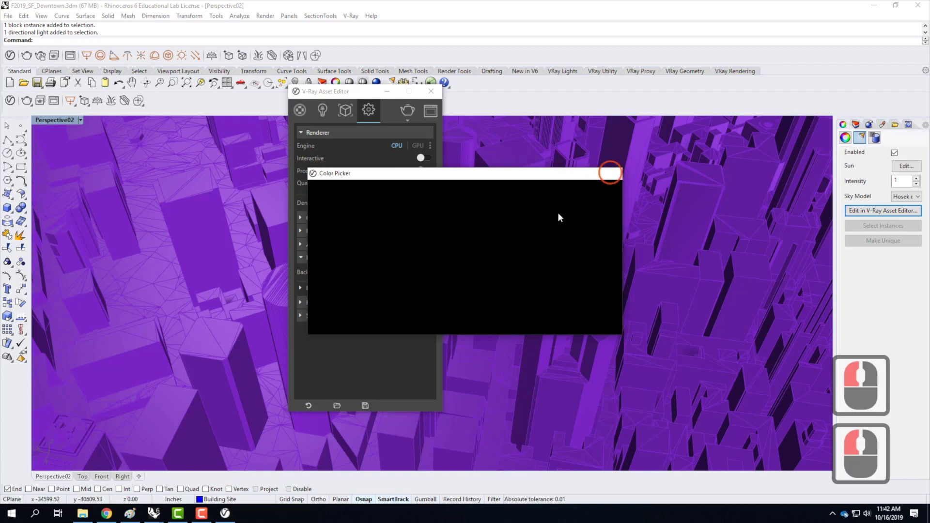
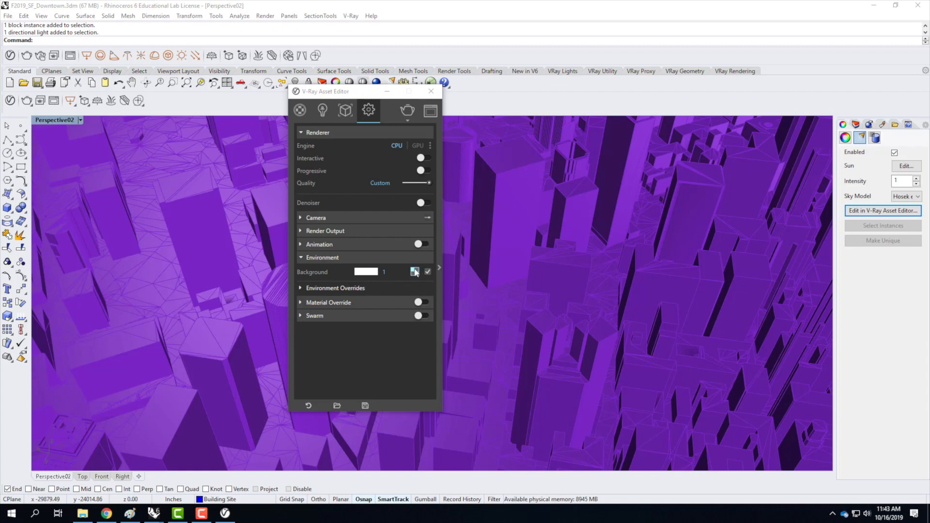
# Try to open the environment background's texture map for editing, toggling the map and expanding the additional render settings.
pyautogui.click(414, 271)
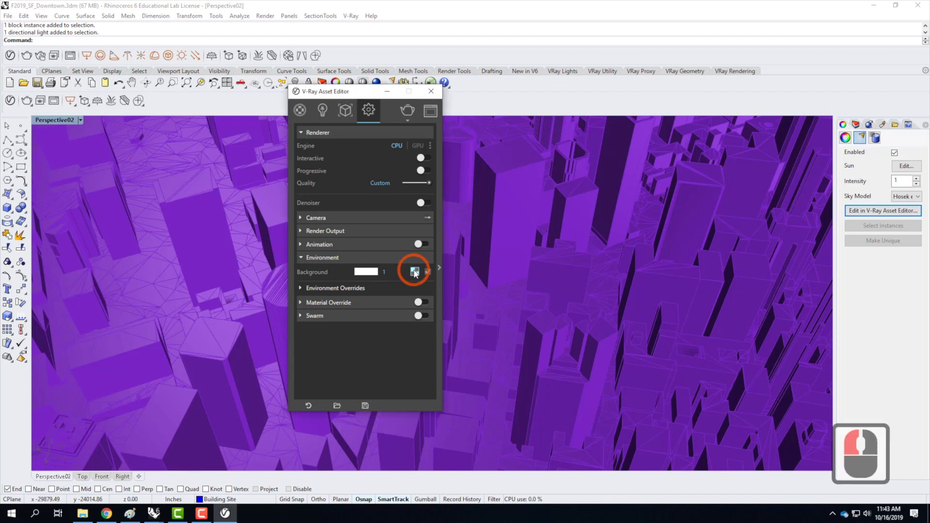
pyautogui.click(415, 271)
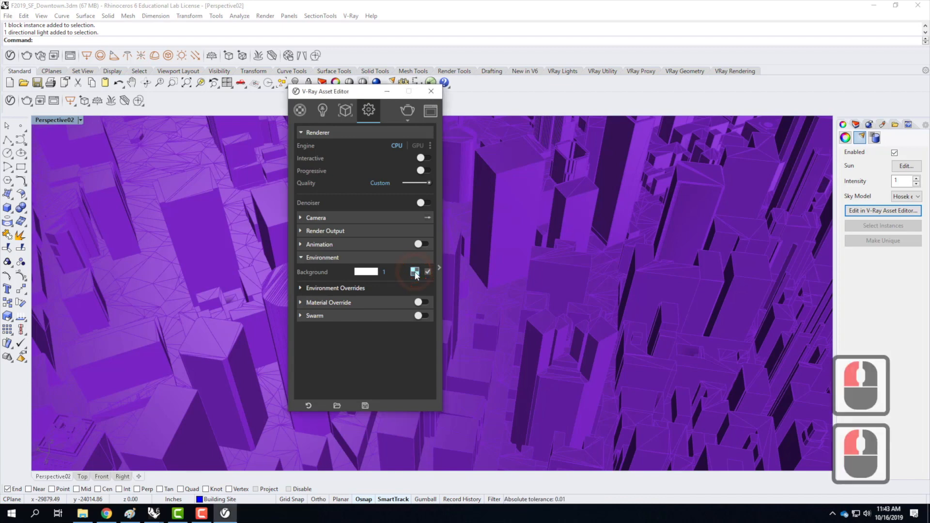
pyautogui.moveTo(350, 89); pyautogui.dragTo(285, 81)
pyautogui.click(350, 264)
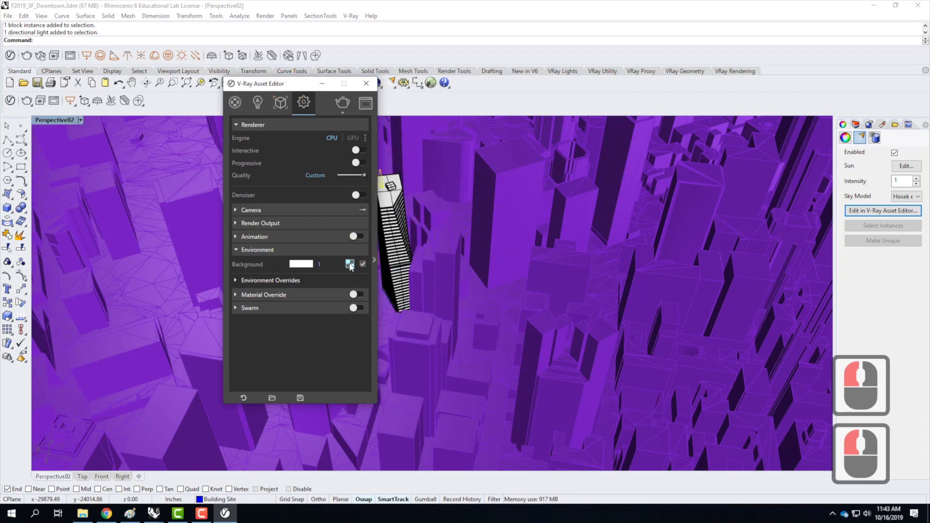
pyautogui.click(350, 264)
pyautogui.click(363, 265)
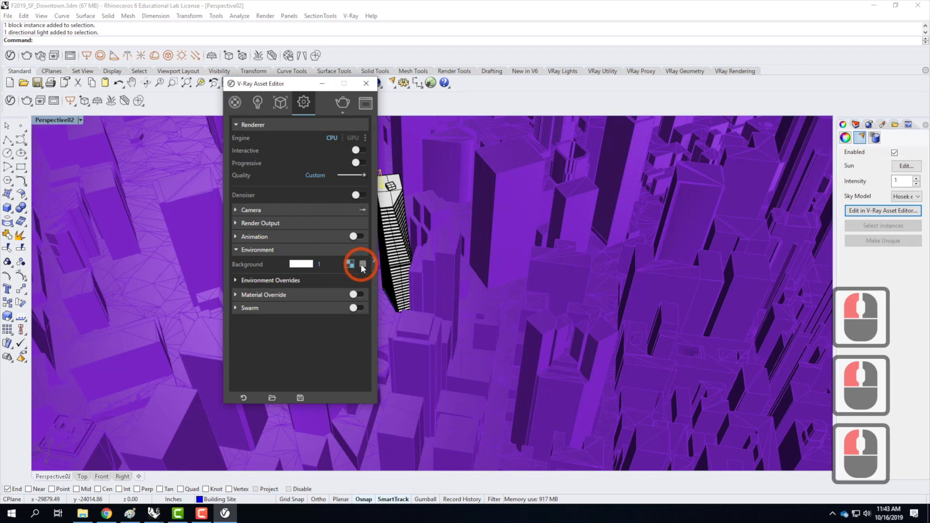
pyautogui.click(362, 264)
pyautogui.click(351, 265)
pyautogui.click(374, 260)
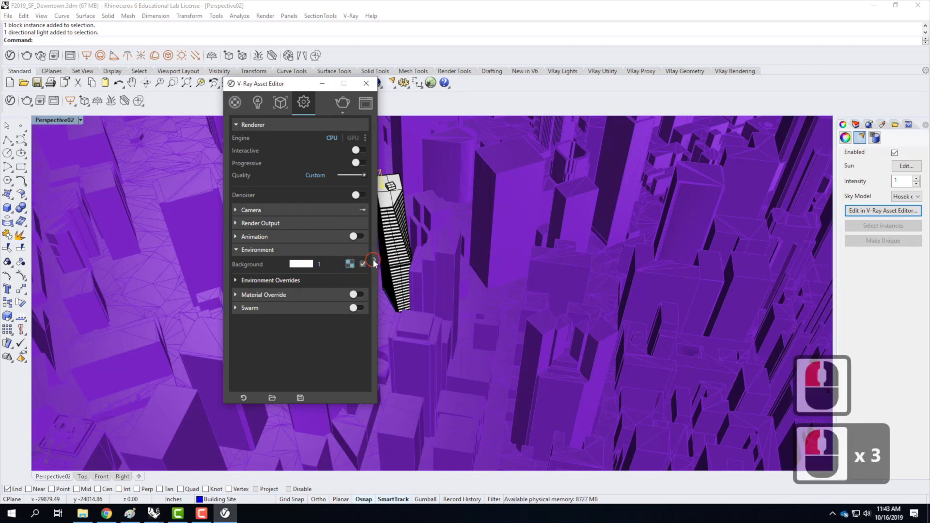
pyautogui.click(349, 264)
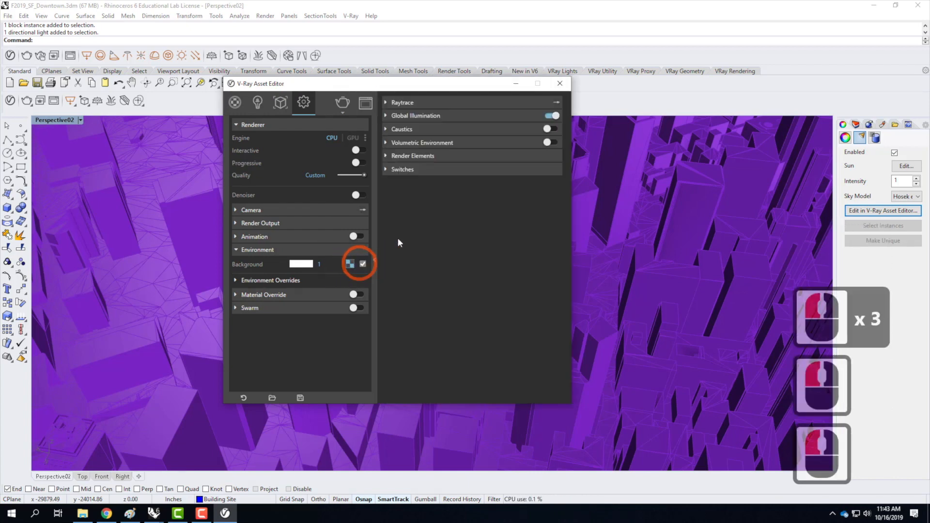
pyautogui.click(559, 84)
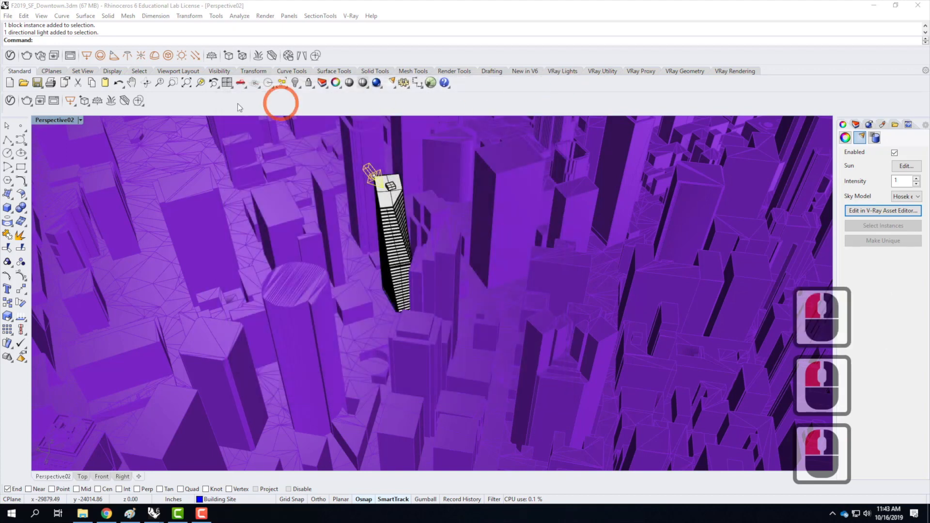
# Reopen the V-Ray Asset Editor and retry opening the background's texture map.
pyautogui.click(10, 101)
pyautogui.click(400, 262)
pyautogui.click(350, 264)
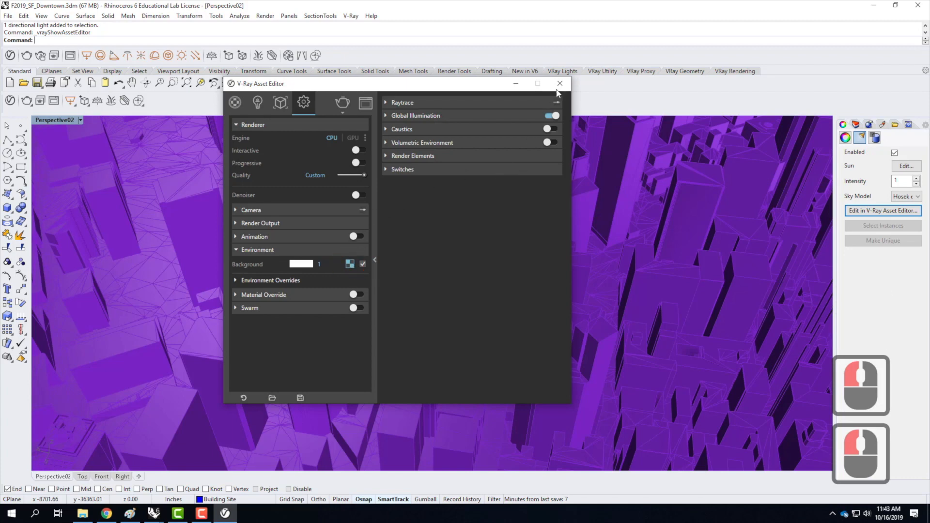
pyautogui.click(559, 83)
# Save the F2019_SF_Downtown model and clear the selection.
pyautogui.click(7, 16)
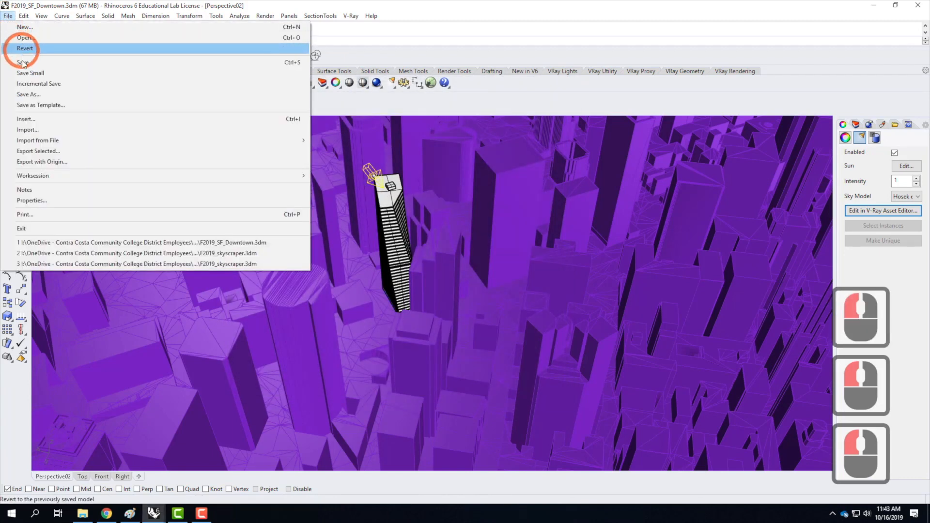
pyautogui.click(23, 62)
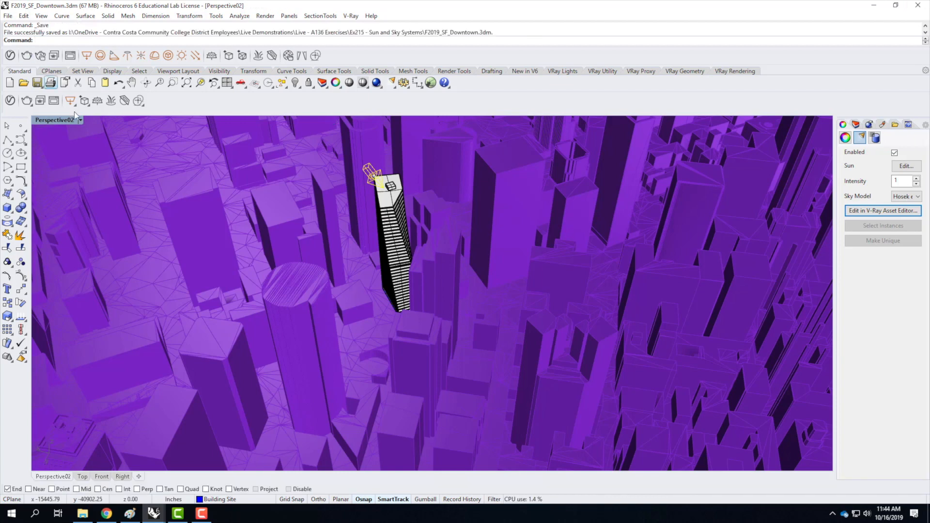
pyautogui.press('Escape')
pyautogui.press('Escape')
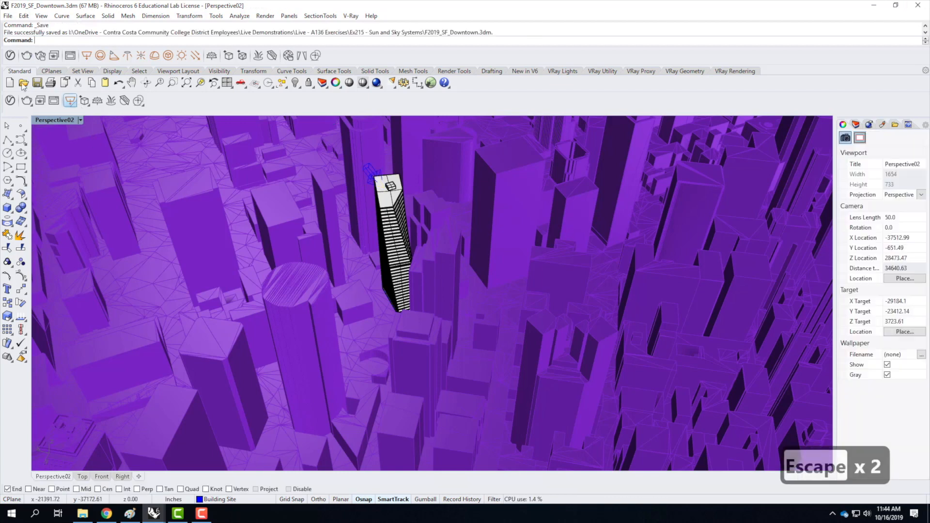
# Try again to open the background's texture map and check its colour in the V-Ray render settings, closing the editor at the end.
pyautogui.click(9, 100)
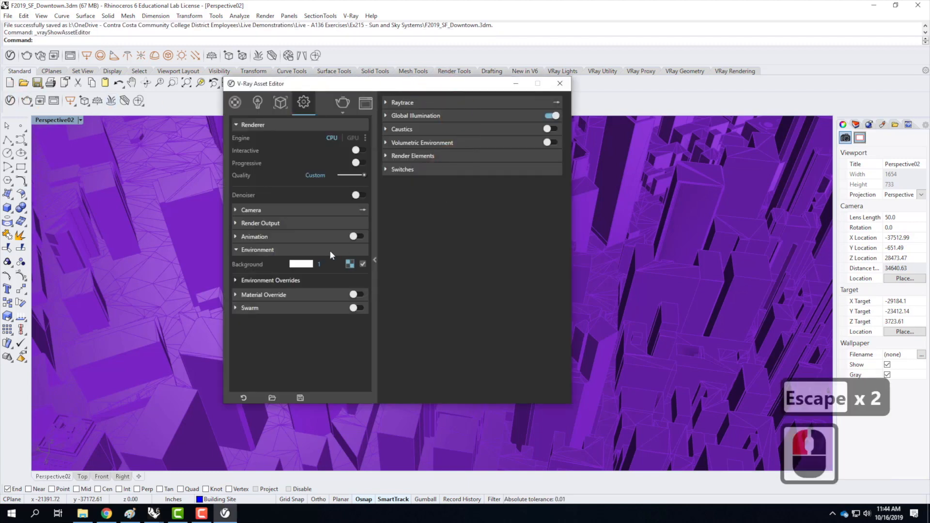
pyautogui.click(350, 265)
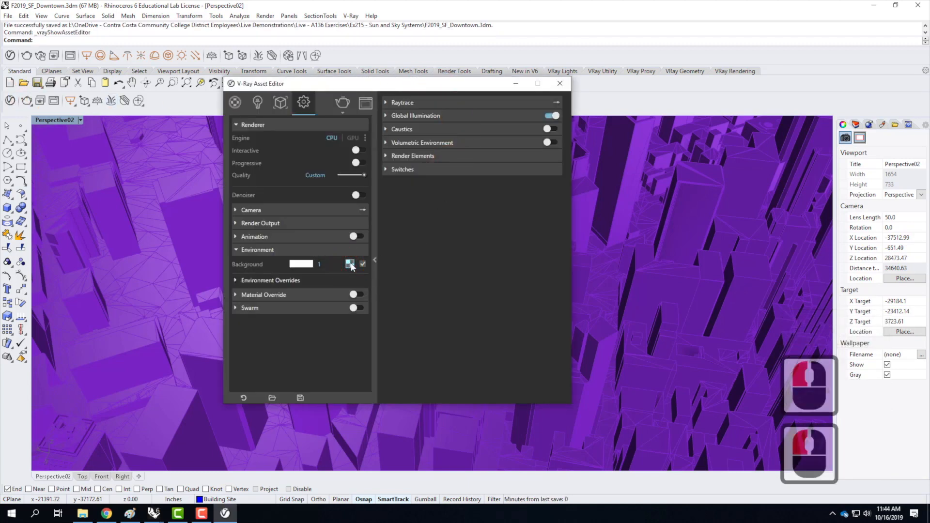
pyautogui.doubleClick(328, 264)
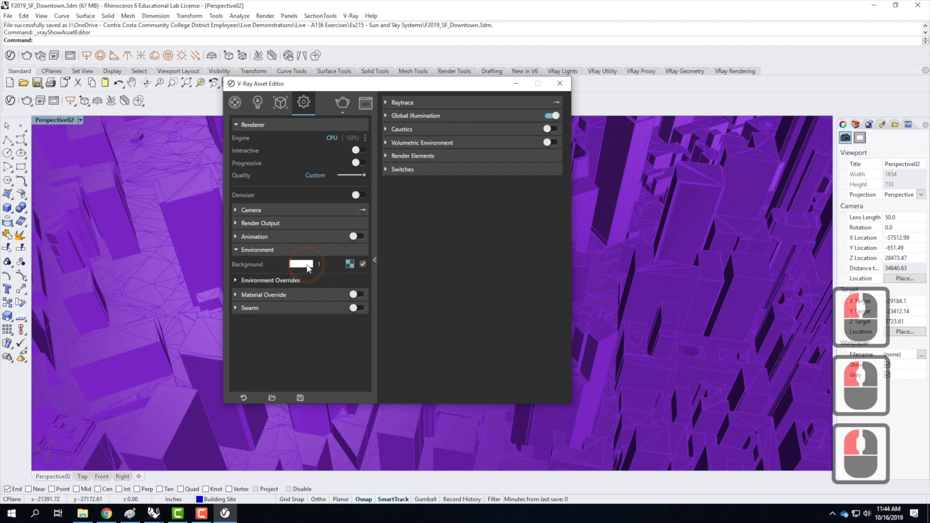
pyautogui.click(306, 265)
pyautogui.click(611, 173)
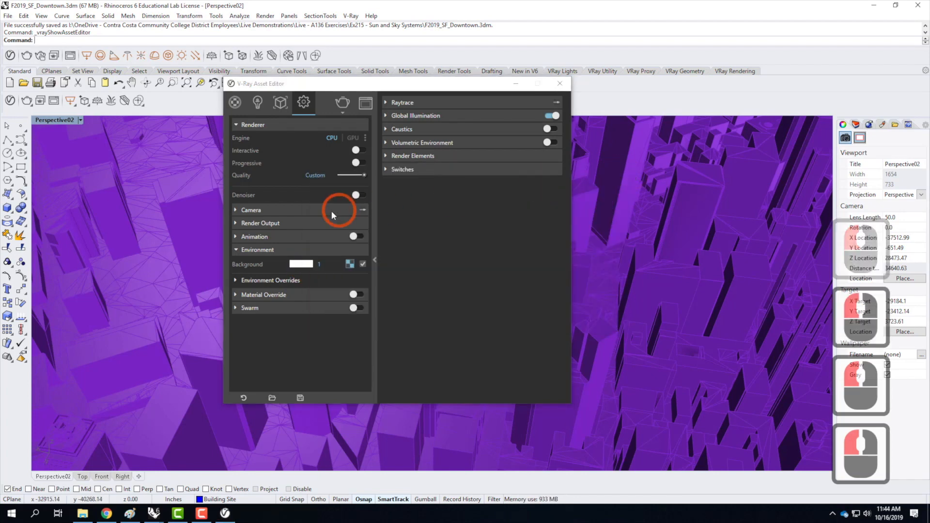
pyautogui.click(349, 265)
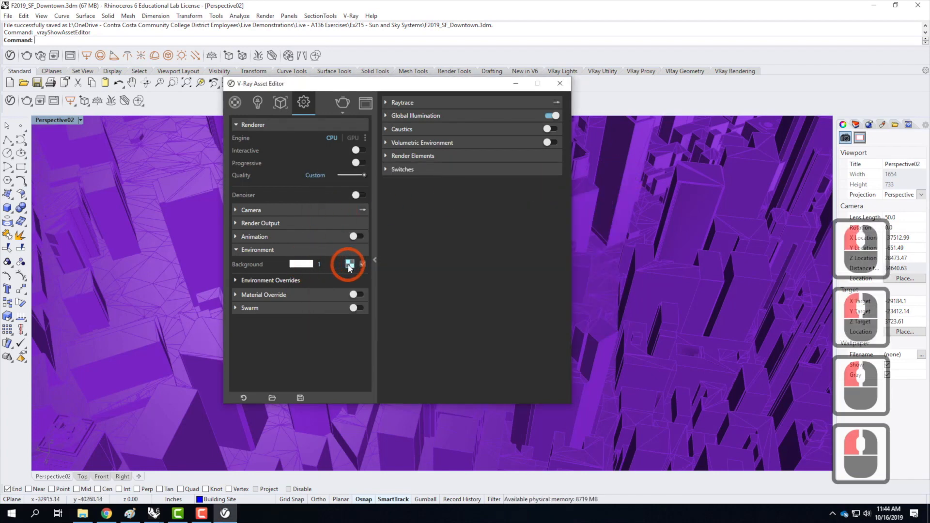
pyautogui.click(350, 265)
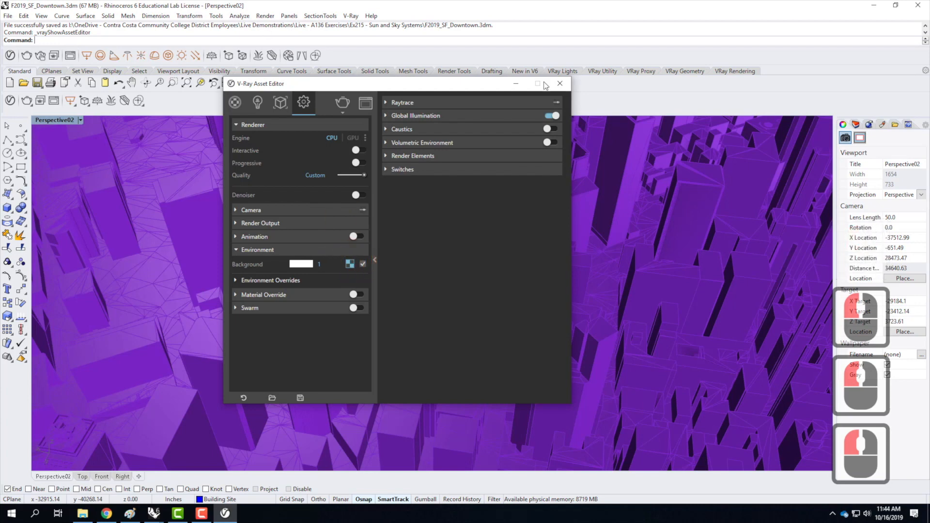
pyautogui.click(560, 84)
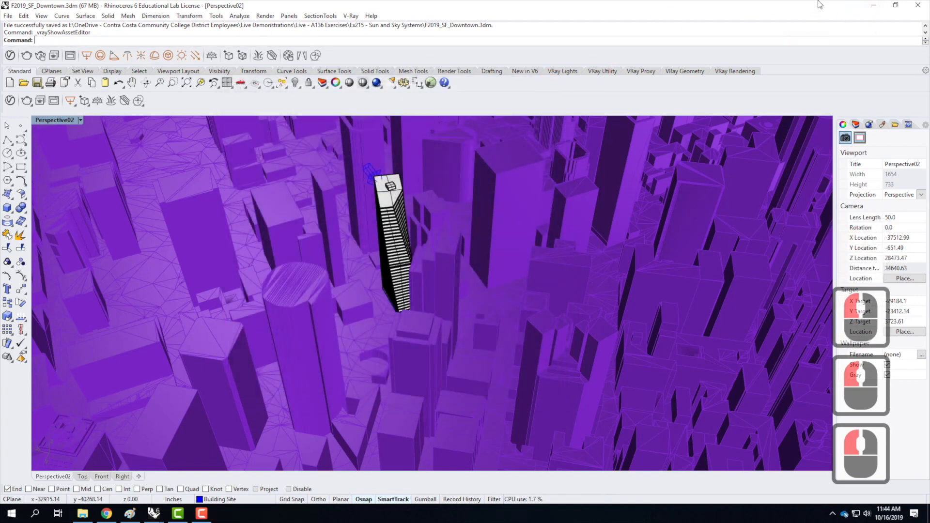
# Close Rhinoceros and decline installing the available update.
pyautogui.click(918, 9)
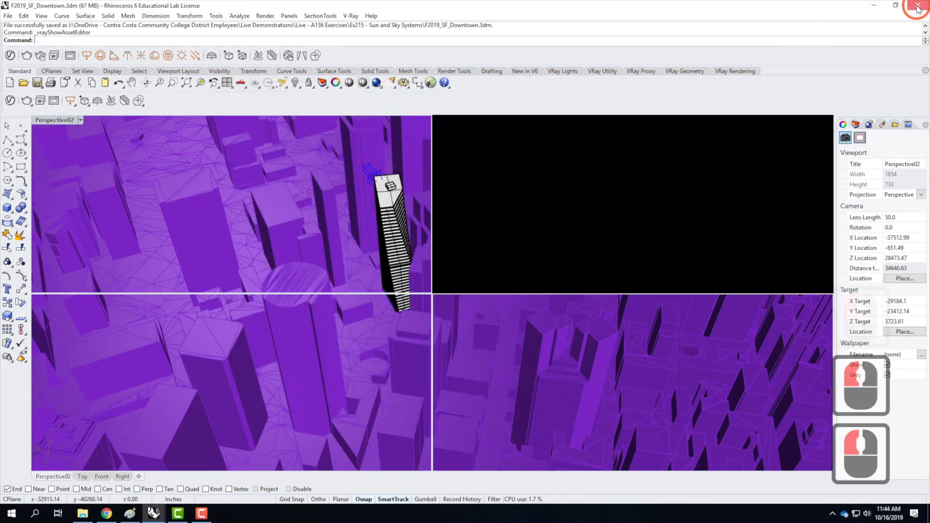
pyautogui.click(923, 8)
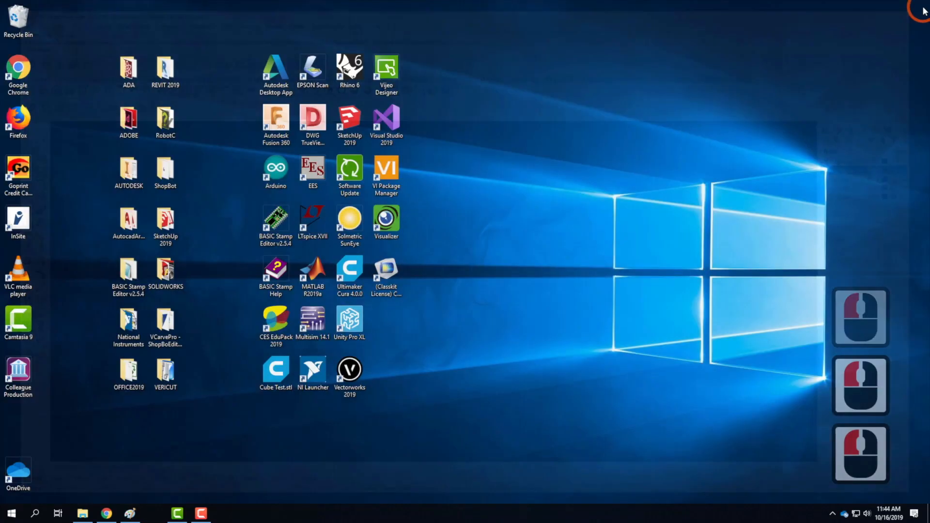
pyautogui.click(551, 278)
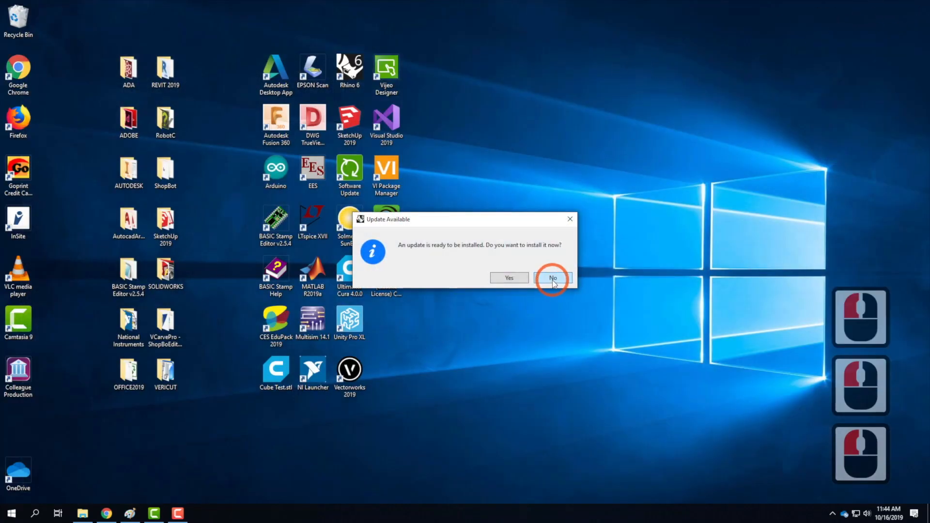
pyautogui.click(550, 277)
pyautogui.click(557, 281)
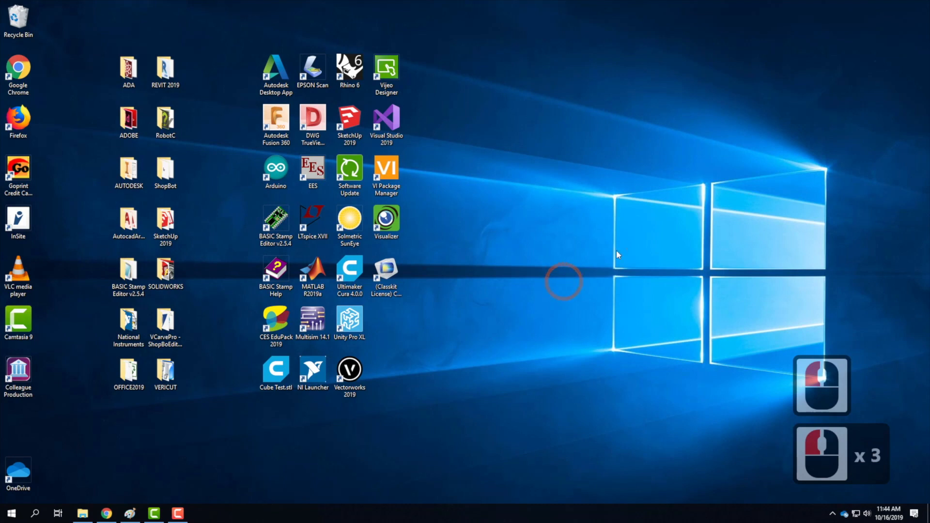
# Relaunch Rhino 6 with the recent F2019_SF_Downtown.3dm file, replacing the existing material for all material conflicts.
pyautogui.click(354, 69)
pyautogui.doubleClick(354, 69)
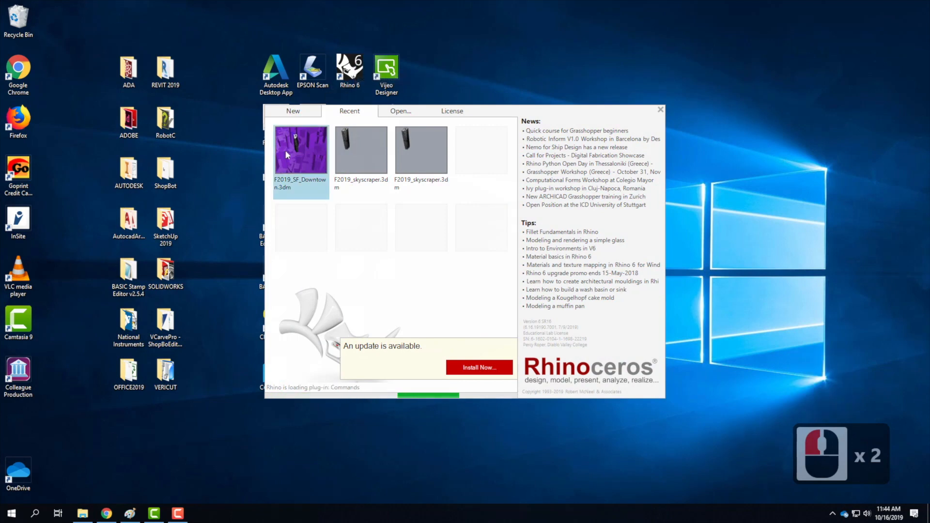
pyautogui.click(286, 152)
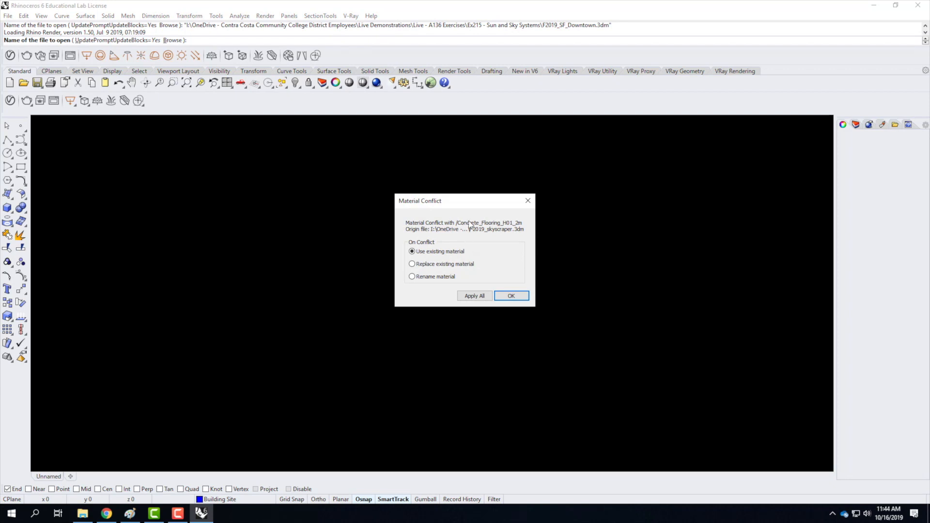
pyautogui.click(431, 266)
pyautogui.click(466, 297)
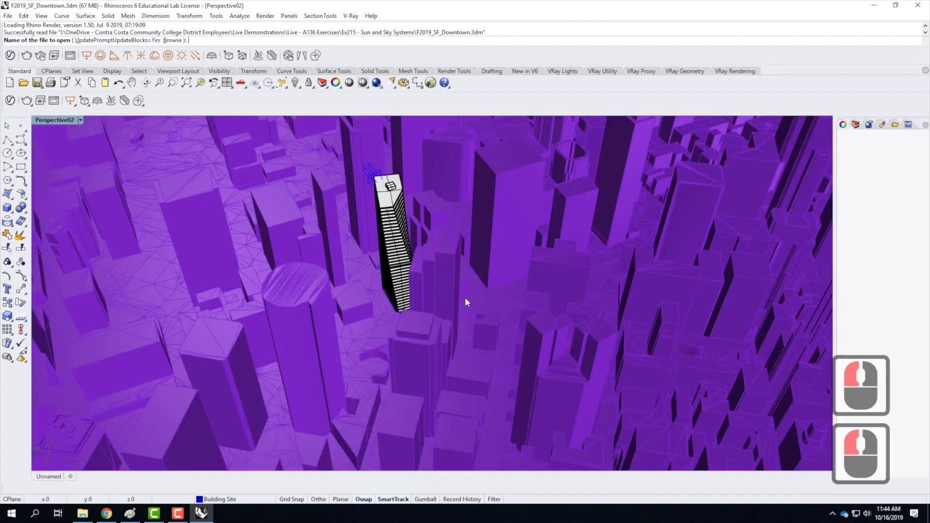
# Expand the Environment section in the V-Ray render settings and try to open the background's texture map.
pyautogui.click(10, 101)
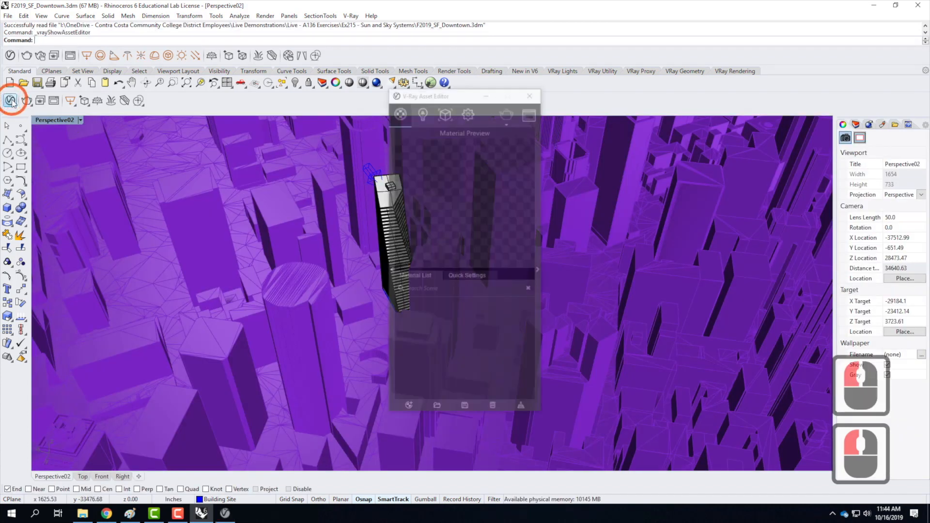
pyautogui.click(468, 112)
pyautogui.click(402, 260)
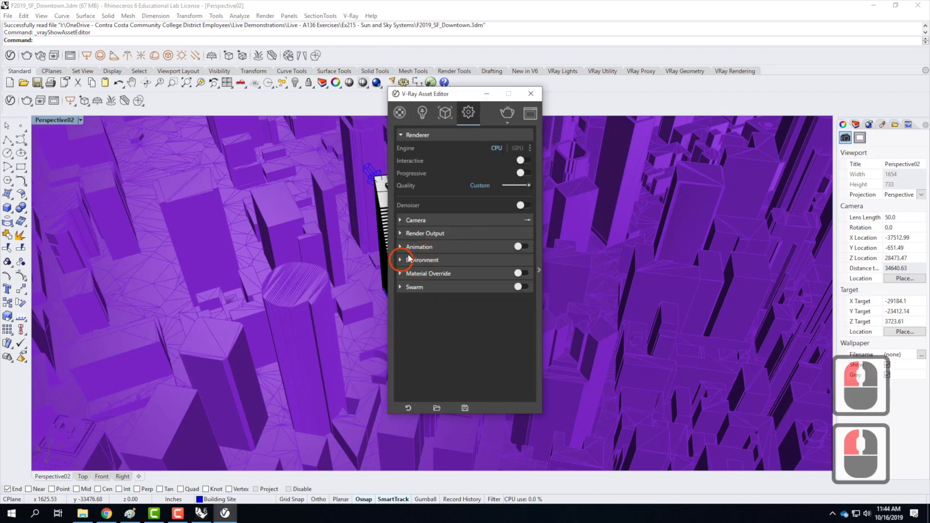
pyautogui.click(515, 275)
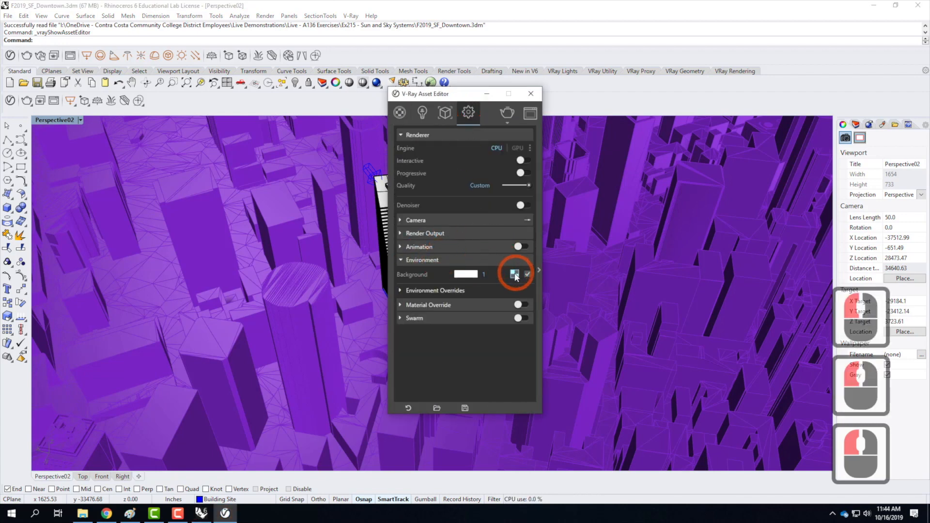
pyautogui.click(515, 275)
pyautogui.click(515, 274)
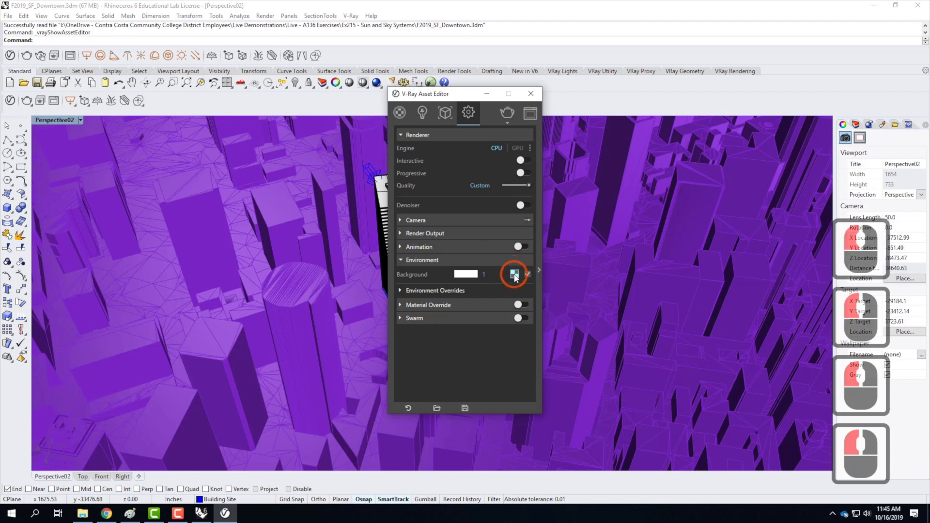
pyautogui.moveTo(461, 97); pyautogui.dragTo(331, 93)
pyautogui.click(383, 272)
pyautogui.click(384, 271)
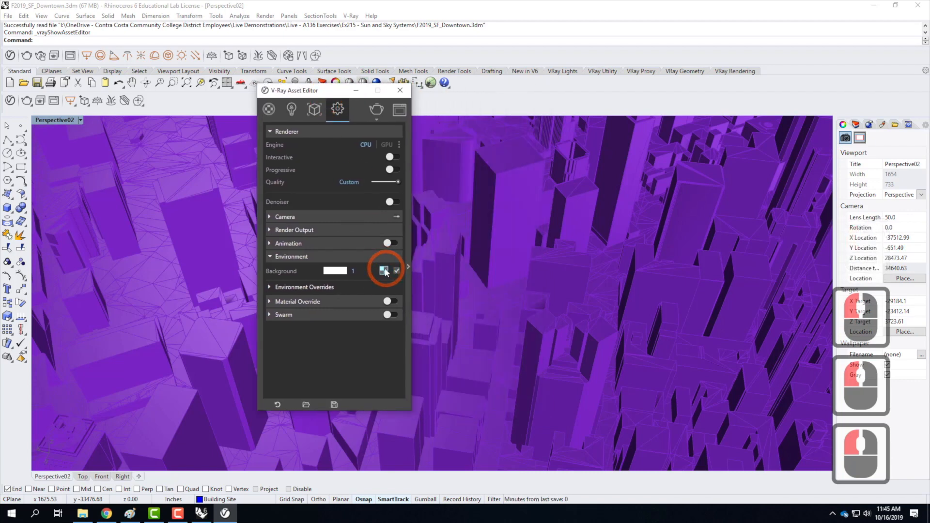
# Expand Environment Overrides, try to open the GI (Skylight) texture map, and collapse the overrides again.
pyautogui.doubleClick(270, 287)
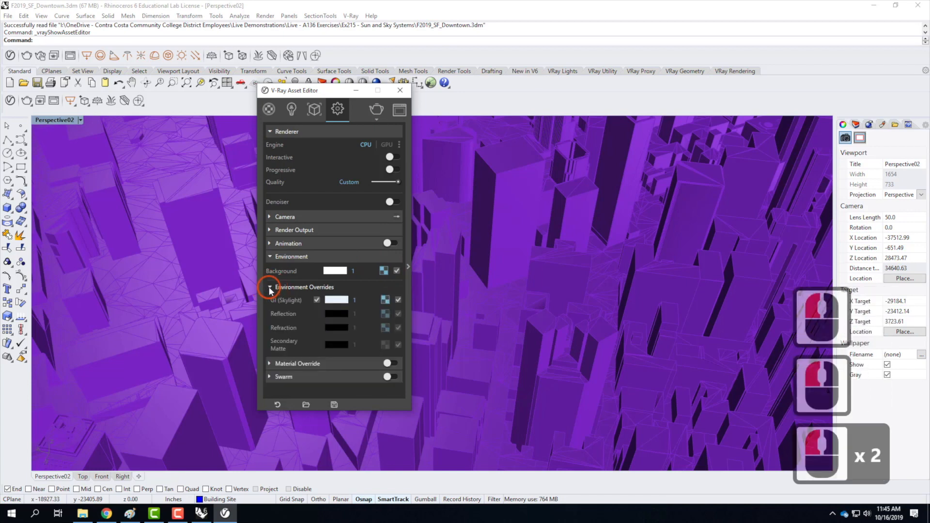
pyautogui.click(385, 300)
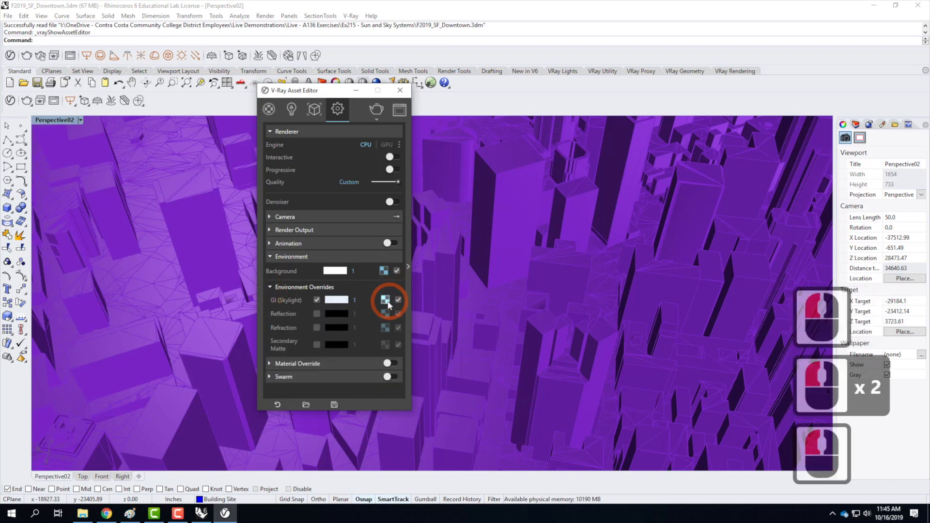
pyautogui.click(386, 301)
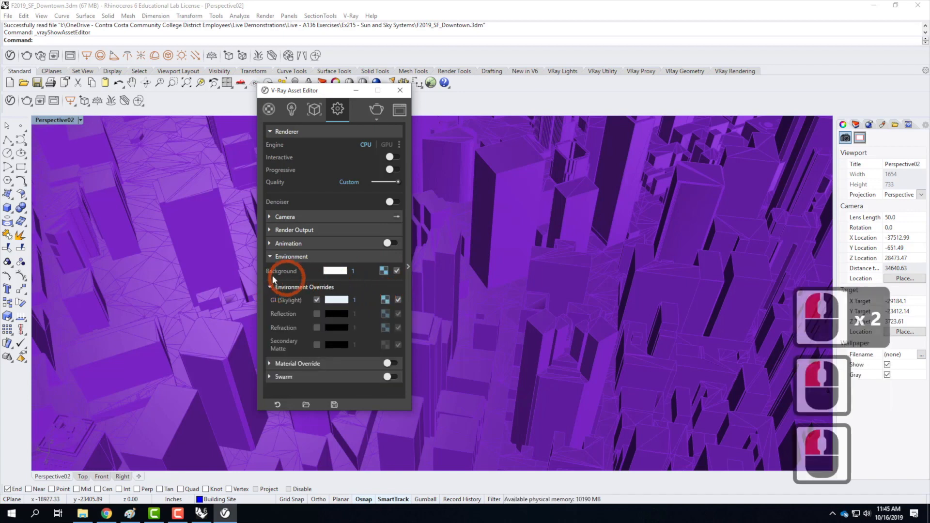
pyautogui.click(269, 287)
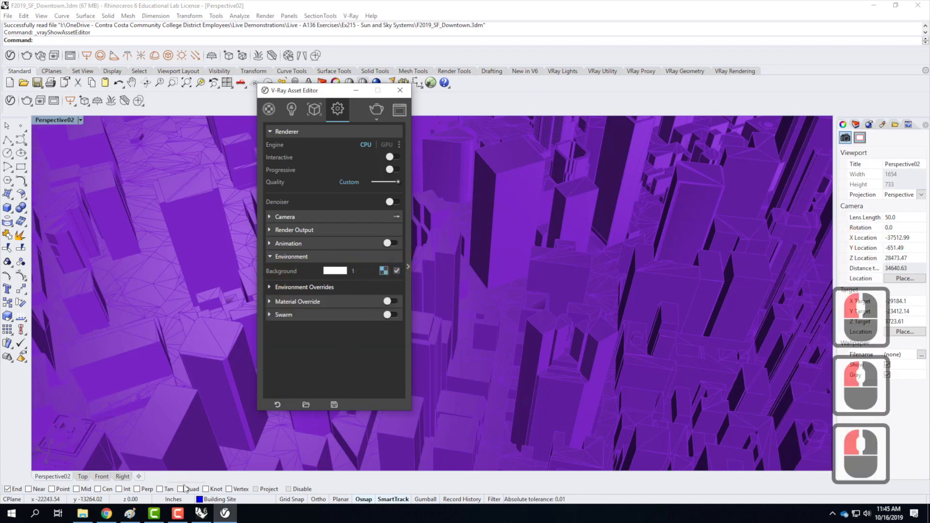
pyautogui.click(177, 513)
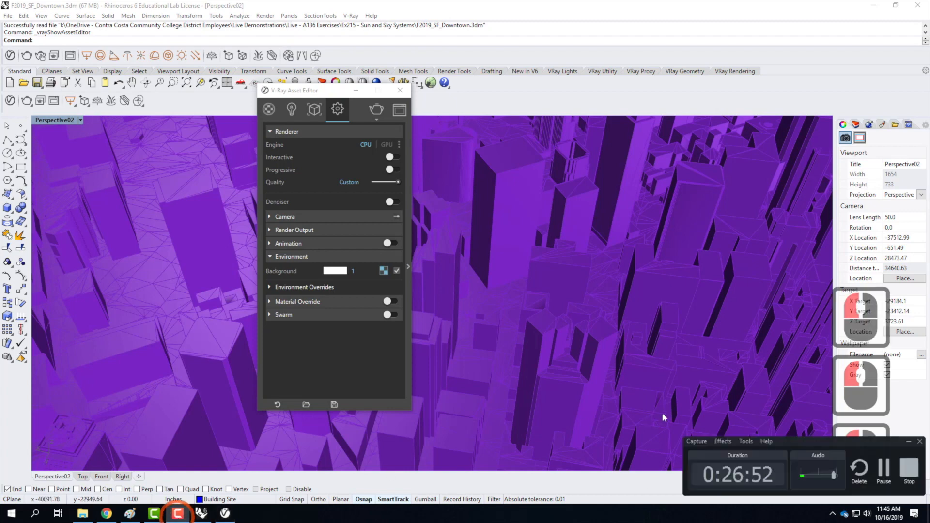
# Reopen the V-Ray Asset Editor, inspect the texture choices for the environment background, and return to the render settings.
pyautogui.click(884, 468)
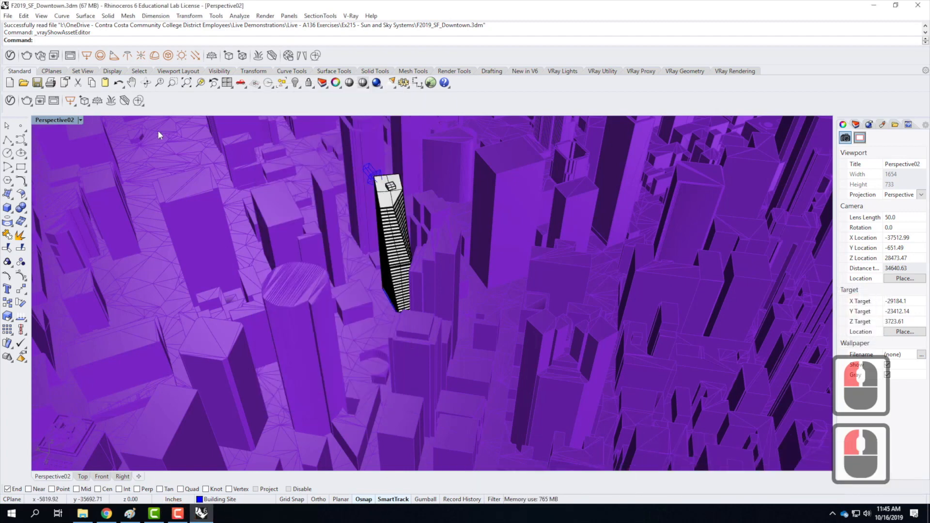
pyautogui.click(10, 101)
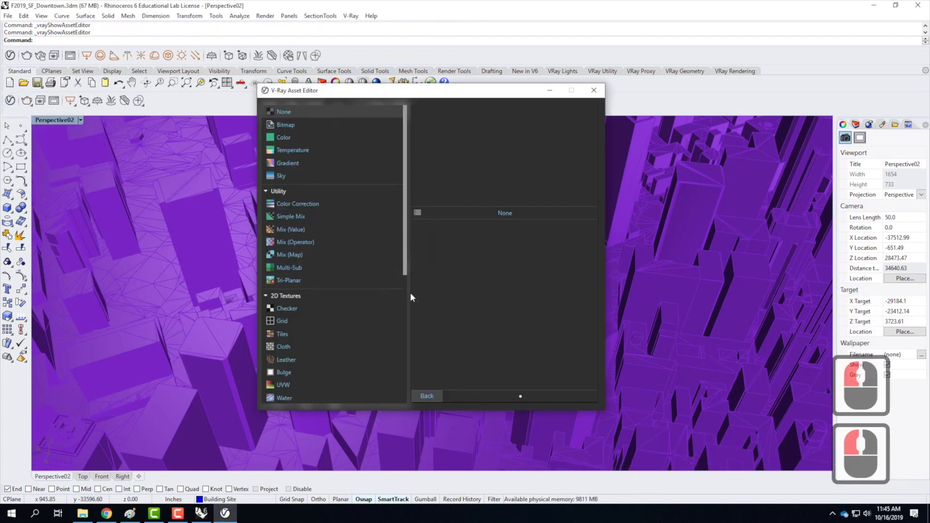
pyautogui.click(426, 396)
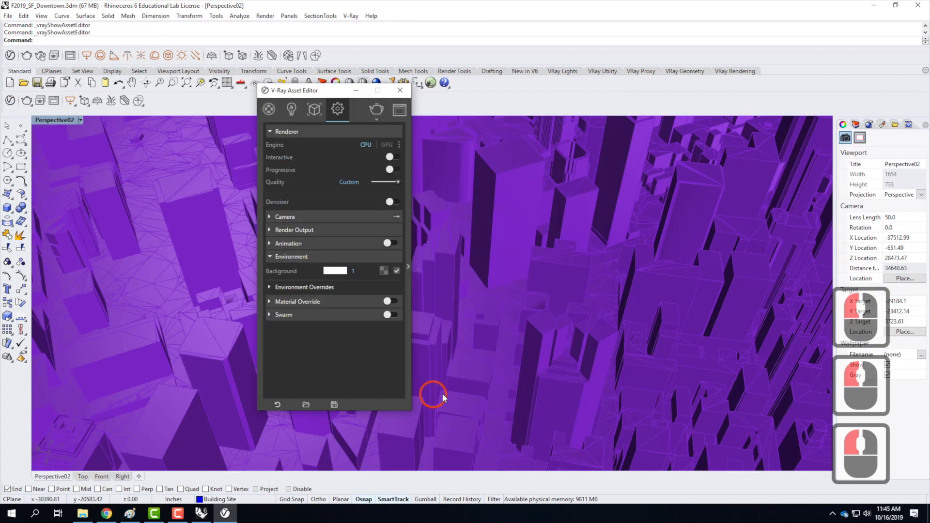
pyautogui.rightClick(384, 271)
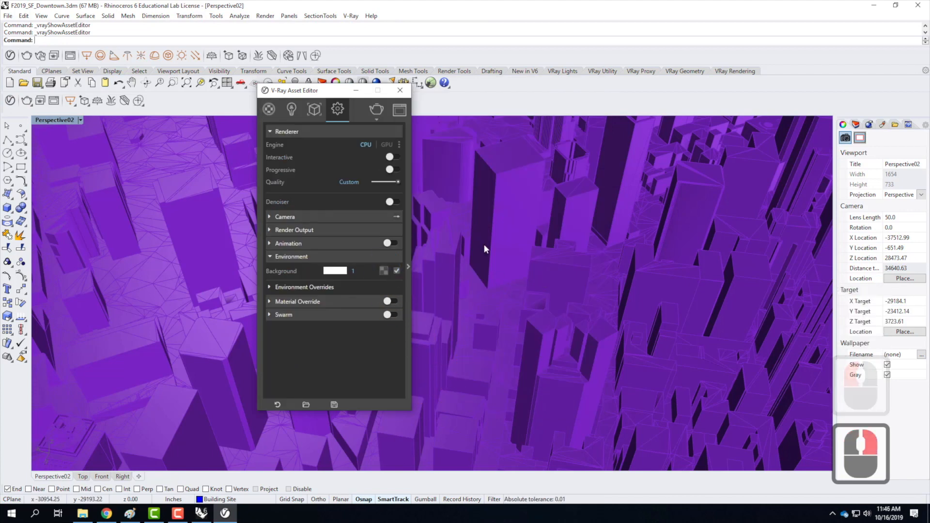
pyautogui.click(385, 271)
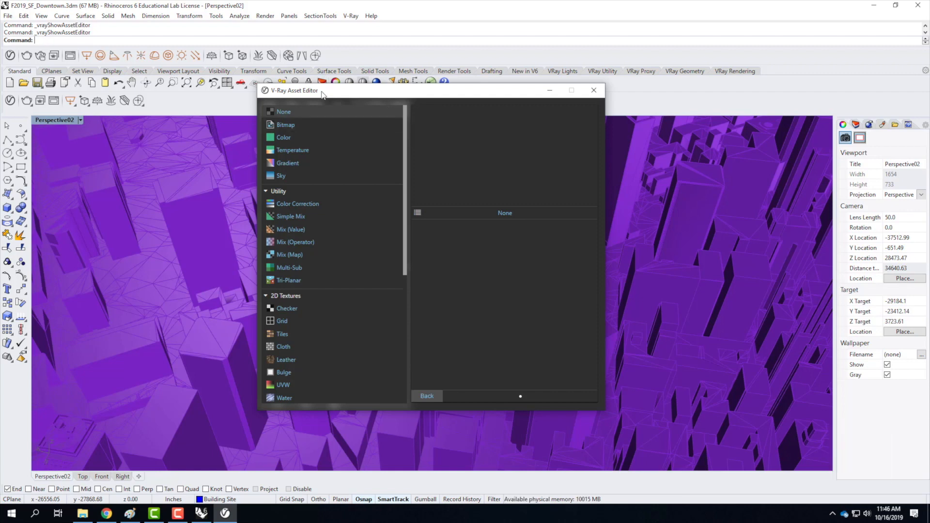
pyautogui.click(438, 393)
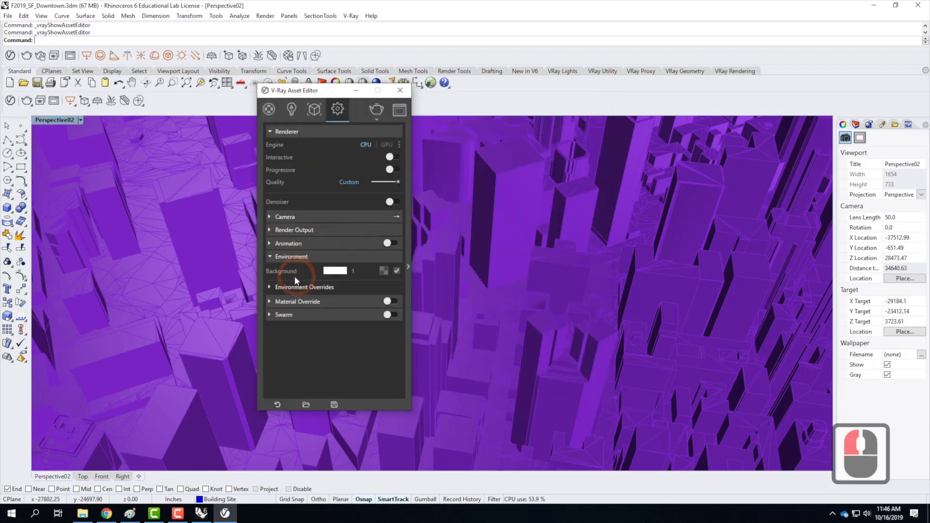
# Assign a Sky texture to the environment background and set its sun to Sun Light -10-16-19-8am.
pyautogui.click(383, 272)
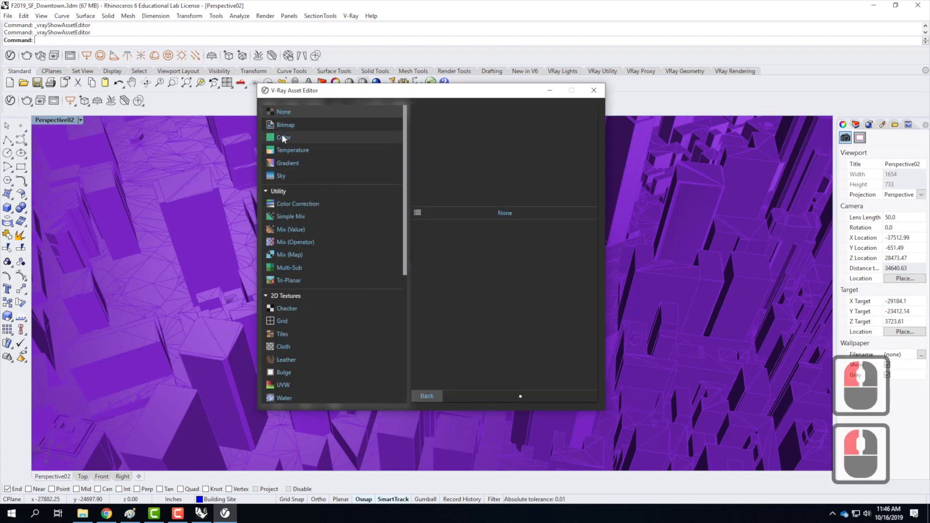
pyautogui.click(280, 176)
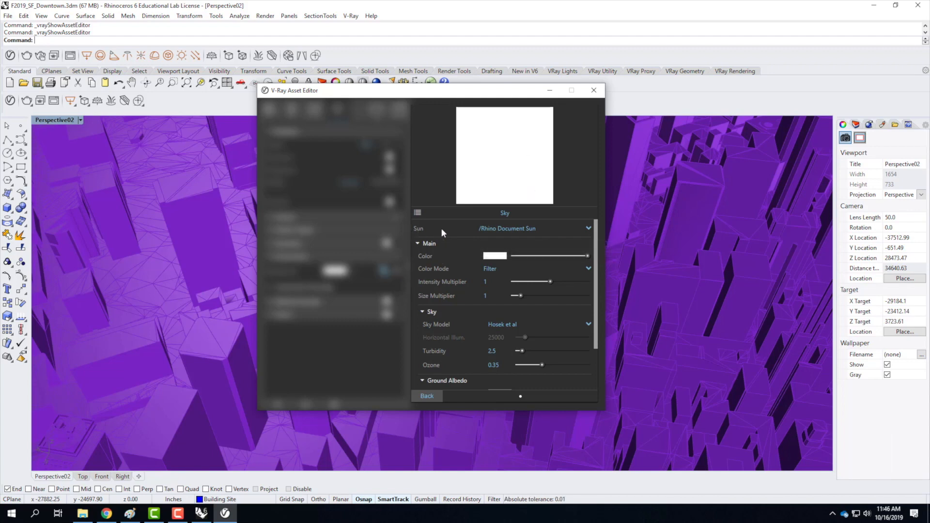
pyautogui.click(587, 227)
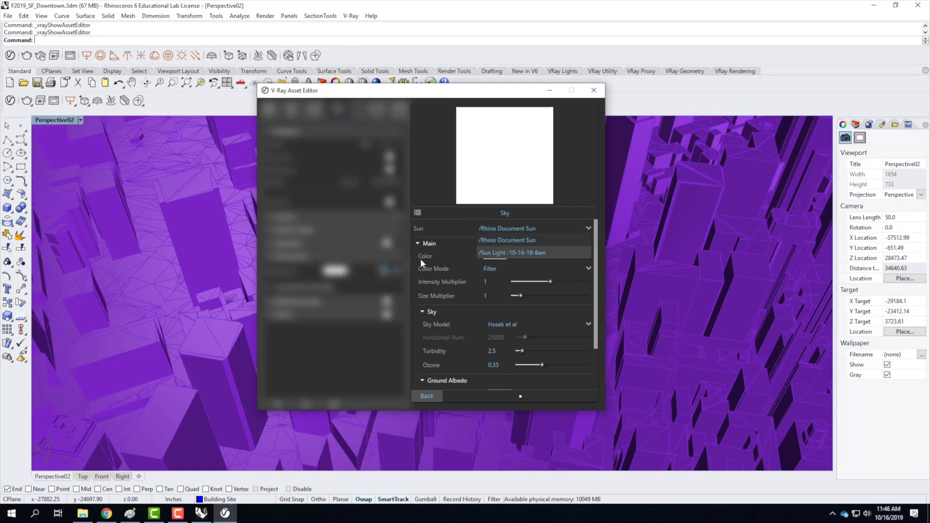
pyautogui.click(513, 252)
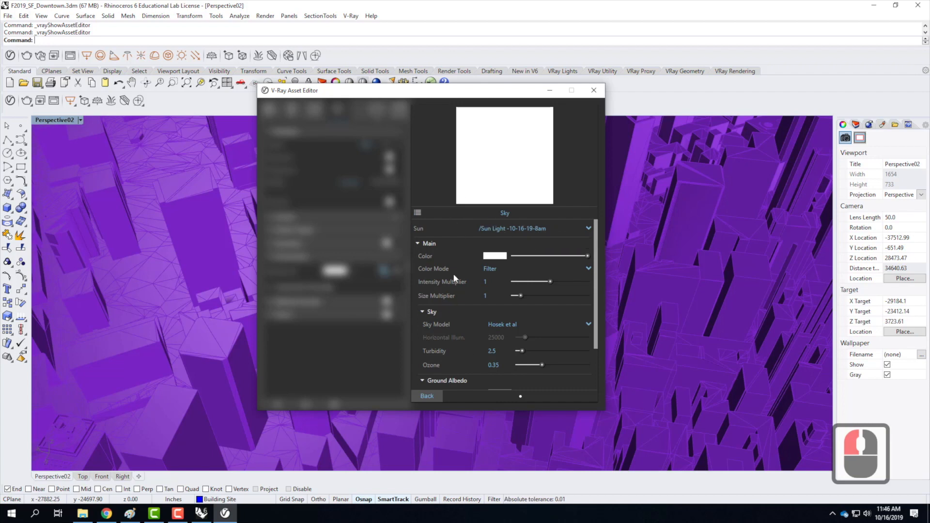
# Review the sky texture's remaining parameters, including its Options section, and close the V-Ray Asset Editor.
pyautogui.moveTo(597, 252); pyautogui.dragTo(476, 306)
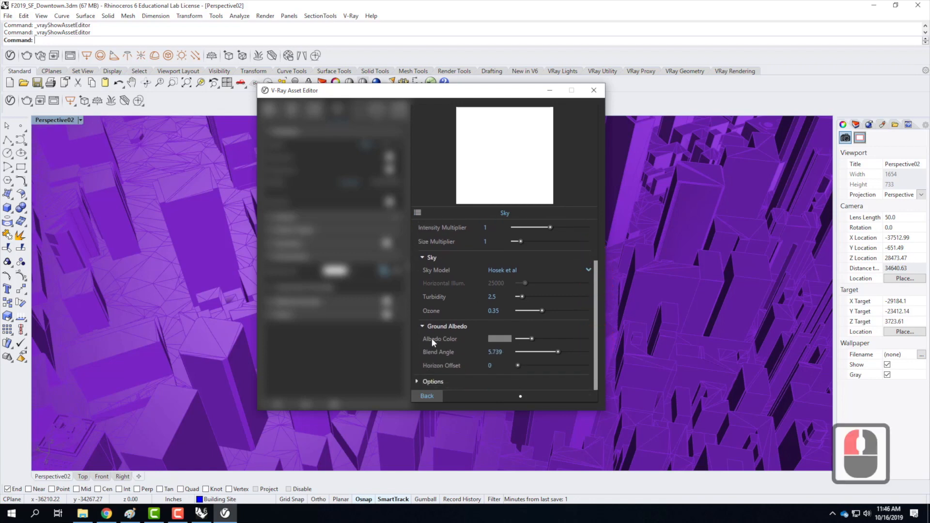
pyautogui.click(415, 381)
pyautogui.moveTo(598, 282); pyautogui.dragTo(581, 240)
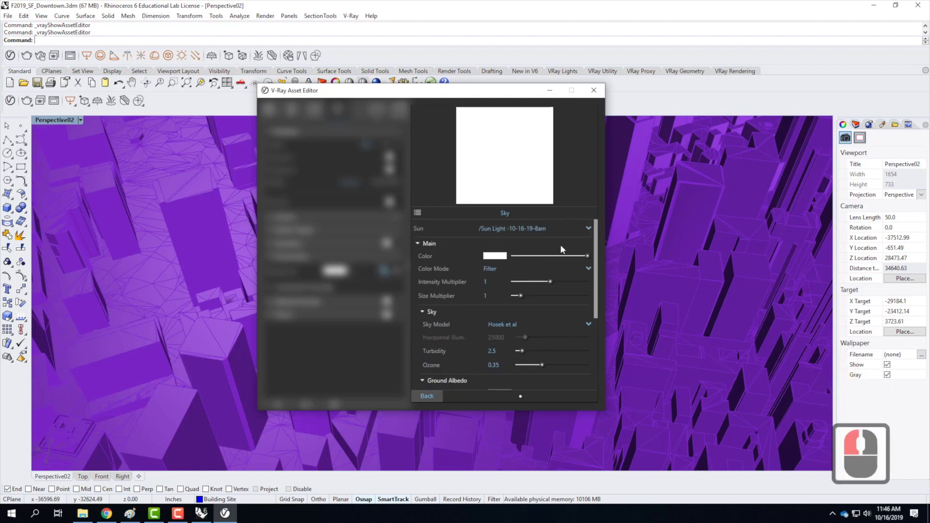
pyautogui.click(429, 397)
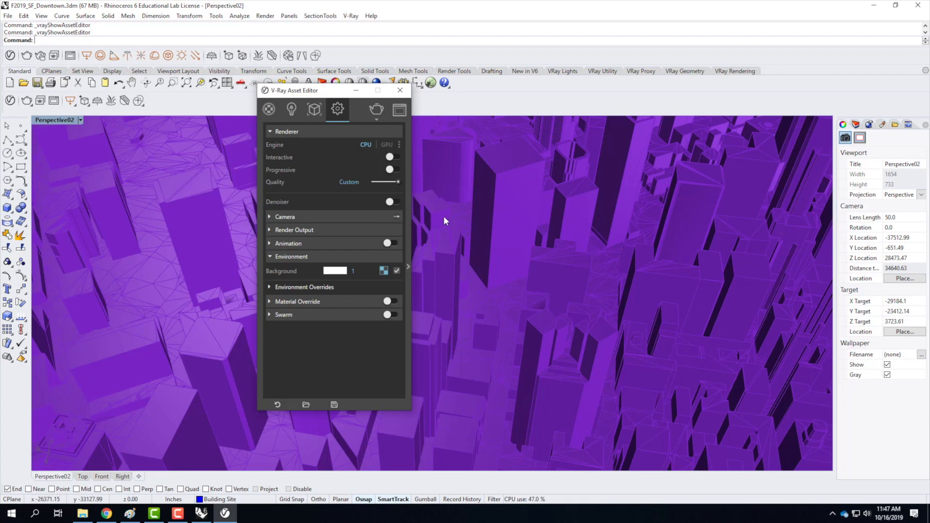
pyautogui.click(400, 91)
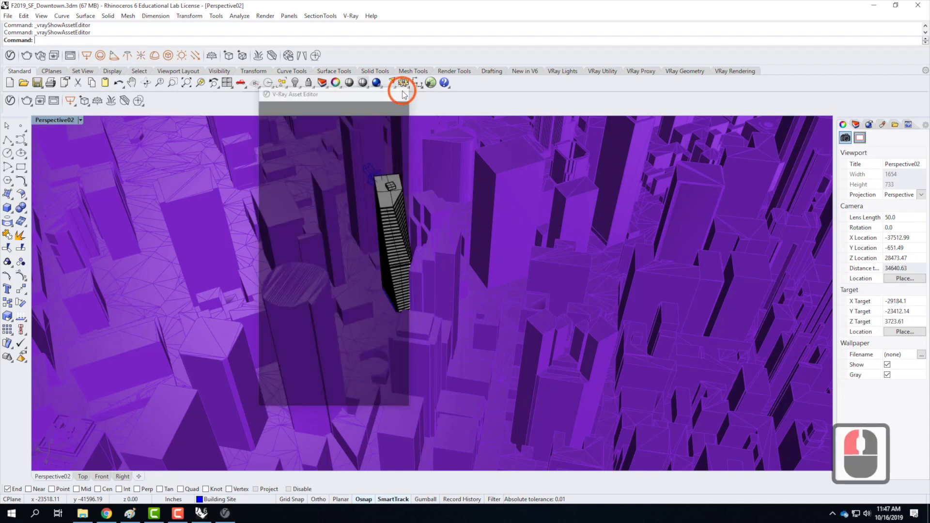
# Restore the saved view Perspective01 in the perspective viewport.
pyautogui.click(353, 187)
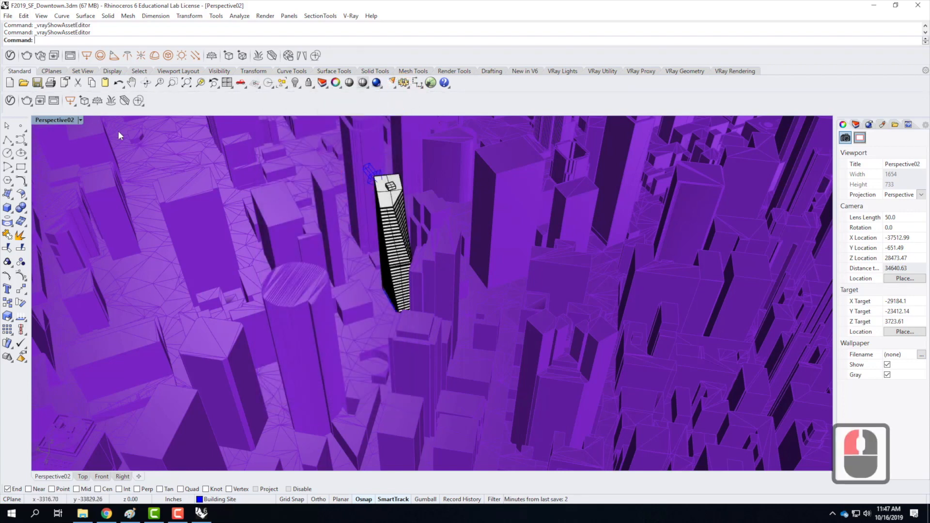
pyautogui.click(80, 120)
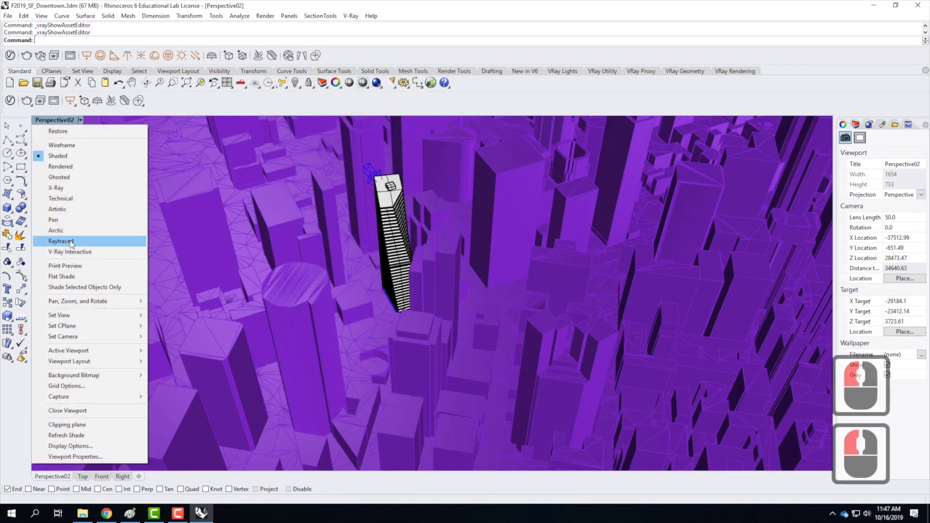
pyautogui.moveTo(69, 317)
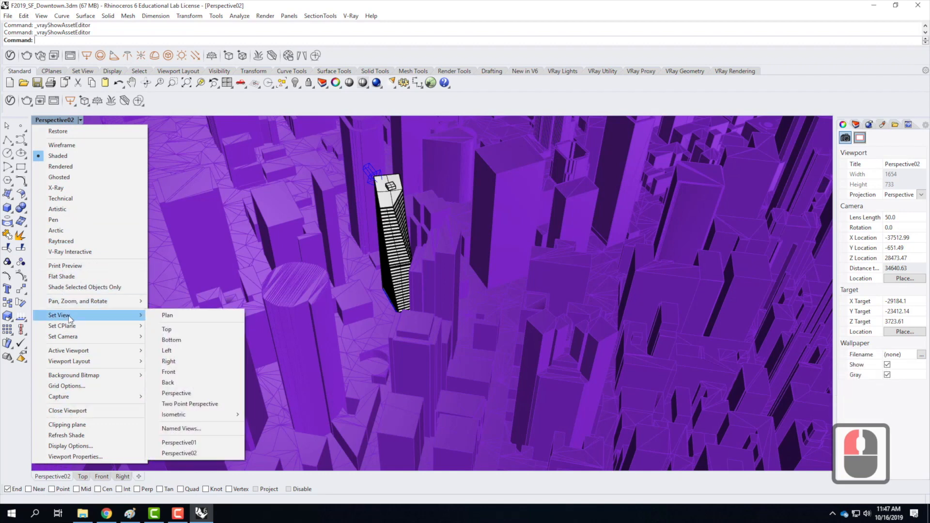
pyautogui.click(196, 444)
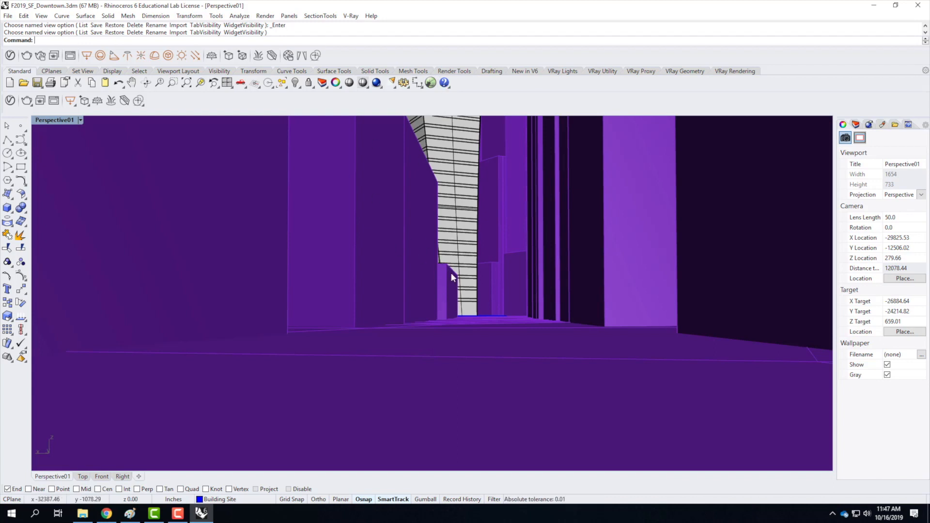
# Reopen the V-Ray Asset Editor, collapse the Environment section, and set the render output's aspect ratio to Custom.
pyautogui.click(10, 100)
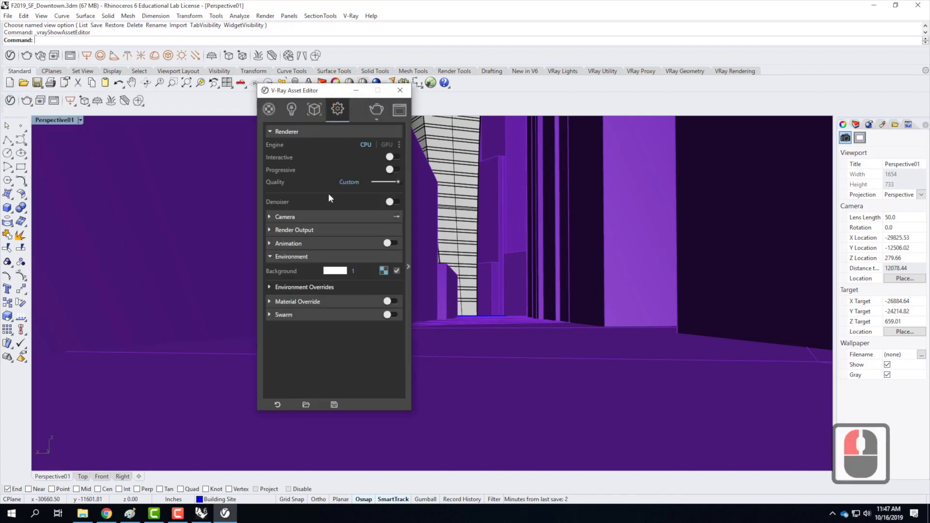
pyautogui.click(270, 256)
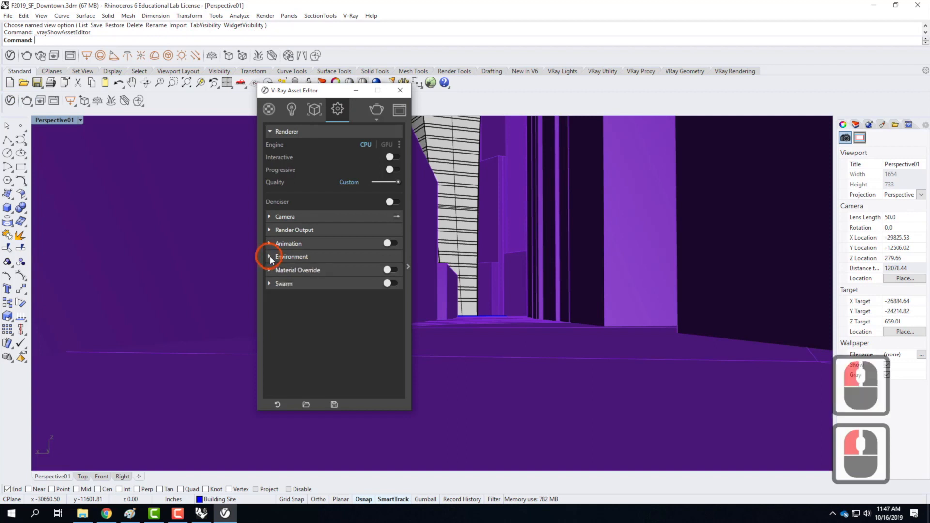
pyautogui.click(269, 229)
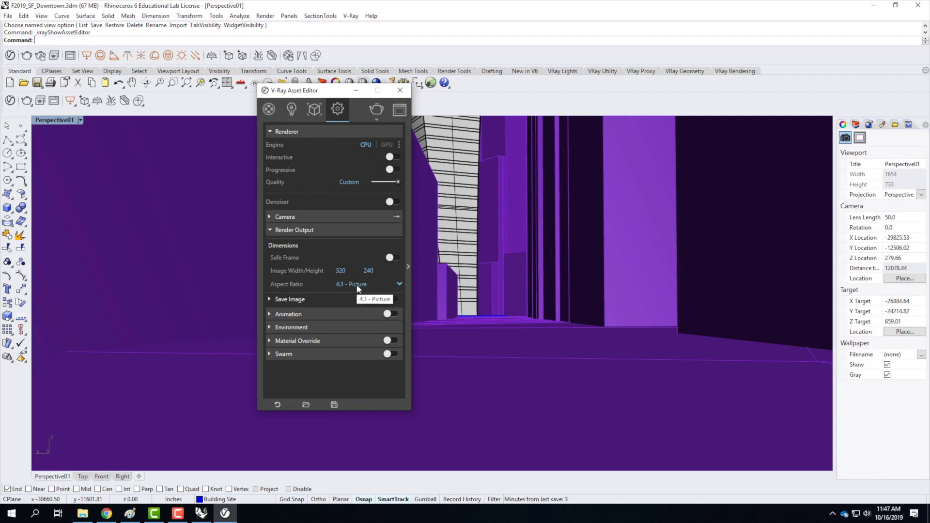
pyautogui.click(396, 286)
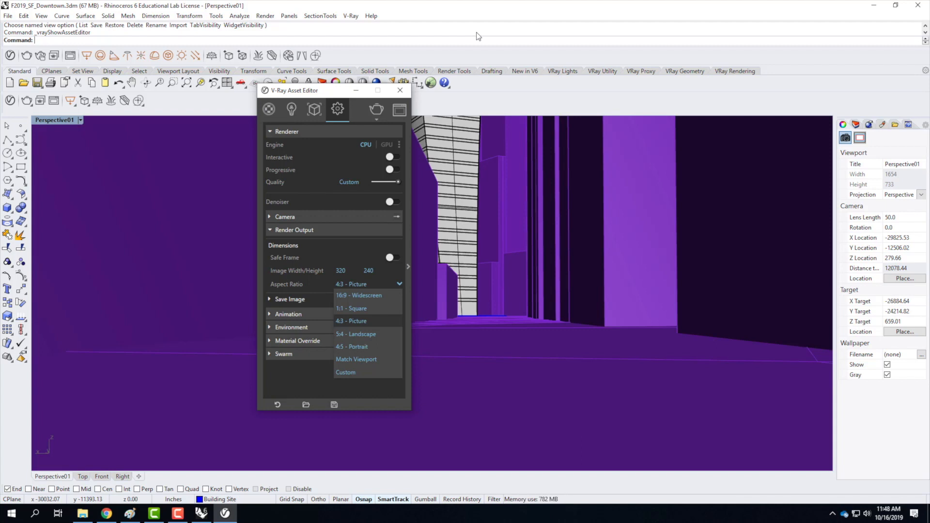
pyautogui.click(347, 373)
# Set the render output's image width to 100.
pyautogui.click(351, 269)
pyautogui.moveTo(348, 270); pyautogui.dragTo(264, 270)
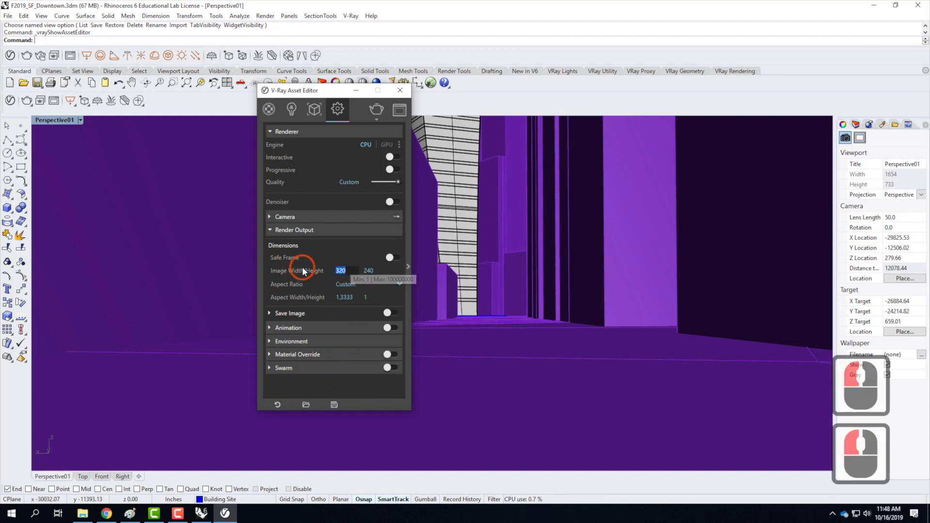
pyautogui.write('100')
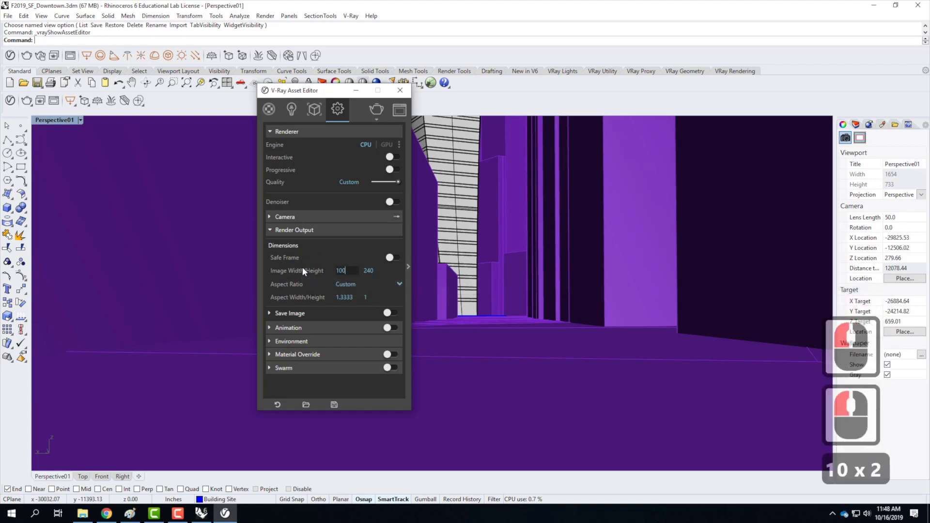
pyautogui.click(376, 269)
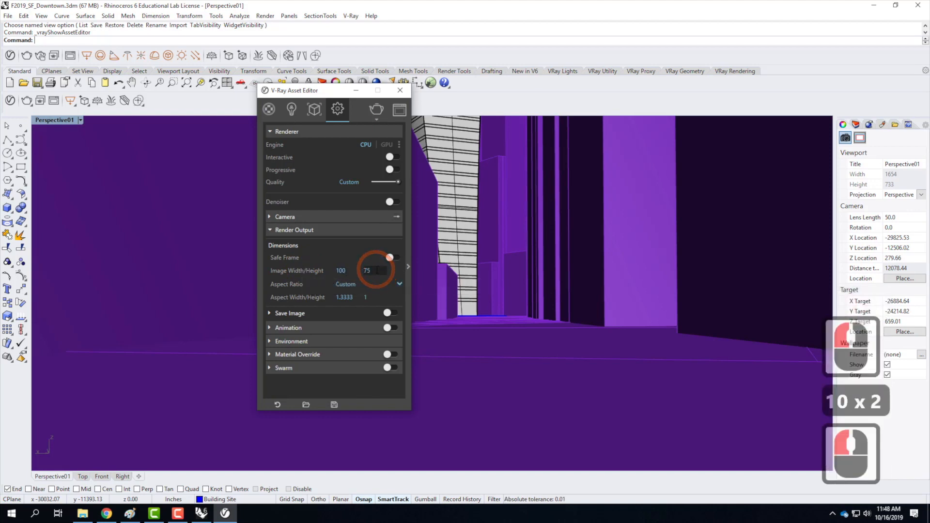
pyautogui.click(366, 297)
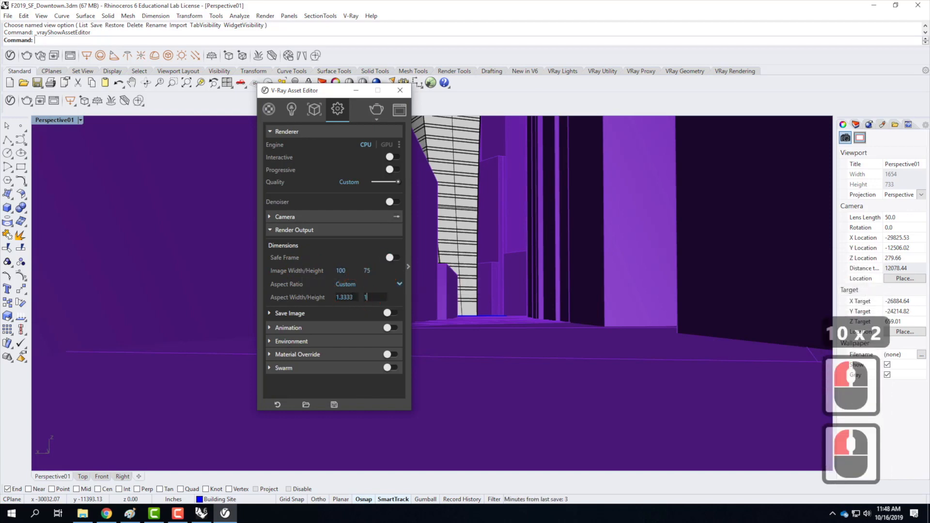
# Set the render output's image height to 400.
pyautogui.moveTo(376, 271); pyautogui.dragTo(335, 268)
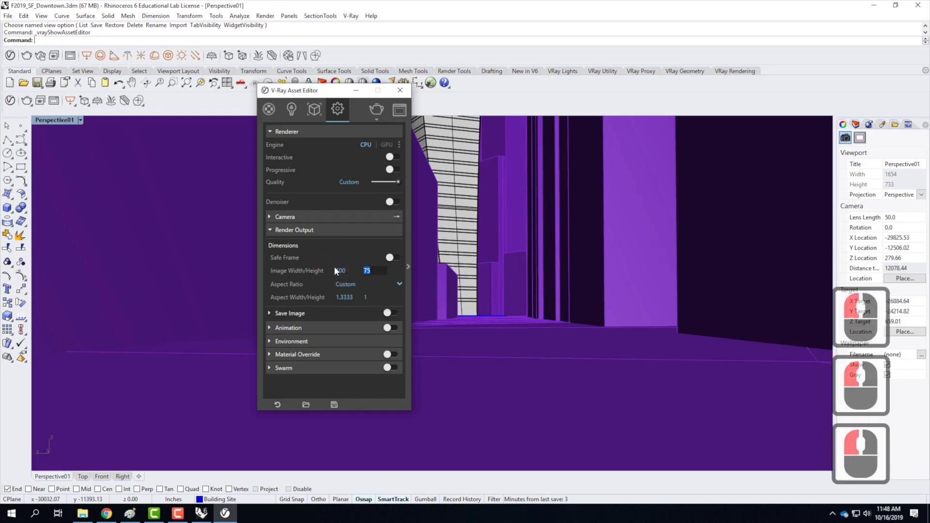
pyautogui.write('400')
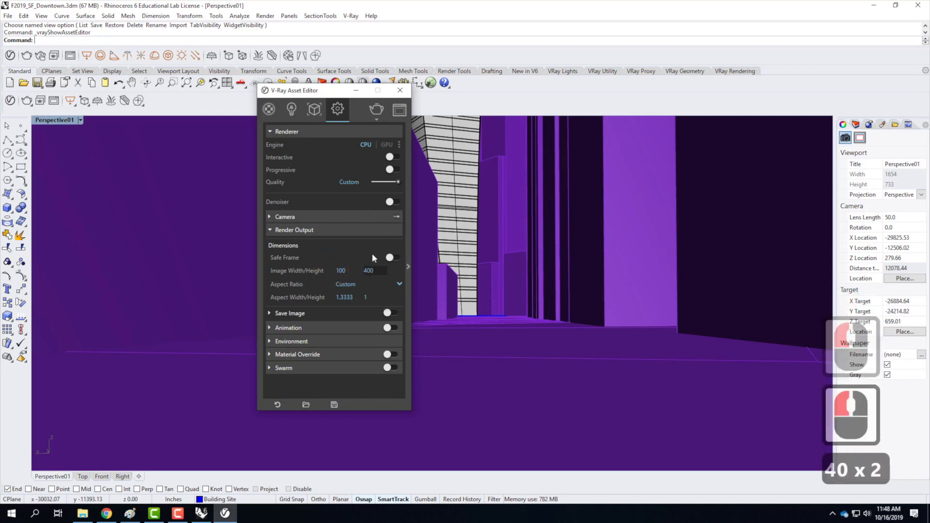
pyautogui.click(339, 270)
pyautogui.click(373, 279)
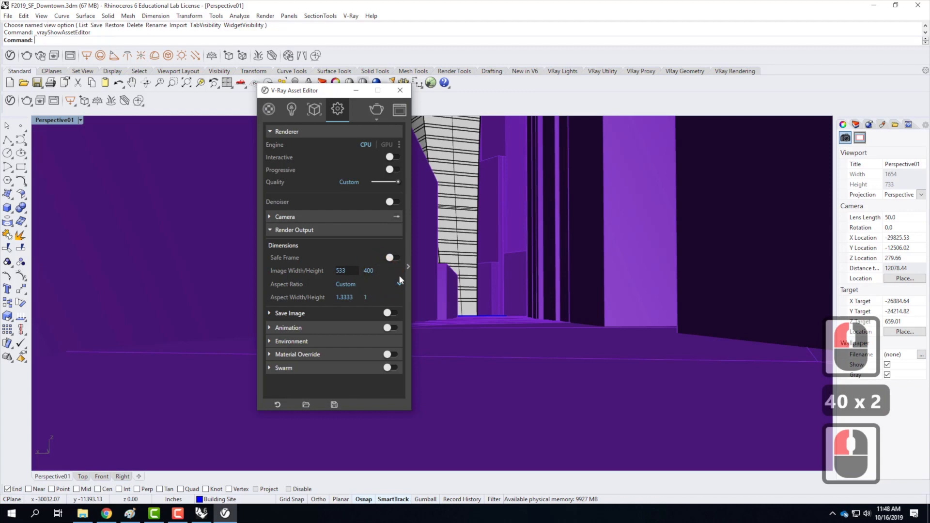
# Set the width value of the custom aspect ratio to .5.
pyautogui.moveTo(359, 298); pyautogui.dragTo(284, 295)
pyautogui.click(568, 291)
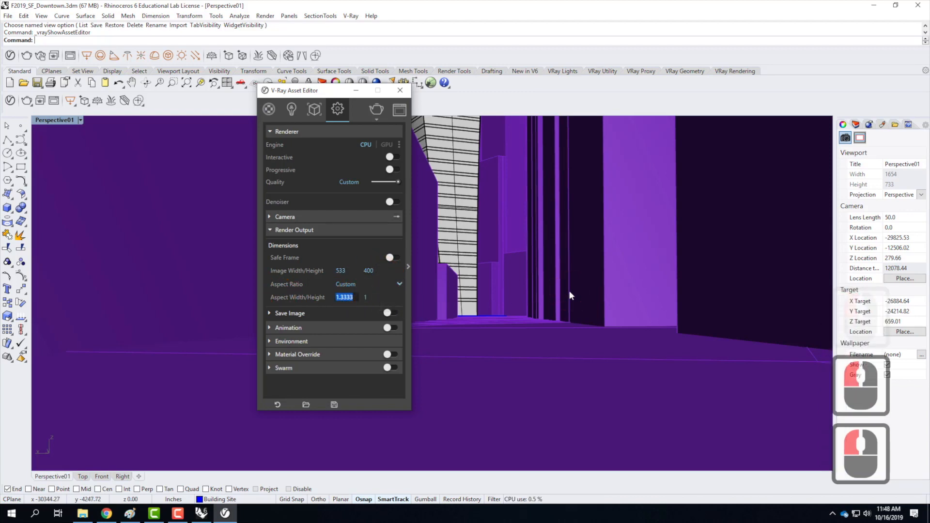
pyautogui.write('.5')
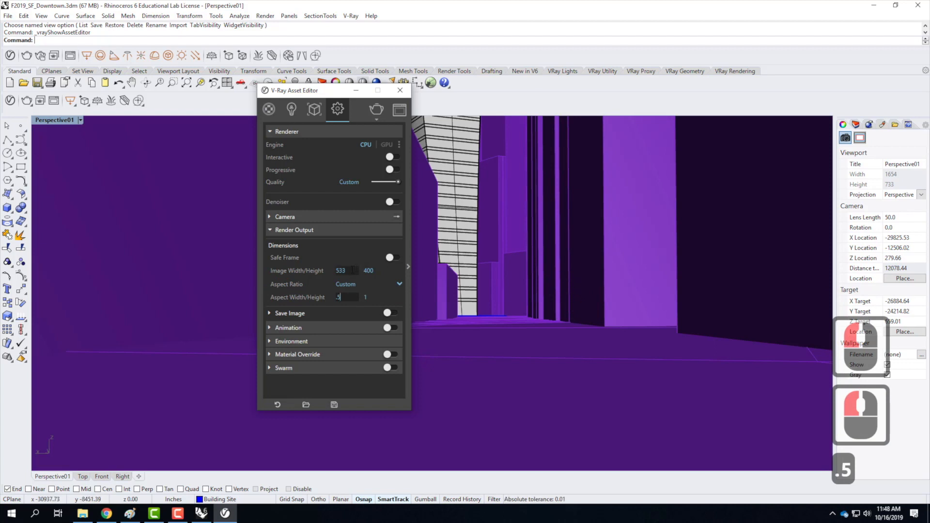
pyautogui.click(382, 264)
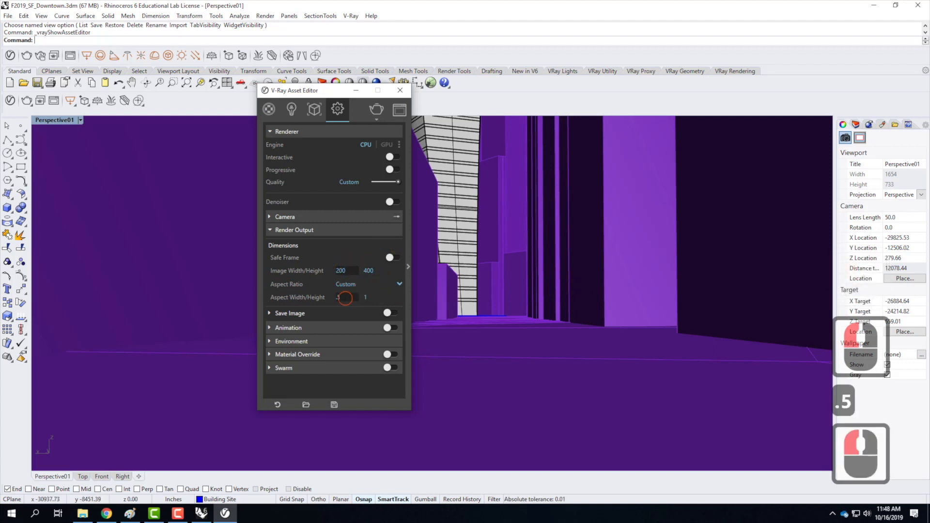
# Set the custom aspect ratio's width value to .3 and start a V-Ray render of the Perspective01 view.
pyautogui.moveTo(346, 299); pyautogui.dragTo(312, 297)
pyautogui.write('.3')
pyautogui.click(344, 270)
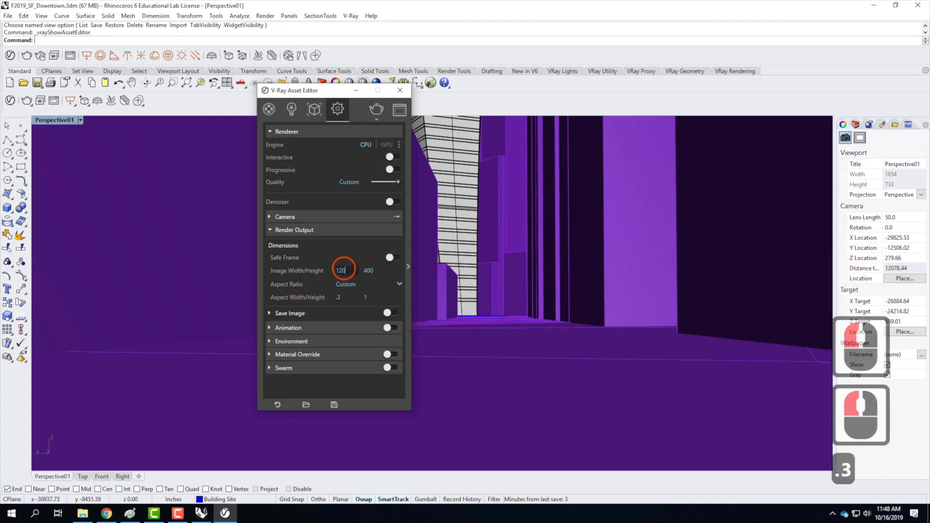
pyautogui.click(376, 284)
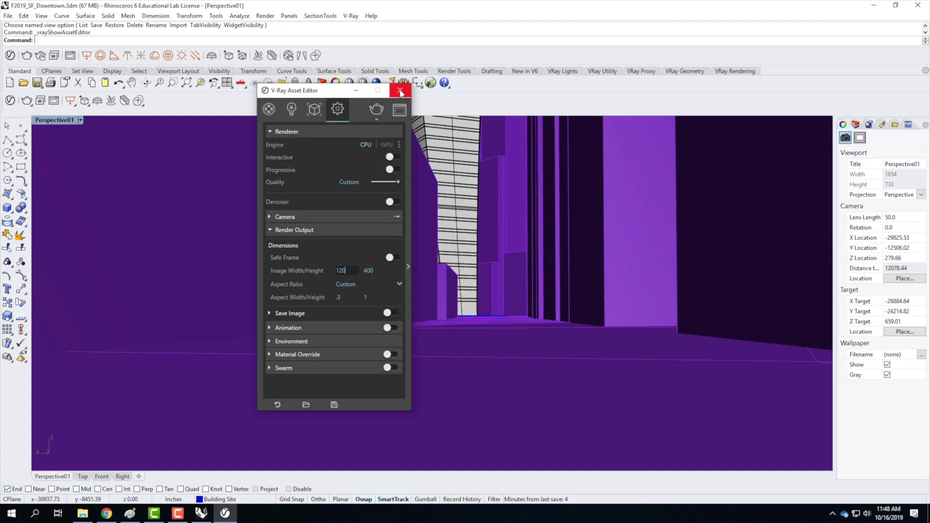
pyautogui.click(376, 109)
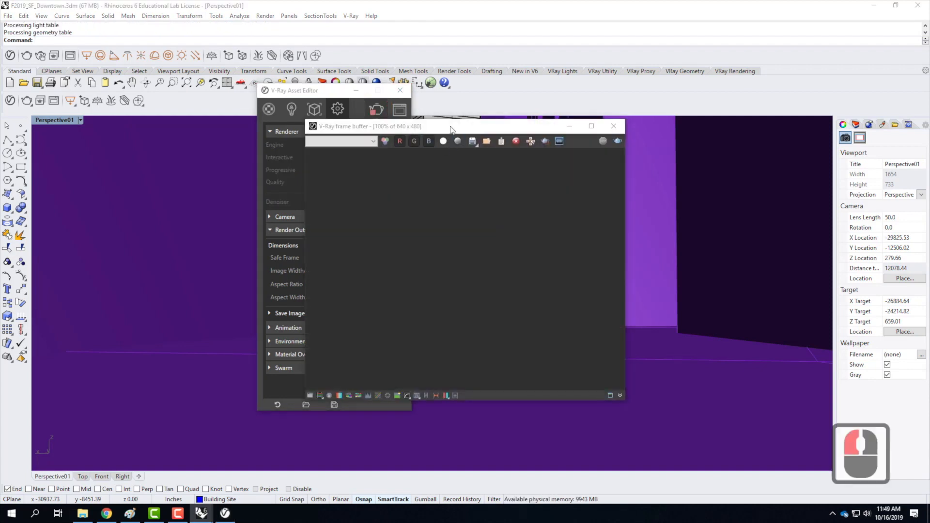
# Close the empty V-Ray frame buffer, stop the running render and bring up the 120 x 400 frame buffer.
pyautogui.click(614, 128)
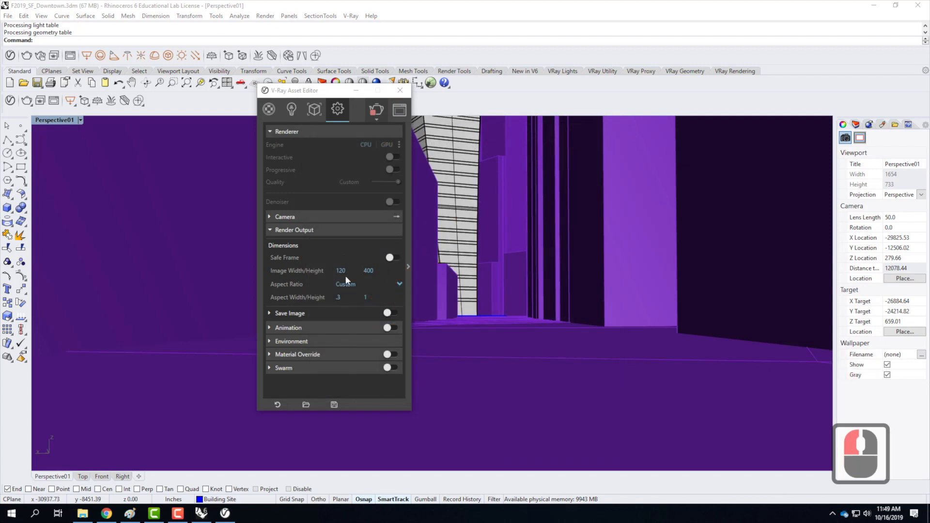
pyautogui.click(294, 230)
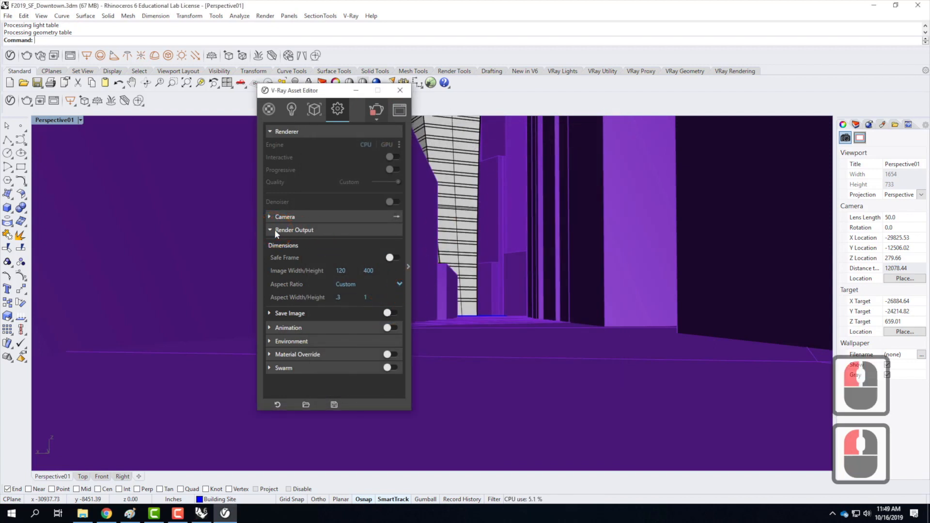
pyautogui.click(374, 111)
pyautogui.click(420, 101)
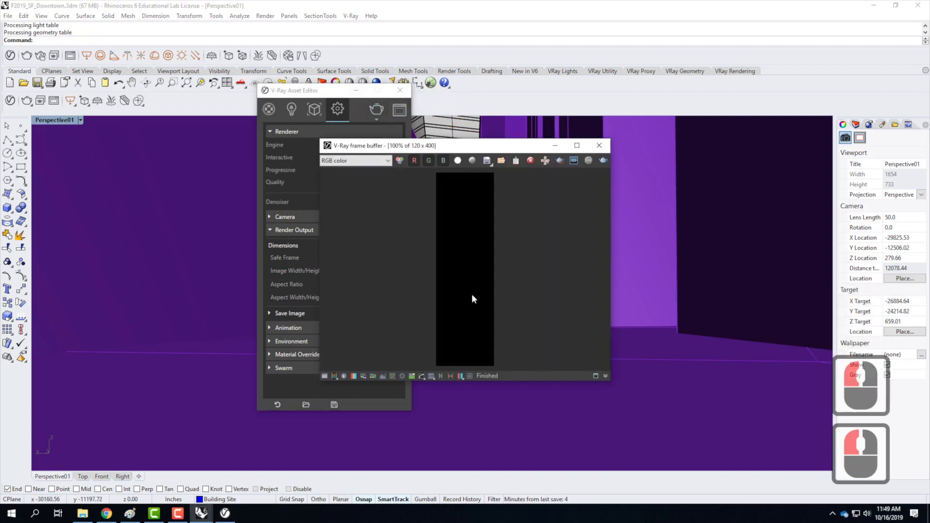
# Move the V-Ray frame buffer clear of the Asset Editor, enlarge it, and render the Perspective01 view again.
pyautogui.moveTo(458, 146); pyautogui.dragTo(590, 48)
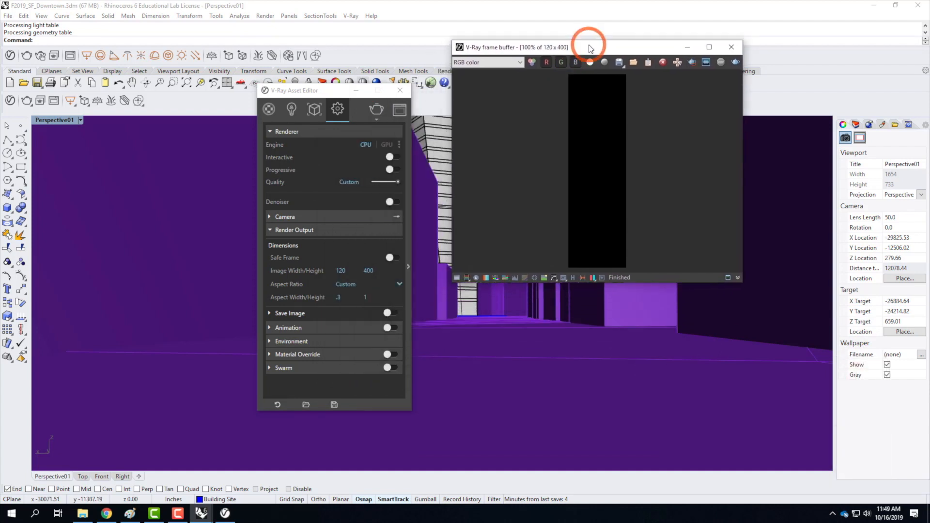
pyautogui.moveTo(744, 285); pyautogui.dragTo(769, 477)
pyautogui.click(377, 111)
pyautogui.click(686, 311)
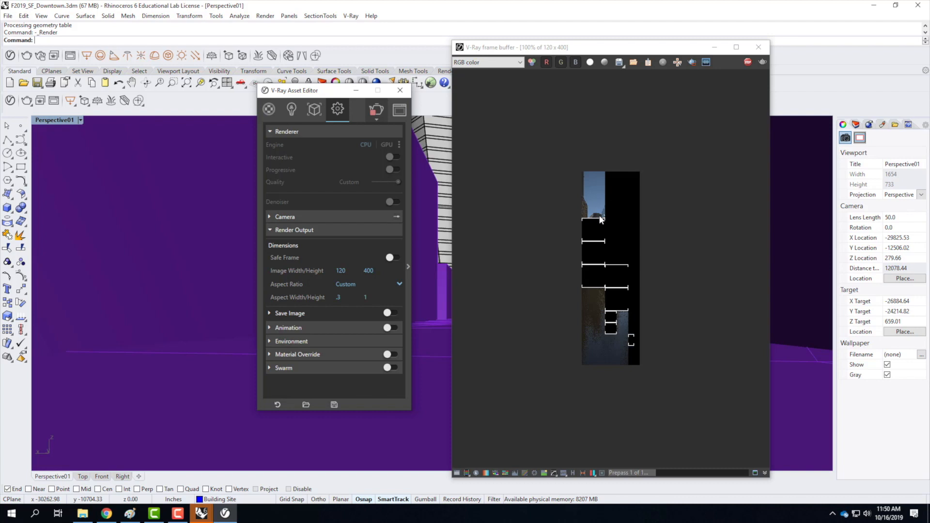
# Collapse the render output settings and show the camera's exposure settings.
pyautogui.click(301, 92)
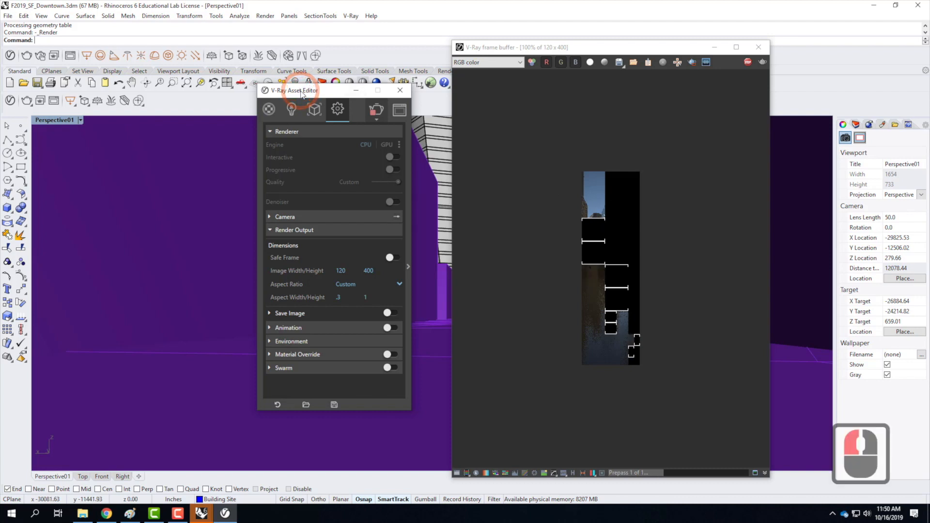
pyautogui.click(270, 230)
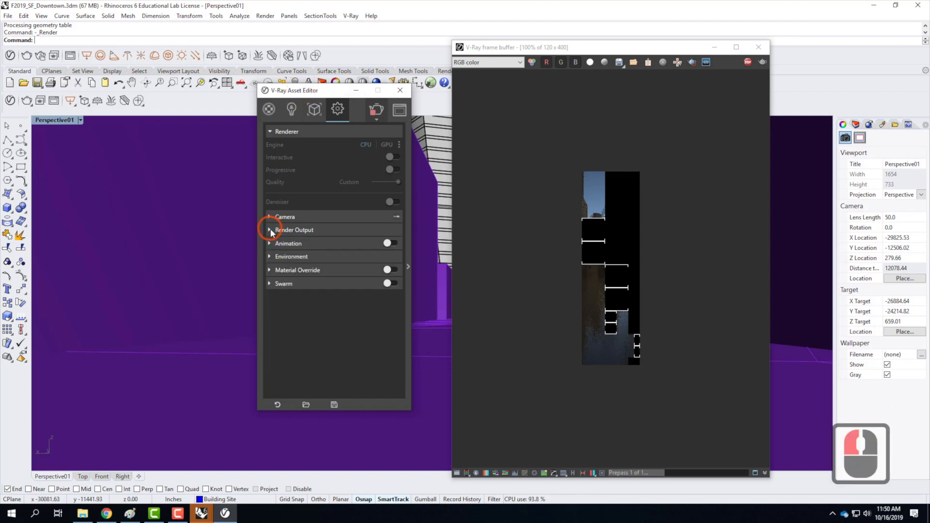
pyautogui.click(268, 216)
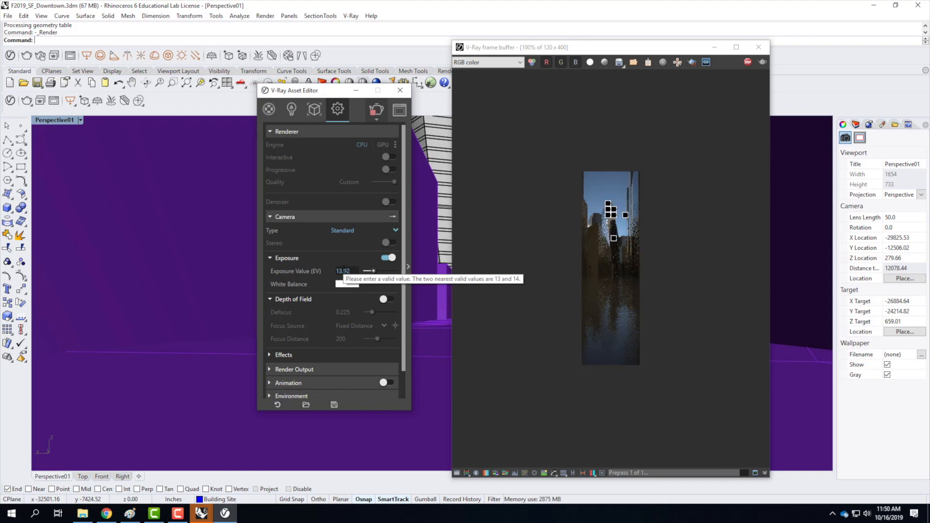
# Switch to Chrome and open the V-Ray 8.19 [physical camera] tutorial.
pyautogui.click(106, 513)
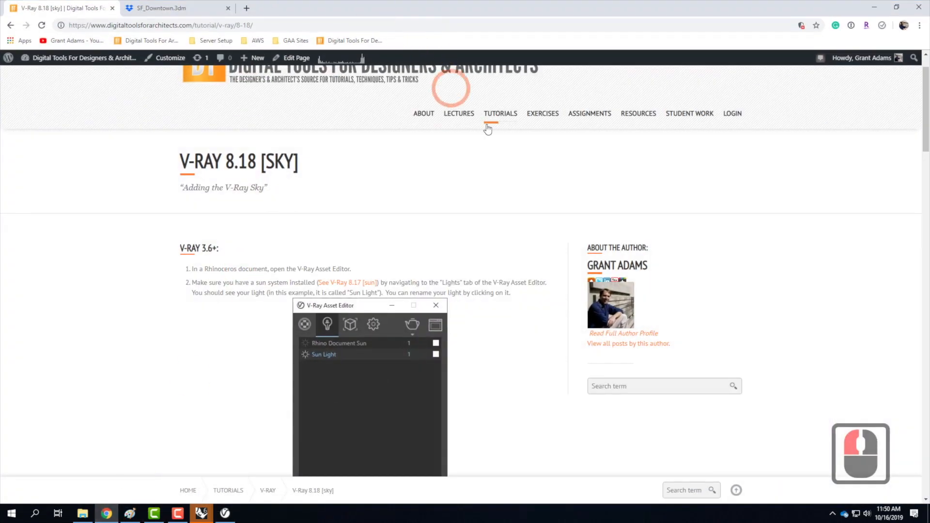
pyautogui.moveTo(499, 114)
pyautogui.moveTo(504, 290)
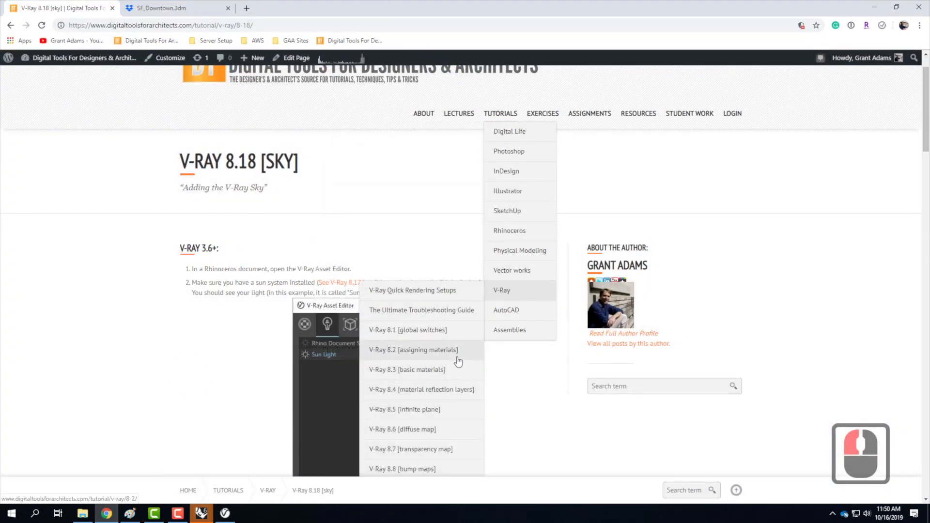
pyautogui.scroll(-6, 458, 361)
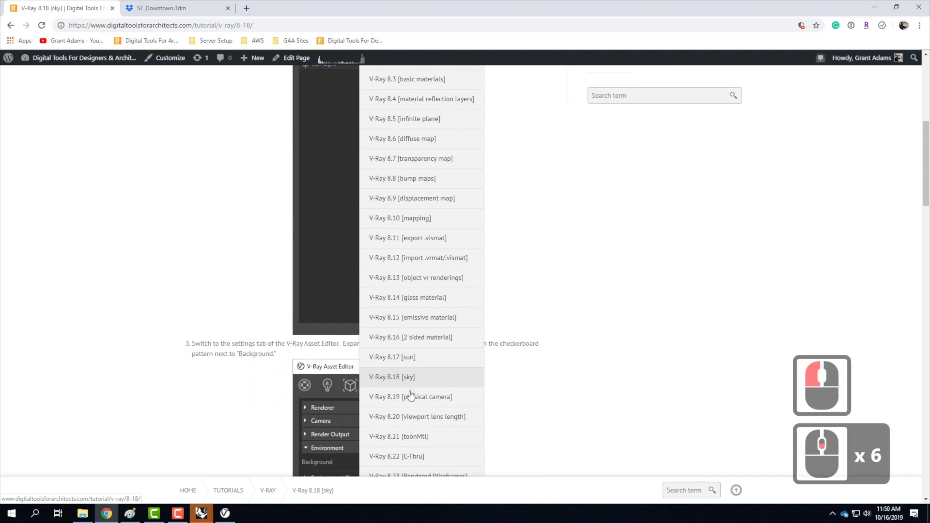
pyautogui.click(404, 398)
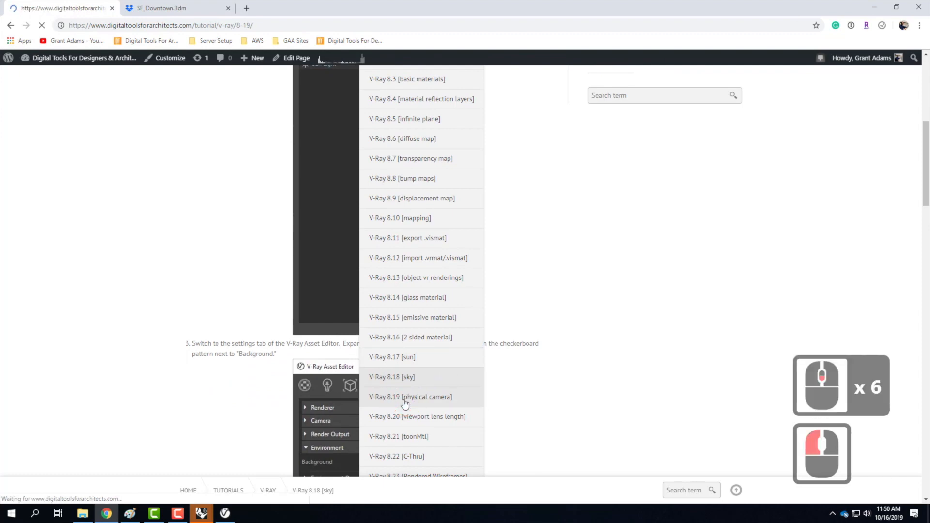
# Read the V-Ray 3.6+ exposure instructions, highlight the note on higher and lower exposure values, and return to Rhinoceros.
pyautogui.scroll(-3, 439, 201)
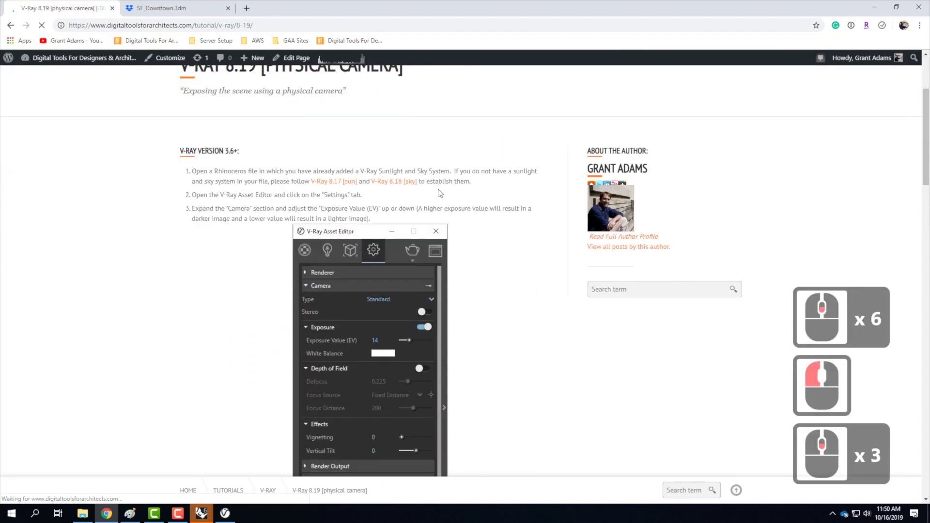
pyautogui.scroll(-5, 439, 201)
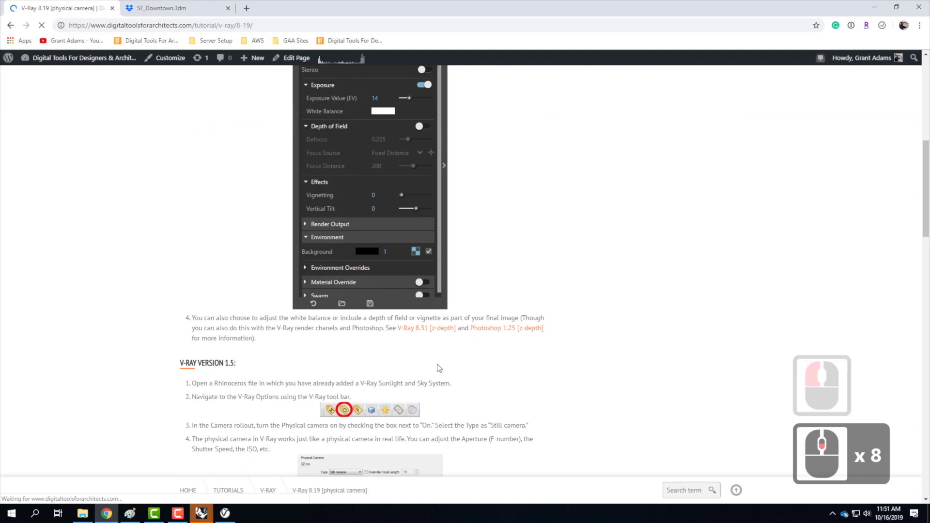
pyautogui.scroll(5, 461, 353)
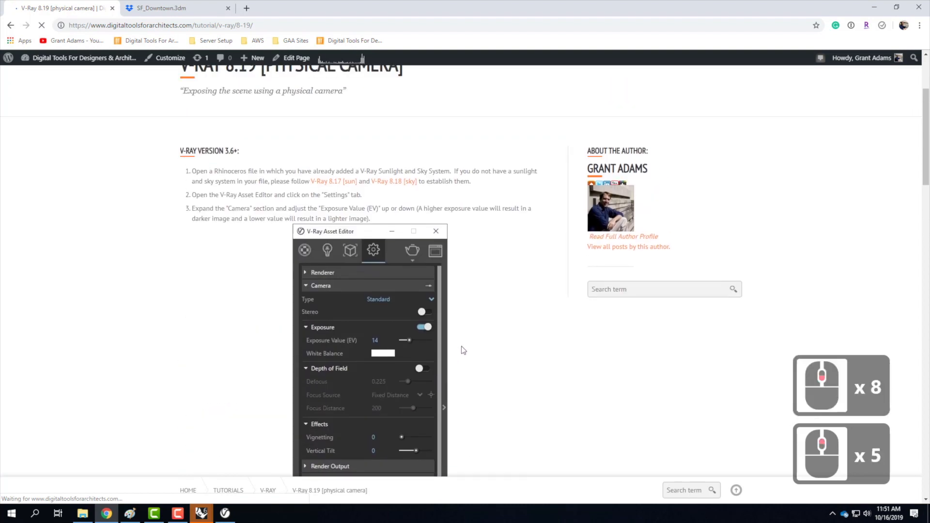
pyautogui.scroll(-4, 464, 350)
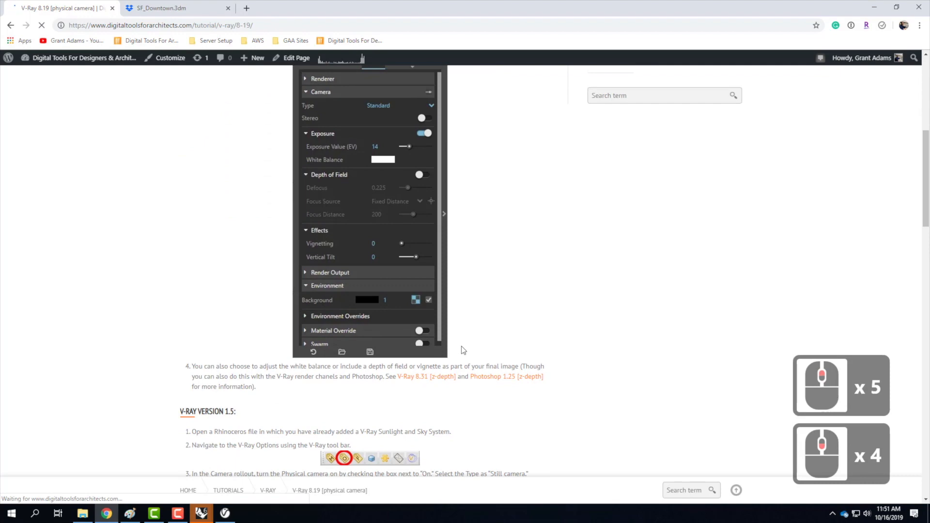
pyautogui.scroll(5, 464, 350)
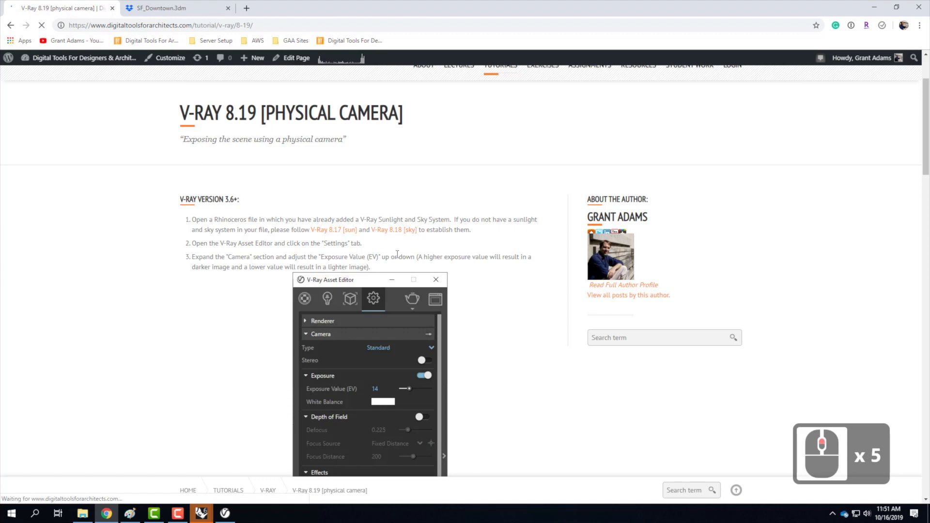
pyautogui.moveTo(418, 257); pyautogui.dragTo(368, 274)
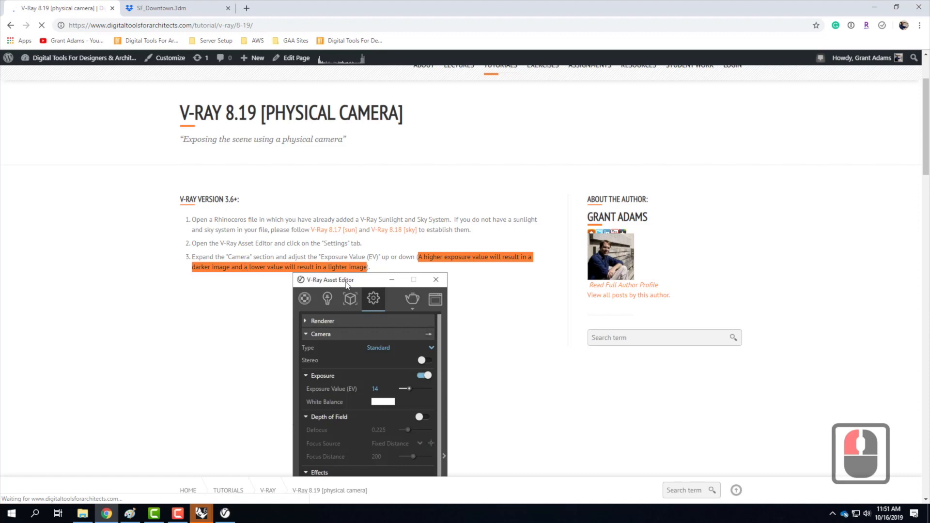
pyautogui.click(876, 8)
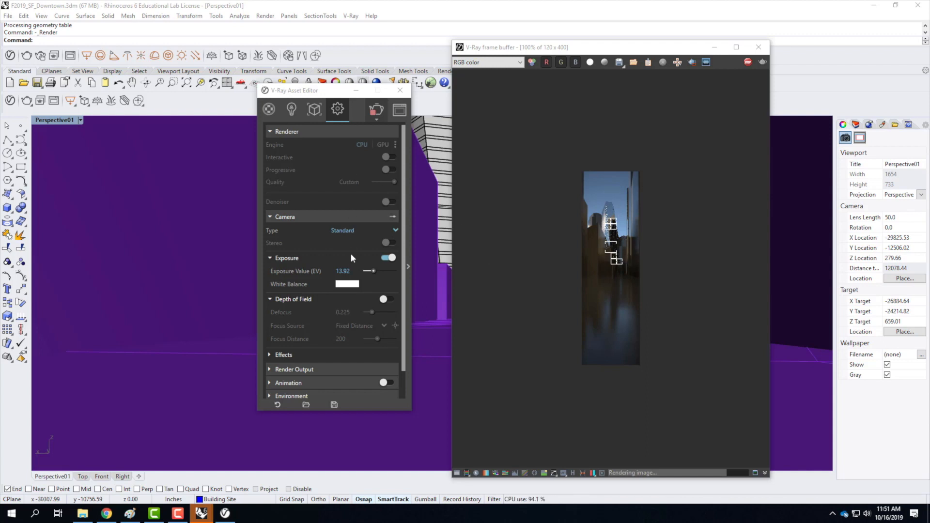
# Examine the intensity of the environment background, with the camera settings collapsed.
pyautogui.click(270, 217)
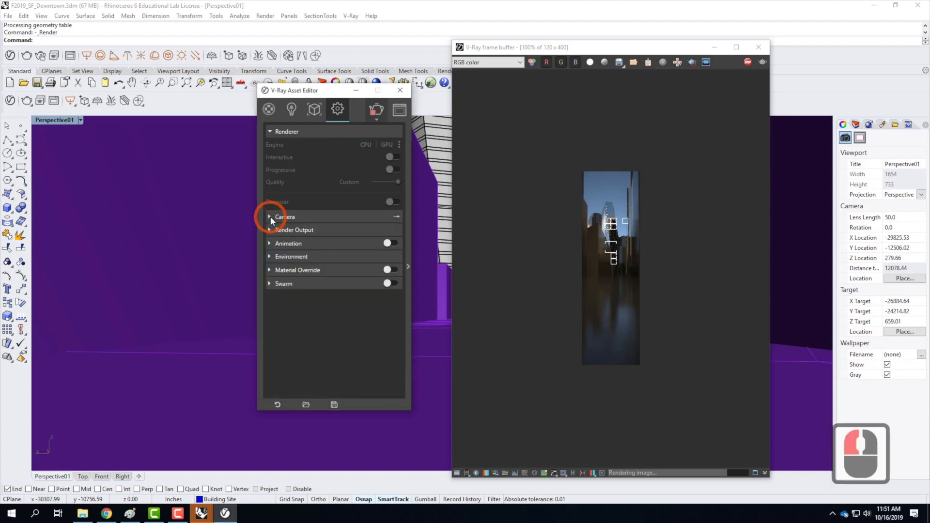
pyautogui.click(270, 257)
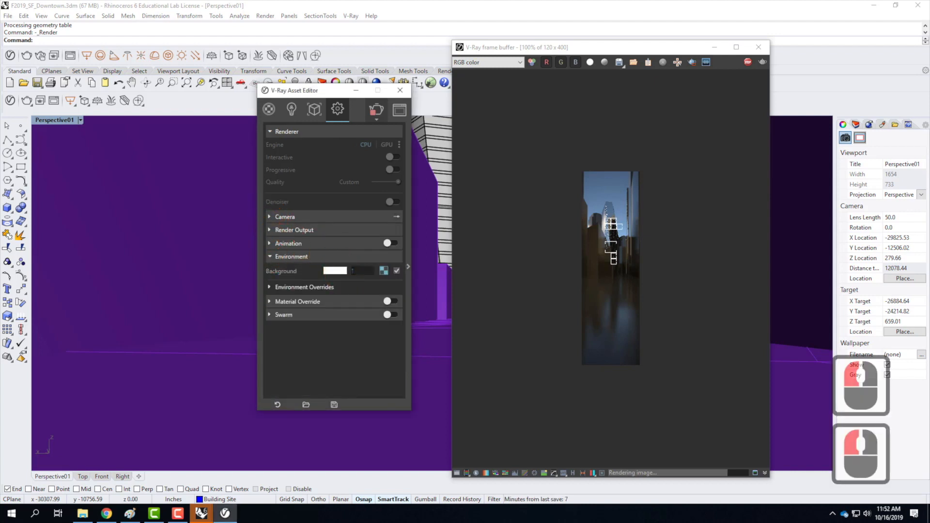
pyautogui.moveTo(366, 272); pyautogui.dragTo(344, 272)
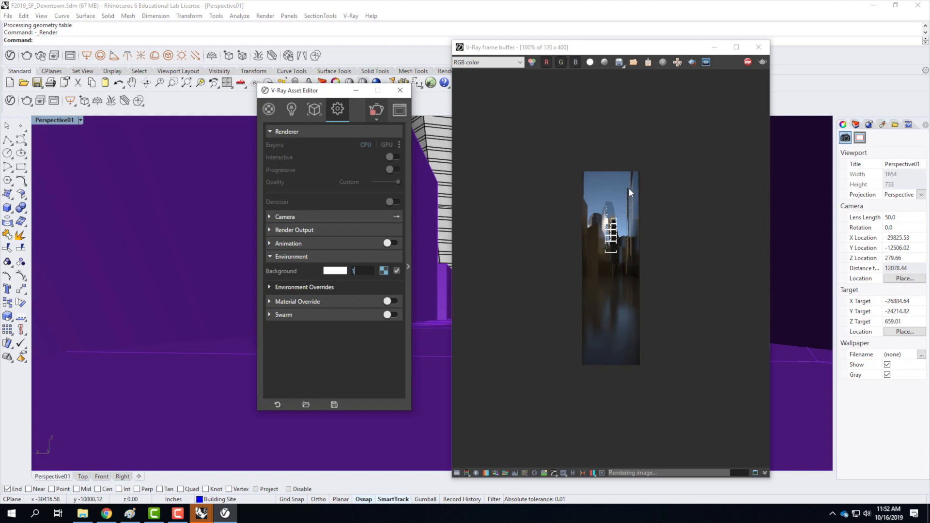
pyautogui.click(273, 257)
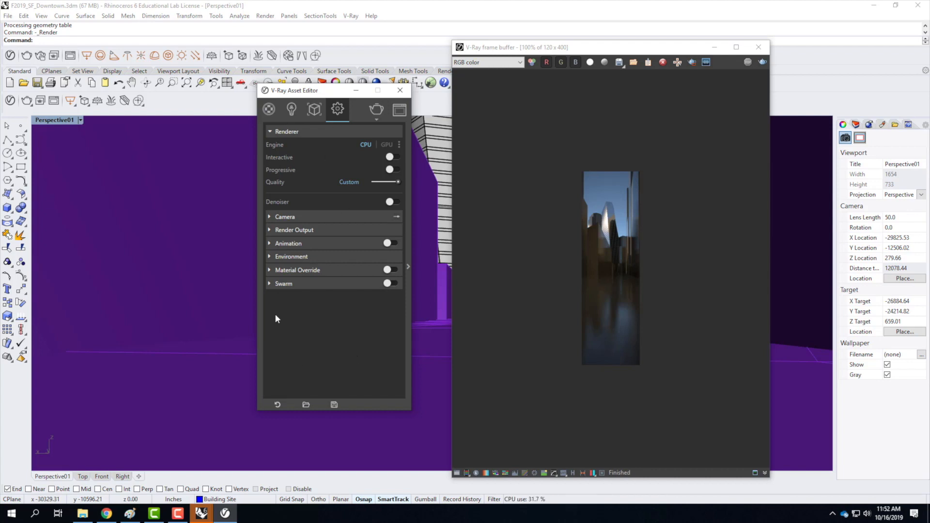
# Enable V-Ray Swarm and show its network discovery options.
pyautogui.click(269, 283)
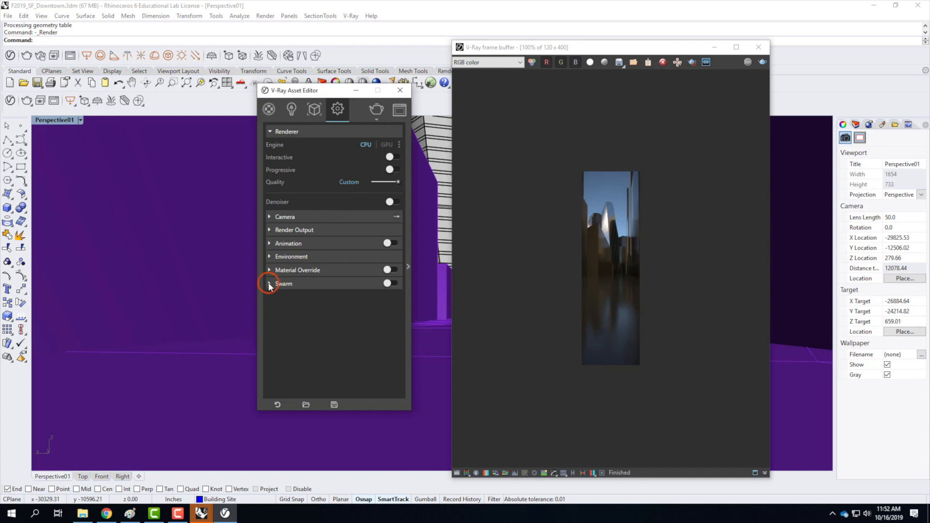
pyautogui.click(391, 284)
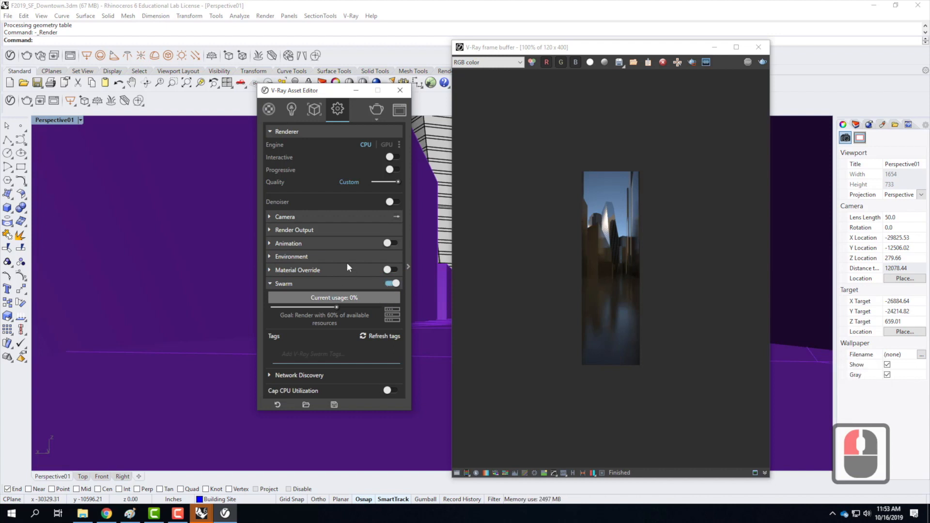
pyautogui.scroll(-1, 346, 270)
pyautogui.click(269, 374)
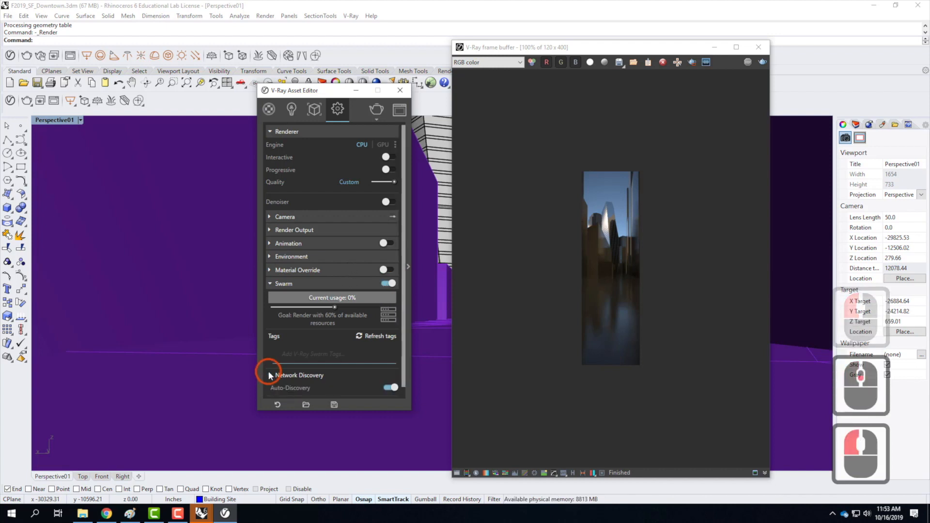
pyautogui.scroll(-2, 332, 348)
pyautogui.scroll(-3, 312, 374)
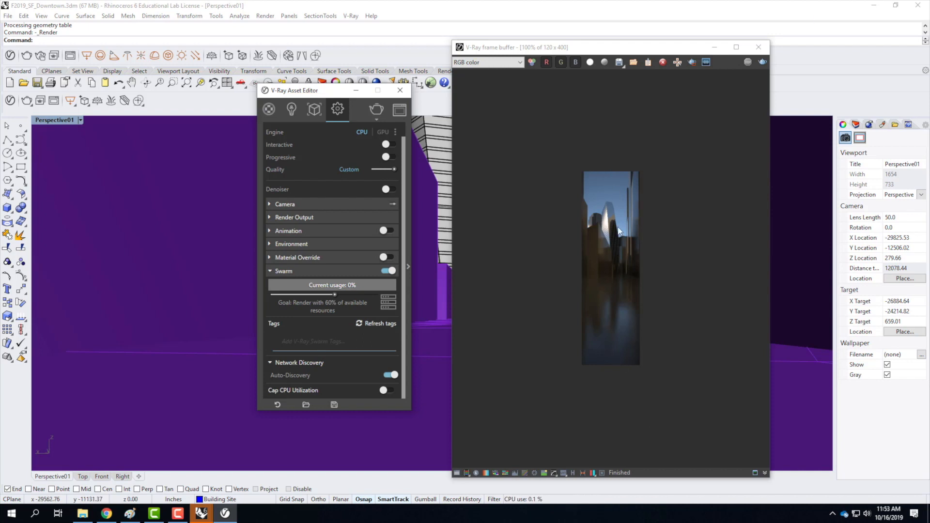
# Enlarge the rendered image to 200%, set the camera's exposure value to 11 and render Perspective01 again.
pyautogui.scroll(1, 618, 231)
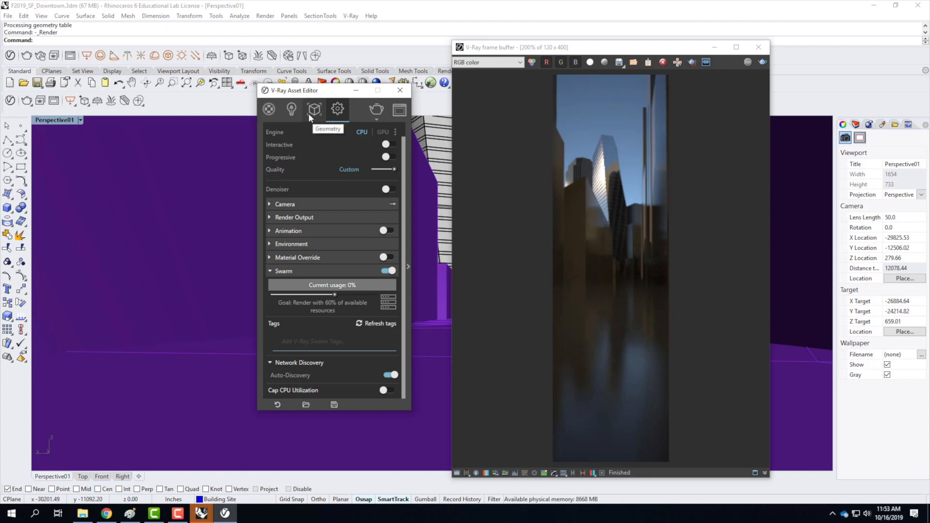
pyautogui.scroll(9, 307, 199)
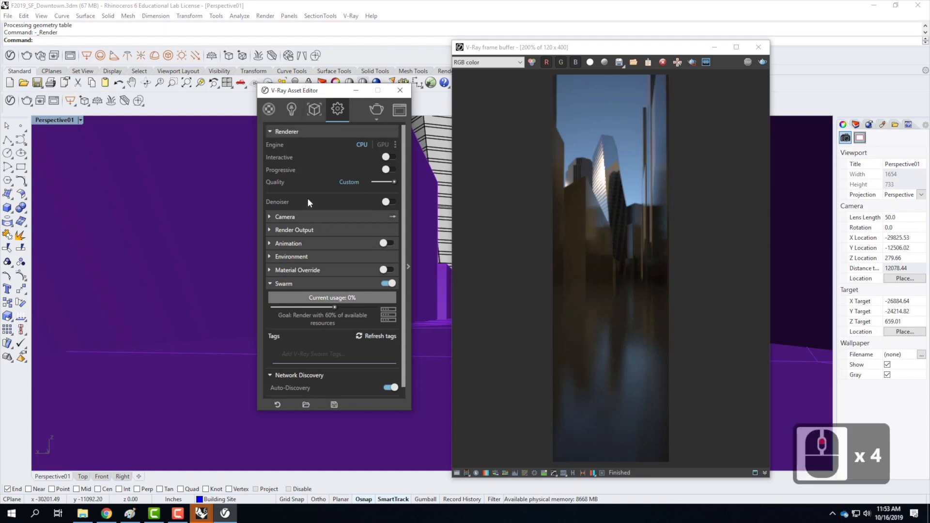
pyautogui.click(275, 131)
pyautogui.click(277, 144)
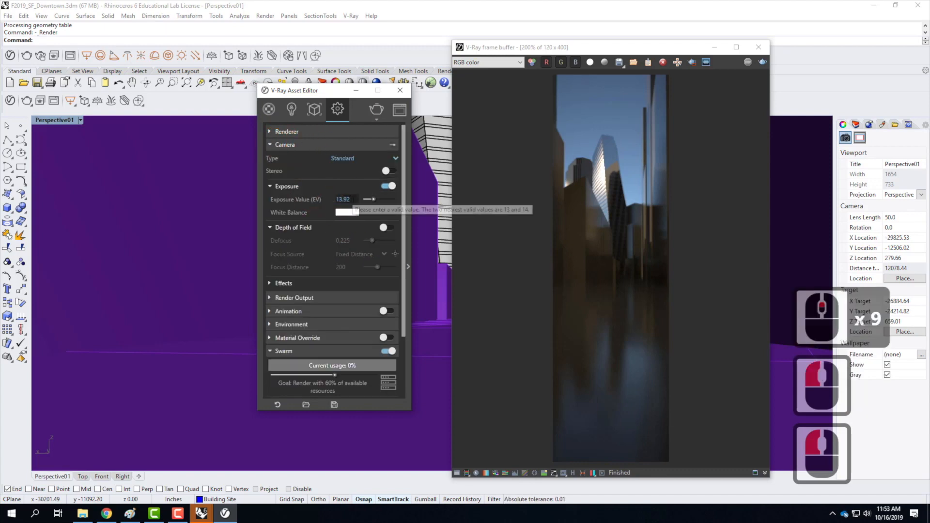
pyautogui.doubleClick(343, 200)
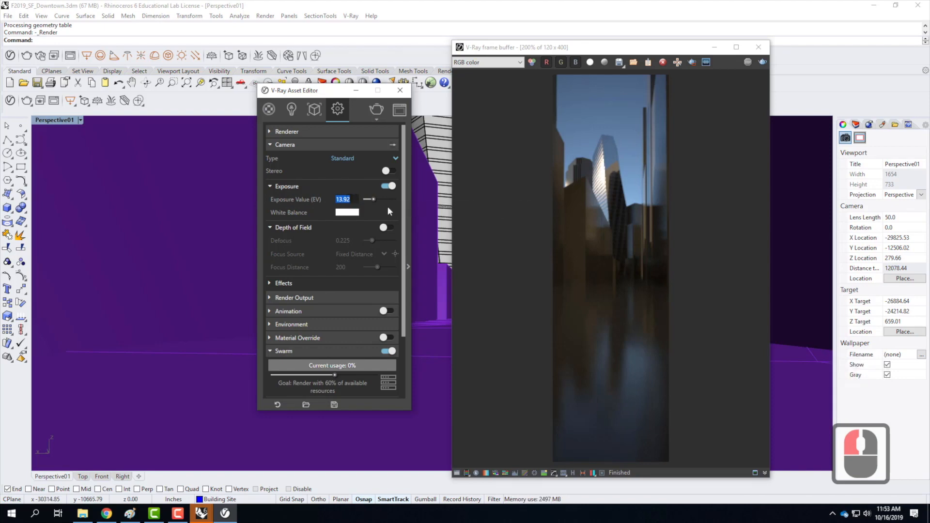
pyautogui.write('11')
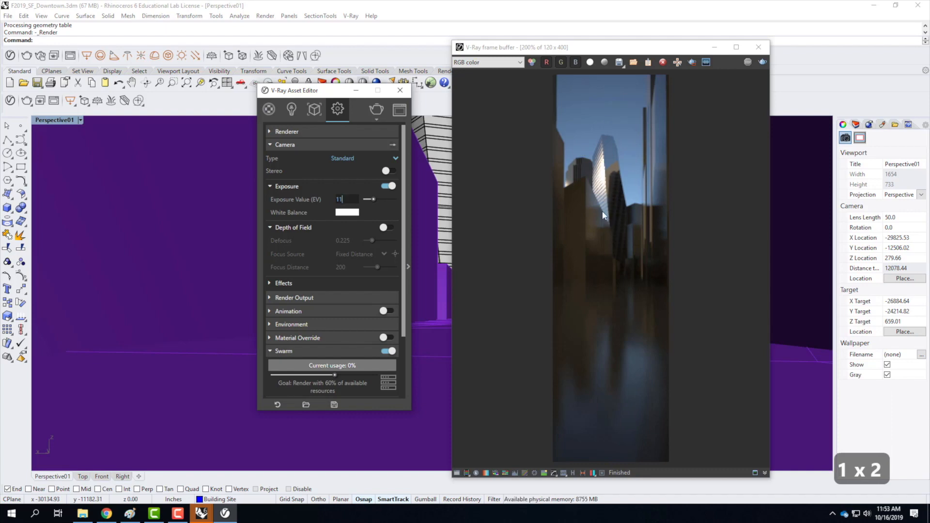
pyautogui.click(376, 110)
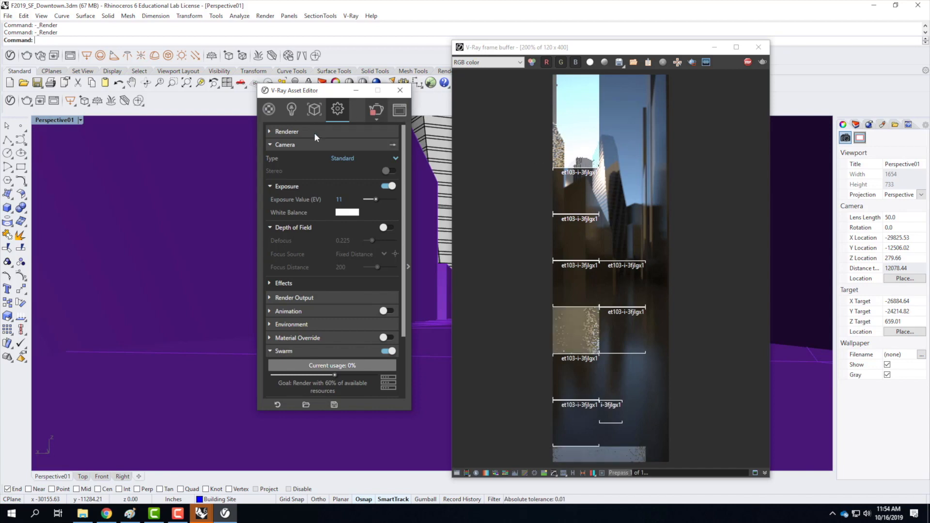
# Collapse the camera settings and show the render output dimensions.
pyautogui.click(265, 142)
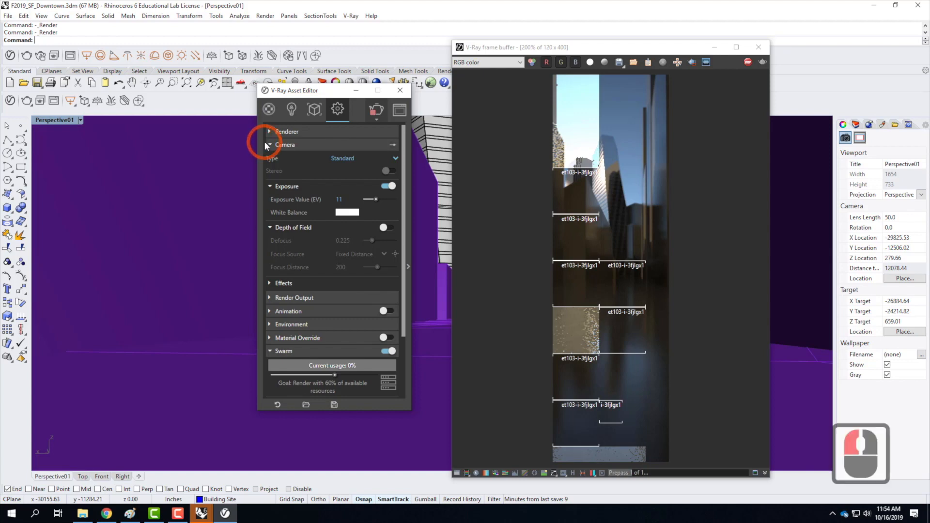
pyautogui.click(268, 144)
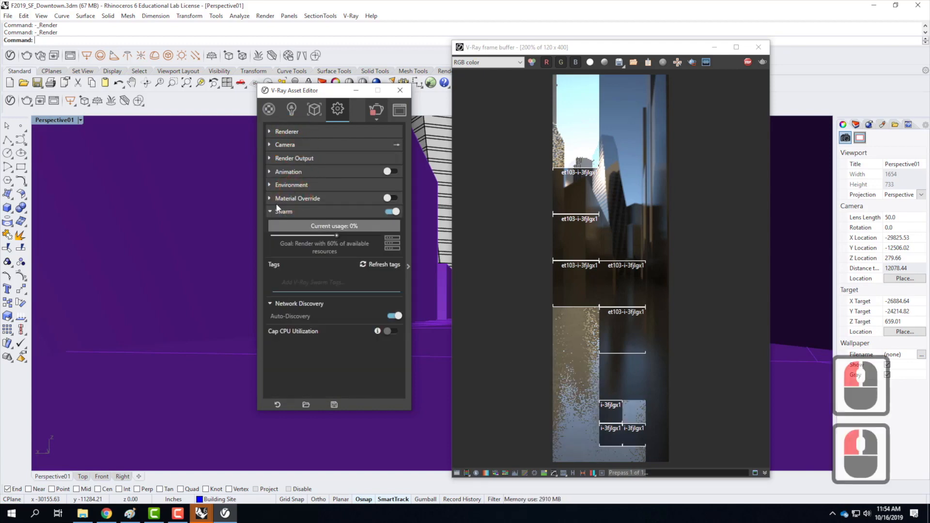
pyautogui.click(280, 160)
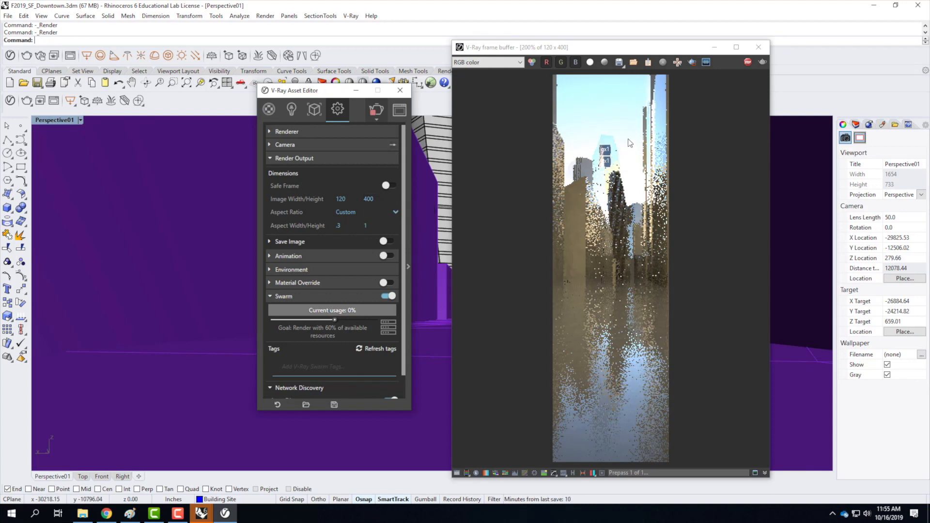
# Stop the current render, set the camera's exposure value to 12.5 and restart the Perspective01 render.
pyautogui.click(374, 110)
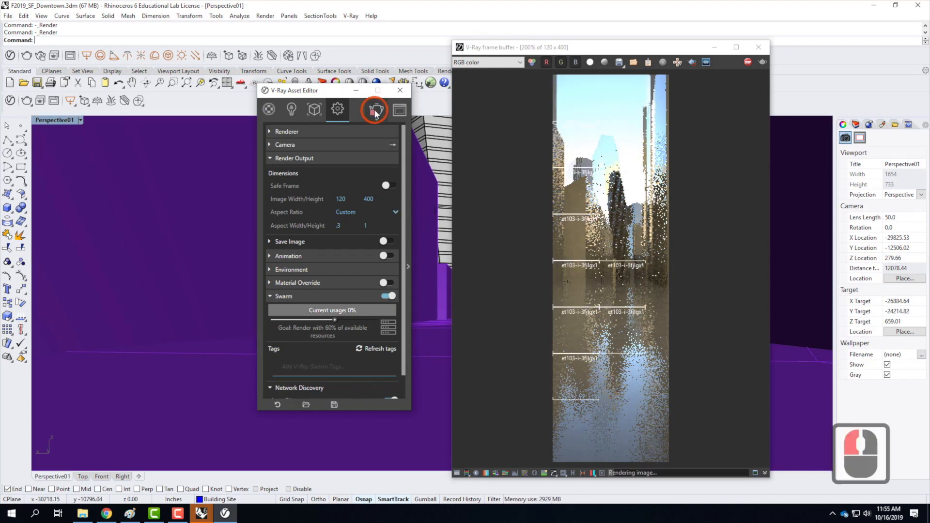
pyautogui.click(290, 145)
pyautogui.click(358, 201)
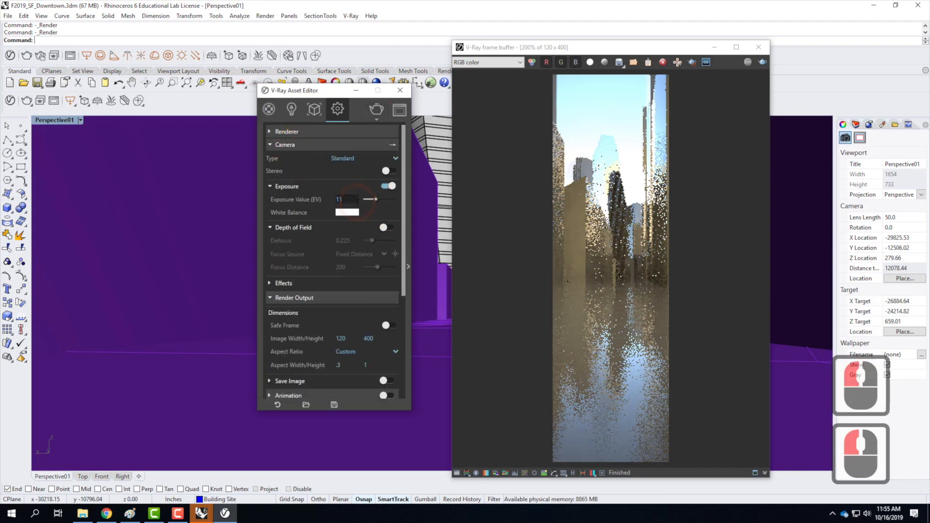
pyautogui.click(311, 192)
pyautogui.write('12.5')
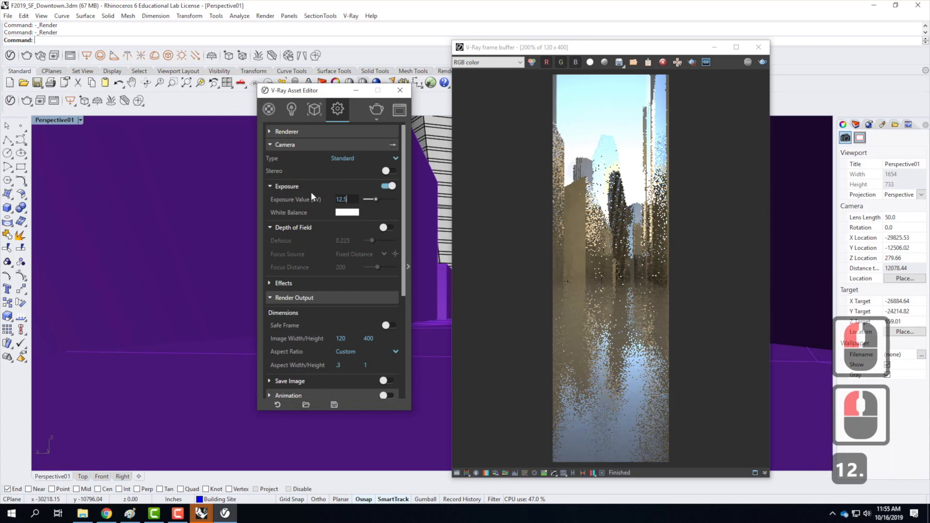
pyautogui.click(376, 111)
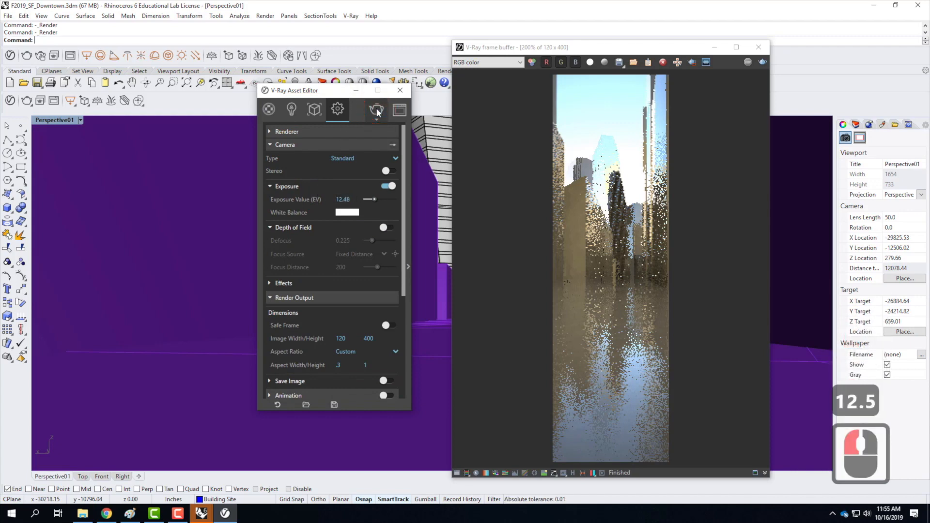